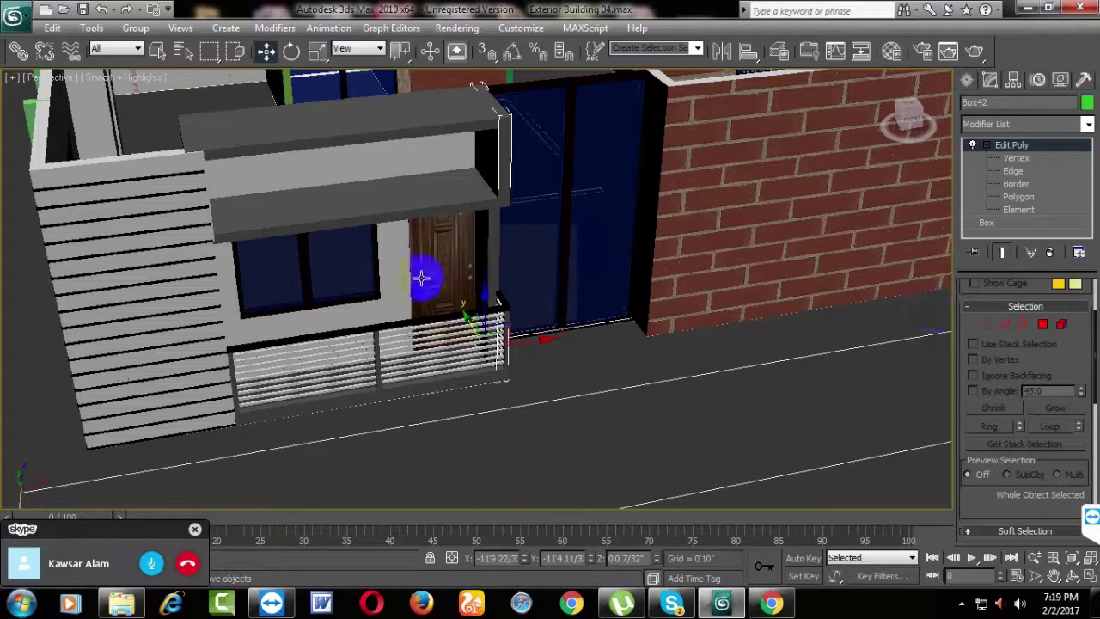
Step: Set the 06 - Default material's diffuse to pure red (255, 0, 0) for the awnings and railing
middle_click_drag(422, 278, 422, 330)
left_click(892, 50)
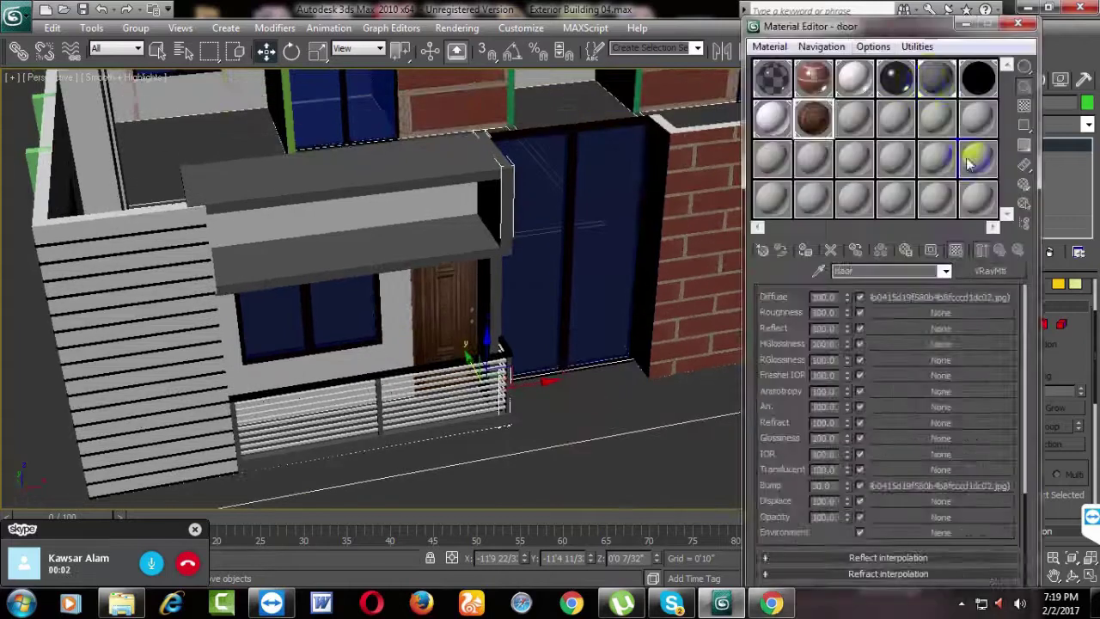
left_click(982, 82)
left_click(856, 381)
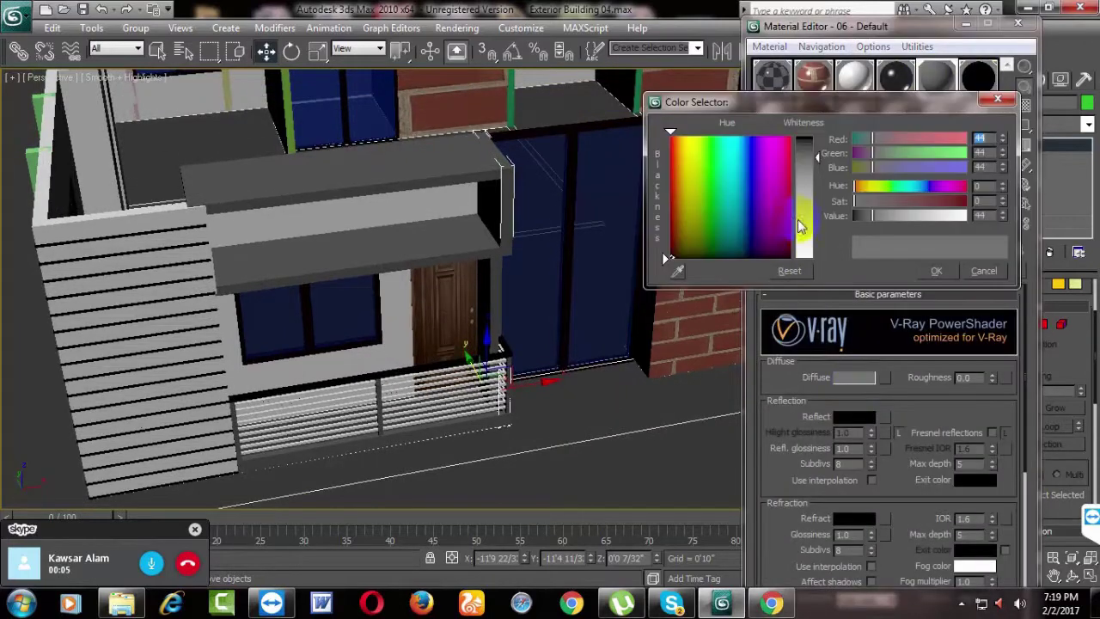
left_click_drag(718, 232, 673, 138)
left_click_drag(808, 159, 808, 137)
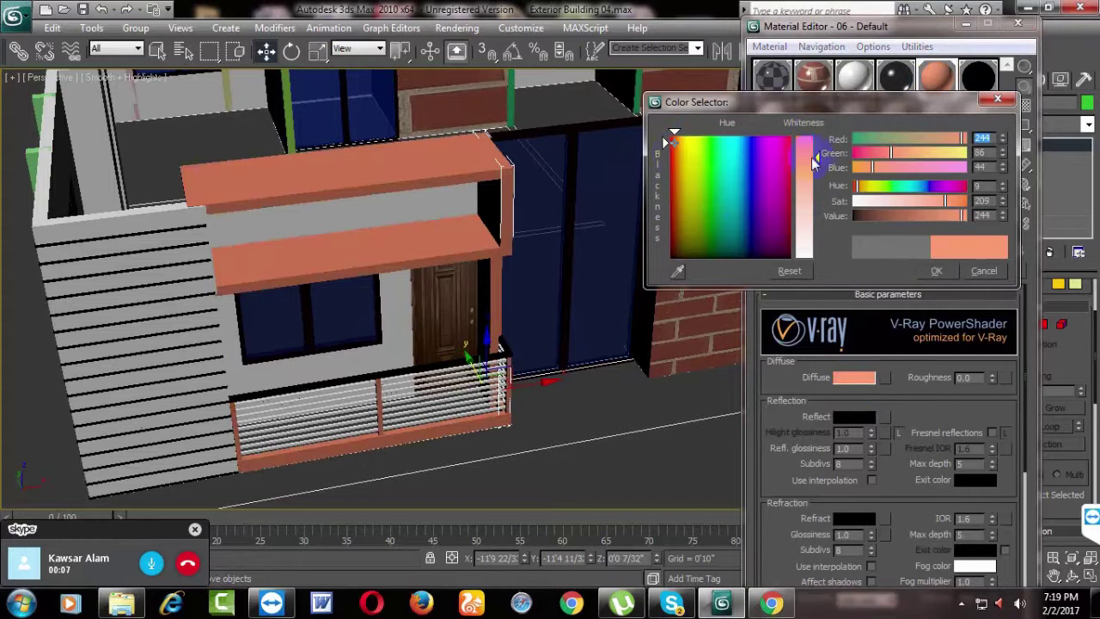
left_click(669, 136)
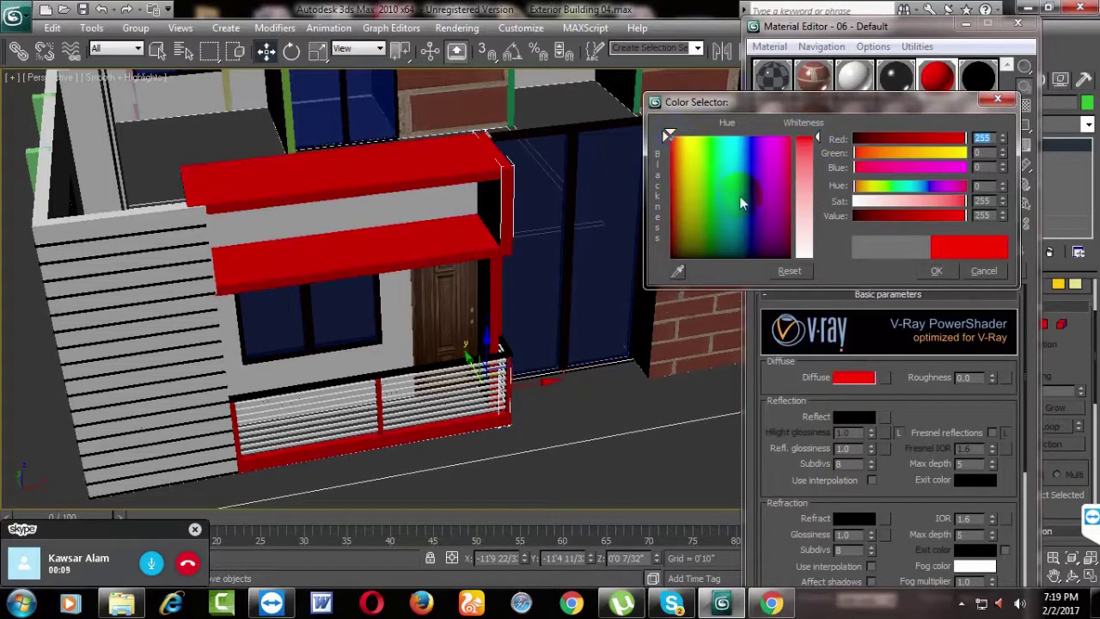
left_click(935, 271)
middle_click_drag(510, 335, 412, 364)
scroll(565, 386, "down", 5)
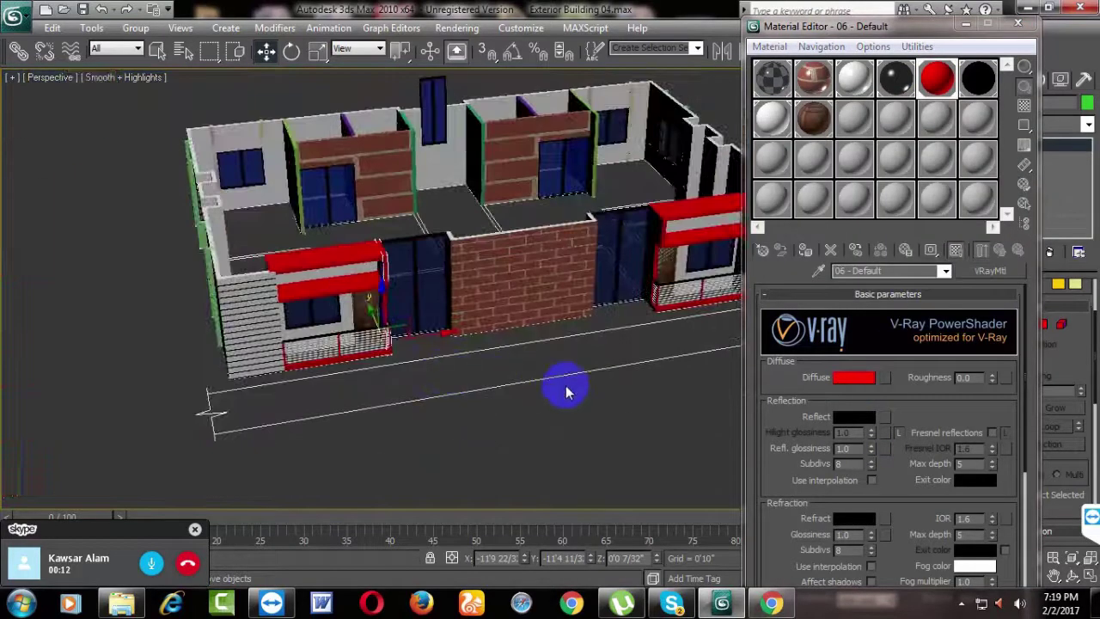
scroll(558, 434, "up", 5)
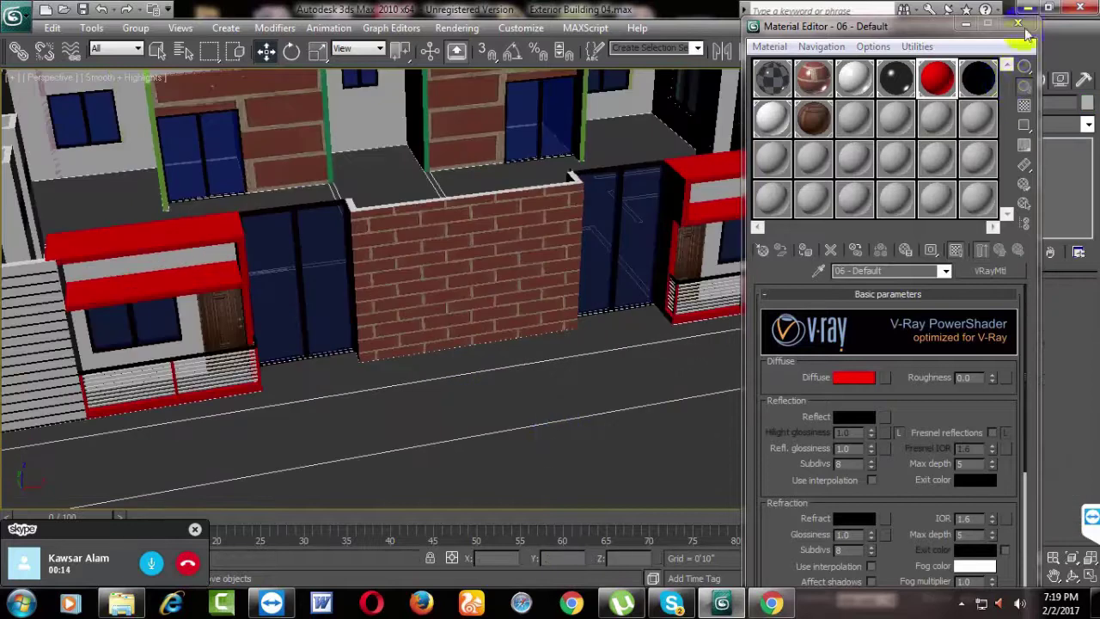
Step: Close the Material Editor and ungroup the first front railing group (Group17)
left_click(1018, 24)
middle_click_drag(336, 424, 562, 398, "alt")
scroll(511, 422, "up", 3)
scroll(462, 432, "up", 3)
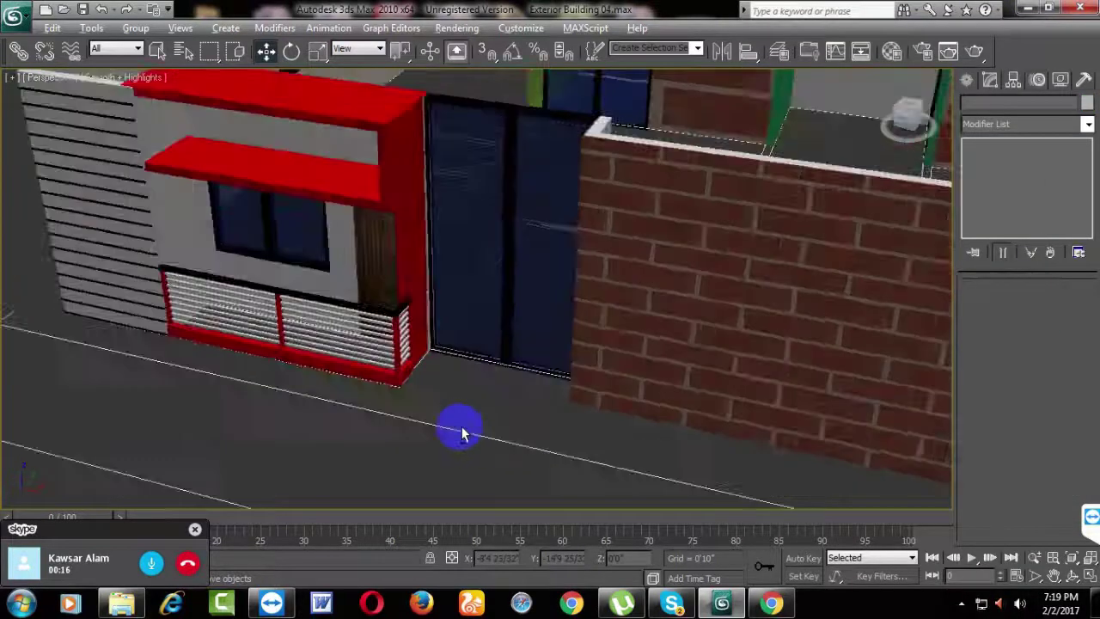
middle_click_drag(462, 433, 544, 425, "alt")
scroll(558, 421, "up", 4)
left_click(605, 310)
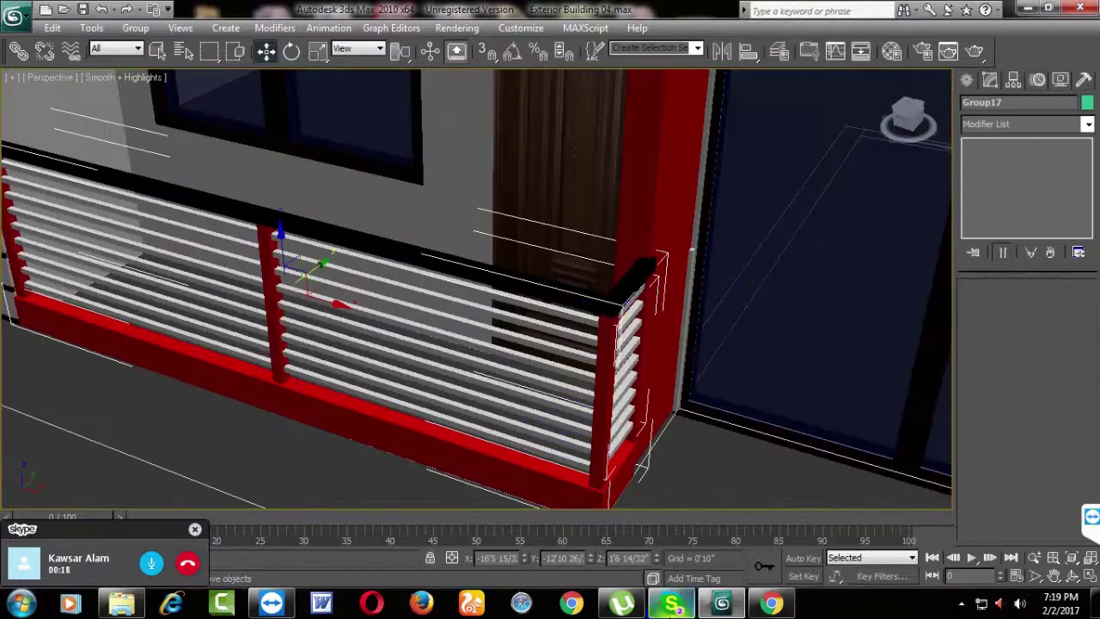
left_click(135, 28)
left_click(159, 62)
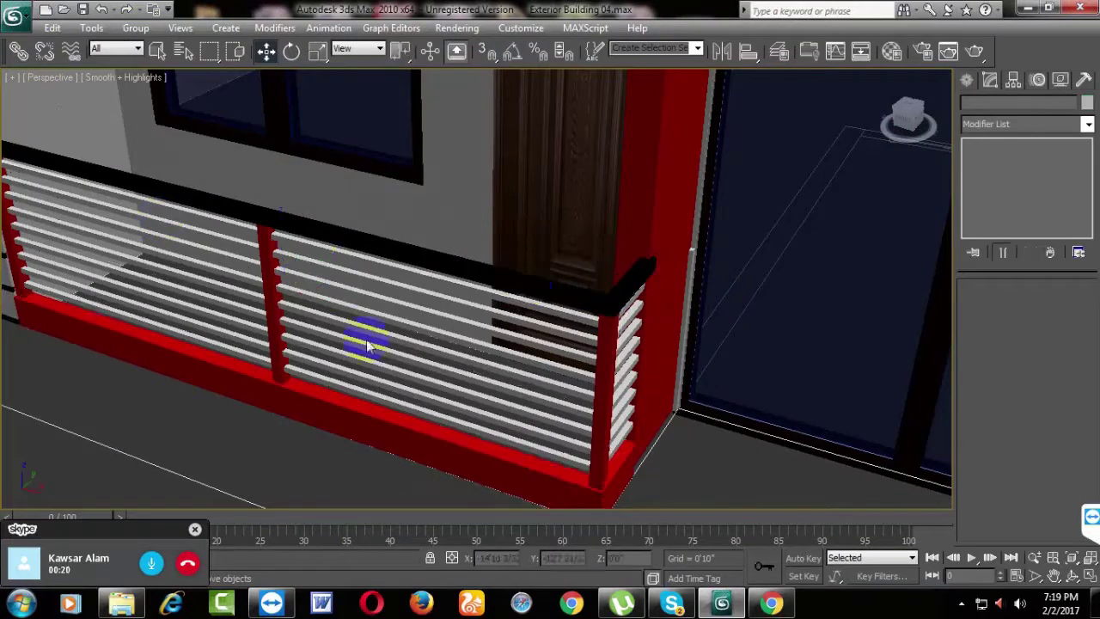
Step: Ungroup the second front railing group (Group16)
scroll(644, 319, "down", 3)
scroll(570, 351, "down", 3)
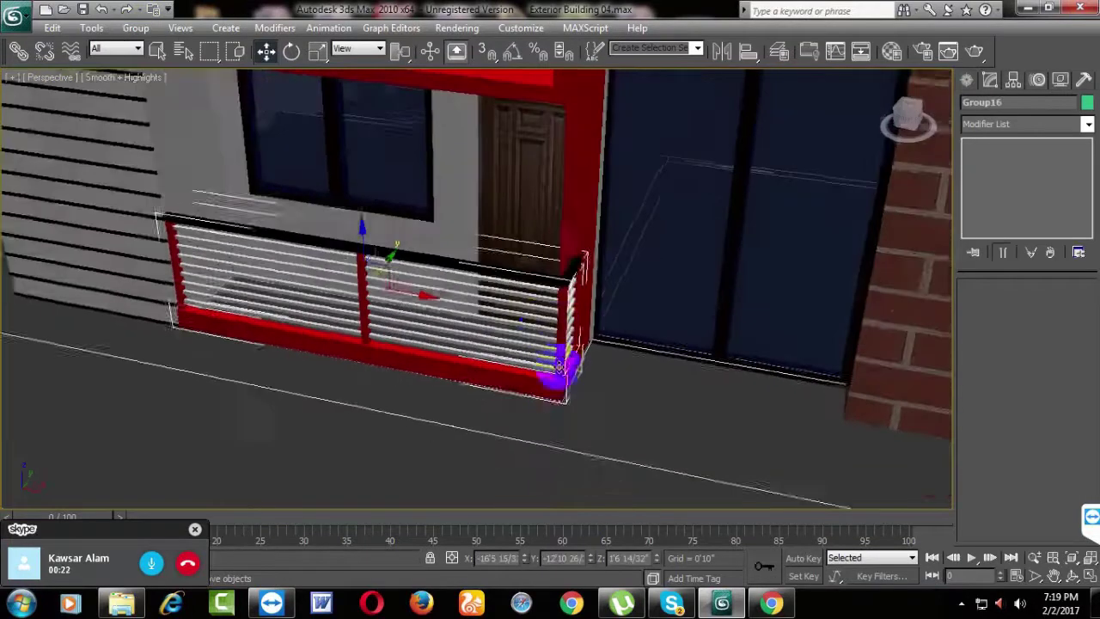
left_click(563, 320)
scroll(481, 284, "up", 3)
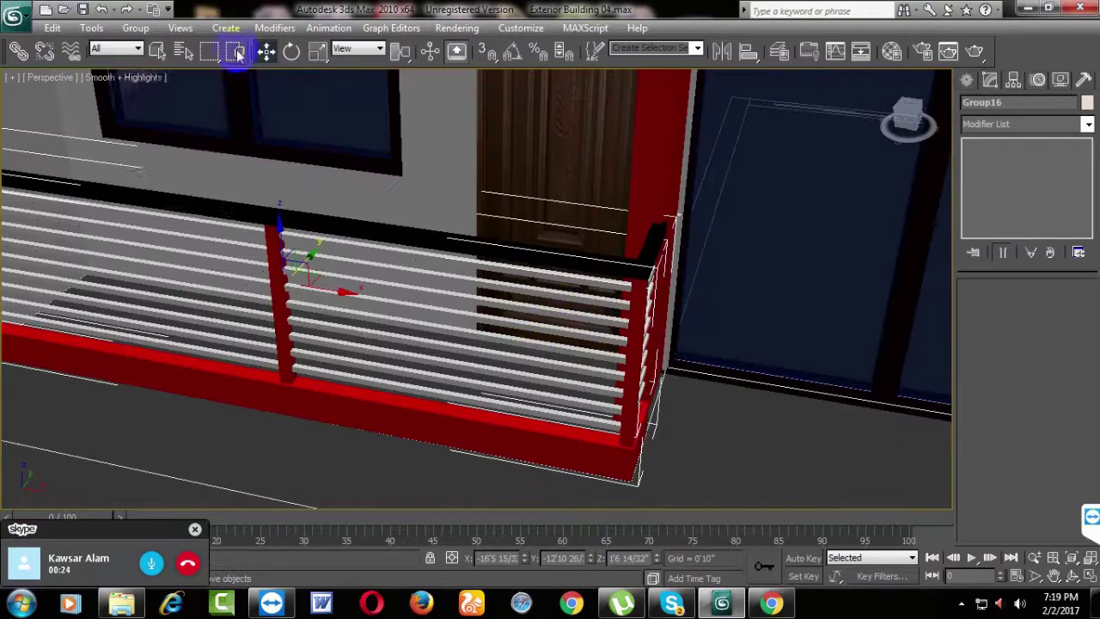
left_click(132, 29)
left_click(160, 64)
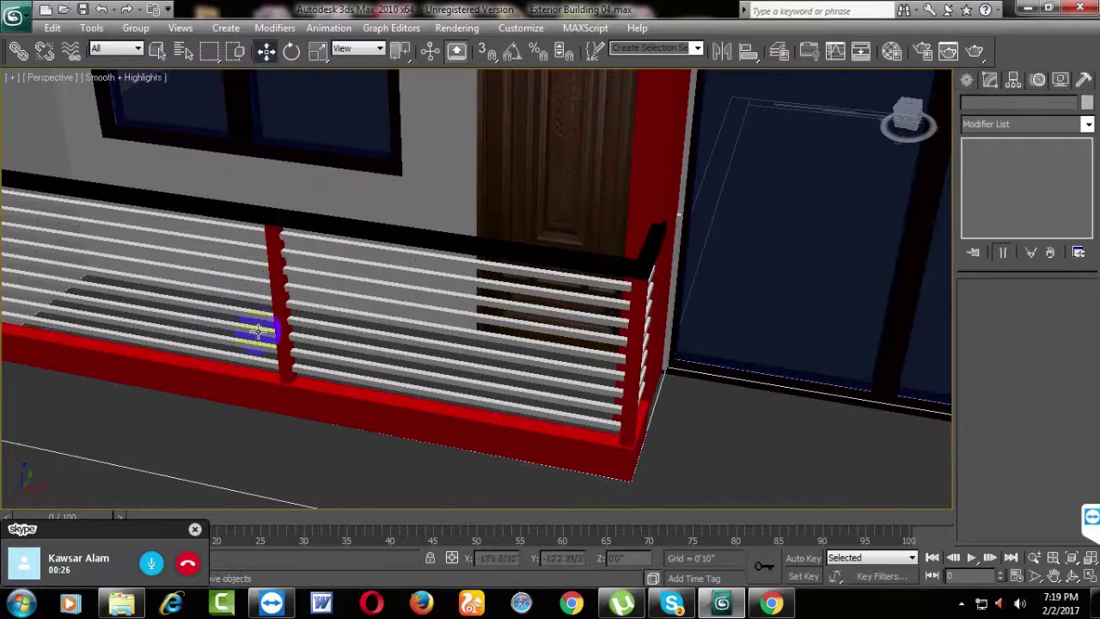
Step: Select a railing post and the red railing base, ending on a frontal view of the building
left_click(278, 284)
scroll(538, 416, "down", 2)
left_click(543, 390)
scroll(559, 386, "down", 2)
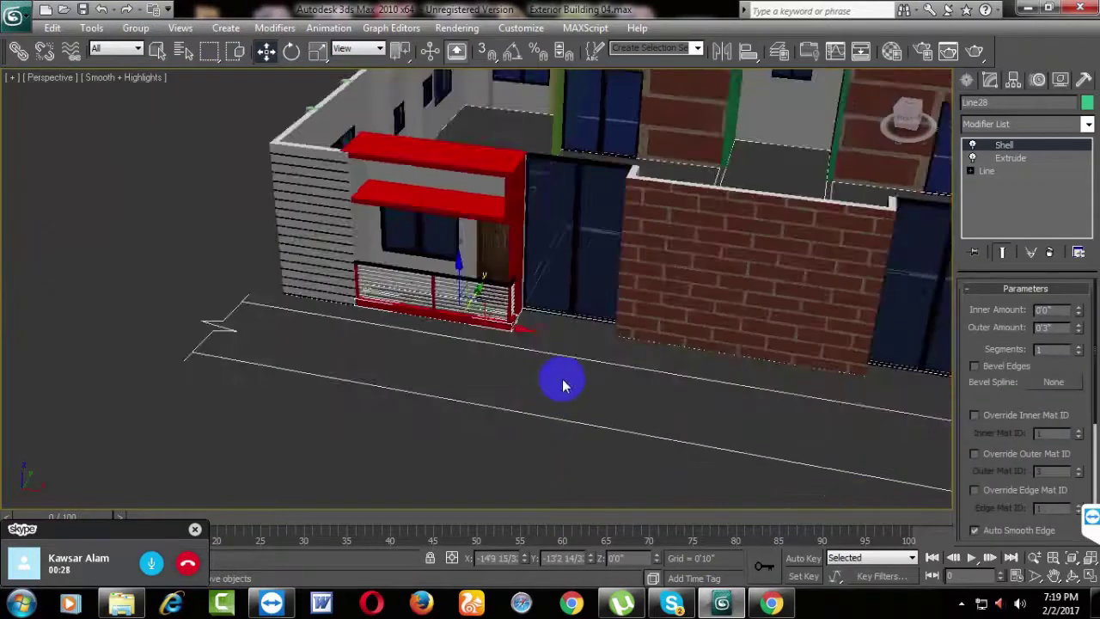
scroll(582, 415, "up", 2)
scroll(590, 413, "up", 2)
mouse_move(590, 413)
middle_mouse_down("alt")
mouse_move(703, 402)
mouse_move(582, 392)
mouse_move(628, 412)
mouse_move(545, 422)
mouse_move(643, 392)
middle_mouse_up("alt")
scroll(731, 398, "down", 3)
scroll(604, 413, "up", 4)
scroll(481, 411, "up", 2)
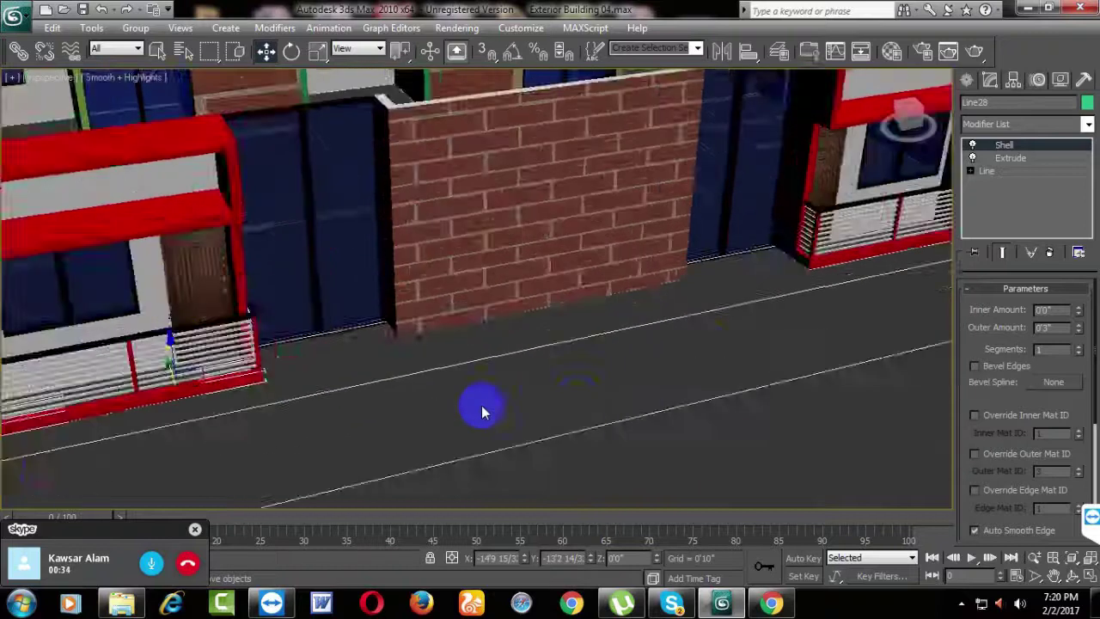
mouse_move(481, 411)
middle_mouse_down("alt")
mouse_move(336, 413)
mouse_move(614, 364)
middle_mouse_up("alt")
scroll(613, 363, "up", 3)
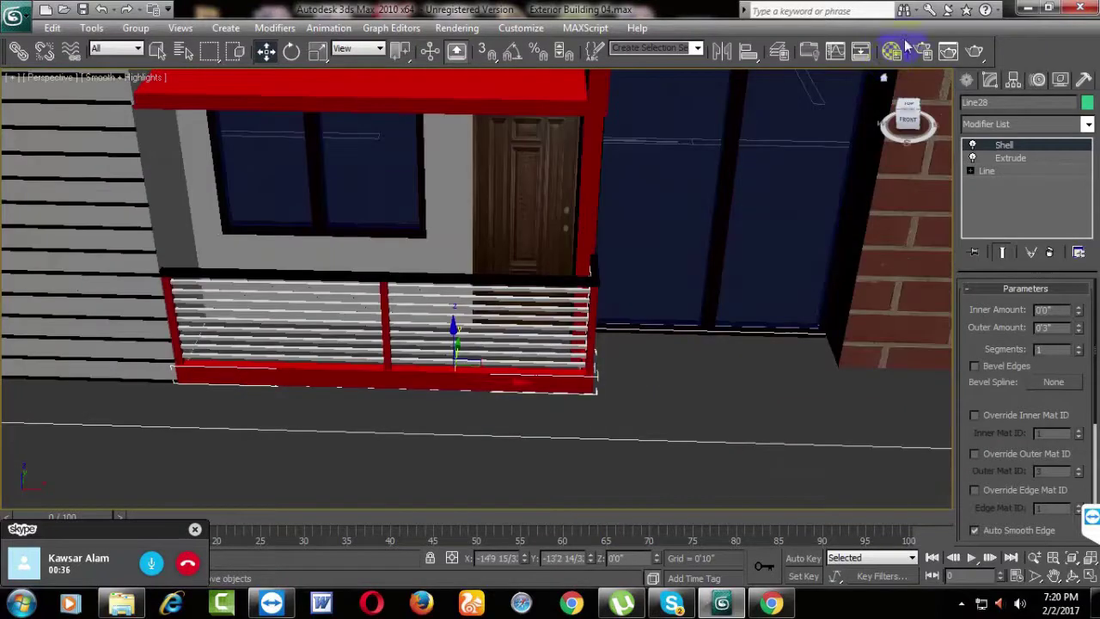
Step: Apply the wall white material to the railing base
left_click(894, 51)
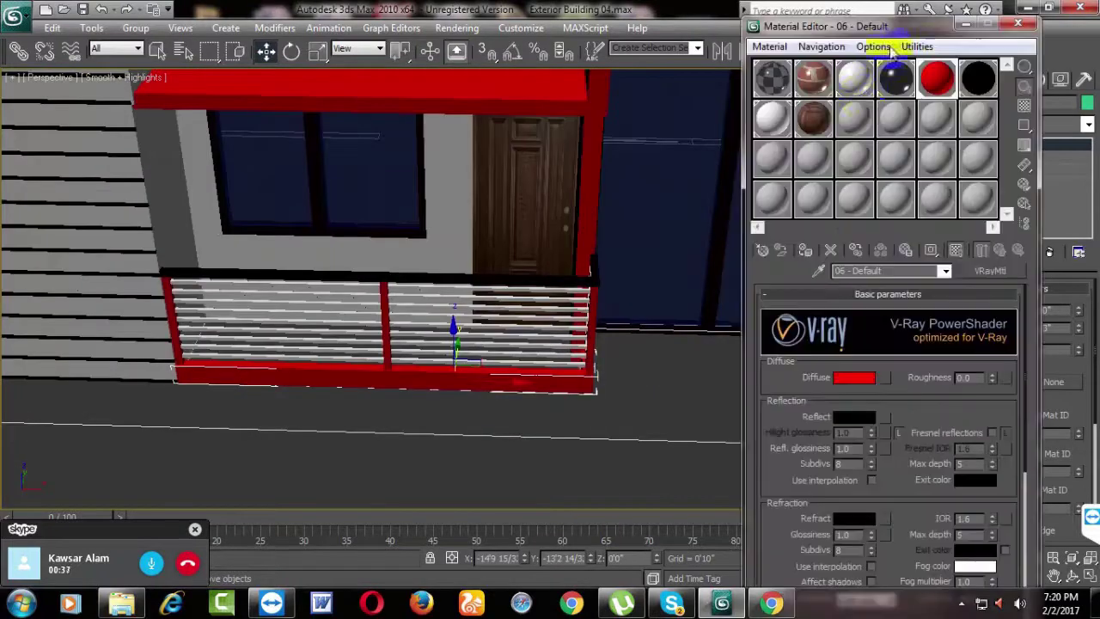
left_click(849, 86)
mouse_move(614, 332)
middle_mouse_down()
mouse_move(539, 432)
mouse_move(449, 387)
mouse_move(441, 369)
middle_mouse_up()
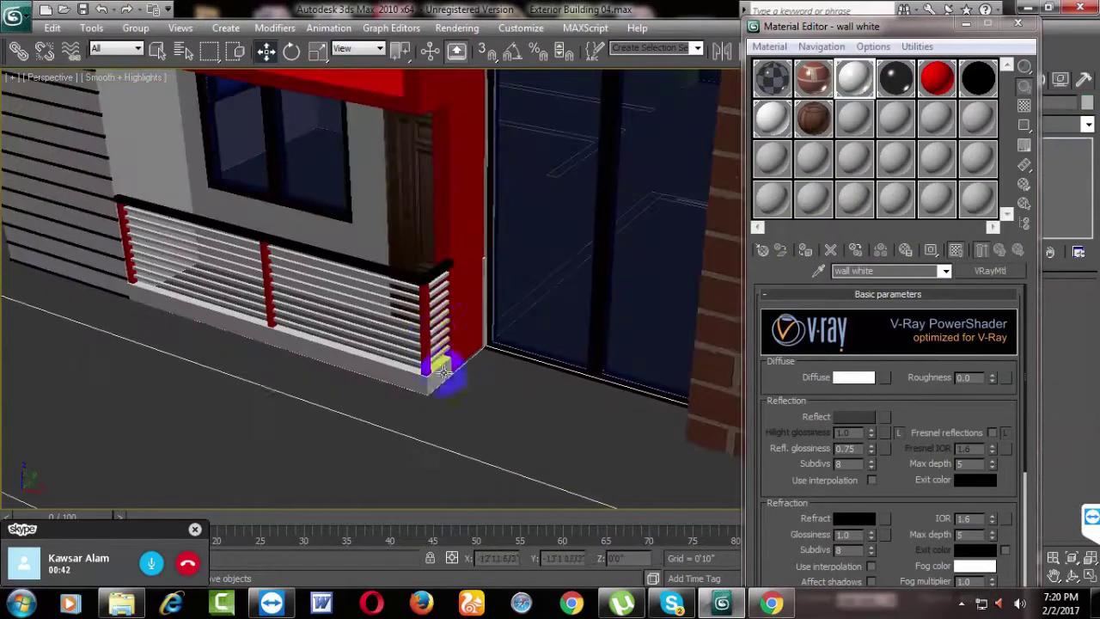
Step: Assign the black Realing top material to the railing end piece and top rail
left_click(427, 323)
left_click(262, 272, "ctrl")
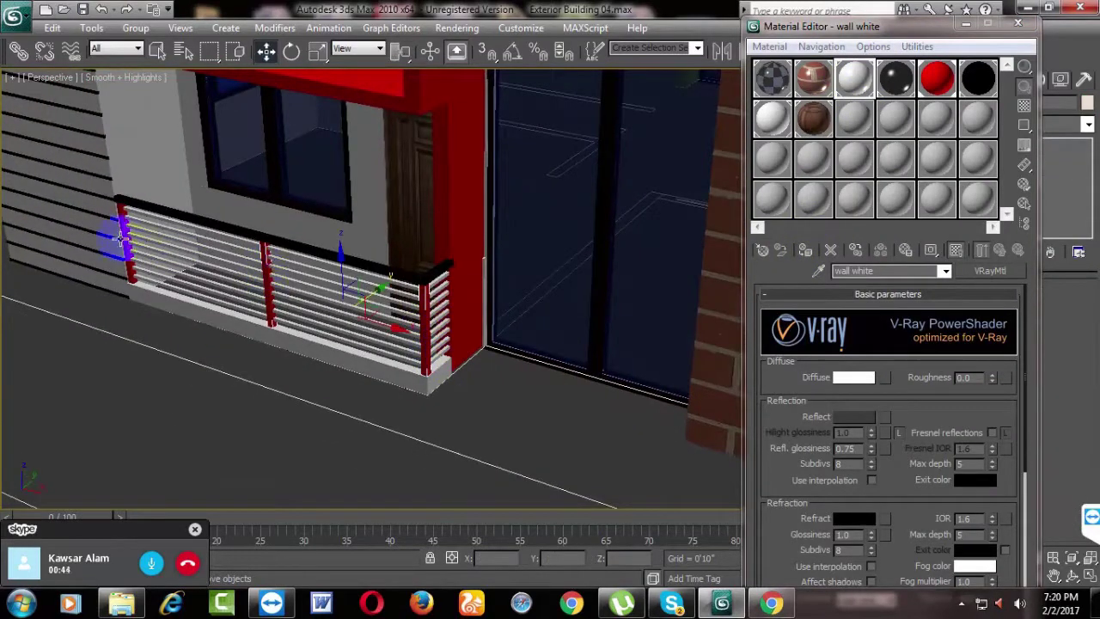
left_click(978, 77)
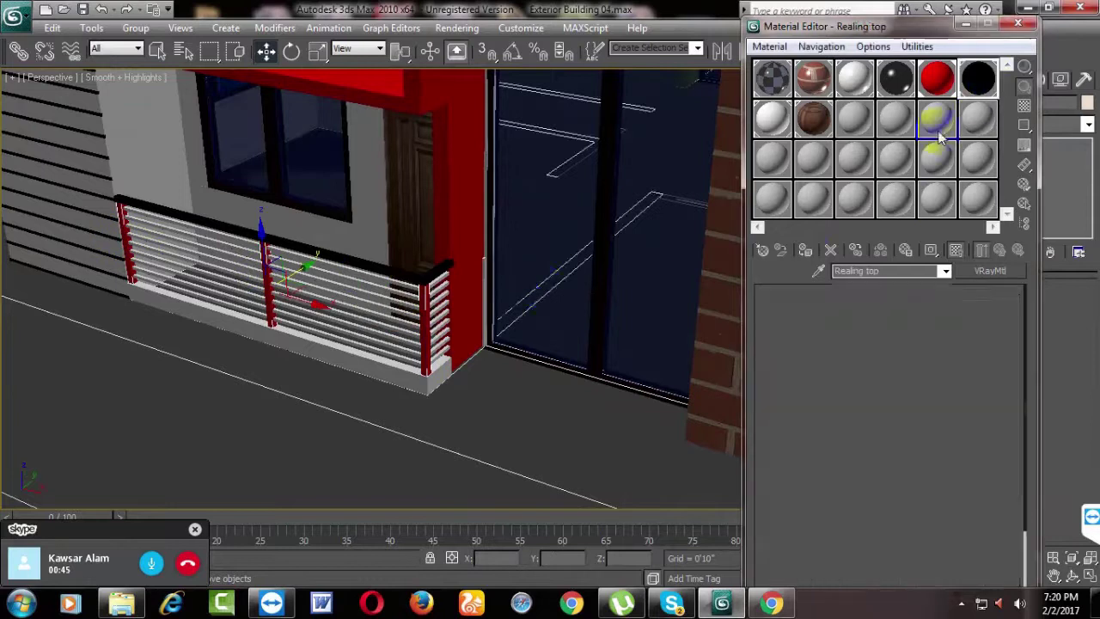
left_click(806, 249)
Step: Select both railing posts and pick up their material into the wall white slot
mouse_move(723, 306)
middle_mouse_down("alt")
mouse_move(550, 435)
mouse_move(524, 435)
mouse_move(572, 432)
mouse_move(662, 411)
mouse_move(330, 418)
mouse_move(281, 384)
mouse_move(496, 398)
mouse_move(408, 371)
mouse_move(459, 433)
mouse_move(533, 447)
middle_mouse_up("alt")
scroll(407, 372, "up", 3)
left_click(459, 432)
left_click(818, 271)
left_click(511, 375)
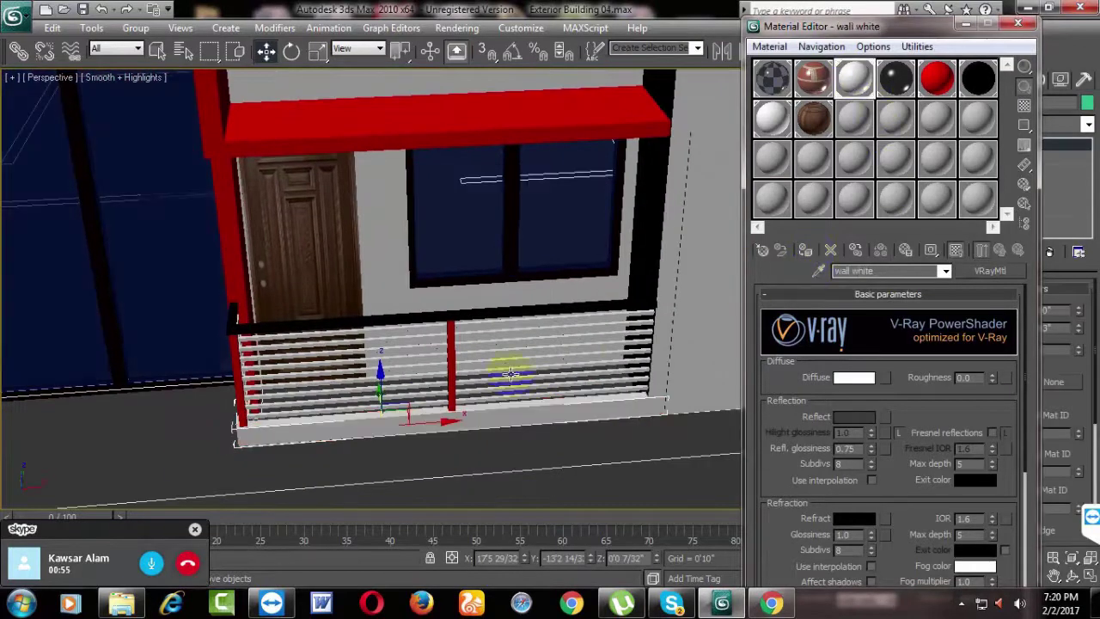
mouse_move(453, 351)
middle_mouse_down("alt")
mouse_move(442, 430)
mouse_move(504, 430)
mouse_move(275, 434)
middle_mouse_up("alt")
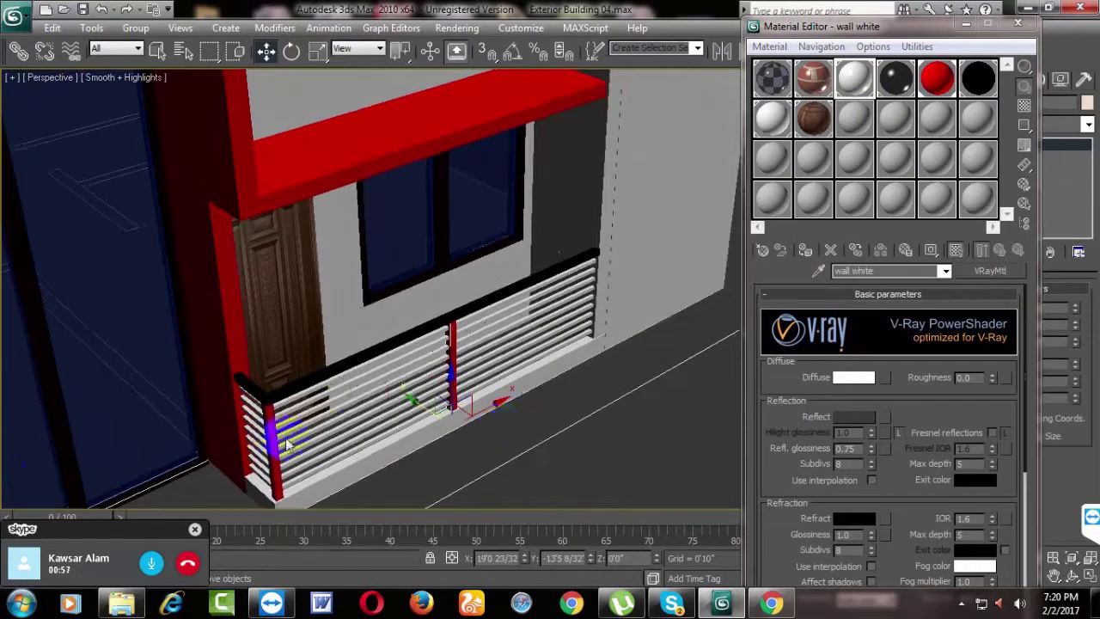
left_click(271, 434, "ctrl")
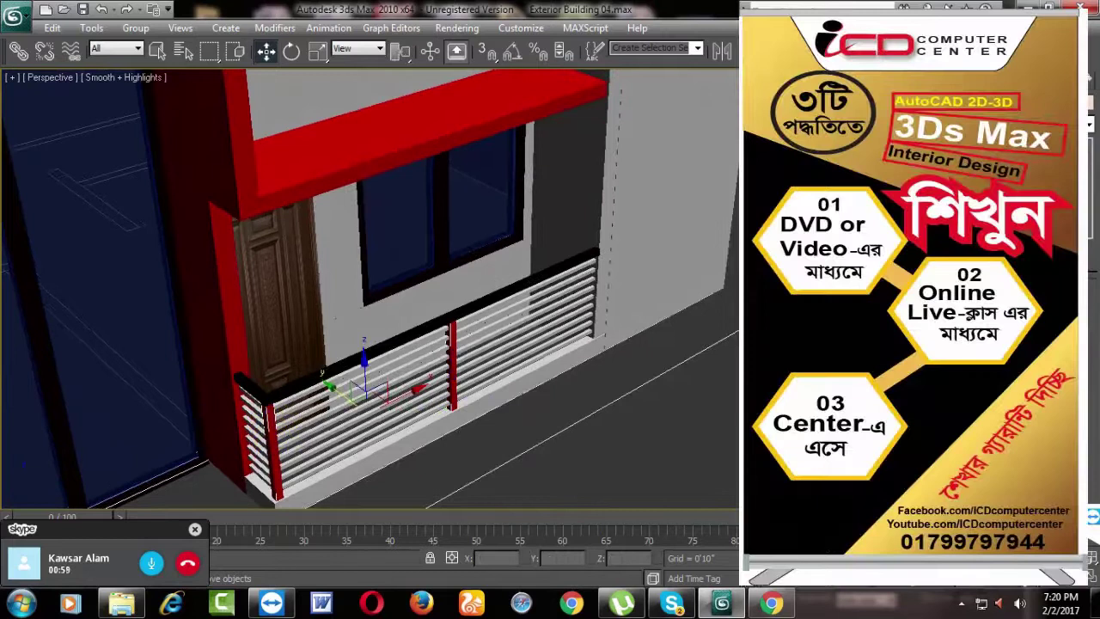
left_click_drag(774, 172, 591, 301)
middle_click_drag(475, 482, 577, 479, "alt")
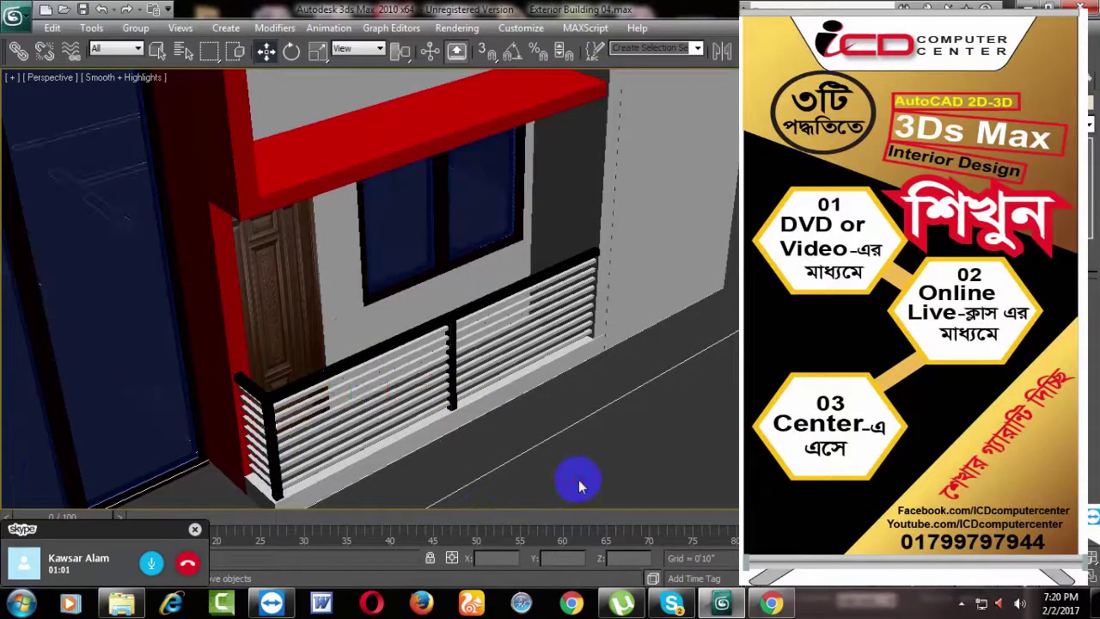
scroll(576, 479, "down", 3)
mouse_move(621, 422)
middle_mouse_down("alt")
mouse_move(528, 400)
mouse_move(593, 420)
mouse_move(610, 410)
mouse_move(634, 429)
middle_mouse_up("alt")
scroll(633, 430, "up", 2)
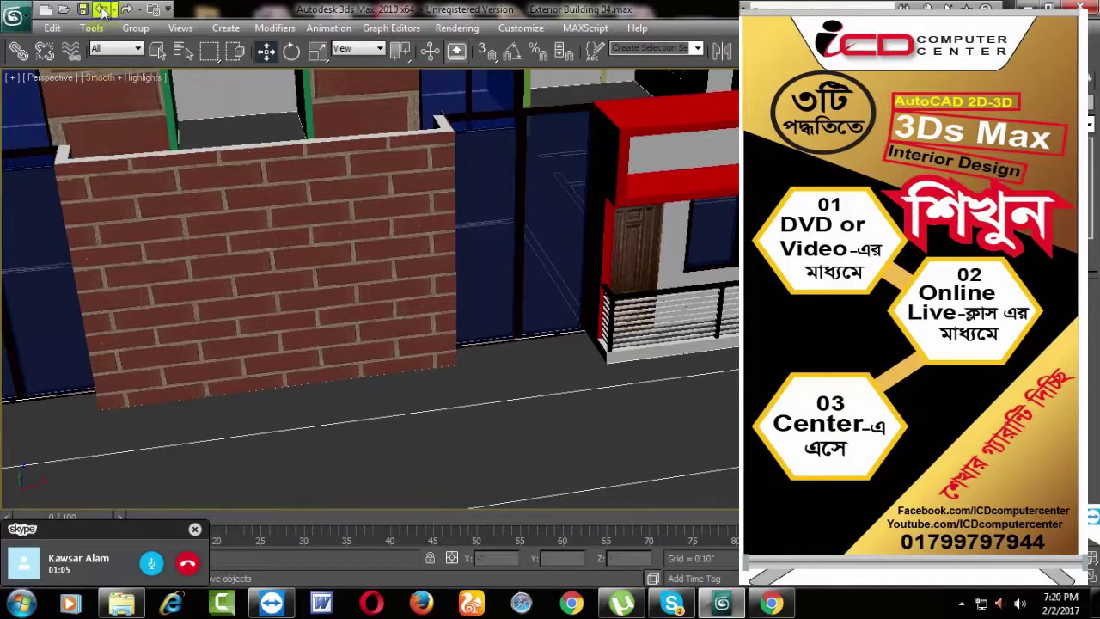
mouse_move(266, 156)
middle_mouse_down("alt")
mouse_move(540, 327)
mouse_move(628, 363)
mouse_move(660, 361)
mouse_move(405, 375)
mouse_move(442, 364)
mouse_move(438, 386)
mouse_move(582, 344)
mouse_move(550, 347)
middle_mouse_up("alt")
scroll(596, 322, "up", 2)
scroll(585, 338, "up", 2)
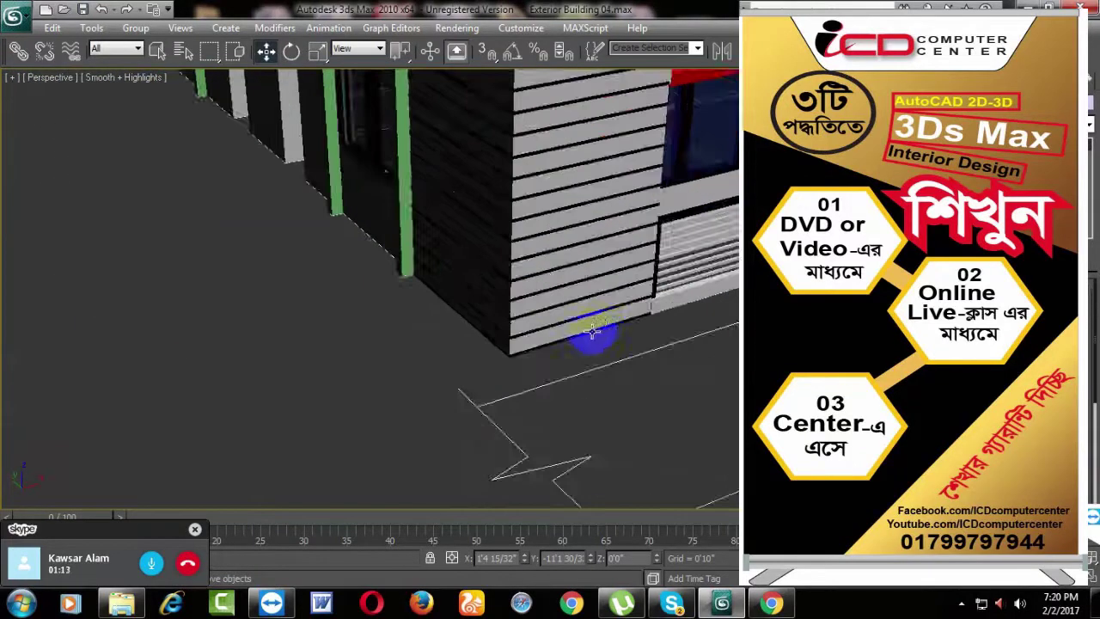
scroll(592, 331, "up", 2)
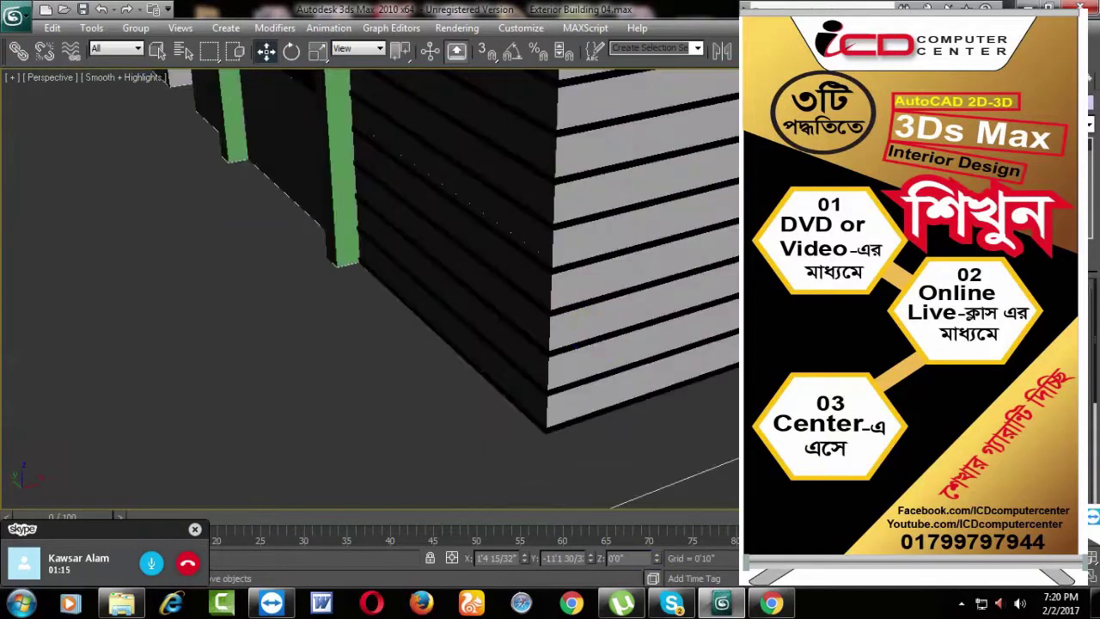
scroll(619, 450, "down", 3)
scroll(619, 450, "down", 2)
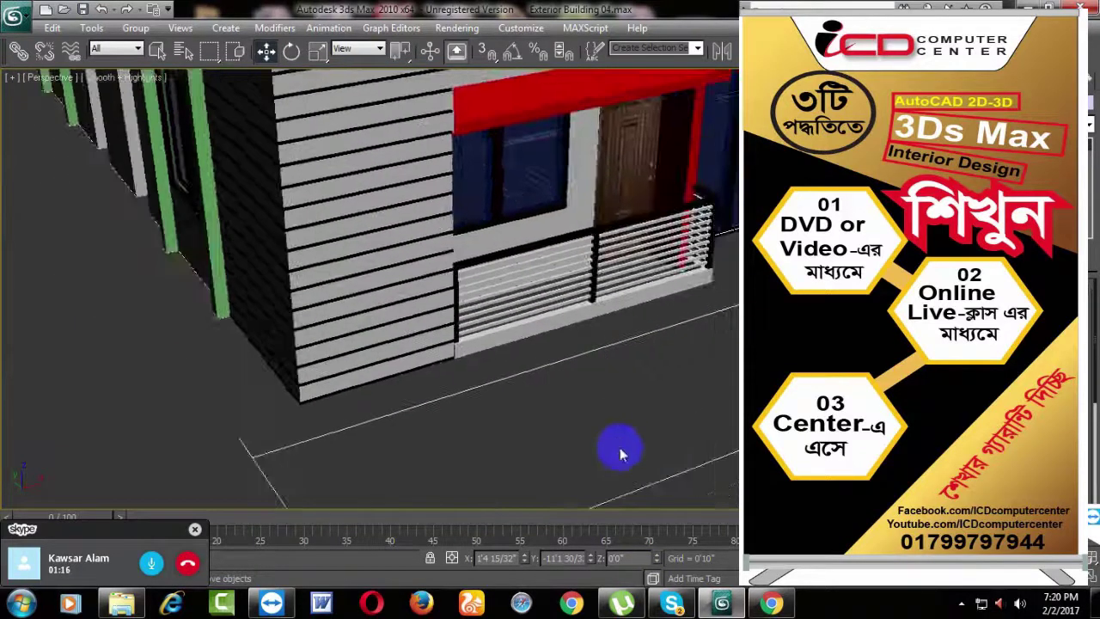
scroll(619, 450, "up", 4)
scroll(620, 449, "down", 4)
mouse_move(785, 366)
middle_mouse_down()
mouse_move(720, 392)
mouse_move(644, 375)
mouse_move(626, 356)
middle_mouse_up()
scroll(735, 368, "down", 3)
scroll(720, 342, "up", 3)
scroll(721, 342, "down", 3)
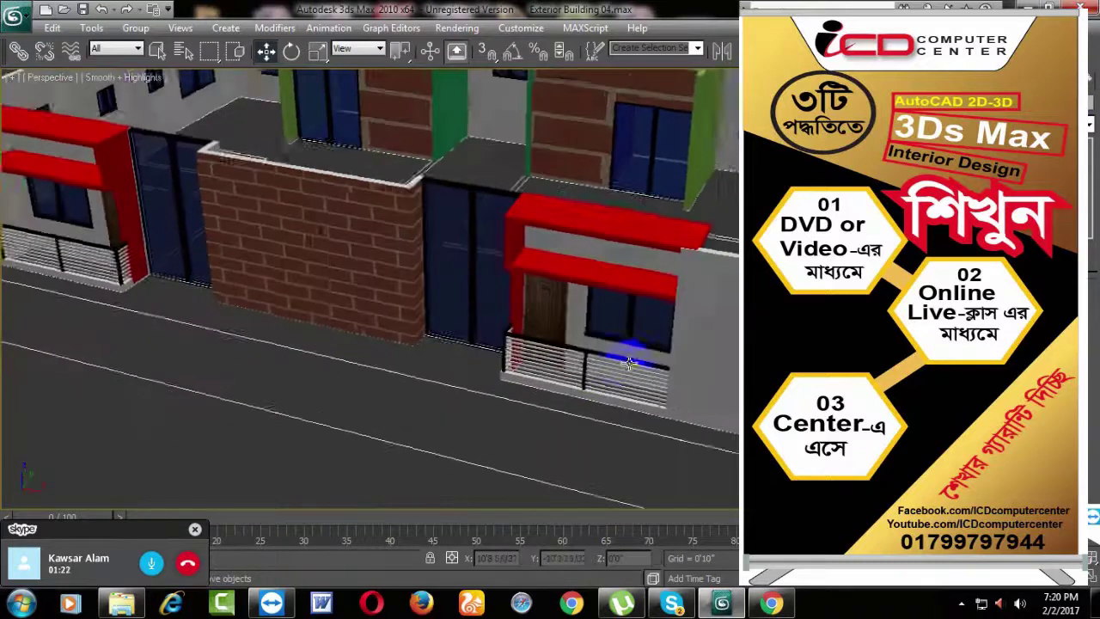
scroll(692, 361, "up", 3)
scroll(707, 363, "down", 2)
middle_click_drag(707, 364, 611, 390, "alt")
scroll(707, 307, "up", 5)
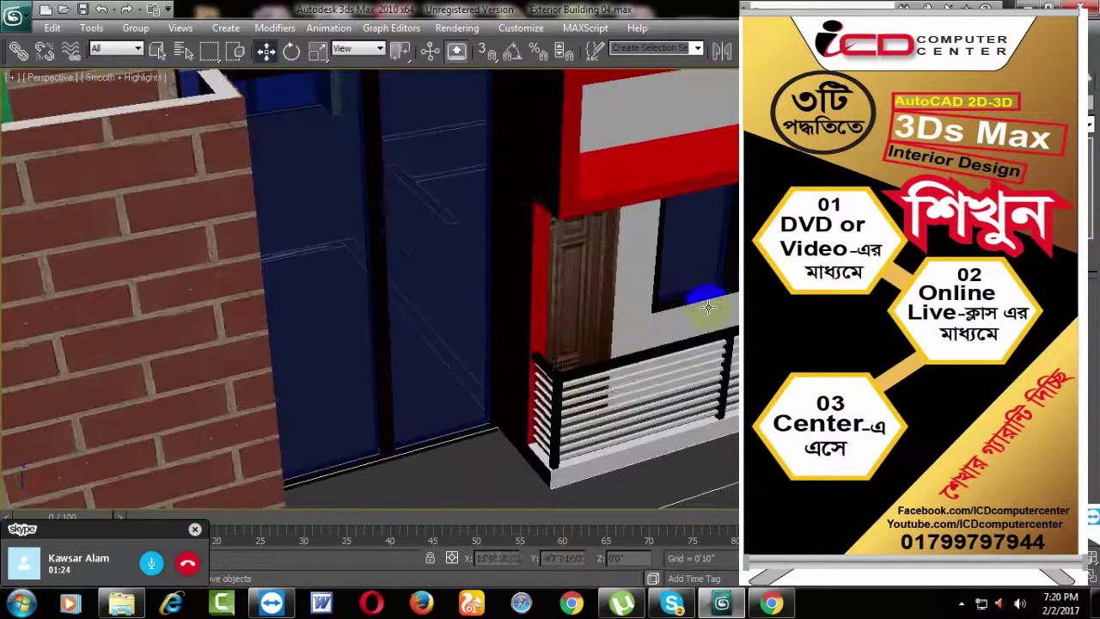
scroll(417, 352, "down", 3)
mouse_move(417, 351)
middle_mouse_down("alt")
mouse_move(719, 297)
mouse_move(597, 381)
mouse_move(567, 266)
middle_mouse_up("alt")
scroll(704, 324, "up", 2)
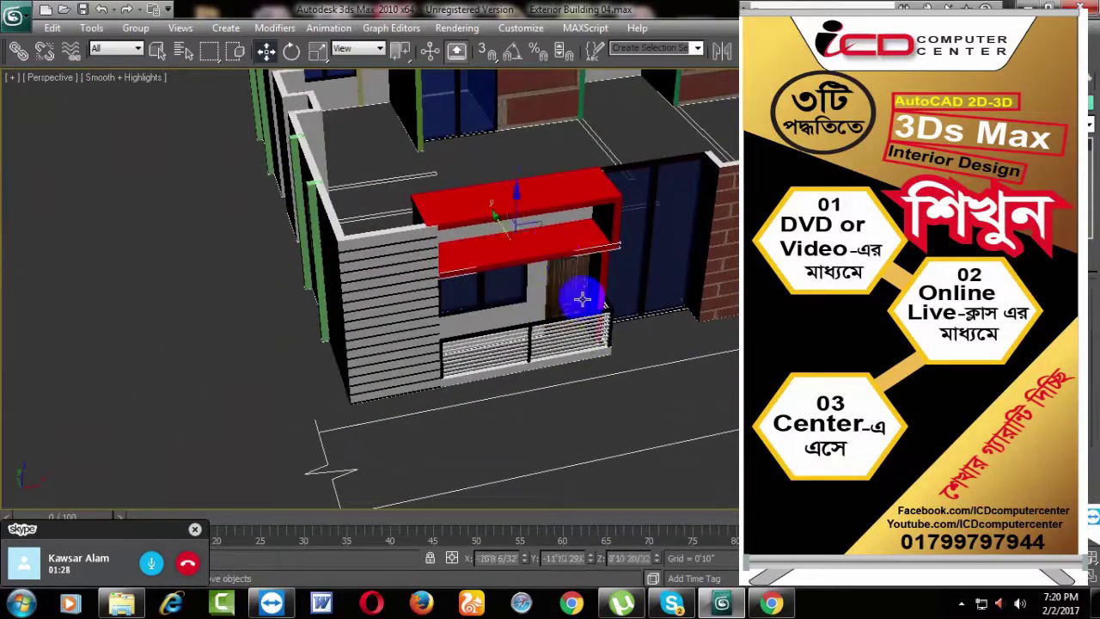
scroll(652, 361, "up", 2)
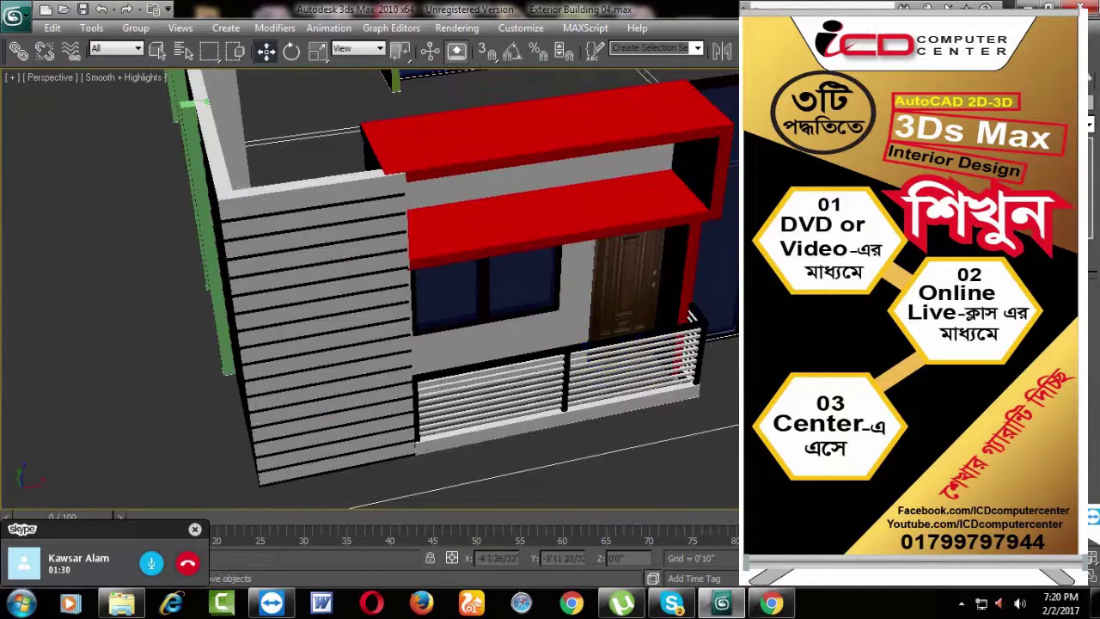
scroll(690, 316, "down", 2)
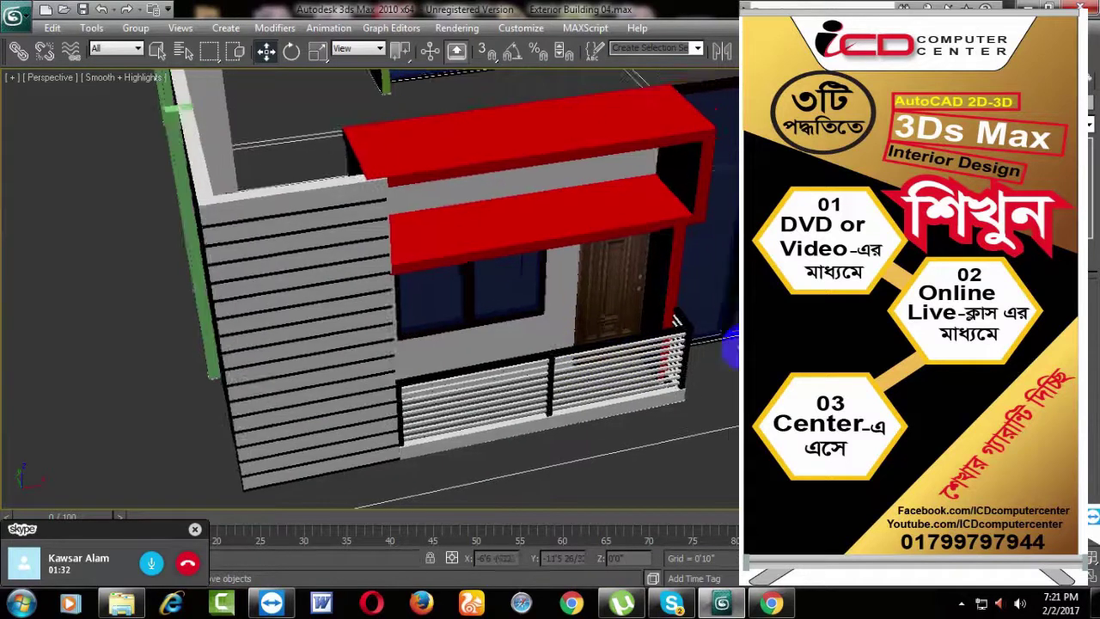
mouse_move(690, 316)
middle_mouse_down("alt")
mouse_move(614, 356)
mouse_move(656, 344)
mouse_move(570, 370)
mouse_move(508, 363)
middle_mouse_up("alt")
scroll(593, 350, "up", 3)
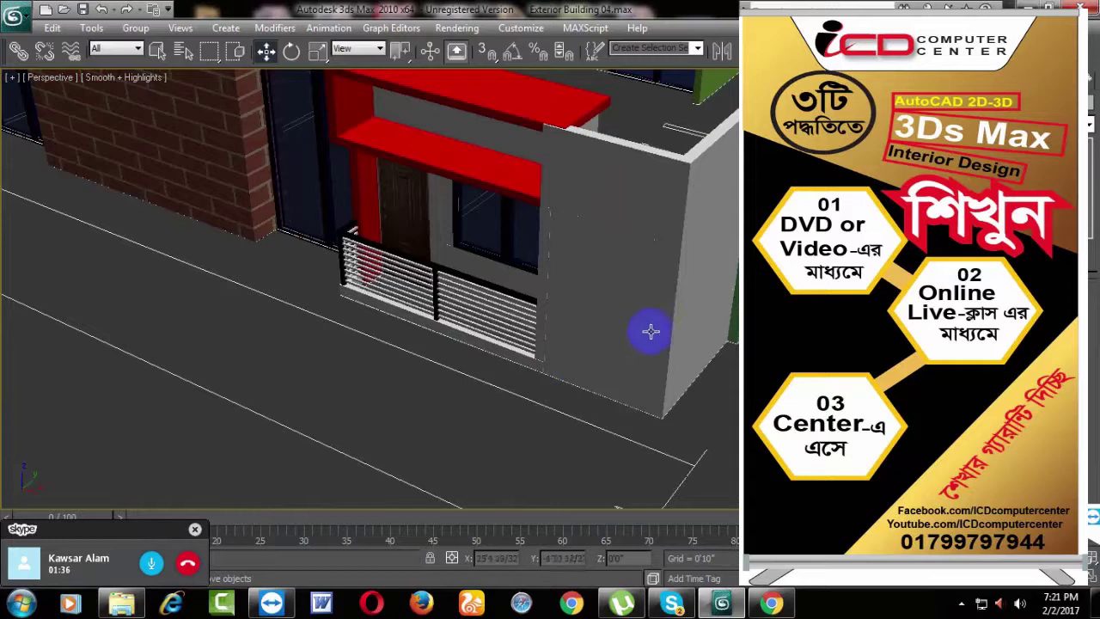
scroll(651, 331, "down", 3)
middle_click_drag(287, 324, 452, 366, "alt")
Step: Select and deselect the slatted corner wall, then frame the door and front railing
scroll(490, 335, "up", 3)
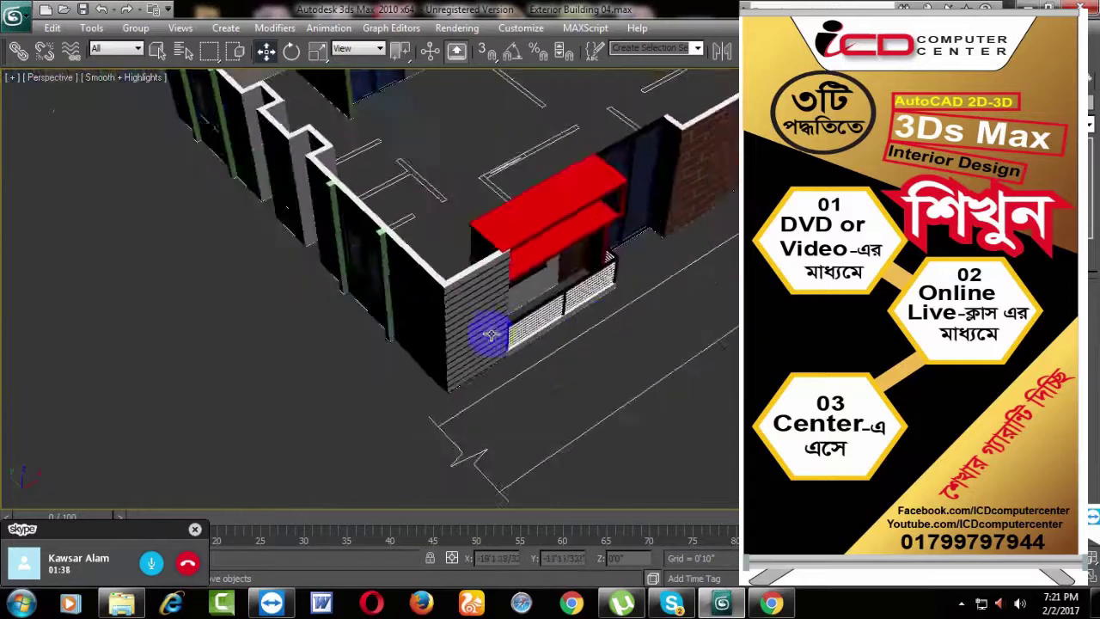
scroll(490, 335, "up", 3)
left_click(436, 275)
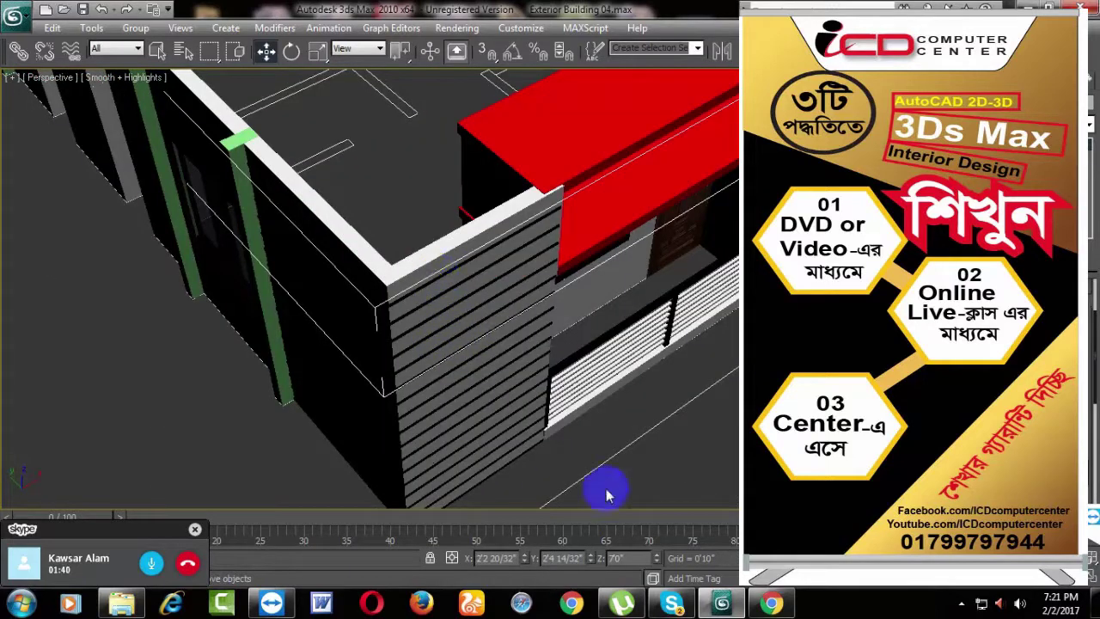
scroll(511, 410, "up", 2)
left_click(524, 391)
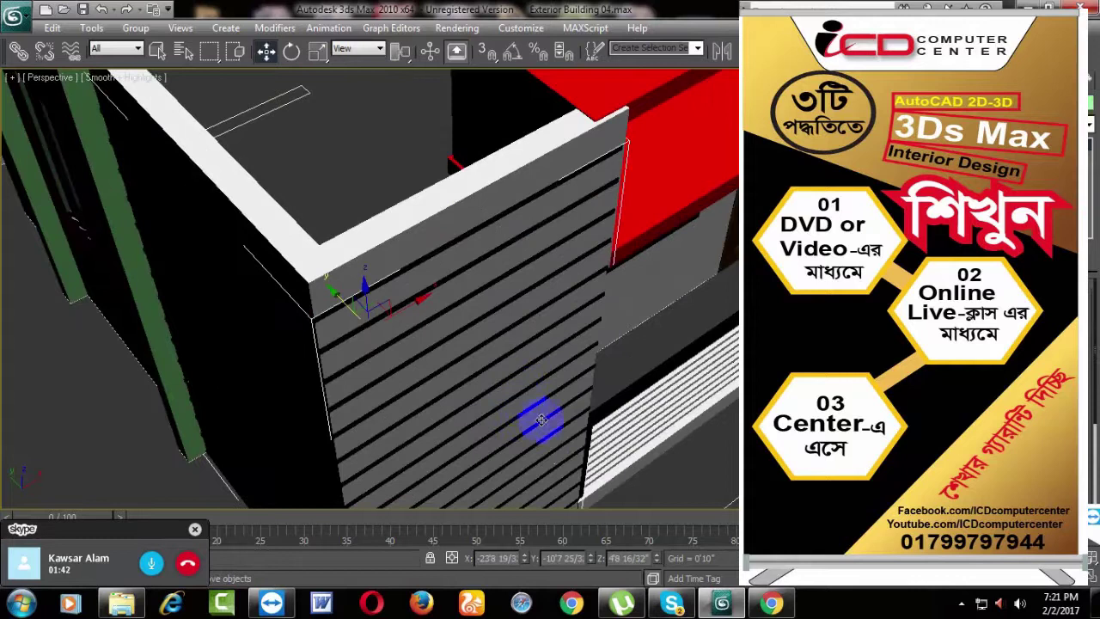
left_click(683, 449)
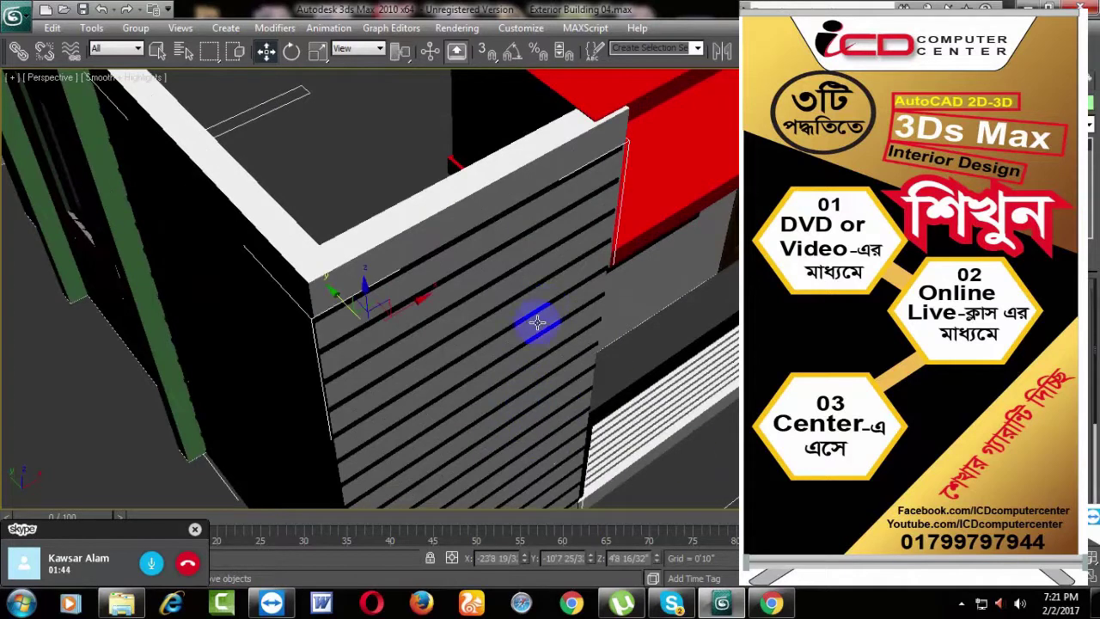
scroll(550, 352, "down", 5)
scroll(653, 344, "up", 4)
middle_click_drag(612, 297, 364, 479, "alt")
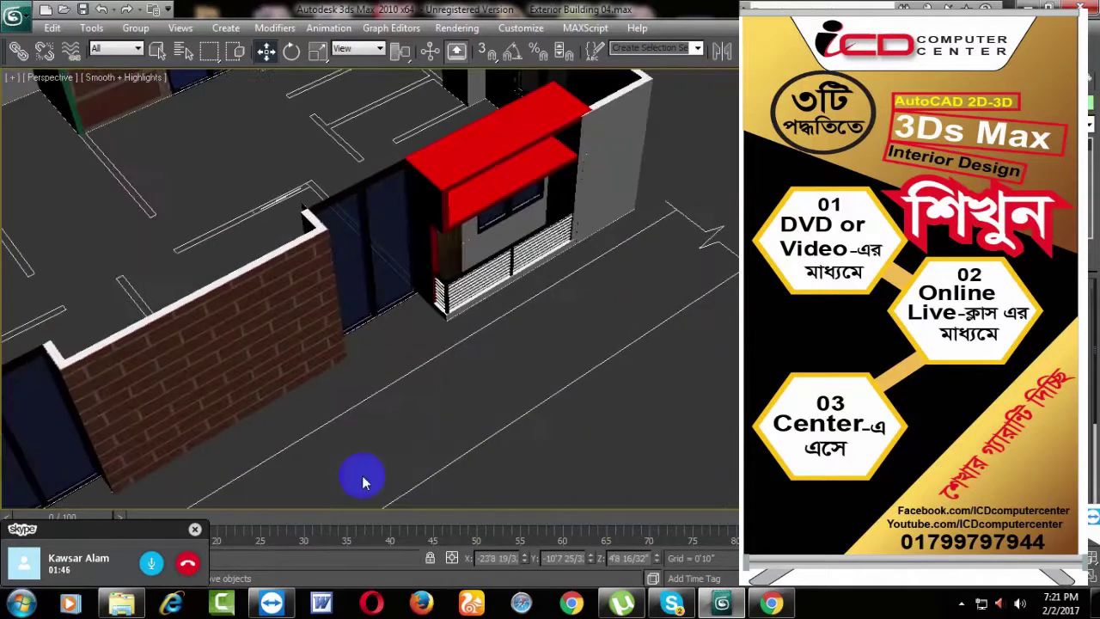
scroll(594, 299, "up", 3)
scroll(607, 302, "up", 3)
mouse_move(589, 301)
middle_mouse_down("alt")
mouse_move(622, 373)
mouse_move(521, 265)
middle_mouse_up("alt")
scroll(713, 348, "up", 3)
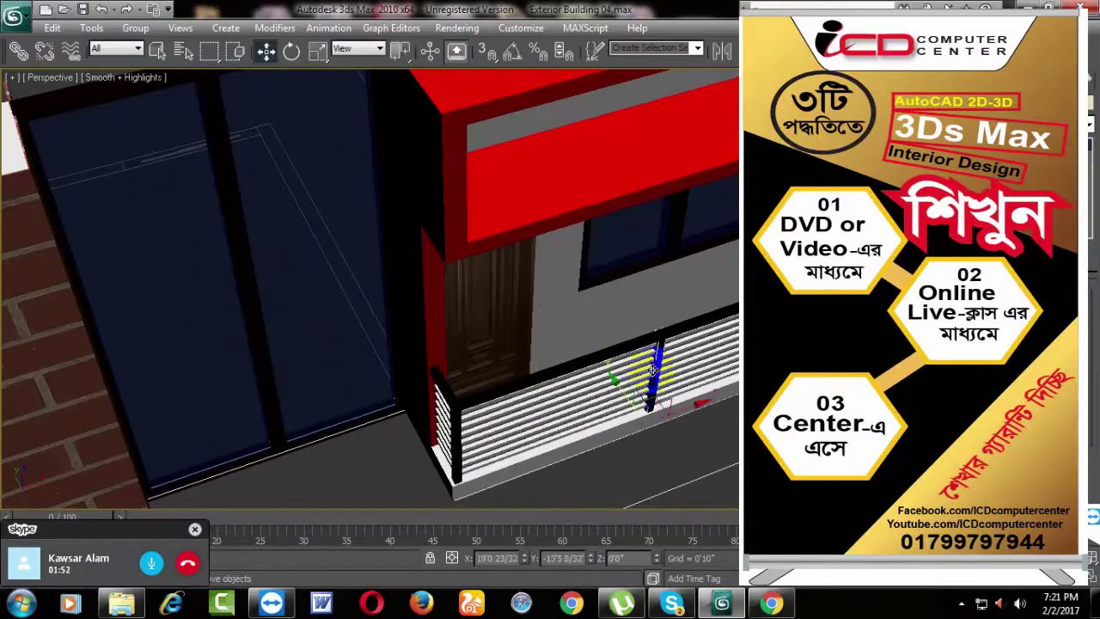
Step: Add an independent copy of the railing post along the front slatted railing
left_click(688, 353)
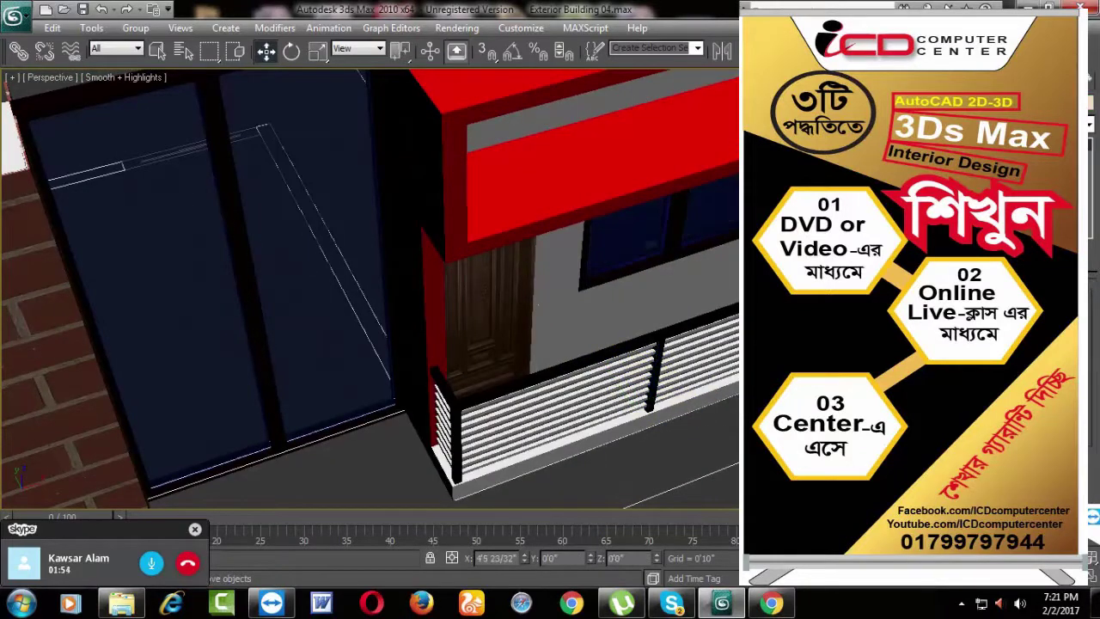
key("ctrl+v")
left_click(577, 368)
scroll(528, 435, "down", 3)
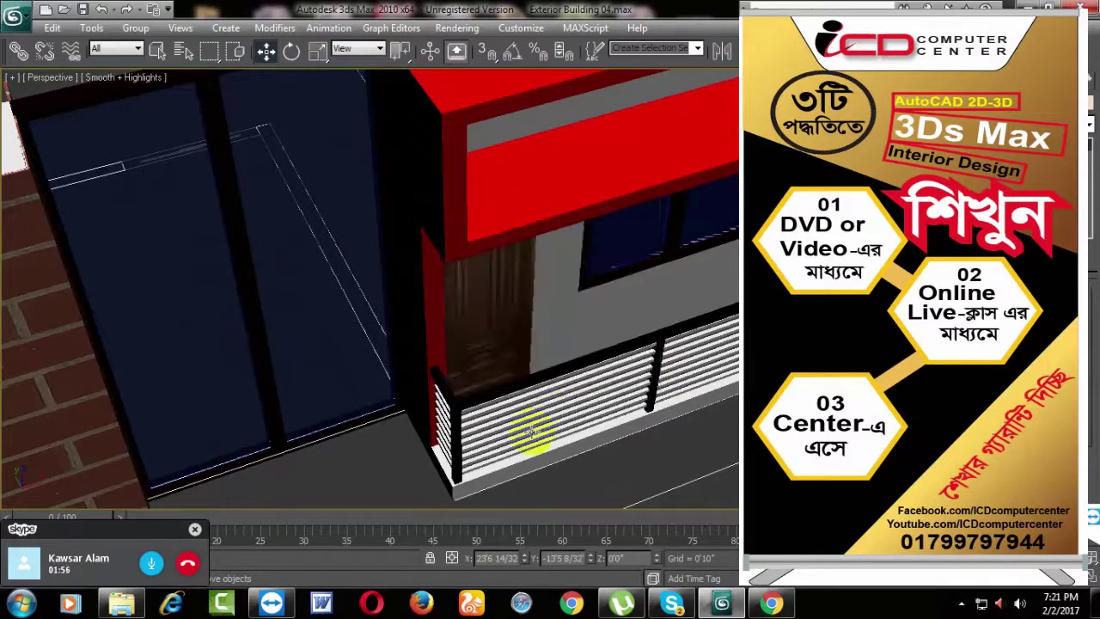
scroll(594, 401, "down", 3)
middle_click_drag(594, 400, 610, 331, "alt")
scroll(655, 298, "up", 5)
scroll(479, 336, "down", 5)
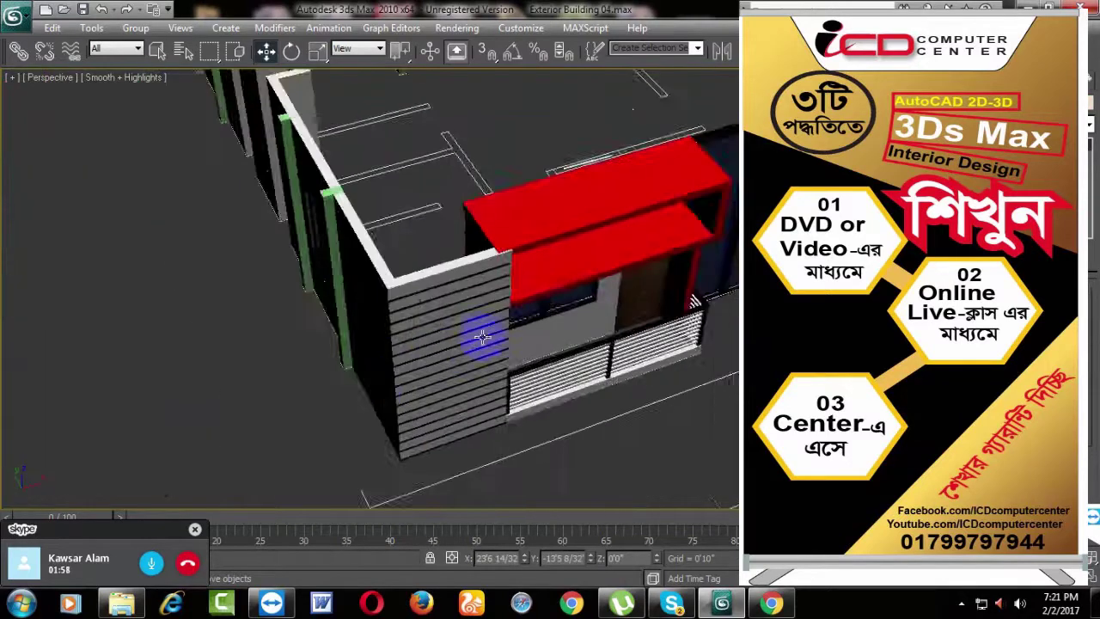
scroll(432, 274, "up", 6)
scroll(439, 348, "down", 4)
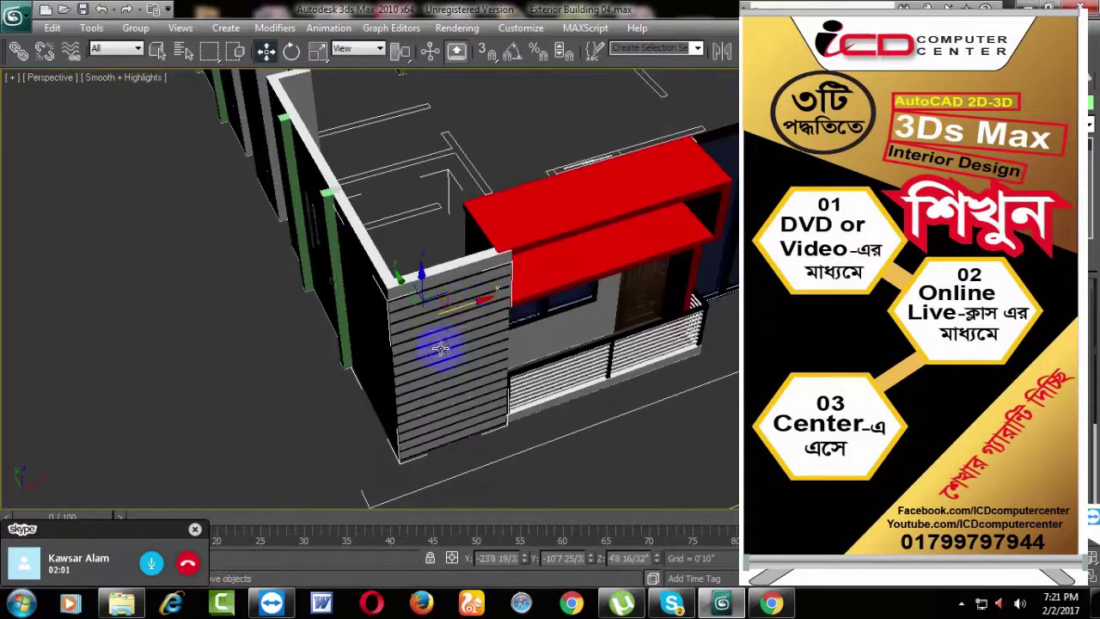
middle_click_drag(462, 304, 591, 153, "alt")
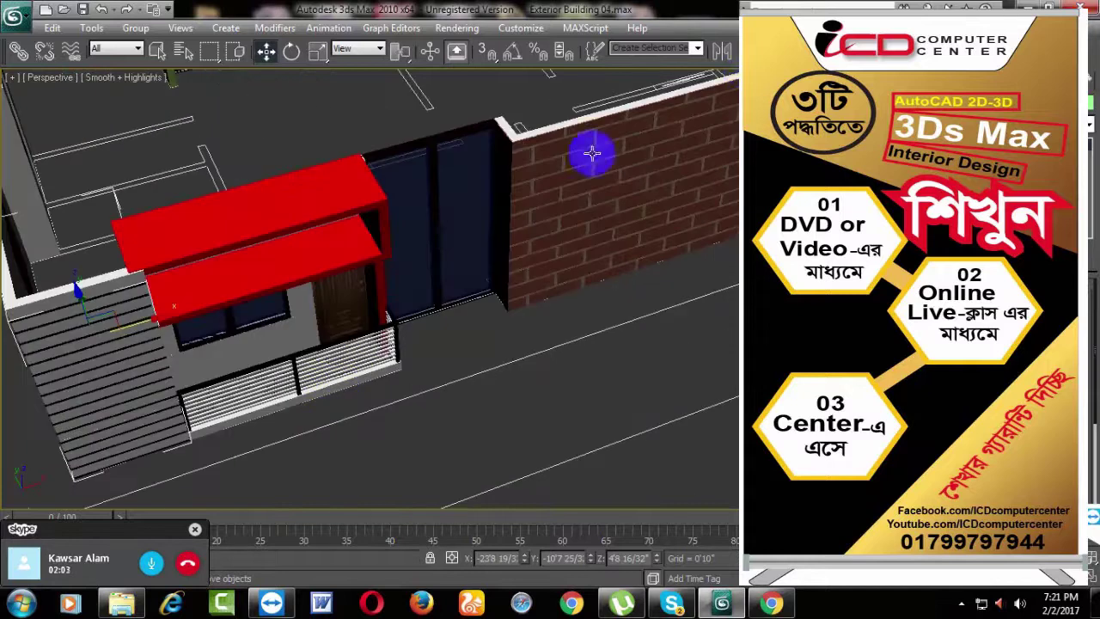
Step: Create a mirrored copy of the slatted wall across the X axis and nudge it left
left_click(726, 54)
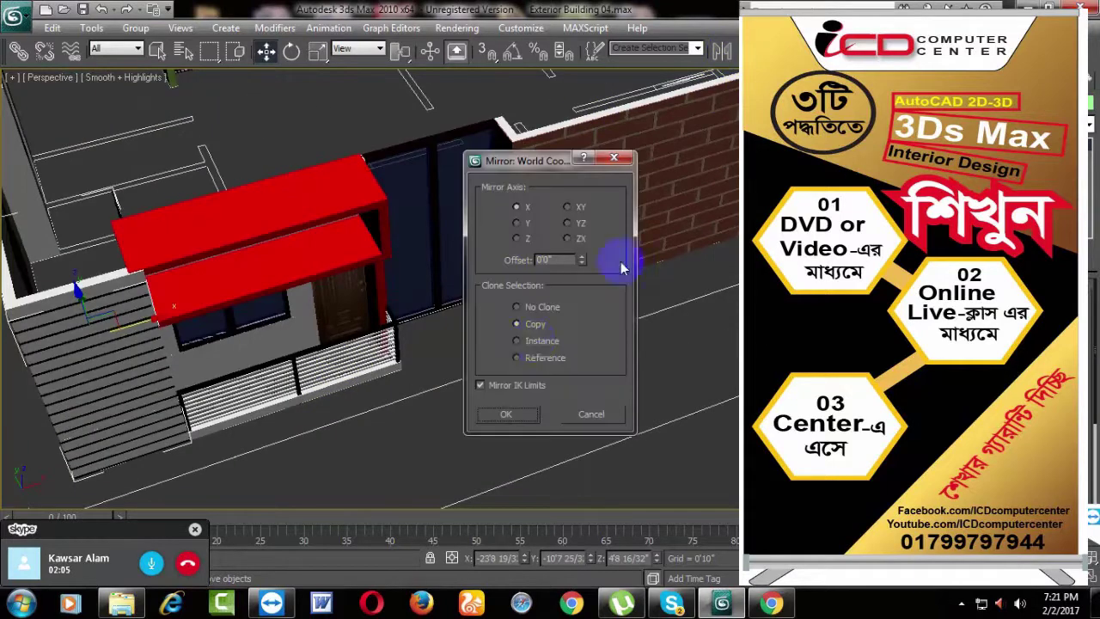
left_click(508, 415)
mouse_move(144, 323)
middle_mouse_down("alt")
mouse_move(662, 243)
mouse_move(387, 388)
mouse_move(397, 317)
middle_mouse_up("alt")
scroll(397, 317, "up", 5)
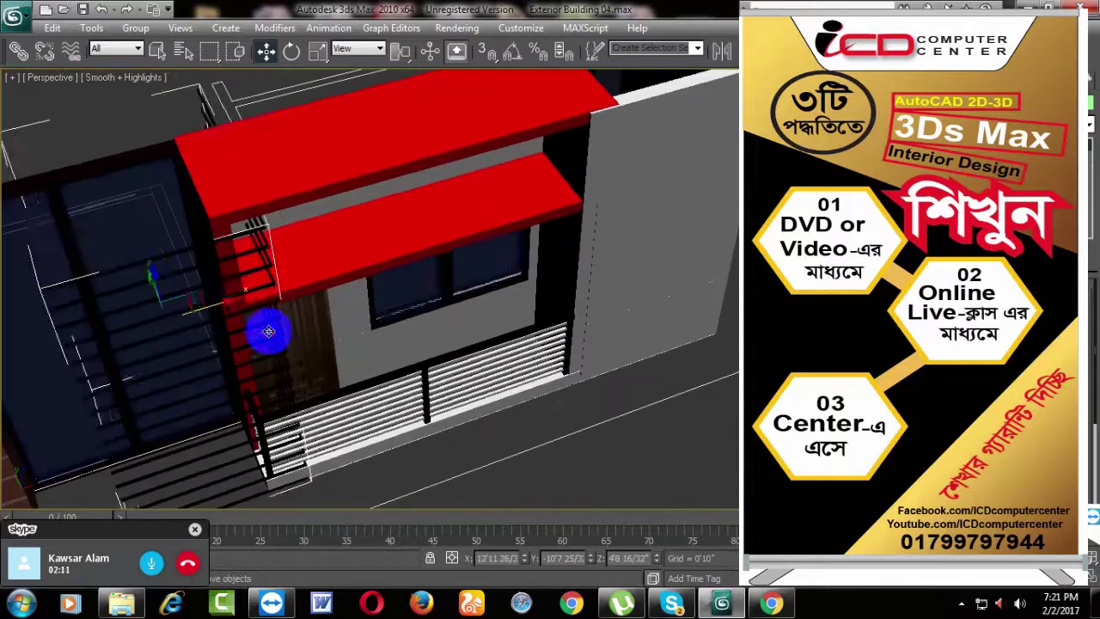
middle_click_drag(221, 305, 660, 266, "alt")
left_click_drag(660, 266, 651, 263)
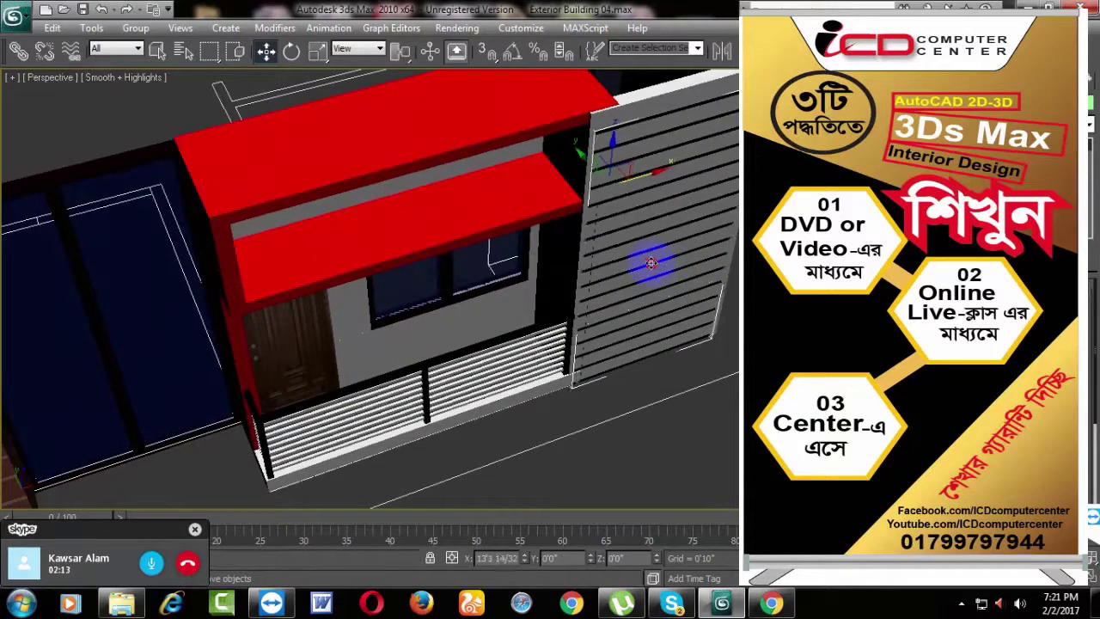
Step: Slide the mirrored slatted panel into place against the red awning
mouse_move(649, 264)
middle_mouse_down("alt")
mouse_move(653, 295)
mouse_move(530, 359)
middle_mouse_up("alt")
scroll(621, 298, "up", 2)
scroll(612, 230, "up", 2)
left_click_drag(612, 230, 625, 224)
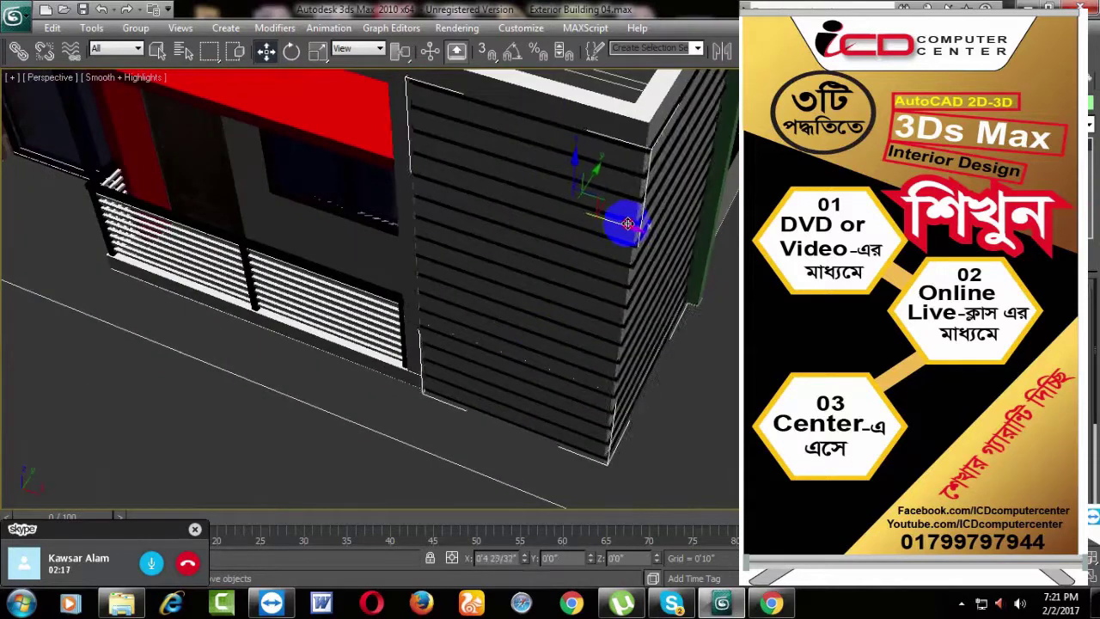
mouse_move(625, 223)
middle_mouse_down("alt")
mouse_move(579, 270)
mouse_move(735, 268)
middle_mouse_up("alt")
middle_click_drag(555, 371, 579, 374, "alt")
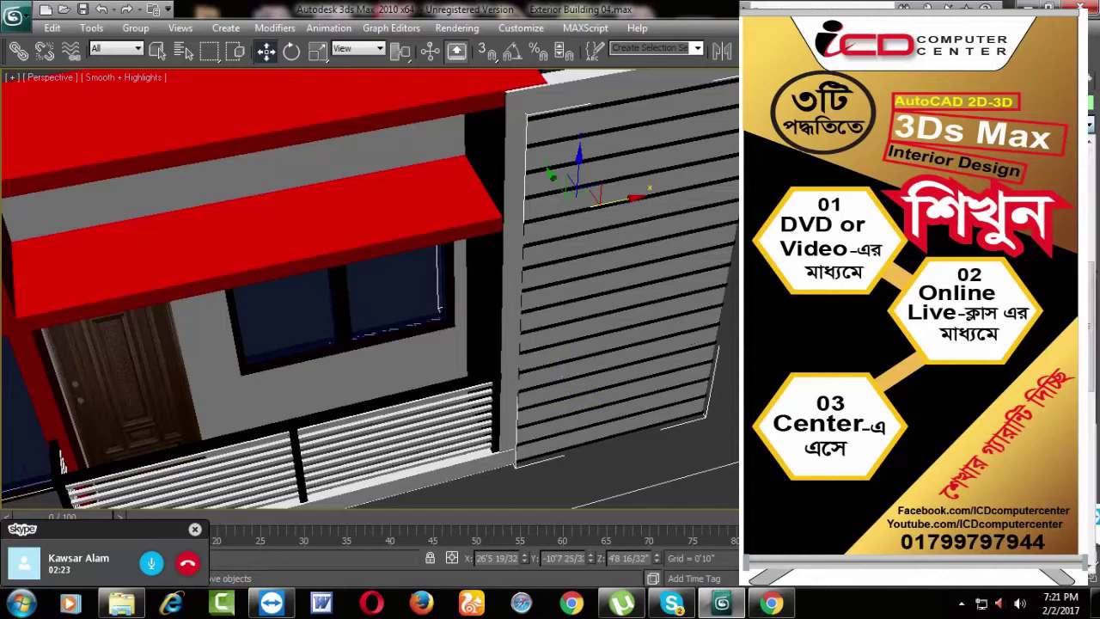
left_click(497, 443)
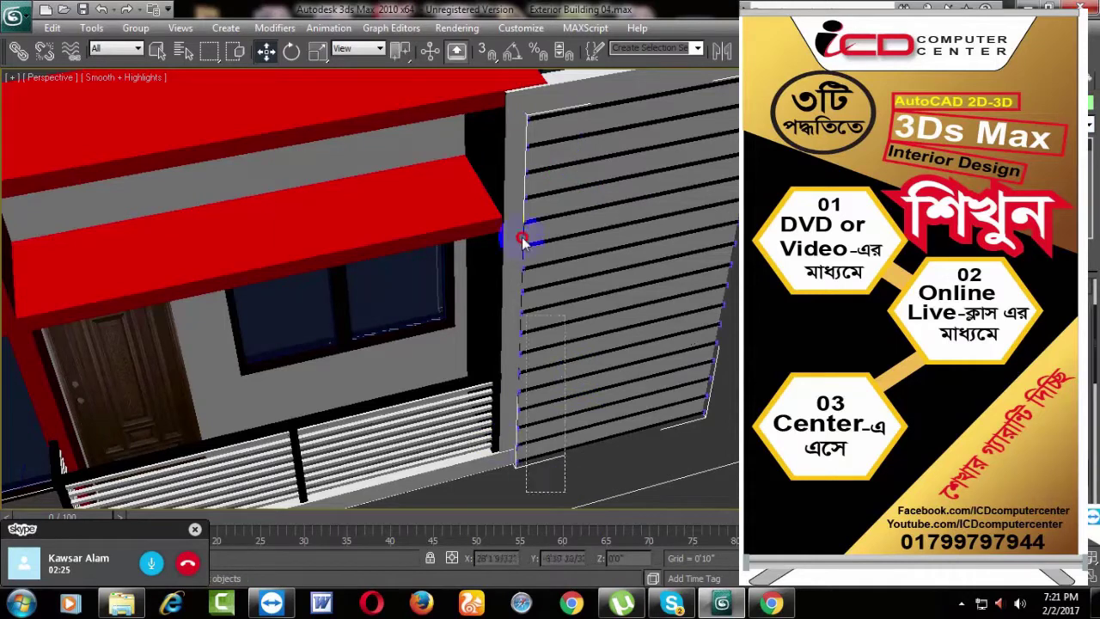
left_click_drag(522, 241, 573, 189)
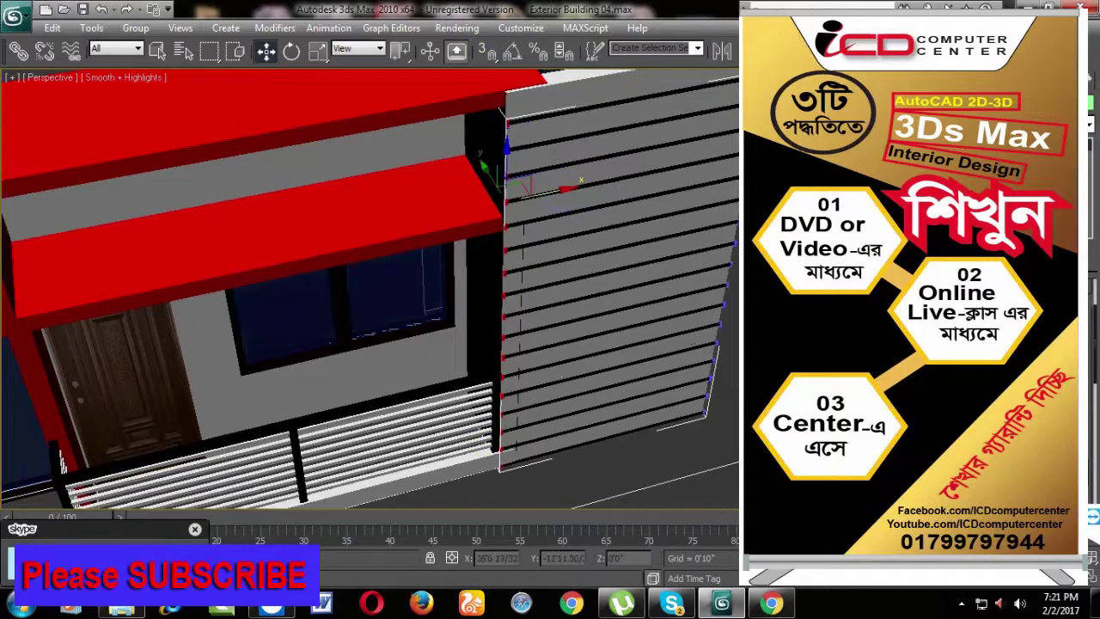
scroll(560, 189, "down", 5)
mouse_move(509, 331)
middle_mouse_down()
mouse_move(621, 352)
mouse_move(590, 341)
middle_mouse_up()
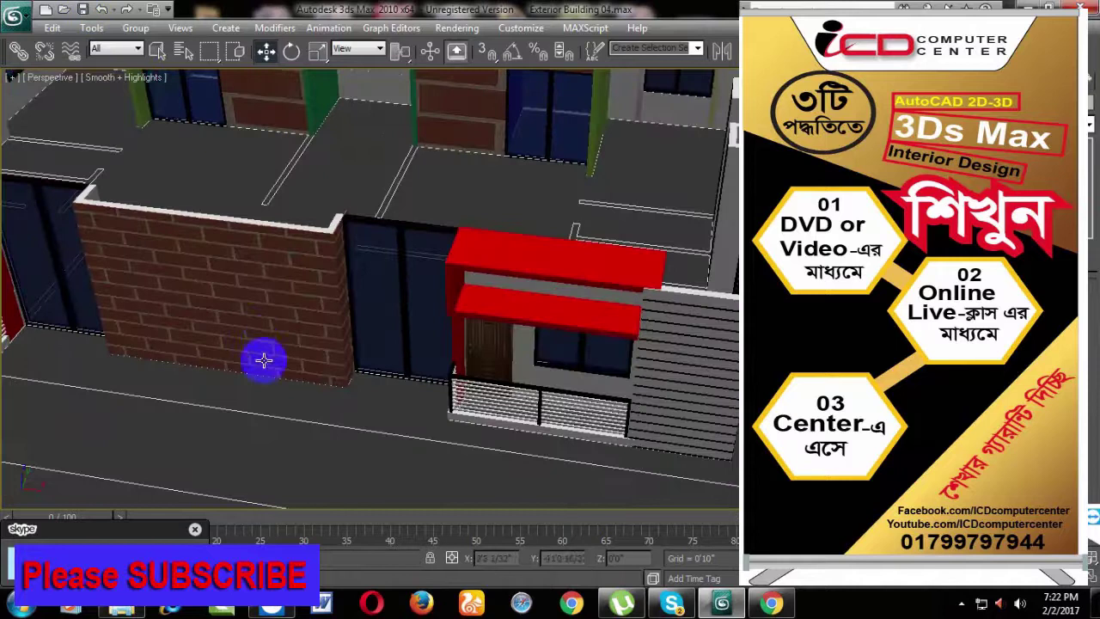
mouse_move(264, 359)
middle_mouse_down("alt")
mouse_move(712, 353)
mouse_move(634, 353)
mouse_move(636, 331)
mouse_move(702, 334)
mouse_move(711, 350)
middle_mouse_up("alt")
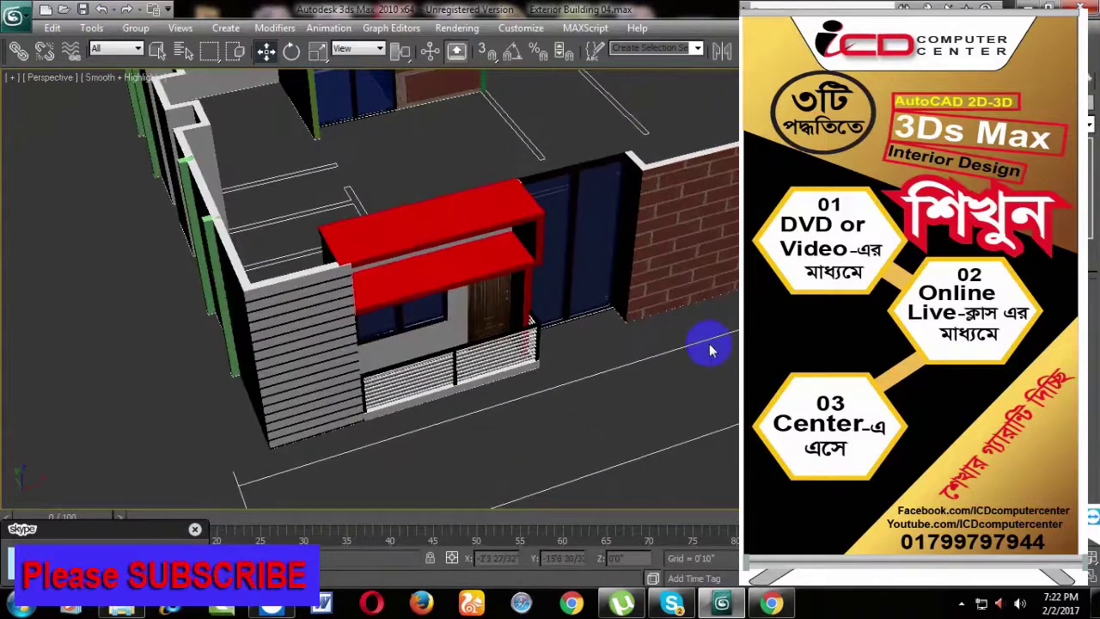
middle_click_drag(712, 263, 551, 331, "alt")
left_click(650, 283)
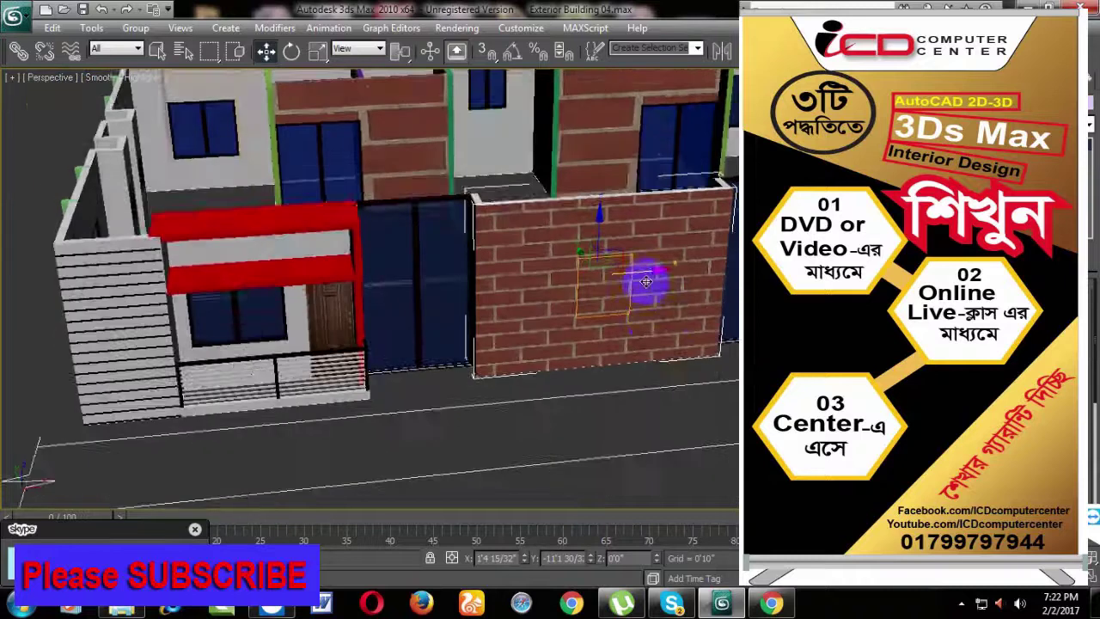
mouse_move(699, 307)
middle_mouse_down("alt")
mouse_move(621, 337)
mouse_move(508, 336)
mouse_move(681, 350)
middle_mouse_up("alt")
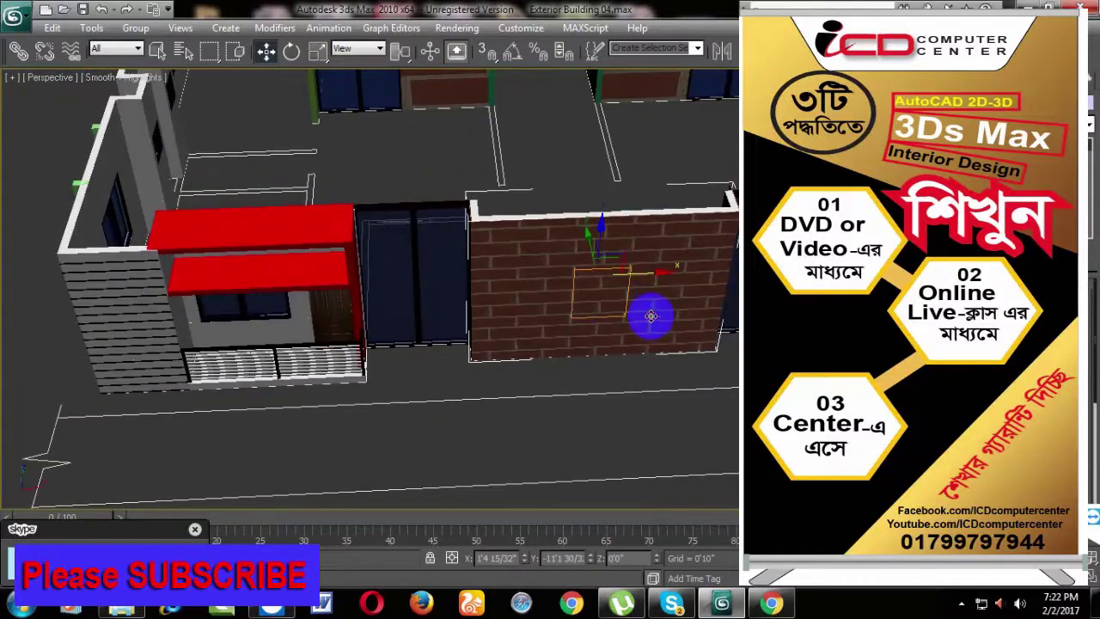
mouse_move(651, 315)
middle_mouse_down("alt")
mouse_move(499, 335)
mouse_move(527, 352)
mouse_move(538, 346)
mouse_move(357, 373)
middle_mouse_up("alt")
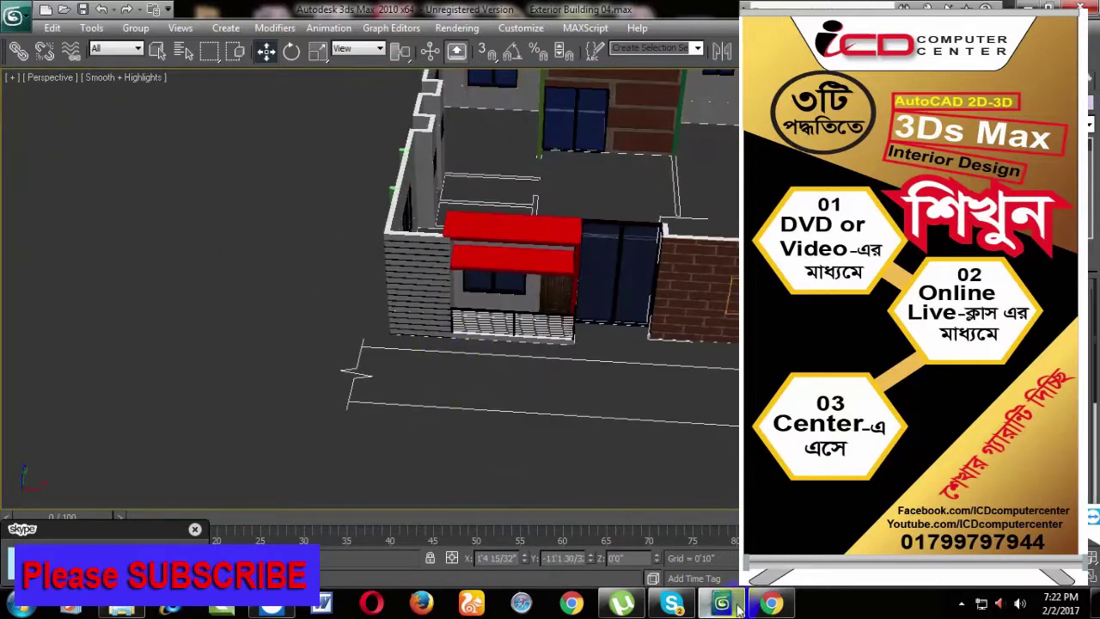
mouse_move(405, 398)
middle_mouse_down("alt")
mouse_move(624, 364)
mouse_move(582, 271)
mouse_move(611, 381)
mouse_move(516, 289)
mouse_move(648, 363)
mouse_move(535, 321)
mouse_move(513, 356)
mouse_move(533, 356)
mouse_move(576, 321)
mouse_move(593, 386)
mouse_move(519, 322)
mouse_move(531, 329)
middle_mouse_up("alt")
Step: With snaps on in wireframe, draw a box filling the wall recess, then activate Select and Move
scroll(555, 293, "up", 3)
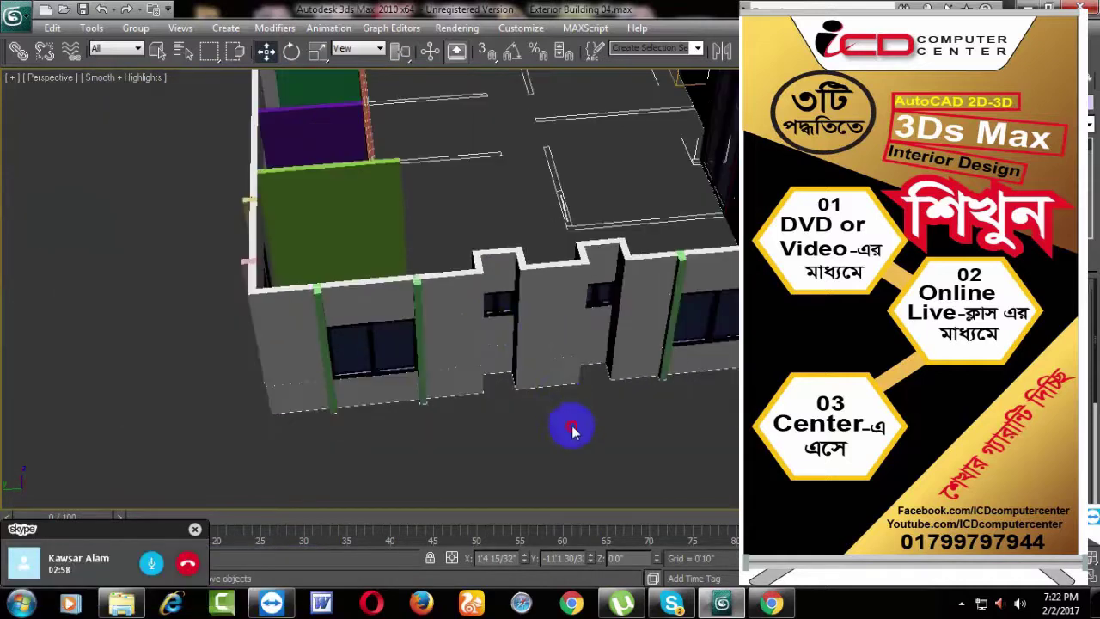
scroll(559, 345, "up", 2)
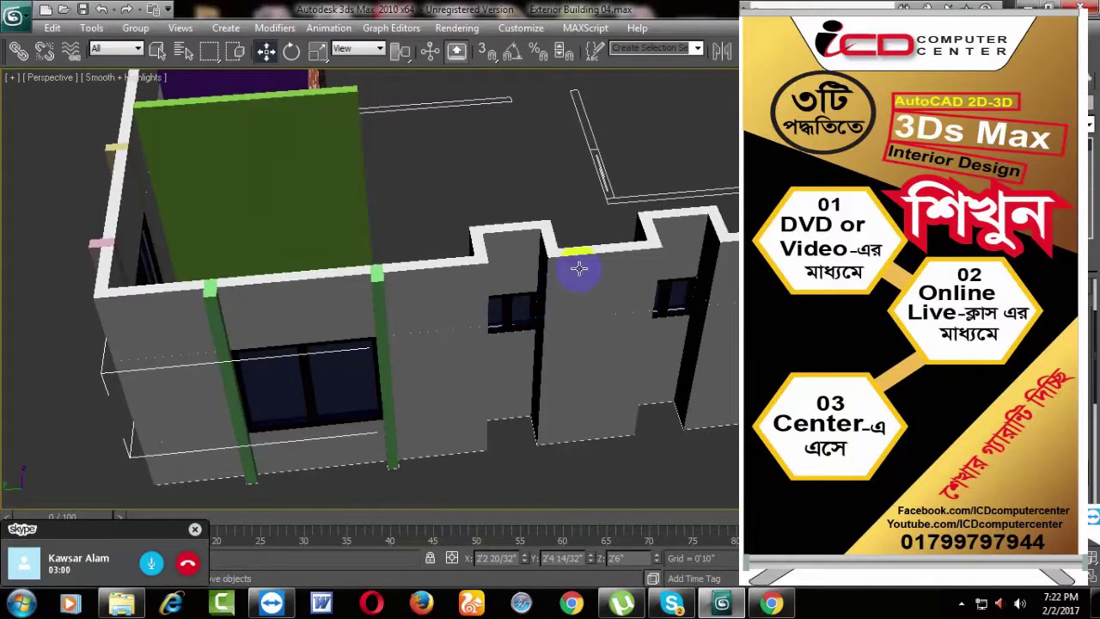
mouse_move(633, 376)
middle_mouse_down("alt")
mouse_move(462, 321)
mouse_move(489, 343)
mouse_move(444, 321)
middle_mouse_up("alt")
scroll(451, 334, "up", 2)
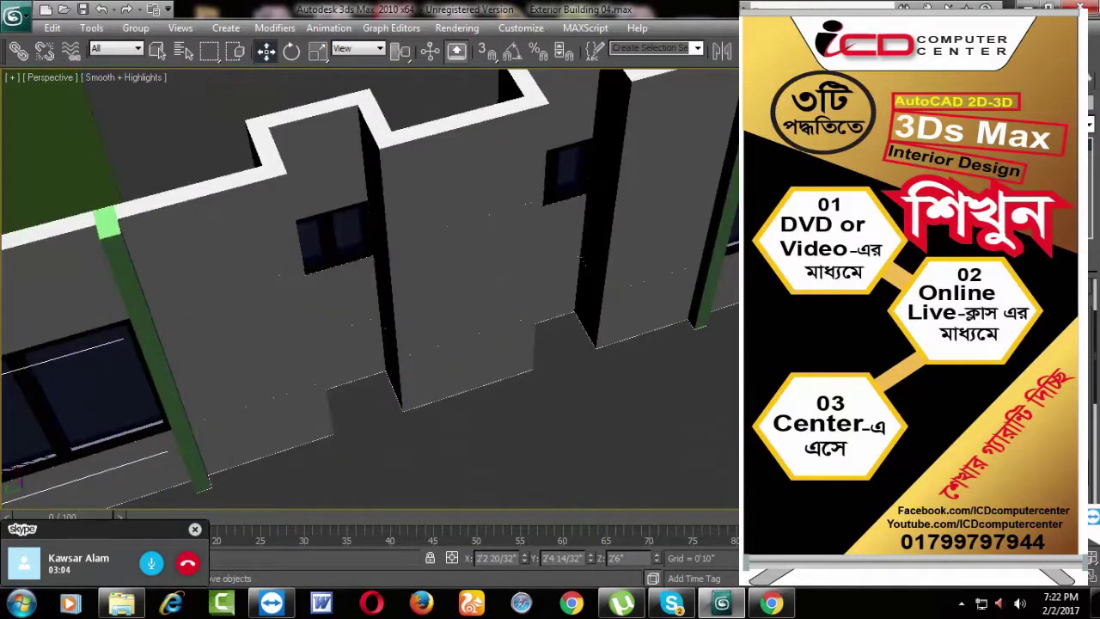
key("F3")
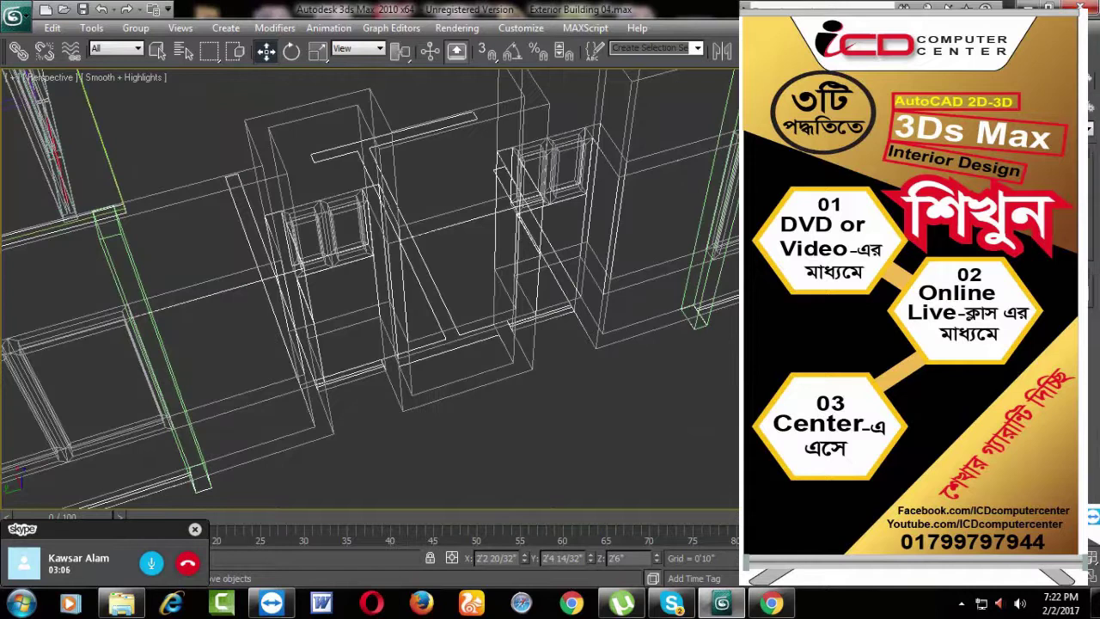
left_click(487, 50)
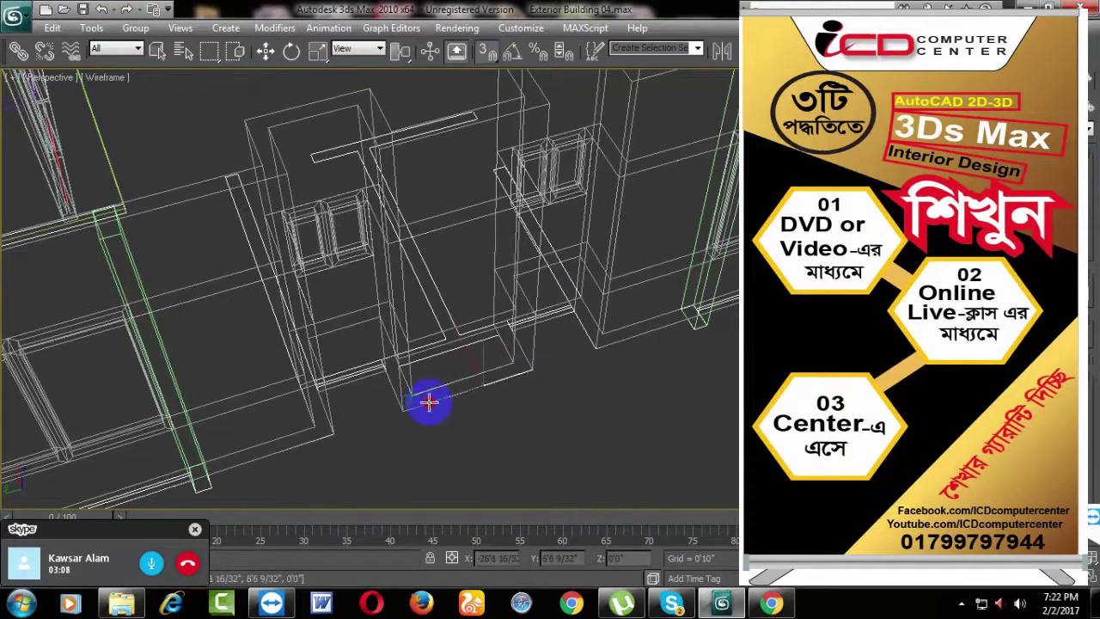
mouse_move(396, 416)
left_mouse_down()
mouse_move(410, 287)
mouse_move(456, 235)
mouse_move(479, 108)
mouse_move(478, 236)
left_mouse_up()
key("F3")
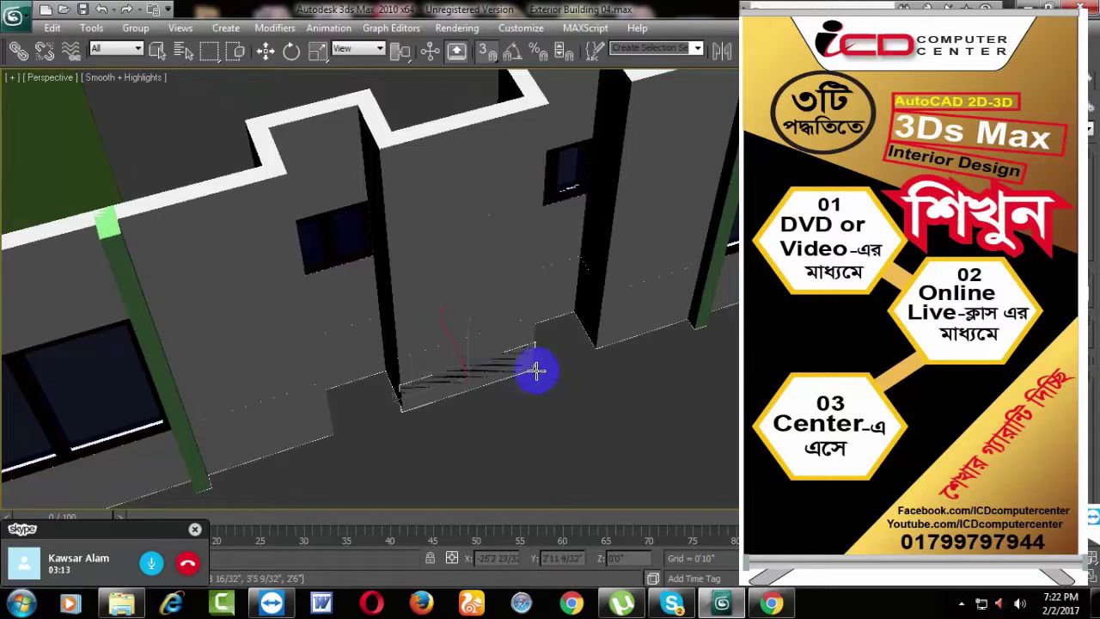
right_click(536, 369)
key("F3")
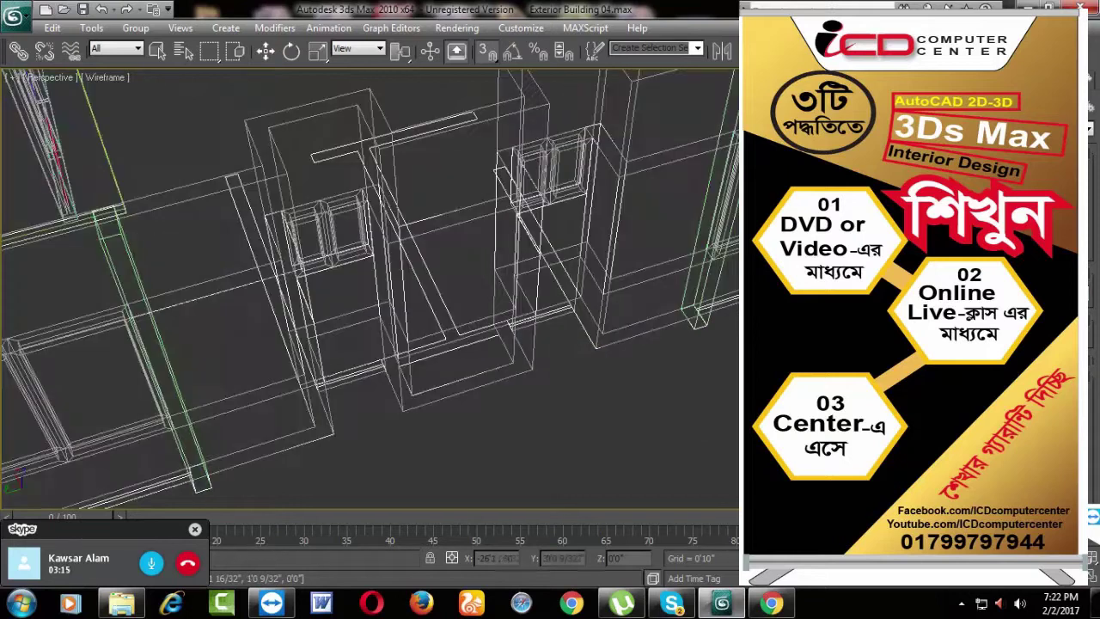
mouse_move(585, 381)
left_mouse_down()
mouse_move(527, 370)
mouse_move(432, 381)
left_mouse_up()
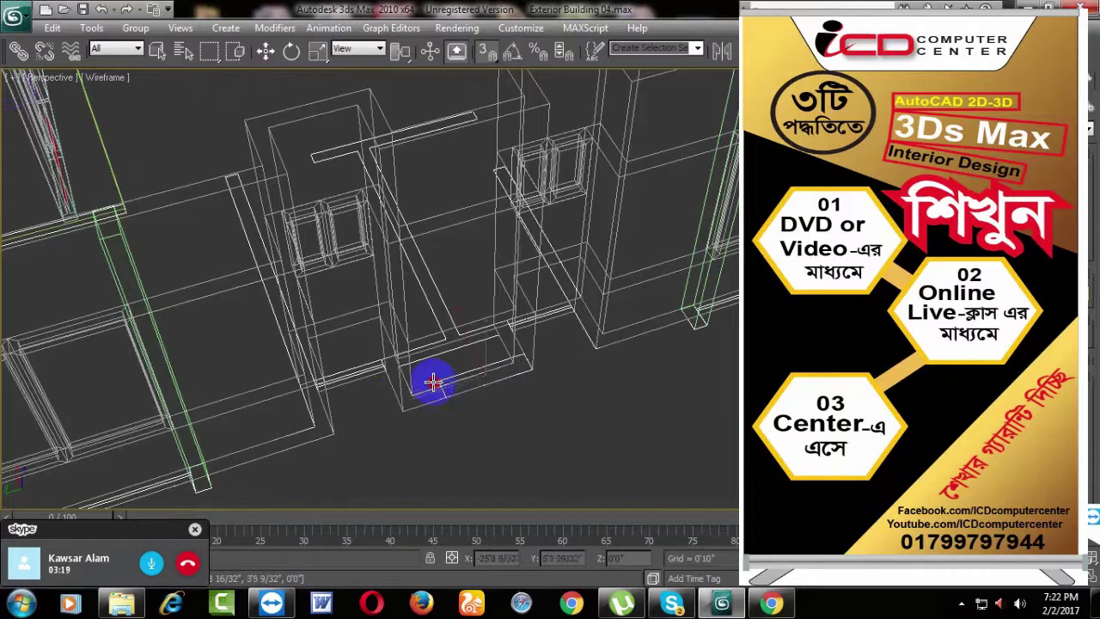
mouse_move(394, 401)
left_mouse_down()
mouse_move(410, 179)
mouse_move(439, 135)
mouse_move(383, 163)
mouse_move(437, 189)
left_mouse_up()
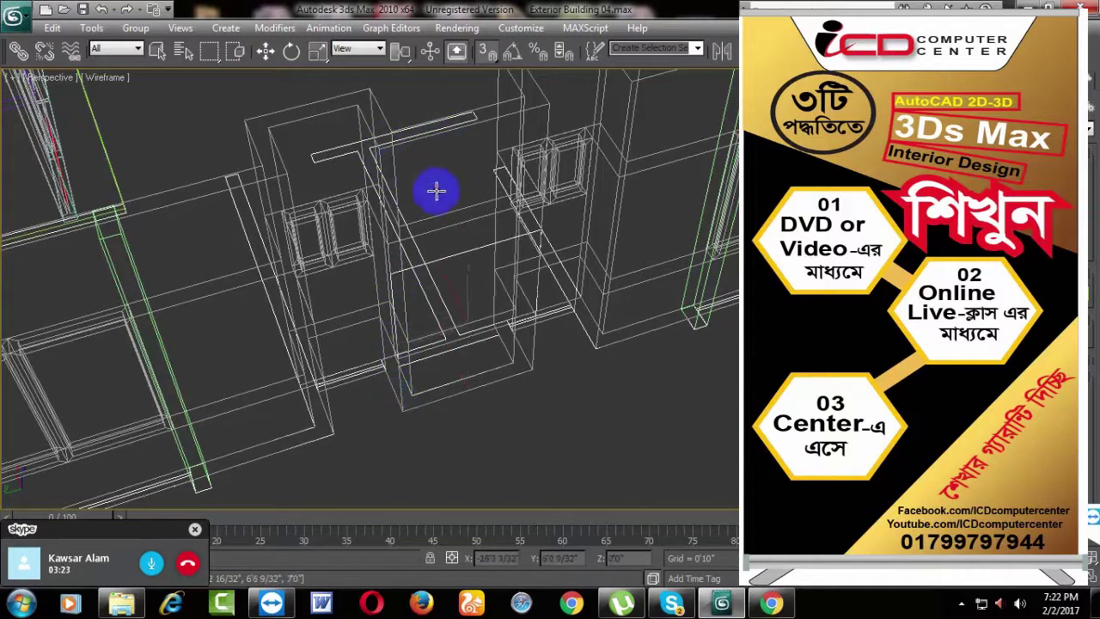
left_click(267, 54)
Step: Return to shaded view and enter a box height reaching the parapet top
key("F3")
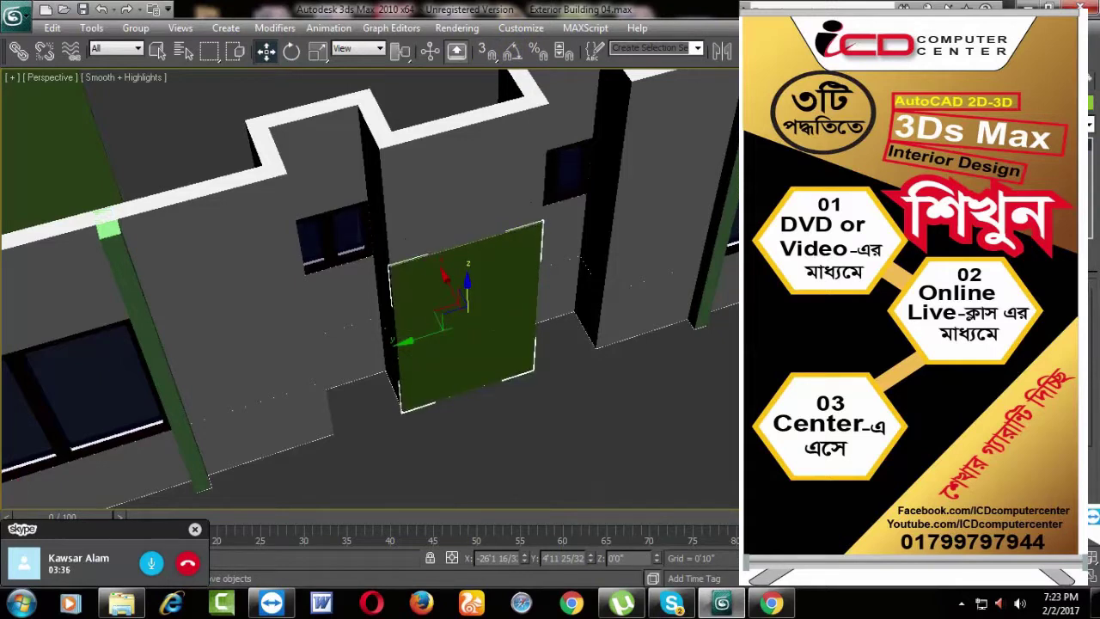
key("Return")
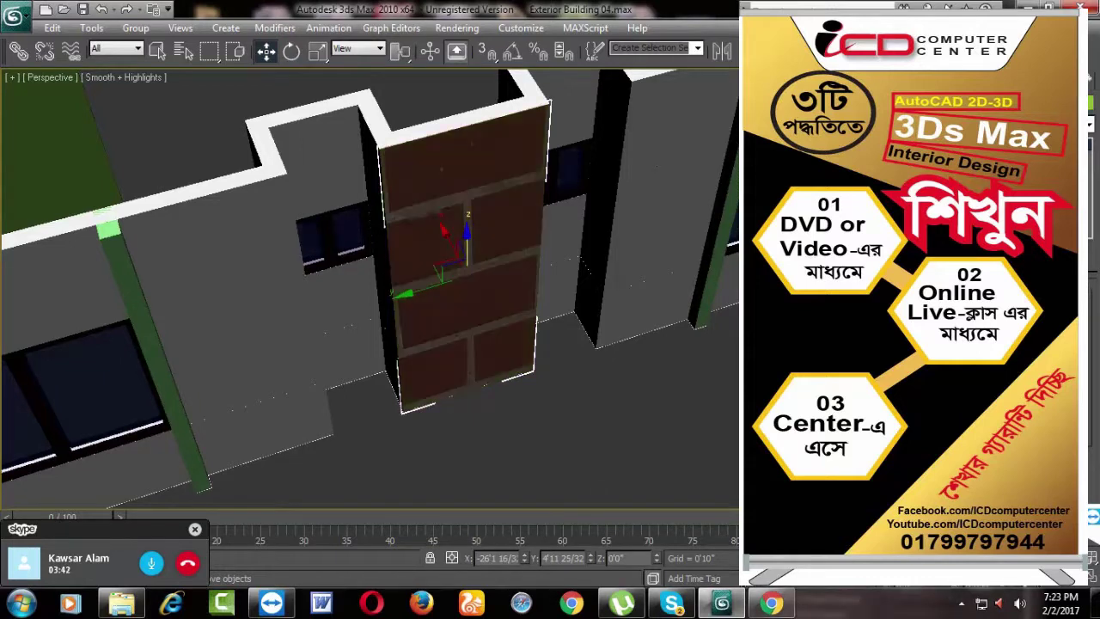
middle_click_drag(511, 332, 389, 411, "alt")
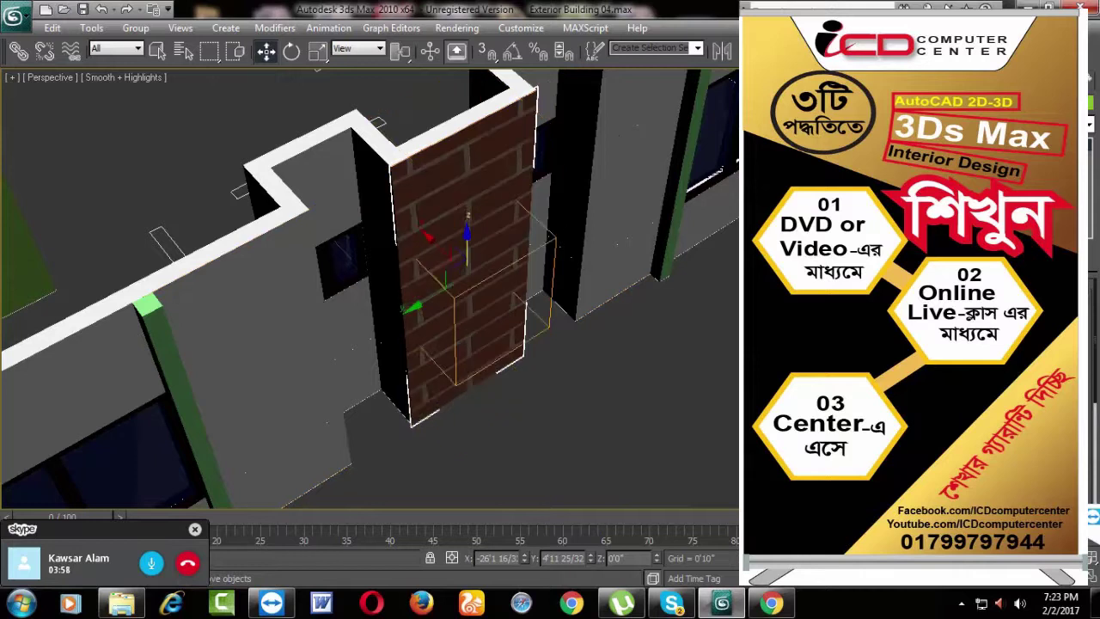
Step: Select the brick pillar and frame a higher view of the whole building
left_click(645, 464)
mouse_move(704, 364)
middle_mouse_down("alt")
mouse_move(593, 331)
mouse_move(650, 307)
mouse_move(486, 398)
mouse_move(536, 393)
mouse_move(504, 400)
mouse_move(523, 393)
middle_mouse_up("alt")
scroll(518, 396, "up", 3)
left_click(442, 367)
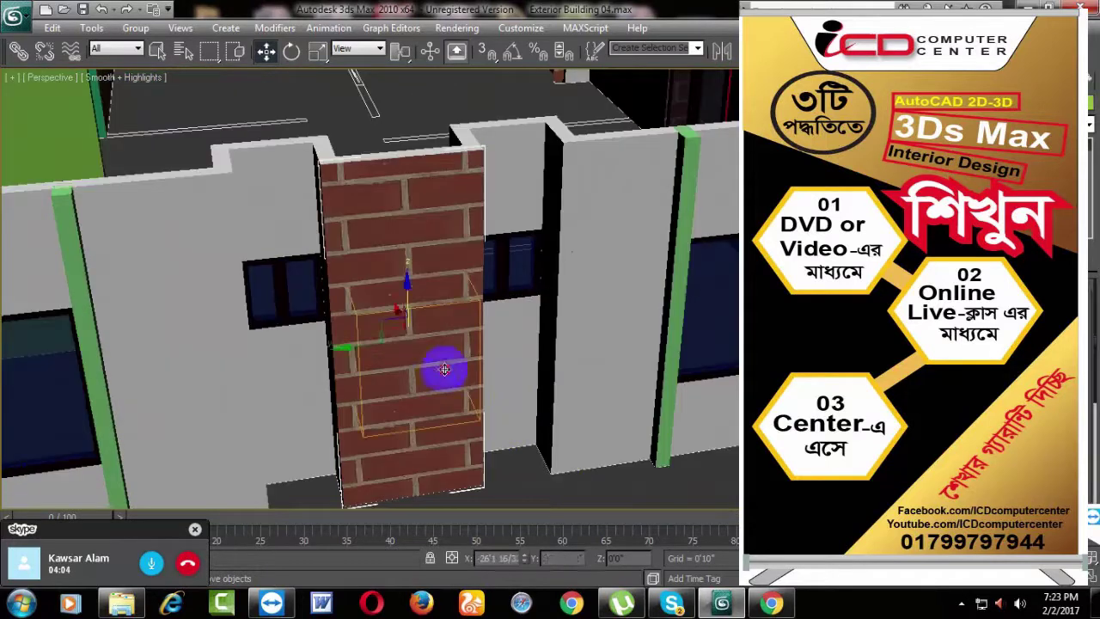
scroll(526, 386, "down", 3)
scroll(527, 410, "down", 2)
mouse_move(526, 413)
middle_mouse_down("alt")
mouse_move(221, 277)
mouse_move(543, 417)
middle_mouse_up("alt")
scroll(557, 410, "up", 1)
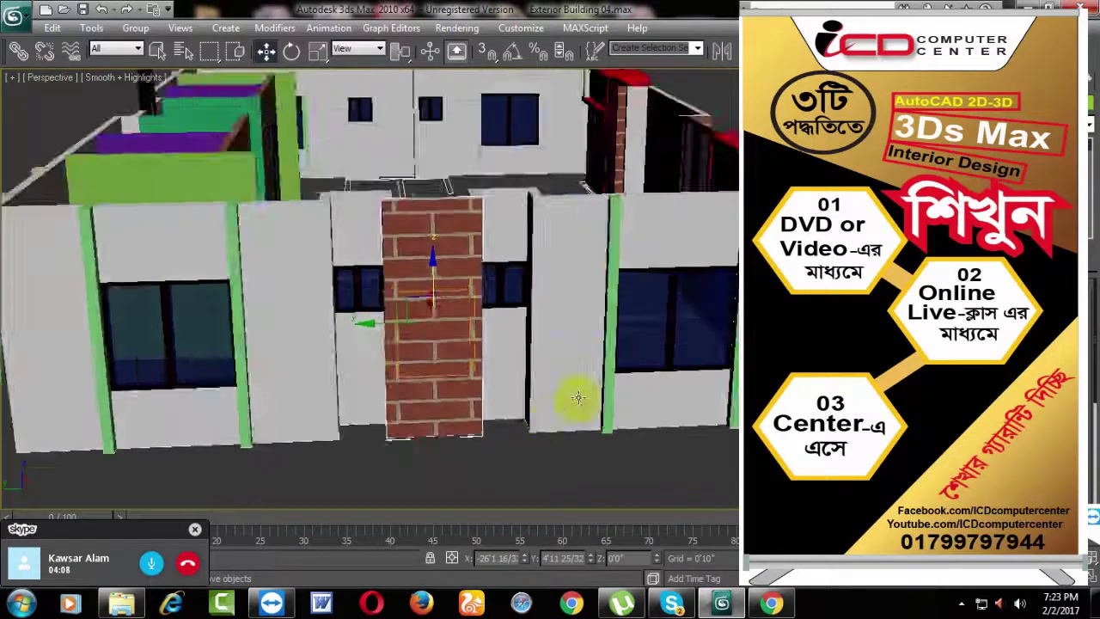
scroll(550, 378, "up", 2)
mouse_move(710, 275)
middle_mouse_down("alt")
mouse_move(675, 316)
mouse_move(582, 368)
mouse_move(527, 378)
middle_mouse_up("alt")
scroll(675, 317, "down", 2)
scroll(527, 378, "down", 2)
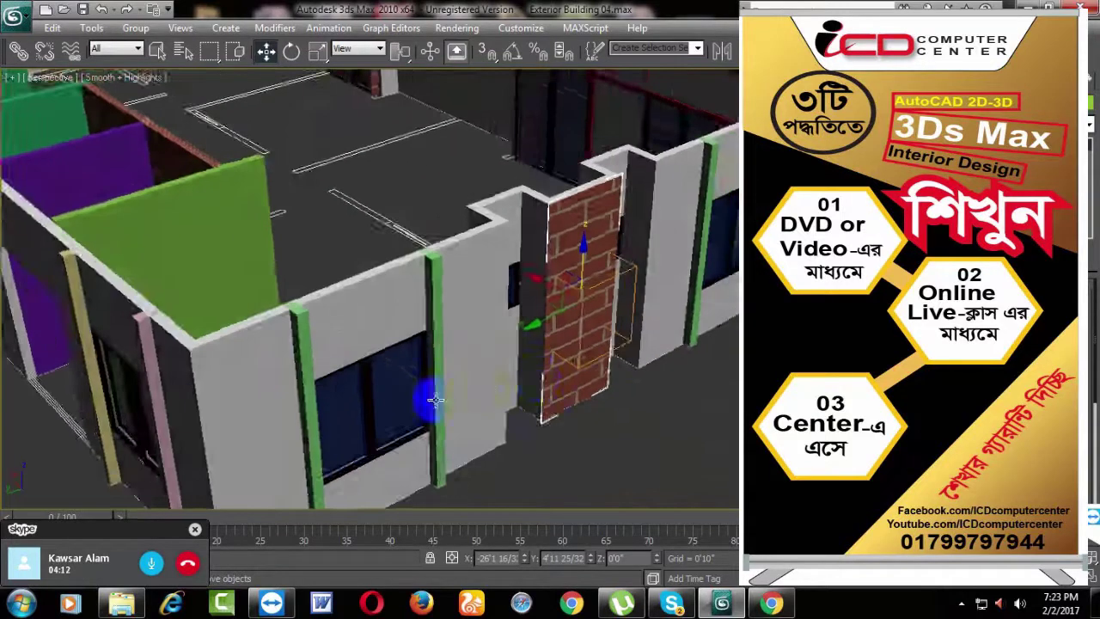
mouse_move(430, 398)
middle_mouse_down("alt")
mouse_move(570, 386)
mouse_move(581, 401)
mouse_move(644, 369)
mouse_move(633, 380)
middle_mouse_up("alt")
scroll(581, 400, "down", 3)
Step: Clone the brick pillar as a copy and slide it left to meet the wall corner
left_click_drag(399, 207, 353, 177, "shift")
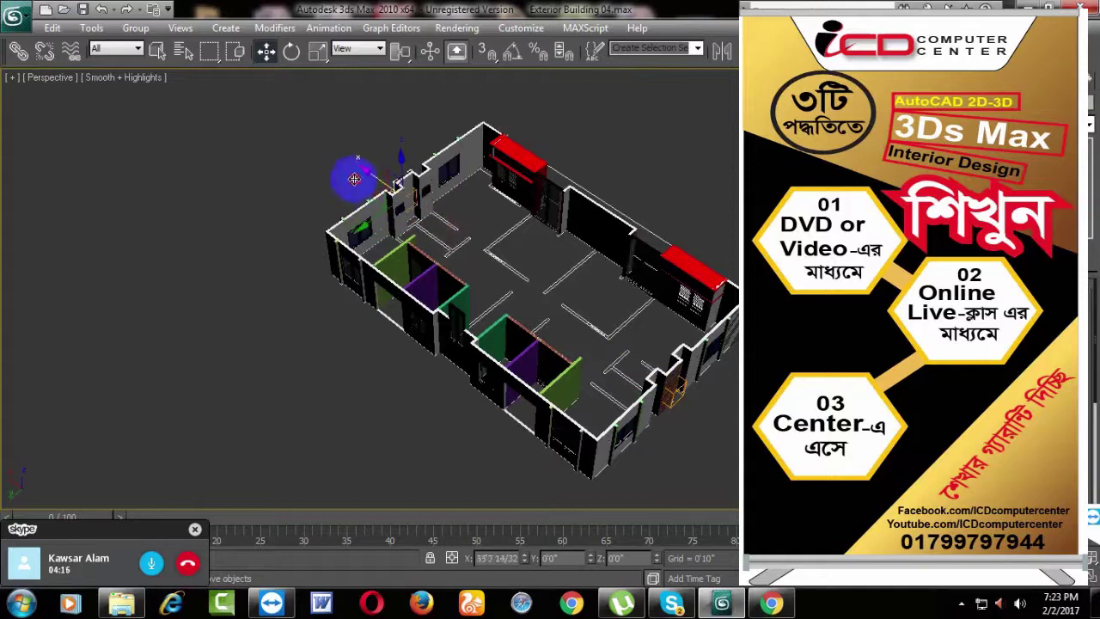
left_click(571, 373)
mouse_move(491, 344)
middle_mouse_down("alt")
mouse_move(601, 322)
mouse_move(455, 278)
mouse_move(525, 311)
mouse_move(504, 209)
mouse_move(508, 484)
mouse_move(550, 349)
mouse_move(493, 341)
mouse_move(495, 360)
middle_mouse_up("alt")
scroll(473, 302, "up", 3)
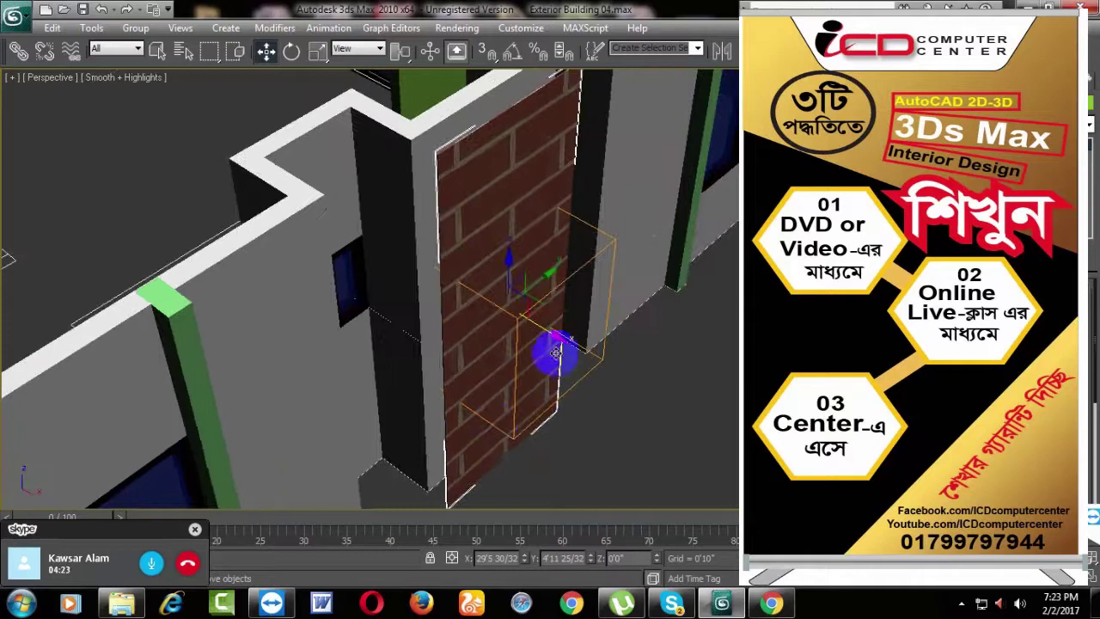
left_click_drag(560, 337, 531, 328)
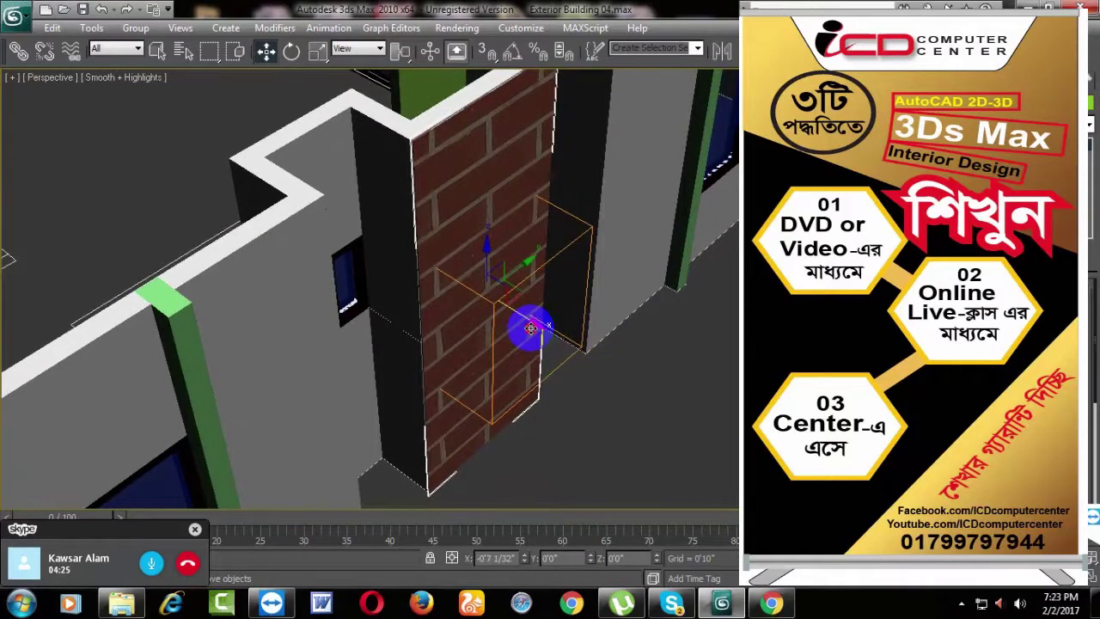
scroll(624, 415, "down", 3)
scroll(624, 416, "down", 3)
Step: Bring the windowed front wall into close view and select the window and green pillar
mouse_move(620, 417)
middle_mouse_down("alt")
mouse_move(540, 427)
mouse_move(246, 344)
middle_mouse_up("alt")
scroll(373, 260, "up", 3)
middle_click_drag(373, 260, 524, 268)
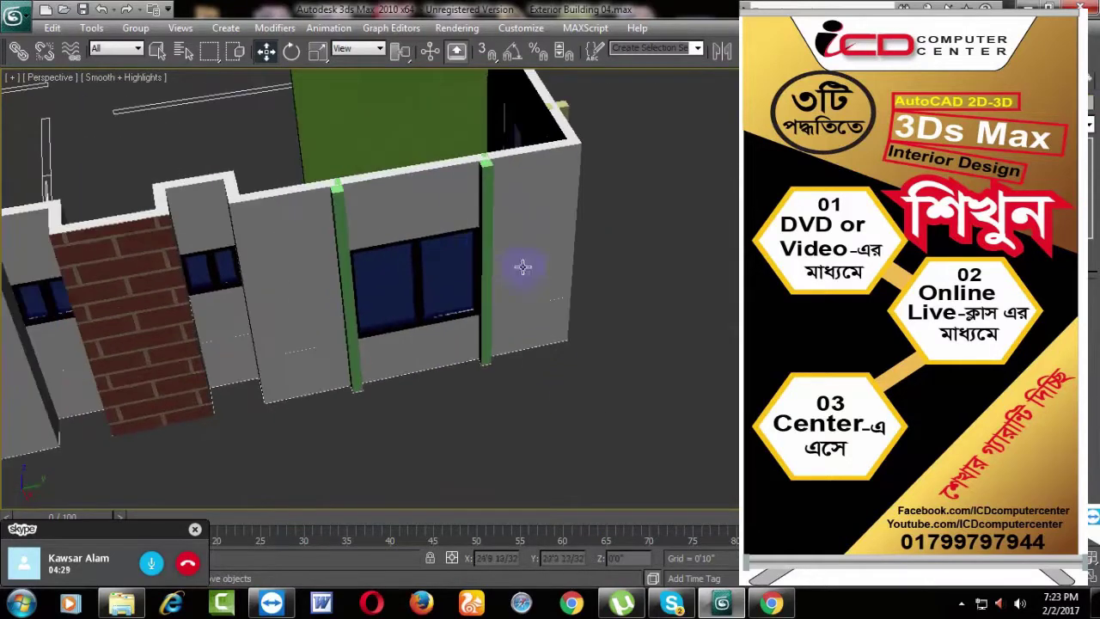
left_click(478, 243)
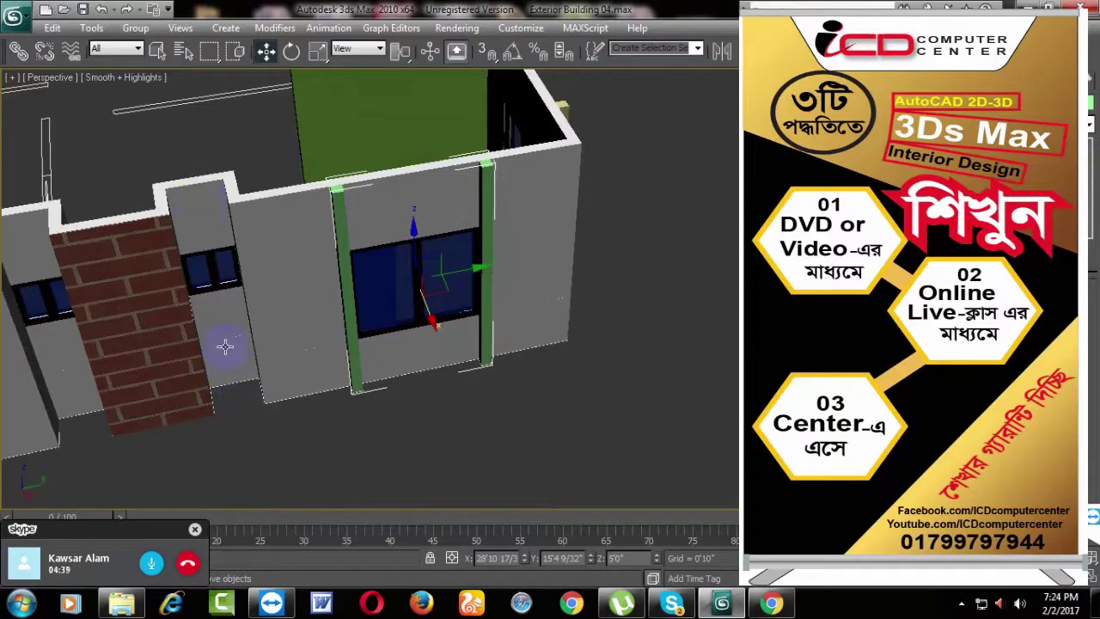
middle_click_drag(227, 368, 159, 348, "alt")
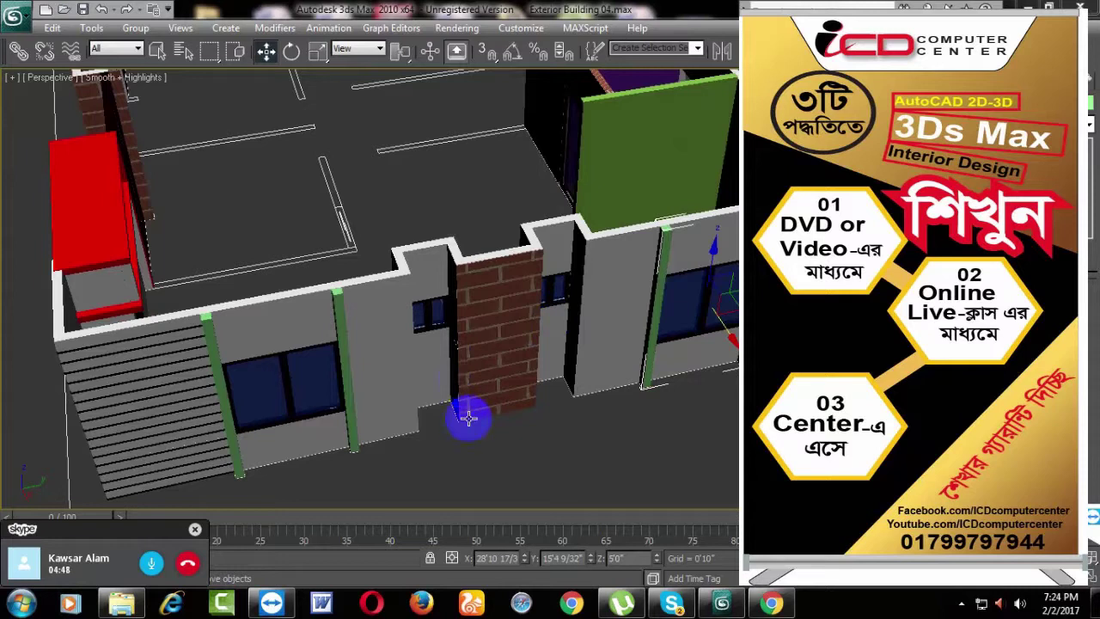
left_click(180, 338)
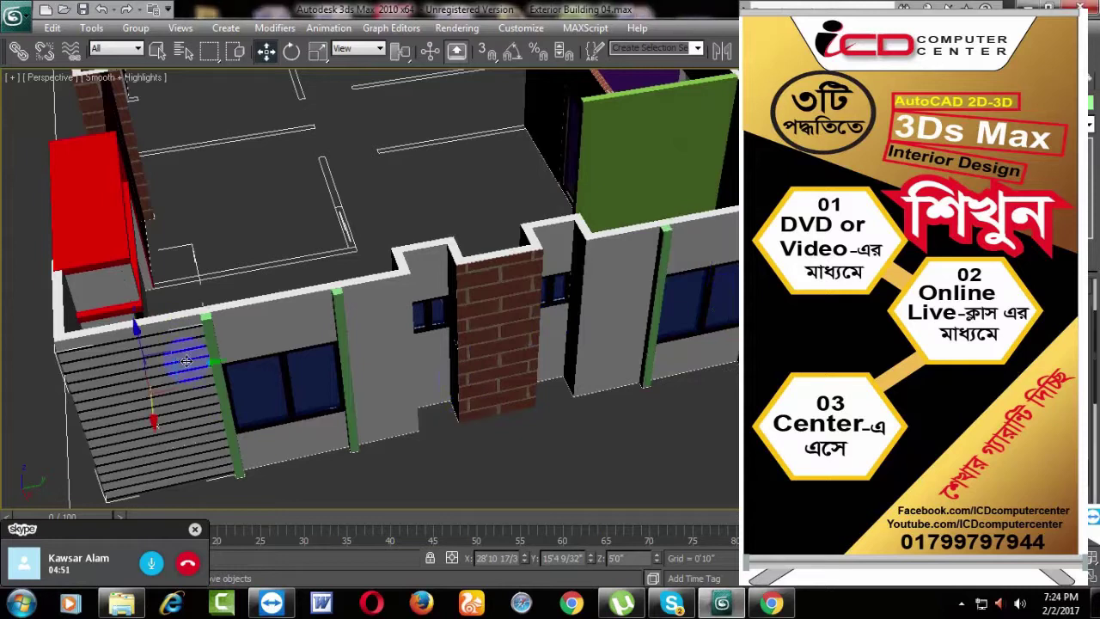
left_click(193, 361)
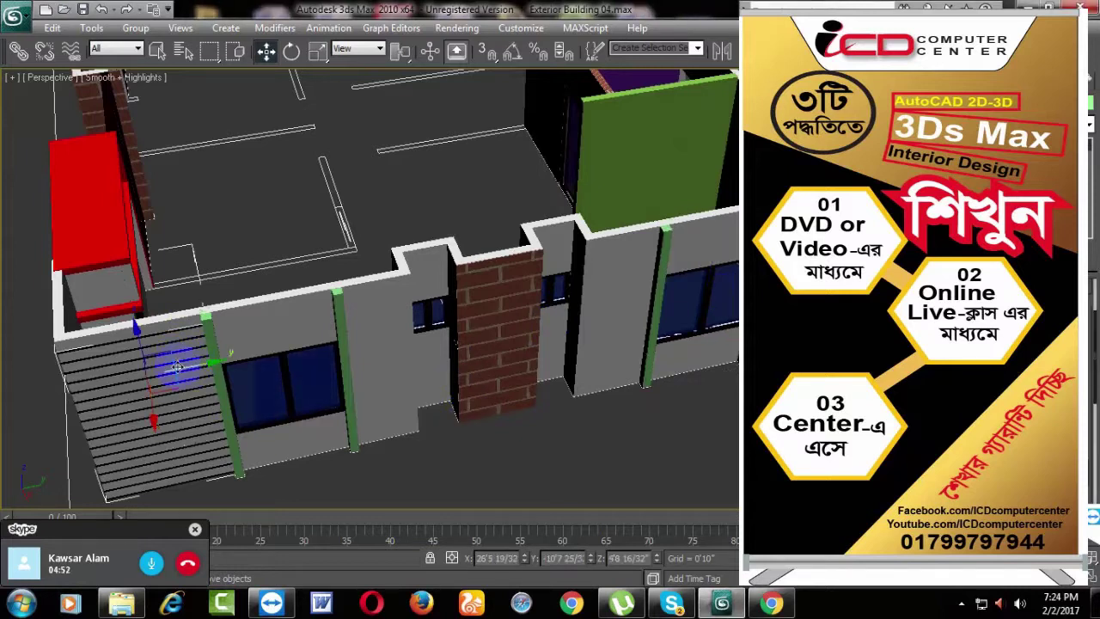
mouse_move(484, 422)
middle_mouse_down("alt")
mouse_move(433, 438)
mouse_move(407, 380)
mouse_move(437, 429)
mouse_move(449, 326)
mouse_move(412, 447)
mouse_move(455, 412)
mouse_move(388, 418)
mouse_move(452, 405)
mouse_move(439, 391)
mouse_move(452, 413)
mouse_move(511, 421)
middle_mouse_up("alt")
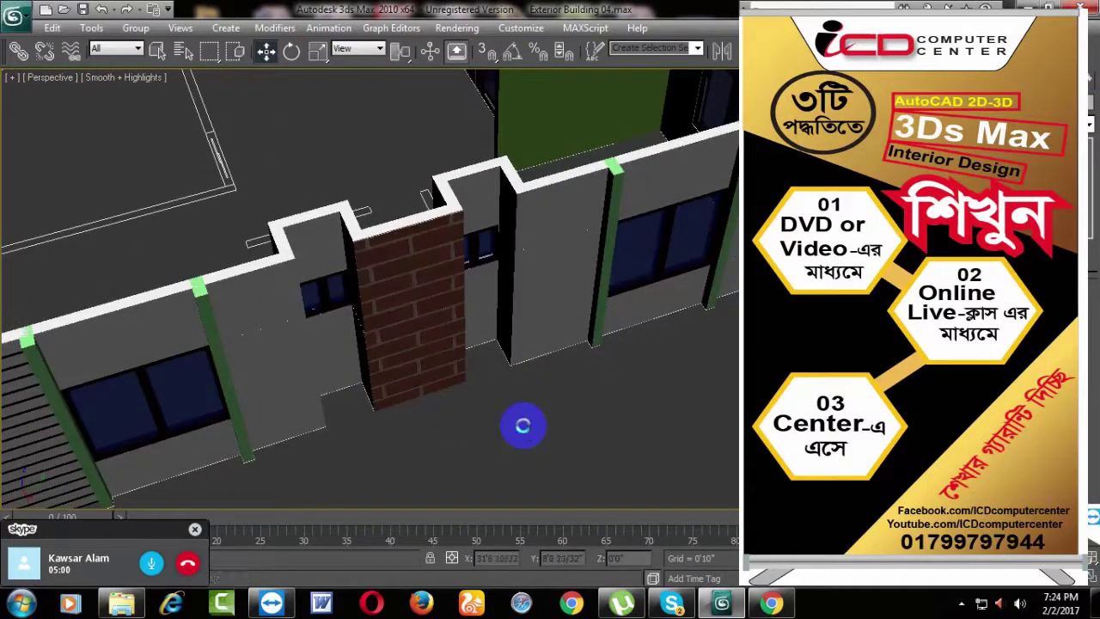
Step: In the wireframe top view, zoom onto the right-hand walls and finish the line's end point
key("t")
key("z")
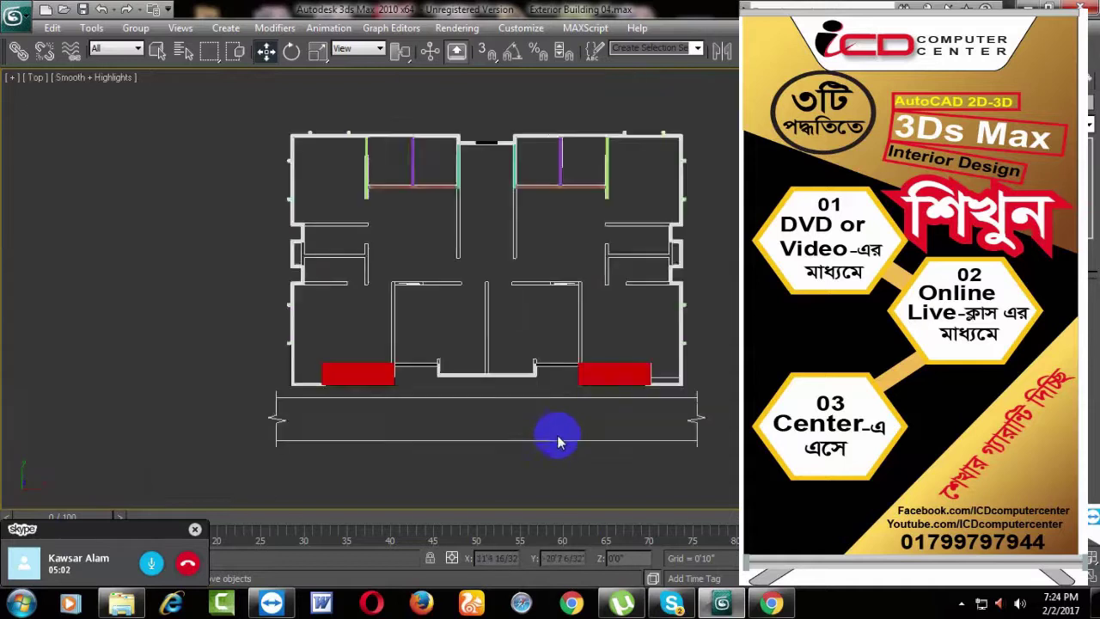
mouse_move(559, 437)
middle_mouse_down()
mouse_move(573, 347)
mouse_move(539, 377)
mouse_move(564, 373)
middle_mouse_up()
scroll(572, 347, "up", 5)
key("F3")
scroll(565, 374, "up", 1)
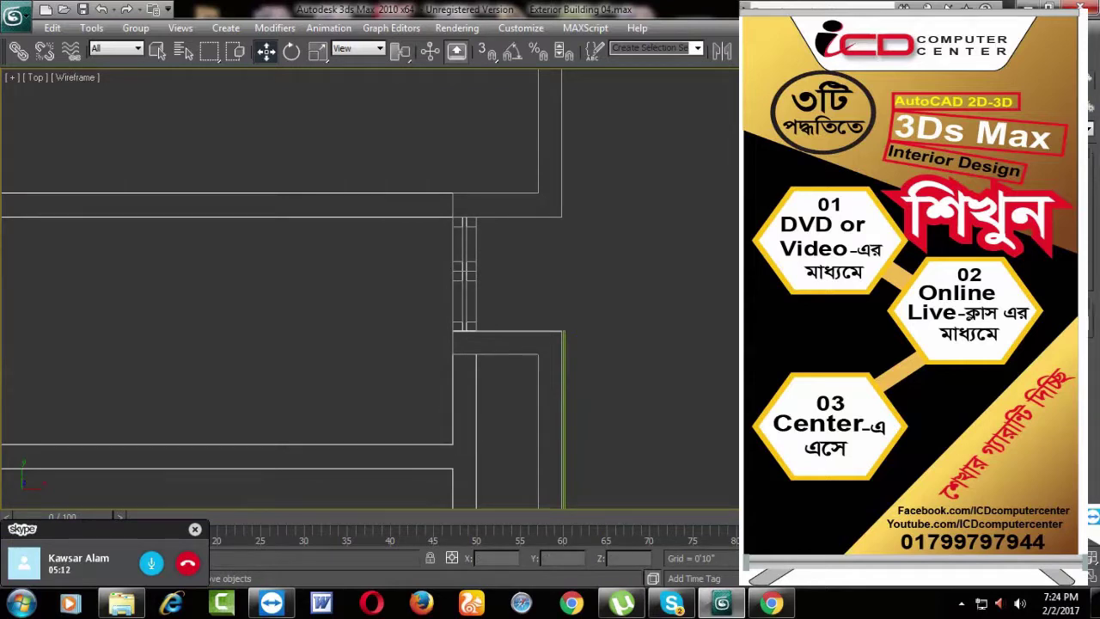
middle_click_drag(535, 284, 550, 272)
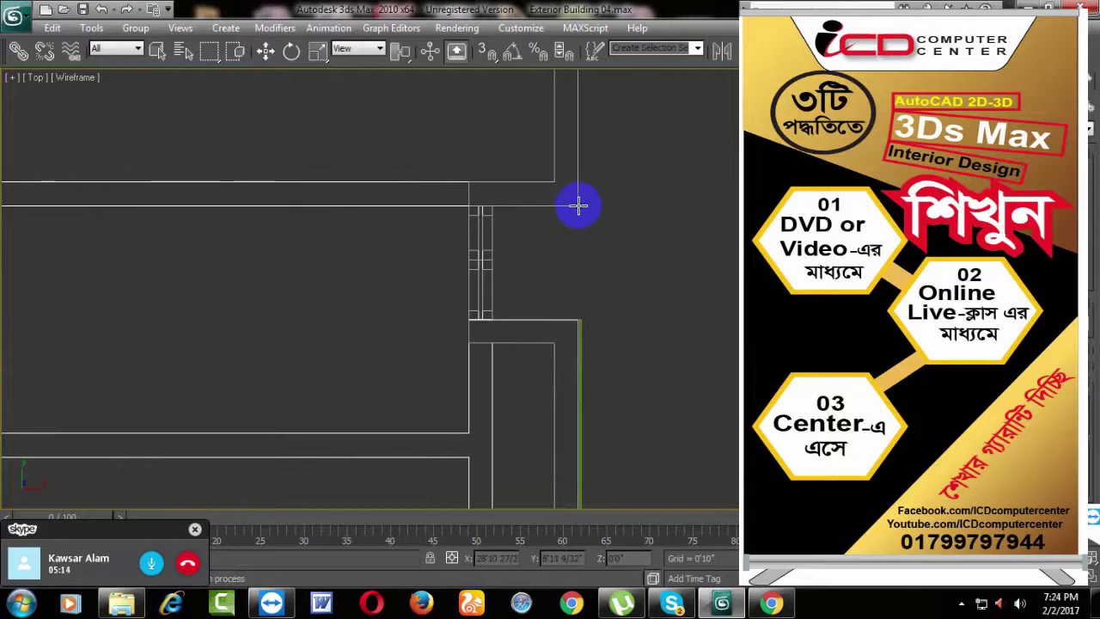
left_click(583, 320)
right_click(607, 241)
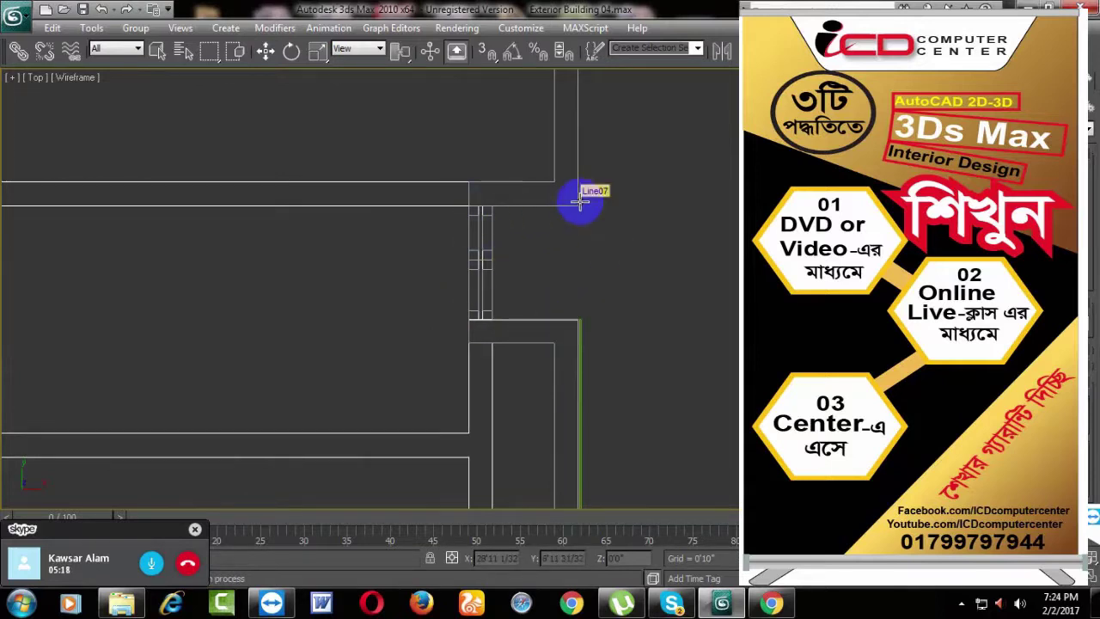
scroll(581, 200, "down", 3)
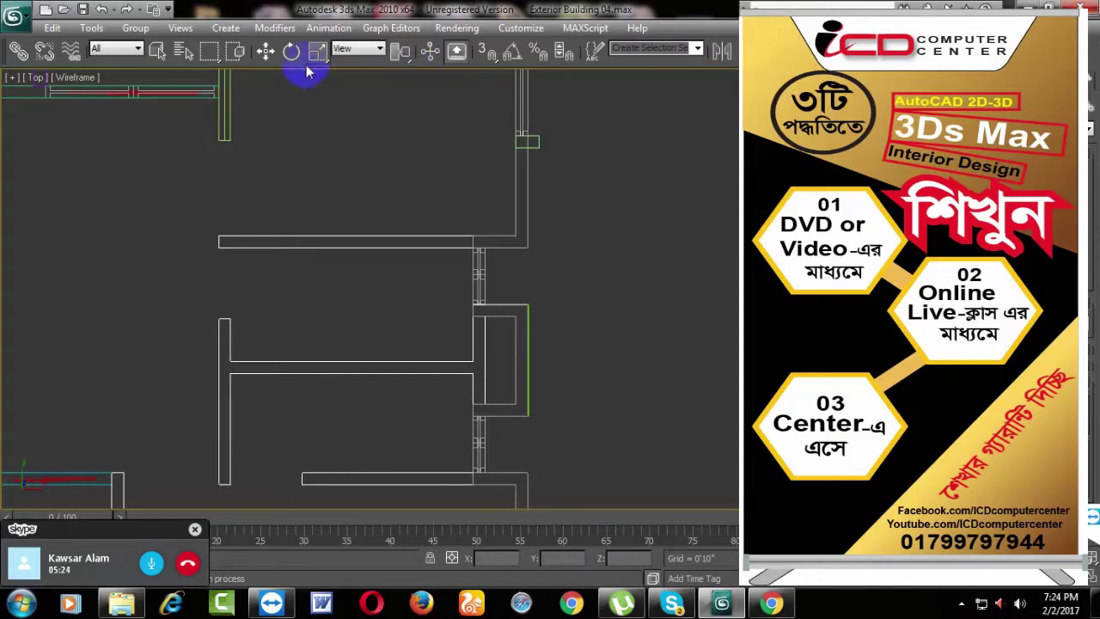
Step: In the shaded perspective, orbit and zoom to the brick pillar base, checking hidden edges in wireframe
left_click(273, 58)
key("p")
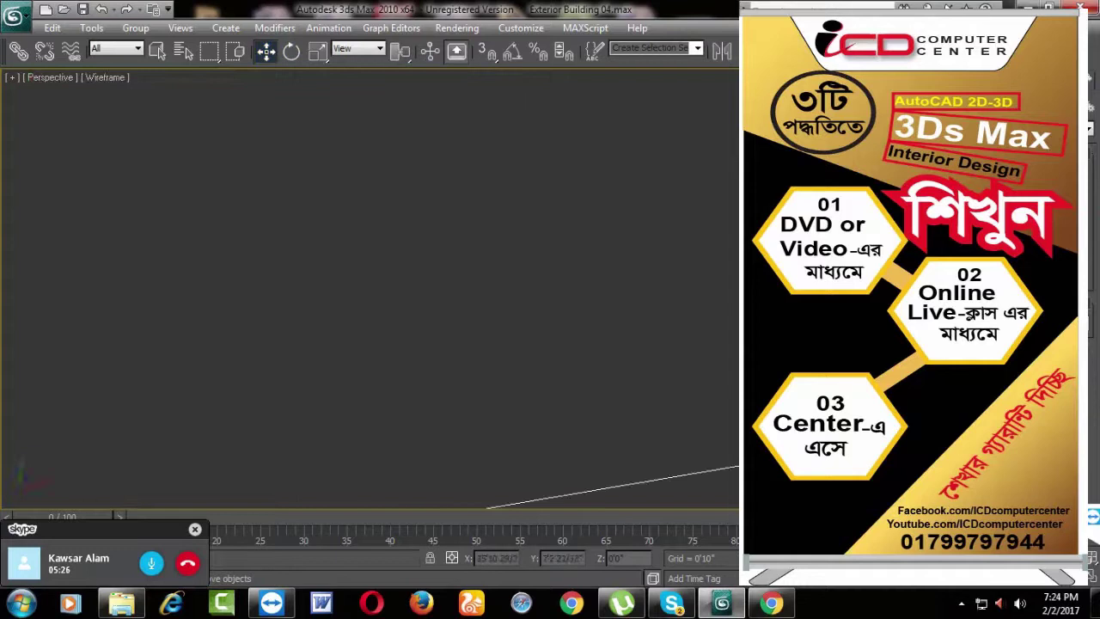
key("F3")
middle_click_drag(657, 327, 610, 368, "alt")
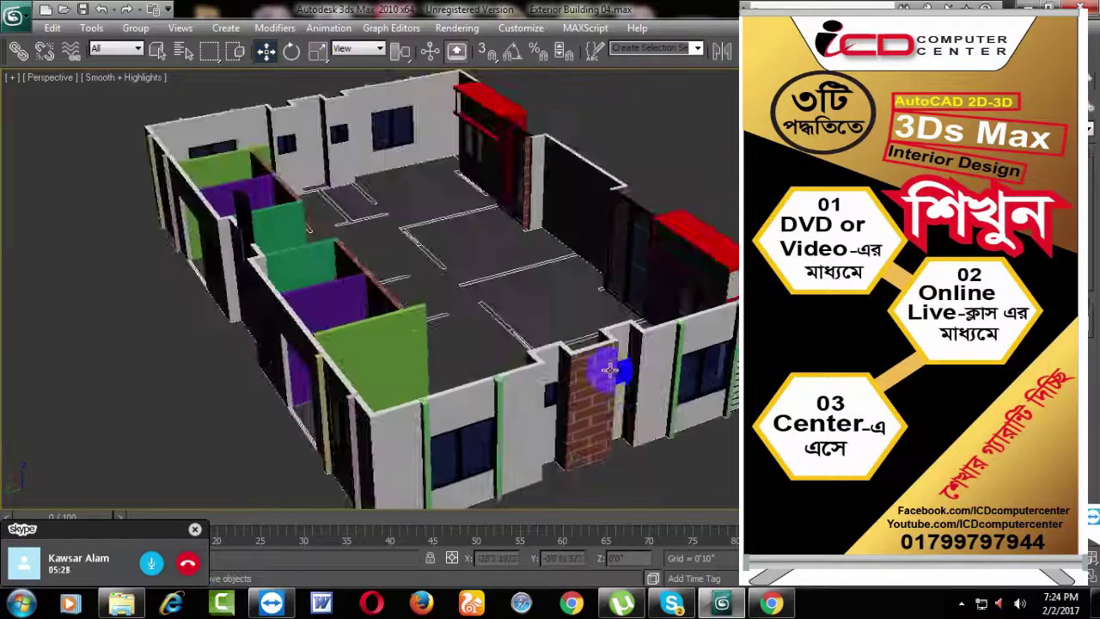
scroll(553, 312, "up", 3)
scroll(601, 344, "up", 3)
scroll(573, 377, "up", 3)
scroll(573, 376, "up", 3)
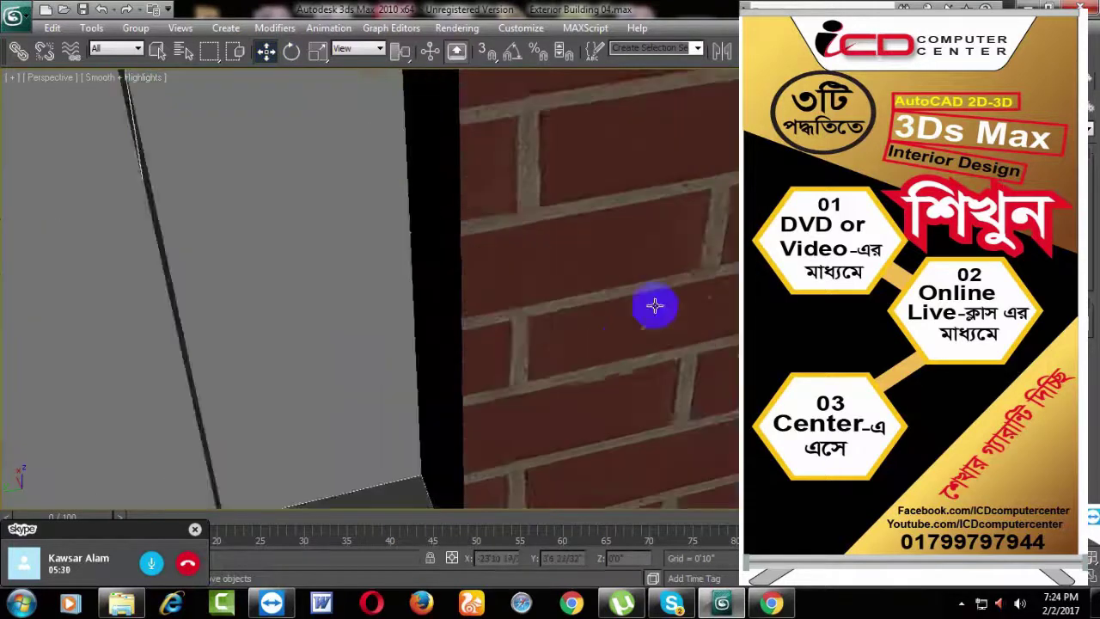
middle_click_drag(634, 327, 607, 315, "alt")
scroll(607, 314, "down", 4)
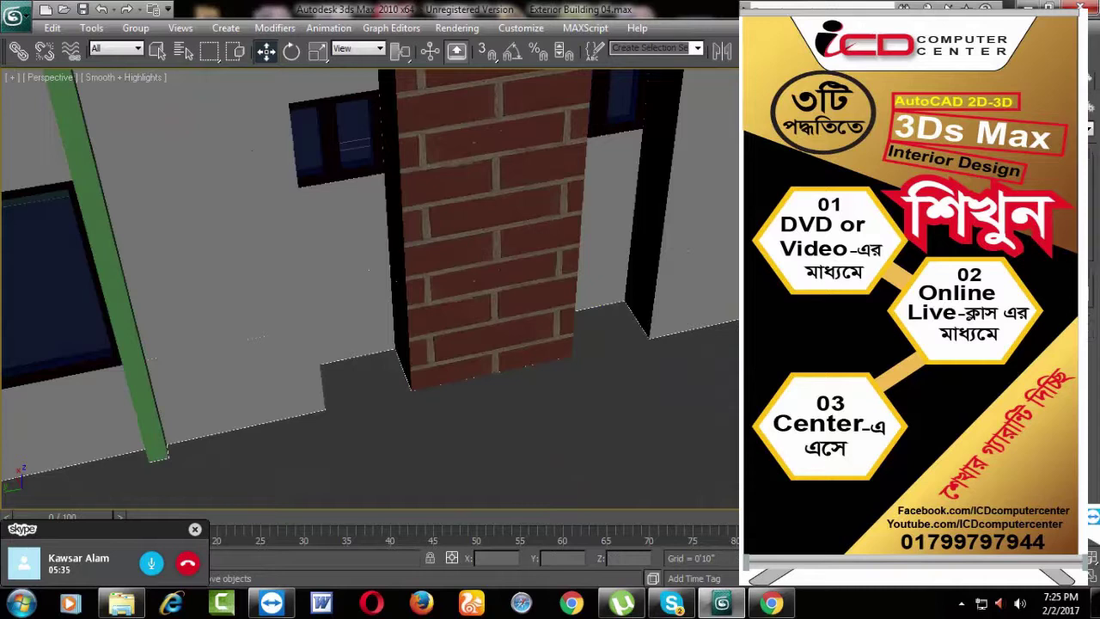
mouse_move(693, 355)
middle_mouse_down("alt")
mouse_move(622, 400)
mouse_move(722, 361)
middle_mouse_up("alt")
key("F3")
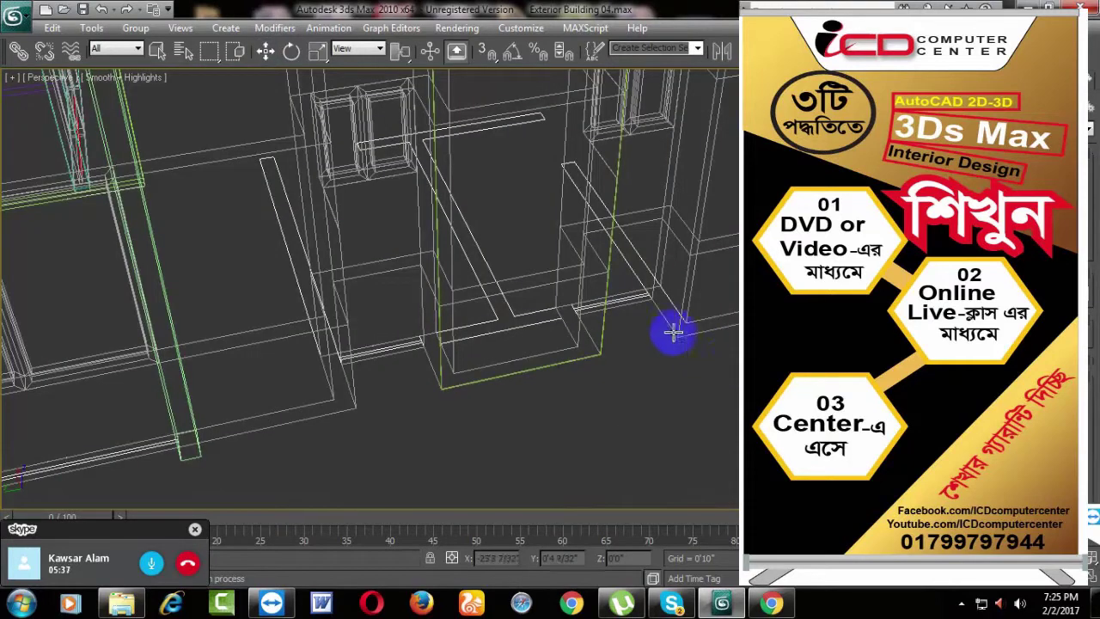
key("F3")
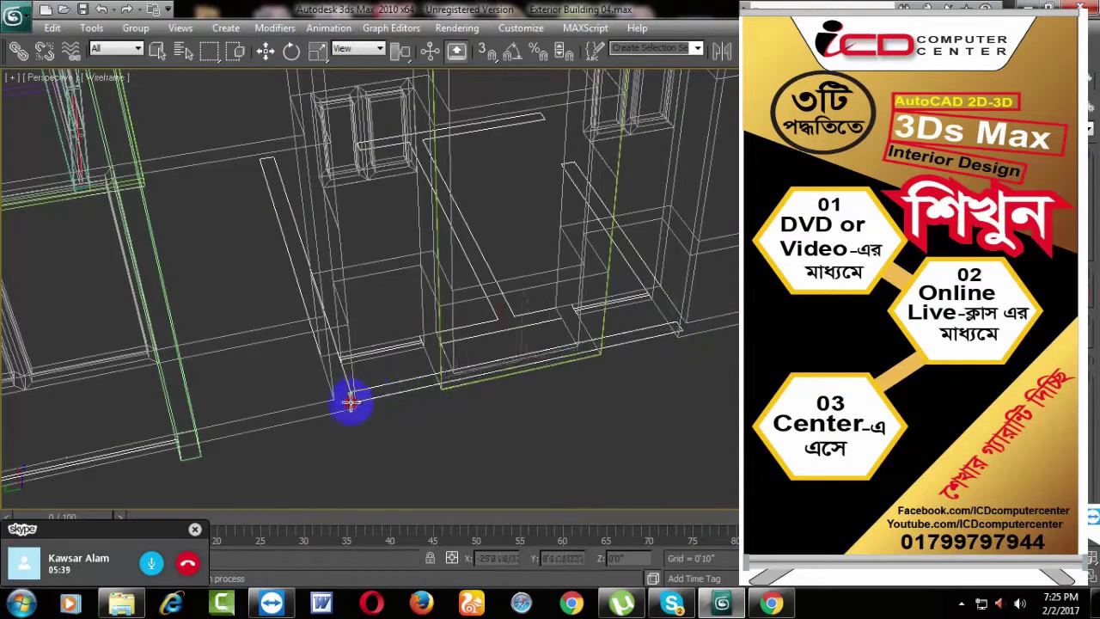
scroll(346, 397, "up", 5)
key("F3")
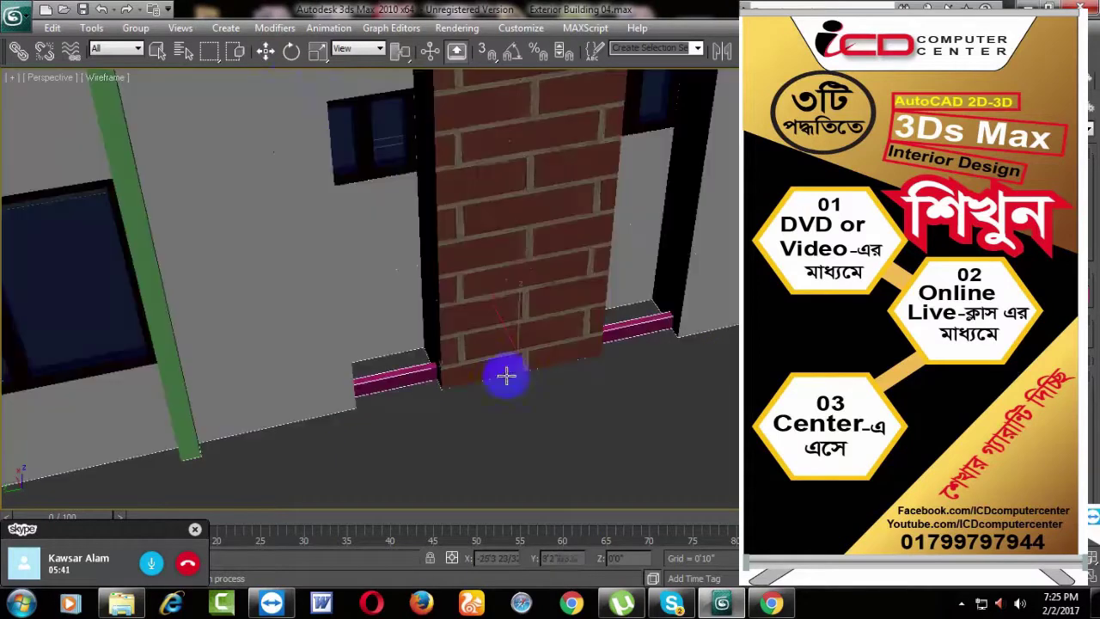
middle_click_drag(323, 95, 276, 153)
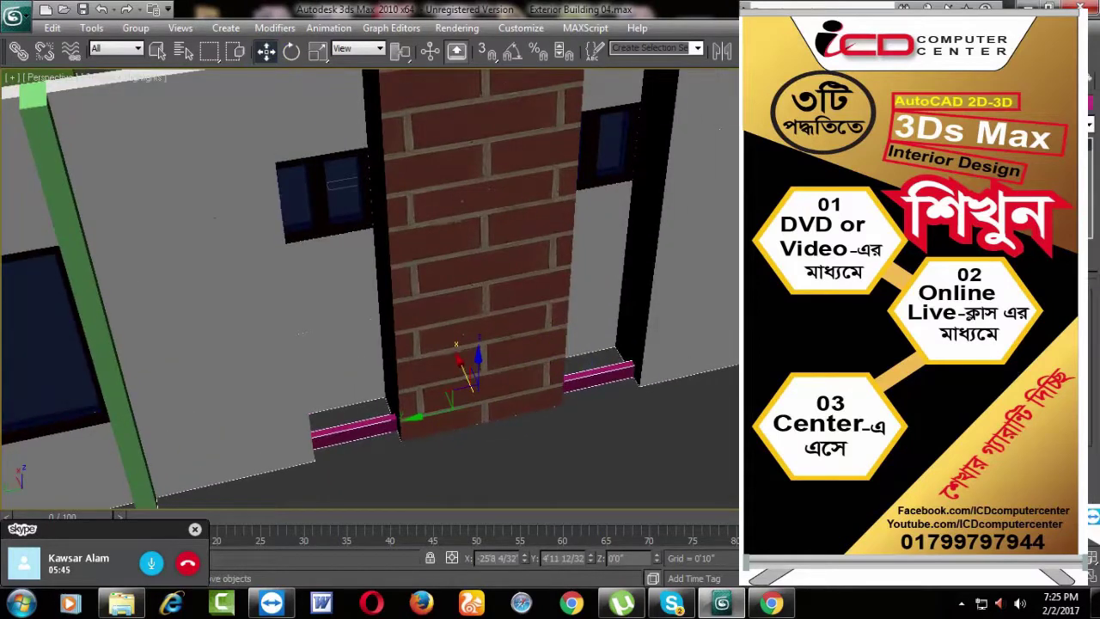
Step: Select, then deselect, the box inside the brick pillar, and orbit close to the magenta sill strip
left_click(532, 349)
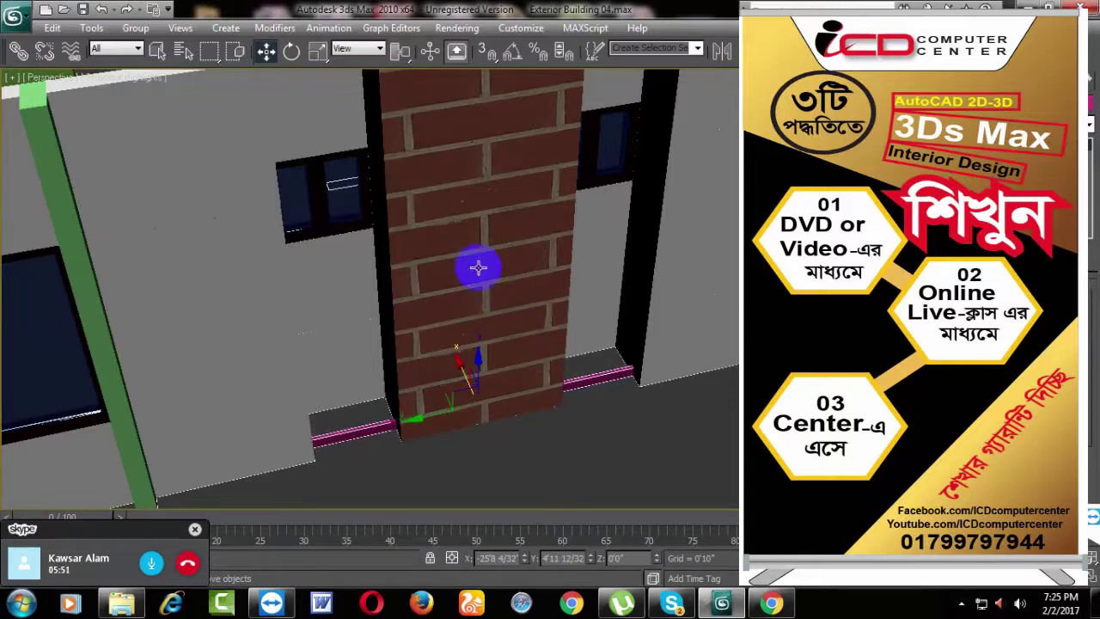
left_click(439, 236)
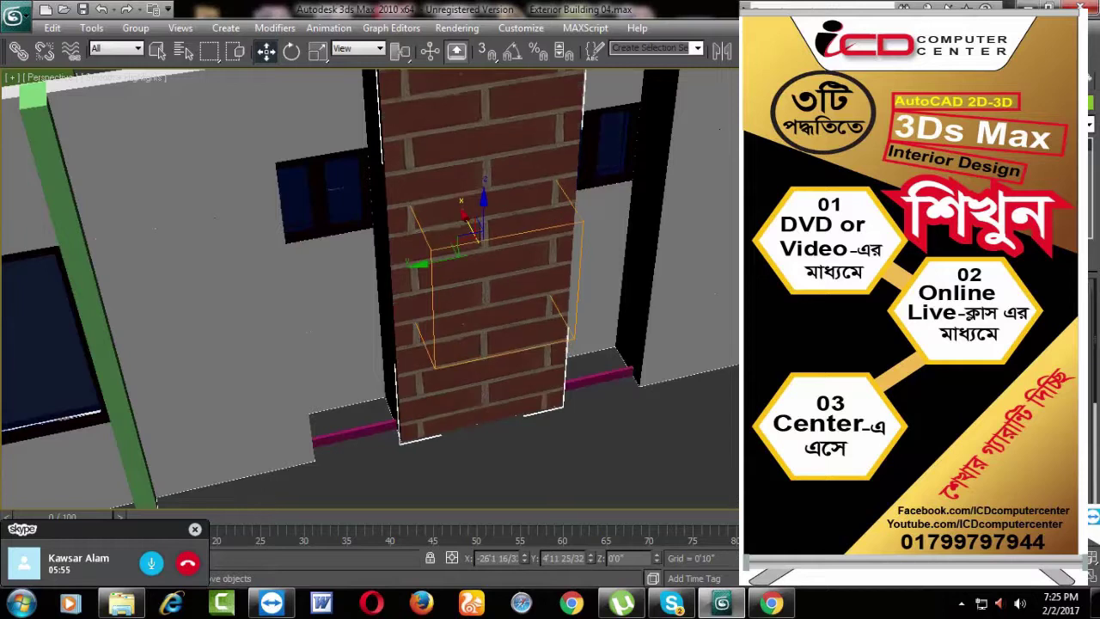
left_click(582, 430)
mouse_move(567, 426)
middle_mouse_down("alt")
mouse_move(552, 428)
mouse_move(581, 399)
middle_mouse_up("alt")
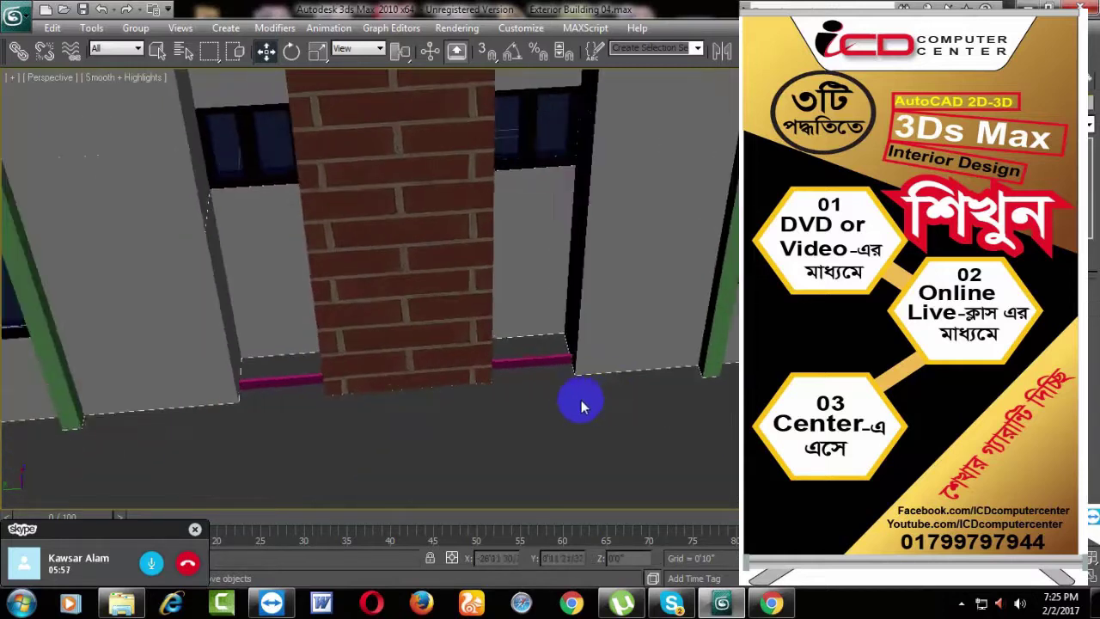
mouse_move(540, 363)
middle_mouse_down("alt")
mouse_move(474, 422)
mouse_move(567, 387)
mouse_move(627, 398)
mouse_move(714, 346)
mouse_move(710, 370)
mouse_move(714, 322)
mouse_move(714, 335)
middle_mouse_up("alt")
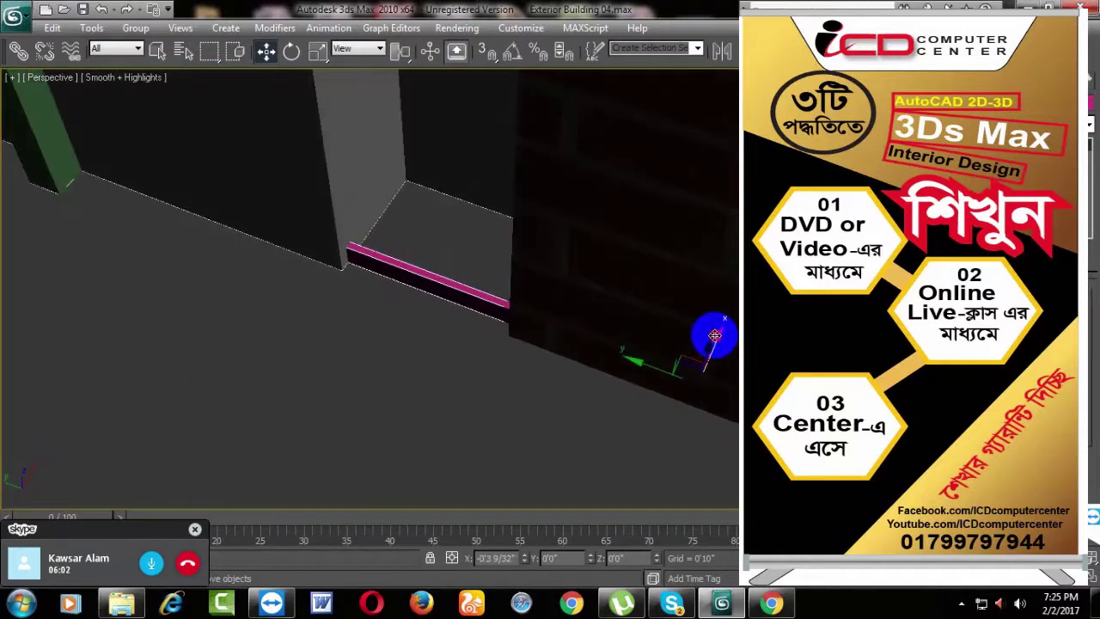
scroll(720, 386, "down", 5)
mouse_move(727, 381)
middle_mouse_down("alt")
mouse_move(729, 396)
mouse_move(670, 438)
middle_mouse_up("alt")
scroll(648, 437, "up", 3)
scroll(648, 438, "up", 3)
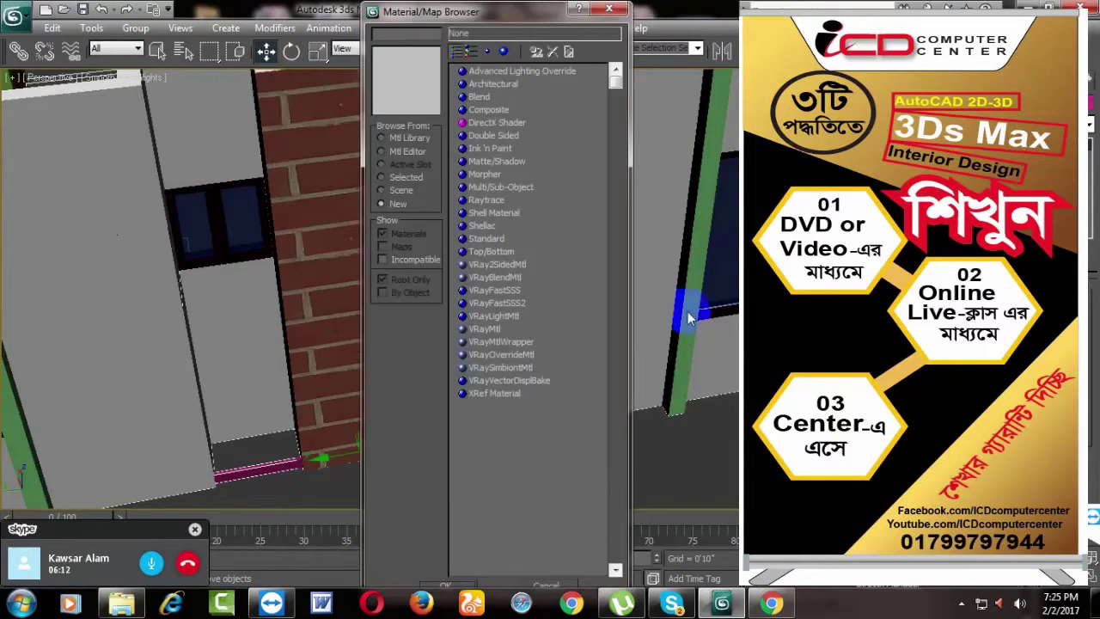
Step: Choose VRayMtl as the sill strips' material type so they turn dark, then zoom out
left_click(493, 330)
double_click(493, 329)
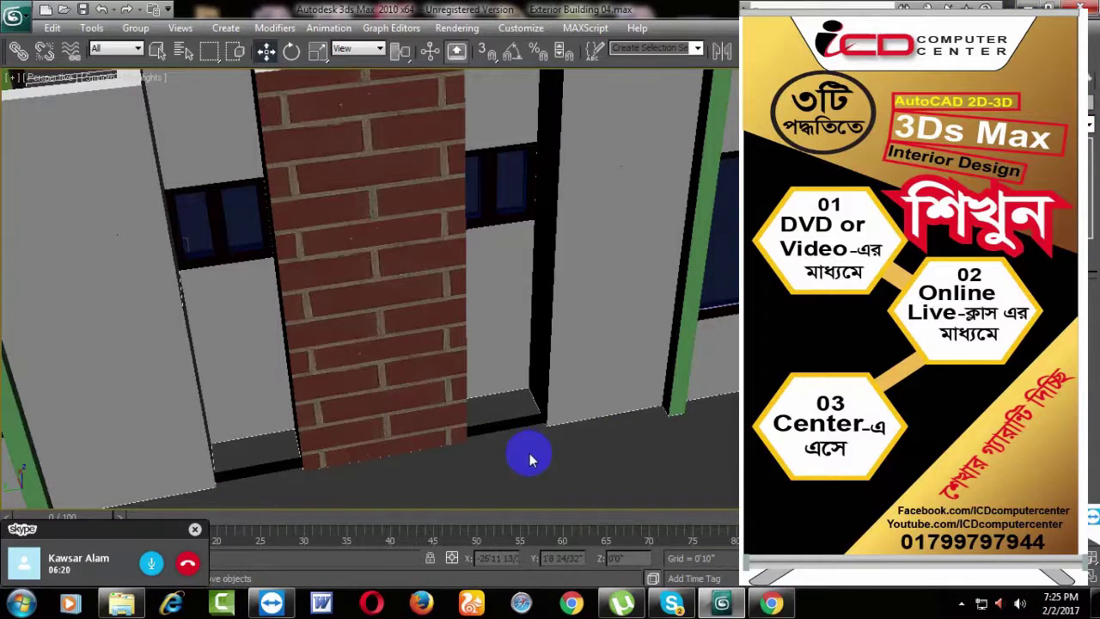
middle_click_drag(530, 453, 599, 421, "alt")
scroll(612, 420, "down", 2)
scroll(619, 410, "down", 3)
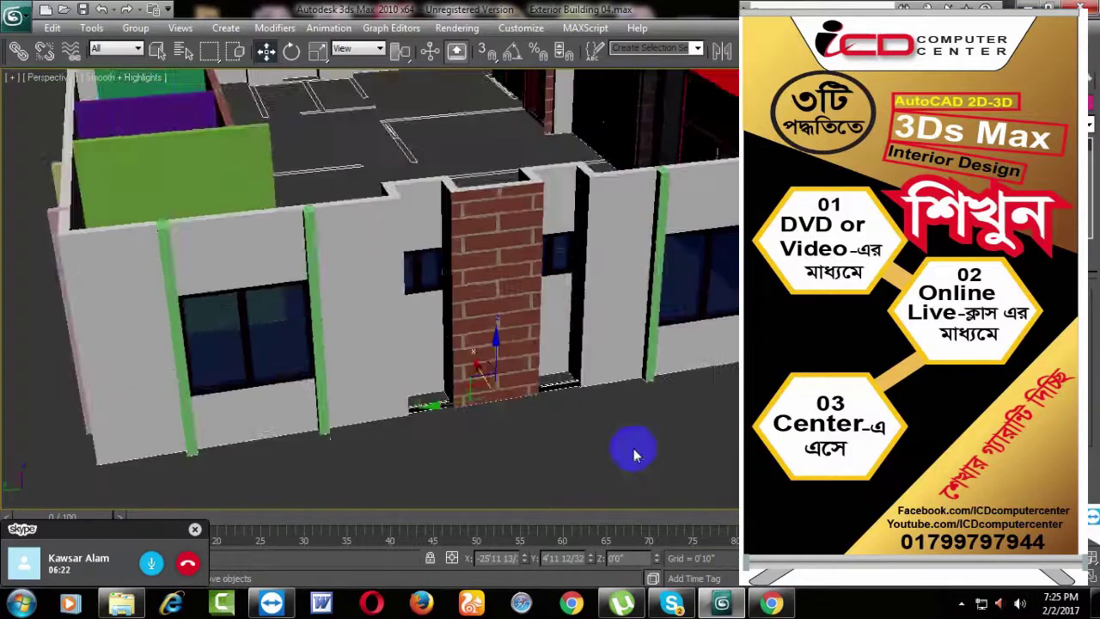
scroll(634, 449, "down", 1)
Step: Array the sill piece into 3 instances with a 0'3" Z increment
left_click(53, 27)
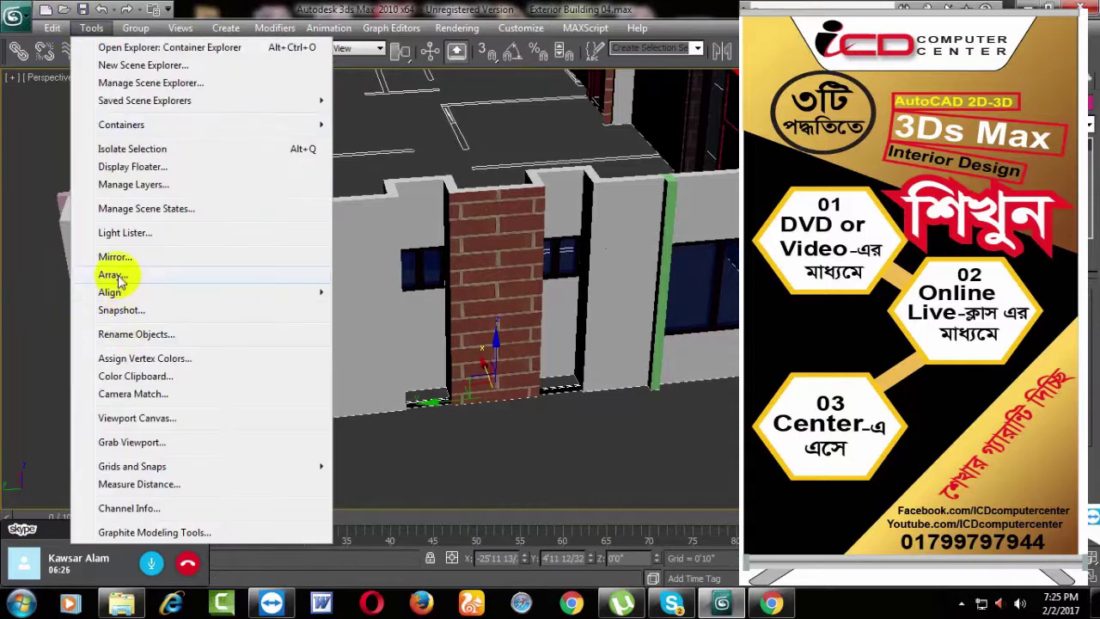
left_click(112, 275)
left_click(729, 154)
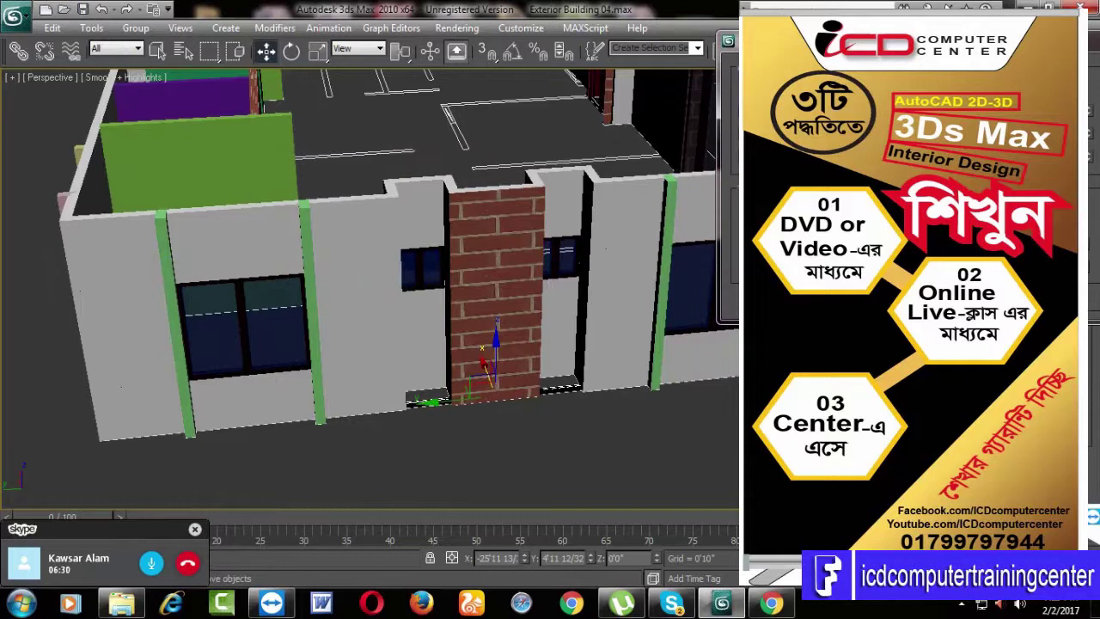
left_click_drag(735, 40, 628, 20)
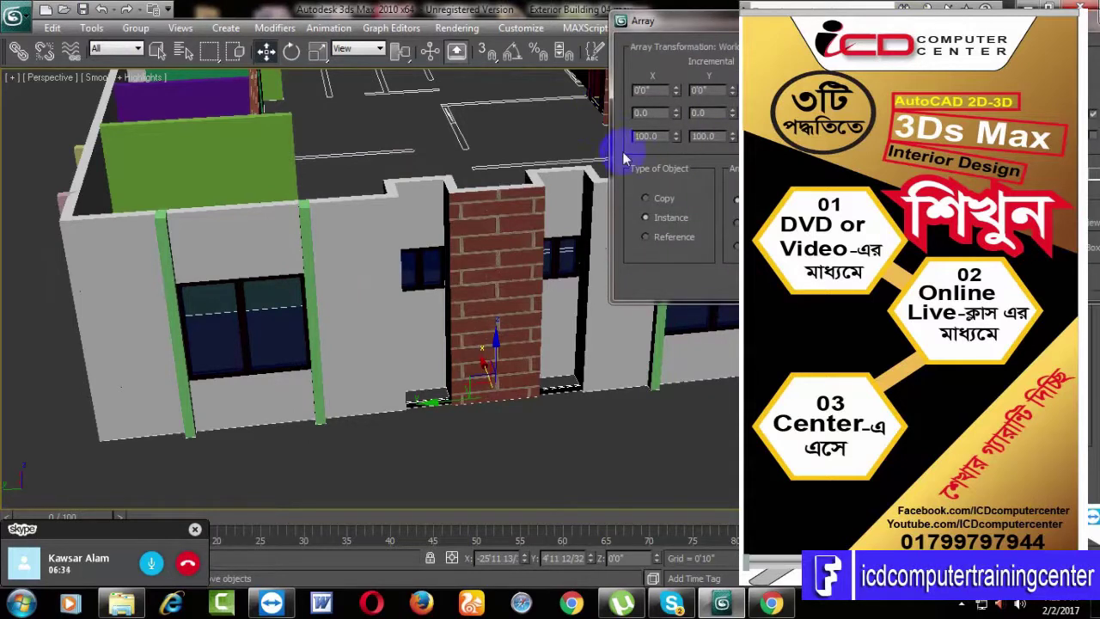
left_click_drag(670, 21, 572, 20)
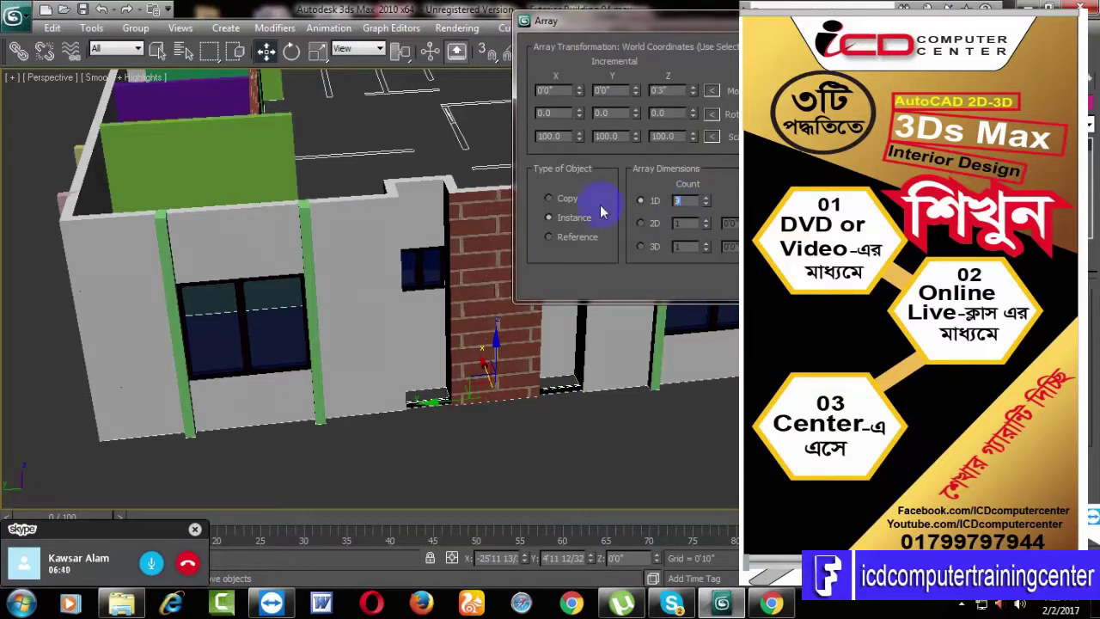
type("3")
key("Return")
scroll(683, 344, "up", 3)
mouse_move(668, 401)
middle_mouse_down("alt")
mouse_move(533, 373)
mouse_move(401, 379)
middle_mouse_up("alt")
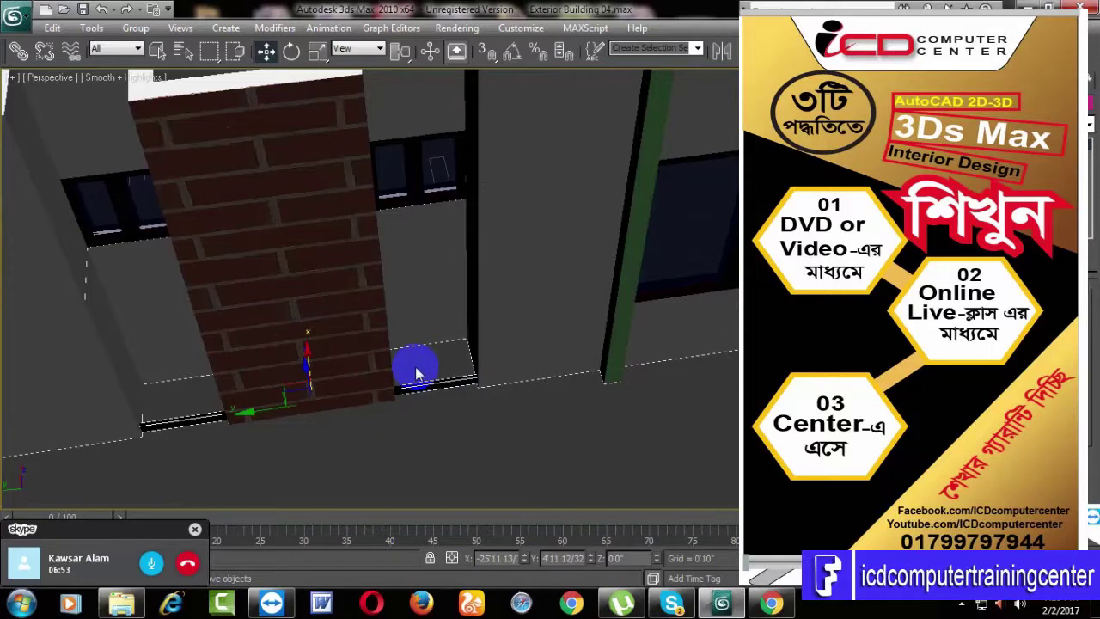
scroll(426, 410, "up", 3)
scroll(436, 393, "up", 3)
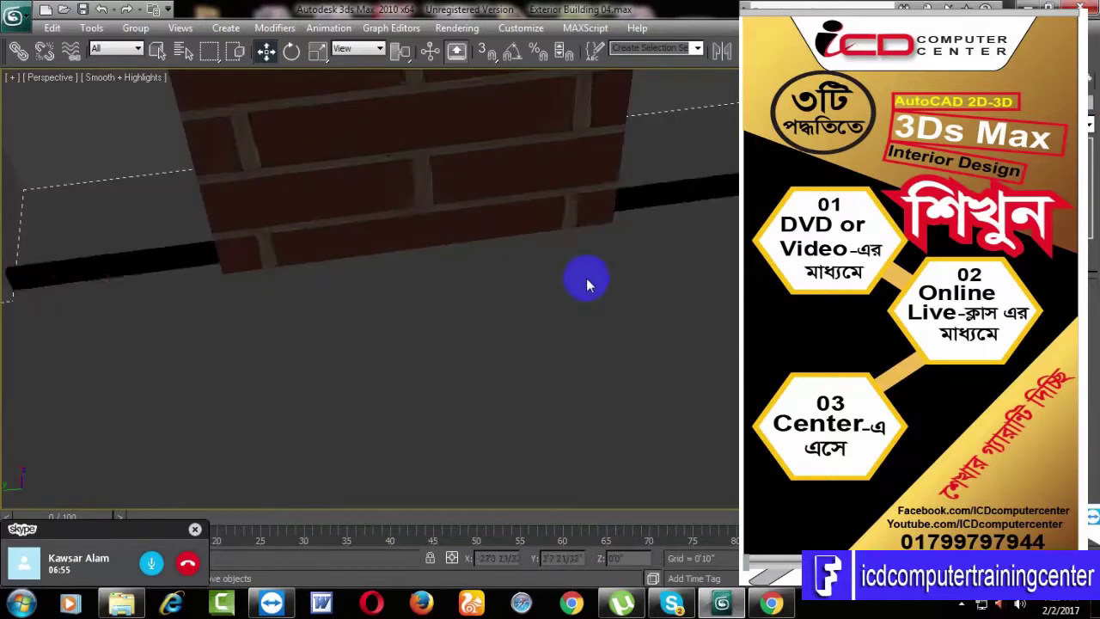
scroll(676, 258, "down", 3)
scroll(619, 344, "down", 3)
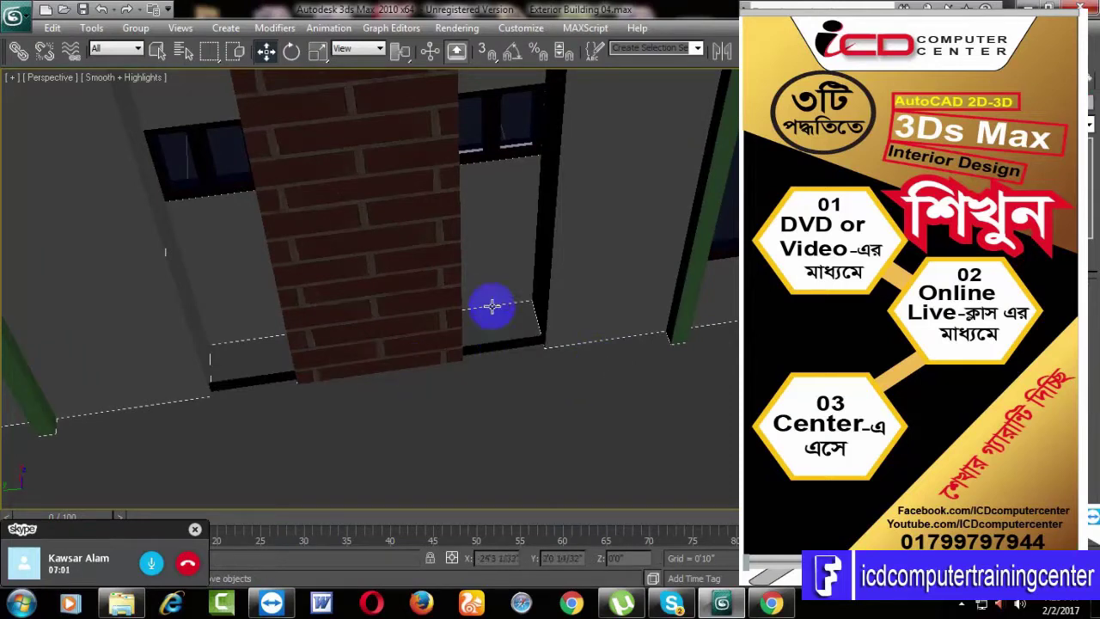
mouse_move(498, 369)
middle_mouse_down("alt")
mouse_move(472, 400)
mouse_move(545, 361)
middle_mouse_up("alt")
left_click(515, 364)
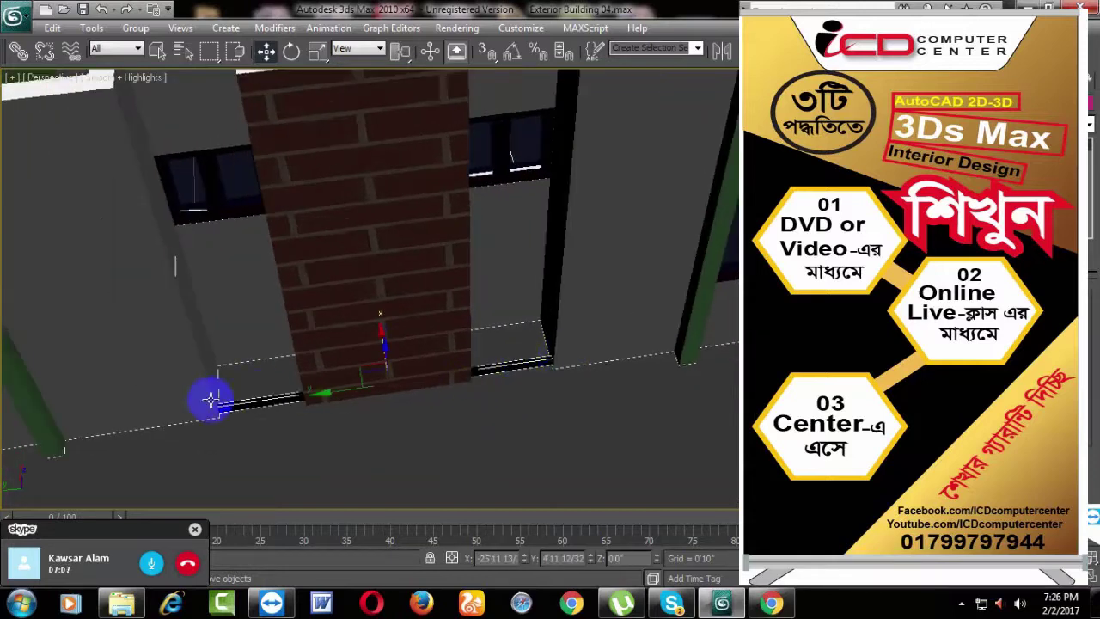
scroll(422, 427, "down", 5)
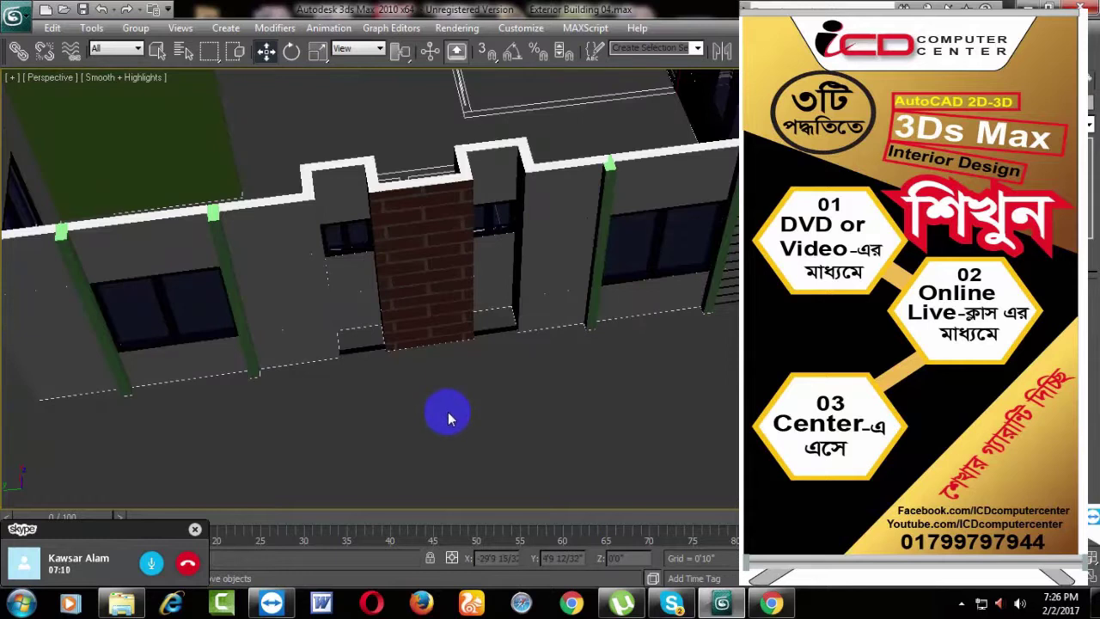
scroll(448, 411, "up", 5)
left_click(496, 365)
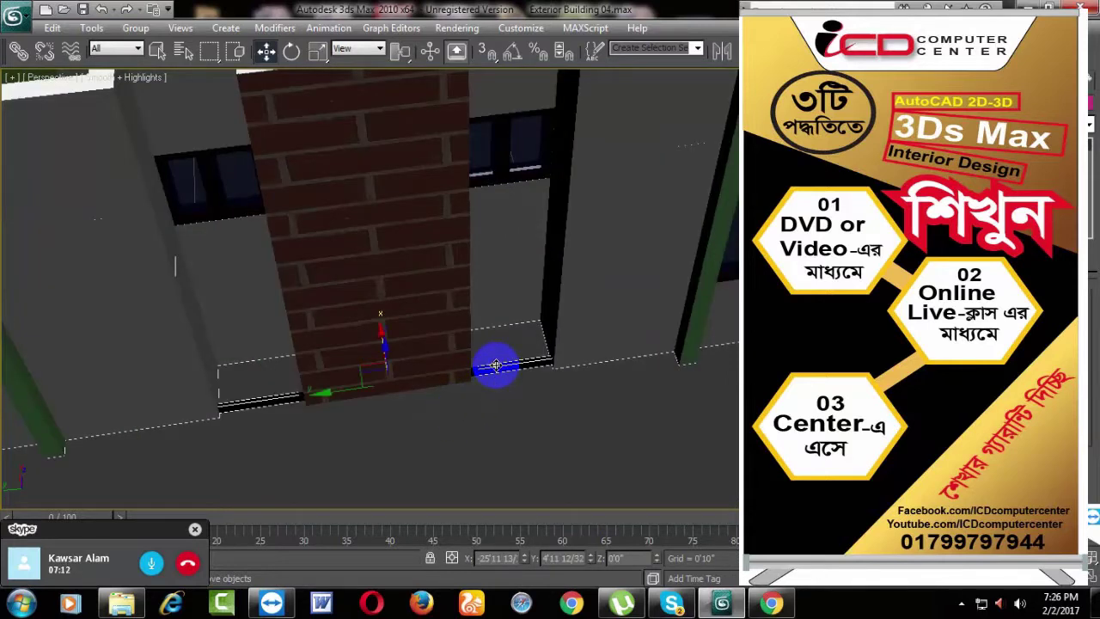
scroll(496, 364, "up", 4)
scroll(497, 365, "down", 4)
middle_click_drag(601, 375, 504, 361, "alt")
scroll(582, 352, "up", 3)
scroll(528, 319, "down", 3)
scroll(542, 342, "up", 3)
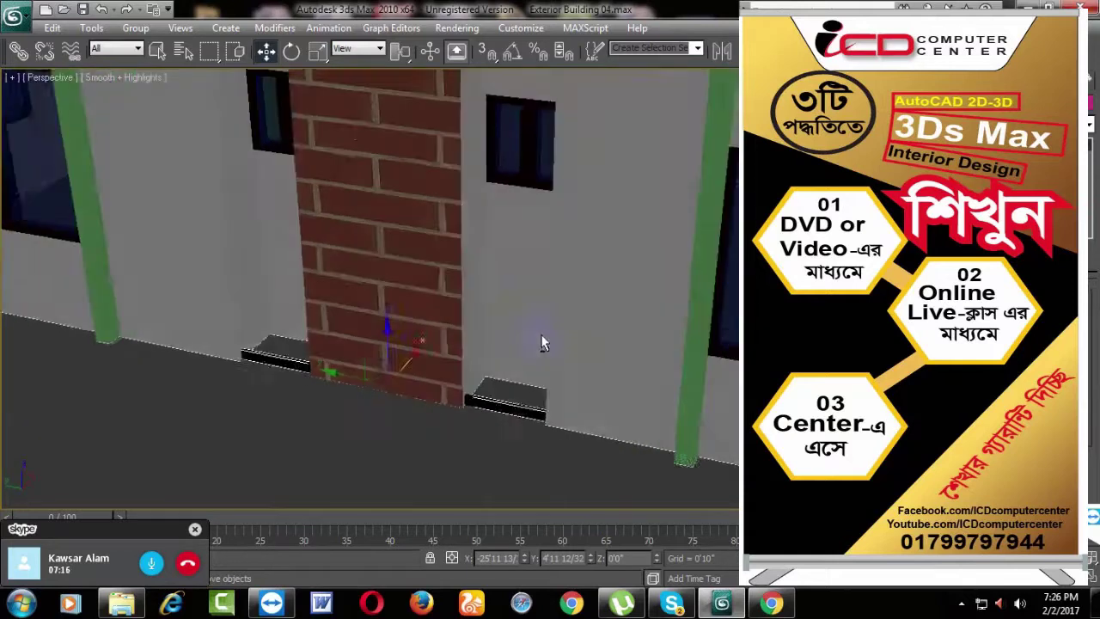
left_click(499, 459)
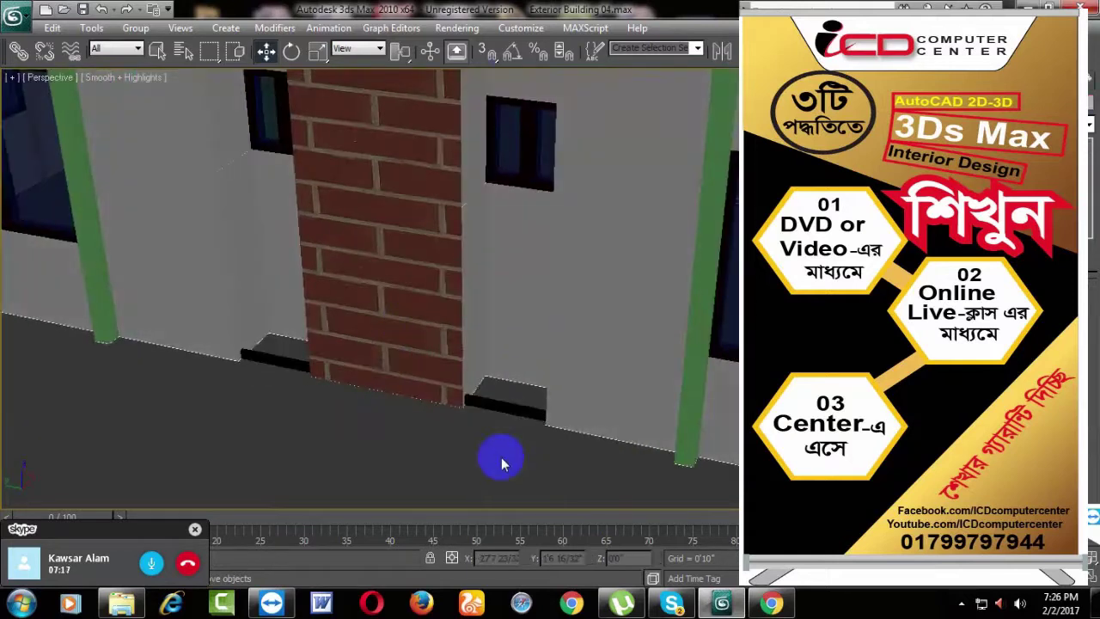
Step: With angle snap on, rotate the slat right of the pillar -45° around Z and Y
left_click(512, 53)
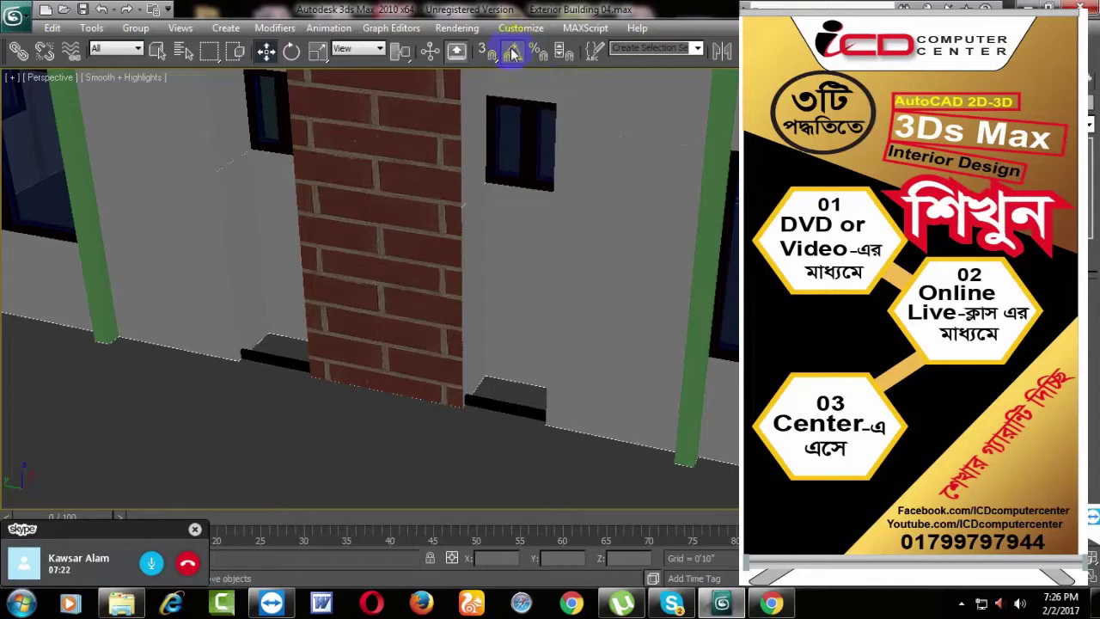
right_click(513, 53)
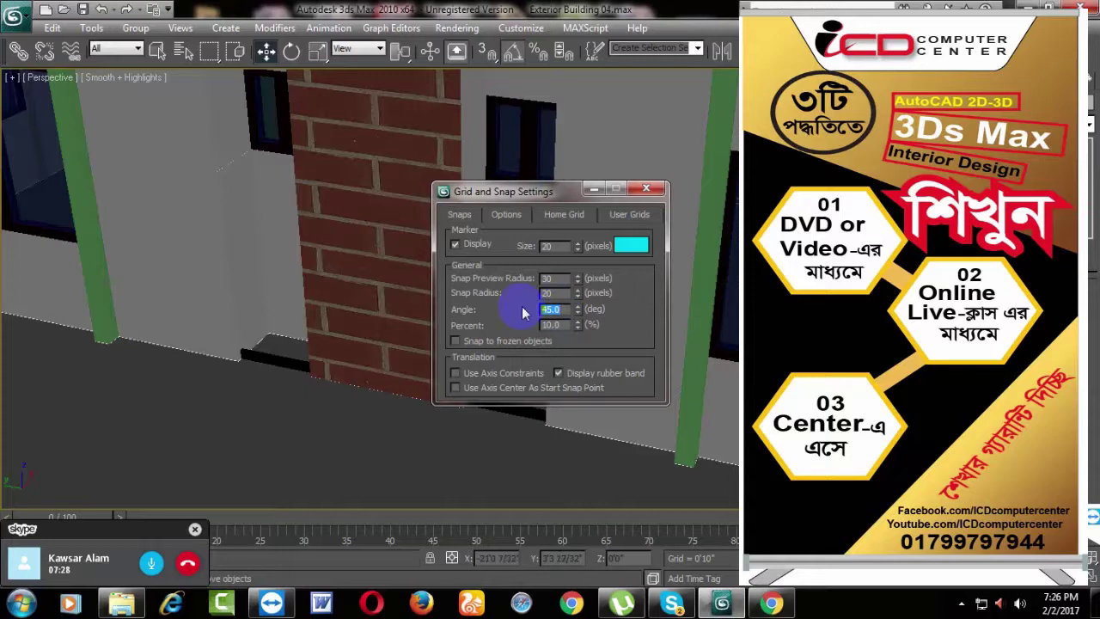
left_click(639, 188)
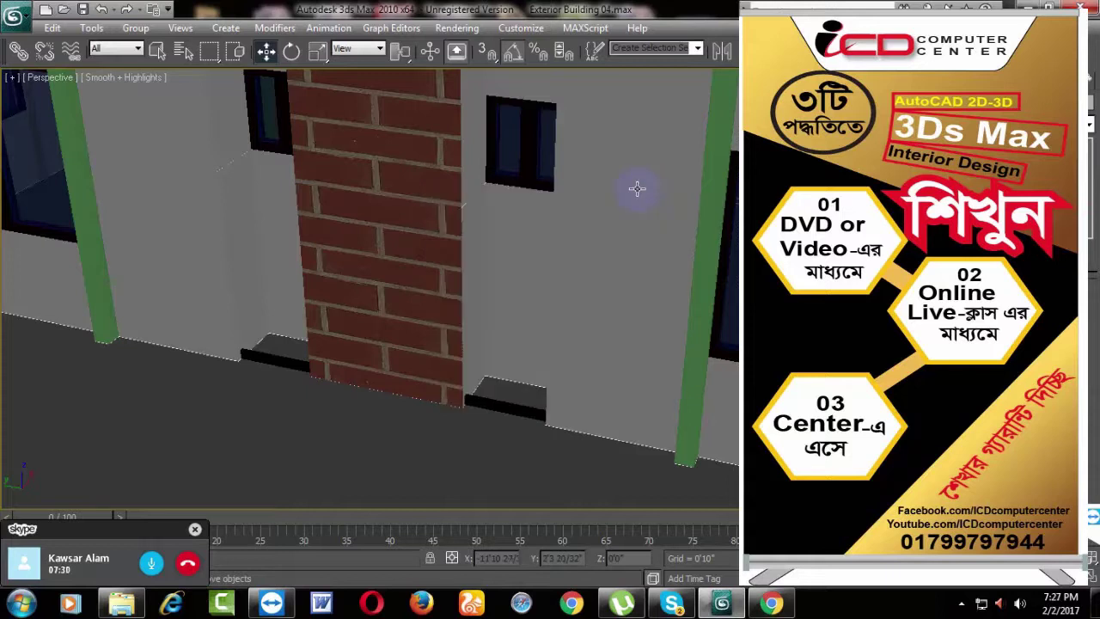
left_click(293, 52)
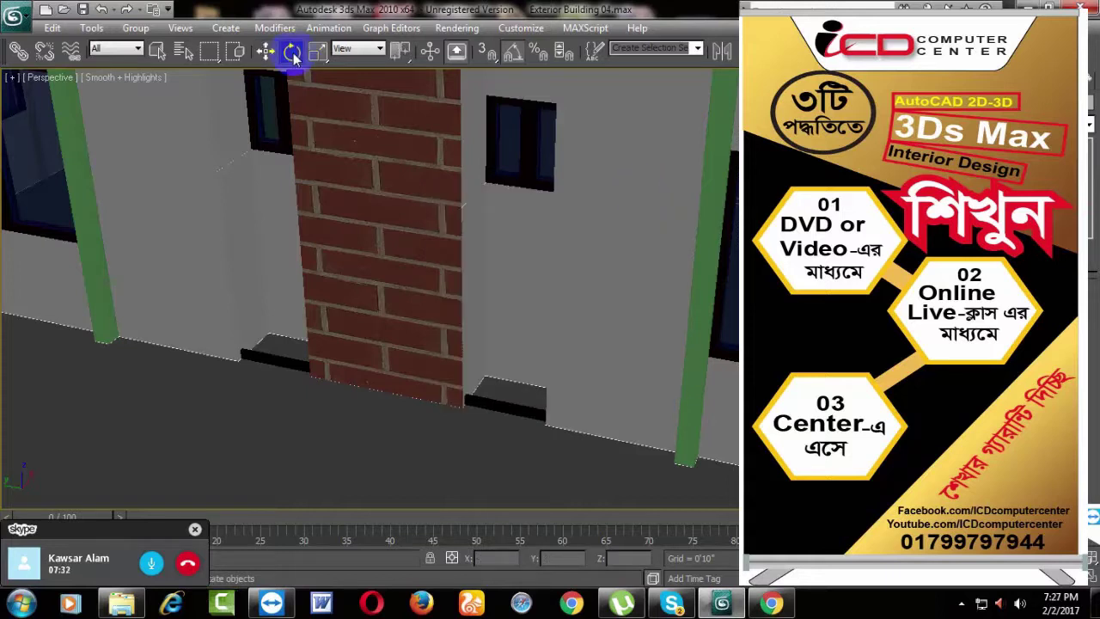
left_click(405, 409)
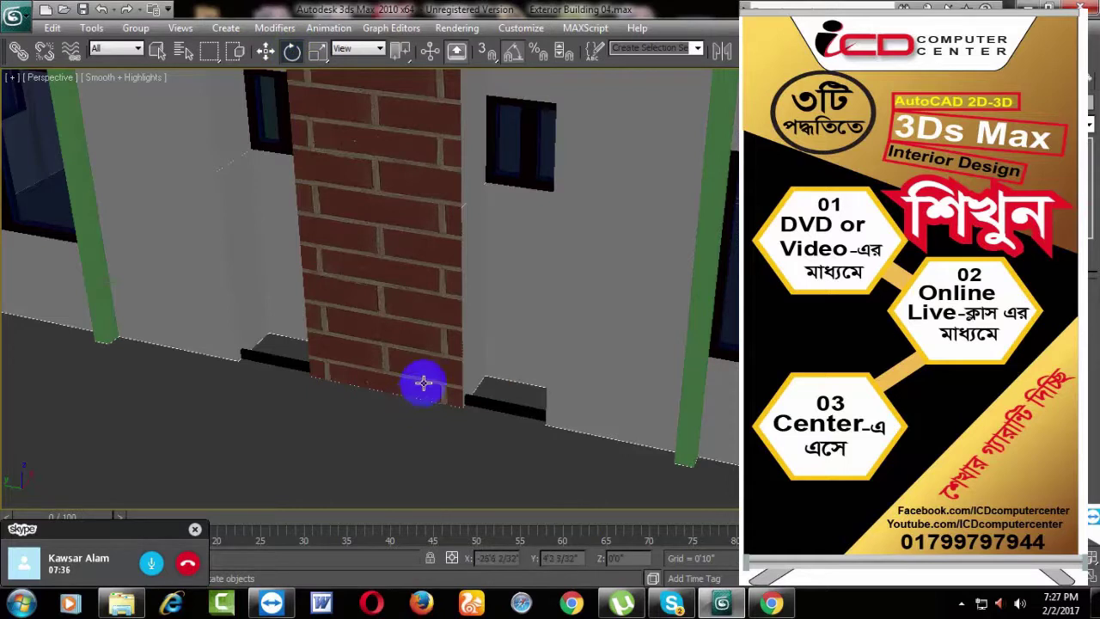
left_click(478, 403)
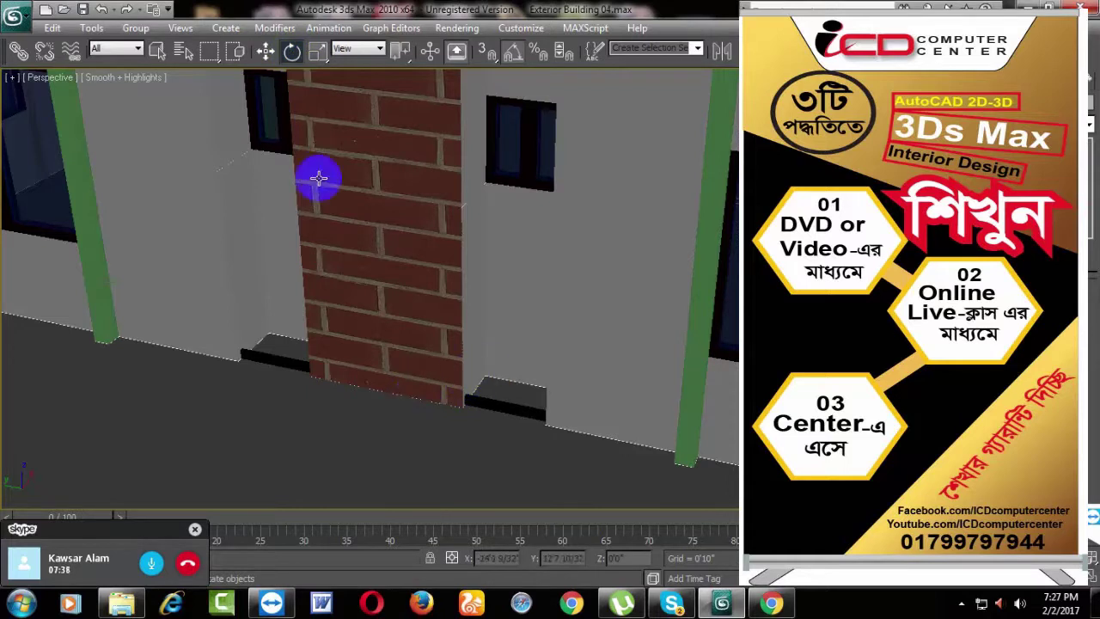
left_click(493, 402)
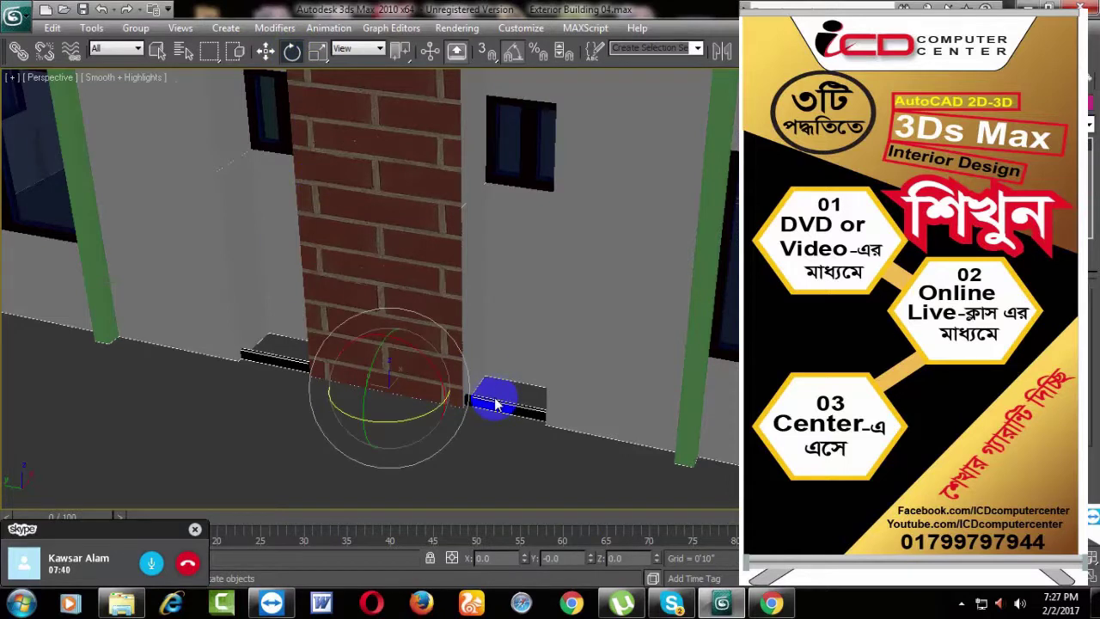
left_click(357, 387)
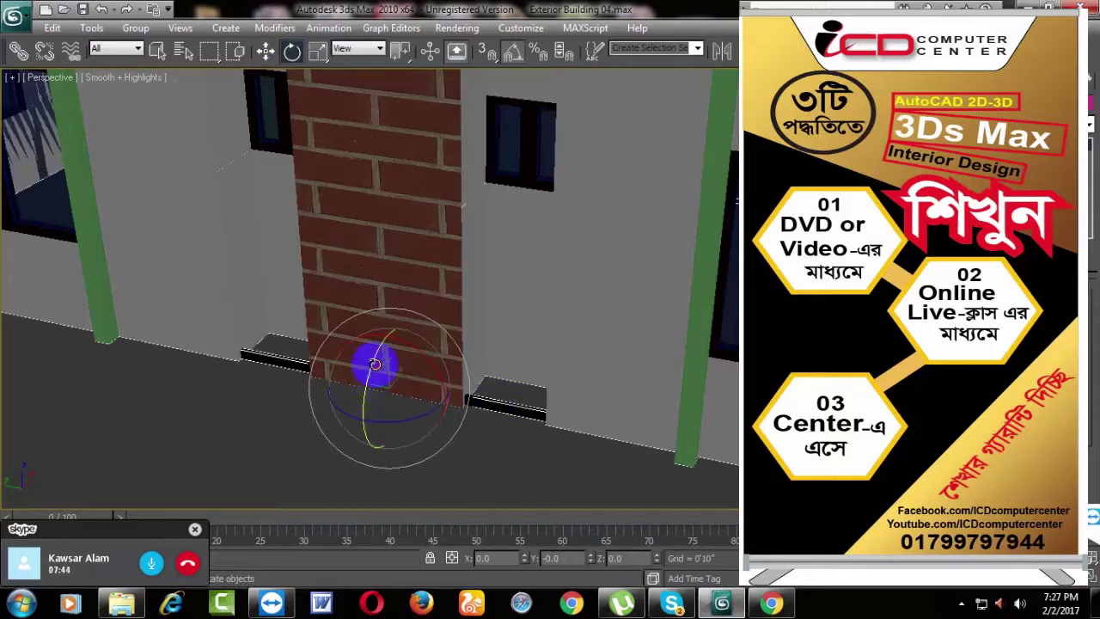
mouse_move(375, 364)
left_mouse_down()
mouse_move(378, 353)
mouse_move(365, 391)
left_mouse_up()
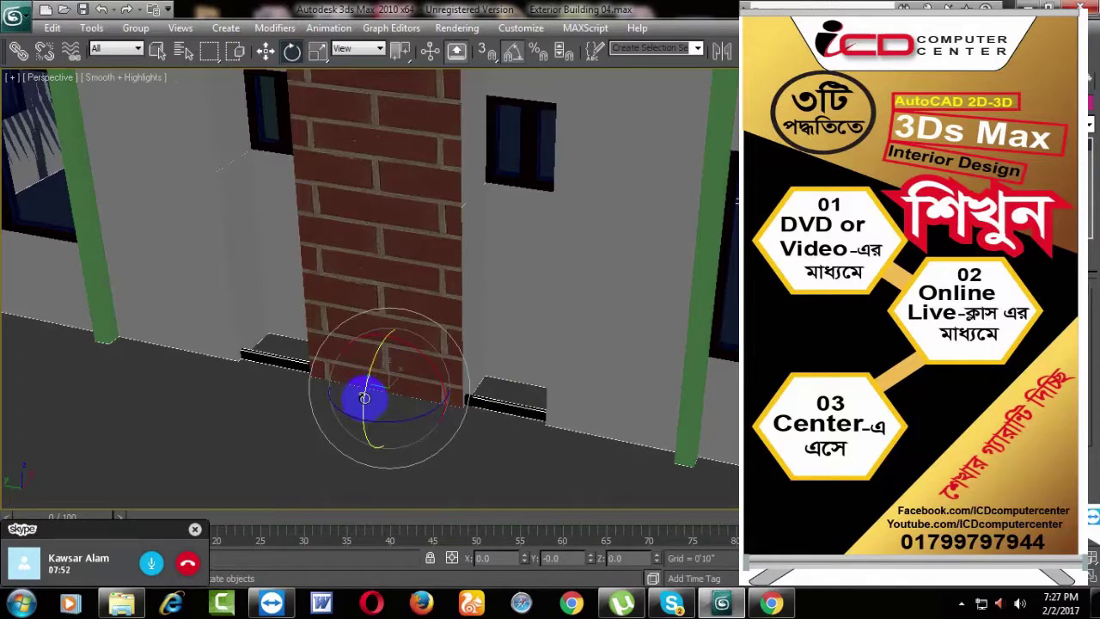
left_click_drag(369, 403, 404, 421)
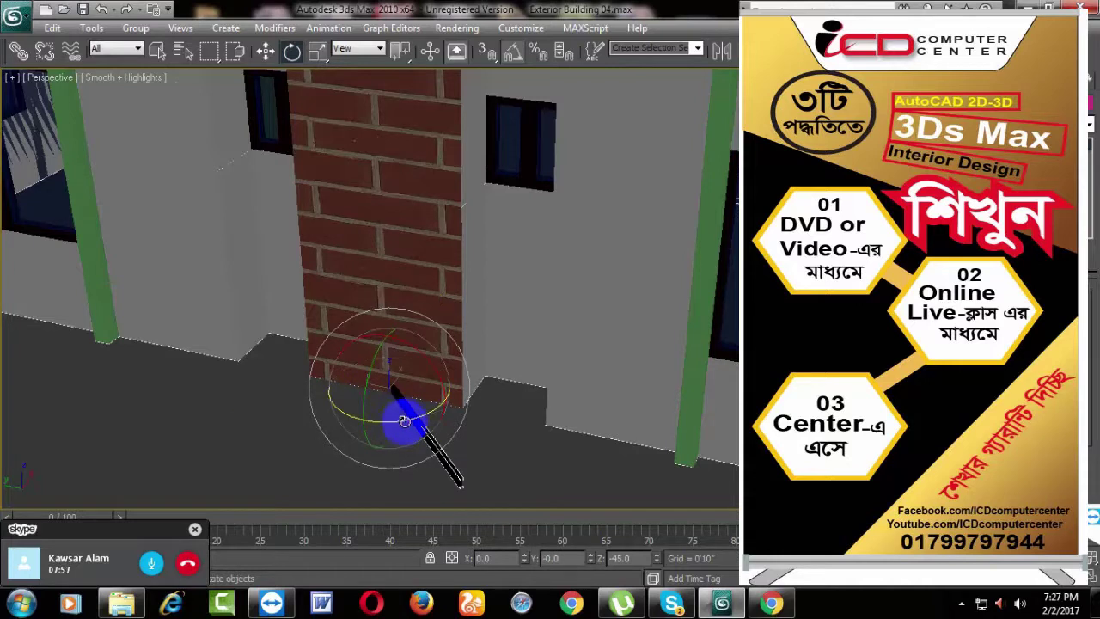
left_click_drag(373, 364, 367, 364)
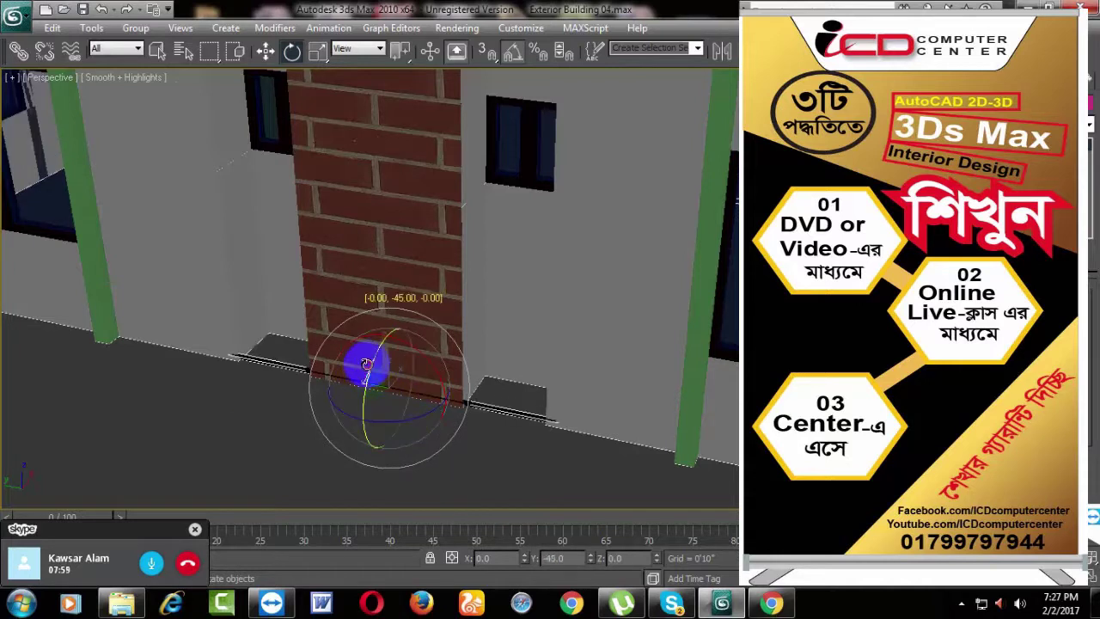
Step: Slide the slat along the X axis under the beam at the wall corner
scroll(474, 437, "up", 2)
scroll(491, 444, "up", 2)
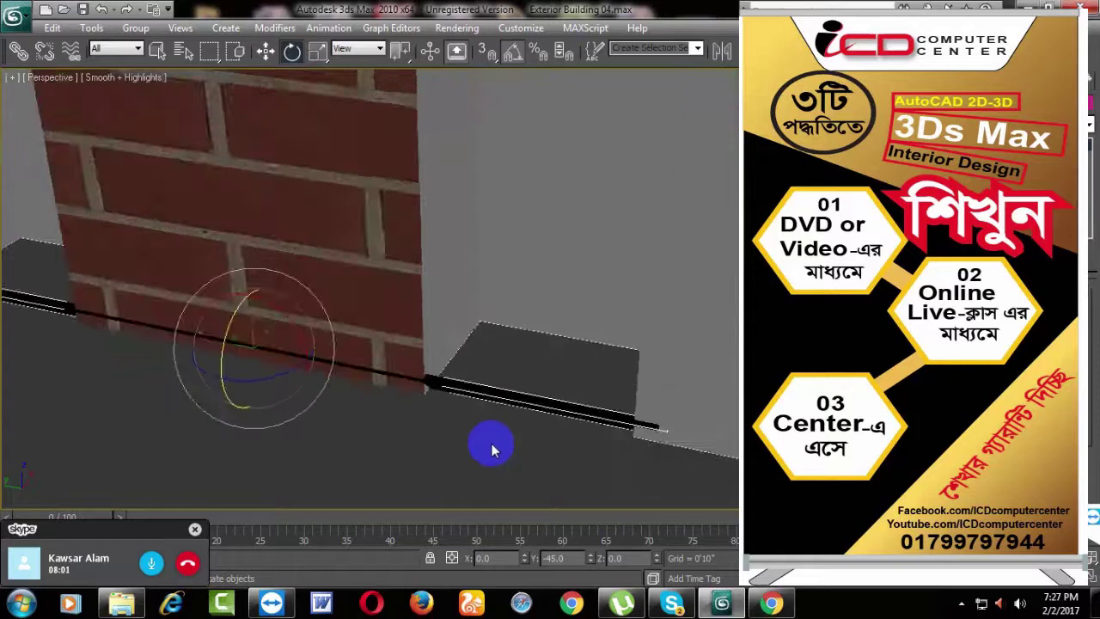
scroll(478, 459, "up", 2)
mouse_move(479, 458)
middle_mouse_down("alt")
mouse_move(508, 358)
mouse_move(577, 422)
mouse_move(536, 260)
mouse_move(564, 410)
middle_mouse_up("alt")
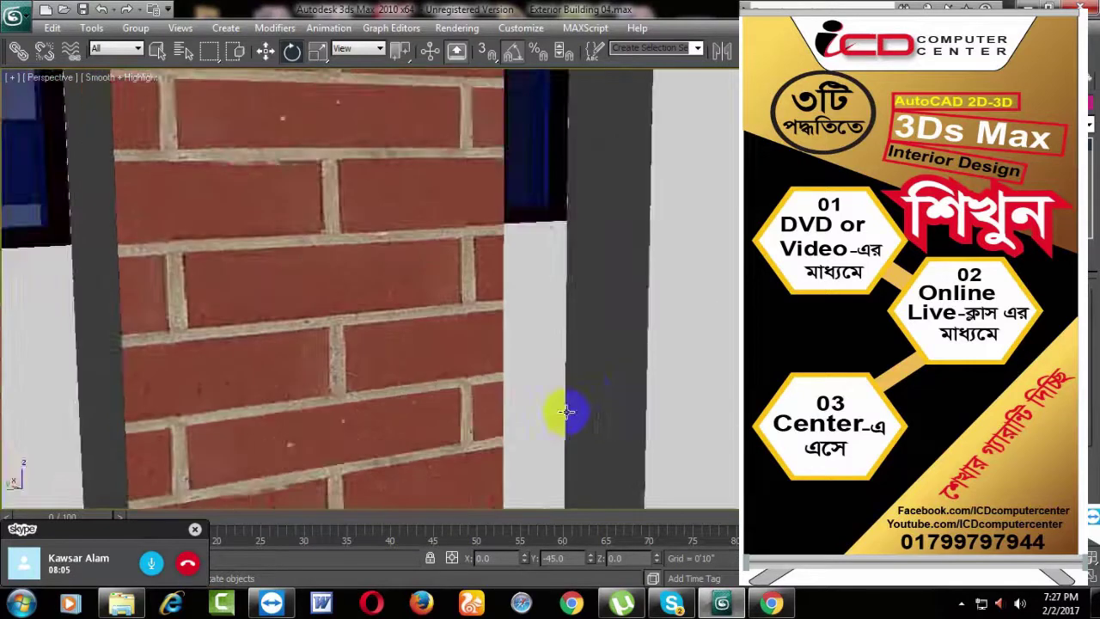
scroll(524, 320, "down", 3)
scroll(524, 321, "up", 1)
scroll(503, 327, "up", 4)
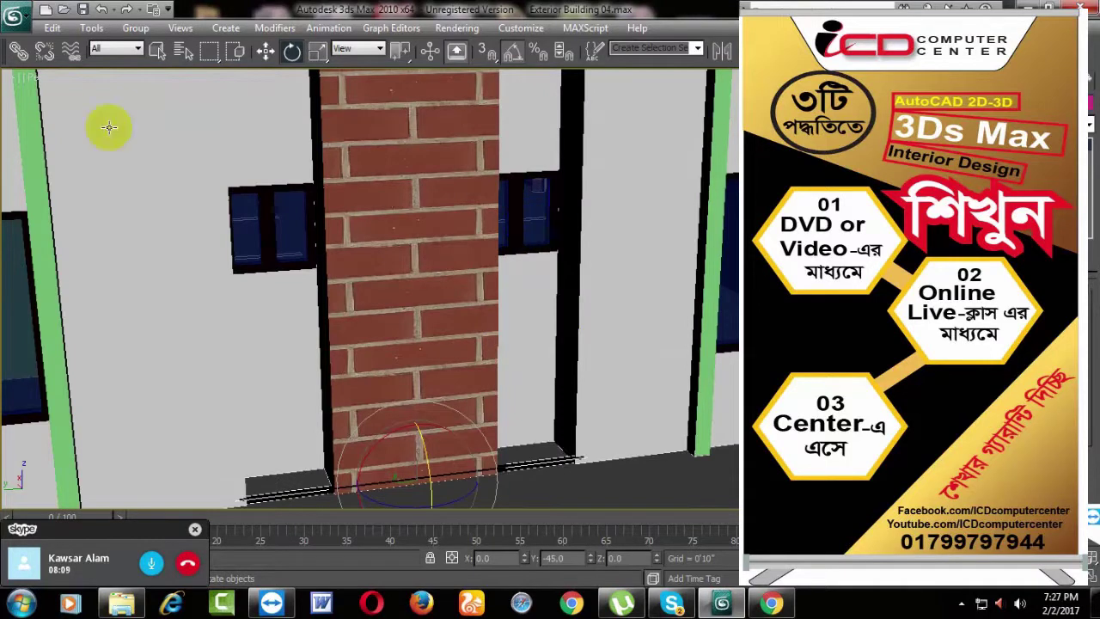
left_click(266, 50)
middle_click_drag(393, 258, 458, 272, "alt")
scroll(442, 381, "up", 1)
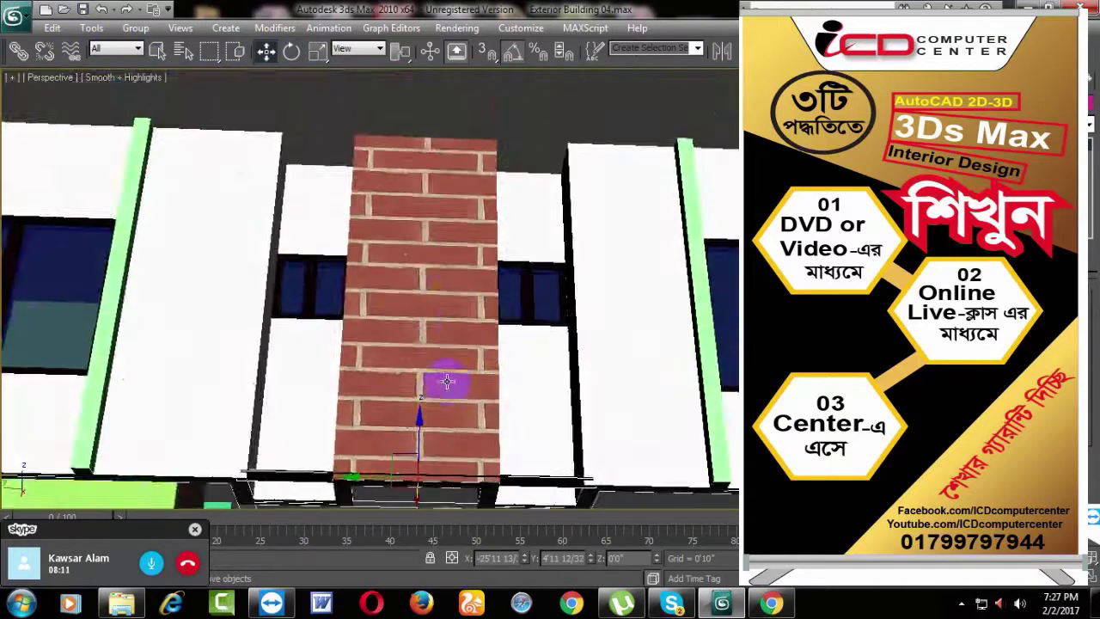
scroll(450, 364, "up", 5)
scroll(437, 381, "up", 4)
scroll(485, 327, "down", 5)
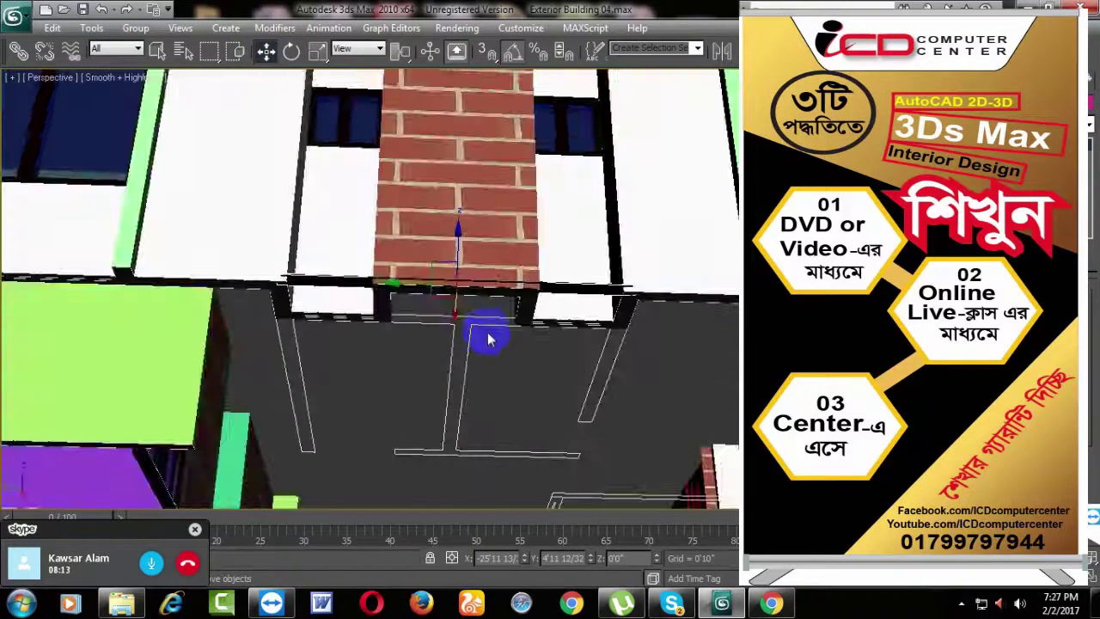
mouse_move(487, 336)
middle_mouse_down("alt")
mouse_move(442, 319)
mouse_move(464, 357)
middle_mouse_up("alt")
scroll(465, 357, "up", 5)
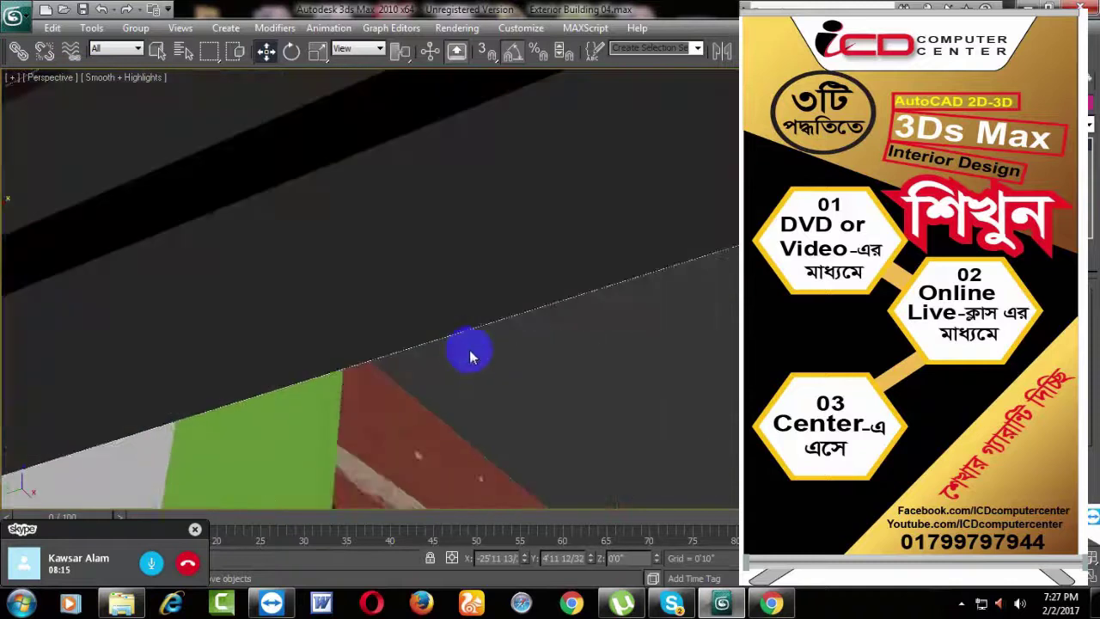
scroll(466, 351, "down", 3)
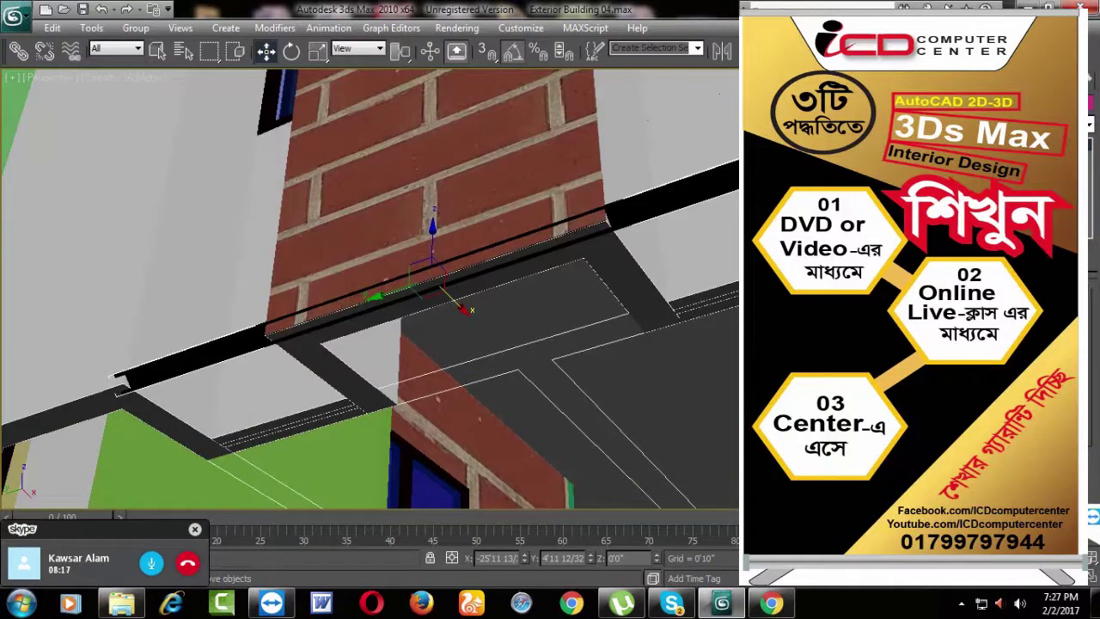
mouse_move(545, 358)
middle_mouse_down("alt")
mouse_move(513, 369)
mouse_move(480, 361)
middle_mouse_up("alt")
left_click(464, 290)
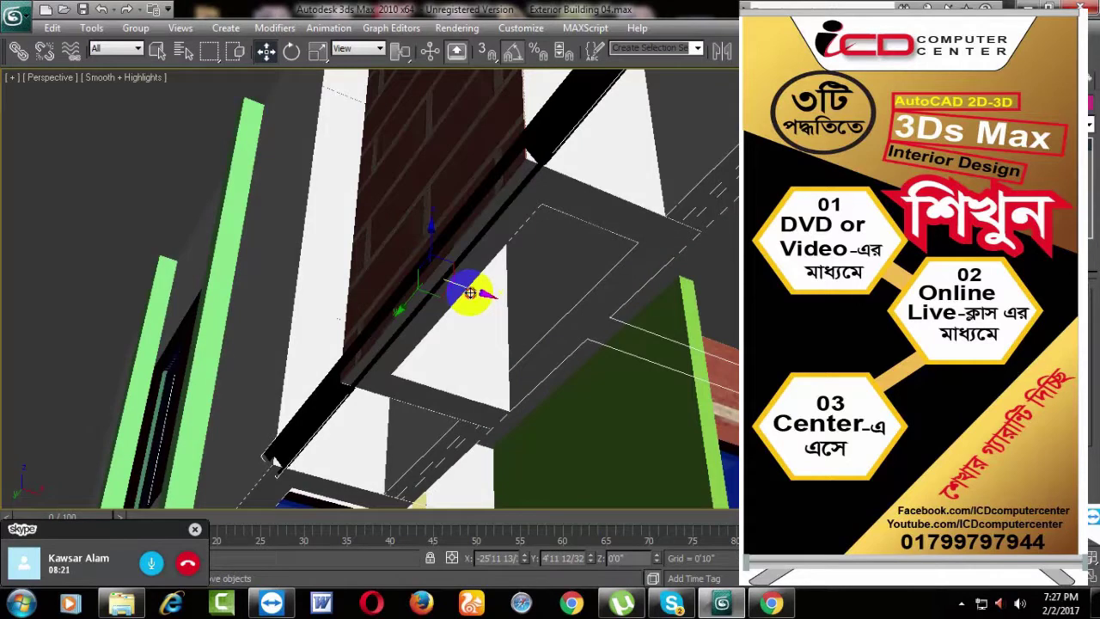
mouse_move(470, 293)
left_mouse_down()
mouse_move(480, 294)
mouse_move(437, 245)
left_mouse_up()
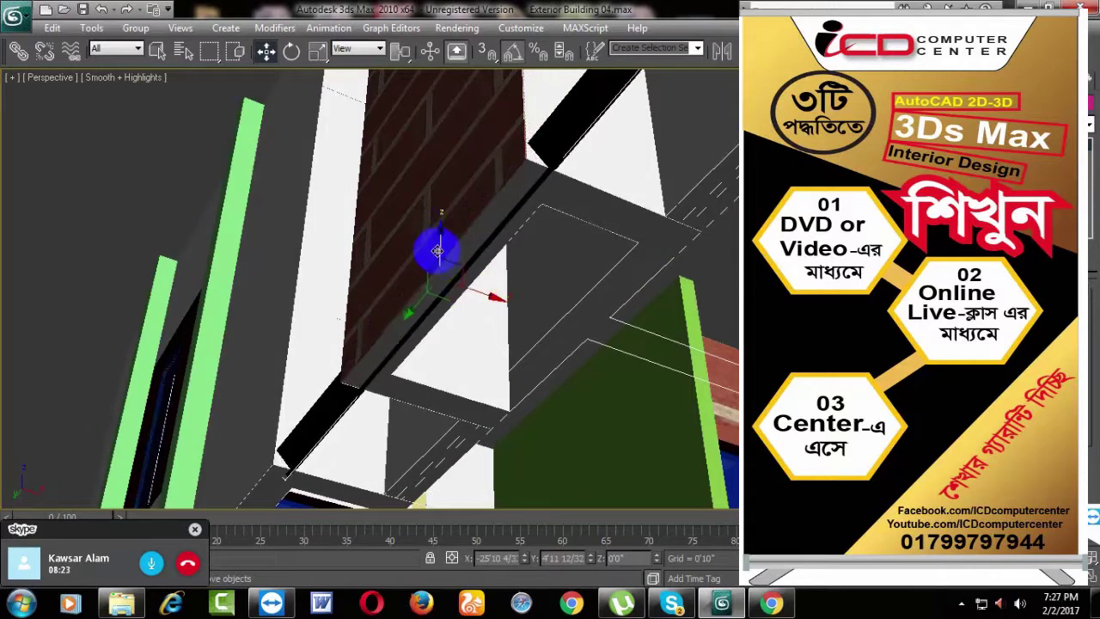
Step: Rotate the slat 45° about Y and raise it to 2'3" at the wall gap's base
mouse_move(480, 351)
middle_mouse_down("alt")
mouse_move(589, 435)
mouse_move(644, 422)
mouse_move(679, 430)
middle_mouse_up("alt")
scroll(644, 422, "down", 2)
scroll(674, 429, "down", 1)
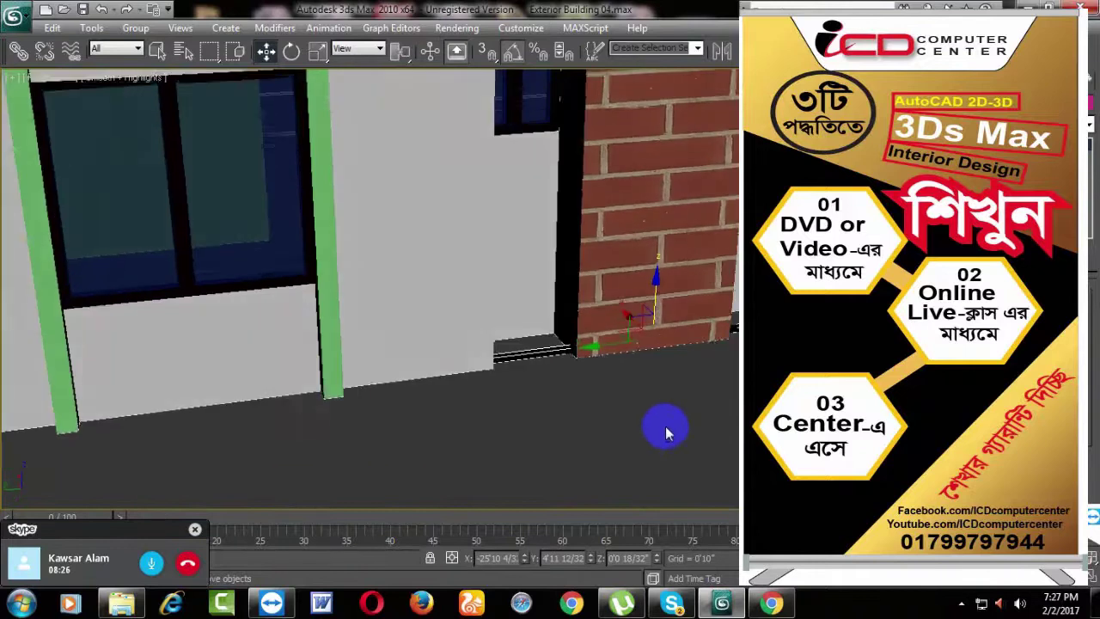
scroll(653, 434, "down", 4)
scroll(631, 445, "up", 2)
scroll(633, 448, "up", 1)
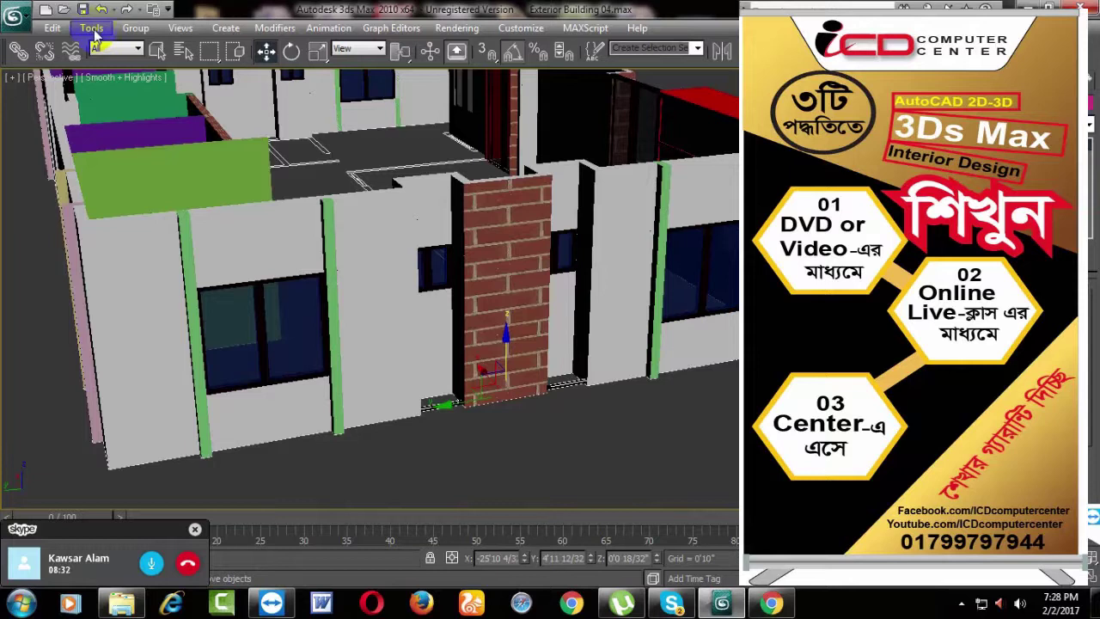
scroll(637, 426, "up", 3)
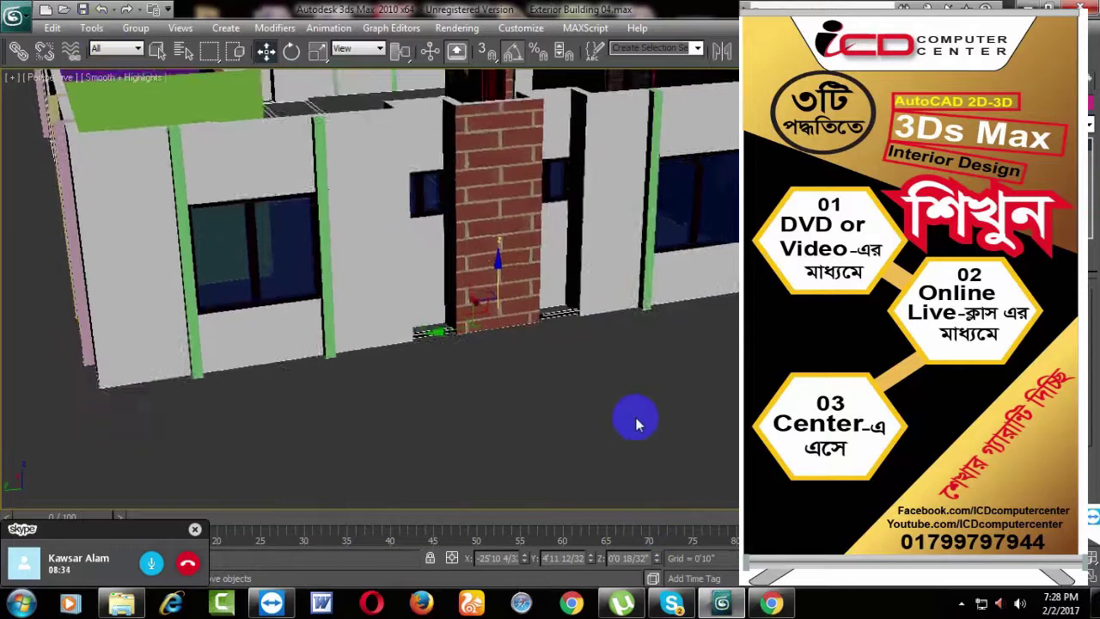
left_click(291, 50)
mouse_move(524, 343)
left_mouse_down()
mouse_move(533, 349)
mouse_move(533, 336)
left_mouse_up()
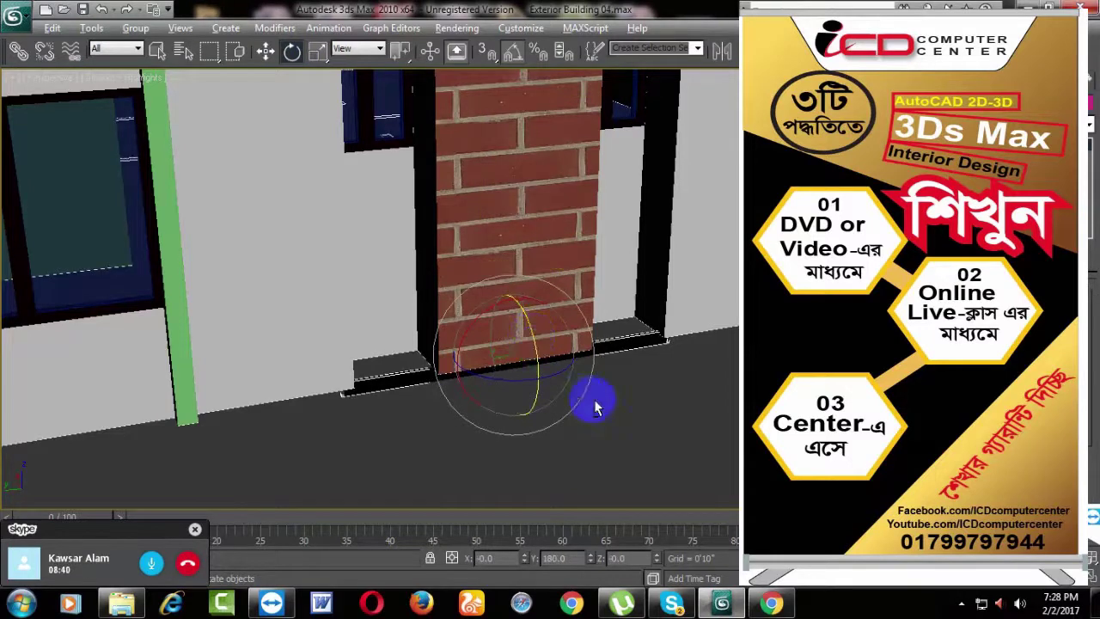
mouse_move(589, 400)
middle_mouse_down("alt")
mouse_move(679, 361)
mouse_move(614, 404)
mouse_move(602, 336)
middle_mouse_up("alt")
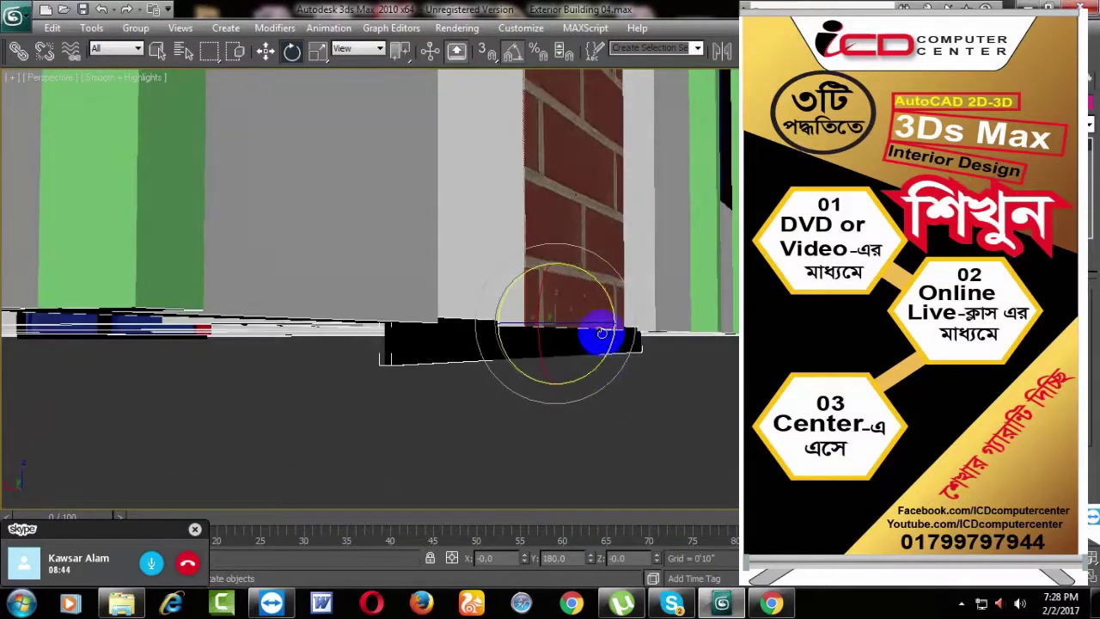
left_click_drag(603, 291, 599, 284)
left_click(269, 52)
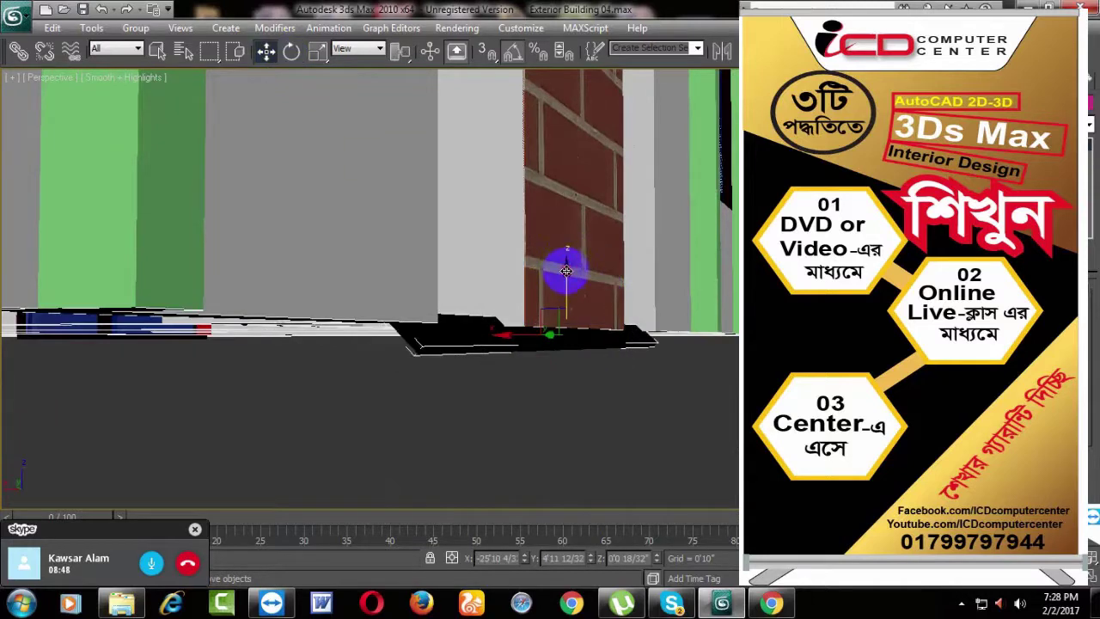
left_click_drag(565, 246, 564, 247)
scroll(642, 400, "down", 3)
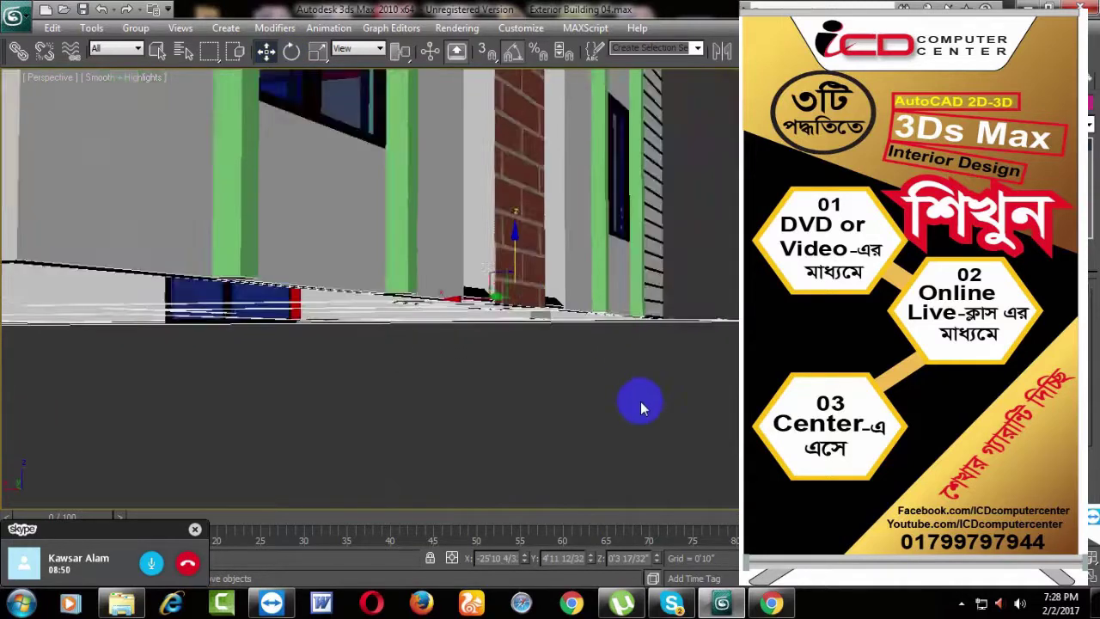
mouse_move(641, 401)
middle_mouse_down("alt")
mouse_move(524, 454)
mouse_move(458, 437)
mouse_move(521, 447)
mouse_move(545, 438)
middle_mouse_up("alt")
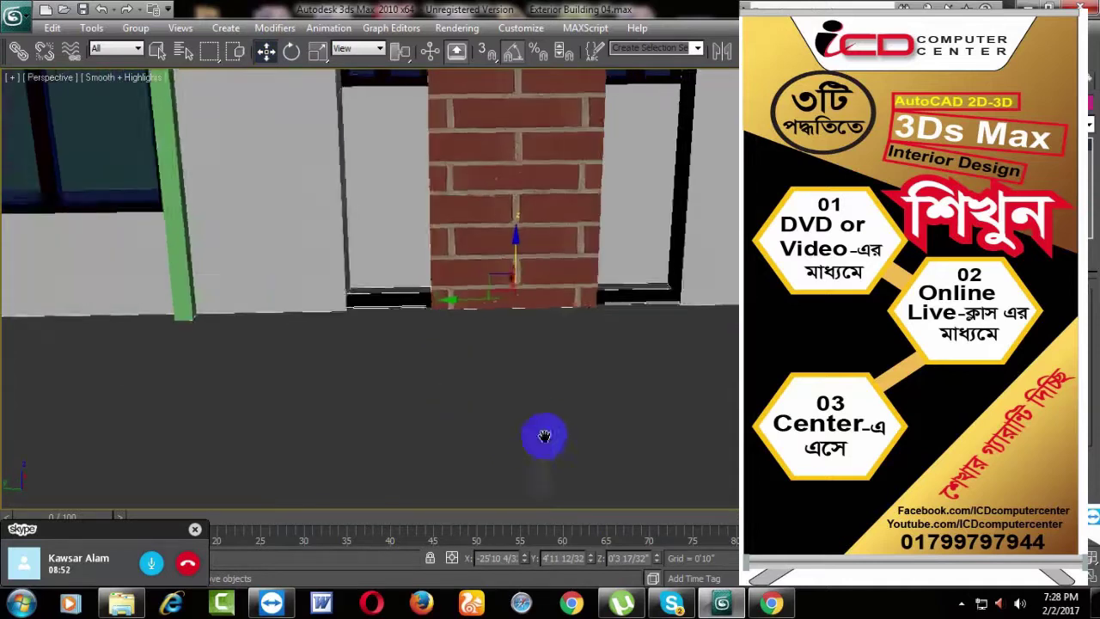
scroll(305, 230, "down", 2)
left_click(91, 28)
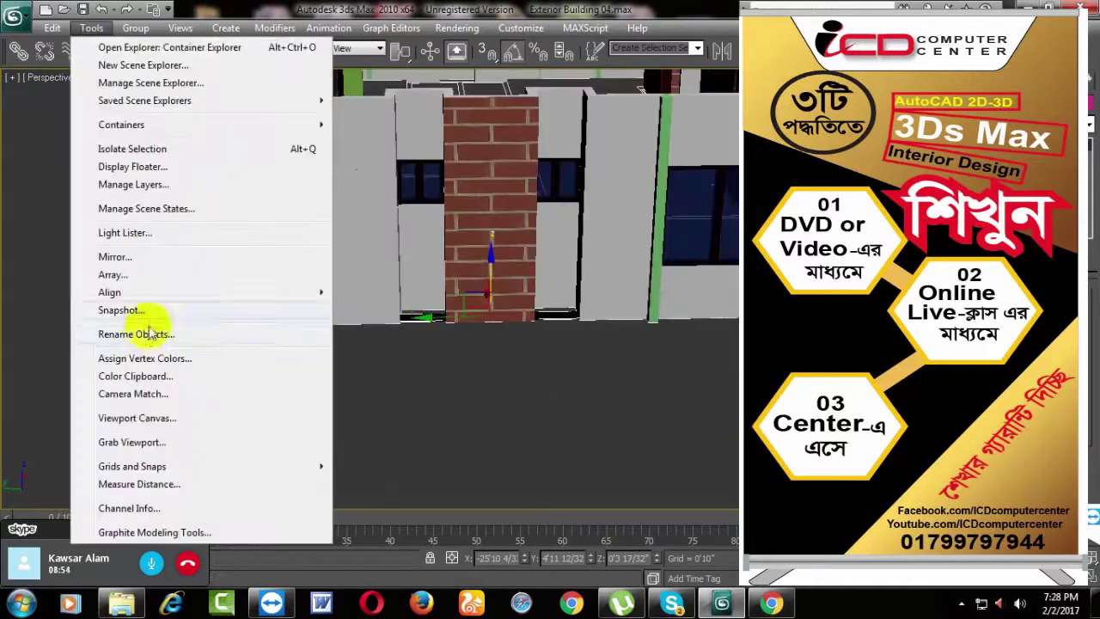
Step: Array the slat as instances stacked up the wall with a 0'8" Z spacing
left_click(112, 274)
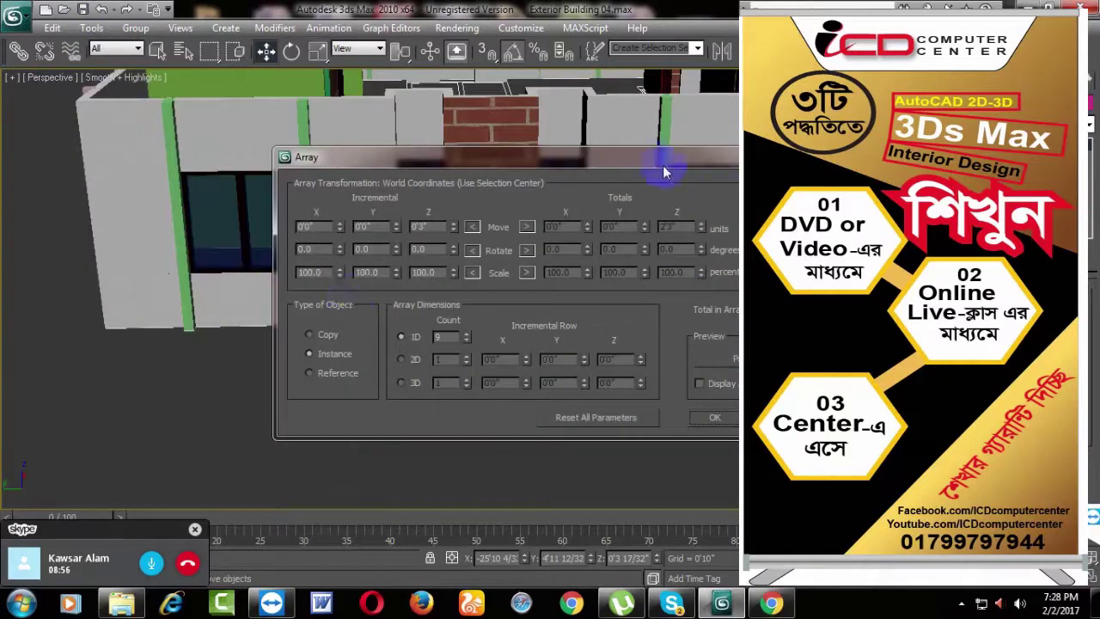
left_click_drag(664, 170, 976, 224)
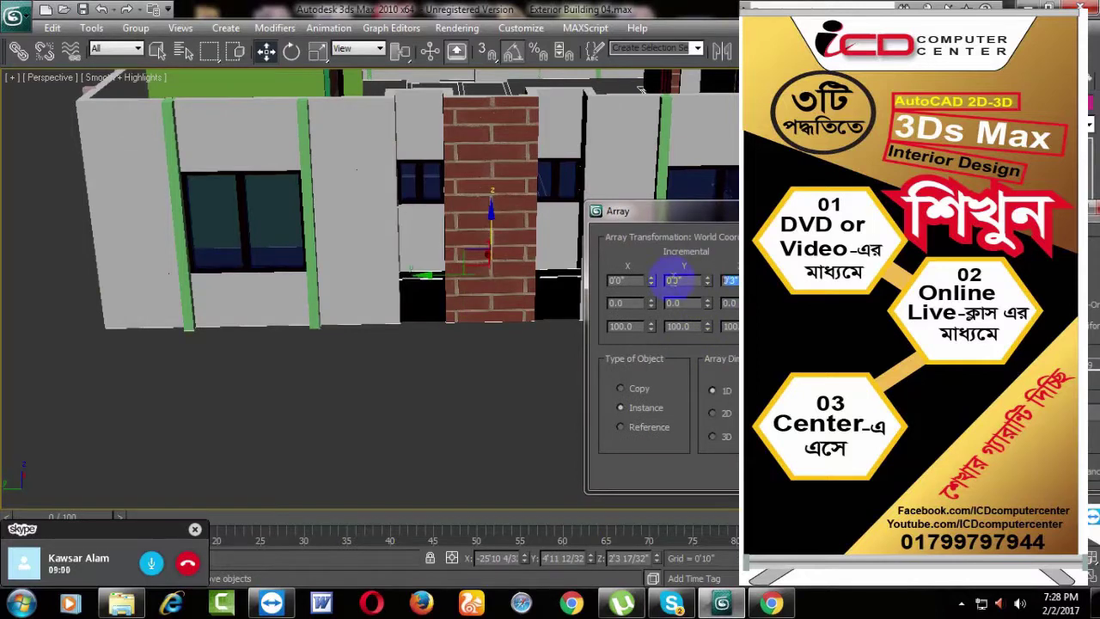
type("23")
key("Tab")
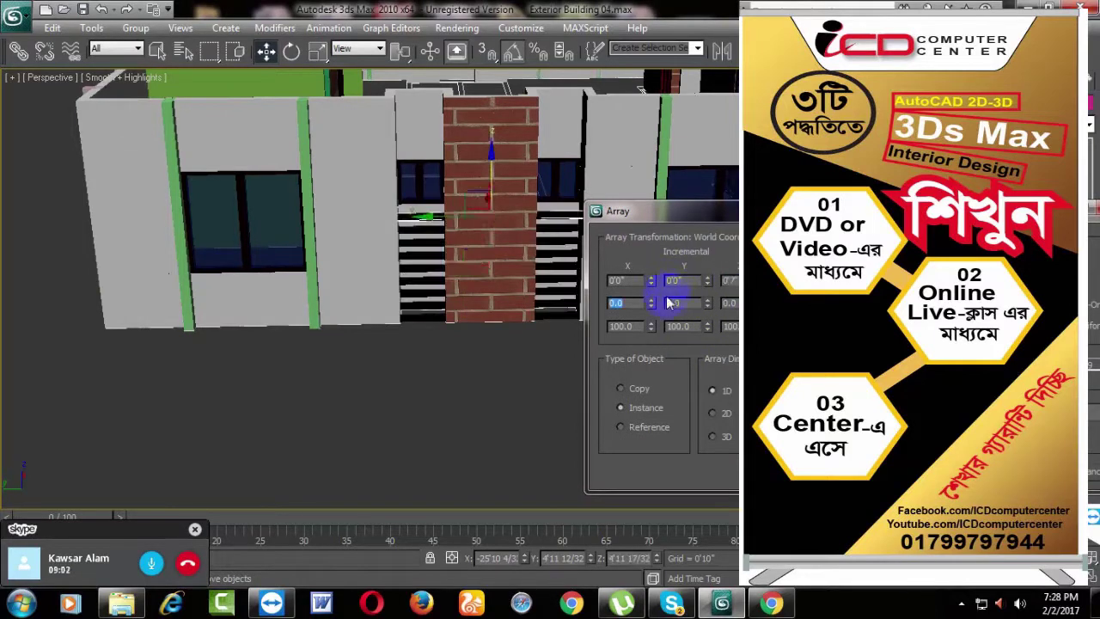
left_click(616, 310)
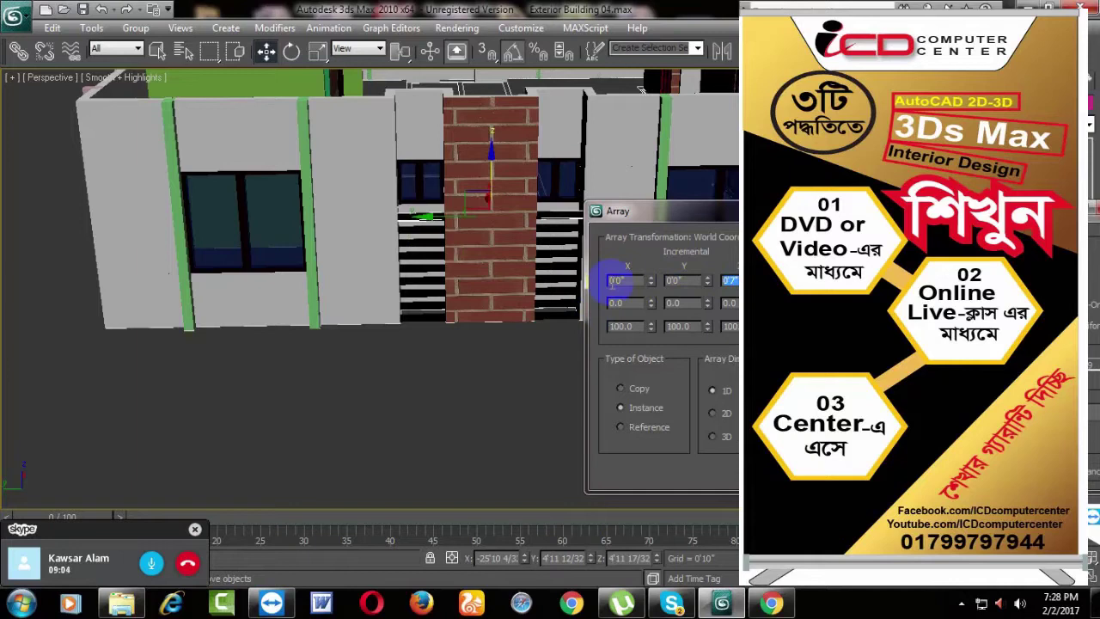
type("5")
key("Tab")
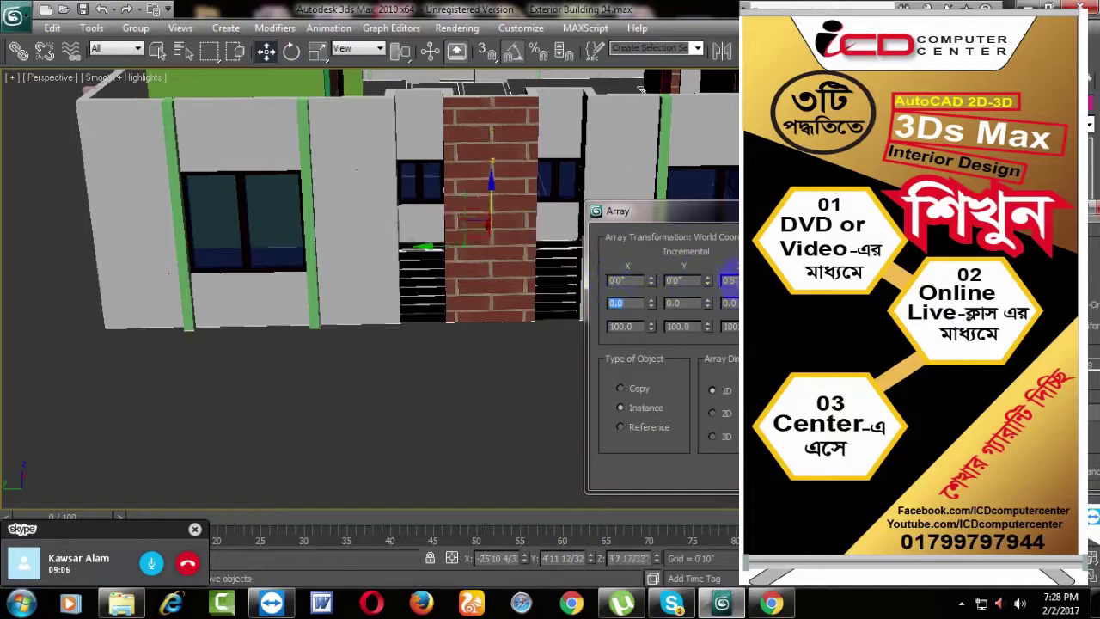
type("6")
key("Tab")
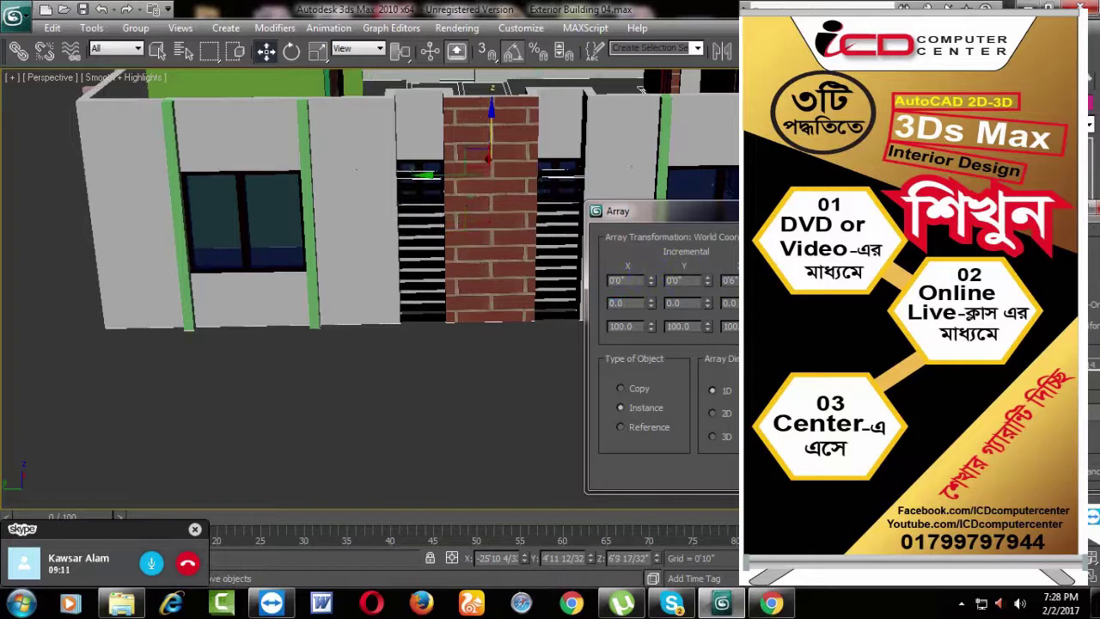
key("Tab")
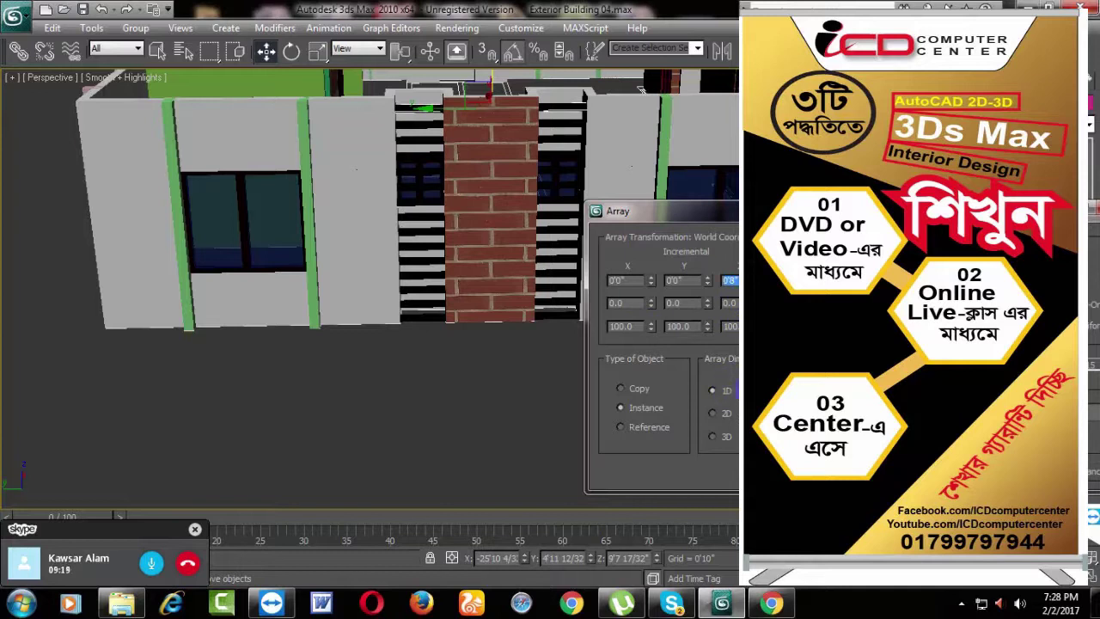
key("Return")
Step: Select the top slat sticking out above the wall
mouse_move(604, 339)
middle_mouse_down("alt")
mouse_move(659, 366)
mouse_move(644, 449)
mouse_move(697, 453)
mouse_move(713, 433)
mouse_move(583, 436)
mouse_move(719, 466)
mouse_move(663, 432)
mouse_move(729, 430)
mouse_move(732, 440)
mouse_move(575, 422)
mouse_move(577, 435)
mouse_move(515, 444)
mouse_move(573, 396)
mouse_move(560, 378)
mouse_move(570, 384)
mouse_move(604, 341)
middle_mouse_up("alt")
scroll(713, 432, "down", 5)
left_click(659, 167)
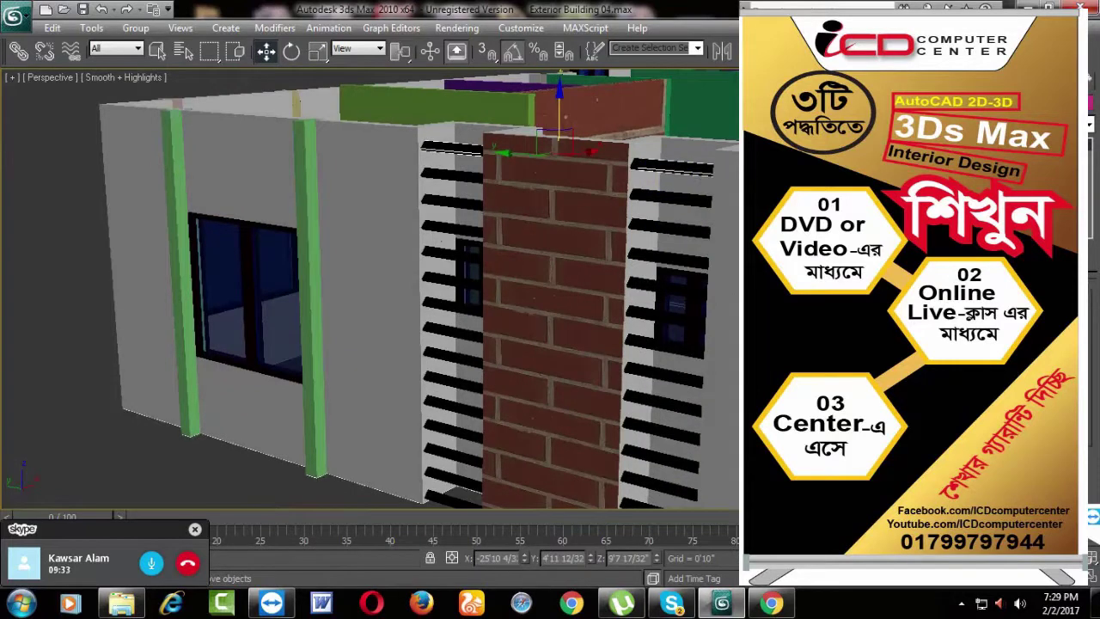
Step: Slide the stray top louvre slat down the wall into line with the others
mouse_move(648, 315)
middle_mouse_down("alt")
mouse_move(633, 278)
mouse_move(594, 314)
mouse_move(605, 331)
middle_mouse_up("alt")
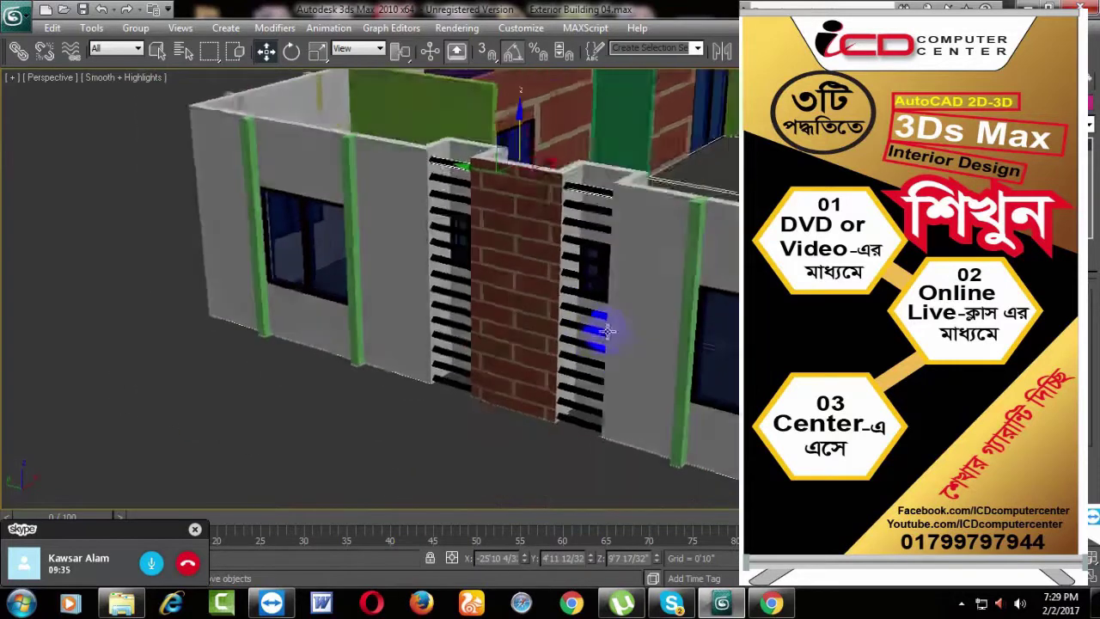
scroll(605, 331, "up", 1)
scroll(611, 292, "up", 3)
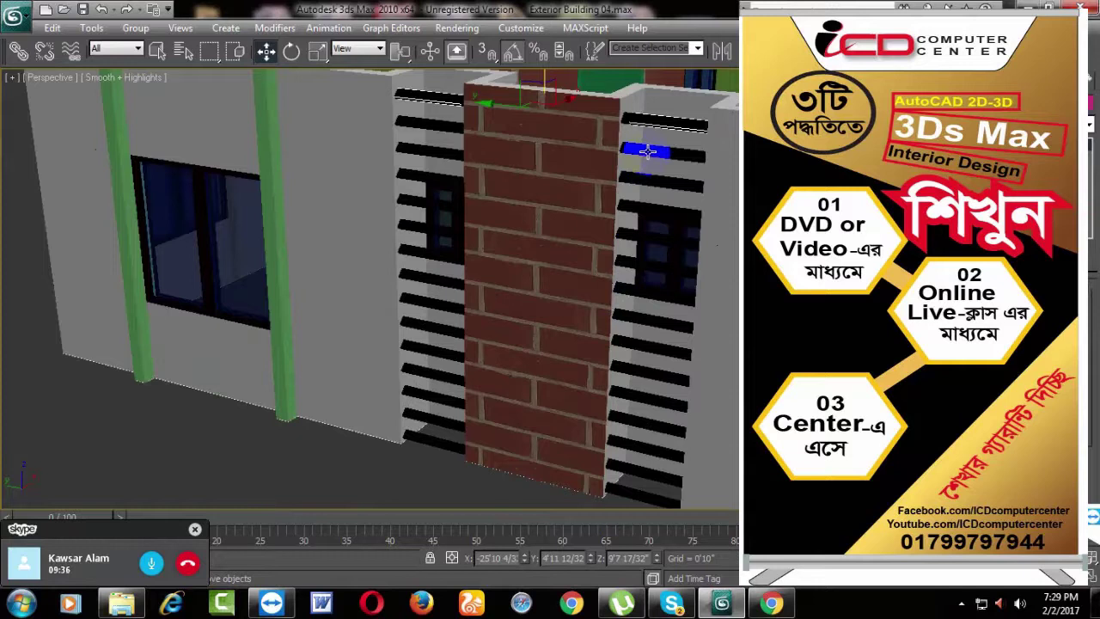
mouse_move(648, 151)
left_mouse_down()
mouse_move(648, 381)
mouse_move(626, 496)
left_mouse_up()
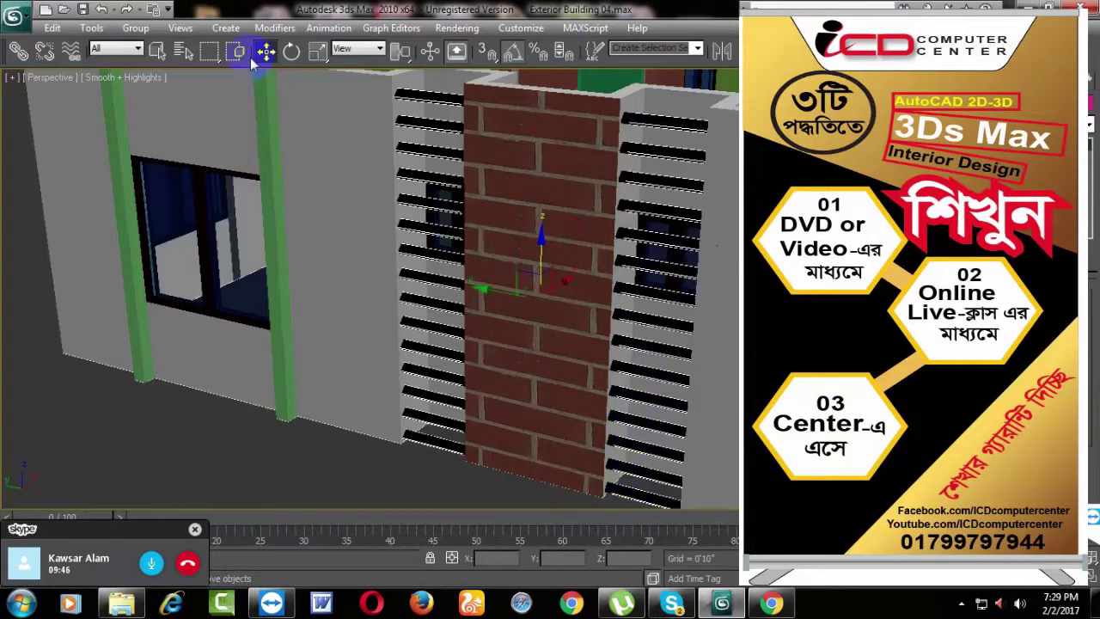
Step: Group the brick pillar with its louvres and review the whole building from above
left_click(135, 28)
left_click(154, 46)
left_click(561, 330)
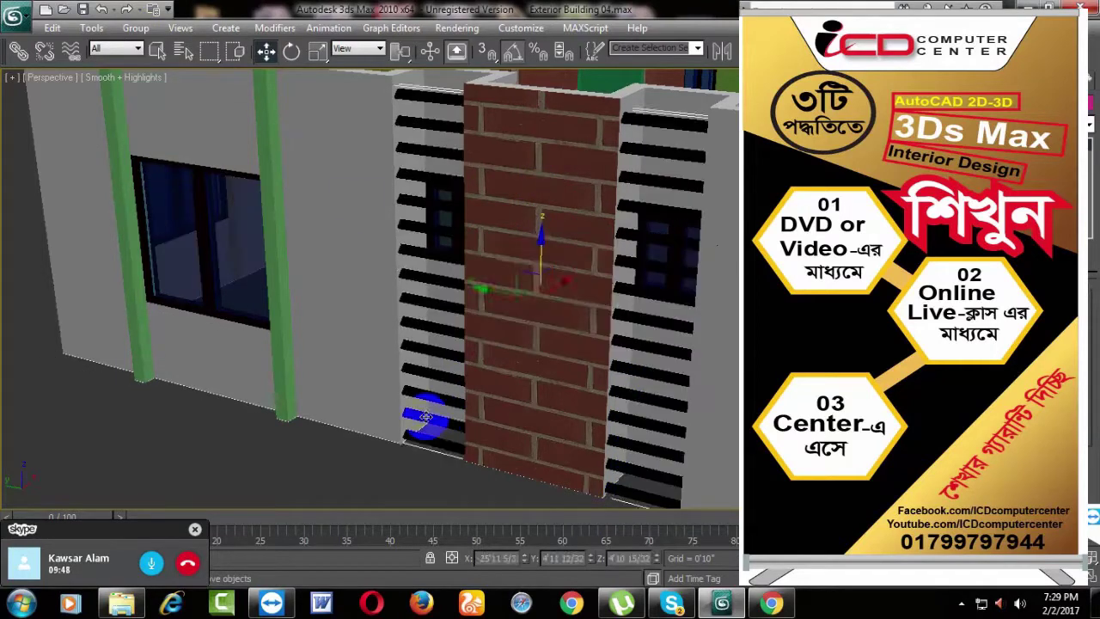
mouse_move(422, 466)
middle_mouse_down("alt")
mouse_move(498, 369)
mouse_move(497, 342)
middle_mouse_up("alt")
scroll(497, 342, "up", 2)
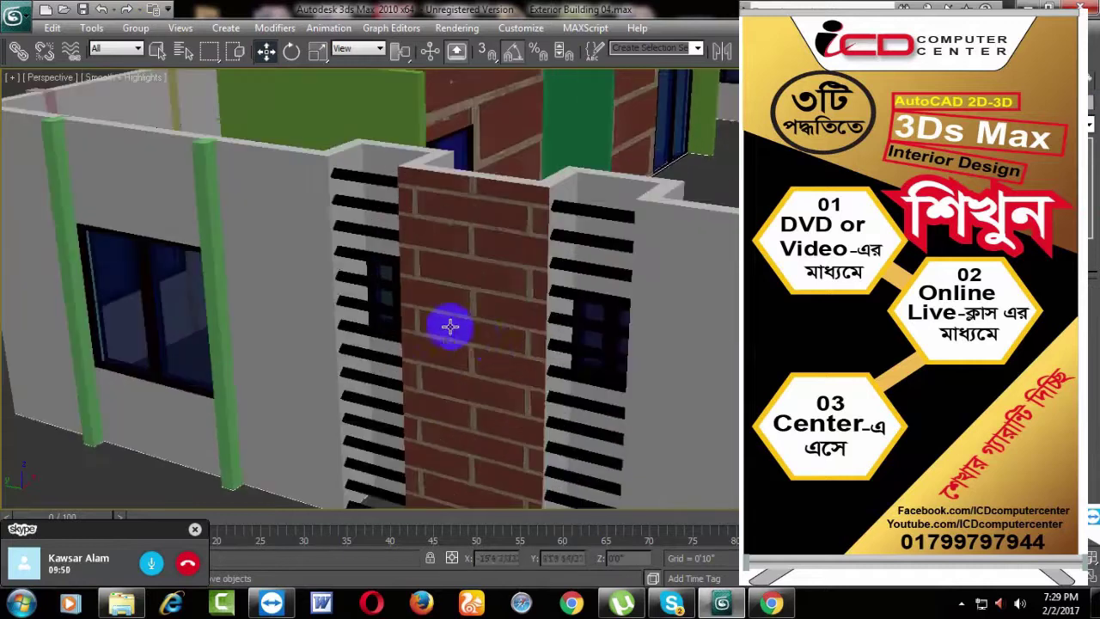
scroll(461, 321, "up", 1)
scroll(461, 322, "up", 1)
scroll(516, 277, "down", 2)
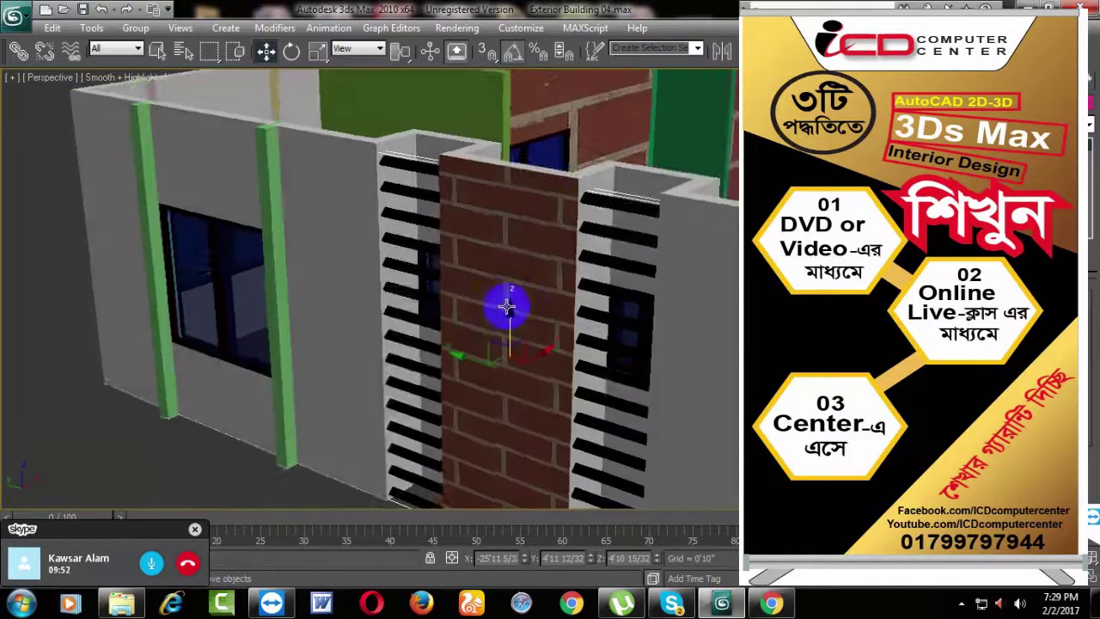
scroll(471, 336, "down", 1)
scroll(557, 359, "up", 2)
mouse_move(472, 336)
middle_mouse_down("alt")
mouse_move(639, 369)
mouse_move(628, 436)
mouse_move(582, 413)
mouse_move(506, 422)
mouse_move(535, 424)
middle_mouse_up("alt")
scroll(628, 436, "down", 3)
scroll(577, 402, "up", 2)
scroll(572, 404, "up", 2)
scroll(572, 399, "up", 1)
scroll(554, 408, "up", 2)
mouse_move(558, 430)
middle_mouse_down("alt")
mouse_move(590, 441)
mouse_move(636, 435)
mouse_move(580, 437)
mouse_move(548, 400)
mouse_move(567, 361)
mouse_move(601, 386)
mouse_move(629, 427)
mouse_move(502, 341)
mouse_move(404, 246)
middle_mouse_up("alt")
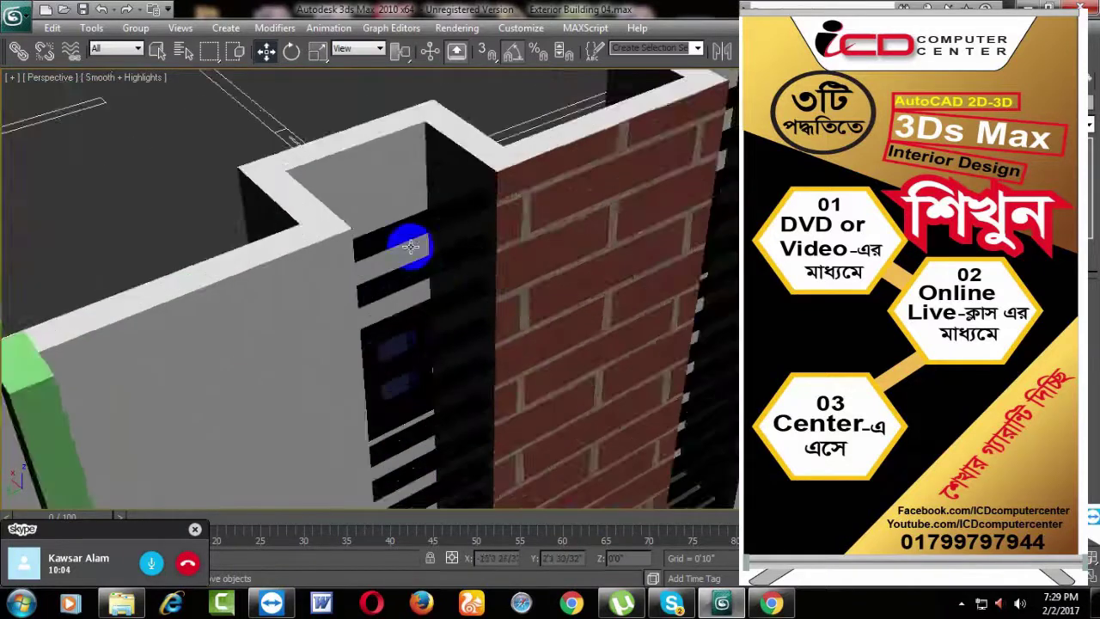
scroll(455, 300, "down", 5)
mouse_move(489, 334)
middle_mouse_down("alt")
mouse_move(541, 374)
mouse_move(550, 354)
mouse_move(589, 338)
middle_mouse_up("alt")
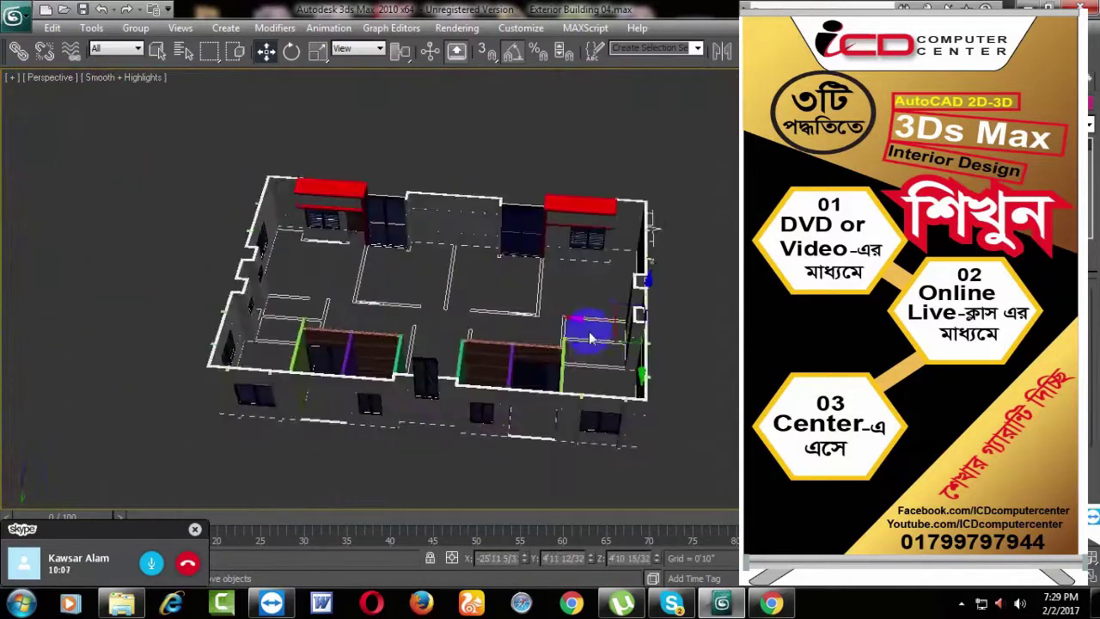
Step: Mirror a copy of the louvred brick pillar section along X and nudge it into place
left_click(725, 53)
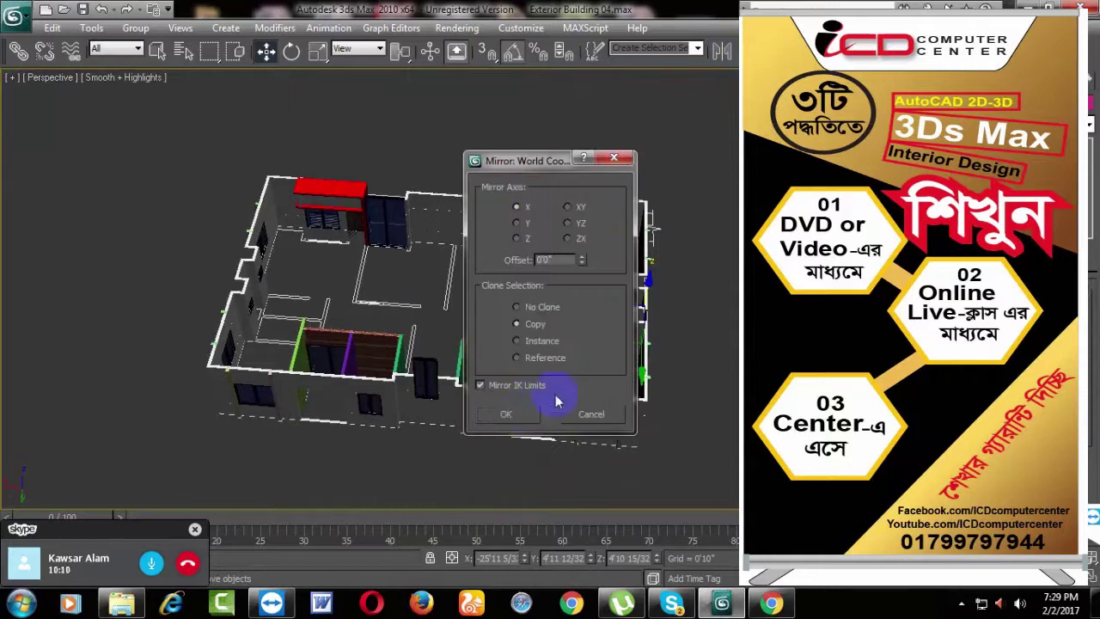
left_click(505, 414)
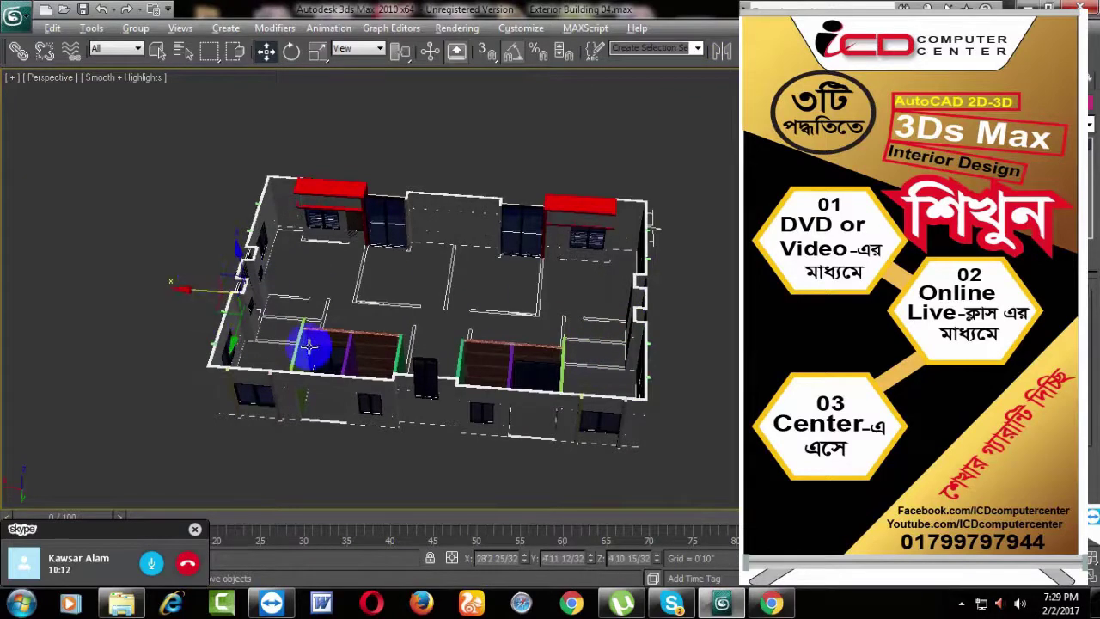
middle_click_drag(309, 346, 371, 371, "alt")
scroll(535, 359, "up", 3)
middle_click_drag(447, 356, 553, 344, "alt")
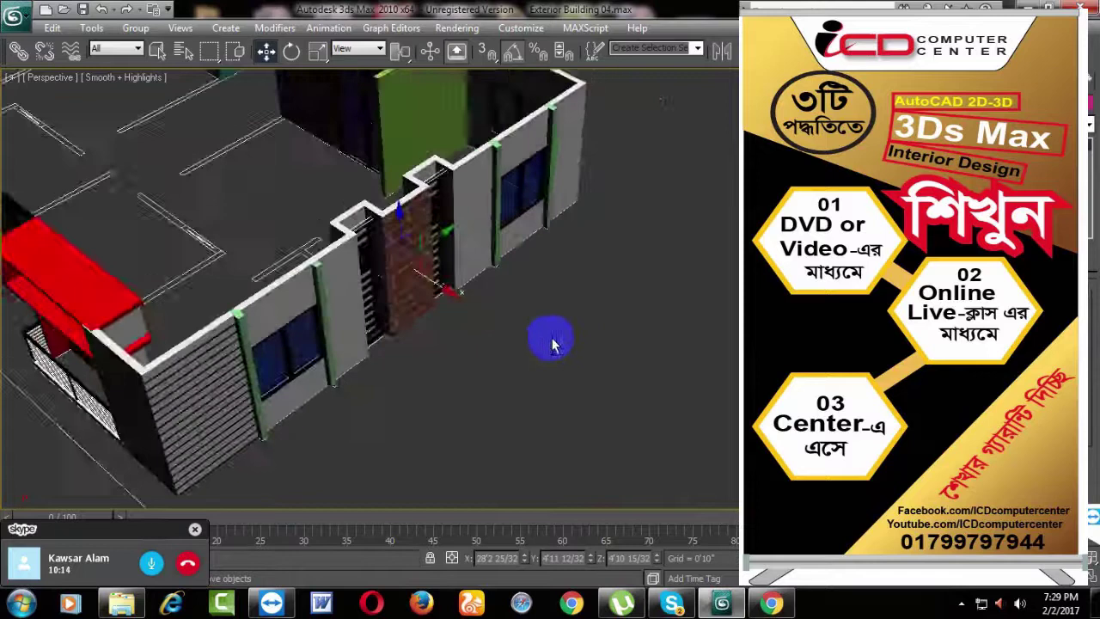
scroll(516, 352, "up", 3)
scroll(481, 368, "up", 1)
scroll(471, 370, "up", 3)
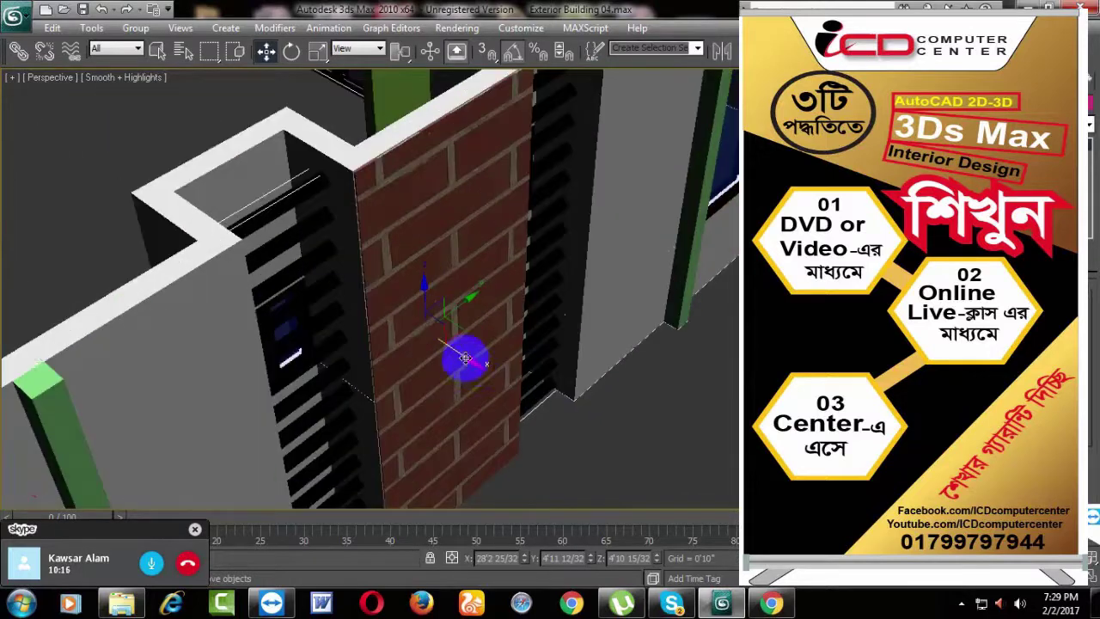
left_click_drag(465, 358, 489, 369)
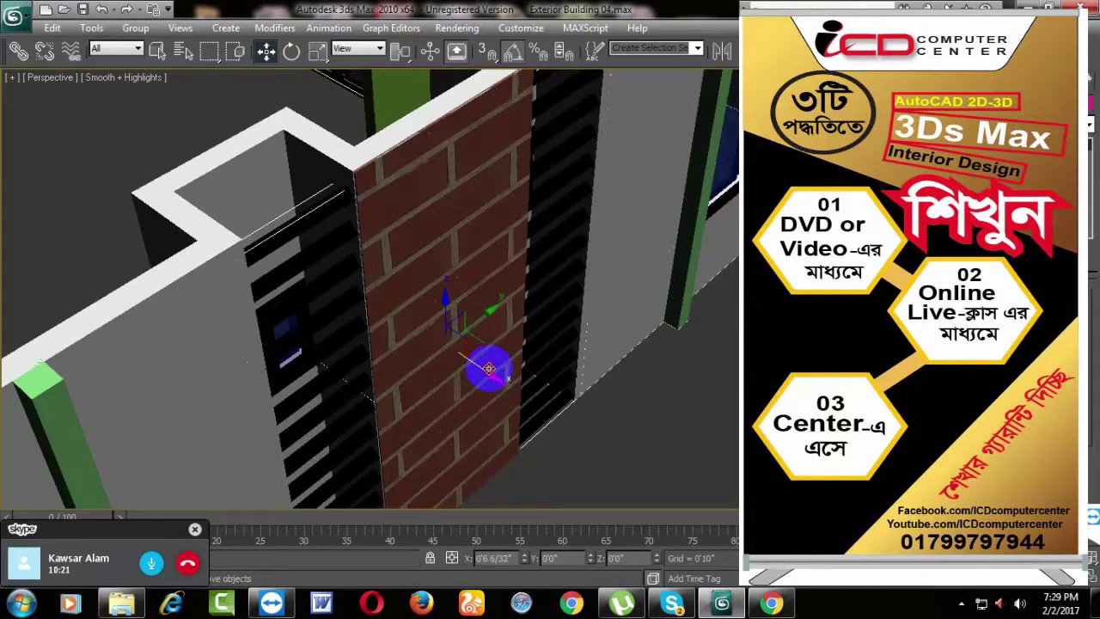
Step: Select the green trim strips beside the right and left windows
scroll(550, 378, "down", 5)
scroll(612, 387, "up", 1)
scroll(547, 364, "up", 2)
middle_click_drag(546, 364, 606, 324, "alt")
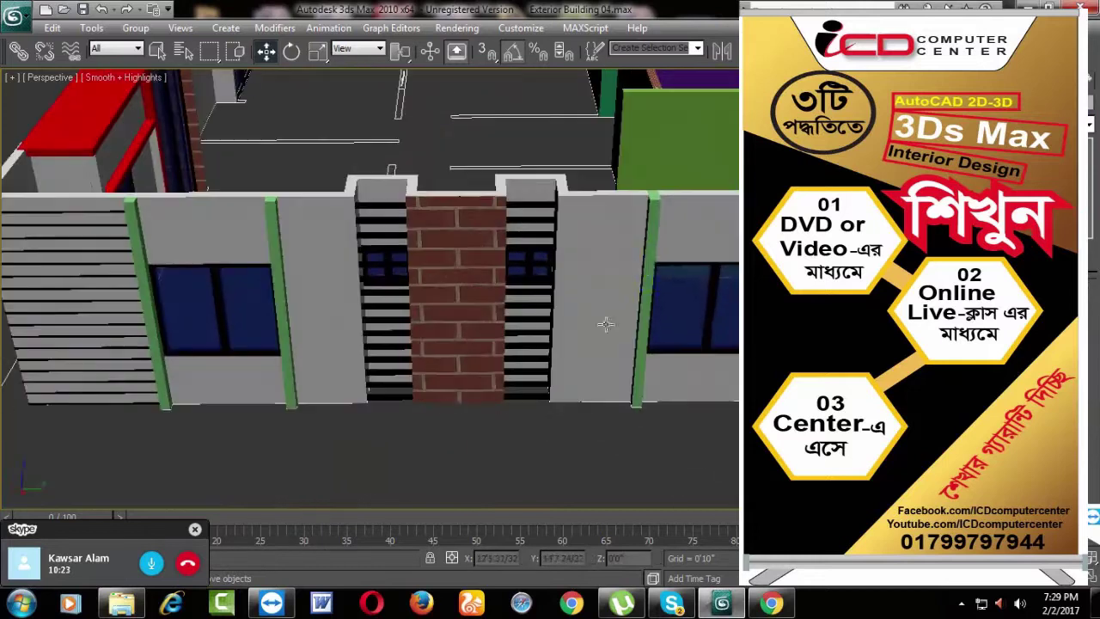
left_click(650, 267)
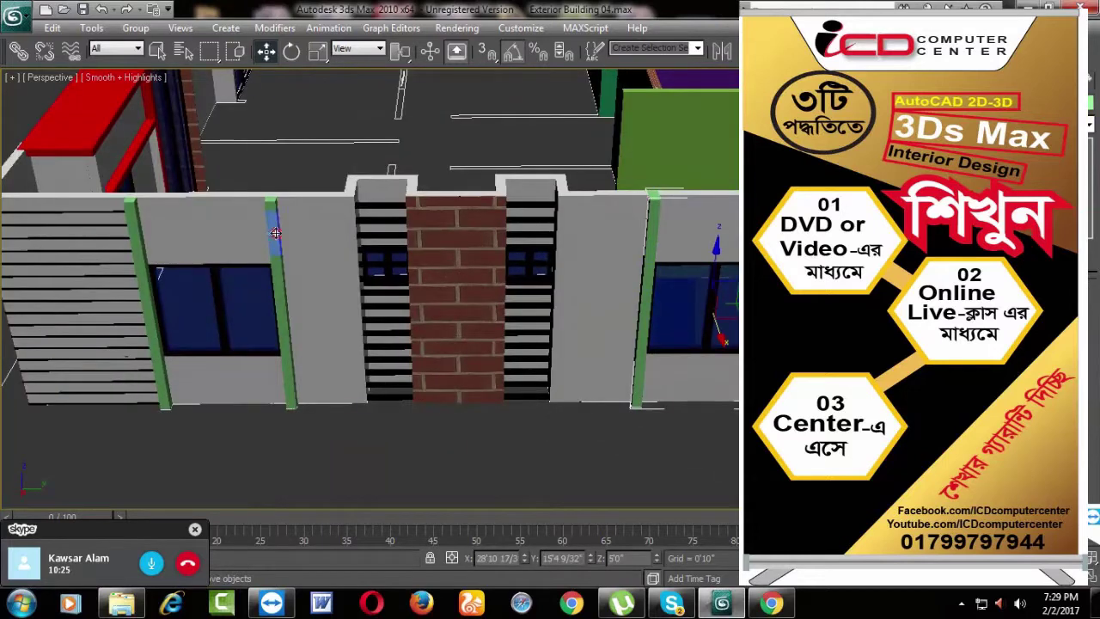
left_click(275, 232, "ctrl")
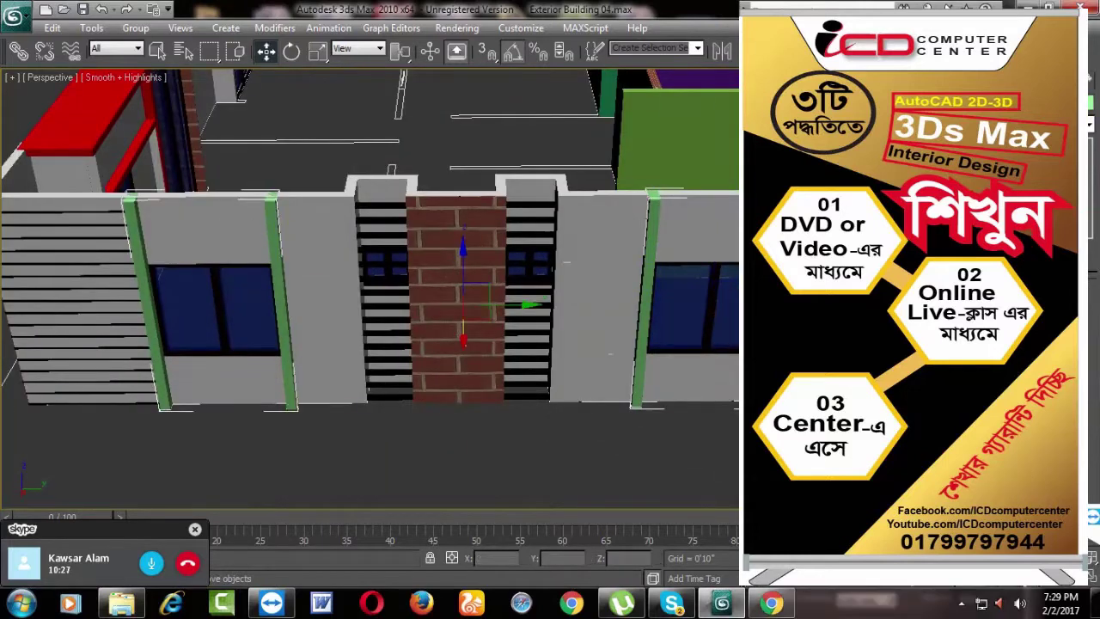
mouse_move(515, 437)
middle_mouse_down("alt")
mouse_move(546, 412)
mouse_move(442, 417)
mouse_move(590, 287)
middle_mouse_up("alt")
scroll(590, 287, "down", 3)
mouse_move(550, 347)
middle_mouse_down("alt")
mouse_move(416, 361)
mouse_move(363, 338)
mouse_move(663, 307)
middle_mouse_up("alt")
scroll(401, 352, "up", 3)
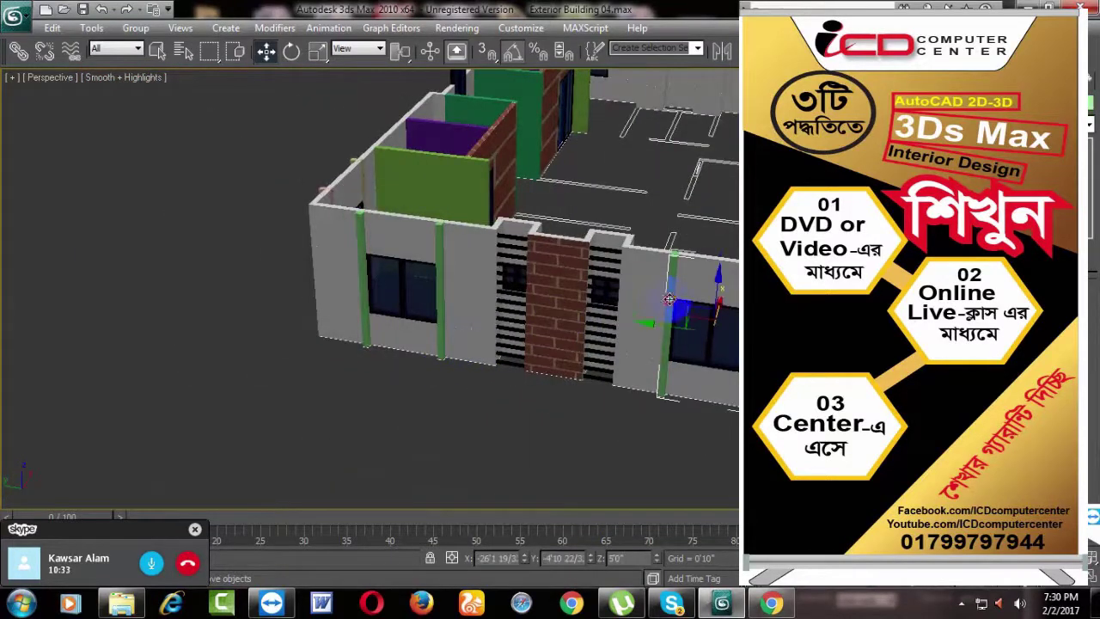
Step: Set the selected window trim strips' object colour to red, matching the awnings
left_click(442, 268, "ctrl")
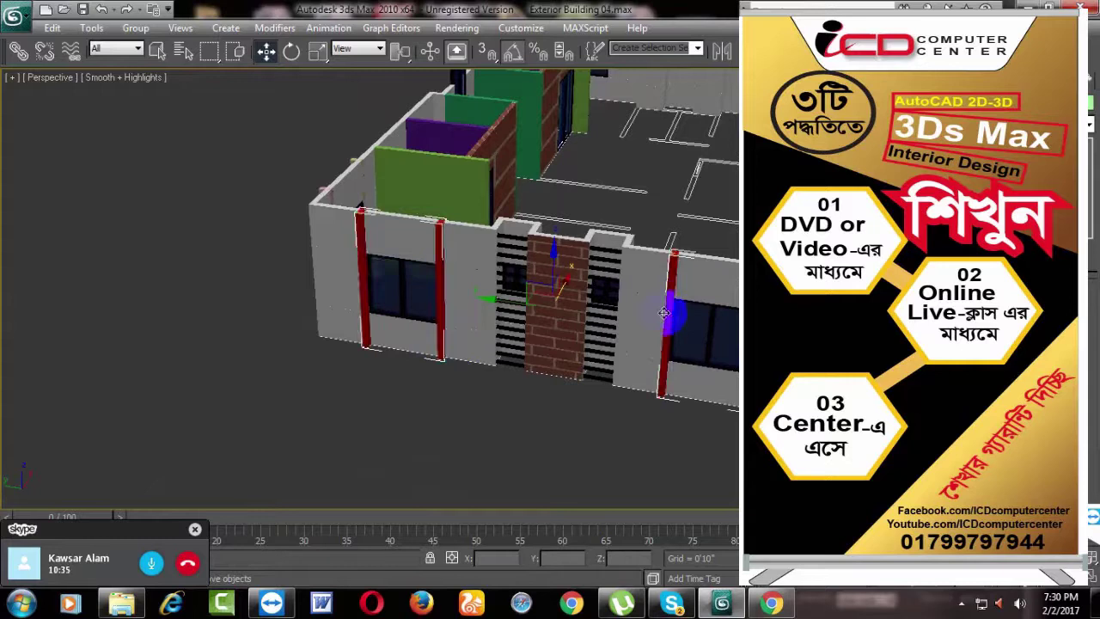
middle_click_drag(664, 313, 454, 331, "alt")
middle_click_drag(626, 331, 619, 358, "alt")
scroll(469, 338, "up", 3)
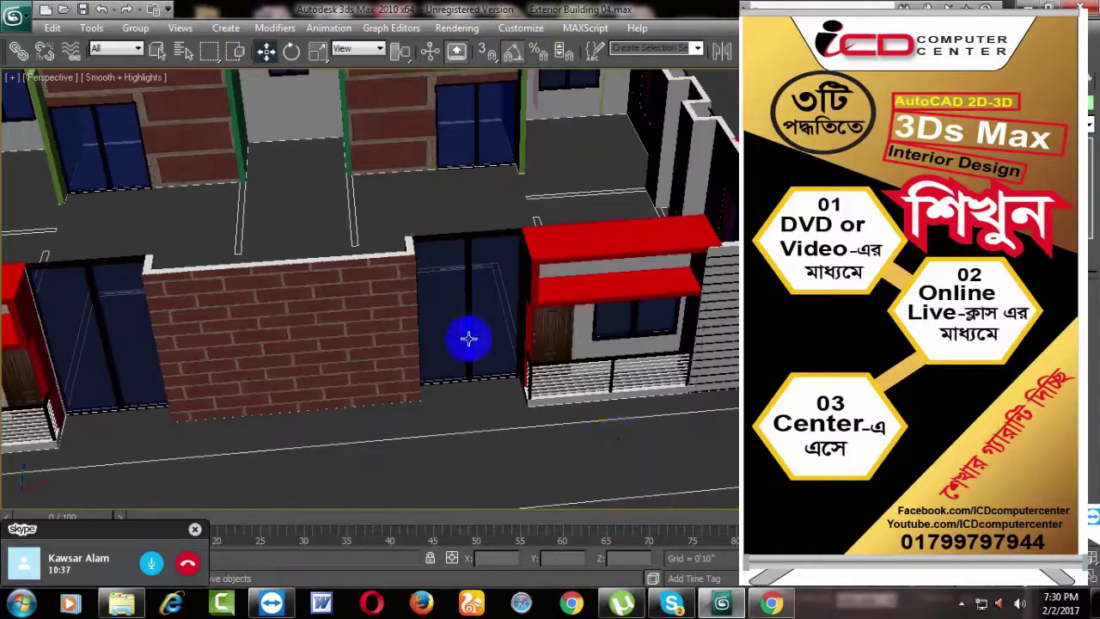
middle_click_drag(530, 464, 452, 405, "alt")
scroll(452, 401, "up", 3)
scroll(439, 400, "up", 2)
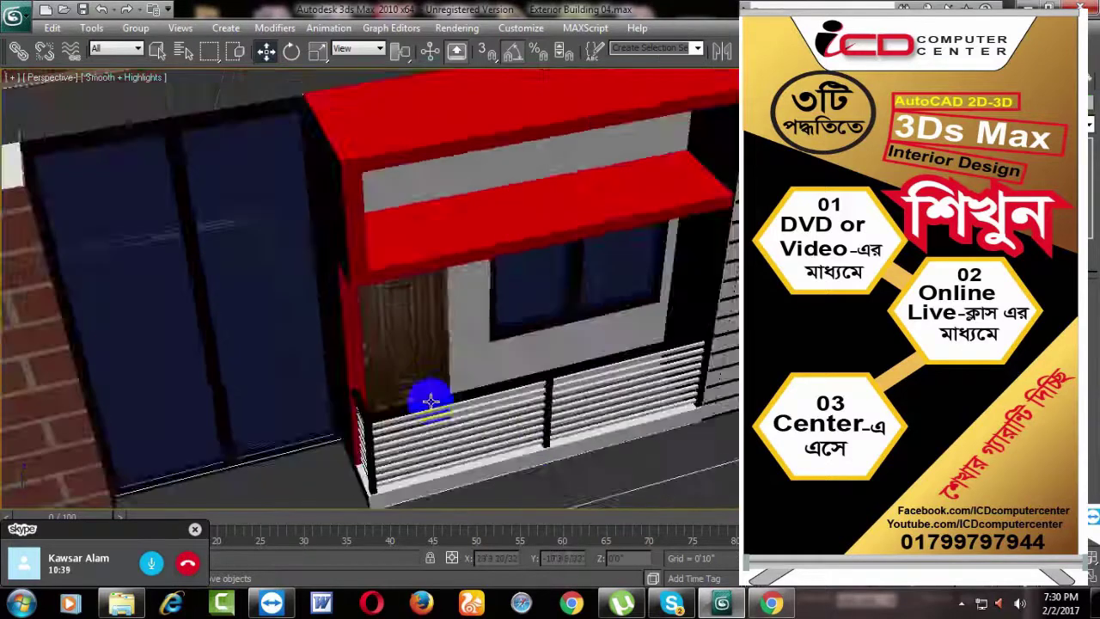
scroll(426, 395, "up", 2)
scroll(425, 394, "down", 2)
scroll(401, 392, "down", 2)
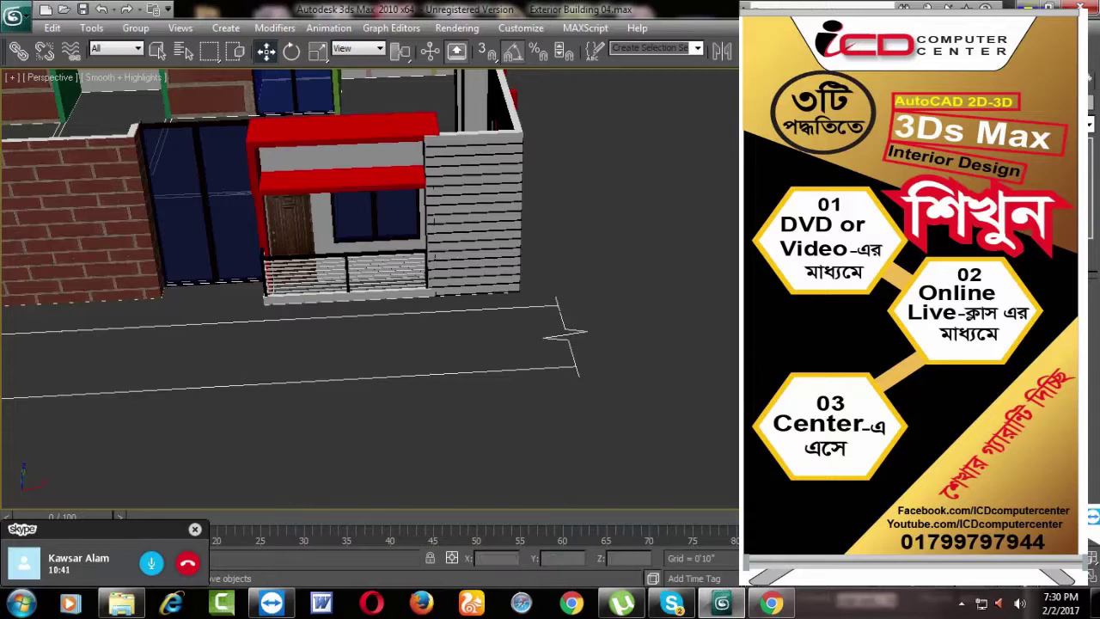
scroll(438, 370, "down", 2)
middle_click_drag(437, 371, 717, 373, "alt")
scroll(504, 374, "down", 3)
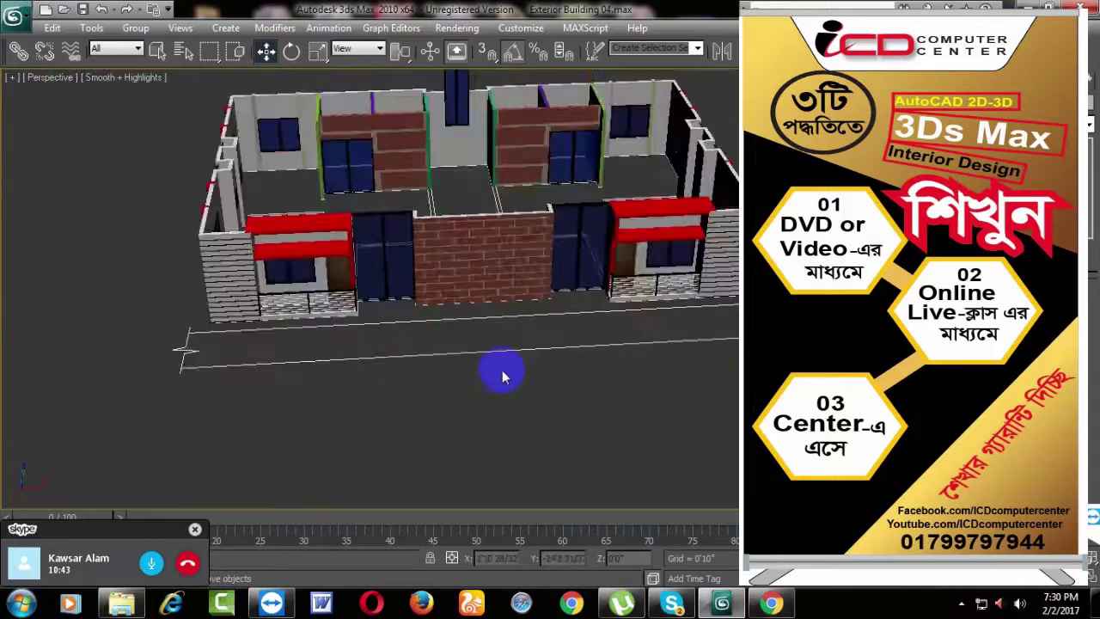
mouse_move(503, 377)
middle_mouse_down("alt")
mouse_move(556, 390)
mouse_move(542, 388)
mouse_move(618, 364)
mouse_move(644, 383)
mouse_move(604, 374)
mouse_move(589, 386)
mouse_move(578, 349)
middle_mouse_up("alt")
scroll(552, 395, "up", 2)
Step: Switch to wireframe and zoom in on the window below the pillar
scroll(590, 386, "up", 3)
scroll(578, 349, "down", 4)
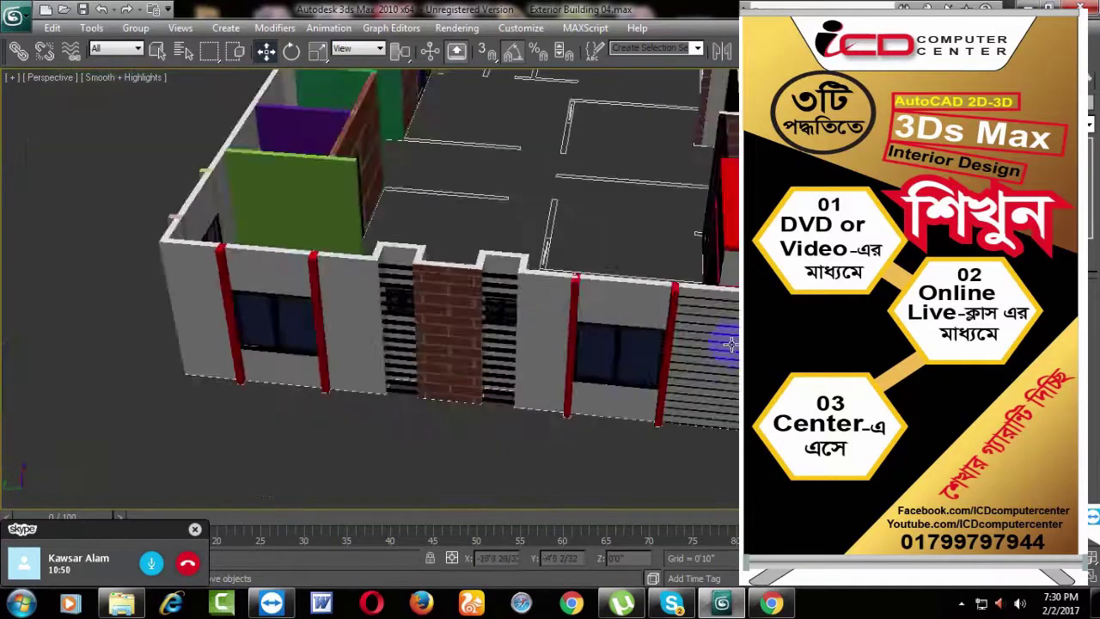
mouse_move(520, 400)
middle_mouse_down("alt")
mouse_move(705, 388)
mouse_move(612, 383)
middle_mouse_up("alt")
scroll(692, 393, "up", 3)
scroll(613, 382, "up", 3)
scroll(644, 373, "down", 3)
key("F3")
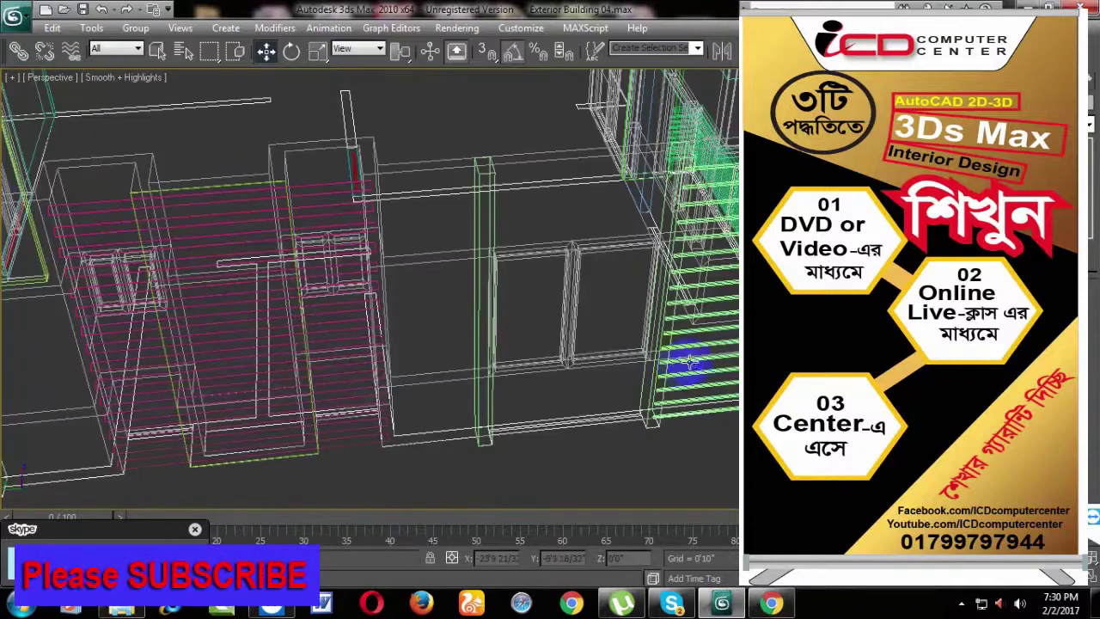
scroll(688, 364, "up", 2)
key("F3")
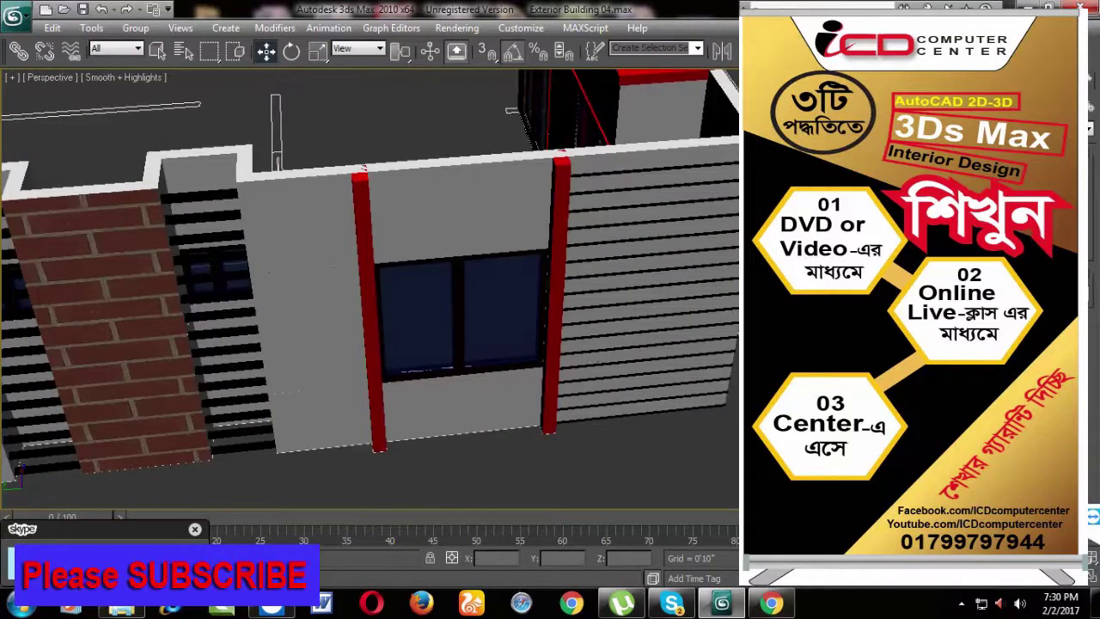
scroll(697, 418, "down", 2)
middle_click_drag(697, 418, 716, 384, "alt")
key("F3")
scroll(554, 412, "up", 3)
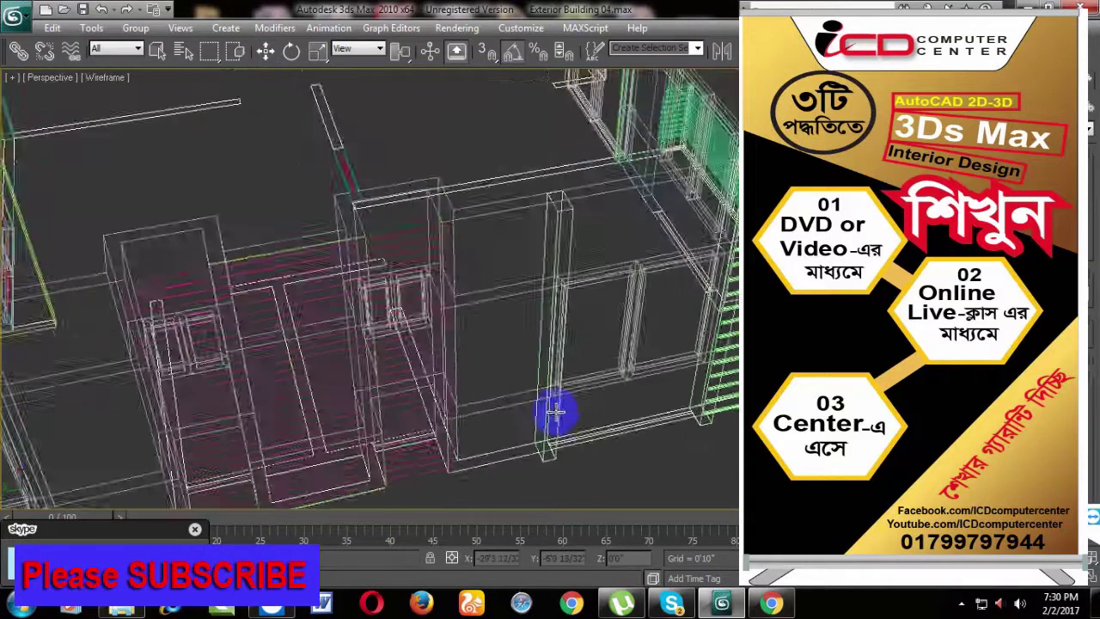
scroll(594, 371, "up", 3)
scroll(639, 376, "up", 2)
scroll(680, 383, "up", 2)
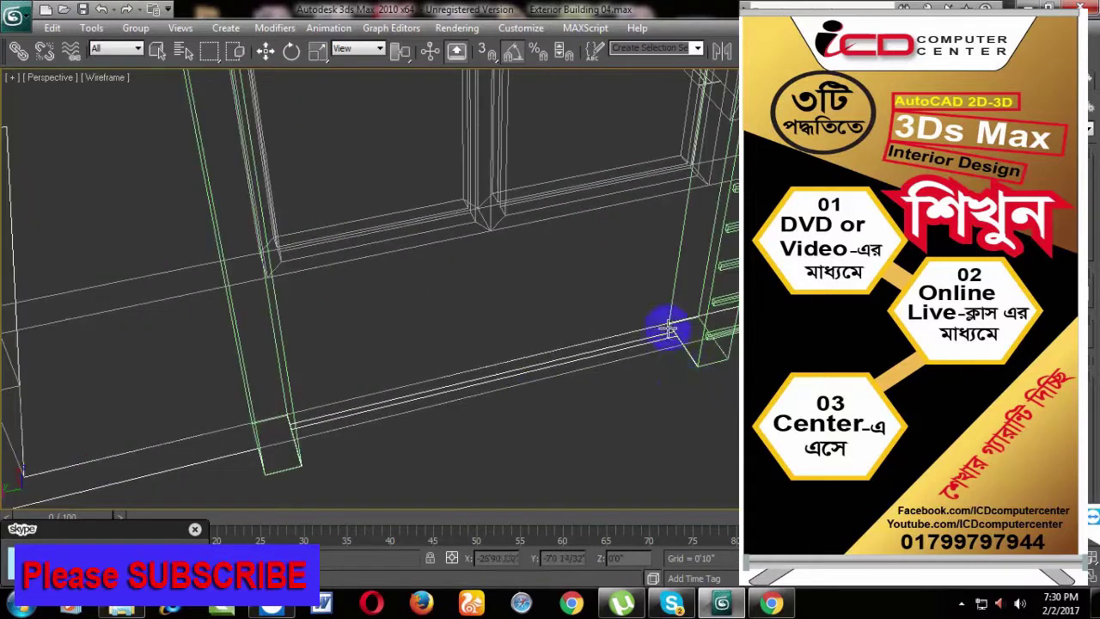
Step: With 3D snaps on, draw a box beneath the window between the red strips
left_click(488, 50)
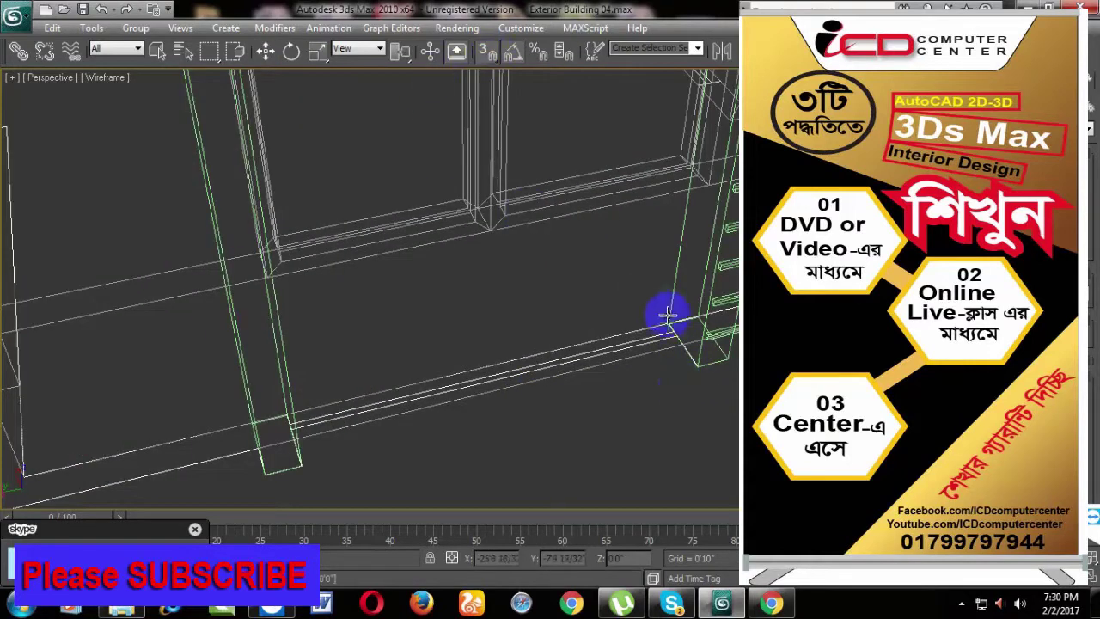
left_click_drag(668, 314, 287, 444)
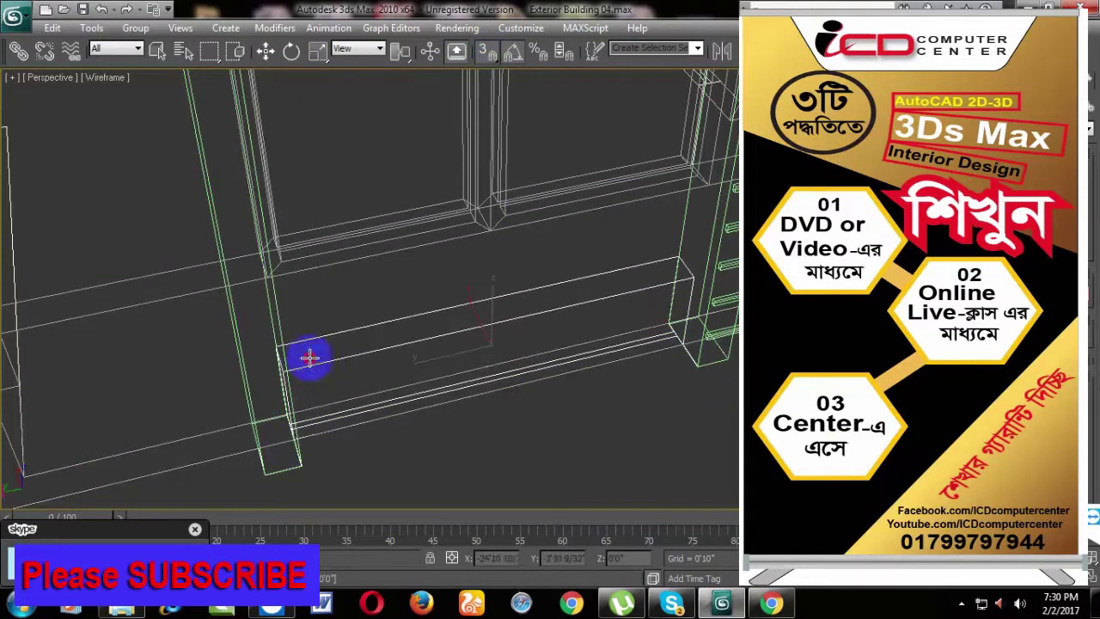
left_click(309, 357)
key("w")
key("F3")
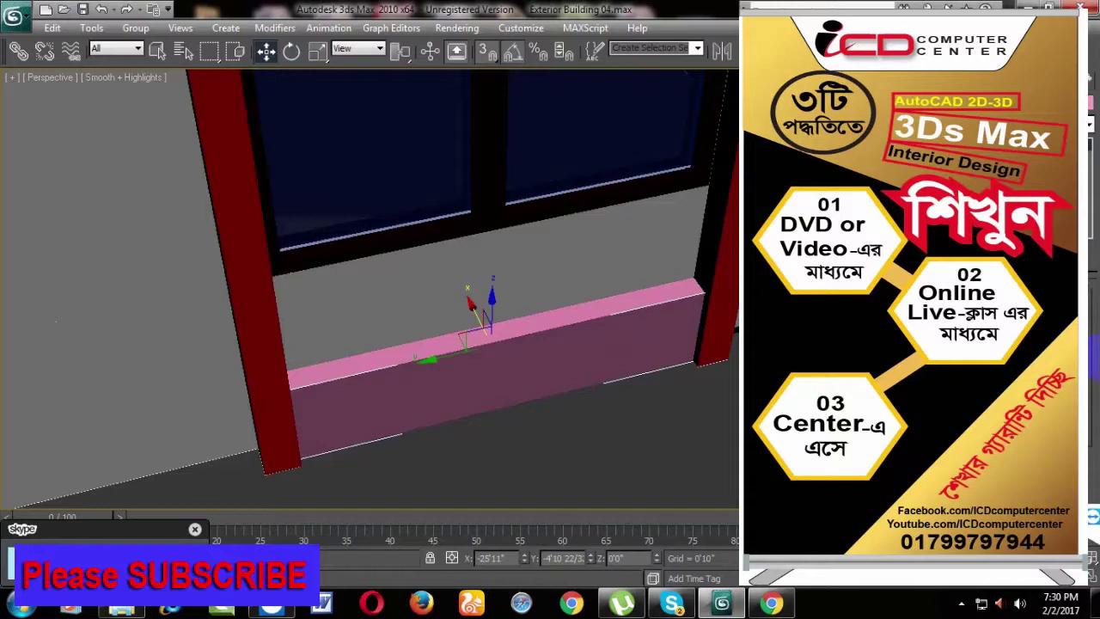
Step: With snaps on, pull the box's front faces outward into a deeper, projecting sill
scroll(370, 292, "down", 2)
middle_click_drag(442, 466, 439, 325, "alt")
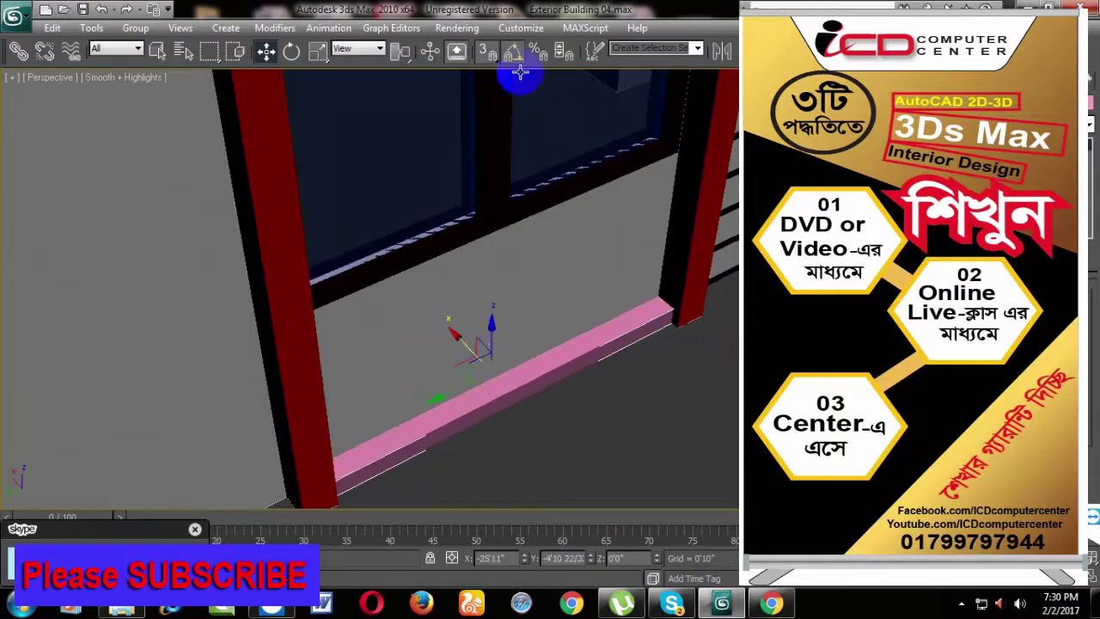
left_click(486, 56)
left_click_drag(471, 354, 488, 382)
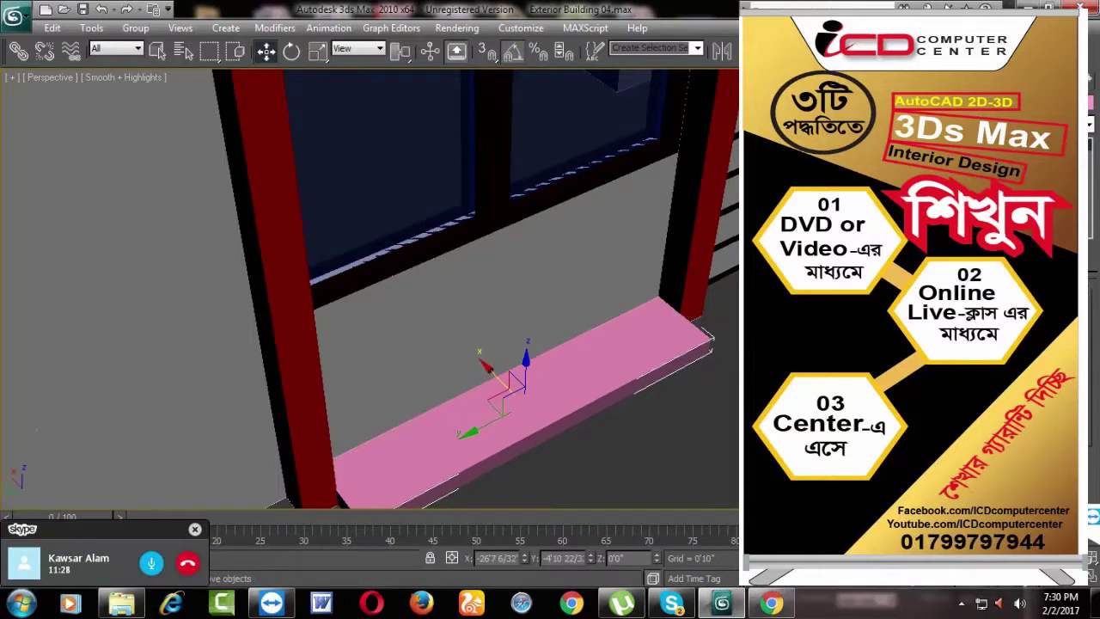
scroll(702, 322, "down", 2)
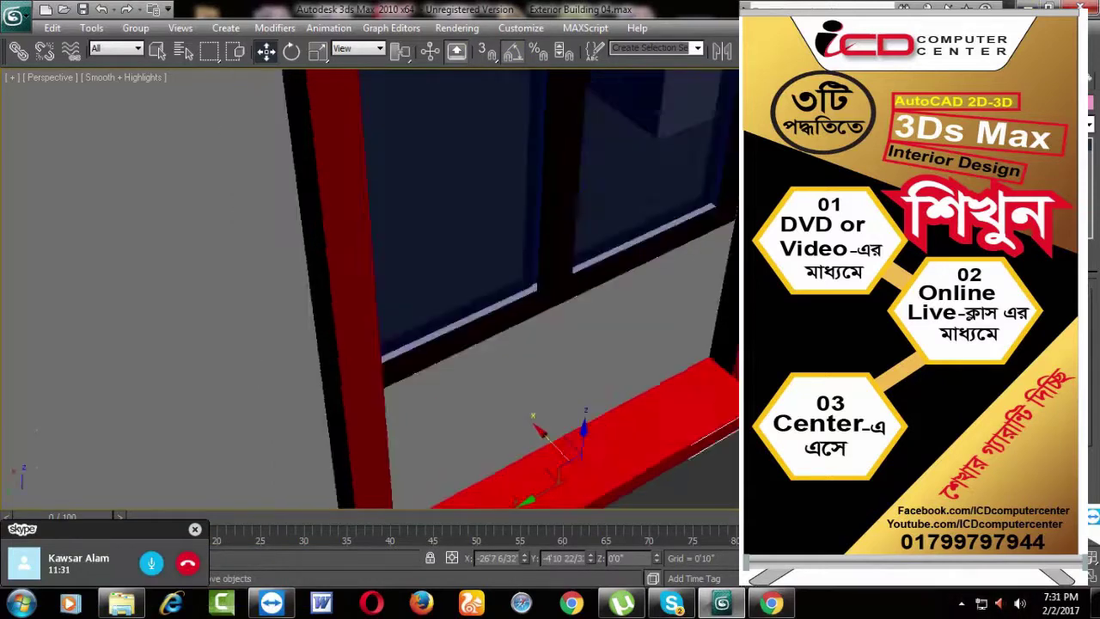
scroll(702, 322, "down", 5)
scroll(653, 320, "up", 4)
scroll(601, 309, "up", 4)
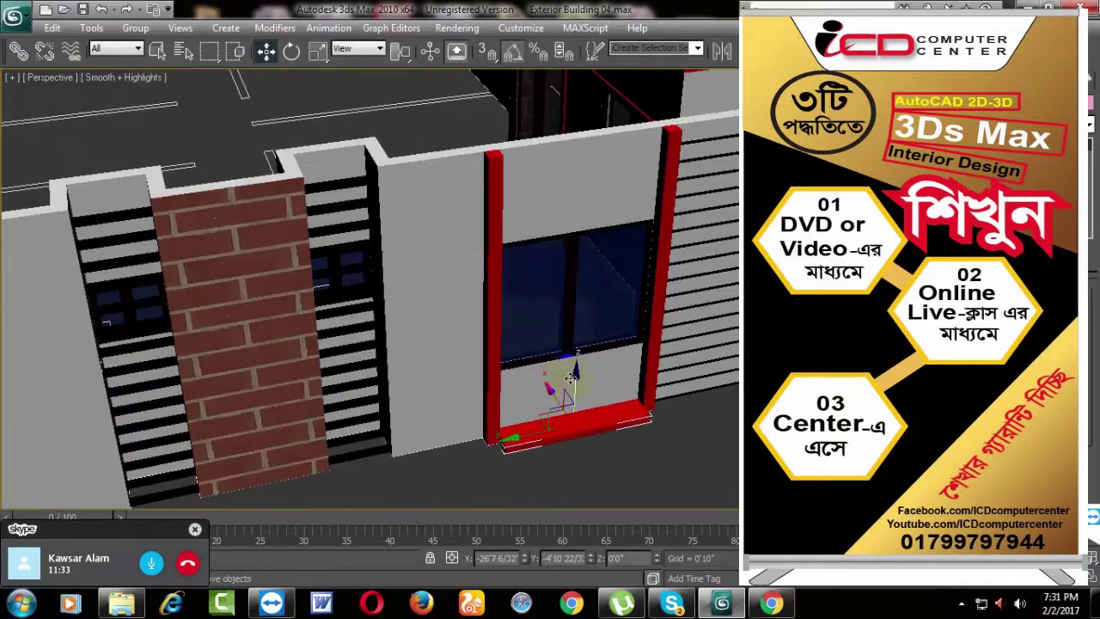
Step: Move the red sill up along Z to the top of the window opening
left_click_drag(576, 267, 574, 196)
mouse_move(574, 196)
middle_mouse_down("alt")
mouse_move(580, 232)
mouse_move(568, 169)
mouse_move(628, 189)
mouse_move(628, 307)
mouse_move(675, 340)
middle_mouse_up("alt")
scroll(675, 340, "up", 3)
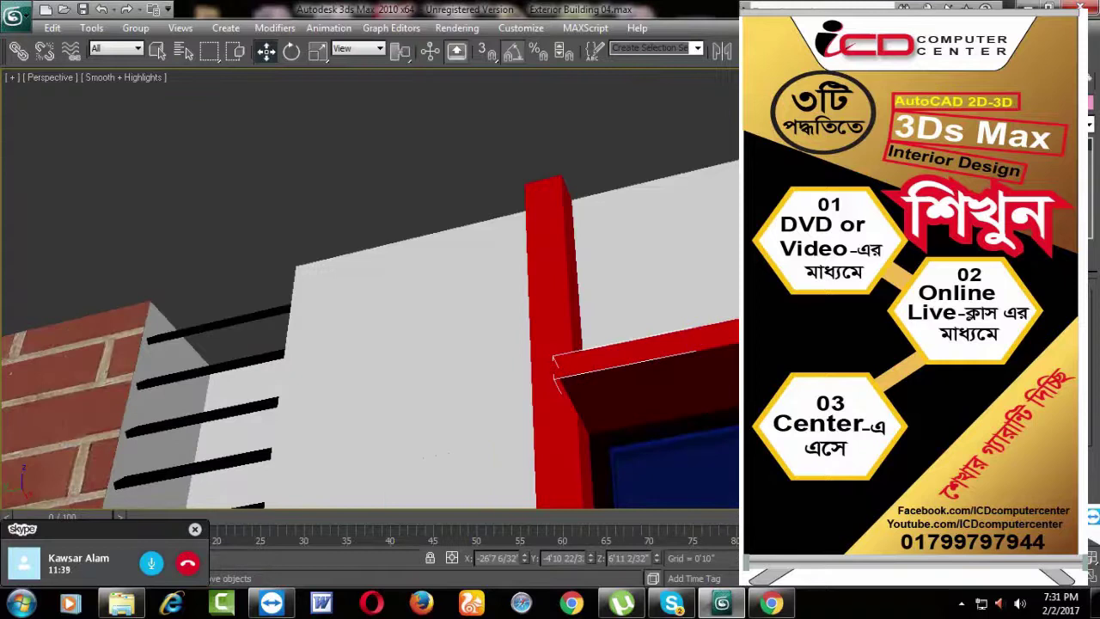
scroll(555, 426, "down", 5)
scroll(554, 426, "down", 3)
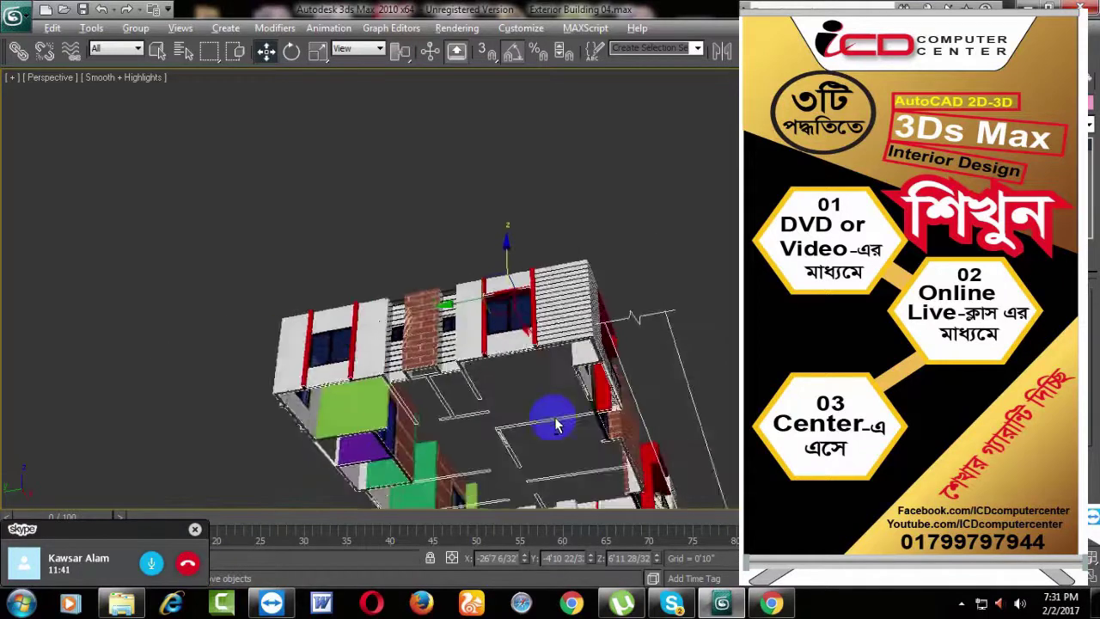
mouse_move(554, 426)
middle_mouse_down("alt")
mouse_move(622, 498)
mouse_move(658, 422)
middle_mouse_up("alt")
scroll(658, 422, "up", 2)
scroll(658, 422, "up", 2)
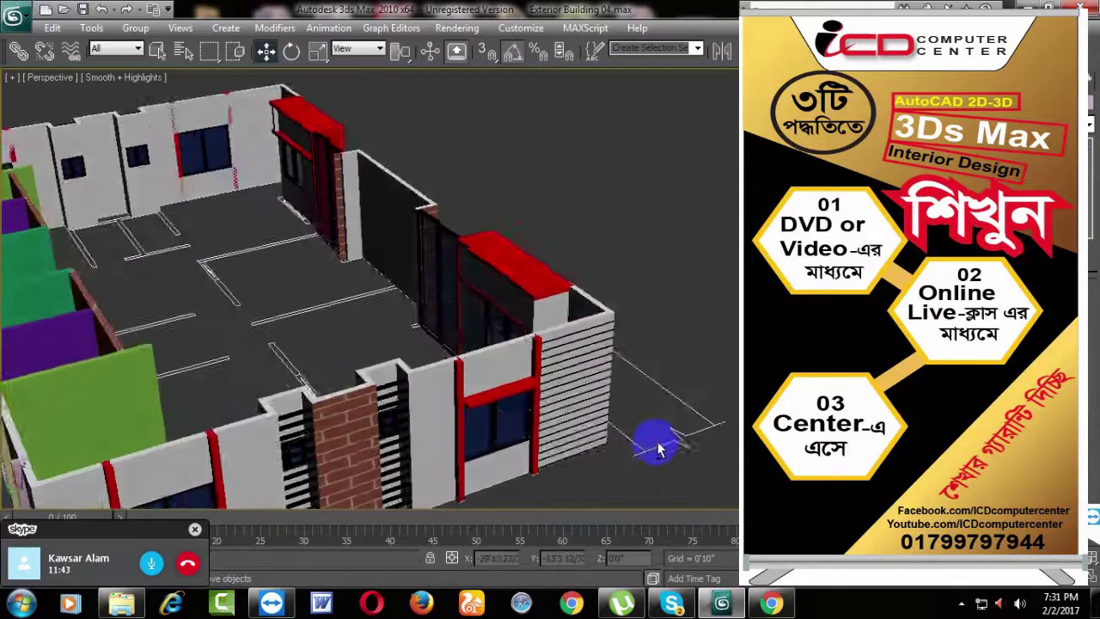
scroll(659, 448, "up", 3)
Step: Select the red beam and window frame, checking their placement from above
left_click(540, 266)
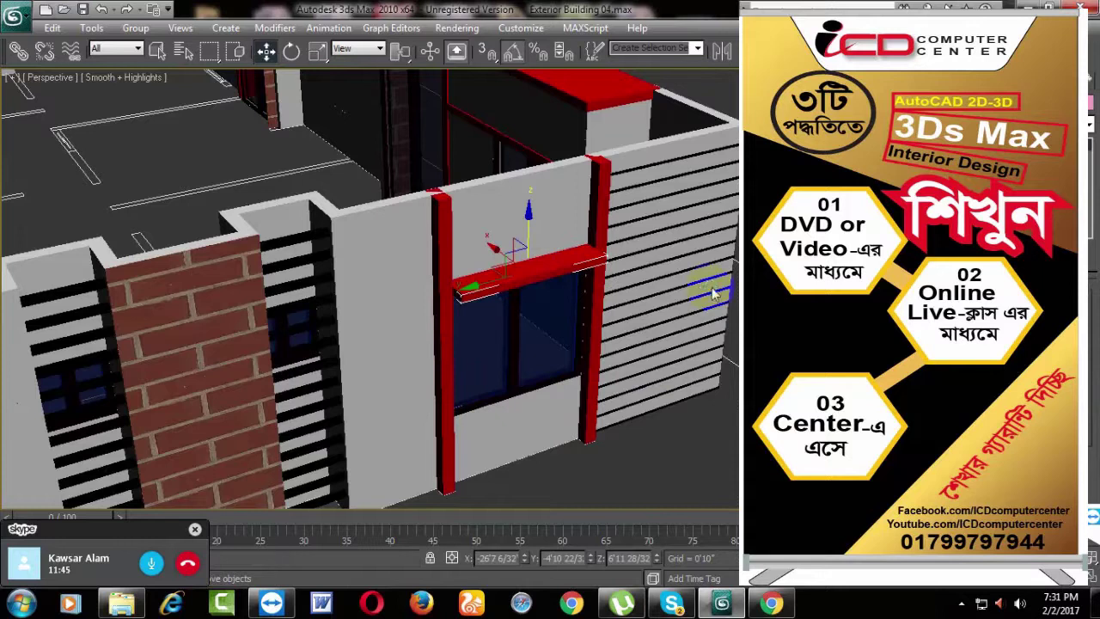
left_click(591, 196)
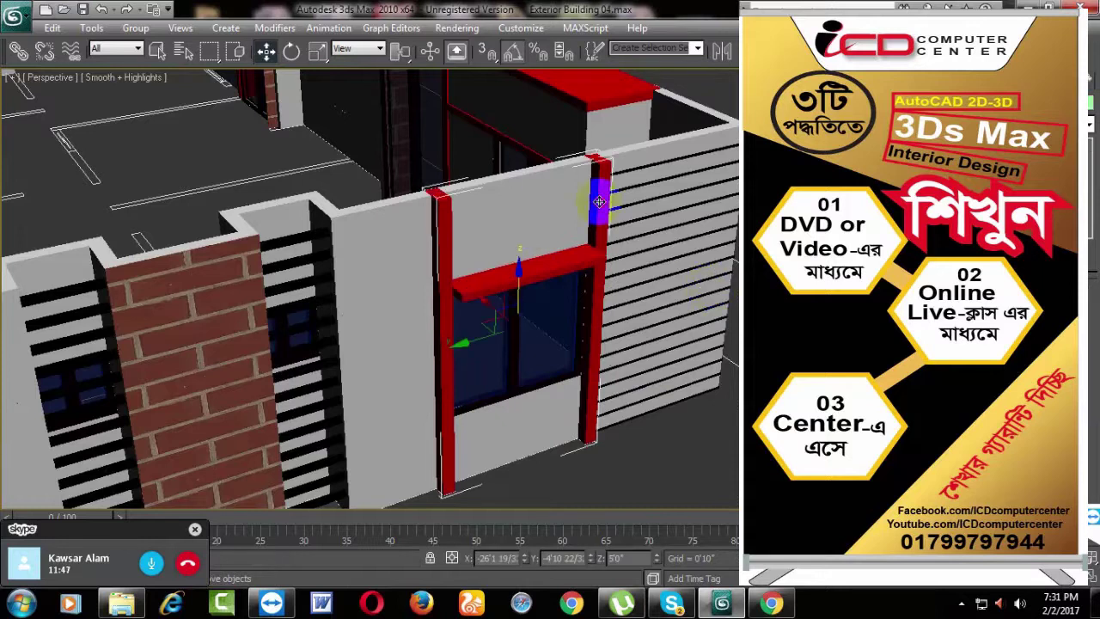
scroll(580, 318, "down", 2)
scroll(580, 318, "up", 2)
scroll(576, 308, "up", 2)
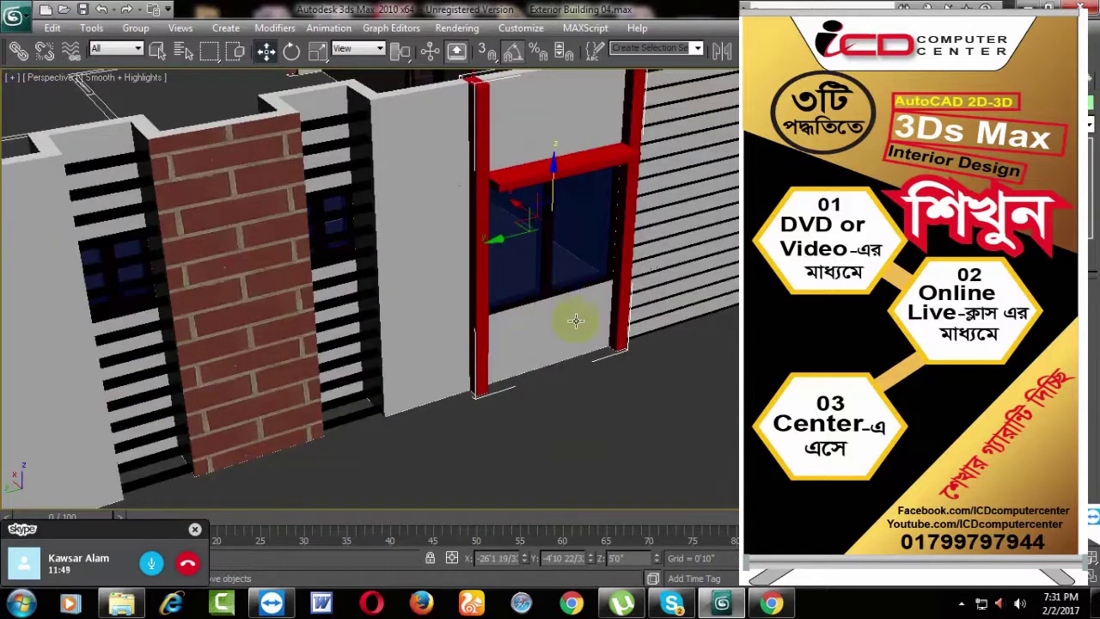
mouse_move(575, 327)
middle_mouse_down("alt")
mouse_move(595, 357)
mouse_move(644, 376)
middle_mouse_up("alt")
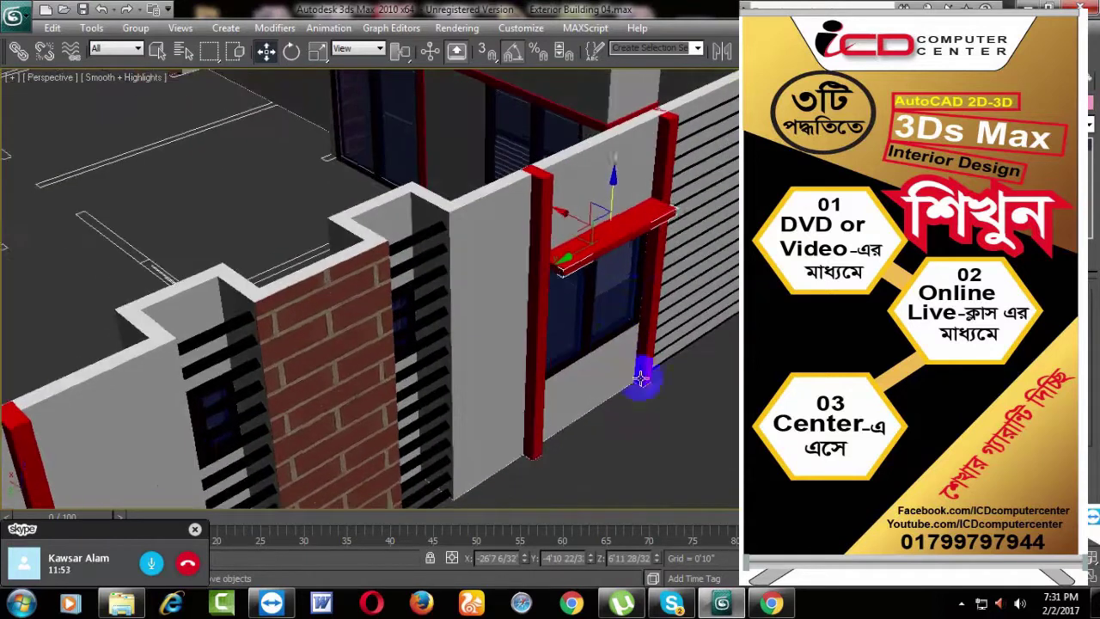
mouse_move(610, 233)
middle_mouse_down("alt")
mouse_move(658, 387)
mouse_move(712, 270)
mouse_move(734, 335)
middle_mouse_up("alt")
scroll(712, 270, "down", 5)
middle_click_drag(516, 307, 663, 400, "alt")
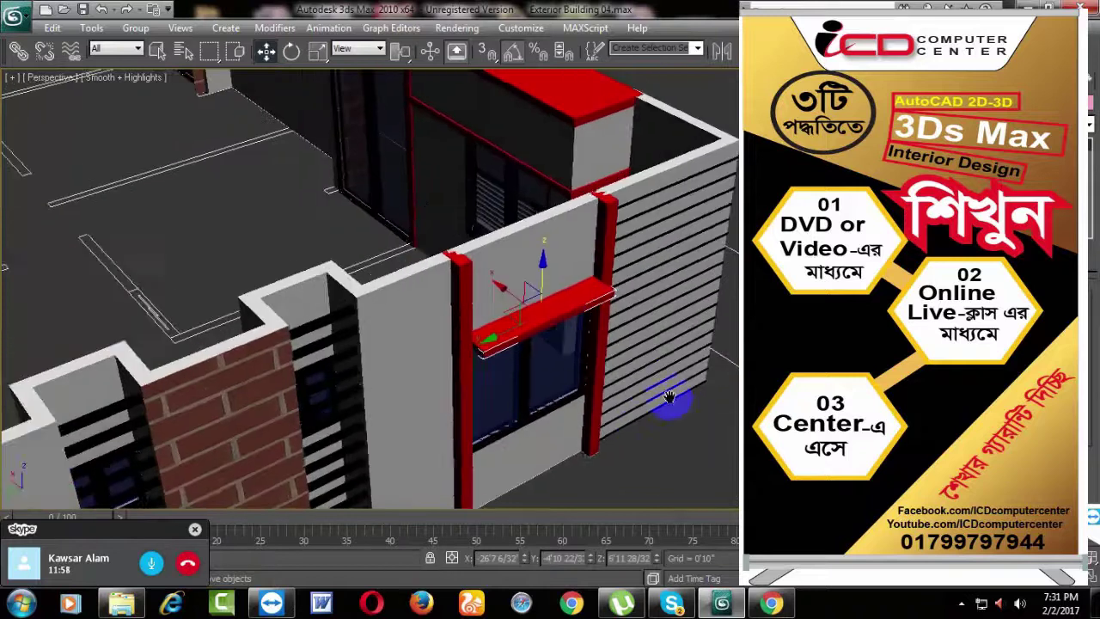
scroll(692, 376, "up", 10)
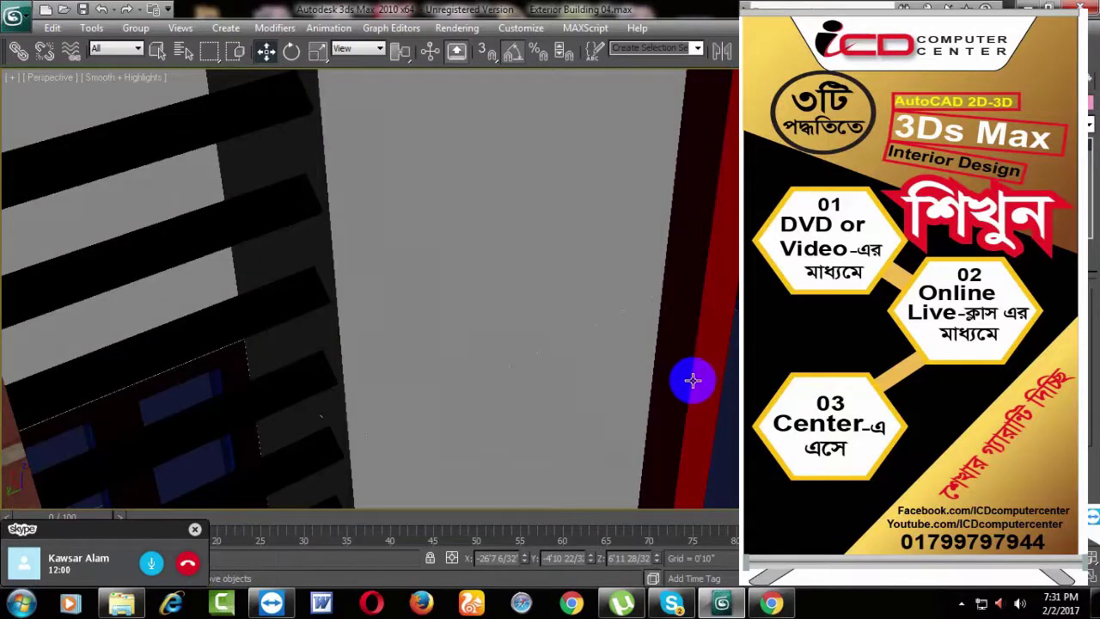
scroll(693, 381, "down", 8)
scroll(694, 400, "up", 4)
Step: Reselect the red beam above the window from a higher angle over the facade
left_click(485, 309)
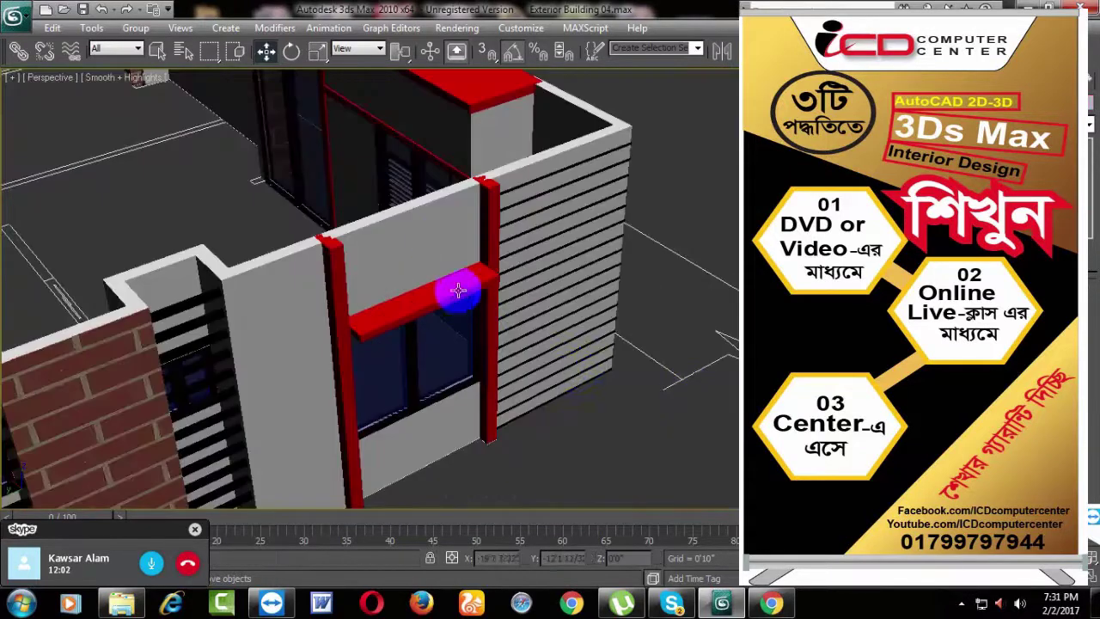
mouse_move(455, 290)
middle_mouse_down("alt")
mouse_move(573, 386)
mouse_move(709, 249)
middle_mouse_up("alt")
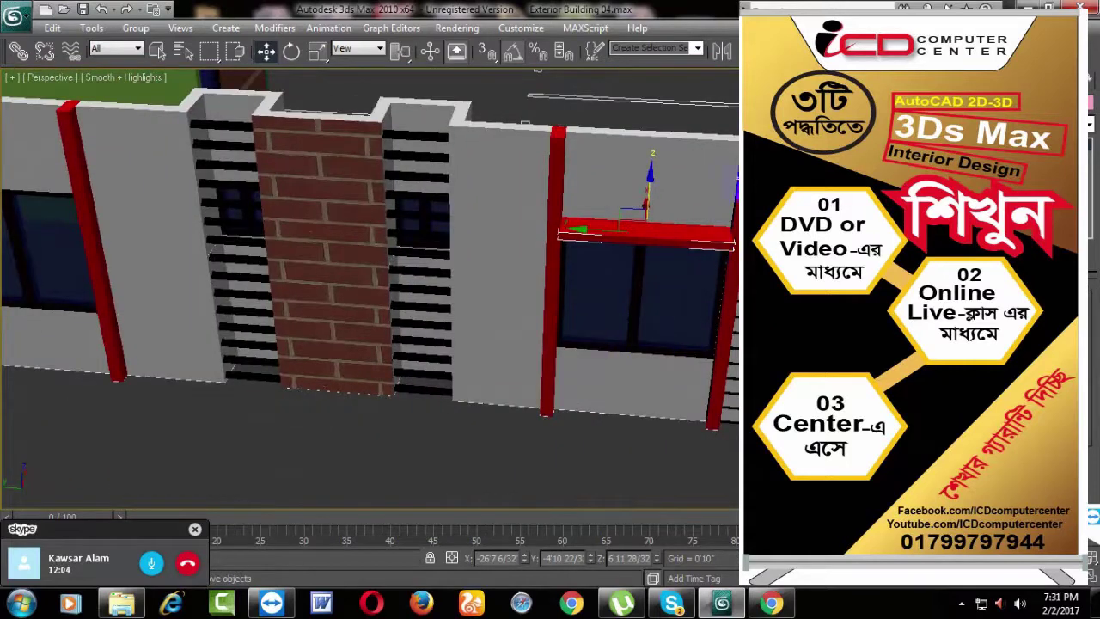
scroll(653, 275, "down", 6)
scroll(624, 314, "up", 6)
left_click(624, 314)
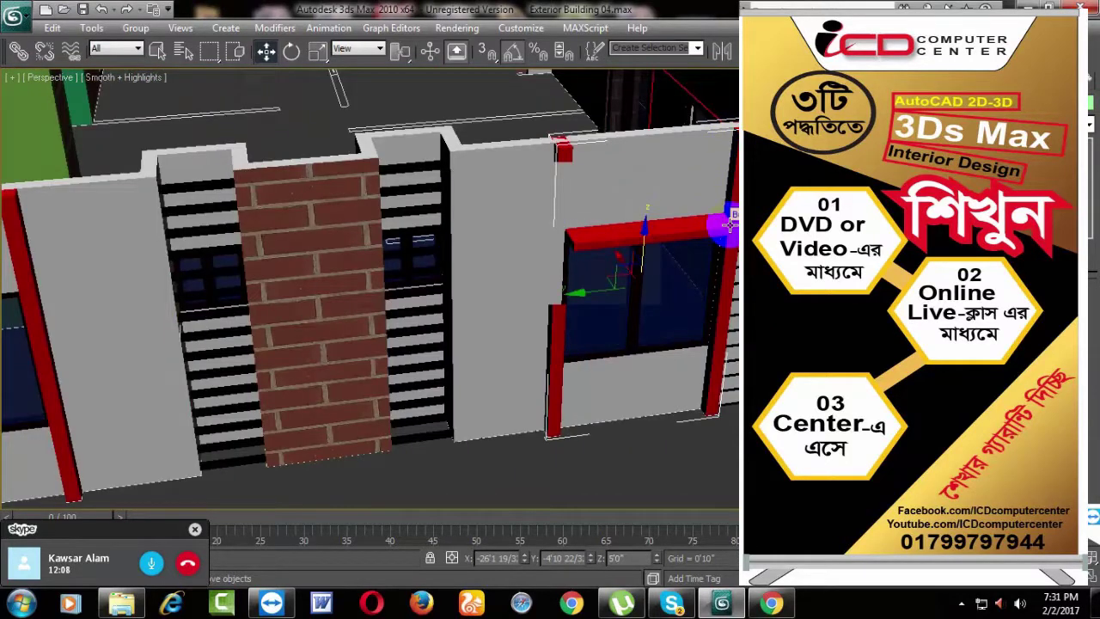
middle_click_drag(671, 409, 699, 393, "alt")
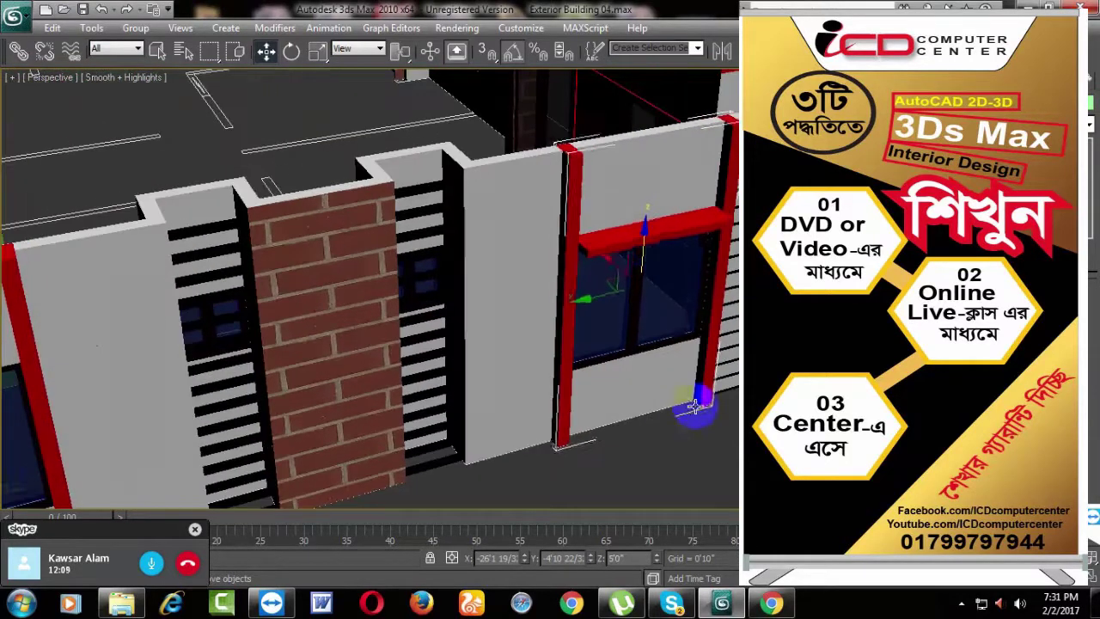
left_click(669, 232)
Step: Region-select the top beam and lower it along Z onto the window top
scroll(705, 249, "down", 6)
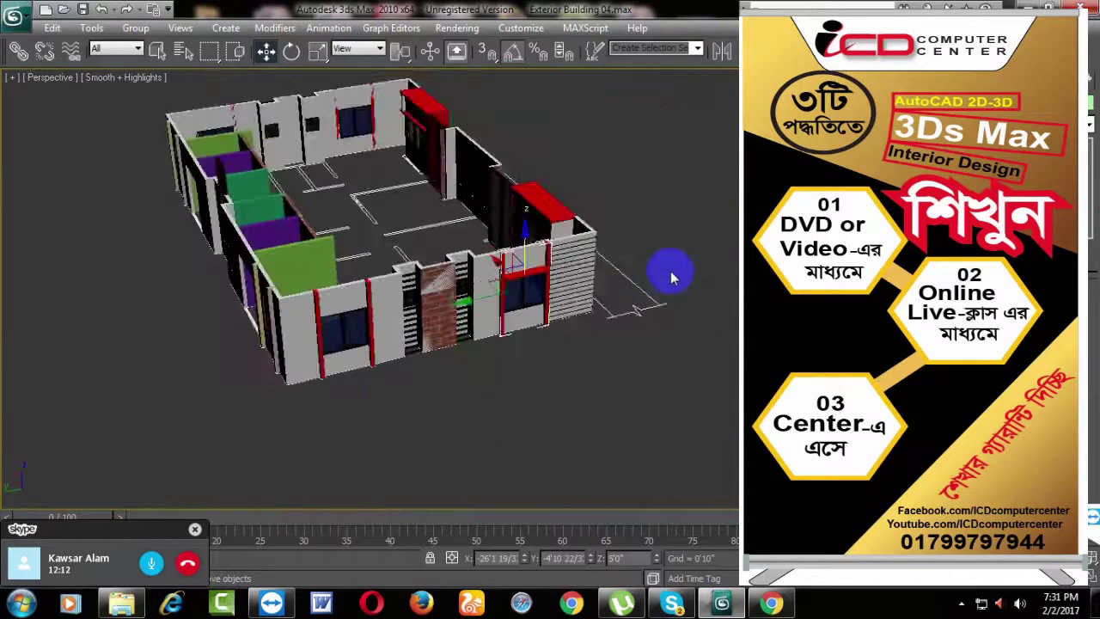
scroll(672, 277, "up", 5)
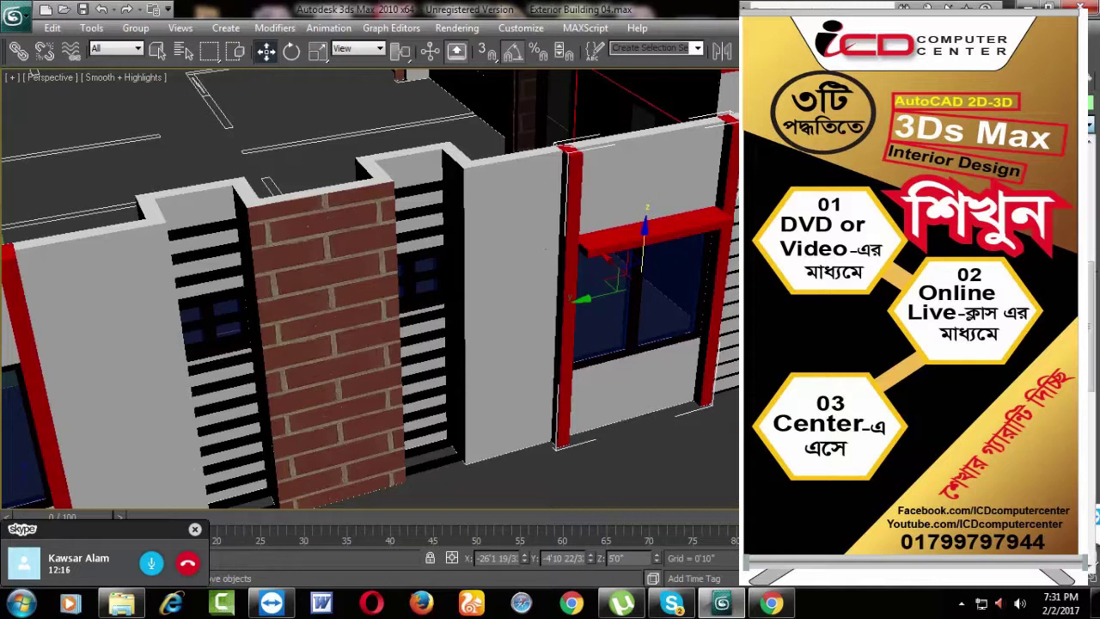
left_click_drag(504, 118, 738, 194)
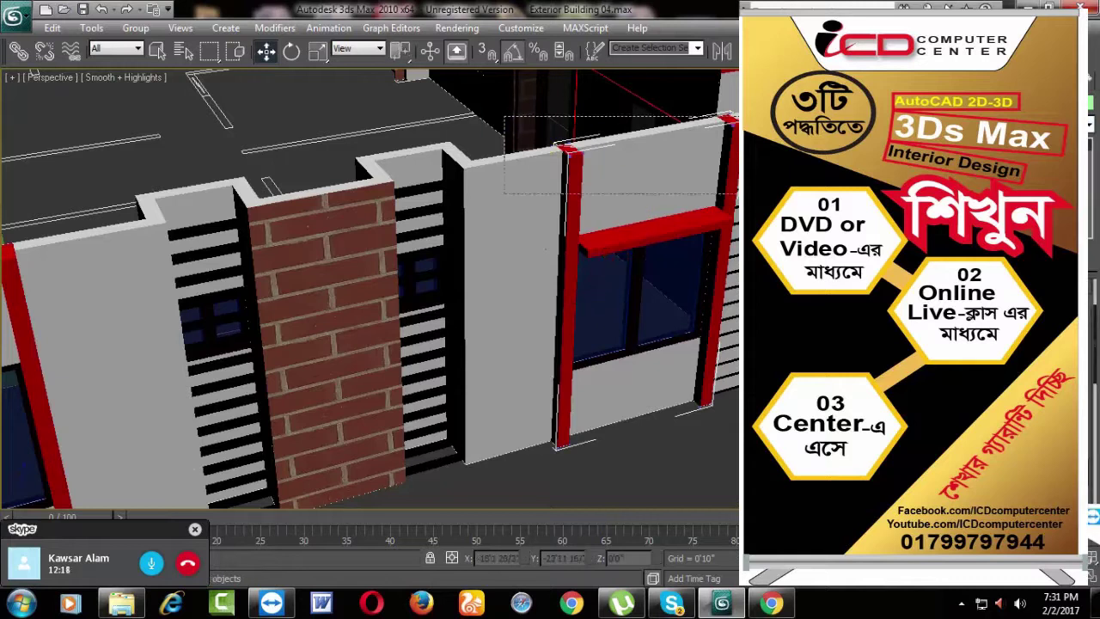
left_click_drag(728, 86, 733, 154)
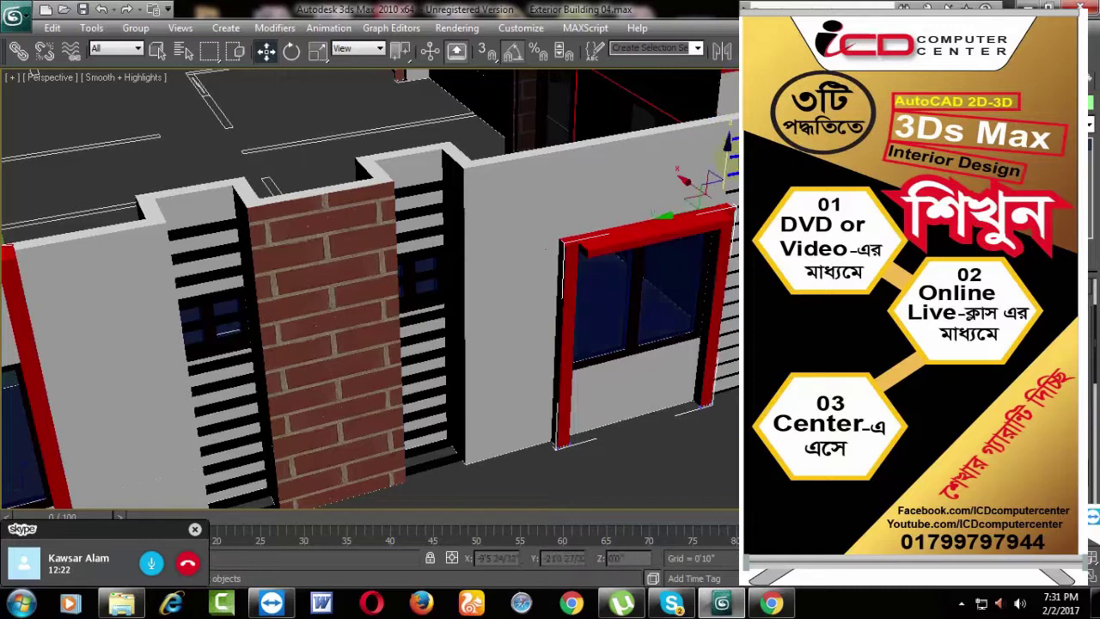
scroll(596, 314, "down", 5)
mouse_move(595, 315)
middle_mouse_down("alt")
mouse_move(731, 386)
mouse_move(575, 396)
middle_mouse_up("alt")
scroll(727, 337, "up", 6)
Step: Raise the left red window post along Z so it rises above the lintel
scroll(688, 393, "down", 2)
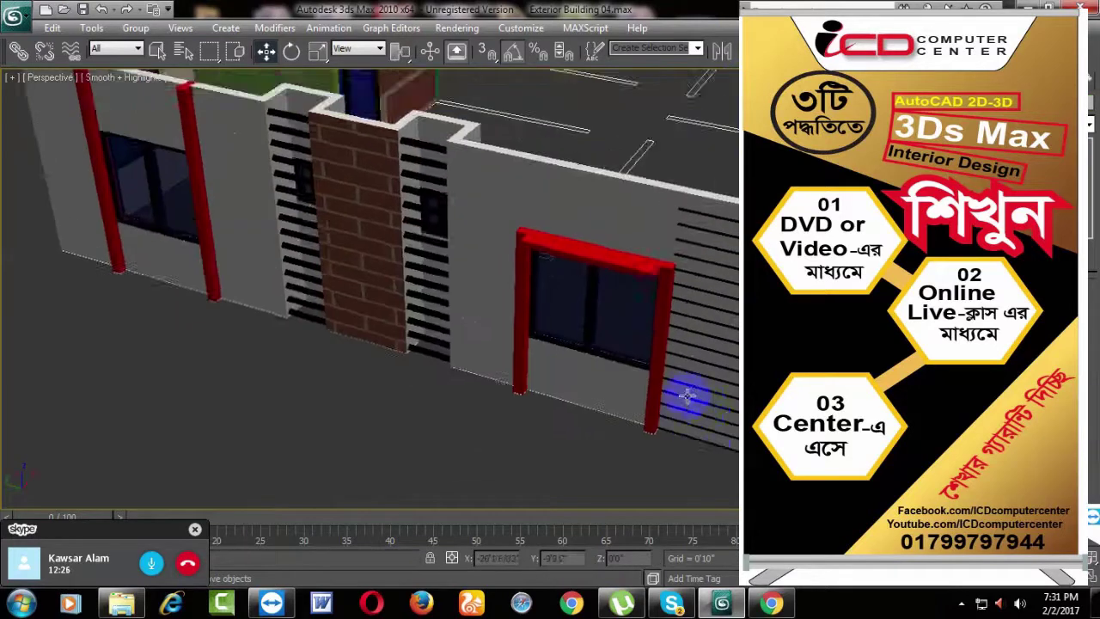
scroll(653, 361, "up", 2)
scroll(719, 359, "up", 2)
scroll(731, 365, "up", 2)
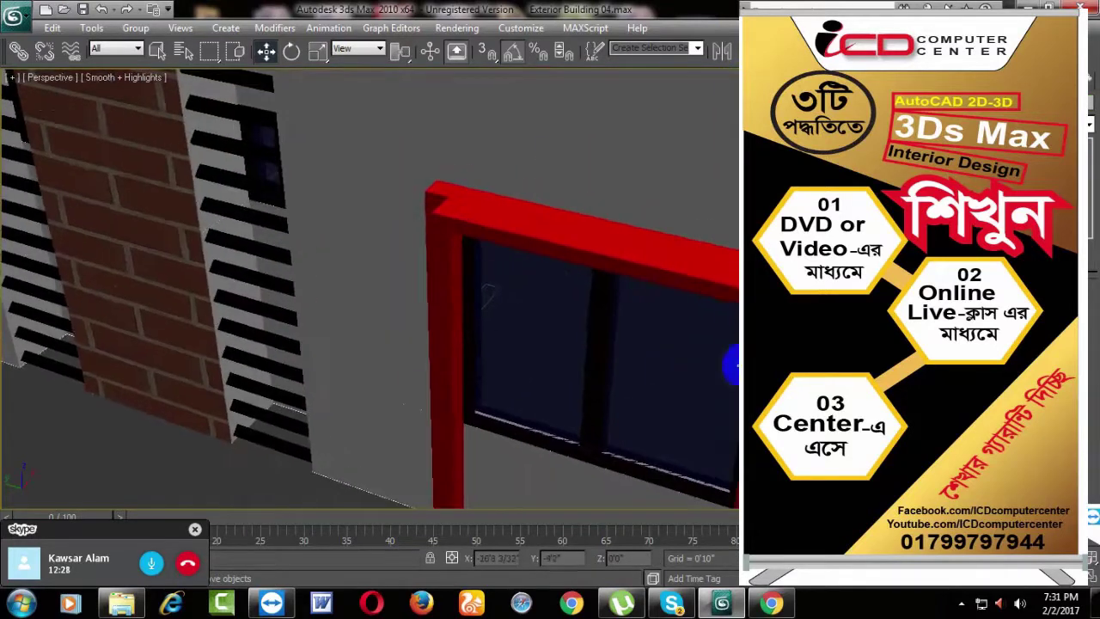
scroll(485, 292, "down", 1)
scroll(533, 326, "down", 3)
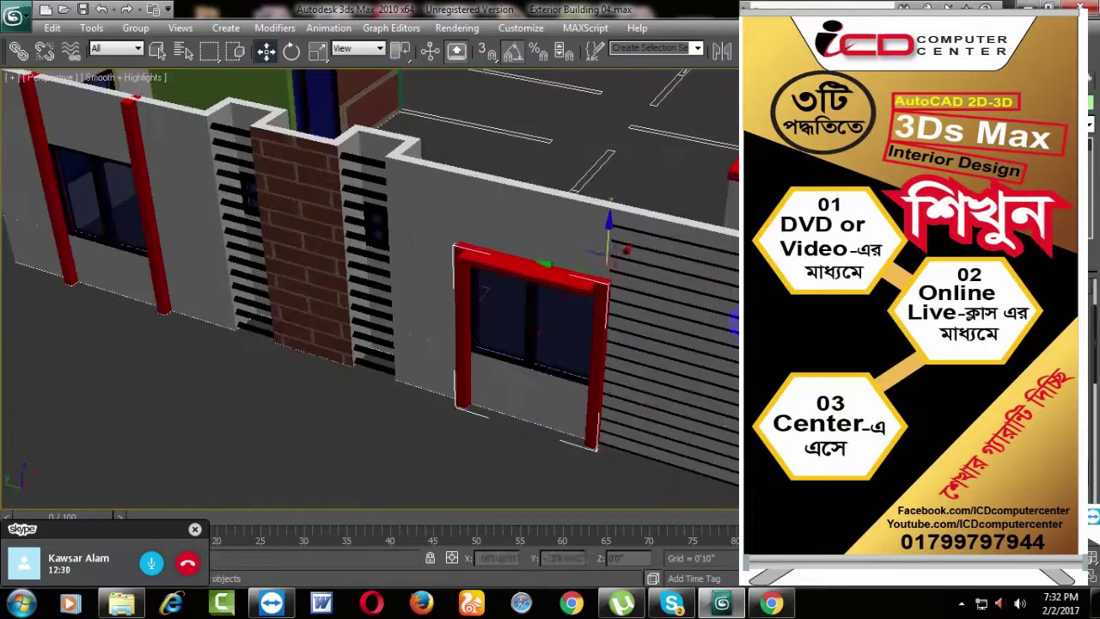
scroll(651, 355, "up", 1)
scroll(650, 355, "up", 3)
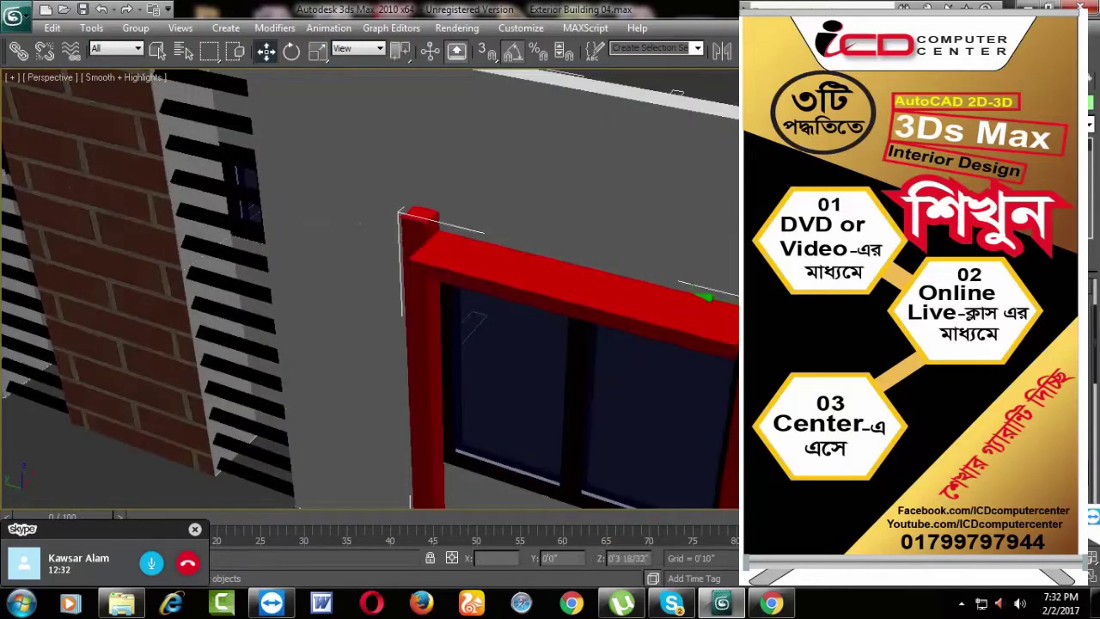
left_click_drag(703, 297, 703, 249)
scroll(516, 327, "down", 3)
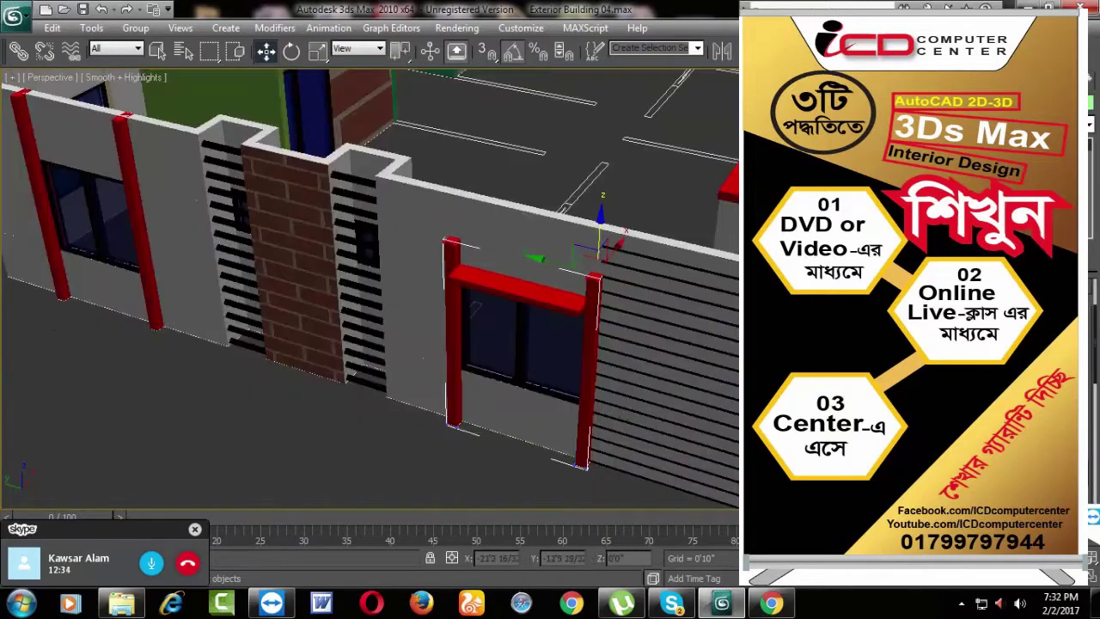
mouse_move(720, 446)
middle_mouse_down("alt")
mouse_move(720, 378)
mouse_move(721, 429)
middle_mouse_up("alt")
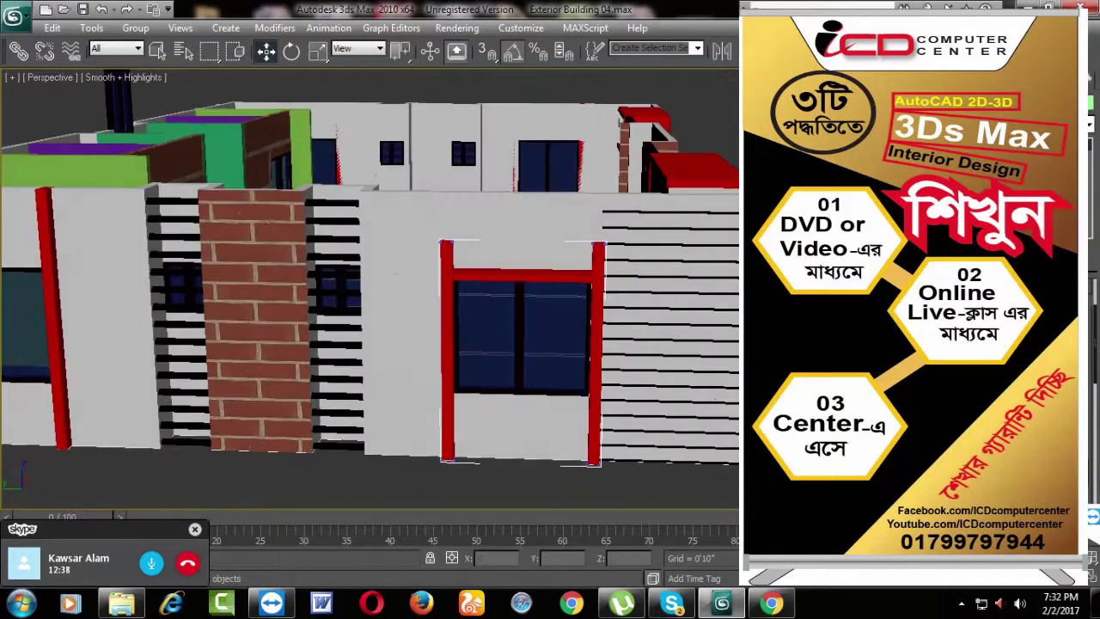
left_click(401, 445)
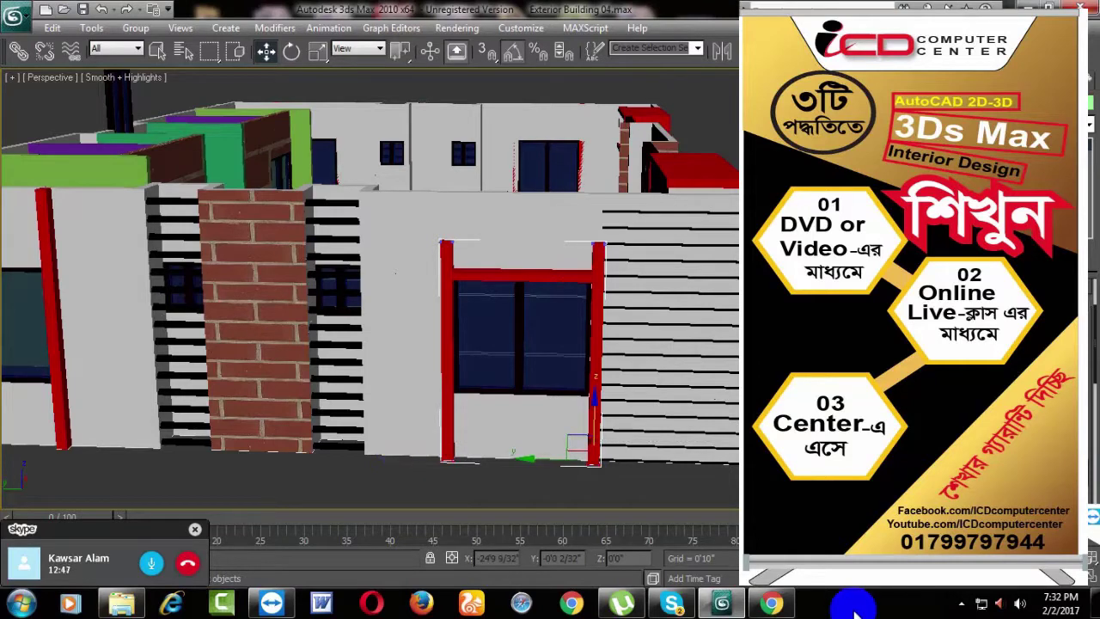
Step: Hang up the current Skype call, call the same contact again, and return to 3ds Max
left_click(672, 603)
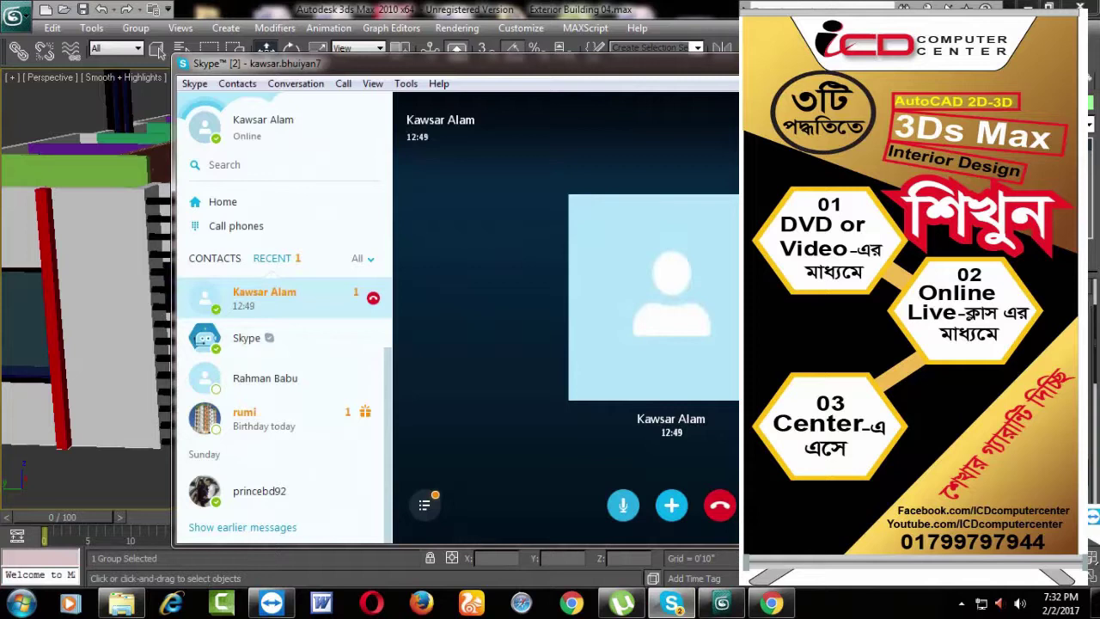
left_click(717, 507)
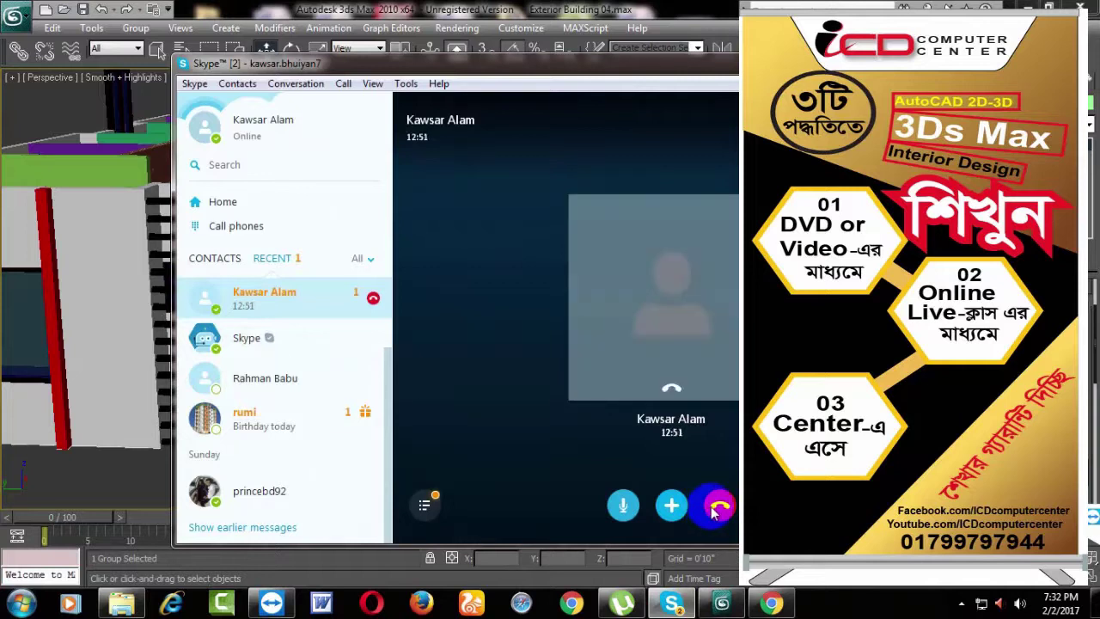
left_click(692, 129)
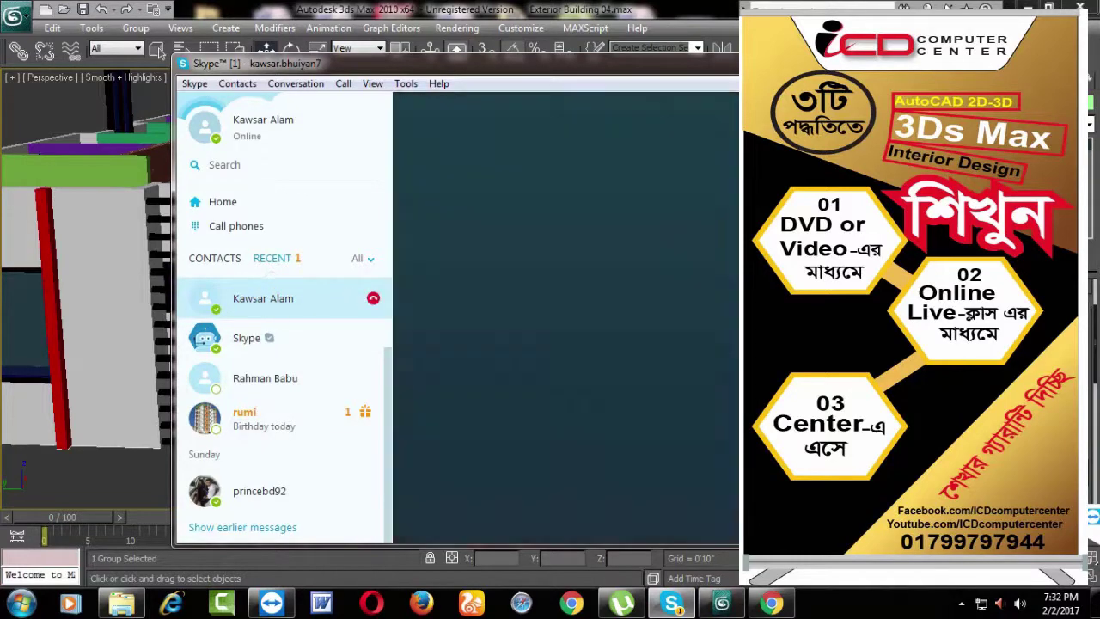
key("alt+Tab")
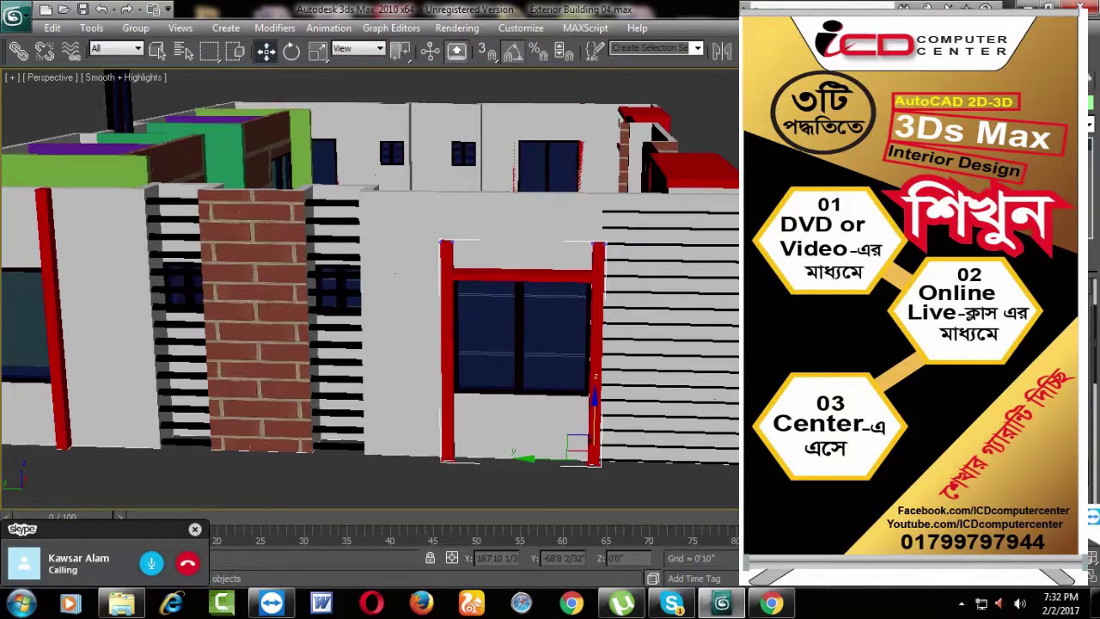
Step: Select the right red-framed window group and orbit around the building to inspect it
left_click(461, 280)
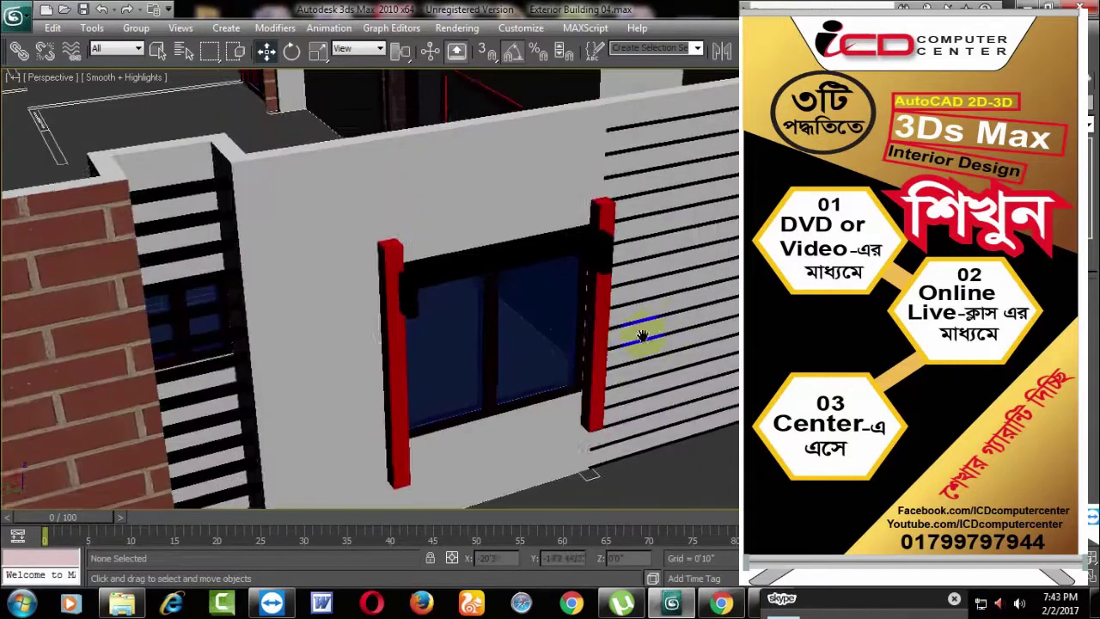
middle_click_drag(644, 335, 530, 283, "alt")
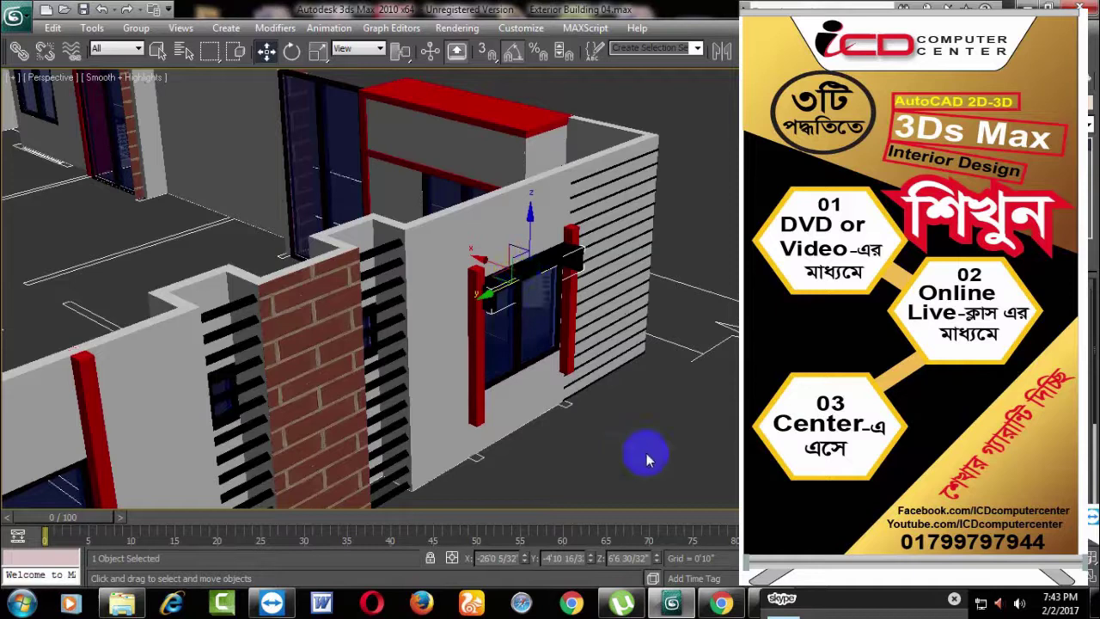
scroll(644, 452, "up", 2)
left_click(570, 388)
scroll(572, 367, "up", 2)
scroll(572, 367, "down", 5)
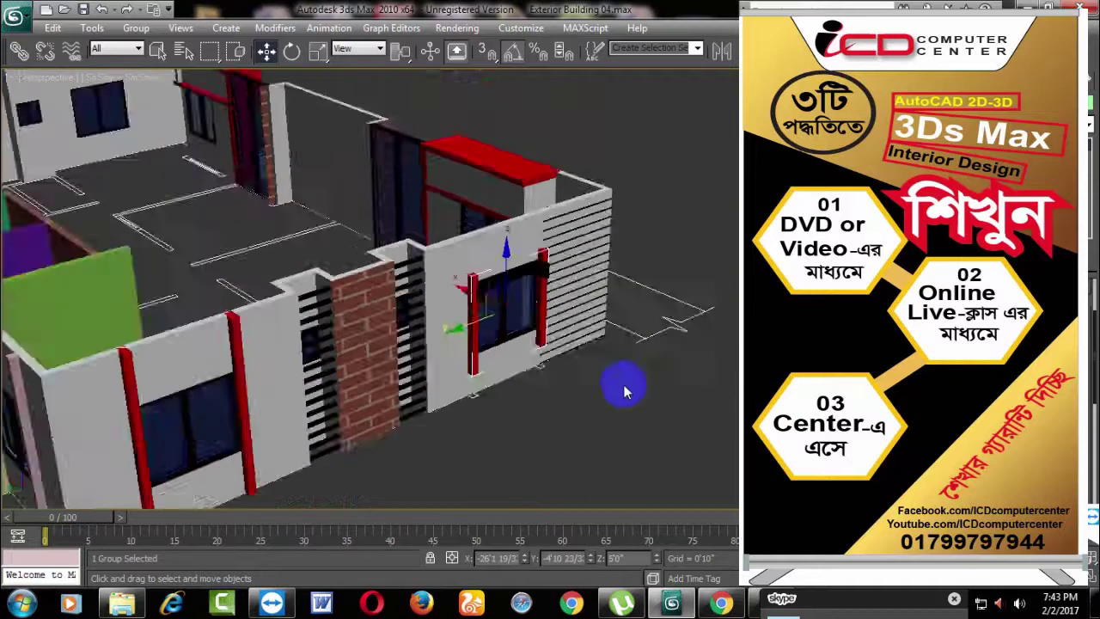
mouse_move(624, 381)
middle_mouse_down("alt")
mouse_move(559, 397)
mouse_move(489, 393)
mouse_move(573, 400)
middle_mouse_up("alt")
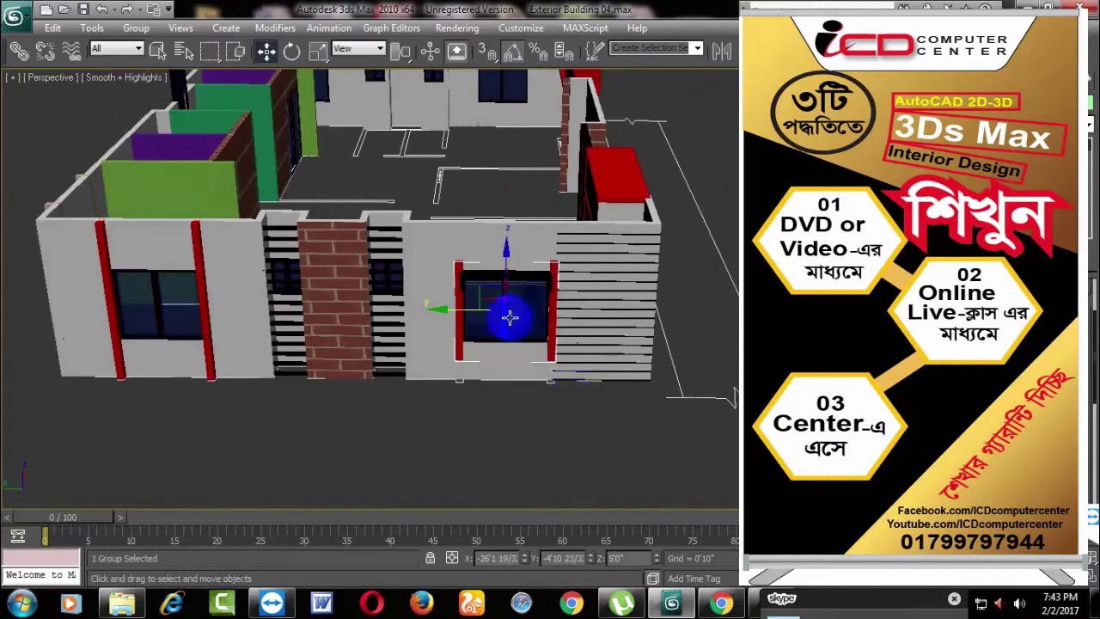
mouse_move(508, 315)
middle_mouse_down("alt")
mouse_move(530, 407)
mouse_move(576, 418)
middle_mouse_up("alt")
left_click(577, 418)
mouse_move(389, 365)
middle_mouse_down("alt")
mouse_move(410, 311)
mouse_move(535, 380)
mouse_move(726, 452)
mouse_move(619, 386)
mouse_move(684, 373)
middle_mouse_up("alt")
Step: Reselect the right window group and lower it slightly in the front wall
left_click(621, 267)
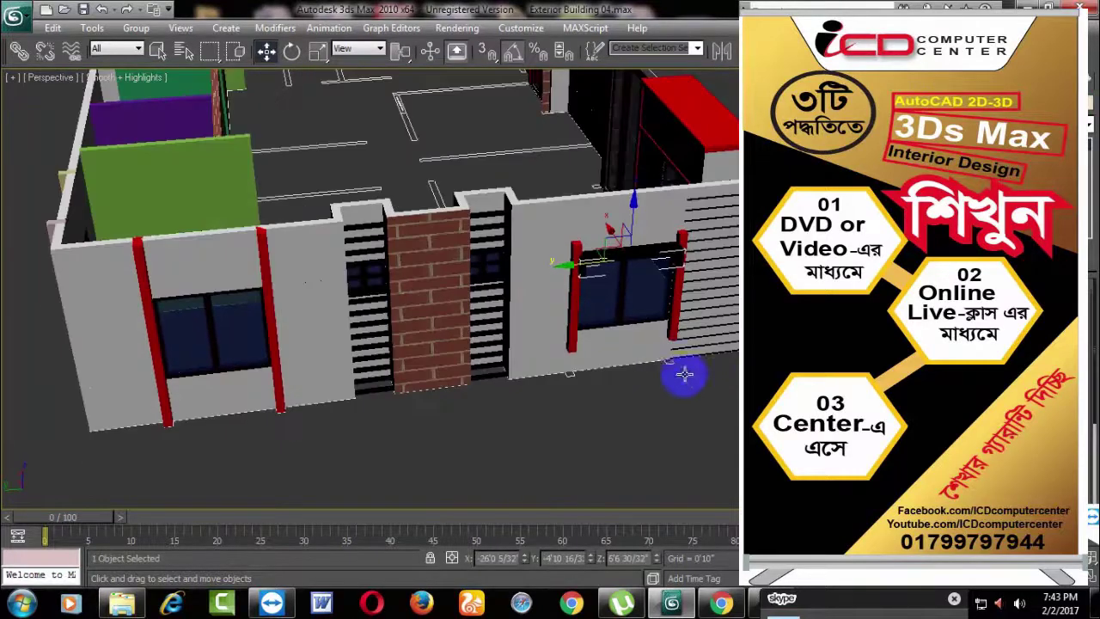
left_click(670, 275)
scroll(483, 297, "up", 5)
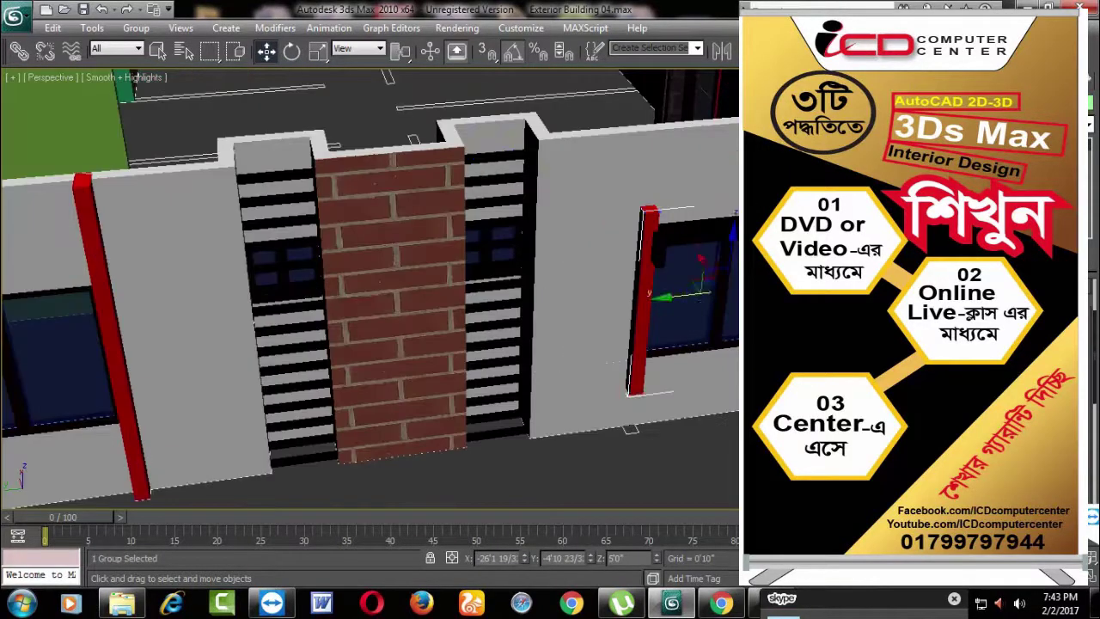
scroll(430, 258, "up", 5)
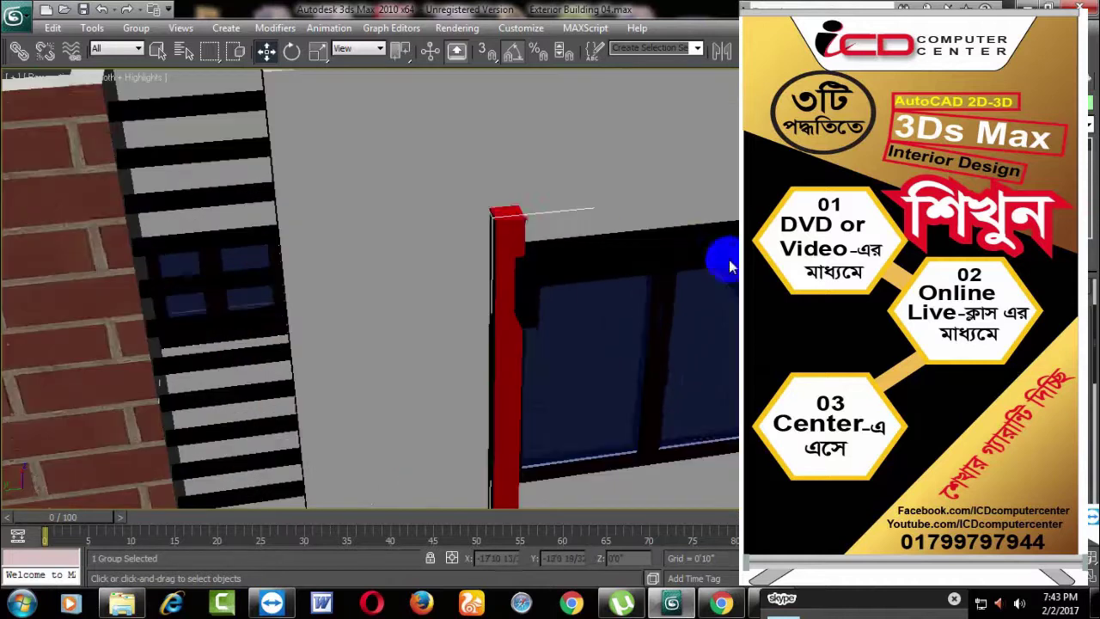
left_click_drag(505, 258, 506, 288)
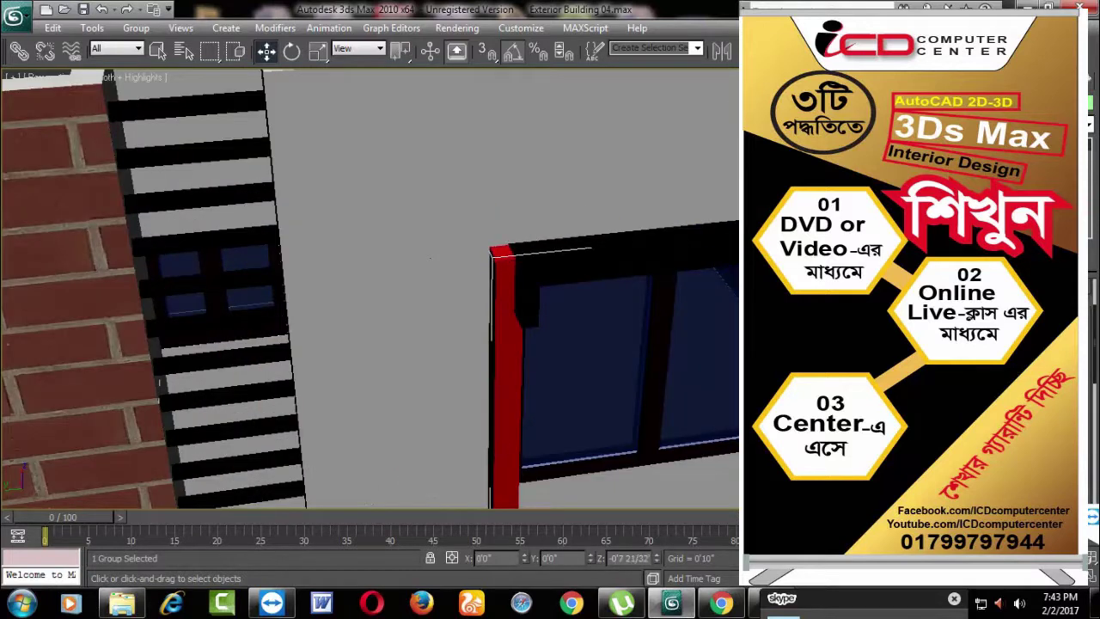
Step: Shift the window group slightly sideways, then reselect it and review the whole building
middle_click_drag(430, 257, 533, 262, "alt")
scroll(482, 262, "down", 3)
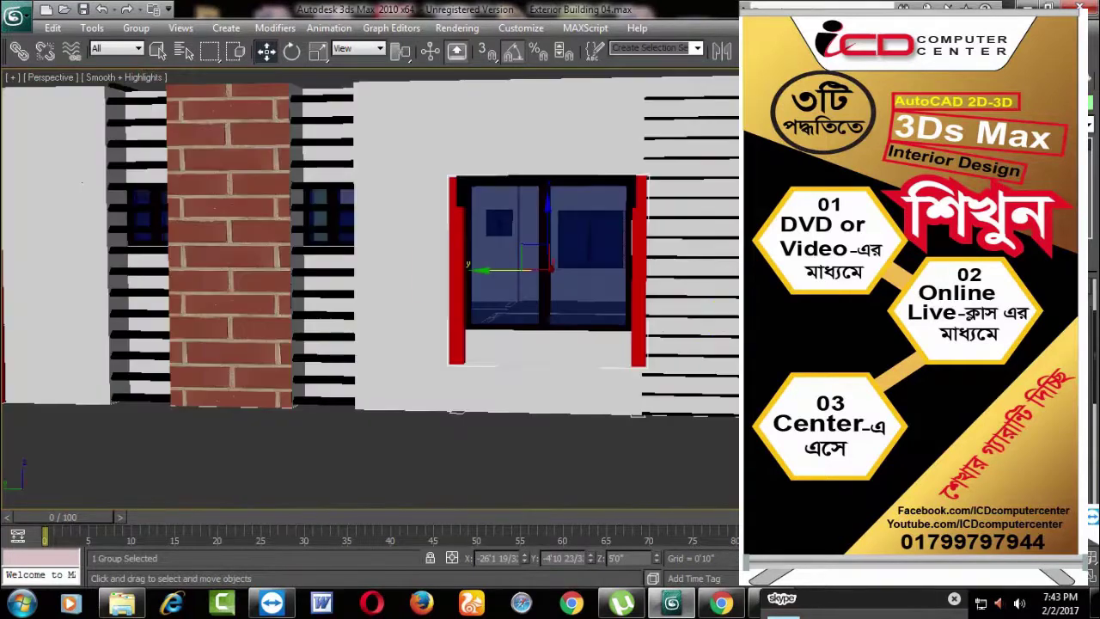
scroll(676, 363, "up", 3)
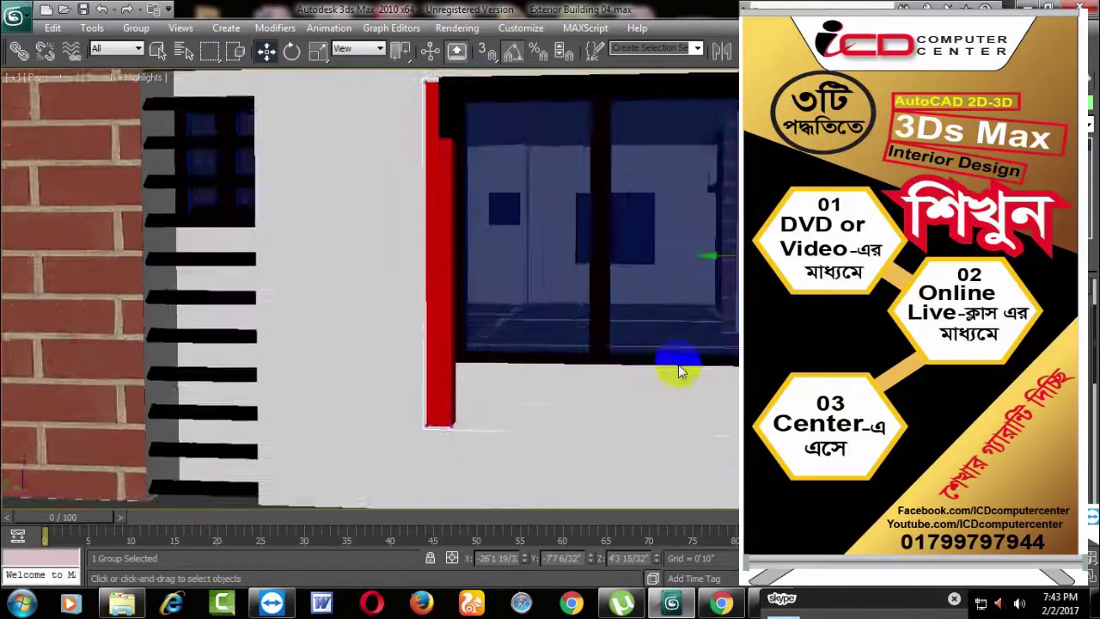
scroll(636, 337, "up", 2)
left_click_drag(653, 292, 664, 290)
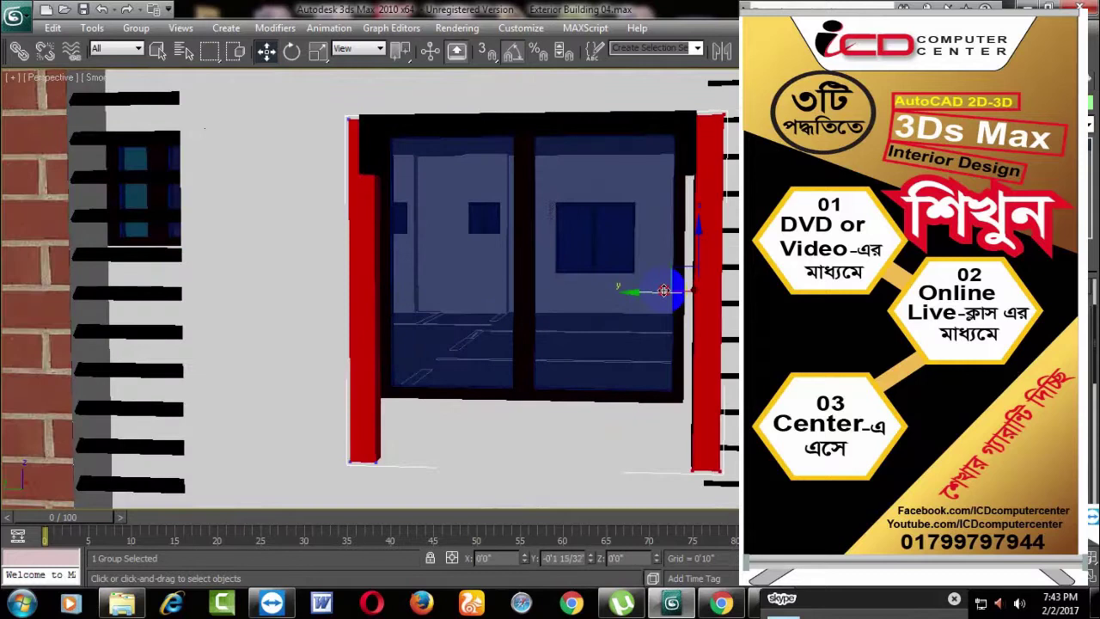
left_click_drag(278, 98, 482, 538)
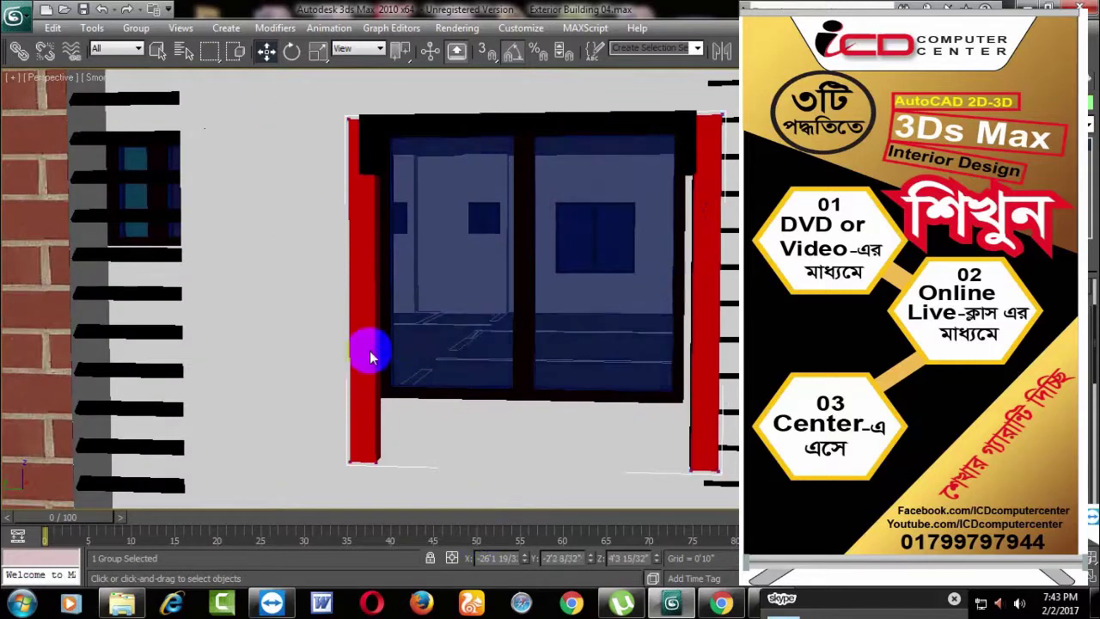
middle_click_drag(430, 435, 474, 435)
left_click_drag(381, 300, 376, 301)
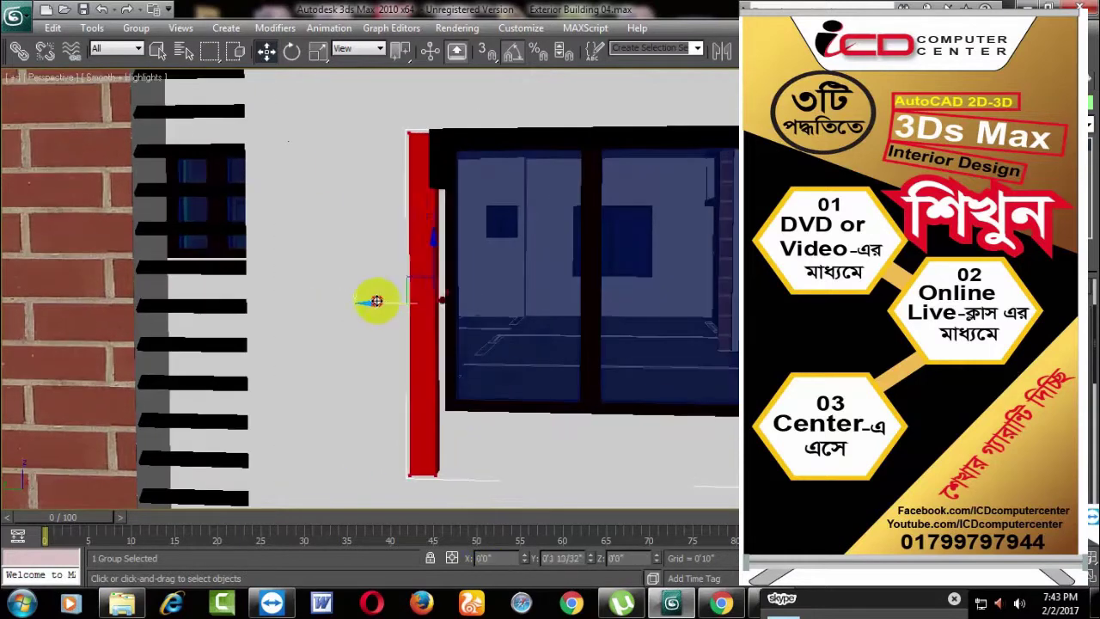
left_click(576, 332)
scroll(658, 319, "down", 6)
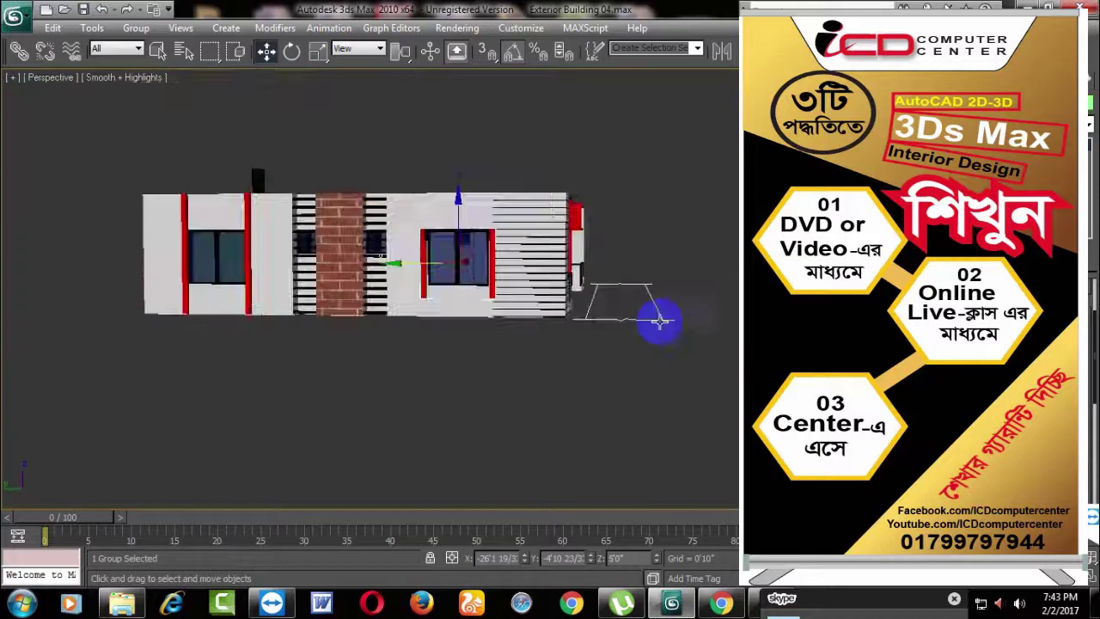
mouse_move(658, 319)
middle_mouse_down("alt")
mouse_move(599, 402)
mouse_move(536, 381)
mouse_move(570, 376)
mouse_move(508, 380)
mouse_move(564, 368)
mouse_move(521, 367)
middle_mouse_up("alt")
left_click(599, 402)
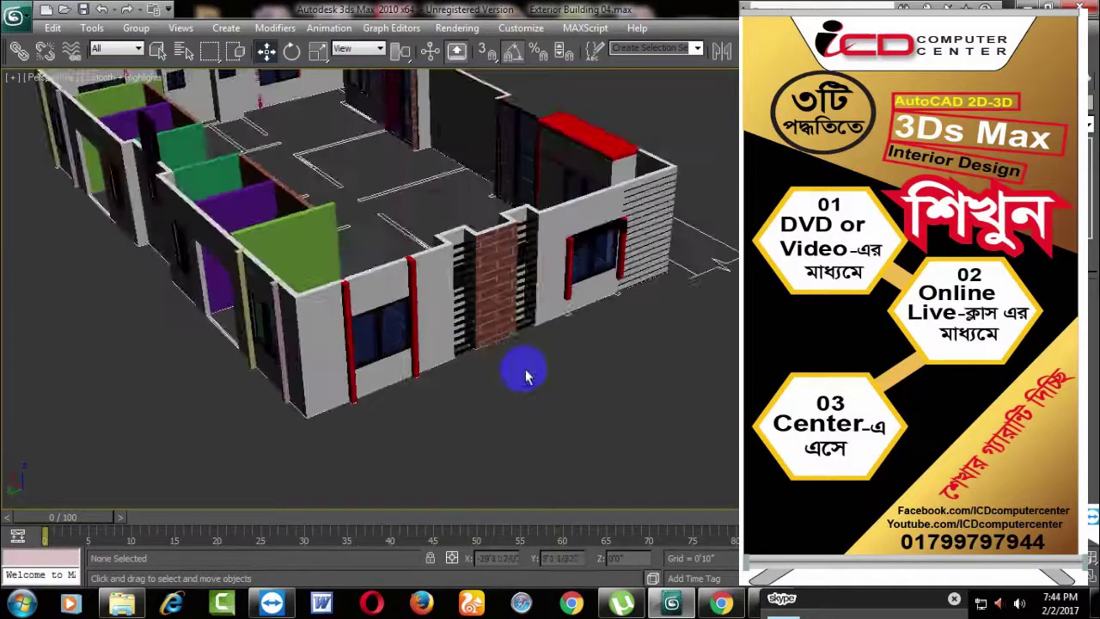
Step: Copy the red frame from the right window onto the plain front window
scroll(521, 368, "up", 3)
left_click(367, 312)
left_click(658, 238)
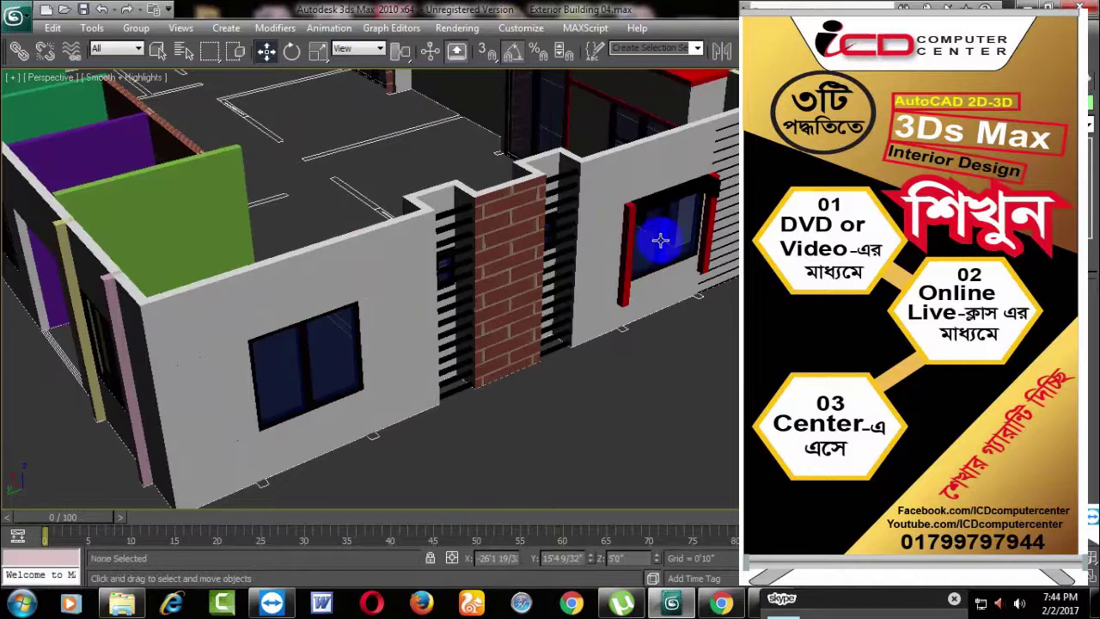
left_click(627, 243, "ctrl")
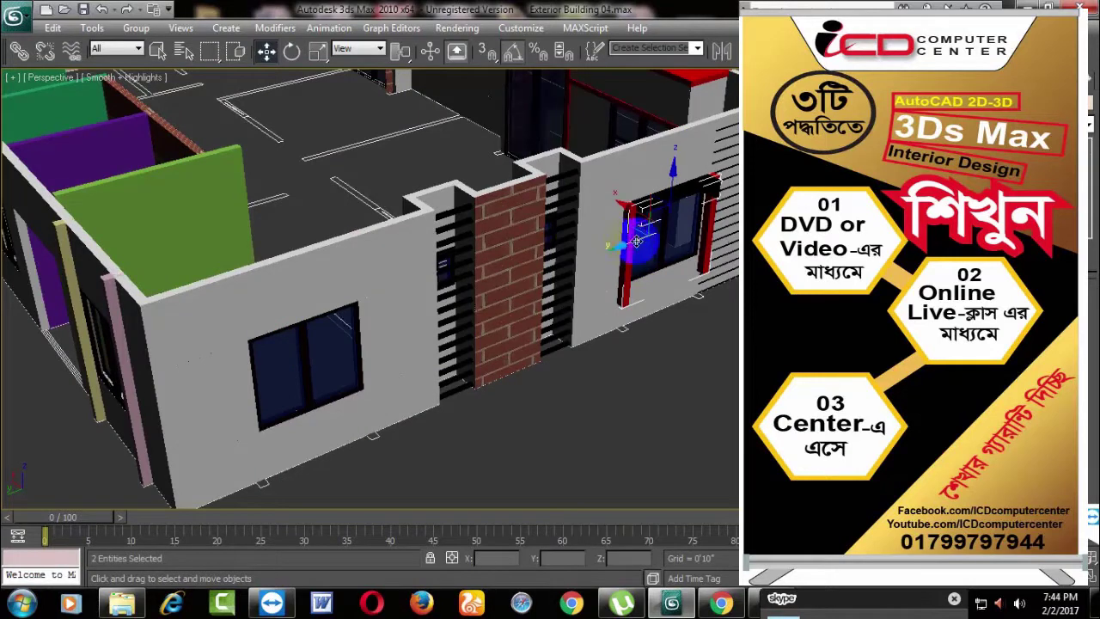
mouse_move(627, 243)
left_mouse_down("shift")
mouse_move(274, 321)
mouse_move(359, 329)
left_mouse_up("shift")
left_click(550, 370)
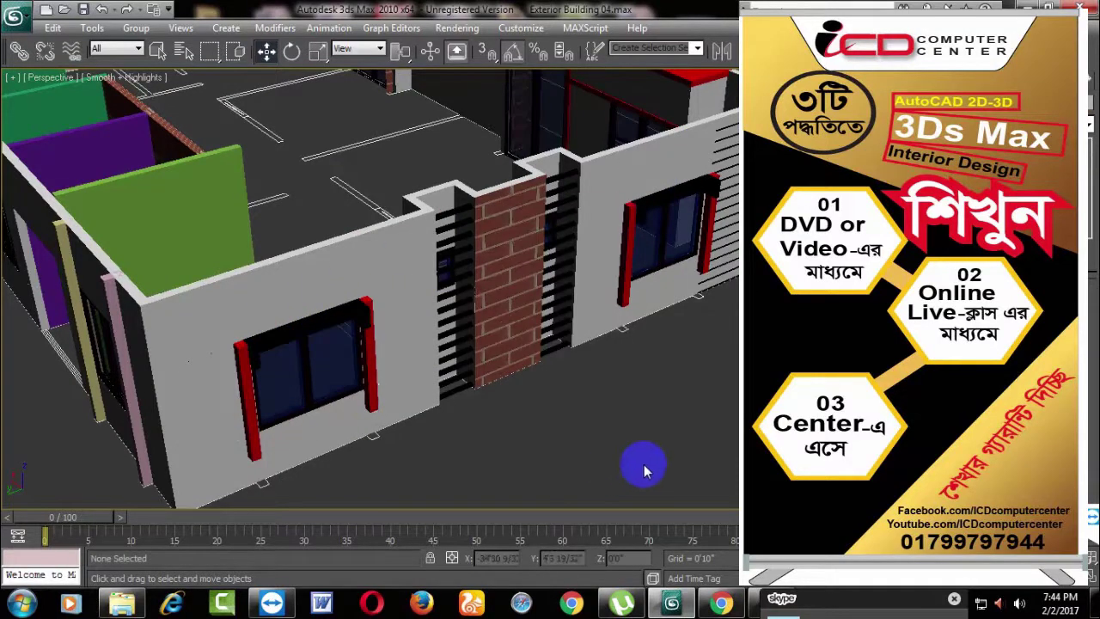
Step: Group the copied red frame with the front window as Group25
left_click(370, 399)
left_click(136, 28)
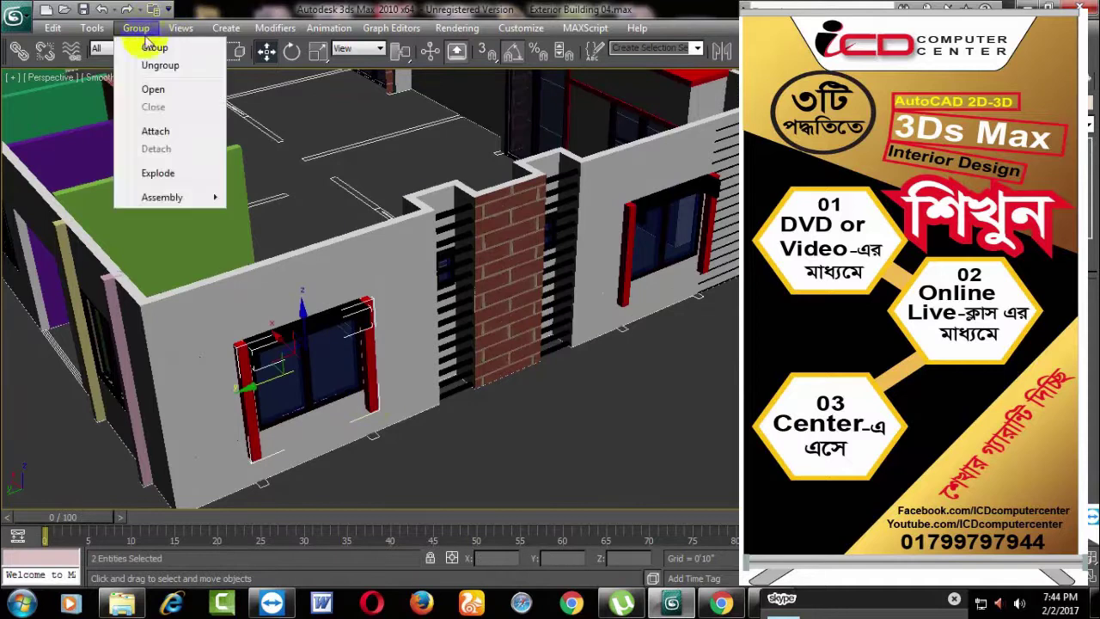
left_click(147, 43)
left_click(574, 329)
middle_click_drag(555, 401, 567, 403)
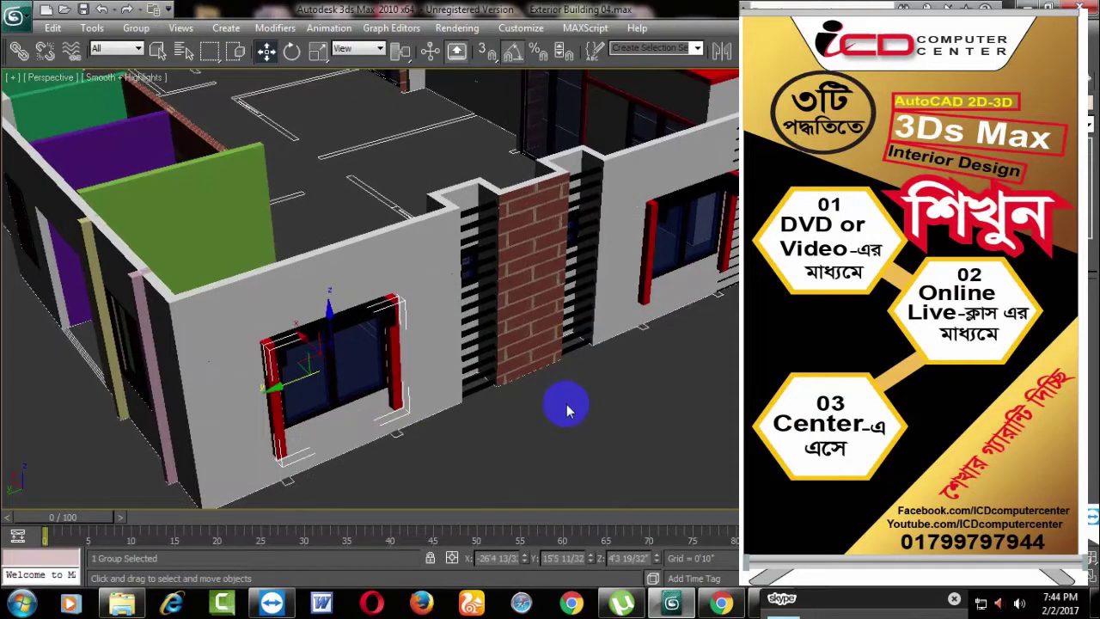
left_click(567, 403)
scroll(602, 421, "down", 2)
scroll(645, 437, "down", 5)
mouse_move(628, 437)
middle_mouse_down("alt")
mouse_move(609, 421)
mouse_move(579, 432)
mouse_move(520, 377)
middle_mouse_up("alt")
Step: Group the right-hand window with its frame, then add the front window group to the selection
left_click(503, 326)
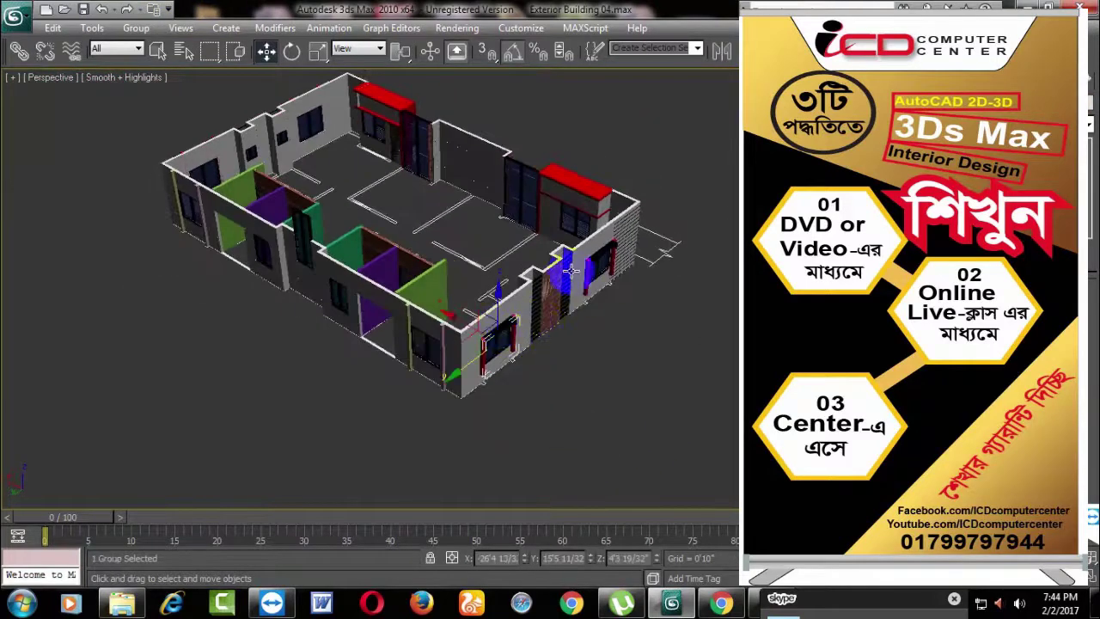
scroll(601, 378, "up", 3)
scroll(631, 403, "up", 2)
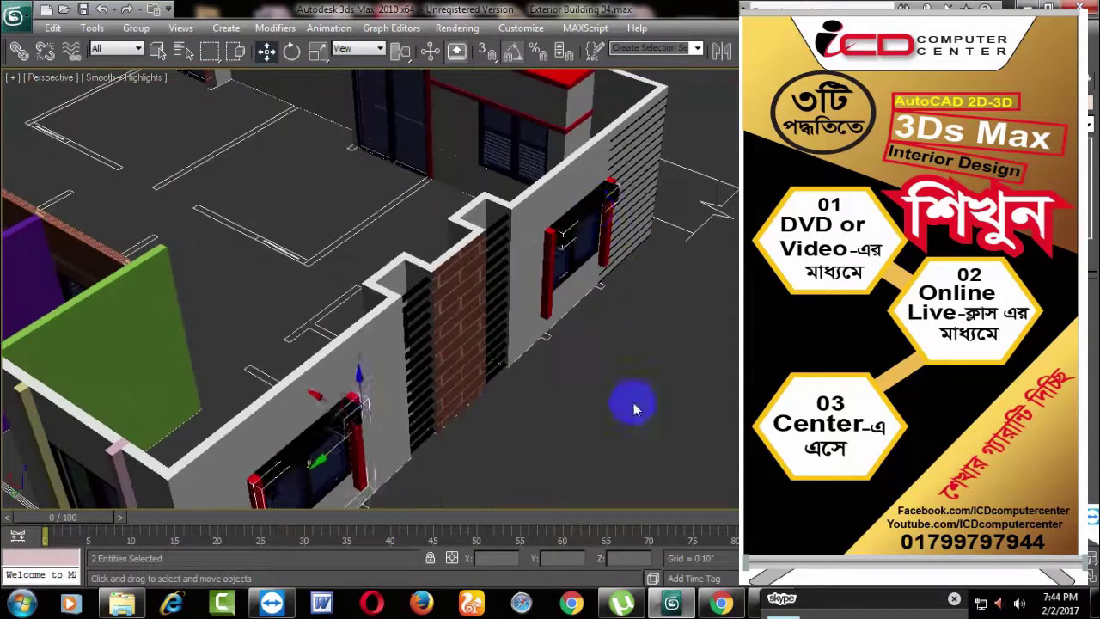
left_click(548, 239)
left_click(547, 256)
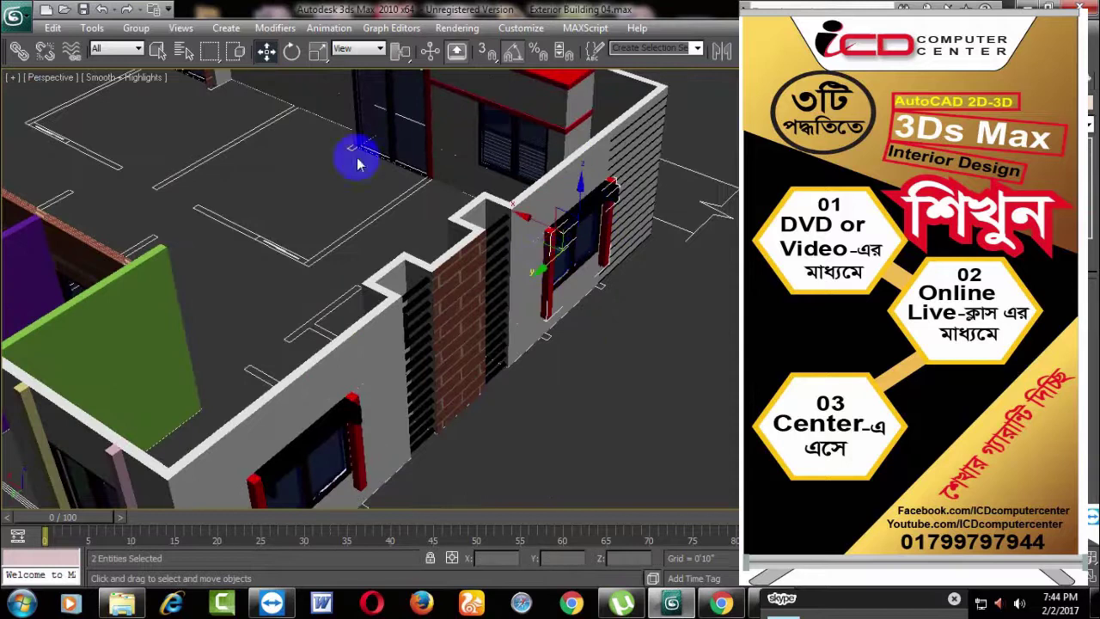
left_click(136, 28)
left_click(155, 42)
key("Return")
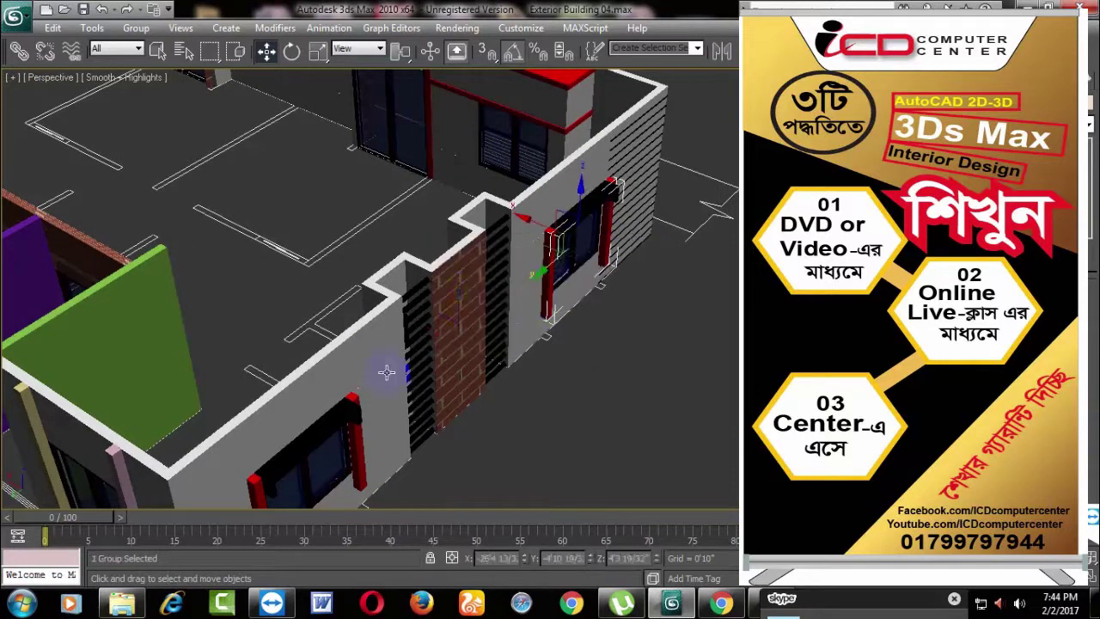
left_click(342, 404, "ctrl")
scroll(548, 468, "down", 5)
Step: Make mirrored copies of the selected red-framed window groups
scroll(609, 442, "up", 1)
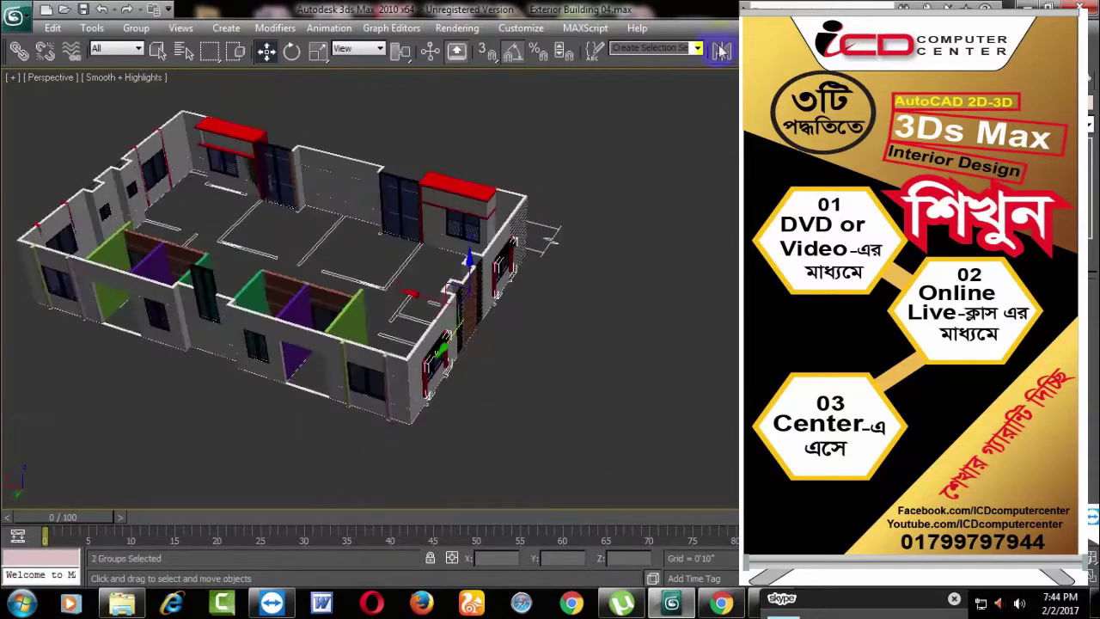
left_click(720, 51)
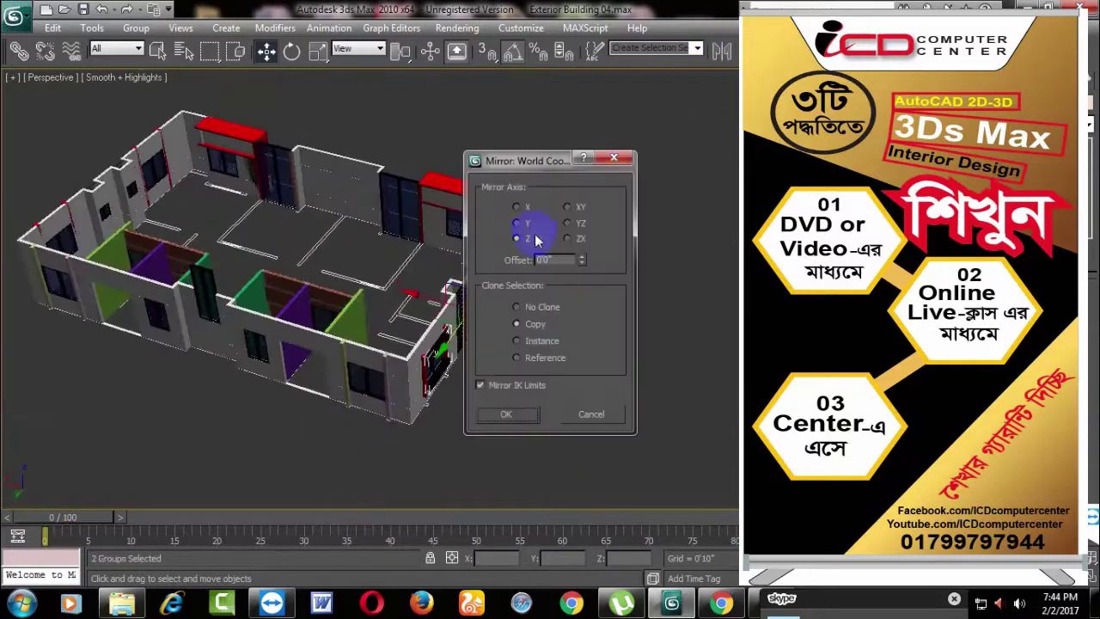
left_click(506, 414)
middle_click_drag(528, 417, 700, 373)
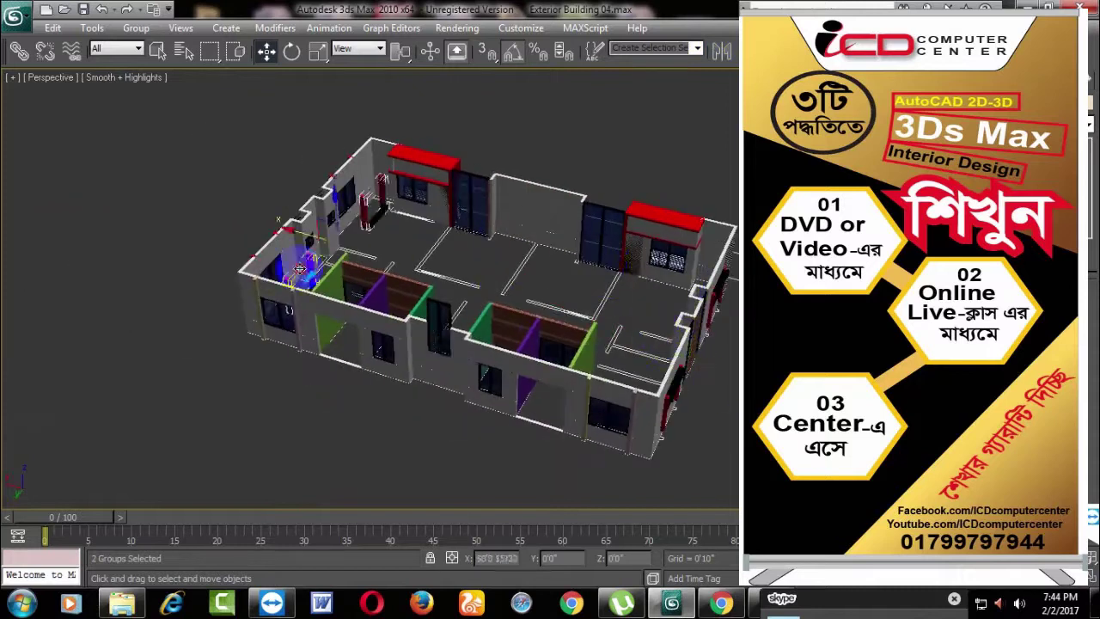
mouse_move(491, 404)
middle_mouse_down("alt")
mouse_move(541, 356)
mouse_move(627, 378)
mouse_move(445, 368)
mouse_move(456, 393)
mouse_move(498, 364)
mouse_move(449, 319)
middle_mouse_up("alt")
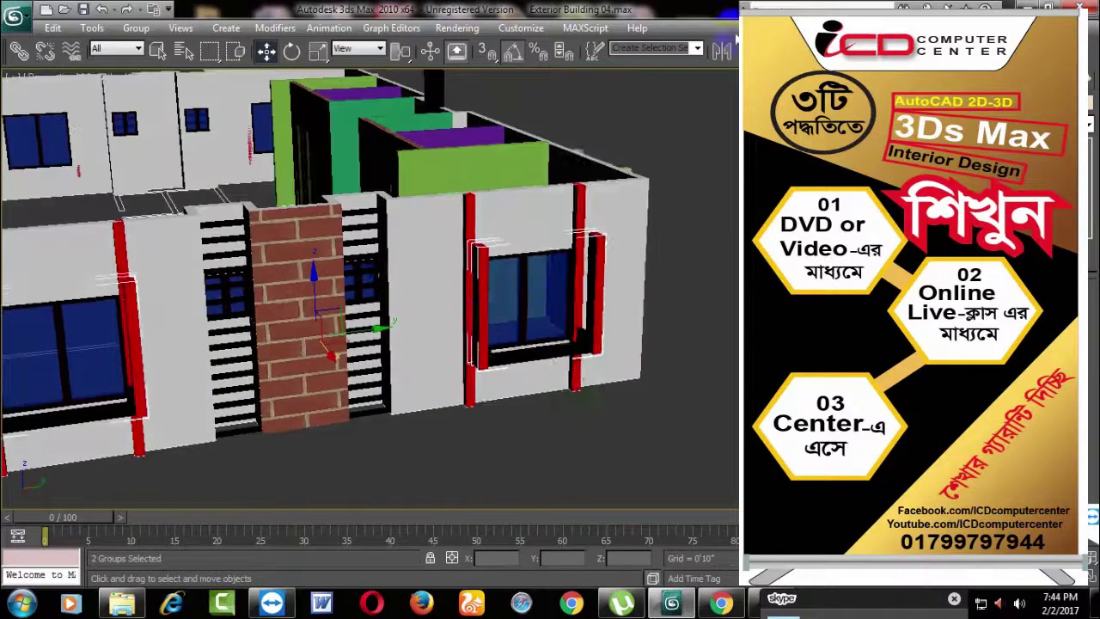
left_click(722, 50)
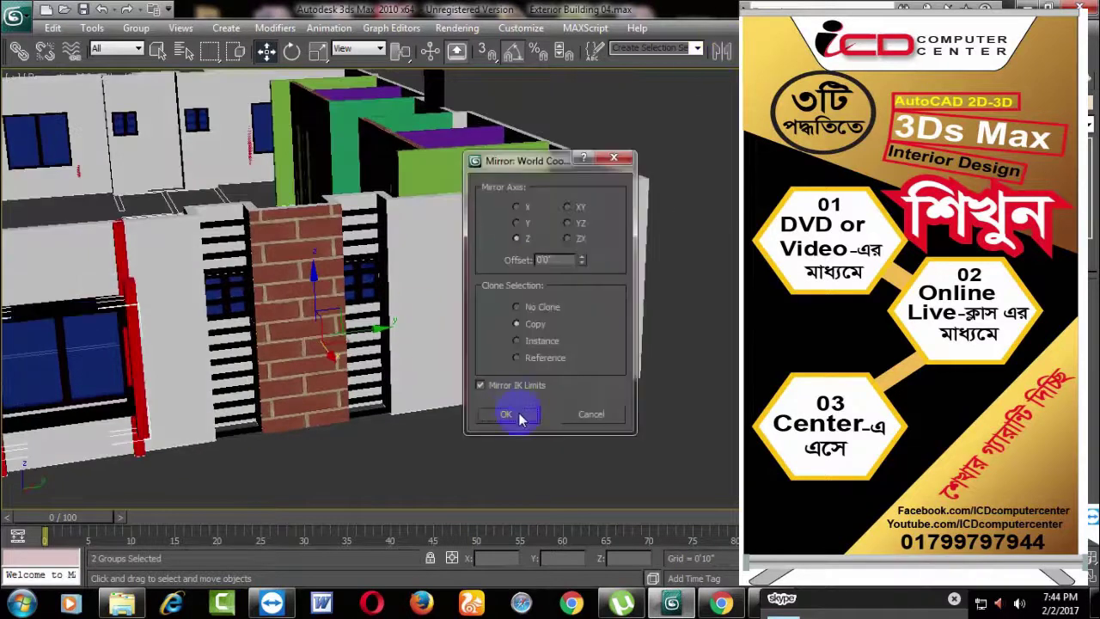
left_click(506, 414)
Step: Mirror the selected windows without cloning and slide them left along X
middle_click_drag(454, 417, 610, 246, "alt")
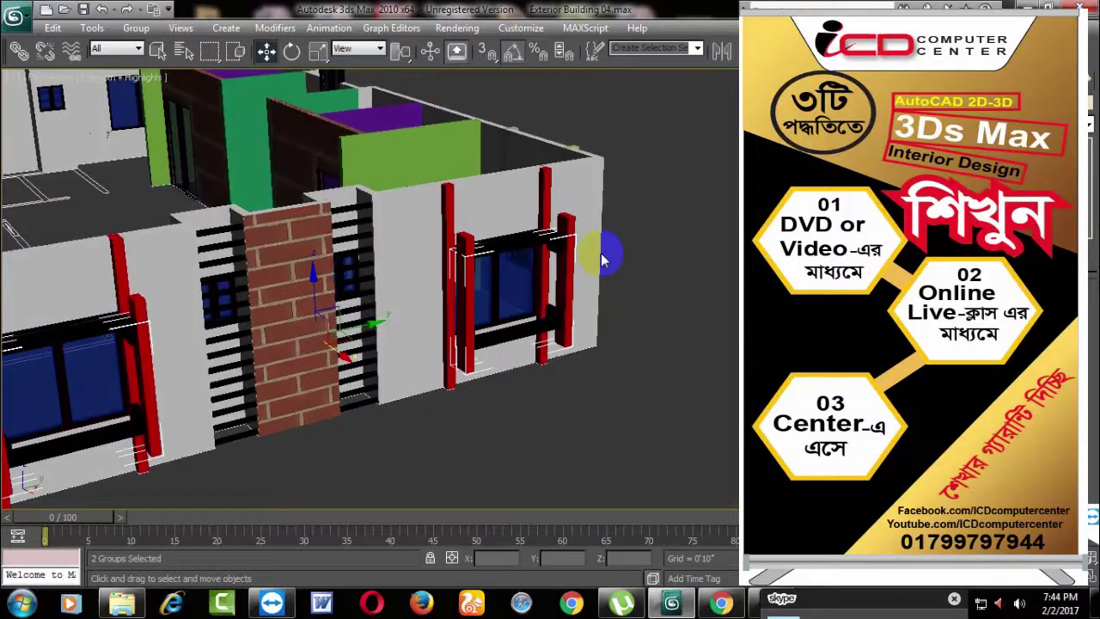
left_click(723, 51)
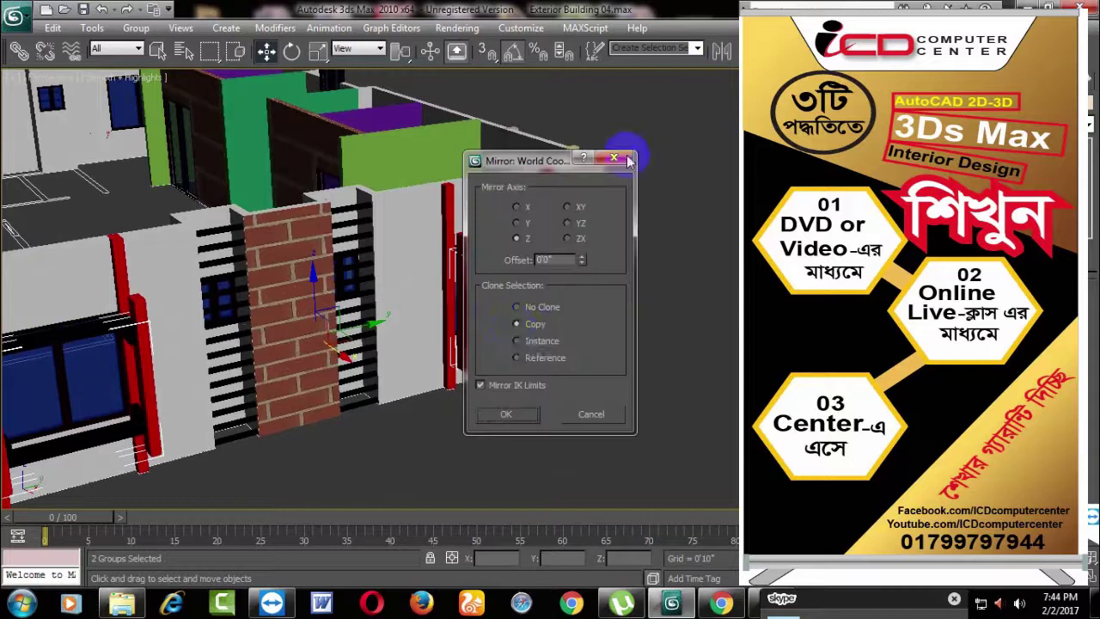
left_click(535, 309)
left_click(506, 414)
middle_click_drag(404, 418, 335, 416, "alt")
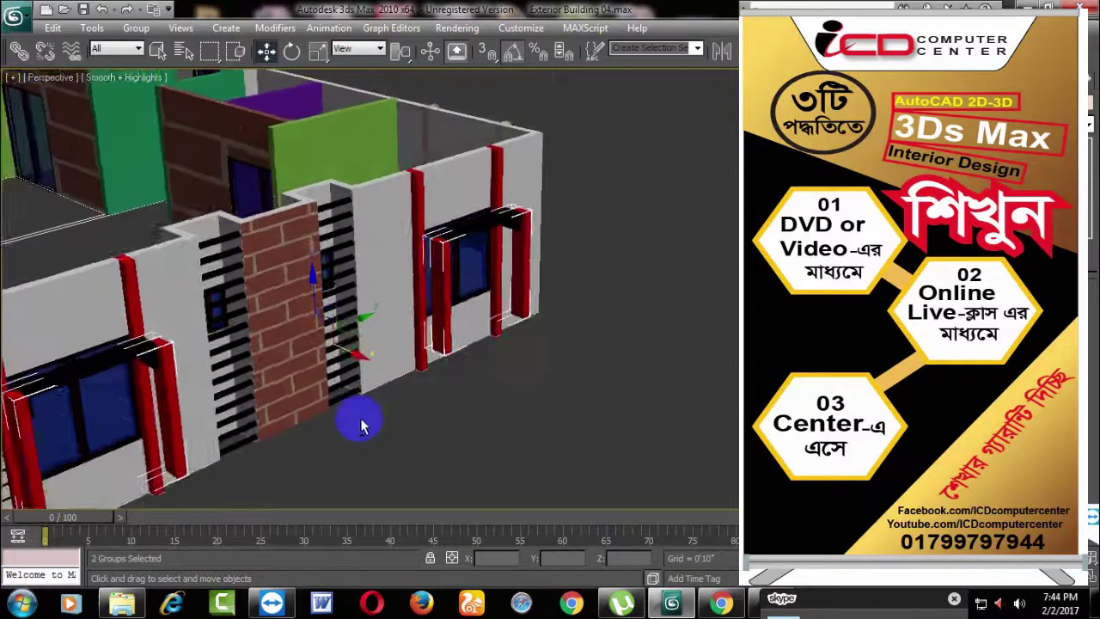
left_click_drag(458, 350, 437, 344)
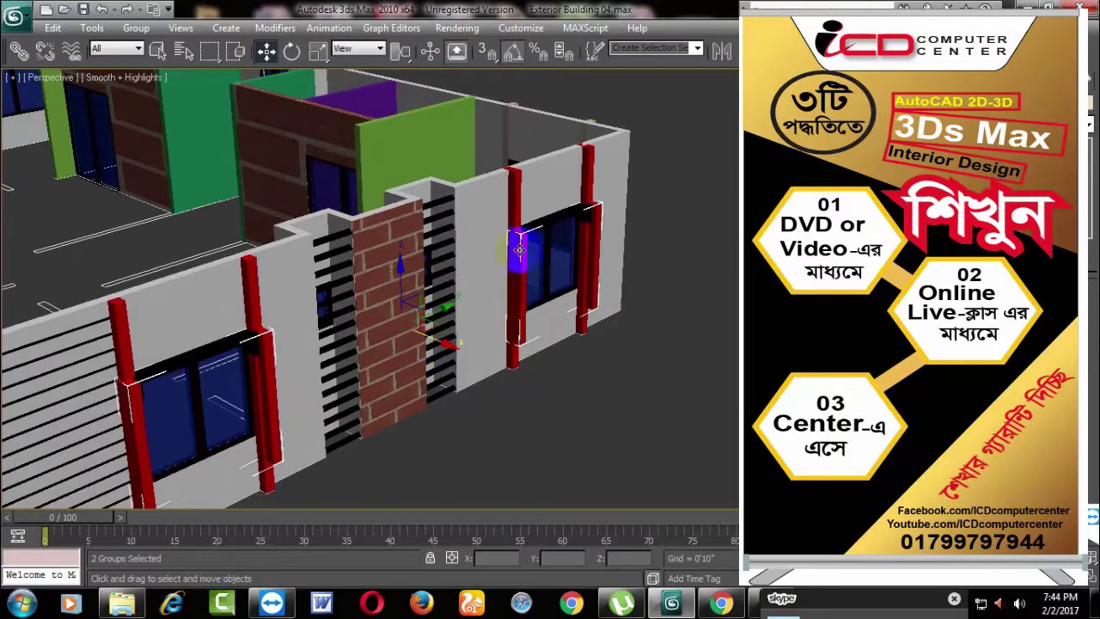
Step: Undo a stray change, move the left window group into place, and select the right window too
left_click(520, 198)
middle_click_drag(520, 197, 544, 256, "alt")
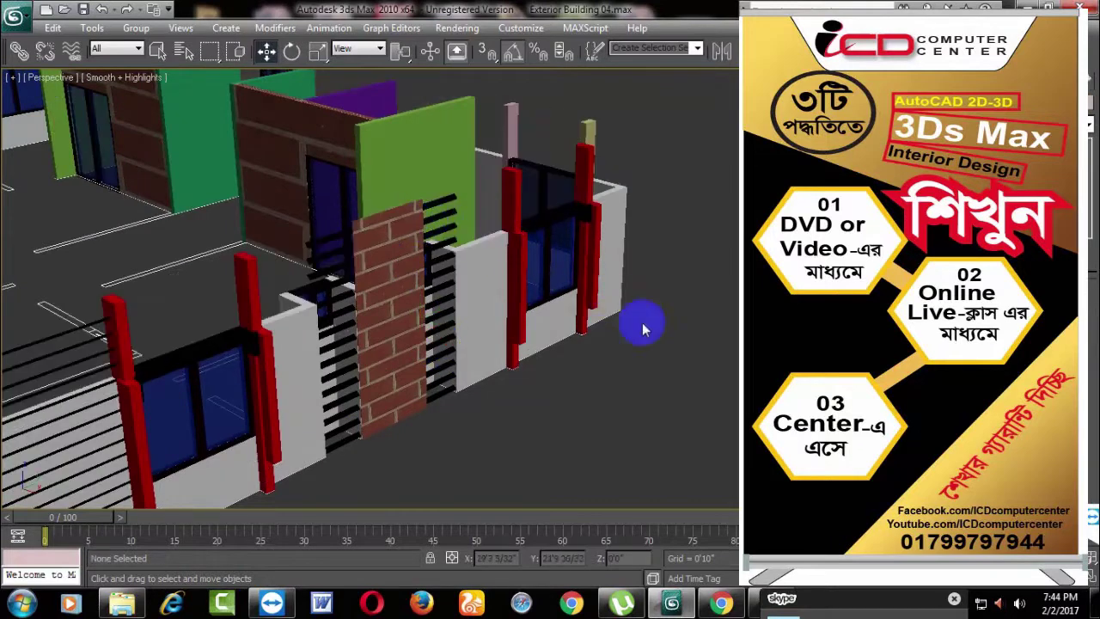
key("ctrl+z")
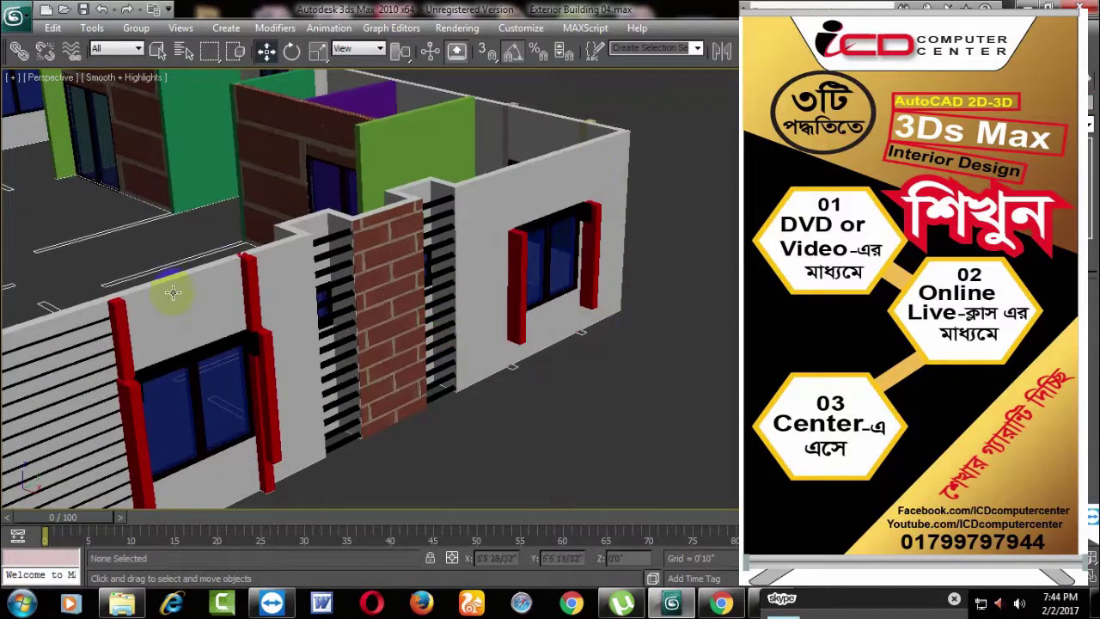
left_click_drag(248, 276, 267, 364)
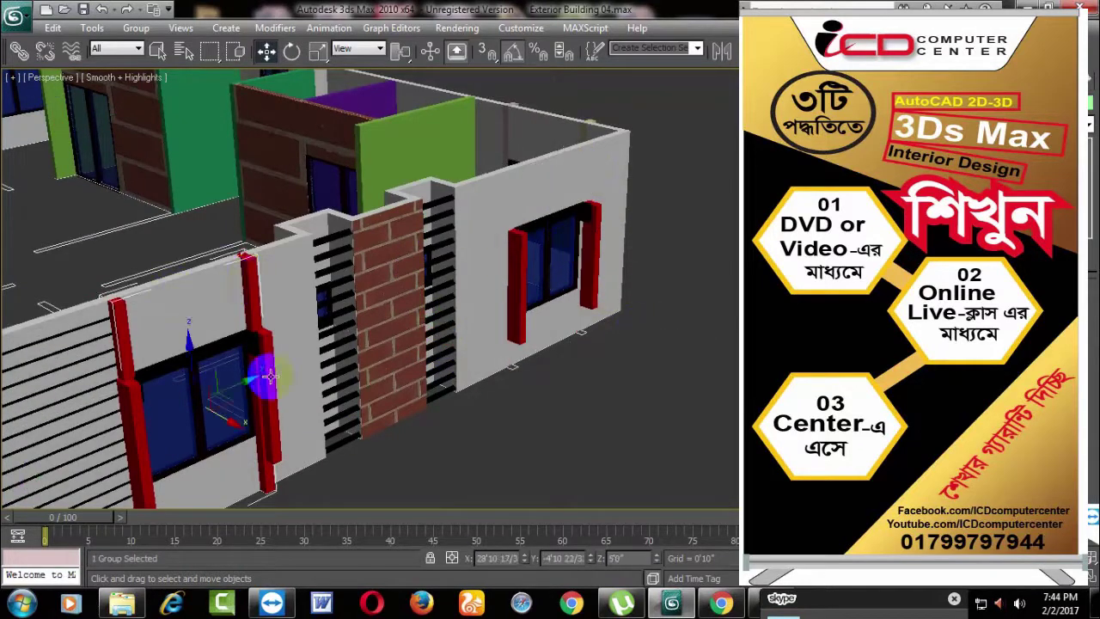
left_click(518, 290, "ctrl")
middle_click_drag(410, 381, 356, 422, "alt")
scroll(470, 386, "up", 3)
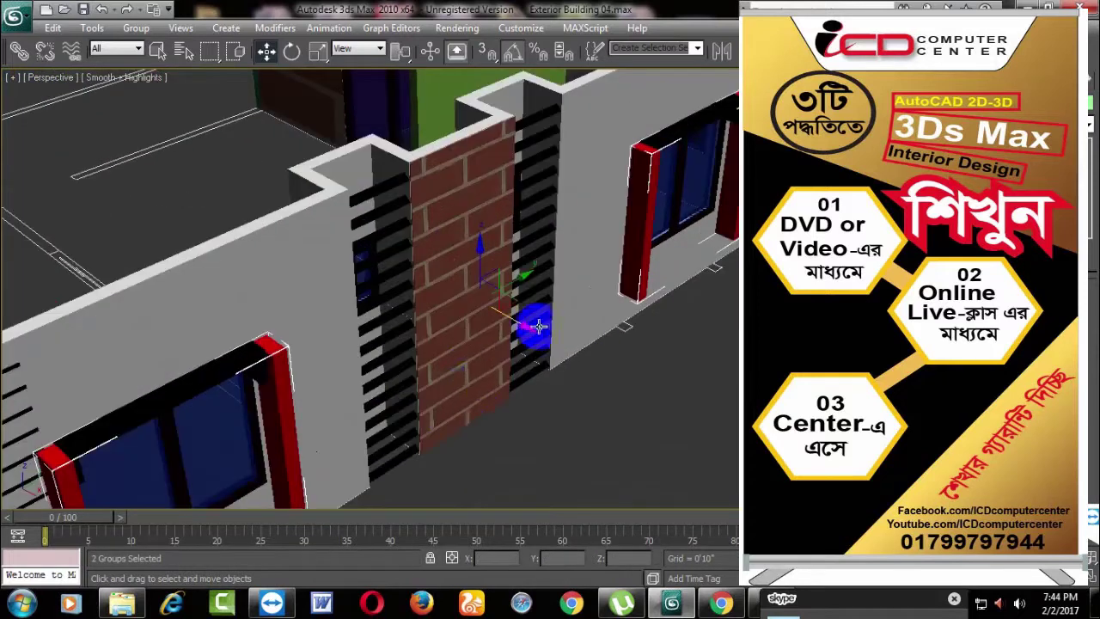
mouse_move(539, 325)
left_mouse_down()
mouse_move(515, 320)
mouse_move(535, 336)
left_mouse_up()
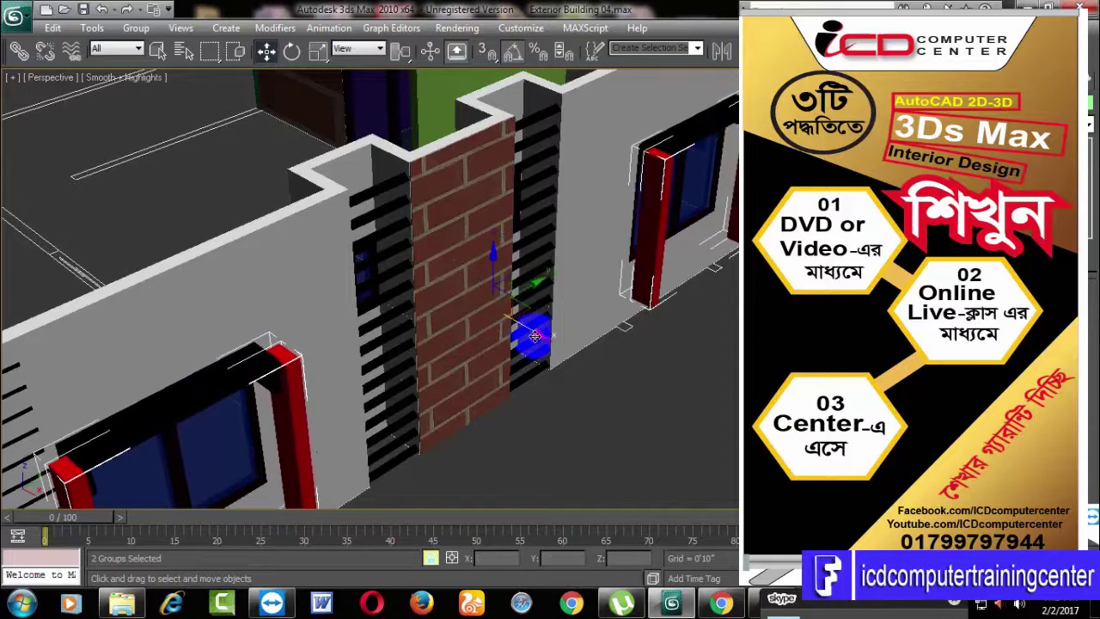
Step: Mirror the two windows beside the pillar across X without cloning and nudge them along X
left_click(721, 54)
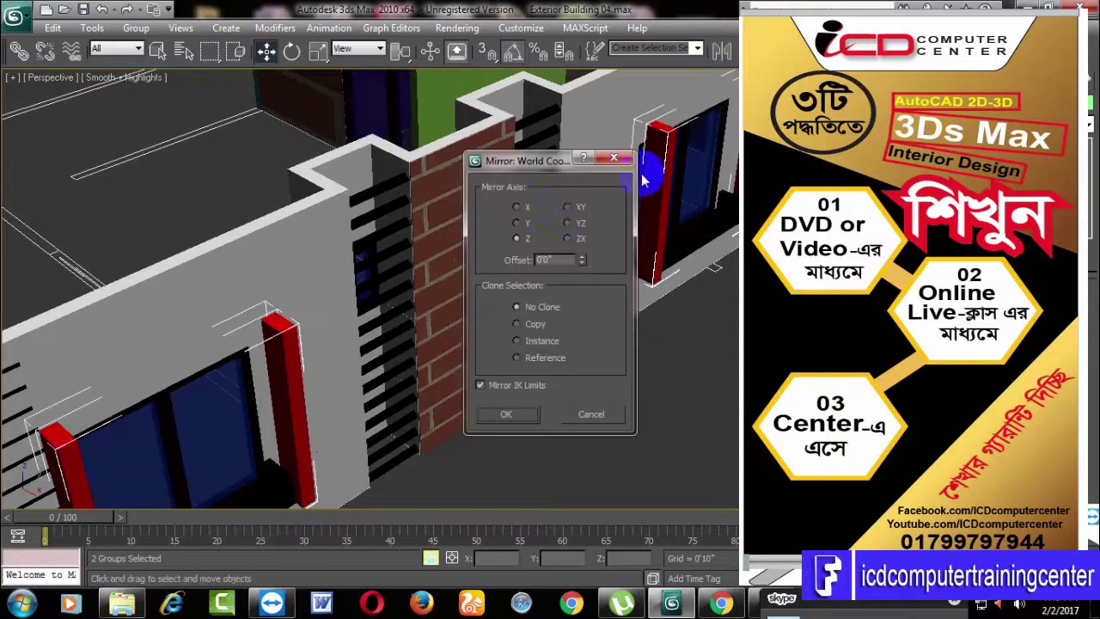
left_click(524, 213)
left_click(512, 418)
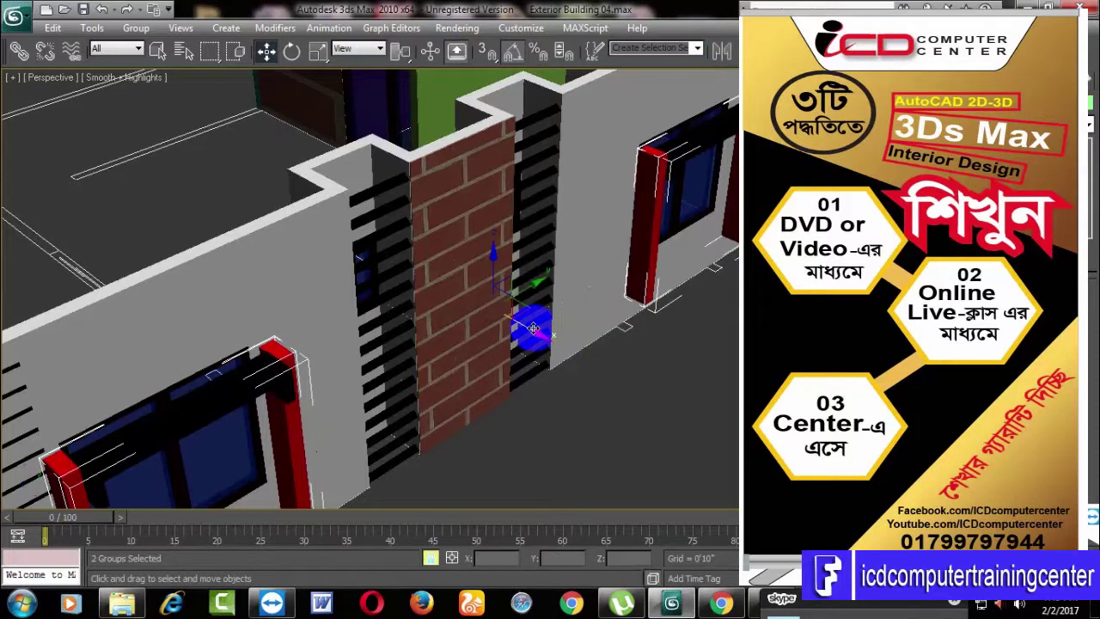
left_click_drag(534, 327, 518, 327)
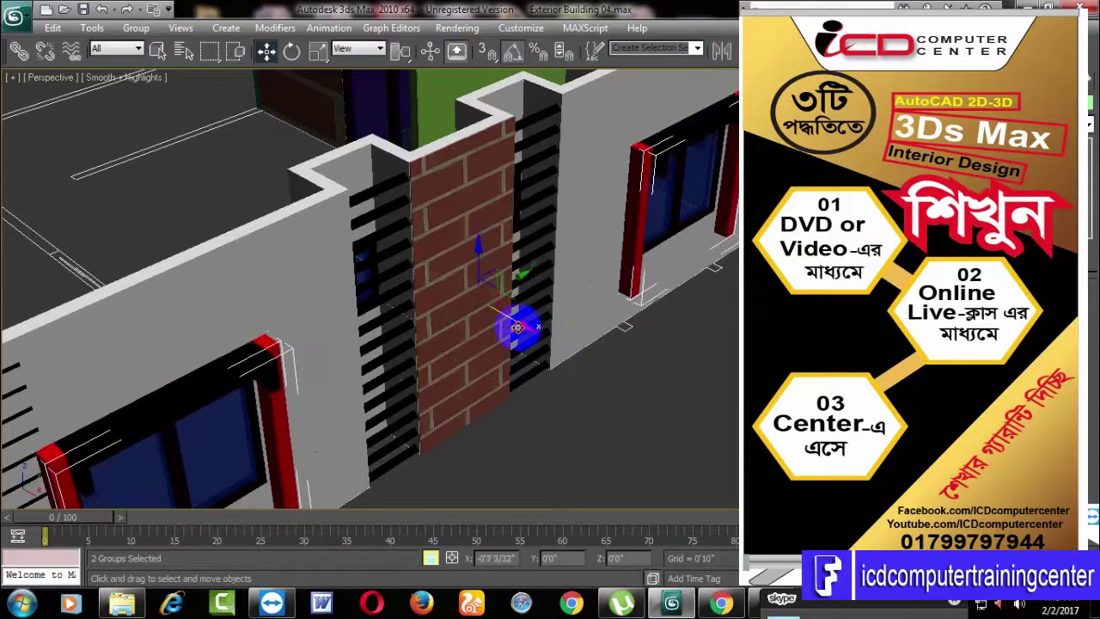
mouse_move(540, 386)
middle_mouse_down("alt")
mouse_move(582, 396)
mouse_move(513, 387)
middle_mouse_up("alt")
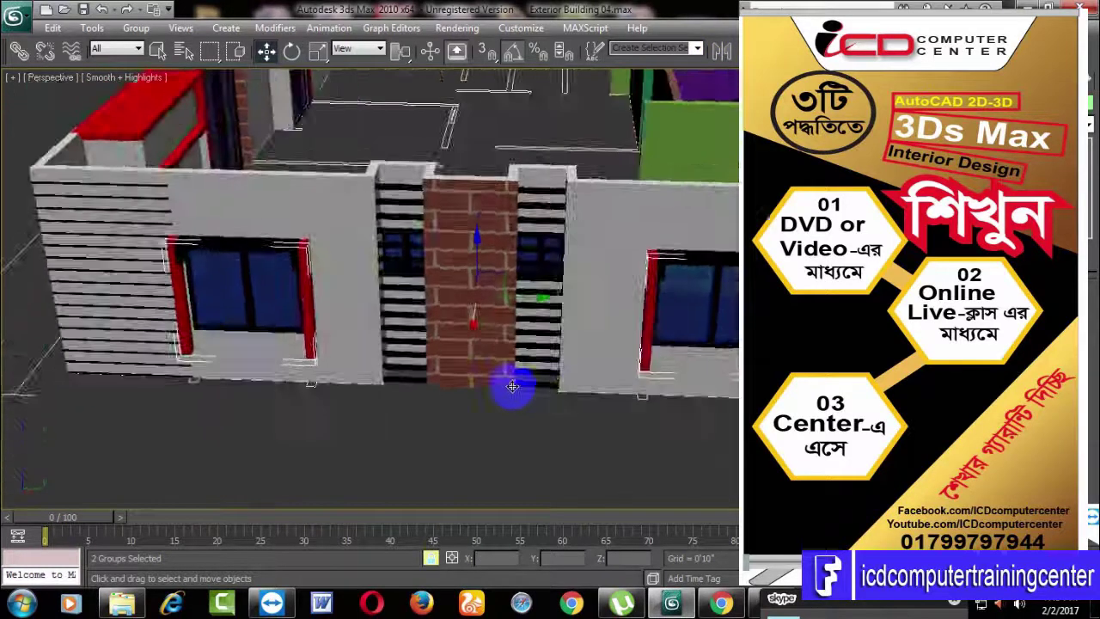
scroll(512, 386, "down", 3)
scroll(535, 373, "down", 3)
scroll(727, 426, "down", 2)
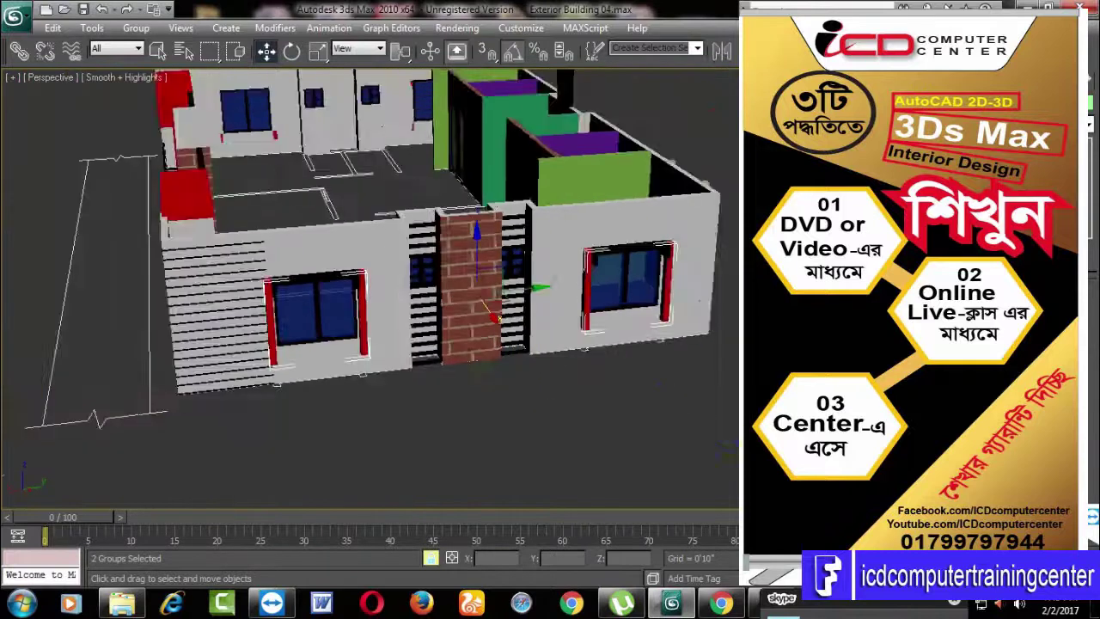
Step: Clone a single red window frame onto the ground beside the building
mouse_move(727, 426)
middle_mouse_down("alt")
mouse_move(417, 430)
mouse_move(482, 436)
middle_mouse_up("alt")
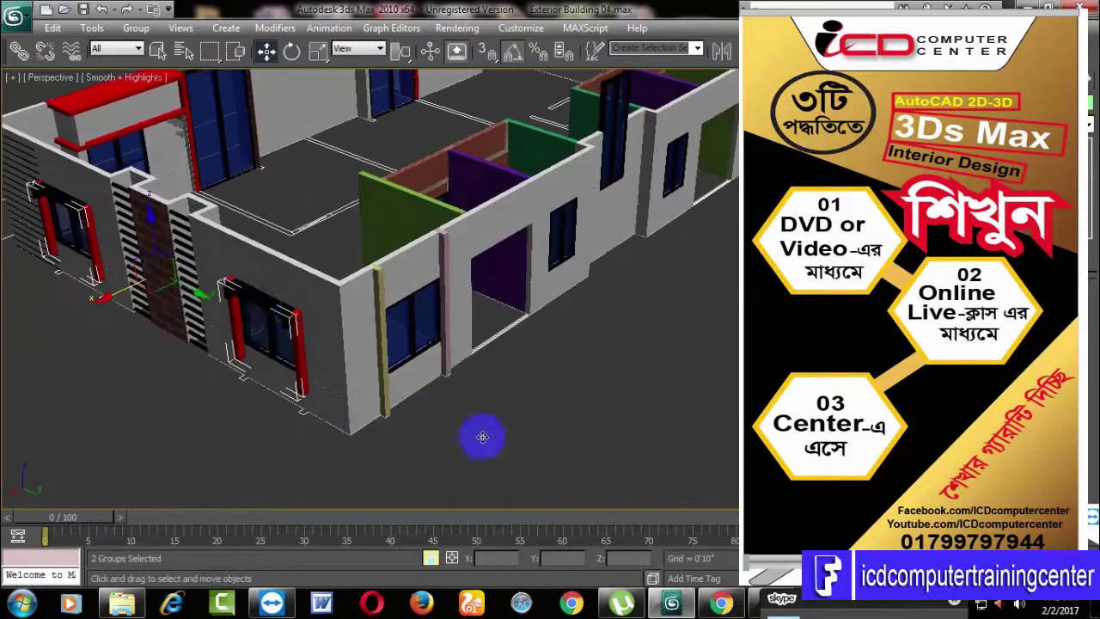
left_click(287, 324)
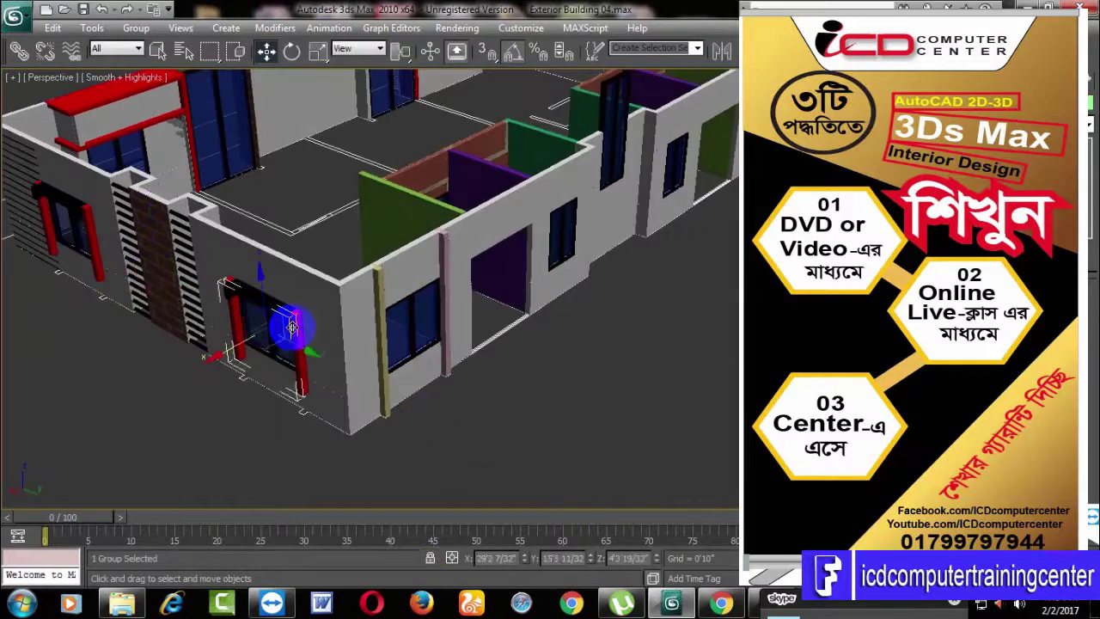
left_click_drag(305, 346, 539, 406, "shift")
left_click(557, 370)
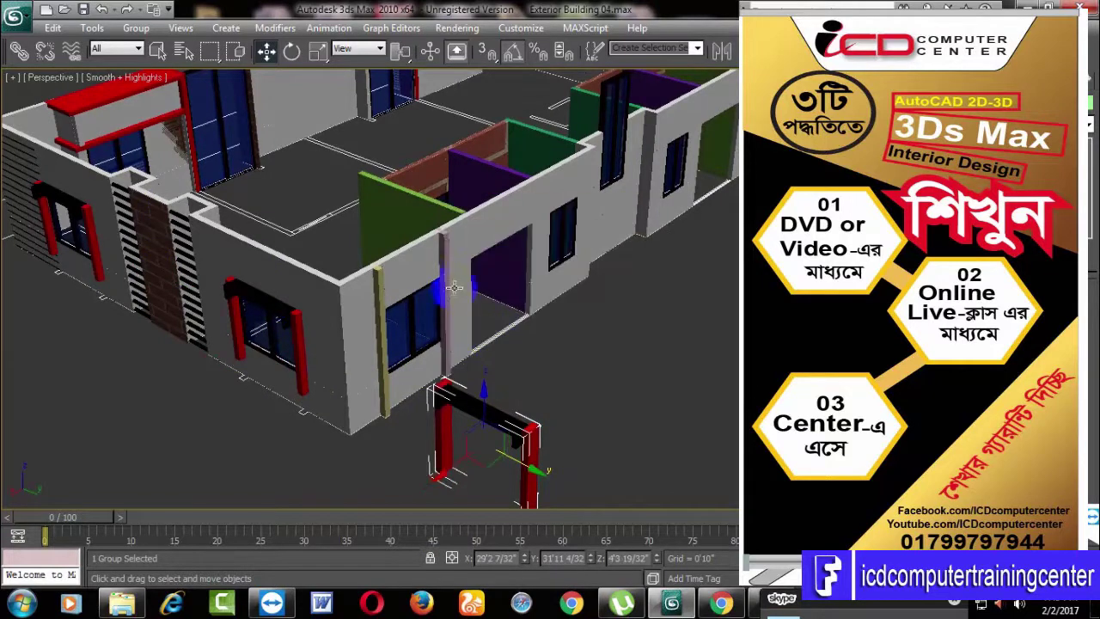
left_click(496, 411)
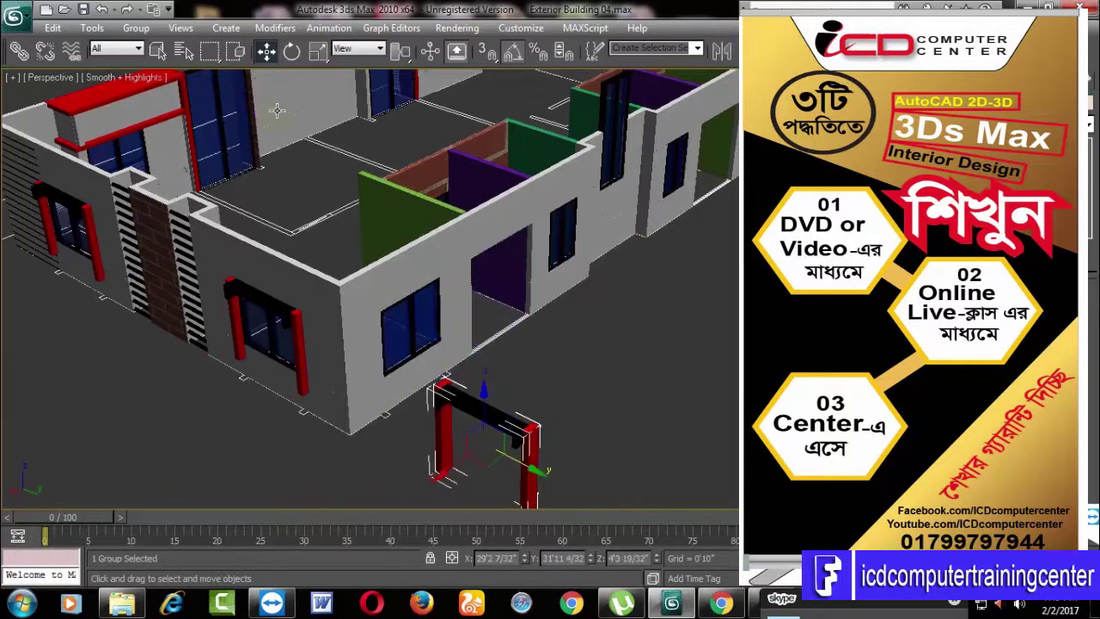
left_click(293, 52)
middle_click_drag(504, 472, 504, 437)
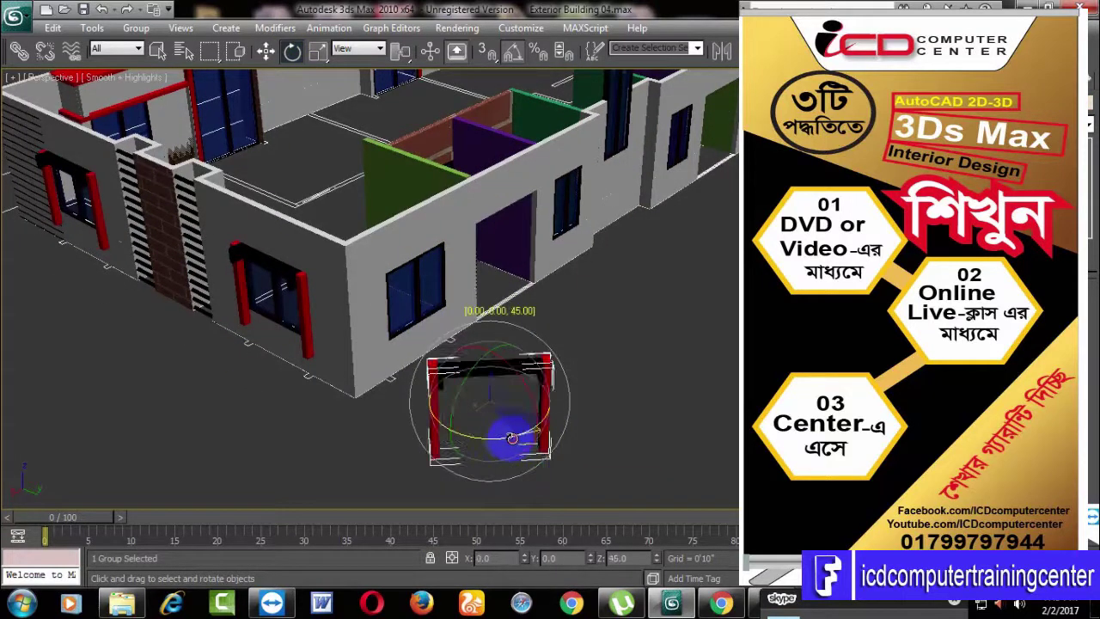
left_click_drag(503, 438, 518, 439)
left_click(267, 51)
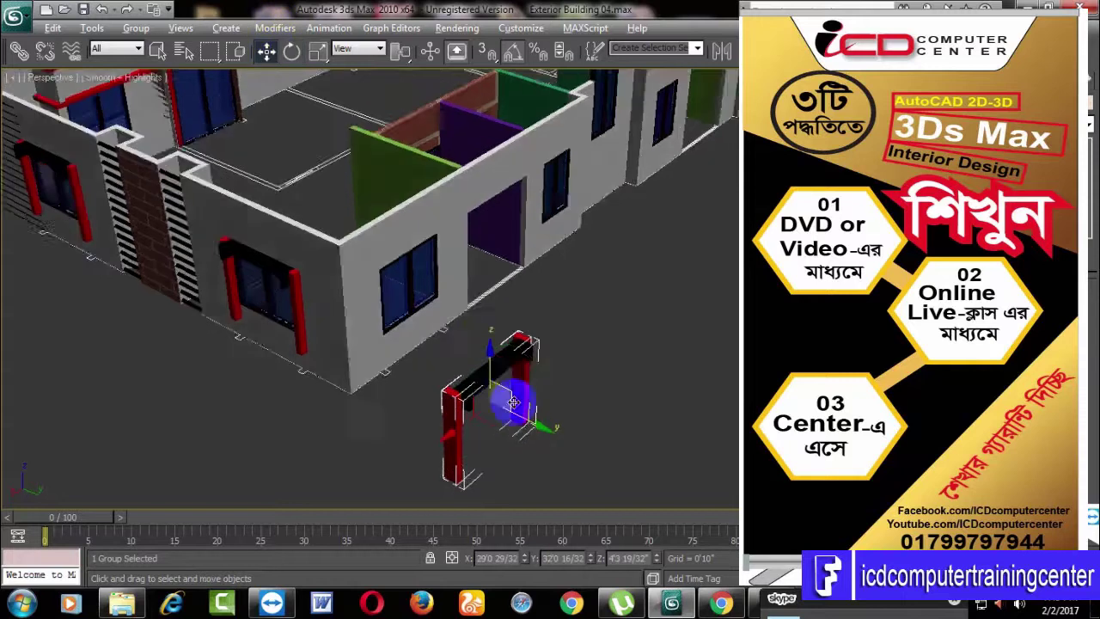
middle_click_drag(504, 404, 520, 425, "alt")
left_click_drag(521, 425, 366, 343)
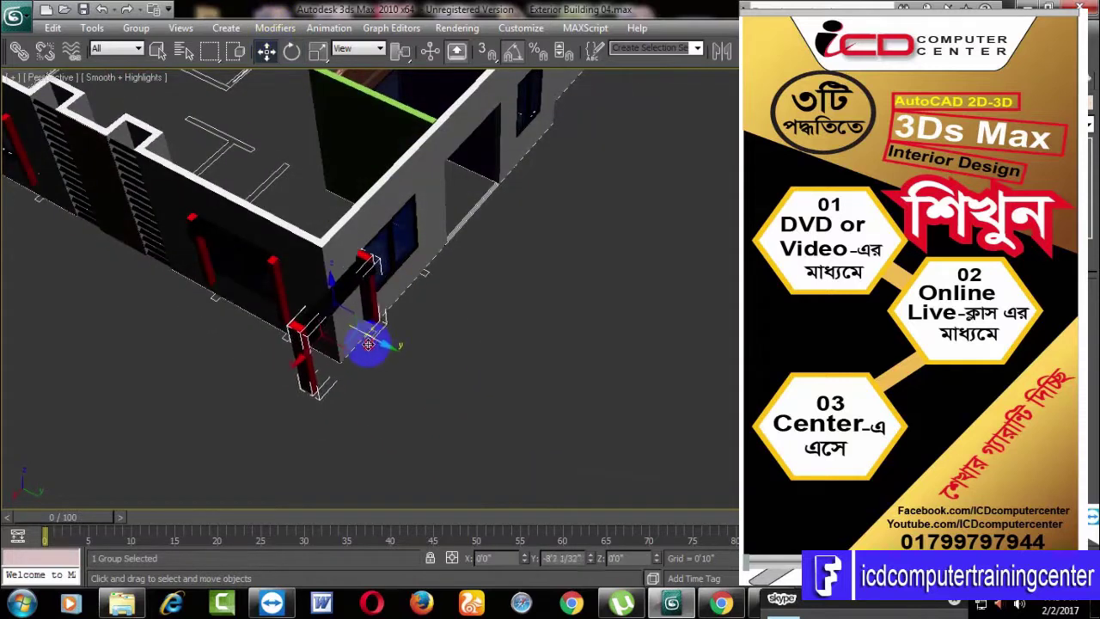
left_click(331, 353)
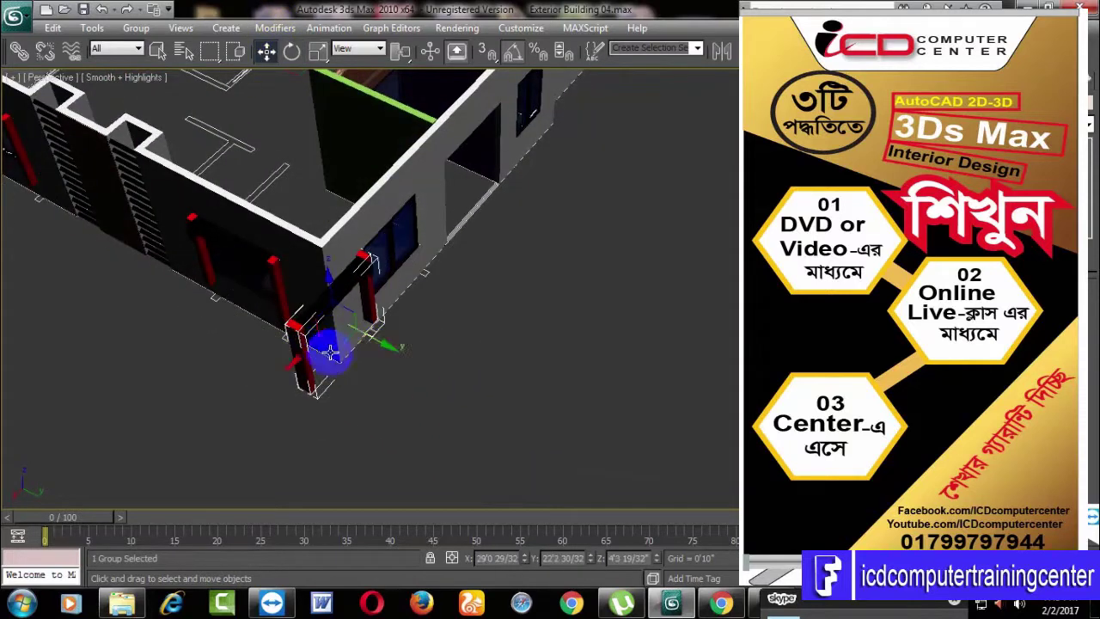
left_click_drag(314, 361, 386, 306)
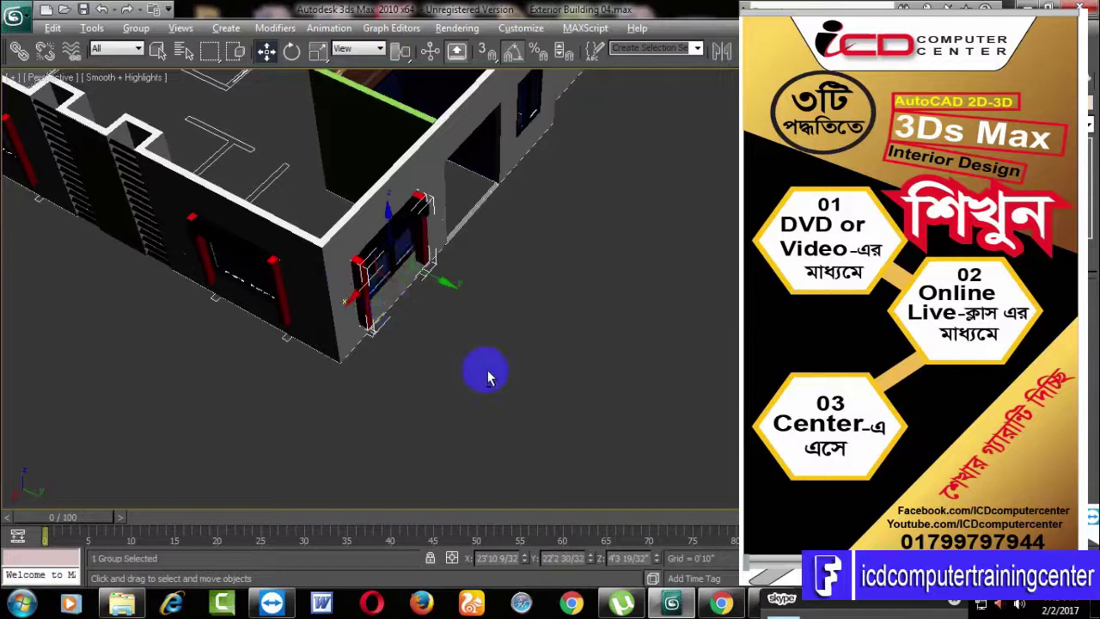
mouse_move(484, 369)
middle_mouse_down("alt")
mouse_move(451, 289)
mouse_move(430, 314)
mouse_move(479, 418)
middle_mouse_up("alt")
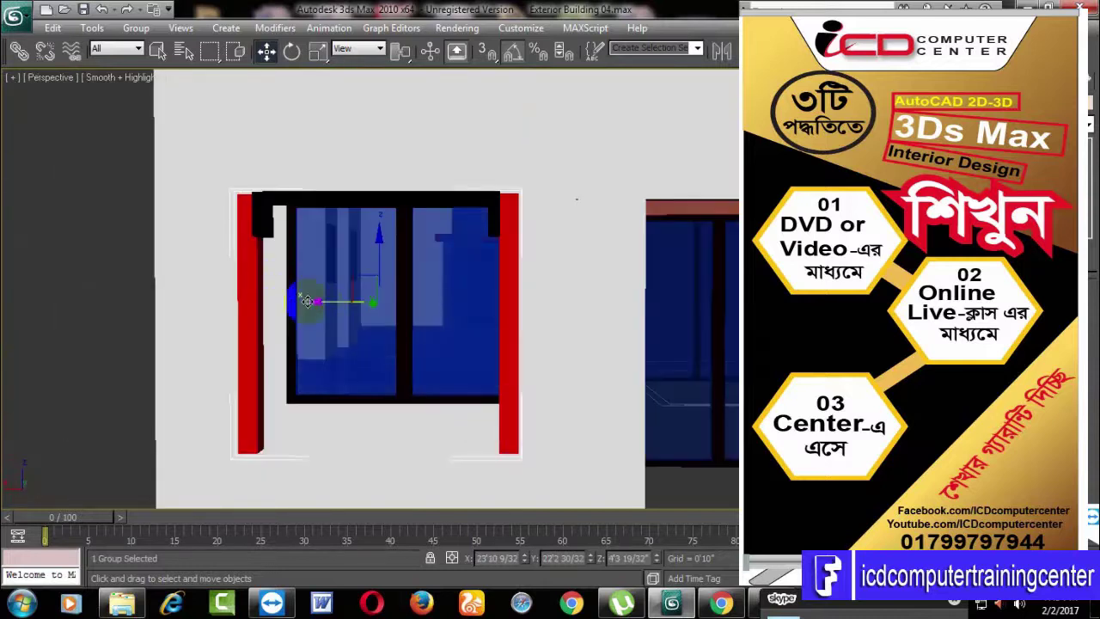
left_click_drag(326, 302, 340, 303)
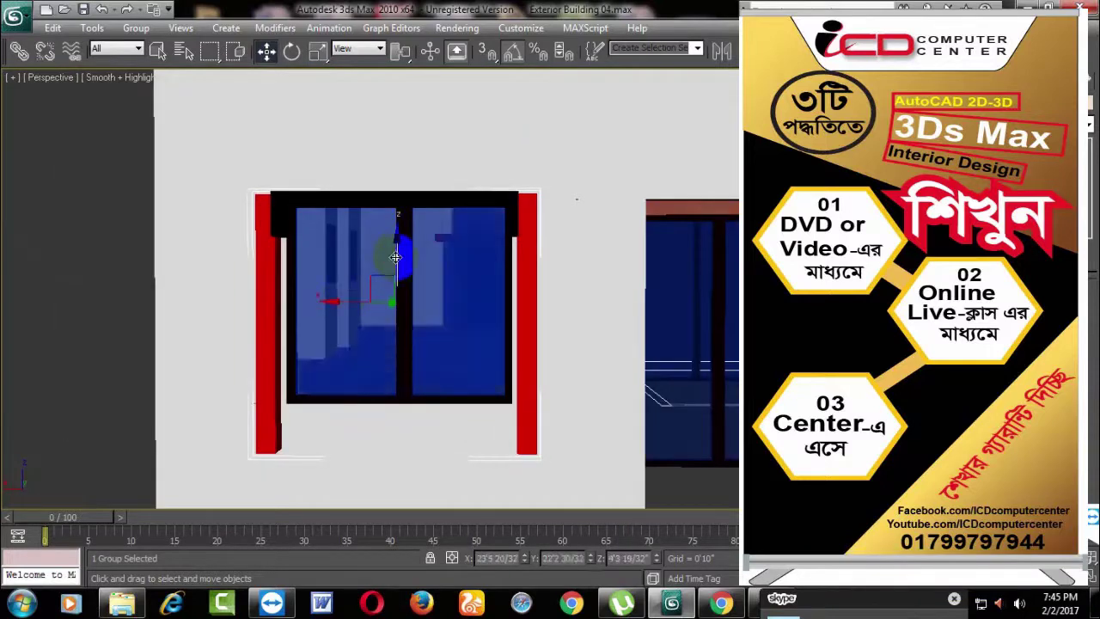
mouse_move(396, 257)
left_mouse_down()
mouse_move(396, 237)
mouse_move(395, 250)
left_mouse_up()
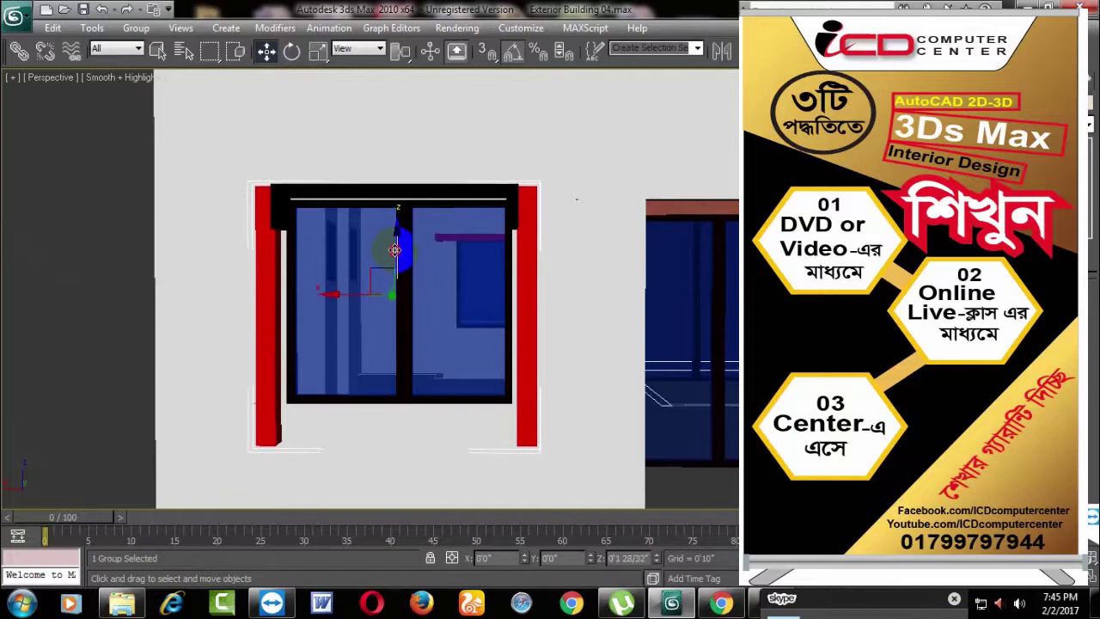
scroll(467, 275, "down", 5)
mouse_move(638, 334)
middle_mouse_down("alt")
mouse_move(688, 386)
mouse_move(315, 346)
mouse_move(314, 368)
middle_mouse_up("alt")
left_click(550, 198)
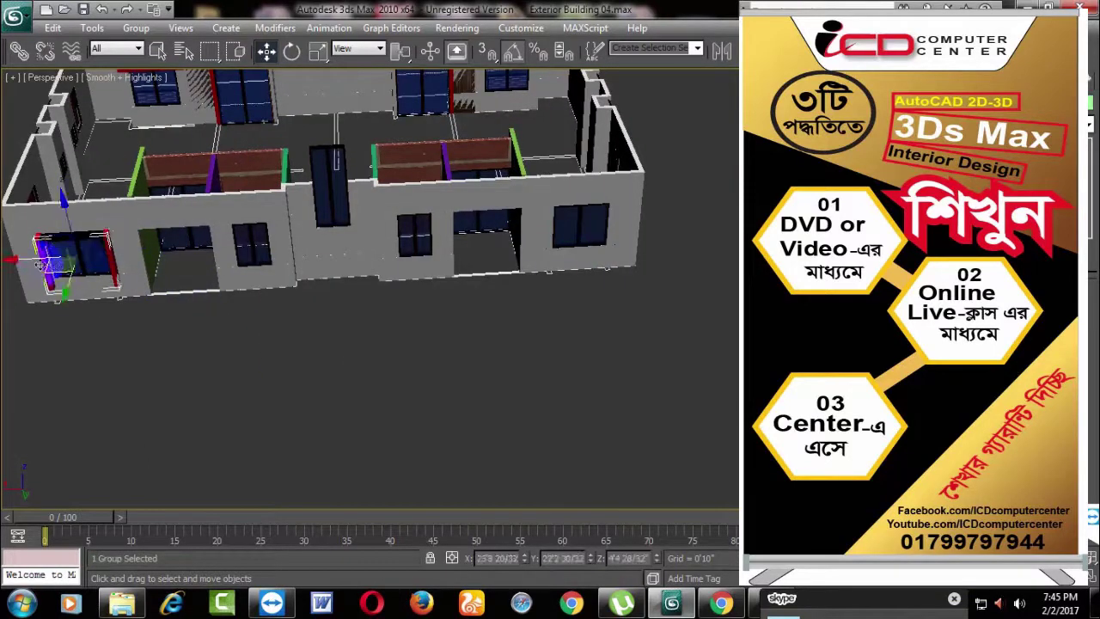
left_click_drag(481, 265, 528, 278)
left_click(550, 370)
scroll(503, 376, "up", 3)
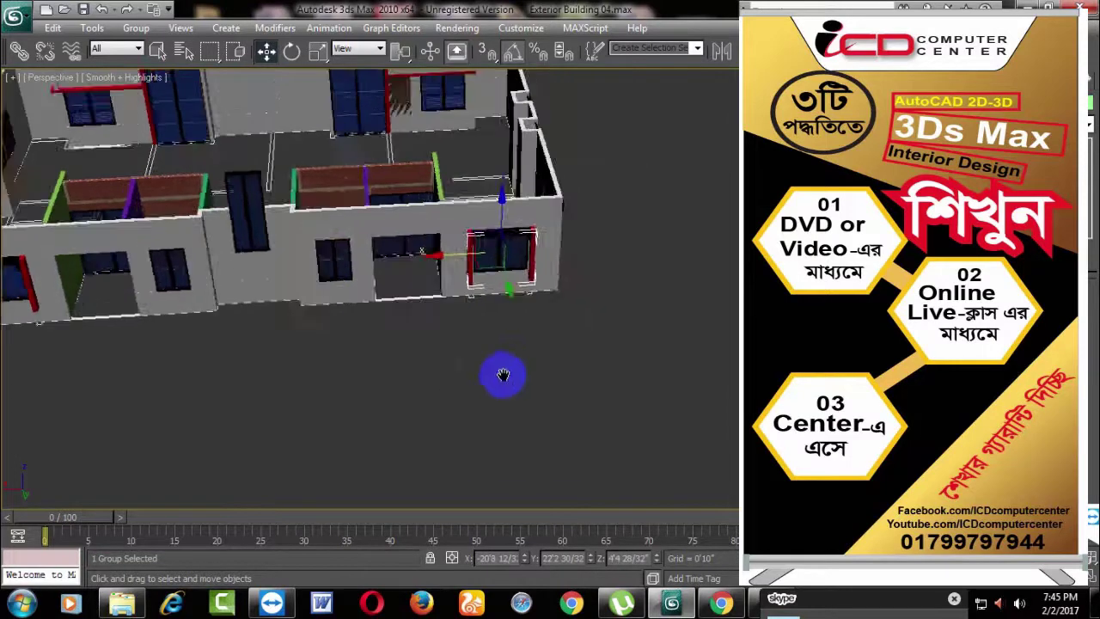
scroll(574, 339, "up", 3)
scroll(510, 364, "up", 2)
scroll(499, 335, "up", 1)
scroll(499, 335, "down", 2)
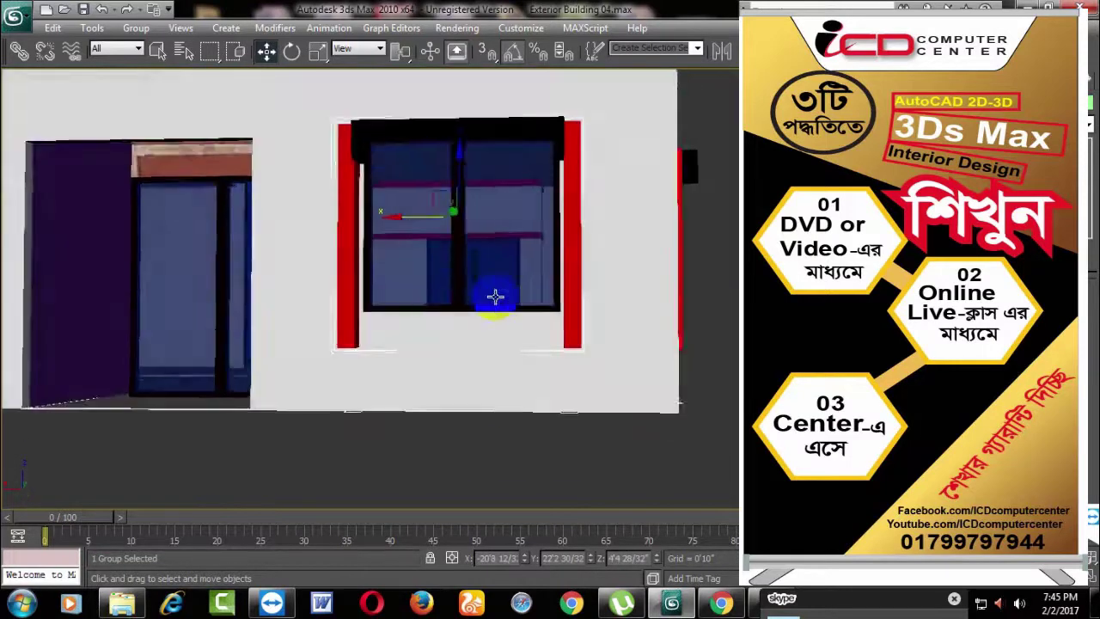
scroll(494, 301, "down", 2)
scroll(498, 321, "down", 3)
scroll(378, 327, "down", 1)
middle_click_drag(572, 374, 618, 422, "alt")
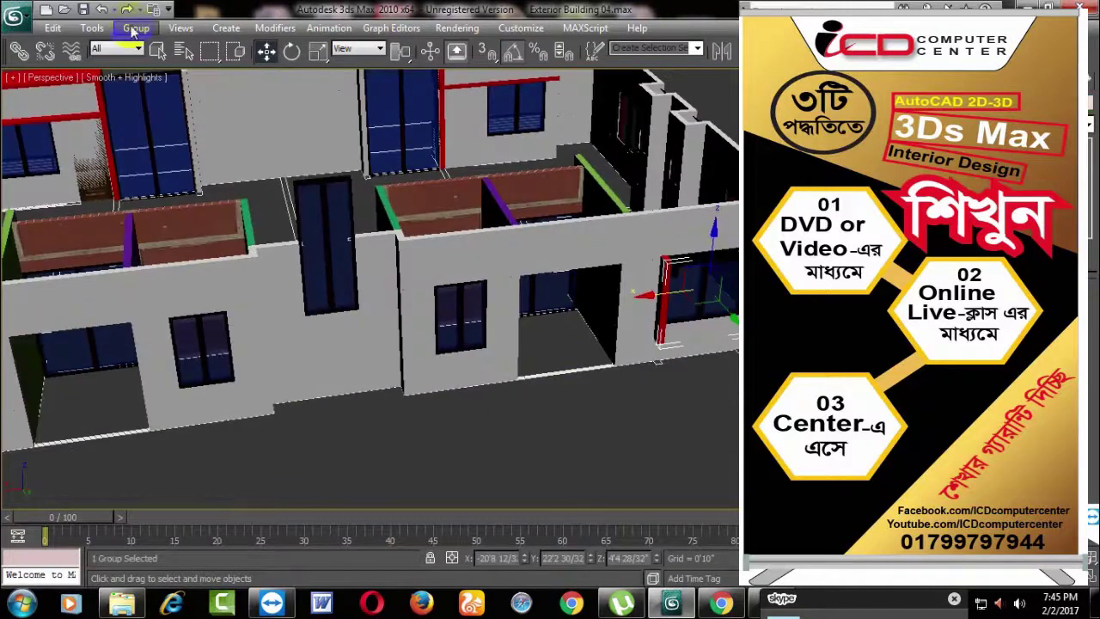
left_click(133, 30)
left_click(626, 376)
left_click(703, 251)
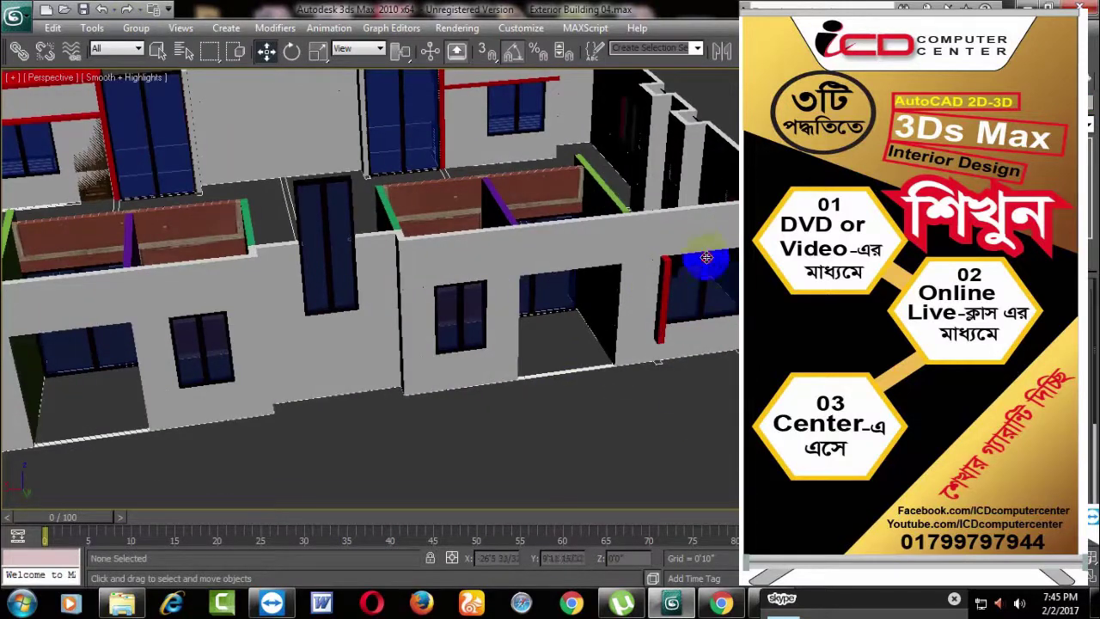
Step: Copy the black lintel to the next front window and raise it slightly
left_click_drag(706, 257, 426, 292, "shift")
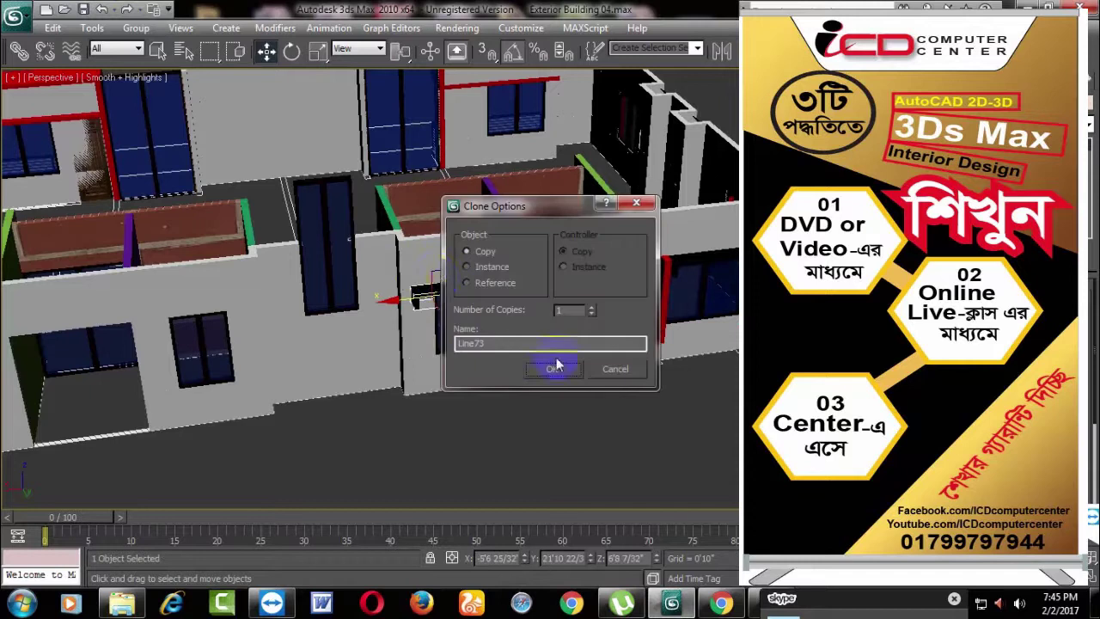
left_click(574, 373)
middle_click_drag(464, 382, 378, 383, "alt")
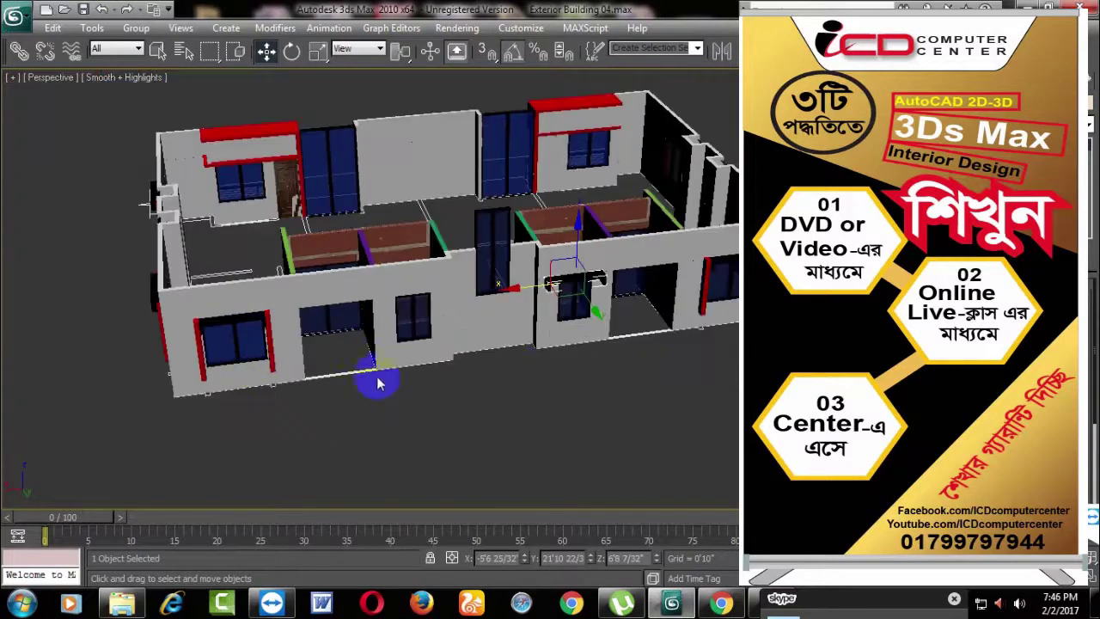
middle_click_drag(530, 374, 504, 368, "alt")
scroll(504, 369, "up", 5)
middle_click_drag(634, 369, 555, 325)
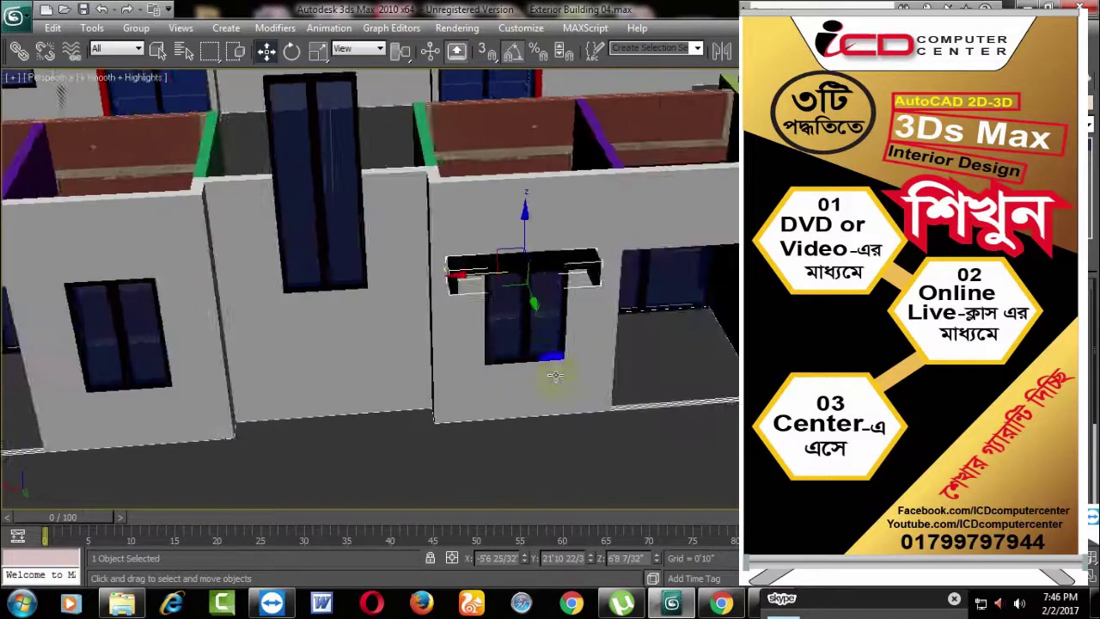
scroll(555, 325, "up", 3)
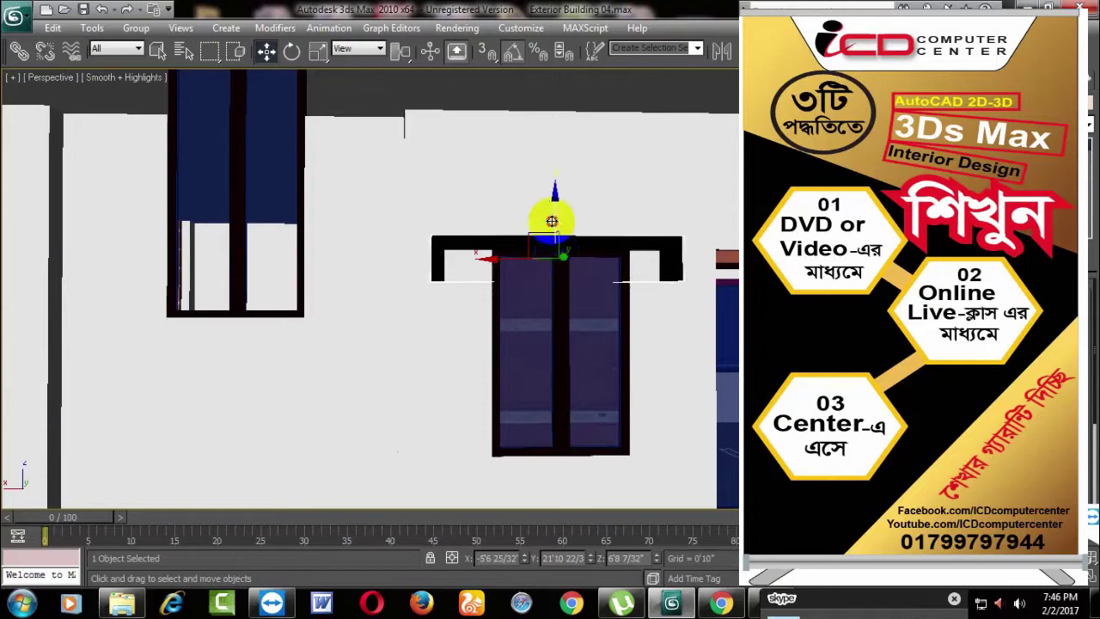
left_click_drag(551, 220, 554, 221)
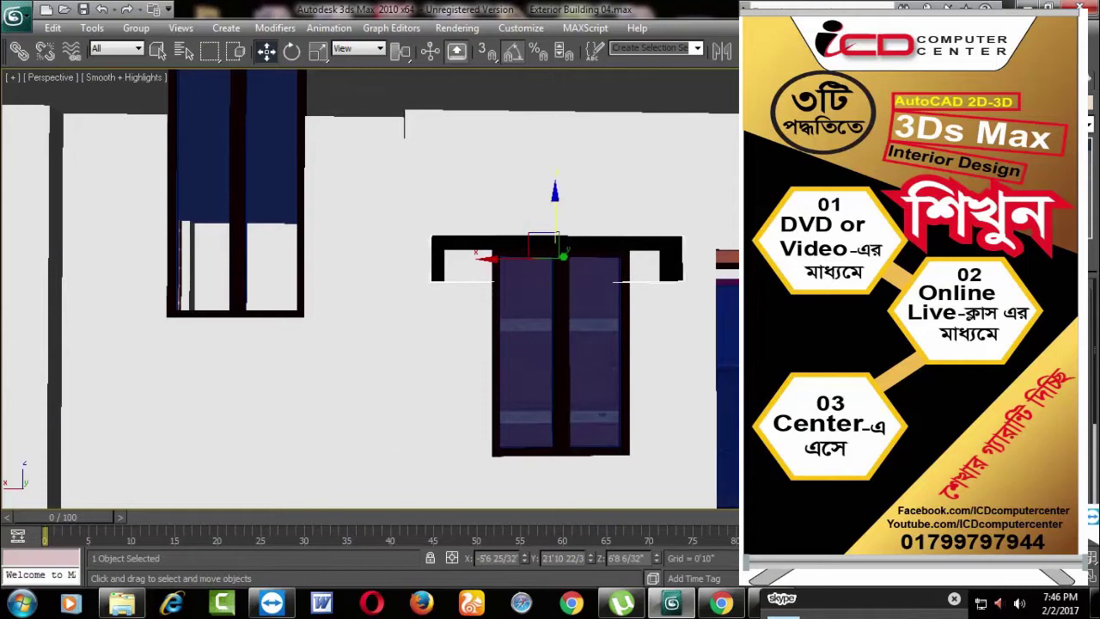
Step: Narrow the copied lintel's spline outline to match the window width
left_click(616, 284)
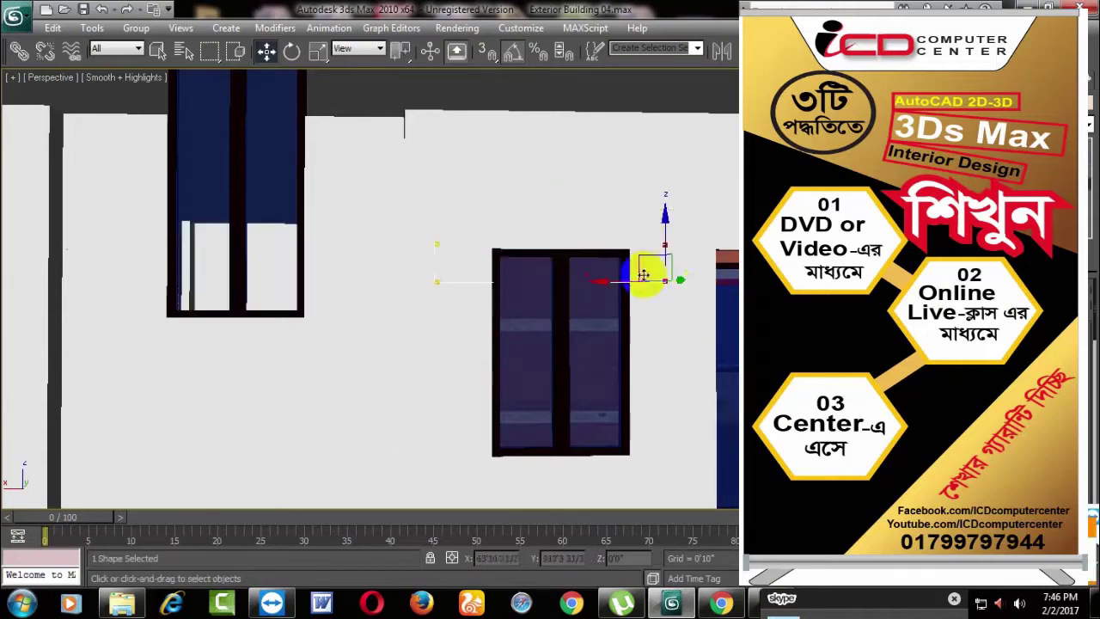
left_click_drag(585, 283, 393, 226)
left_click(454, 282)
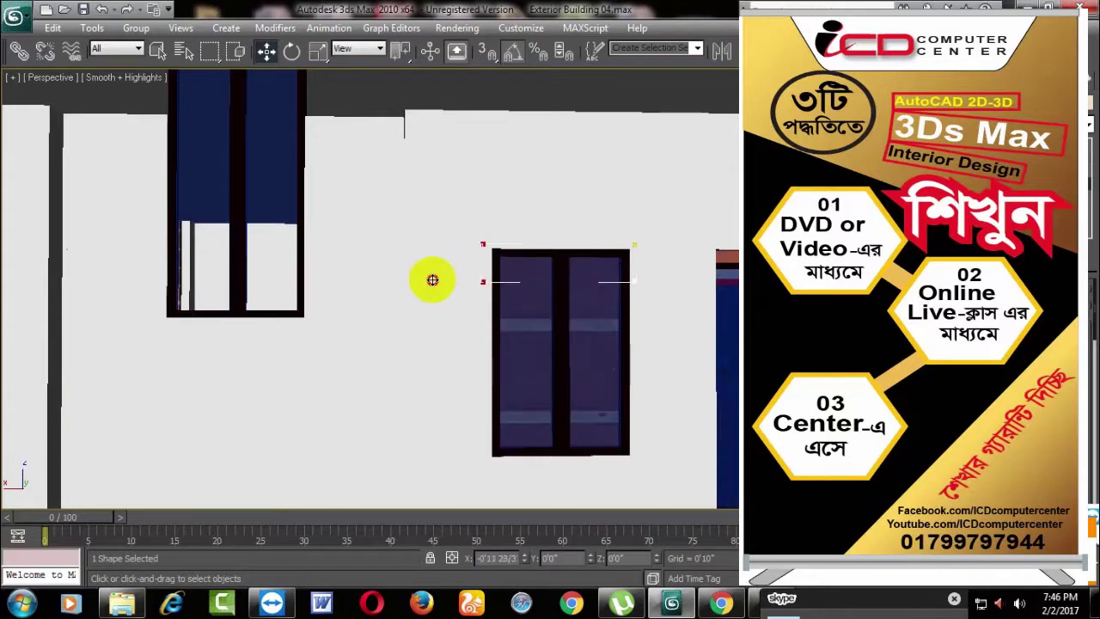
left_click_drag(433, 280, 432, 279)
left_click(610, 290)
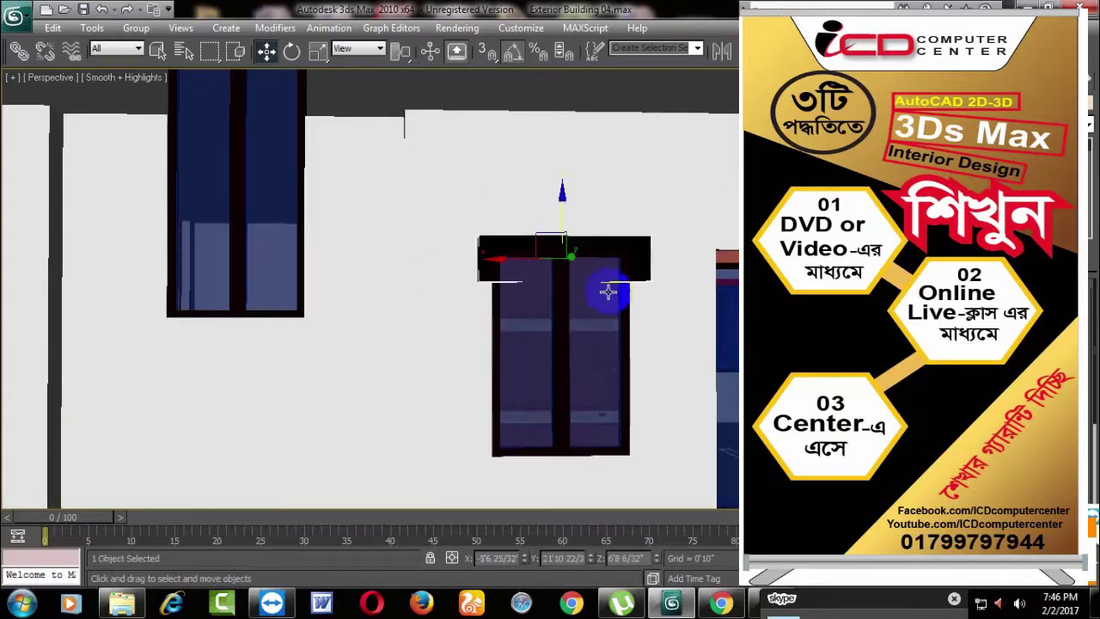
scroll(700, 310, "down", 3)
mouse_move(700, 309)
middle_mouse_down("alt")
mouse_move(688, 369)
mouse_move(628, 390)
mouse_move(699, 314)
mouse_move(687, 318)
middle_mouse_up("alt")
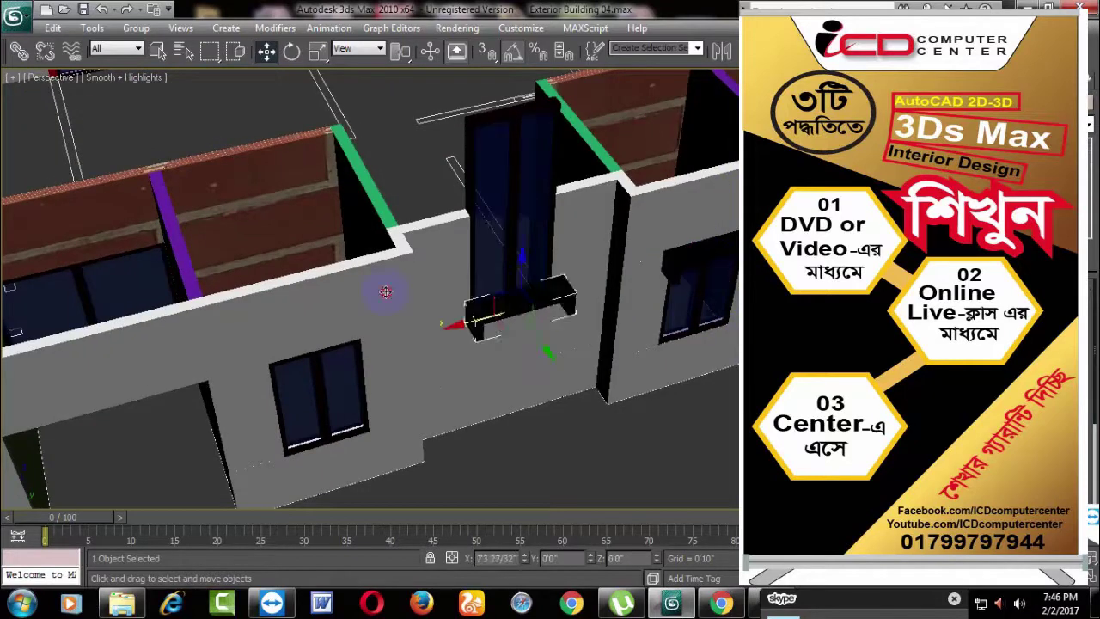
Step: Copy the narrowed lintel above the lower-left window
left_click_drag(667, 274, 263, 327)
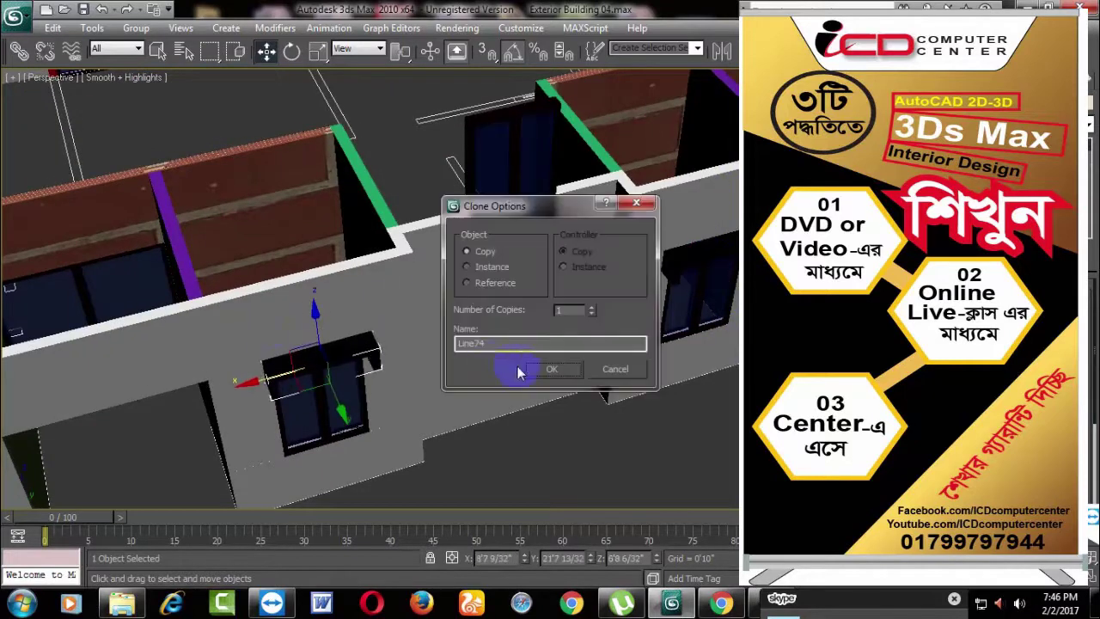
left_click(528, 372)
middle_click_drag(489, 418, 456, 339, "alt")
scroll(382, 371, "up", 2)
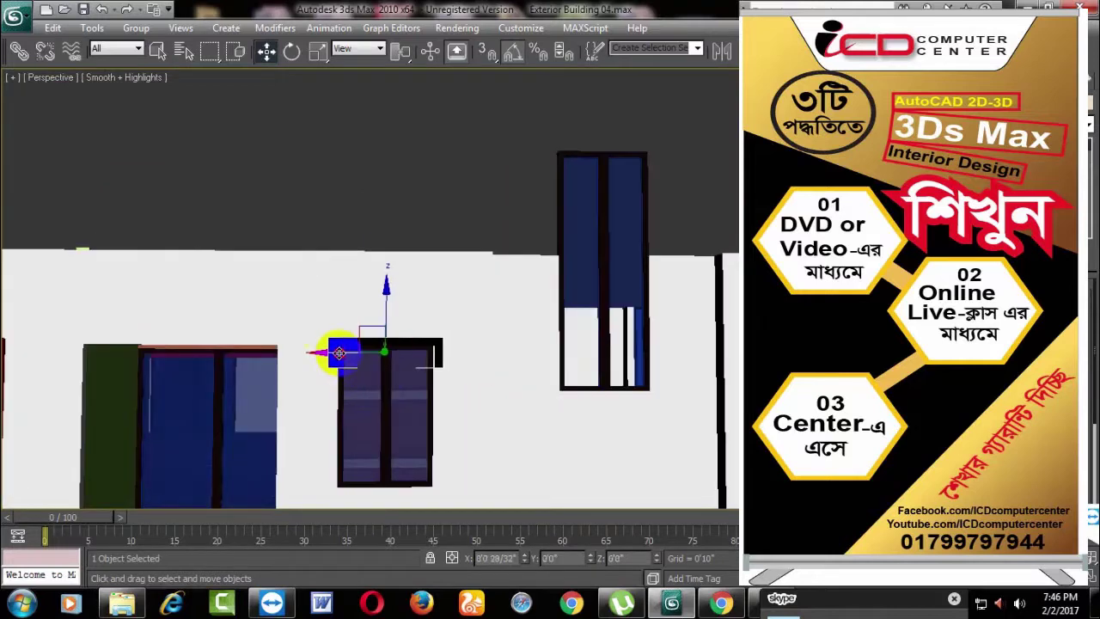
scroll(521, 429, "down", 5)
left_click(521, 430)
mouse_move(521, 430)
middle_mouse_down("alt")
mouse_move(582, 474)
mouse_move(455, 393)
mouse_move(483, 406)
middle_mouse_up("alt")
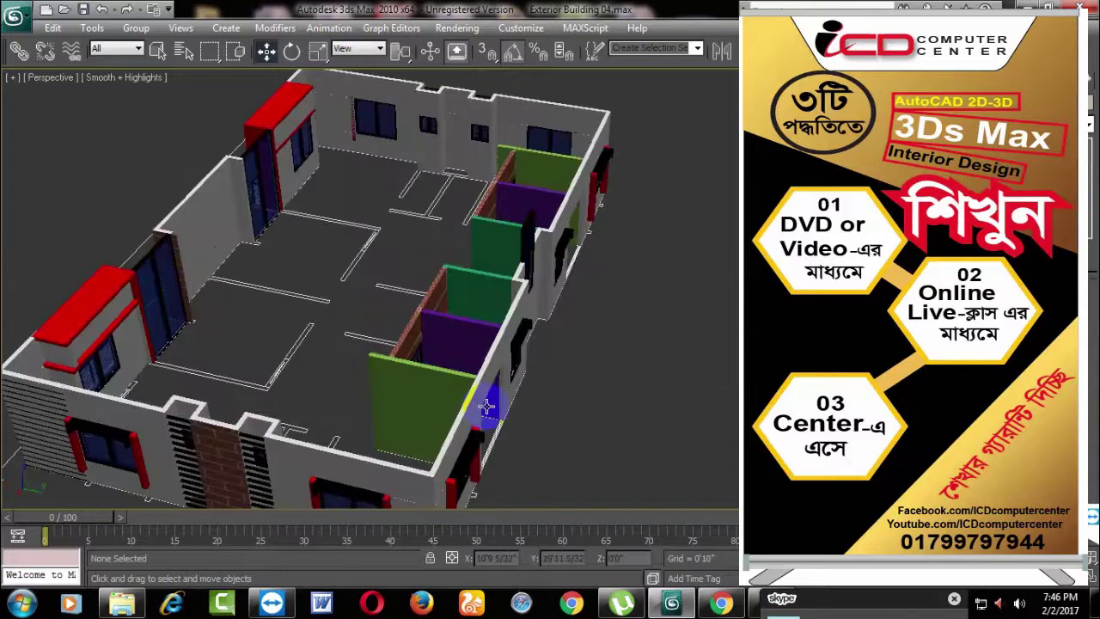
Step: Turn the green and purple interior wall panels white, then orbit around the building to check
left_click(420, 383)
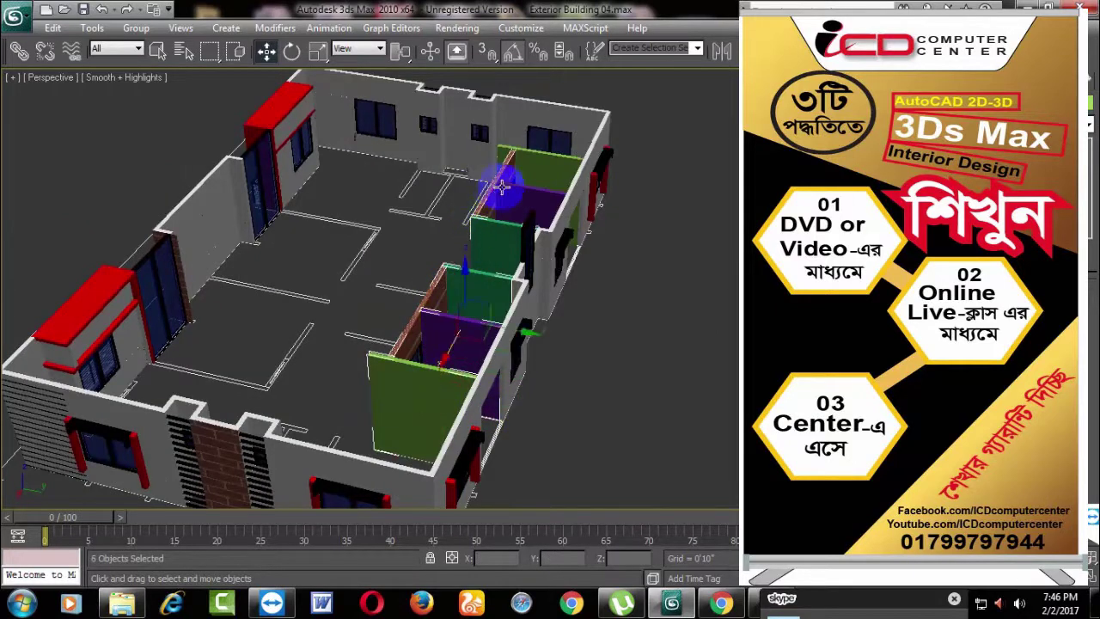
left_click(533, 162, "ctrl")
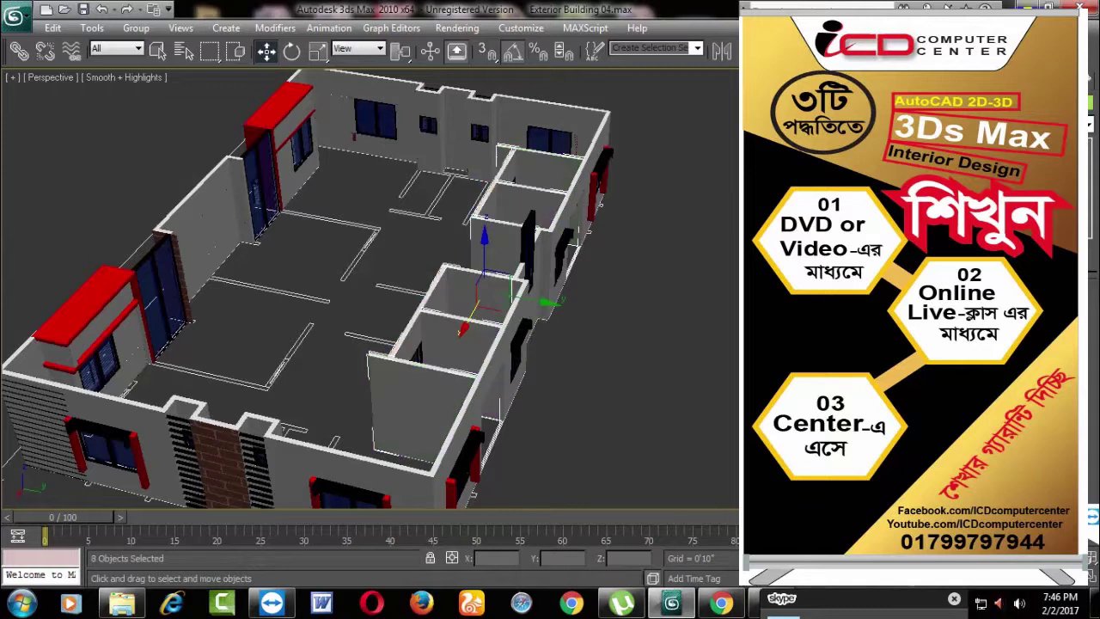
left_click(617, 381)
middle_click_drag(307, 258, 473, 209, "alt")
scroll(312, 447, "up", 2)
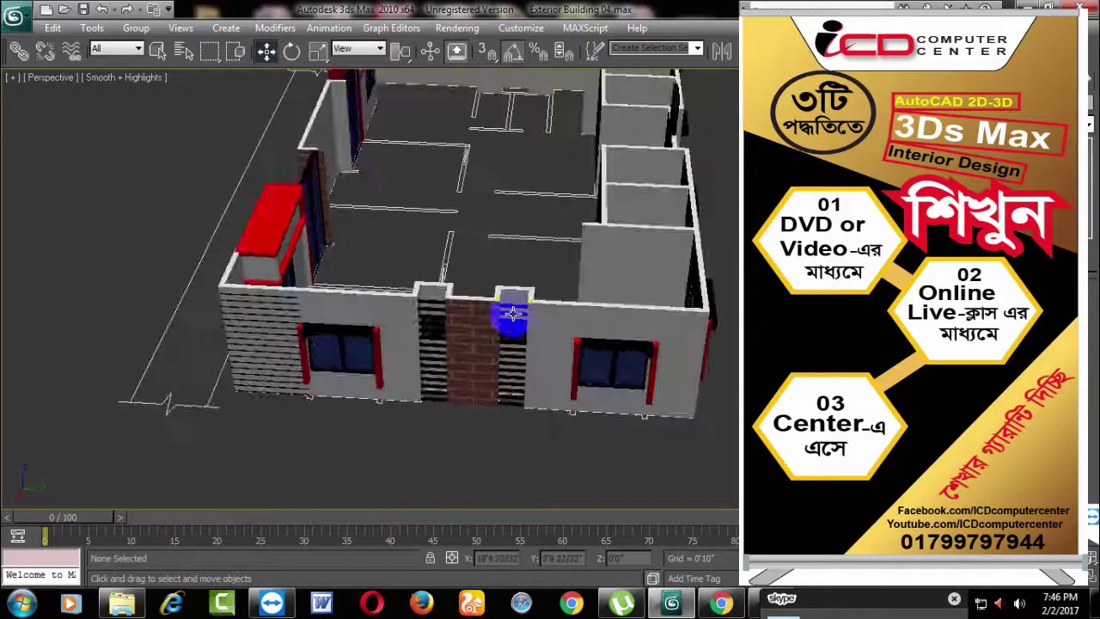
scroll(539, 312, "up", 3)
mouse_move(539, 312)
middle_mouse_down("alt")
mouse_move(579, 313)
mouse_move(502, 322)
middle_mouse_up("alt")
middle_click_drag(402, 343, 417, 344, "alt")
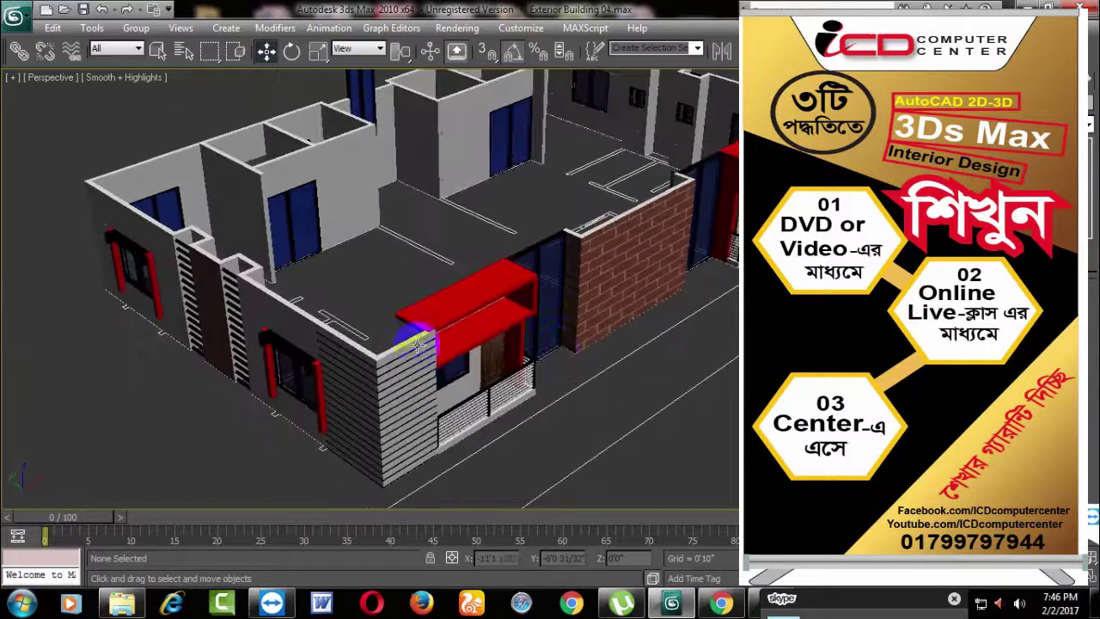
mouse_move(557, 348)
middle_mouse_down("alt")
mouse_move(467, 351)
mouse_move(568, 354)
mouse_move(491, 388)
mouse_move(369, 364)
mouse_move(425, 364)
mouse_move(364, 371)
mouse_move(383, 430)
mouse_move(539, 341)
mouse_move(370, 340)
mouse_move(688, 344)
mouse_move(545, 351)
mouse_move(643, 364)
mouse_move(533, 369)
mouse_move(590, 356)
mouse_move(647, 361)
mouse_move(658, 332)
mouse_move(540, 299)
mouse_move(484, 319)
mouse_move(659, 307)
mouse_move(284, 379)
middle_mouse_up("alt")
scroll(686, 345, "up", 3)
scroll(578, 308, "down", 3)
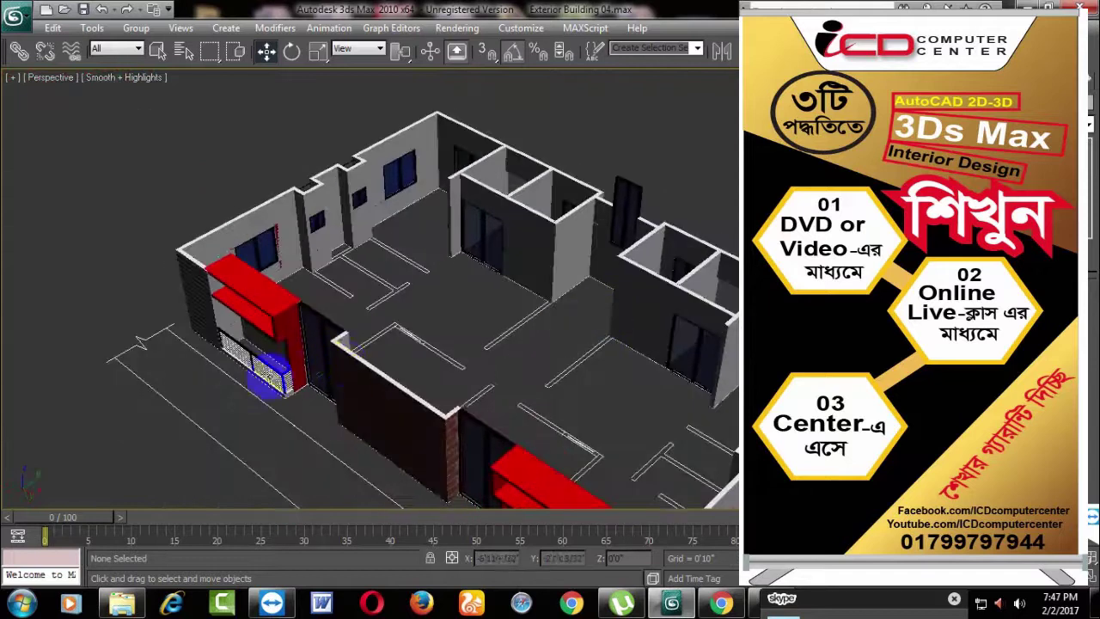
Step: Copy the slatted railing group toward the back wall and adjust its position
left_click(284, 379)
left_click_drag(284, 379, 550, 206, "shift")
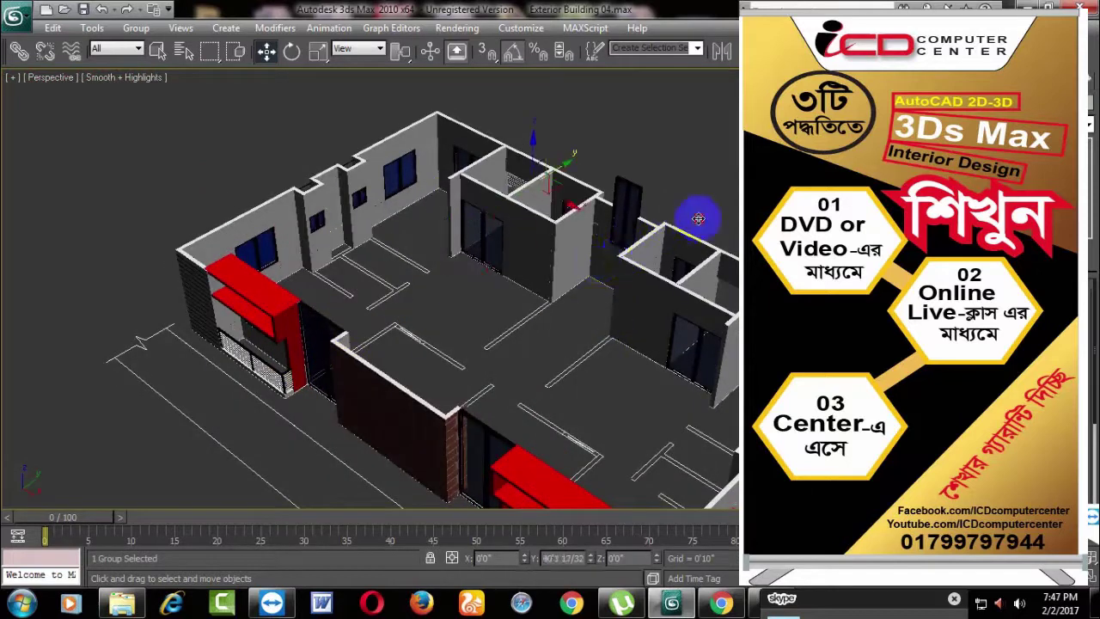
left_click(552, 369)
mouse_move(613, 358)
middle_mouse_down("alt")
mouse_move(452, 361)
mouse_move(533, 373)
mouse_move(528, 452)
mouse_move(516, 412)
mouse_move(553, 504)
middle_mouse_up("alt")
scroll(563, 392, "up", 3)
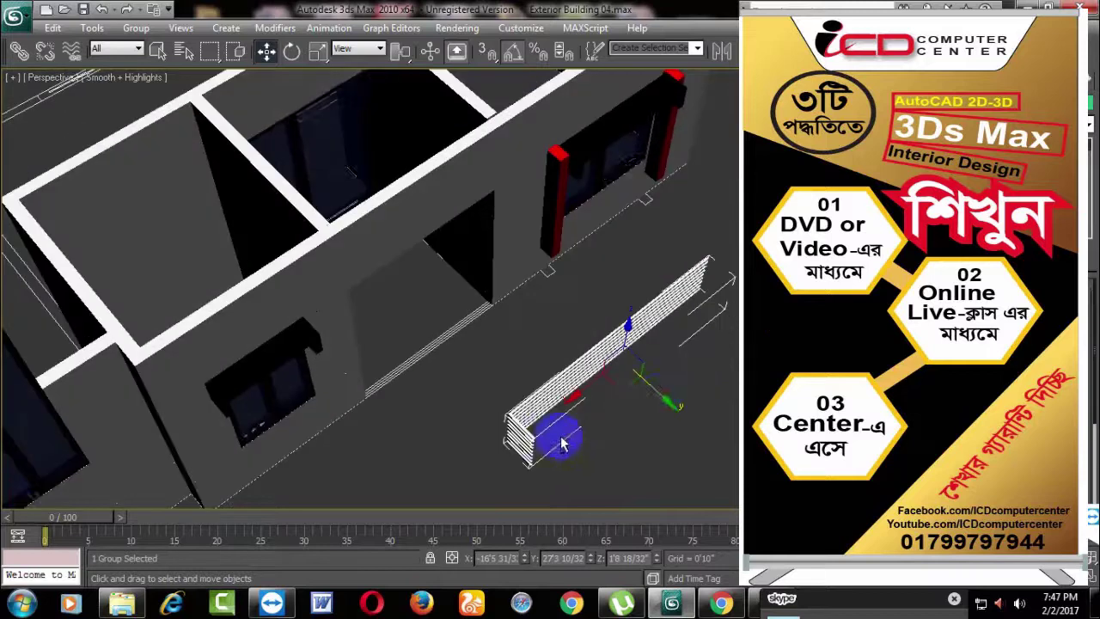
left_click_drag(657, 398, 644, 386)
left_click(633, 437)
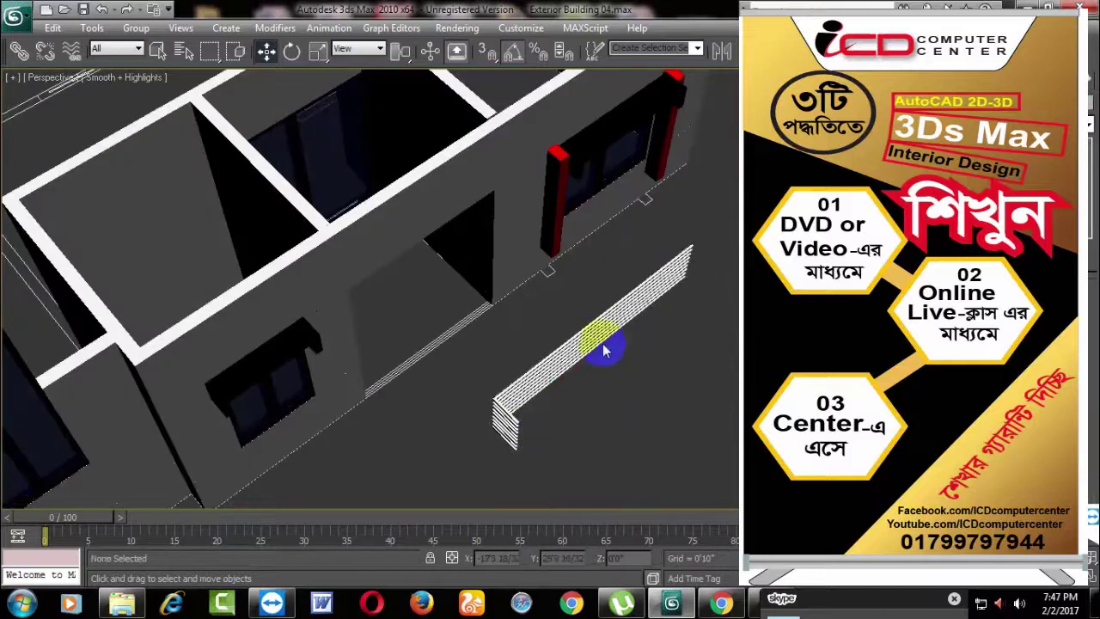
Step: Select two entrance railing pieces and shift them left
scroll(598, 340, "down", 3)
mouse_move(596, 369)
middle_mouse_down("alt")
mouse_move(239, 335)
mouse_move(152, 393)
mouse_move(255, 318)
mouse_move(450, 386)
mouse_move(430, 410)
mouse_move(486, 442)
mouse_move(567, 299)
middle_mouse_up("alt")
scroll(487, 422, "up", 3)
scroll(499, 381, "up", 3)
left_click(499, 381)
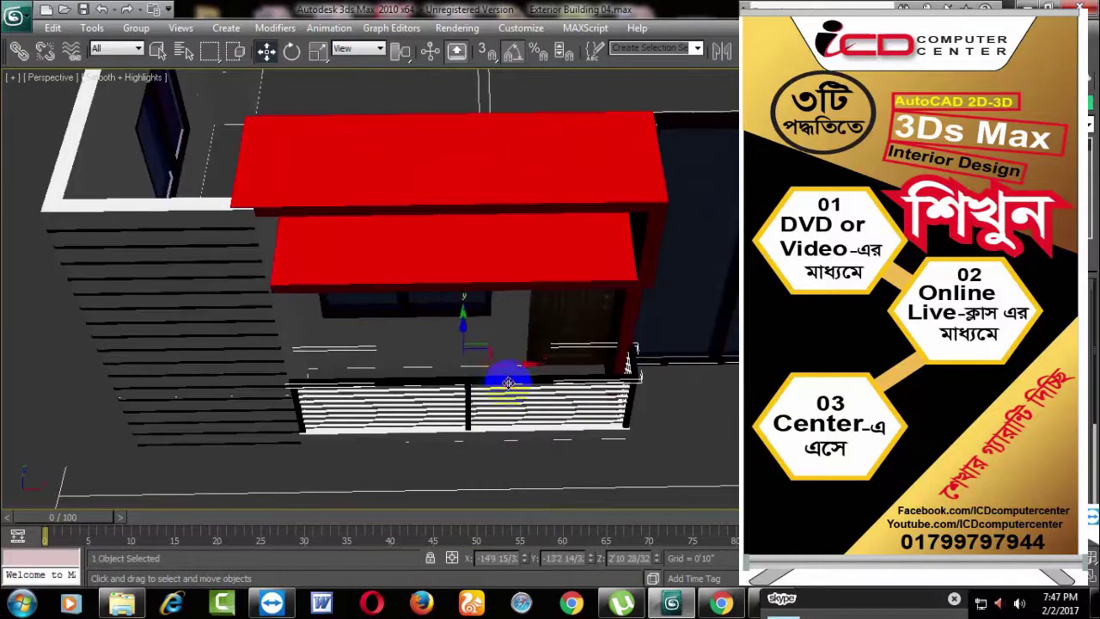
left_click(550, 364, "ctrl")
mouse_move(504, 368)
left_mouse_down()
mouse_move(474, 384)
mouse_move(628, 411)
left_mouse_up()
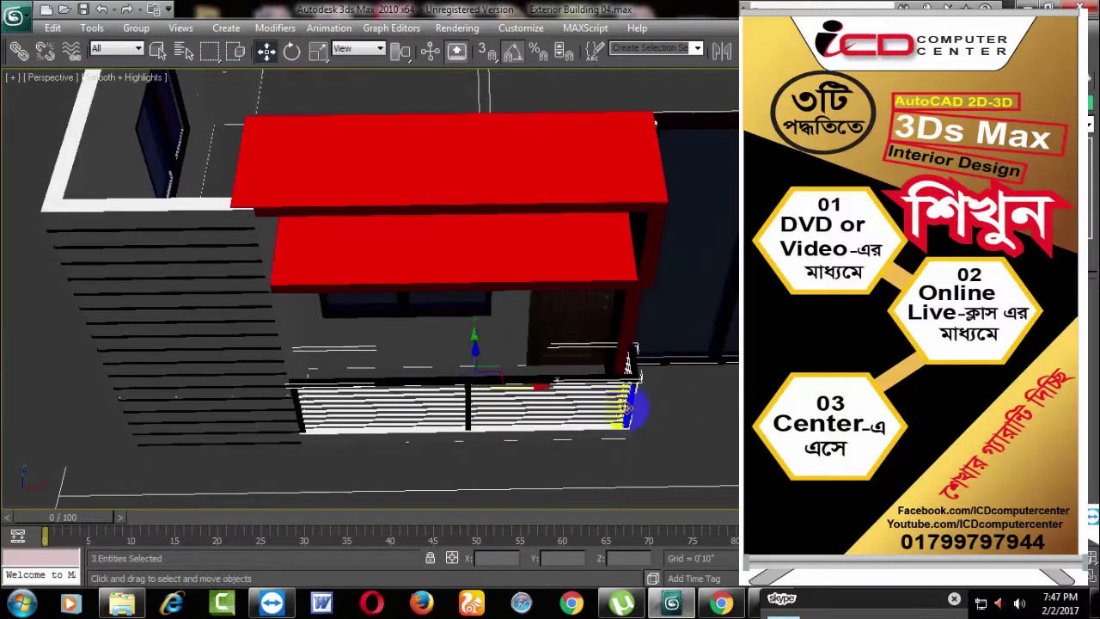
Step: Group the front railing pieces into one object and darken the red awning colour
left_click(295, 409, "ctrl")
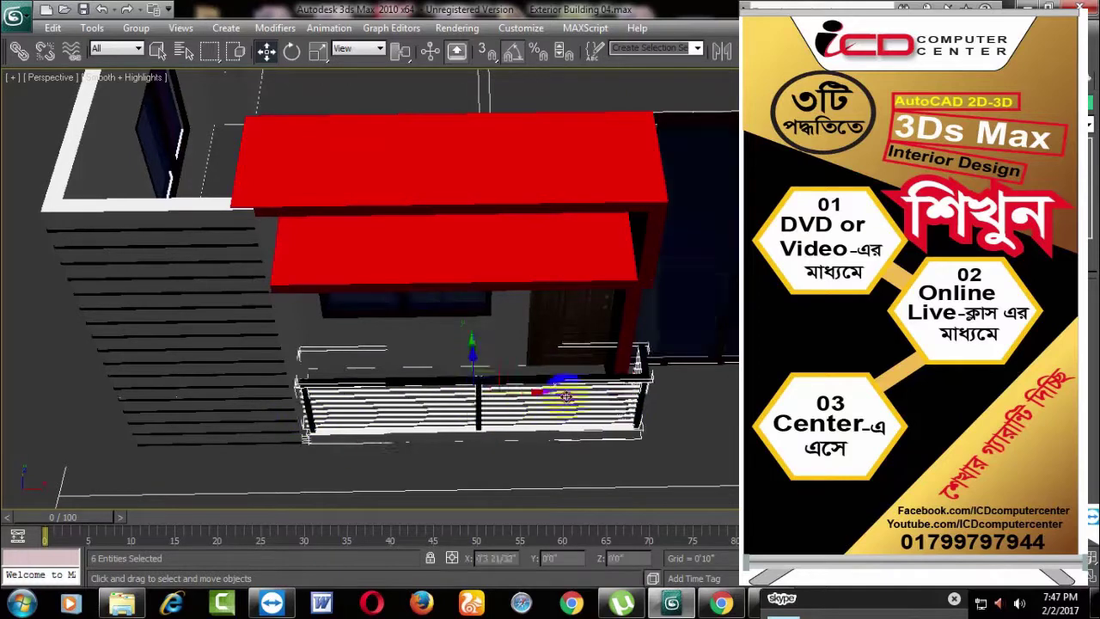
left_click(136, 28)
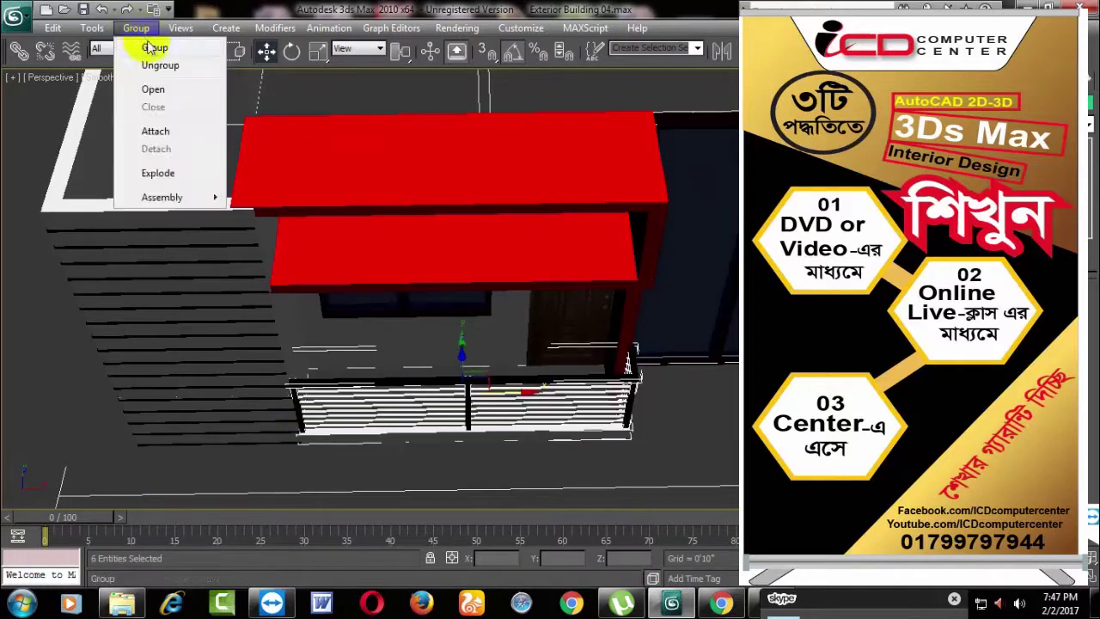
left_click(152, 44)
left_click(562, 333)
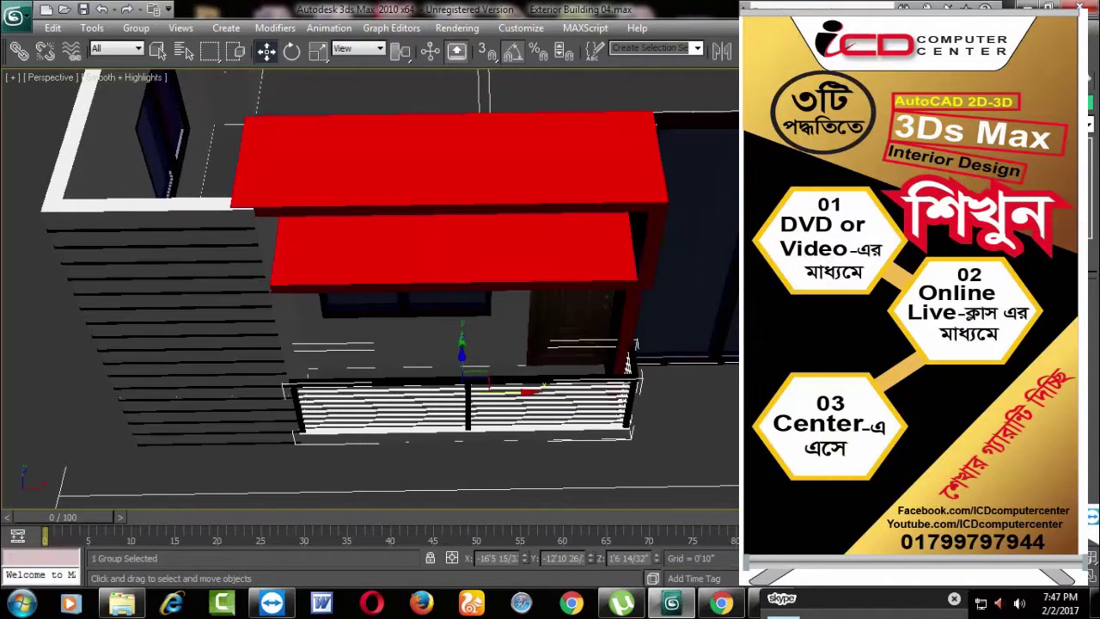
left_click(1080, 82)
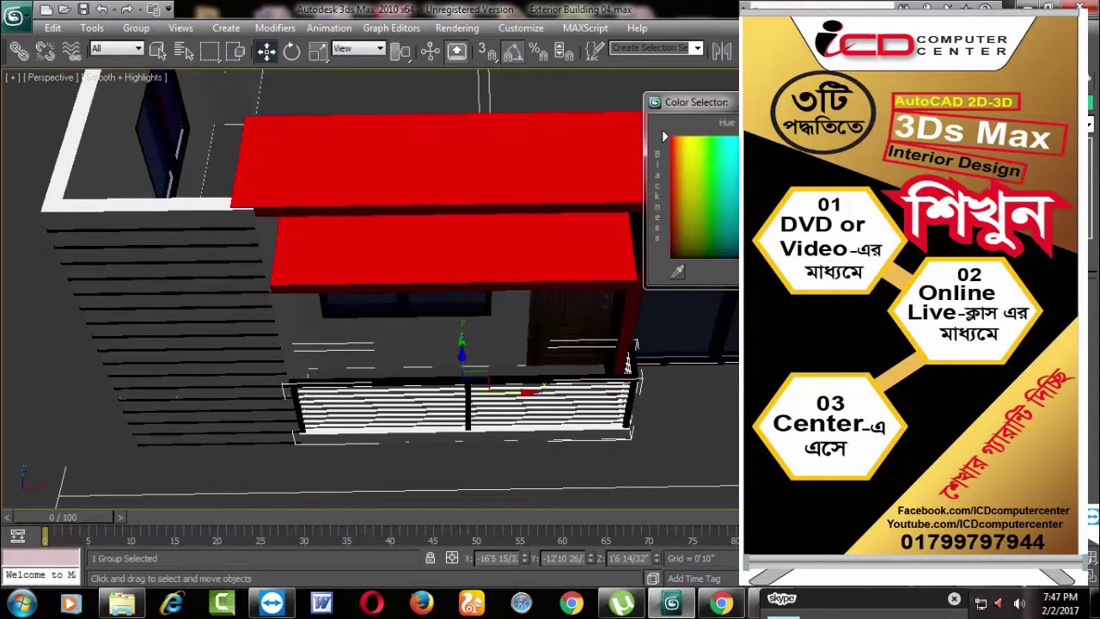
left_click_drag(665, 136, 665, 198)
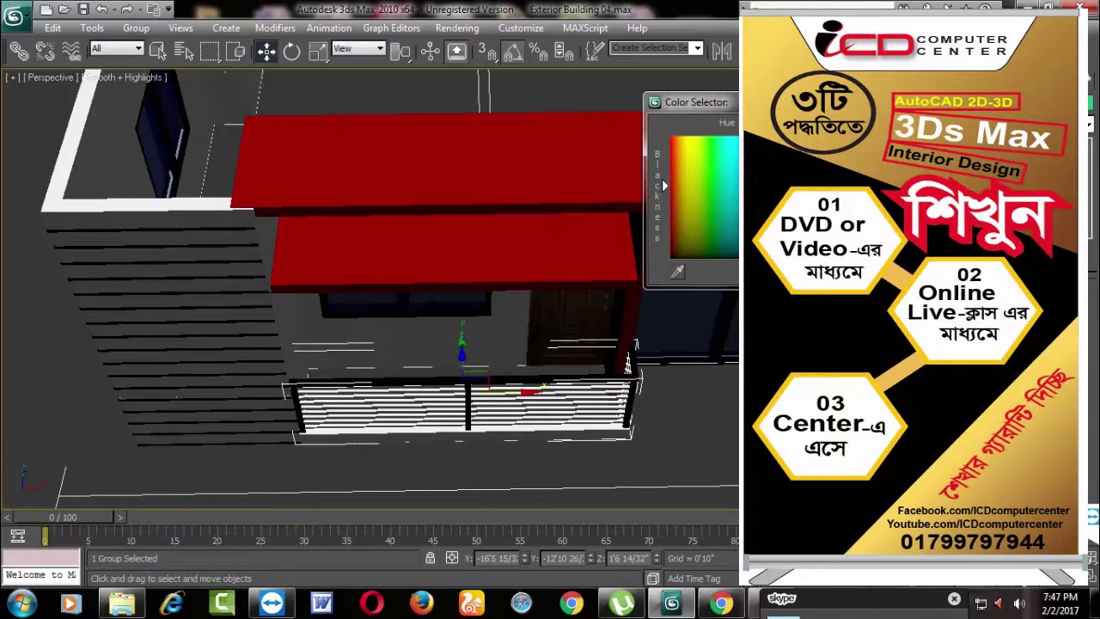
Step: Group the striped railing pieces and move the new group to the right
key("Escape")
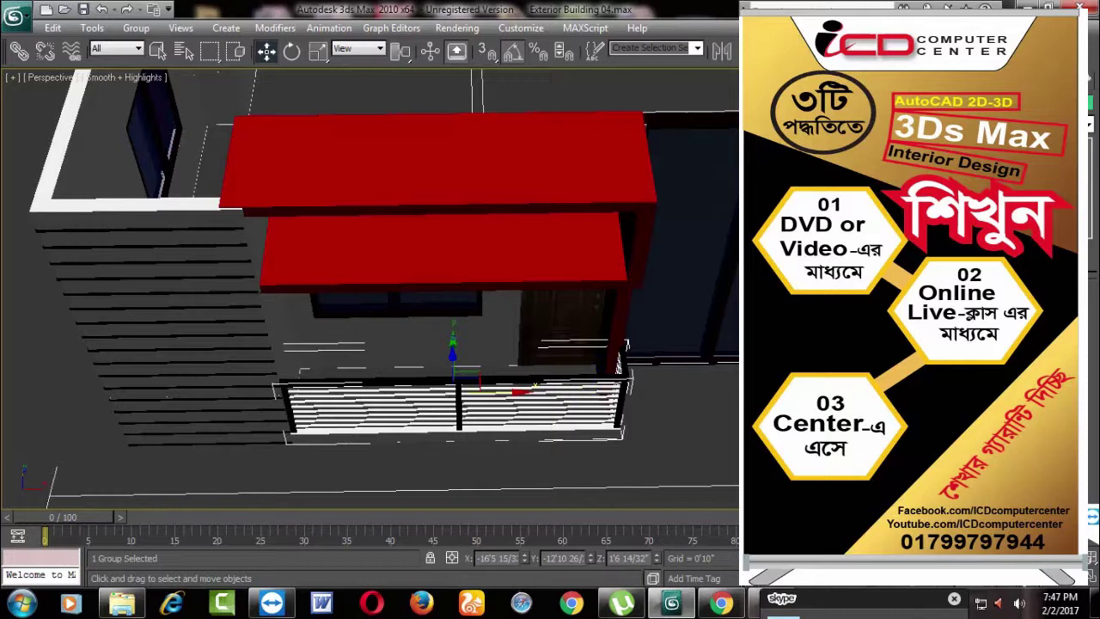
middle_click_drag(625, 418, 361, 361, "alt")
left_click(136, 28)
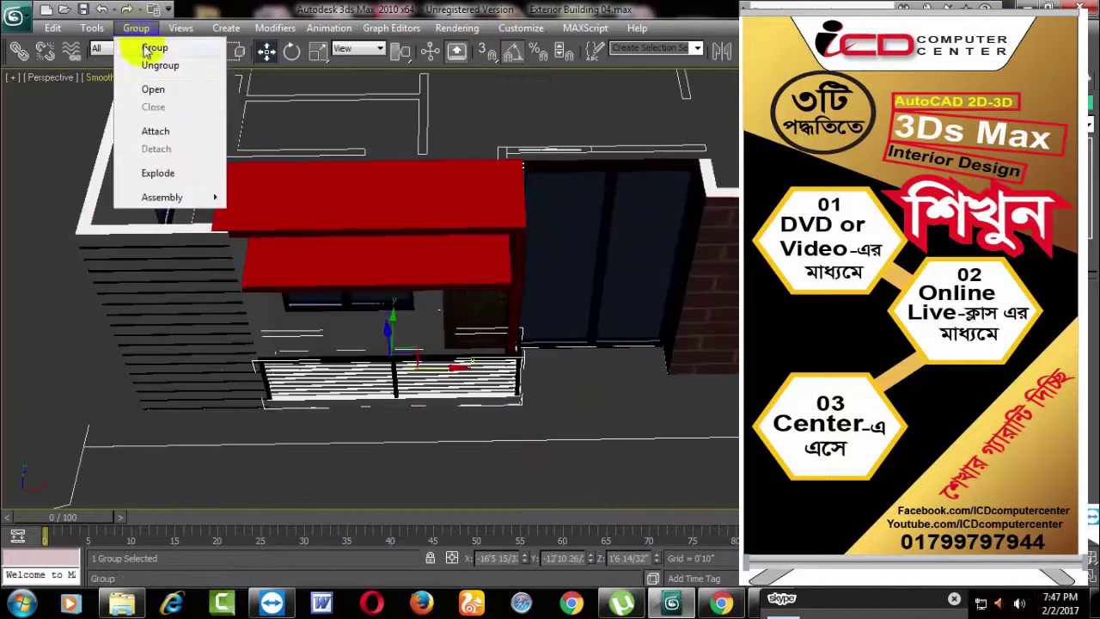
left_click(148, 50)
left_click(563, 336)
left_click_drag(454, 349, 584, 417)
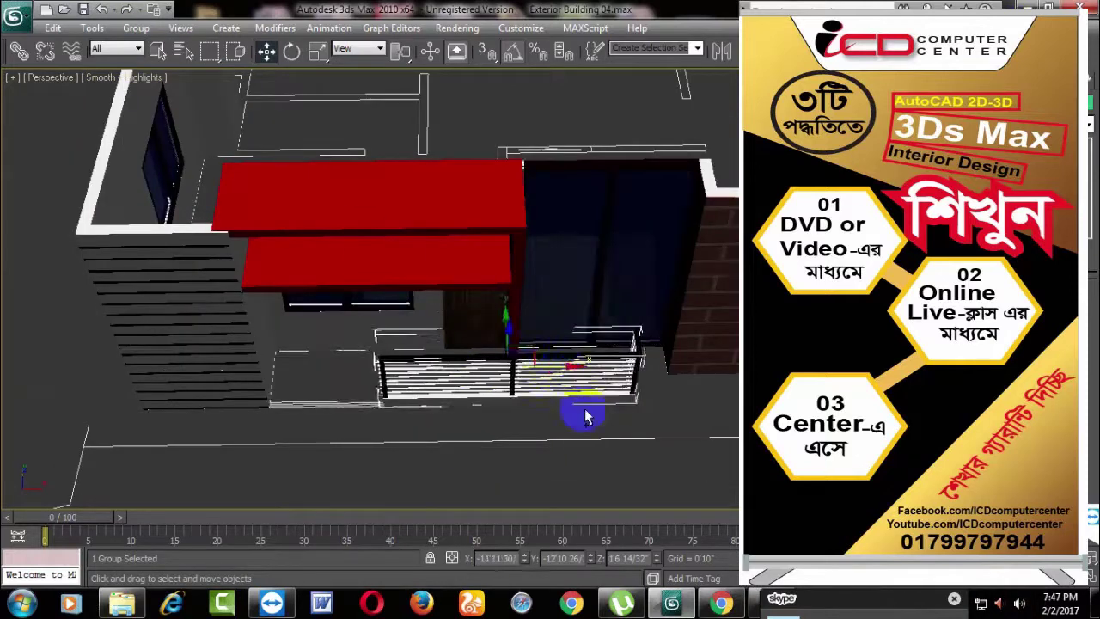
Step: Shift-drag the railing group to clone an independent Copy at a new spot
scroll(585, 417, "down", 5)
mouse_move(597, 437)
middle_mouse_down("alt")
mouse_move(516, 432)
mouse_move(435, 449)
mouse_move(335, 314)
middle_mouse_up("alt")
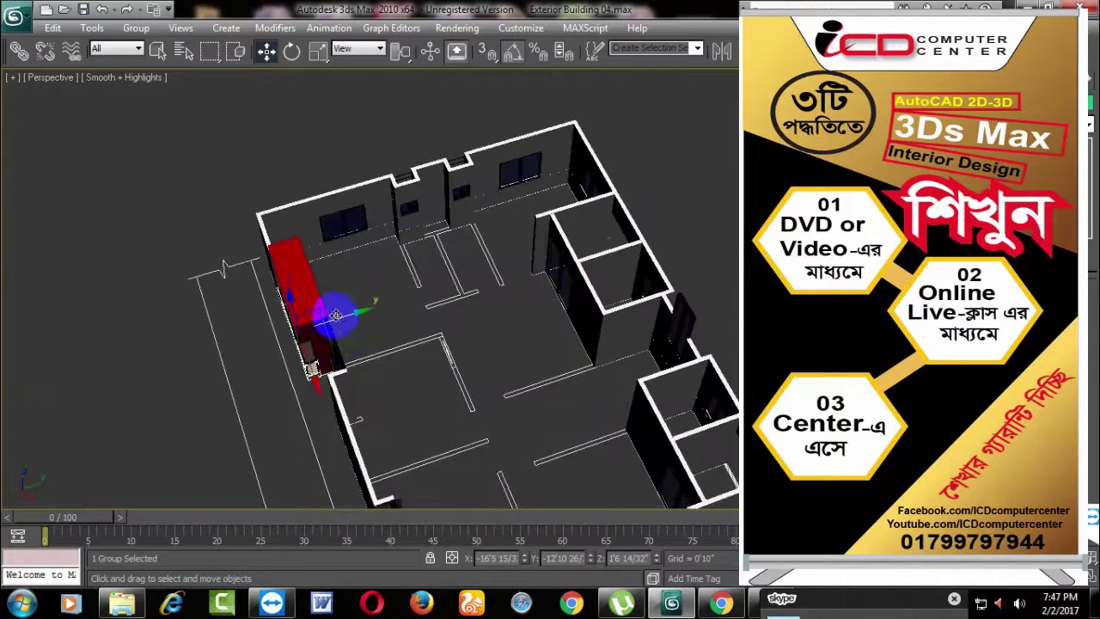
left_click_drag(335, 314, 657, 320, "shift")
left_click(570, 370)
Step: Select the copied railing group standing beside the building's side wall
mouse_move(570, 371)
middle_mouse_down("alt")
mouse_move(668, 386)
mouse_move(631, 361)
middle_mouse_up("alt")
scroll(658, 422, "up", 3)
mouse_move(658, 422)
middle_mouse_down()
mouse_move(474, 407)
mouse_move(642, 409)
mouse_move(662, 461)
mouse_move(653, 447)
middle_mouse_up()
left_click(136, 28)
left_click(393, 315)
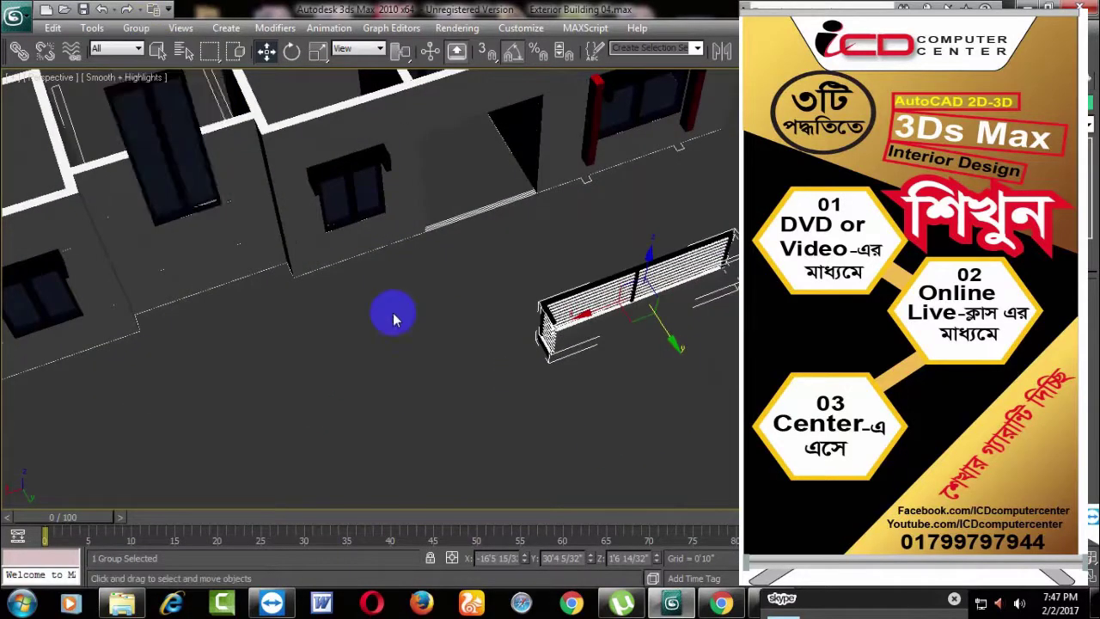
mouse_move(645, 398)
middle_mouse_down("alt")
mouse_move(582, 369)
mouse_move(668, 386)
mouse_move(653, 401)
middle_mouse_up("alt")
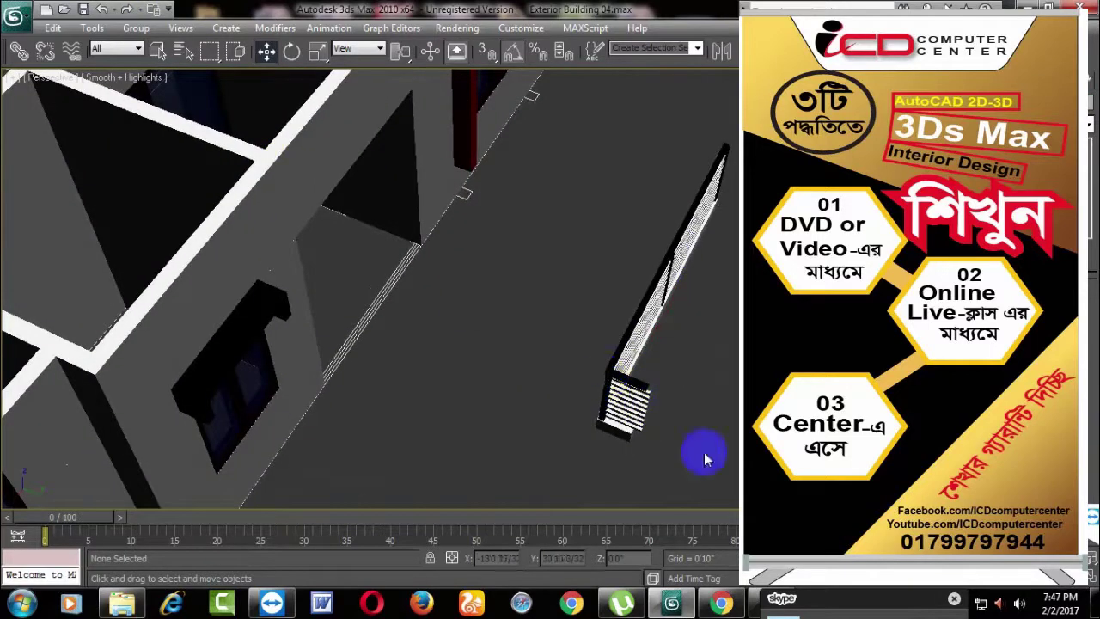
left_click(643, 417)
Step: Ungroup the copied railing and shift its base line and bars to the left
left_click(136, 28)
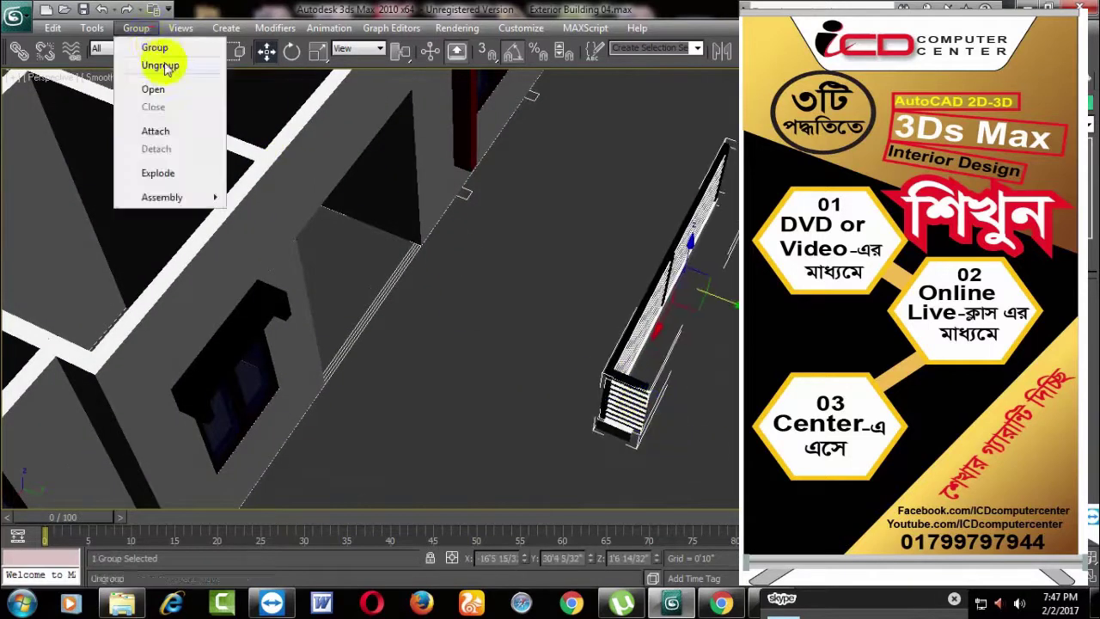
left_click(556, 355)
left_click(650, 405)
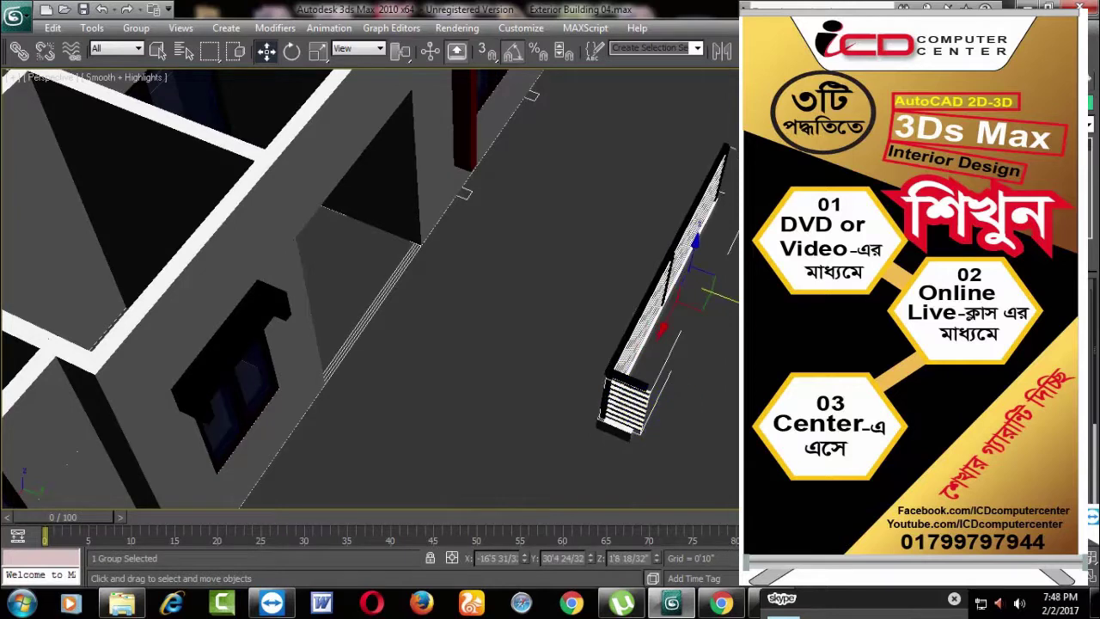
mouse_move(707, 410)
middle_mouse_down("alt")
mouse_move(722, 404)
mouse_move(679, 401)
middle_mouse_up("alt")
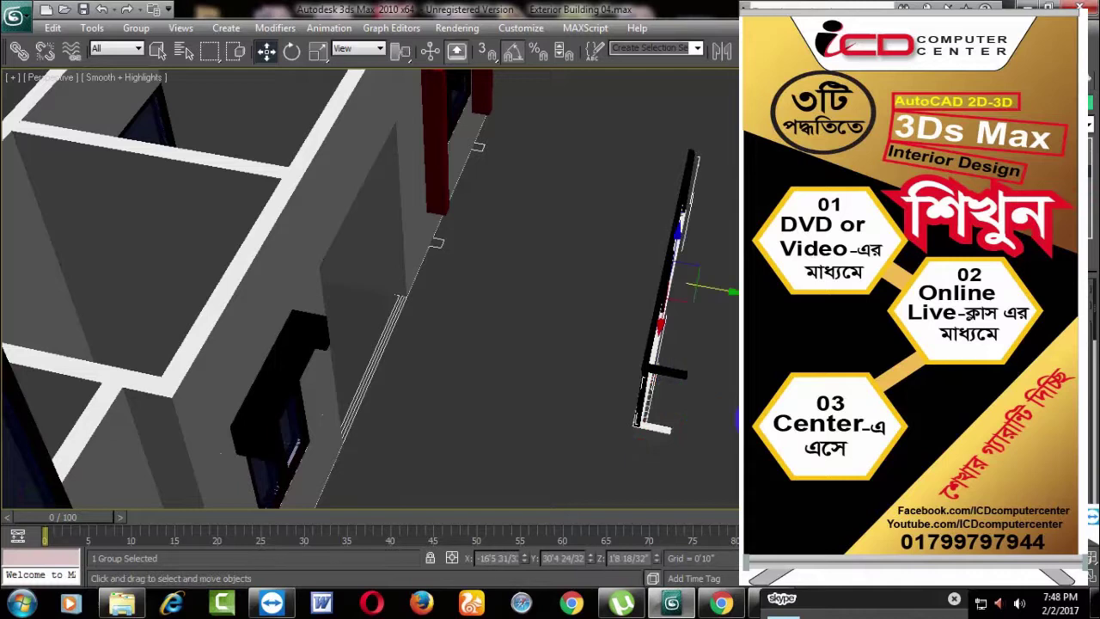
left_click(651, 435)
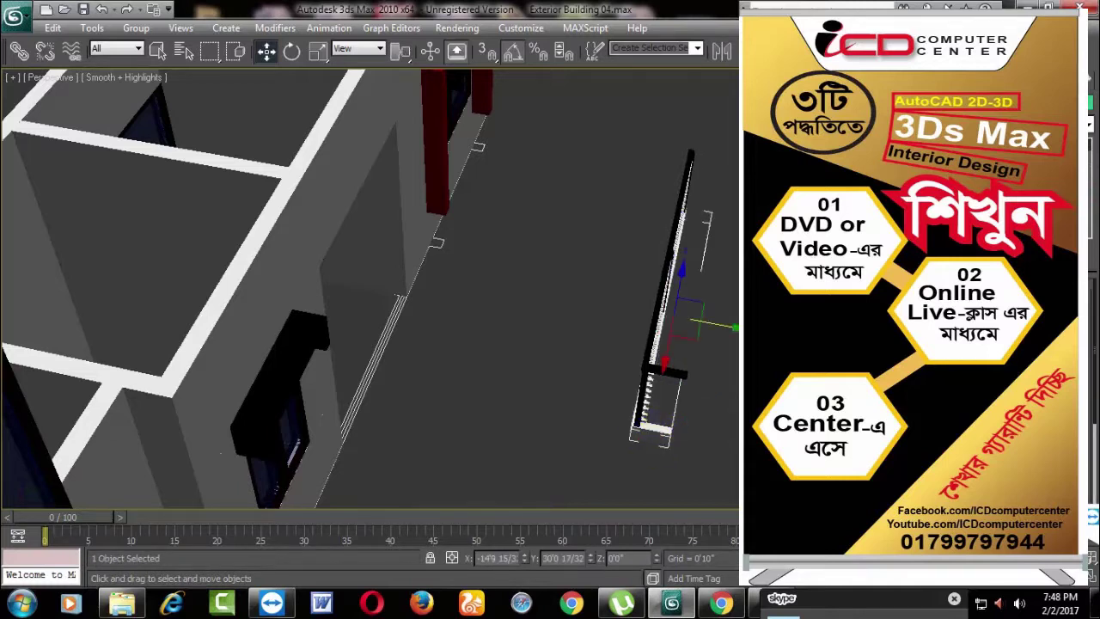
left_click(684, 431)
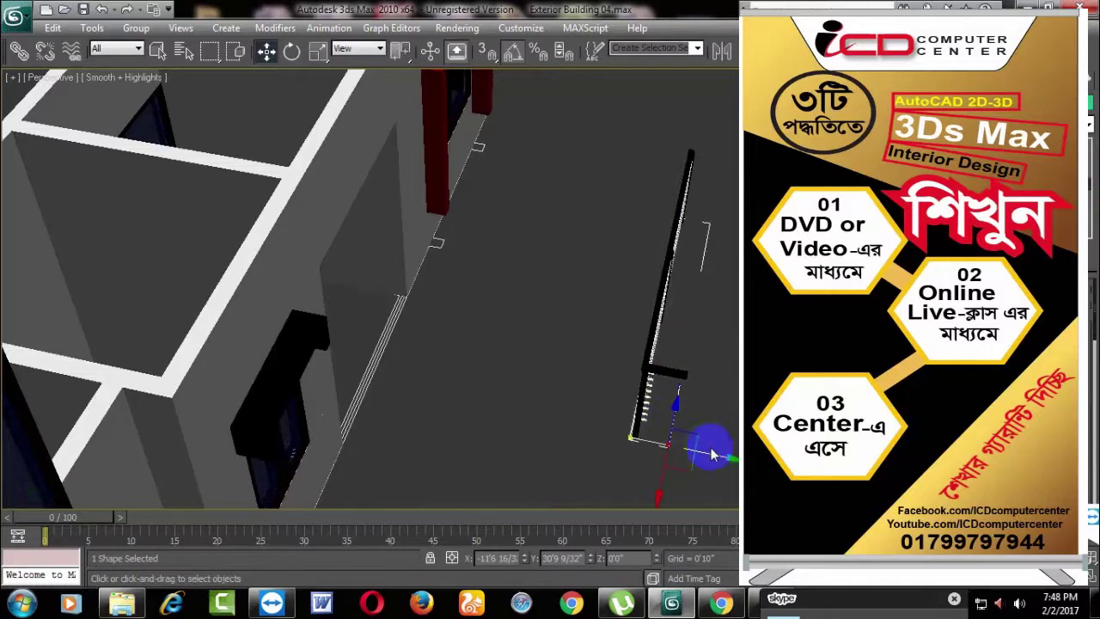
mouse_move(715, 455)
left_mouse_down()
mouse_move(691, 449)
mouse_move(678, 326)
left_mouse_up()
mouse_move(694, 285)
middle_mouse_down("alt")
mouse_move(646, 300)
mouse_move(678, 400)
mouse_move(725, 416)
middle_mouse_up("alt")
Step: Select all six railing parts and combine them into a single group
left_click(640, 383)
left_click(657, 396)
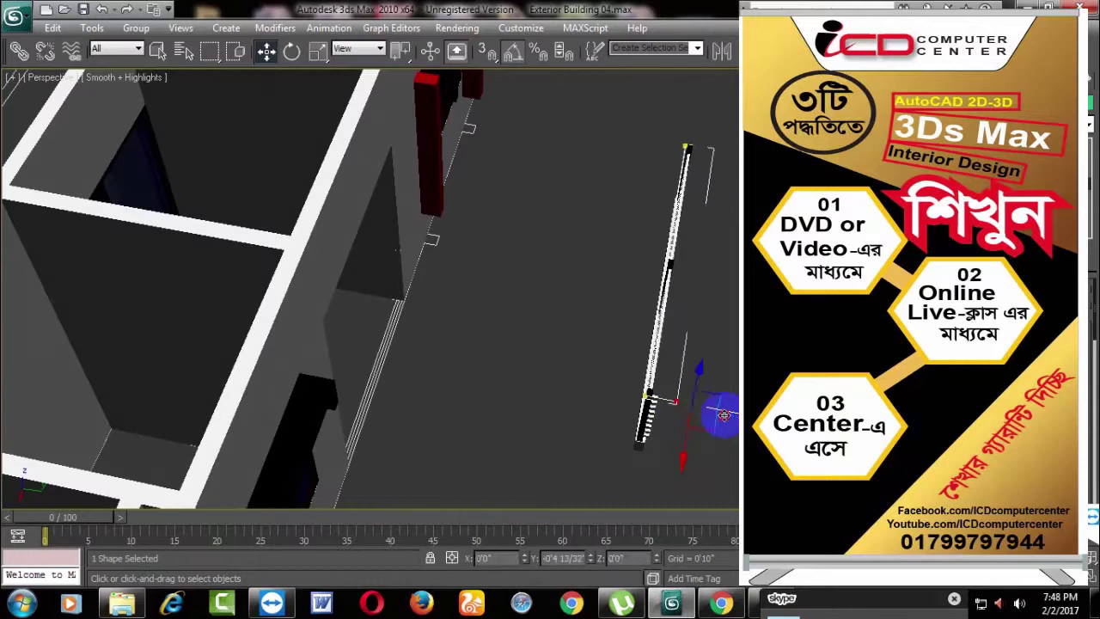
left_click(650, 290)
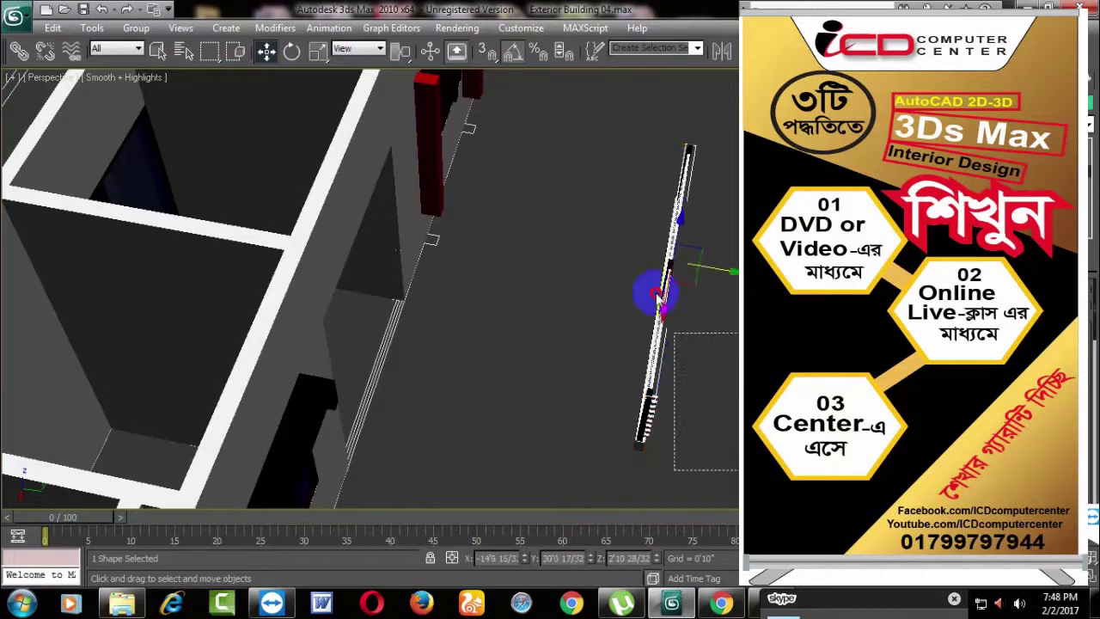
left_click(138, 28)
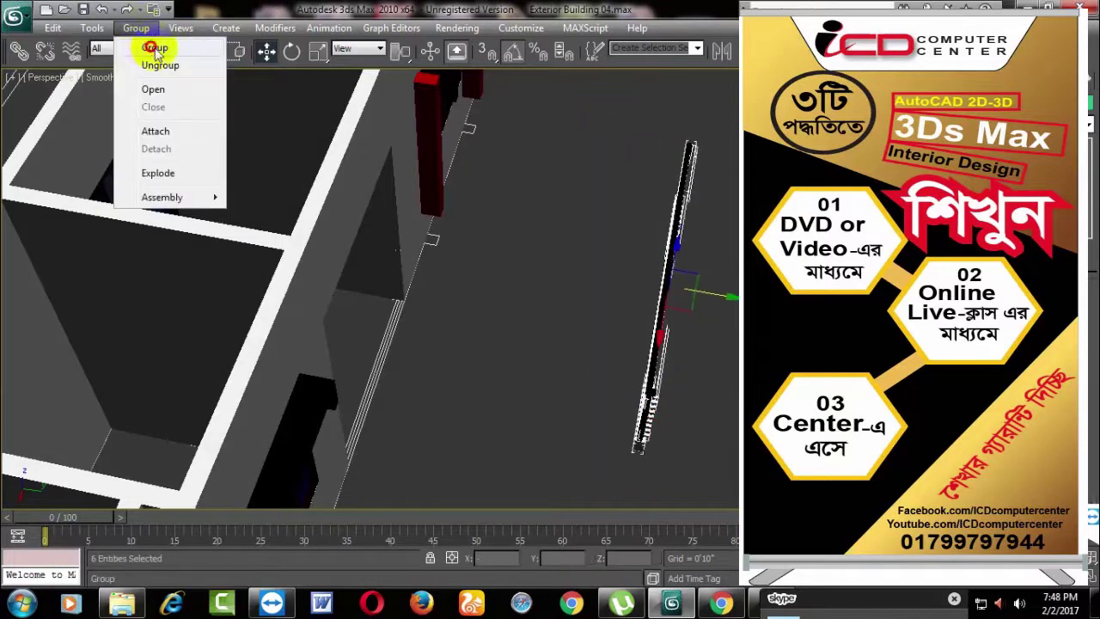
left_click(155, 47)
left_click(566, 328)
left_click(604, 337)
mouse_move(653, 404)
middle_mouse_down("alt")
mouse_move(686, 389)
mouse_move(606, 356)
mouse_move(585, 327)
middle_mouse_up("alt")
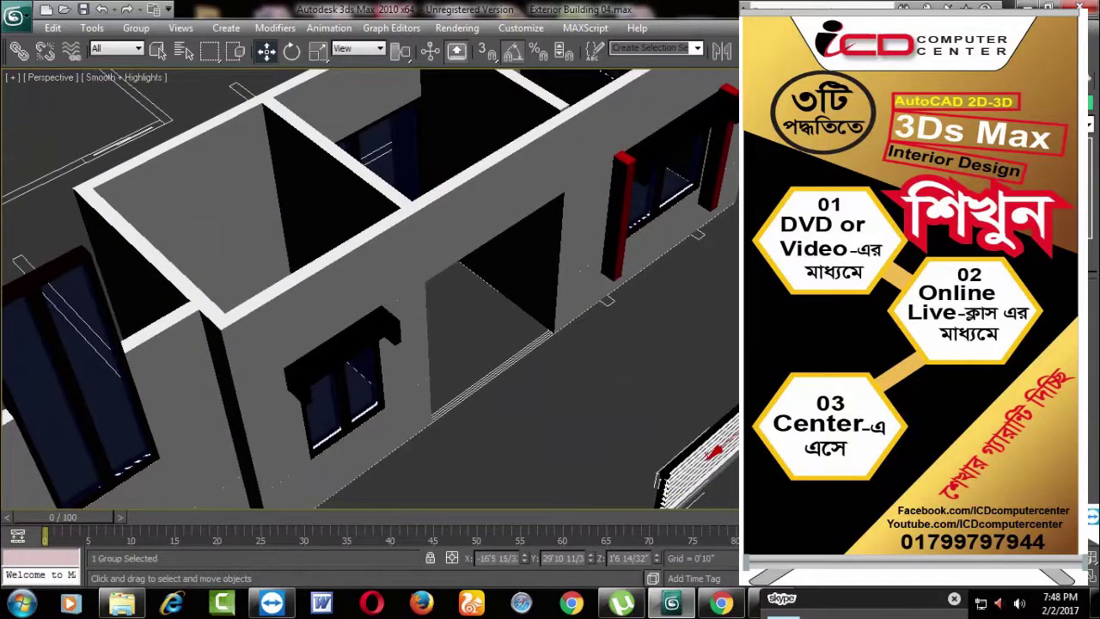
Step: Mirror the railing group on the Y axis and move it into the front-wall doorway
left_click(557, 55)
left_click(720, 52)
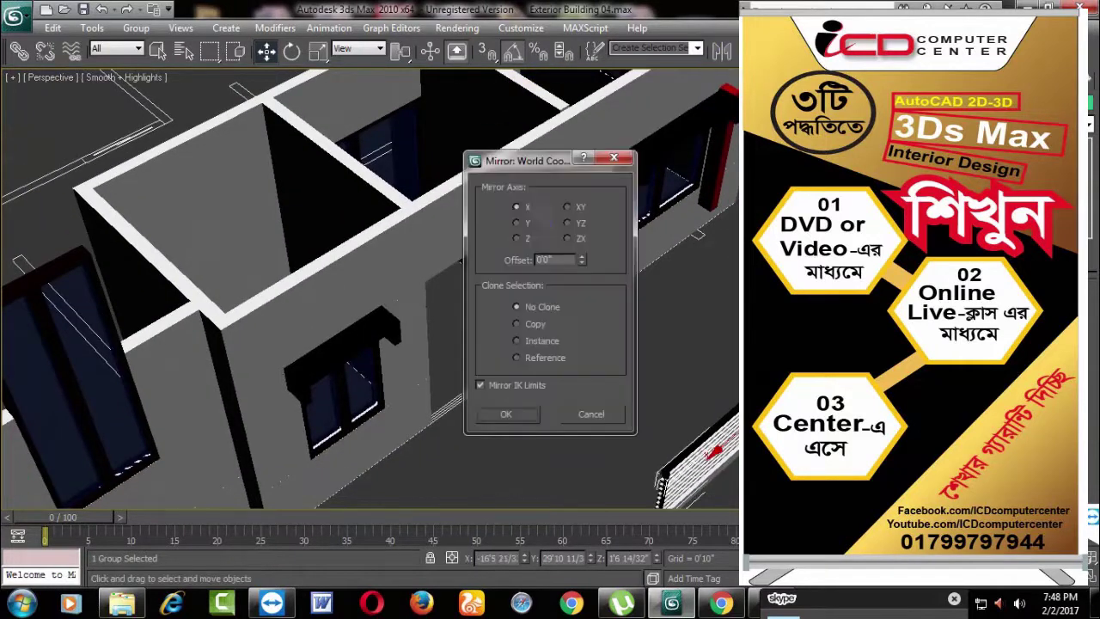
left_click(540, 226)
left_click(529, 414)
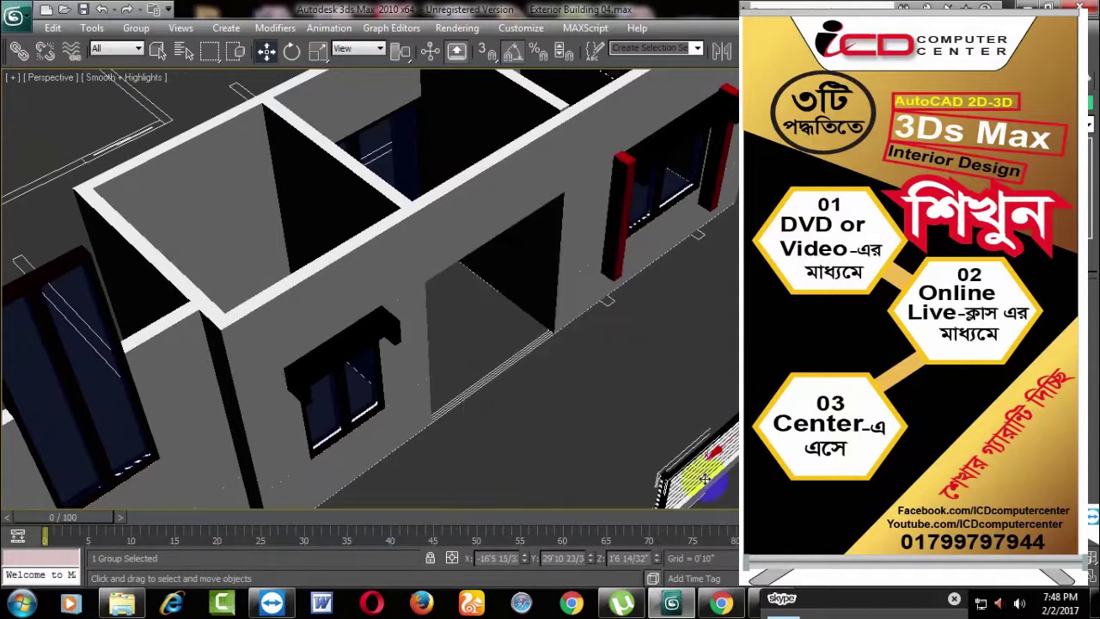
left_click_drag(700, 469, 563, 361)
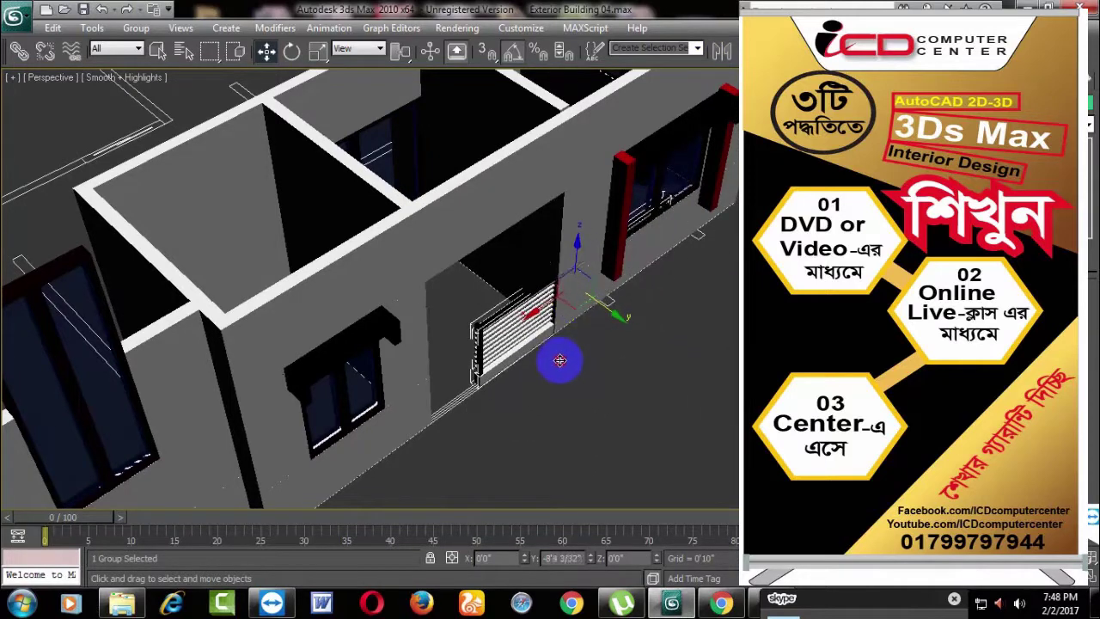
mouse_move(563, 361)
left_mouse_down()
mouse_move(583, 307)
mouse_move(453, 356)
left_mouse_up()
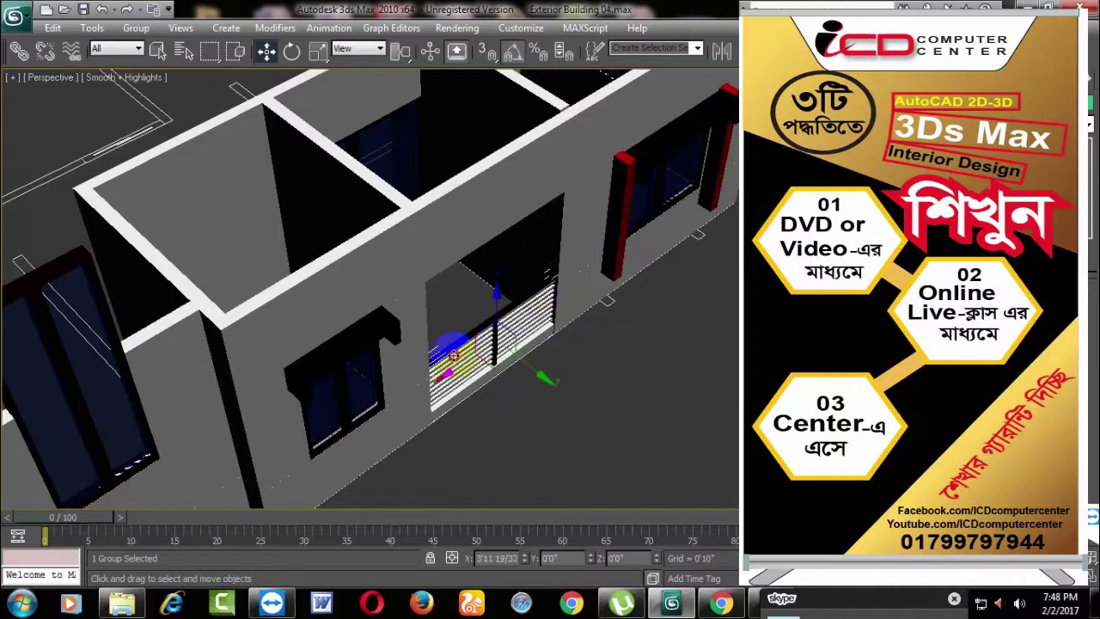
Step: Reselect the gate and inspect its fit in the doorway from several angles
mouse_move(693, 417)
middle_mouse_down("alt")
mouse_move(614, 400)
mouse_move(594, 445)
middle_mouse_up("alt")
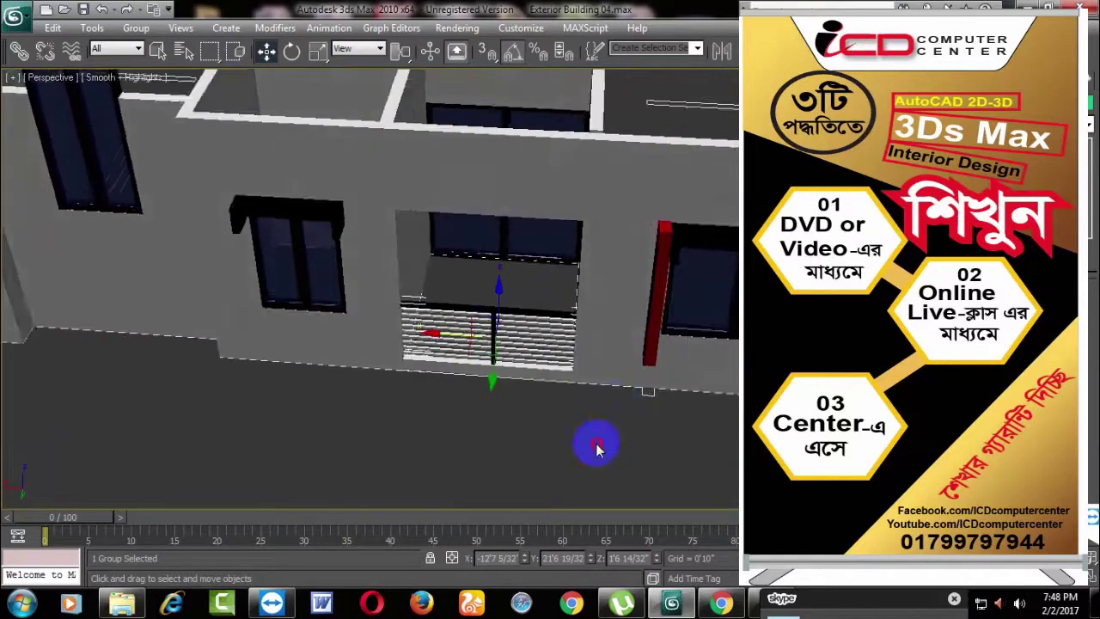
scroll(550, 421, "up", 3)
left_click(518, 398)
scroll(518, 398, "down", 3)
mouse_move(518, 398)
middle_mouse_down("alt")
mouse_move(577, 386)
mouse_move(516, 383)
mouse_move(512, 392)
middle_mouse_up("alt")
scroll(484, 378, "up", 3)
scroll(484, 379, "down", 3)
scroll(511, 392, "up", 3)
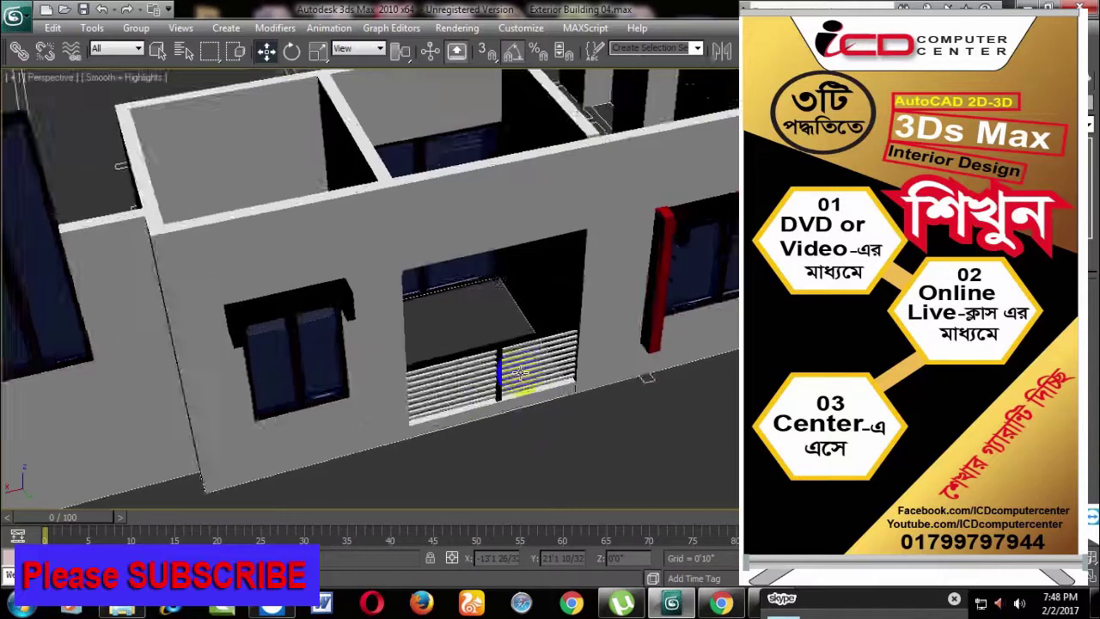
scroll(537, 395, "up", 2)
left_click(537, 395)
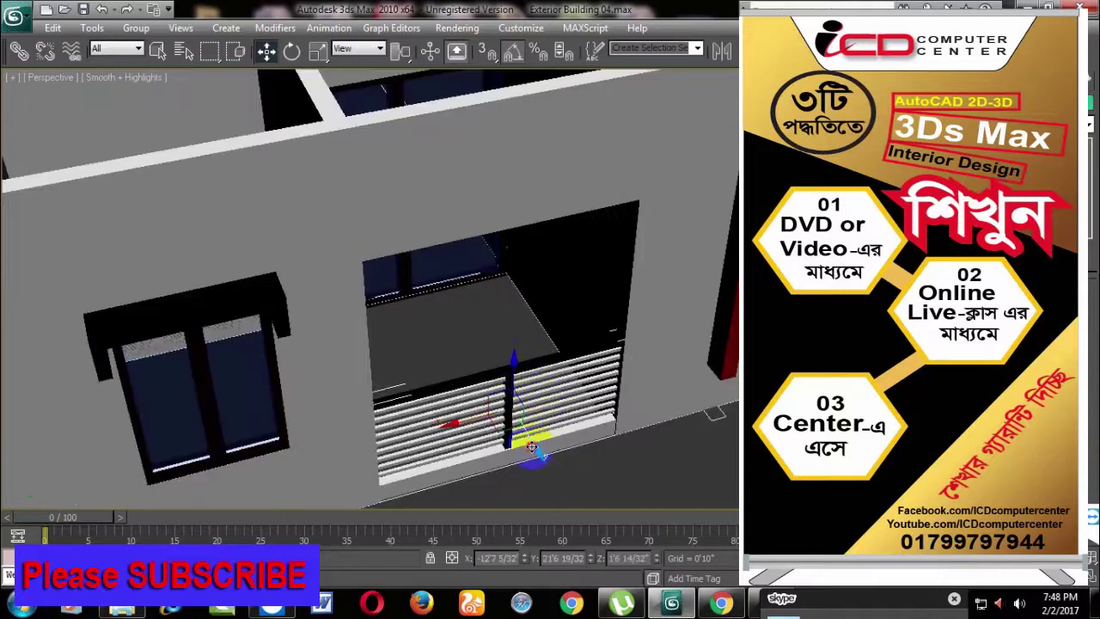
scroll(676, 467, "down", 3)
middle_click_drag(676, 467, 541, 261, "alt")
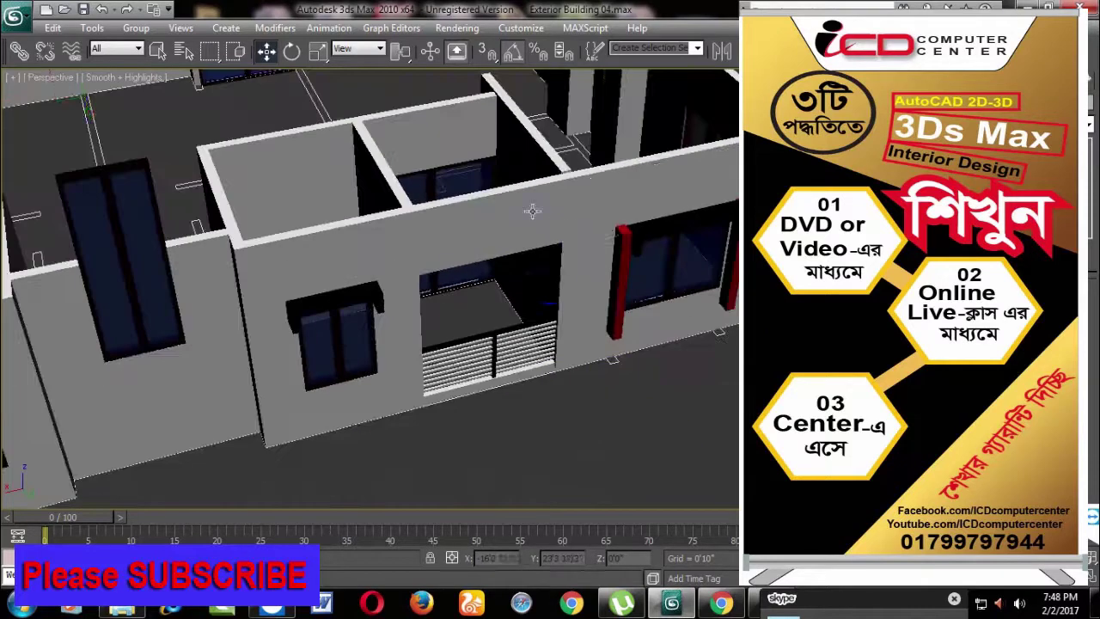
scroll(540, 260, "up", 3)
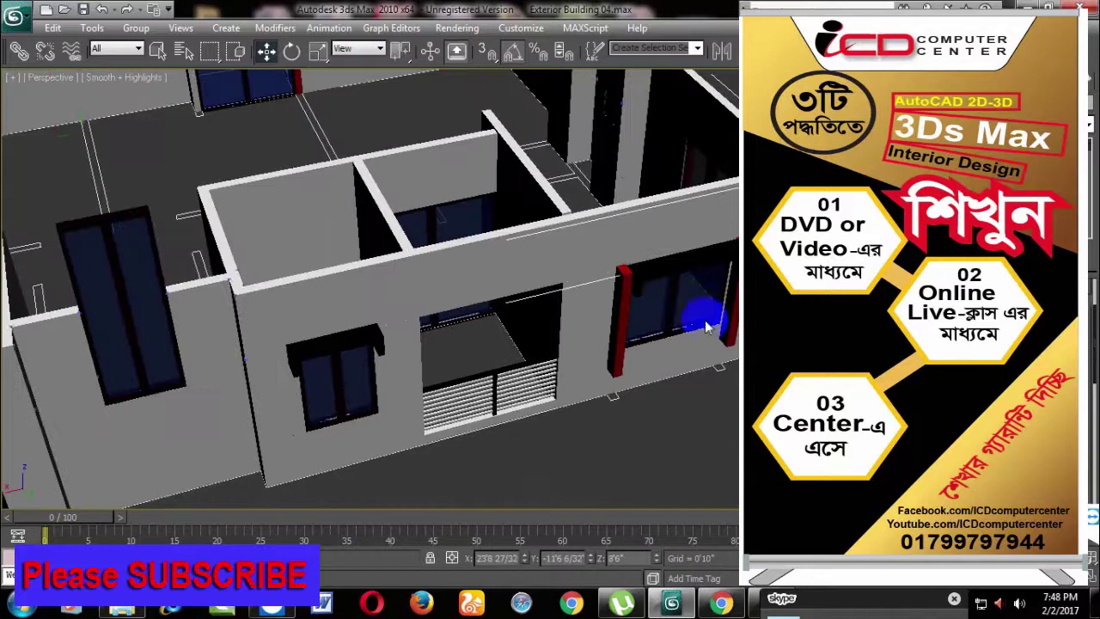
middle_click_drag(651, 347, 649, 368)
Step: Show edged faces, select the long front wall and add a connecting edge to it
key("F4")
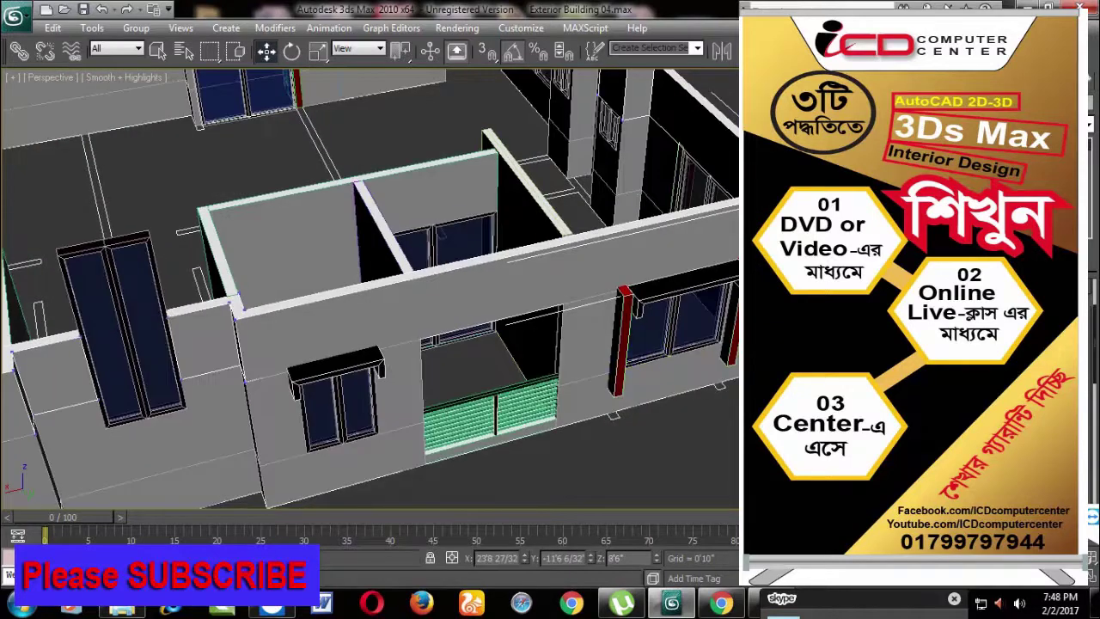
left_click(488, 318)
left_click(488, 289)
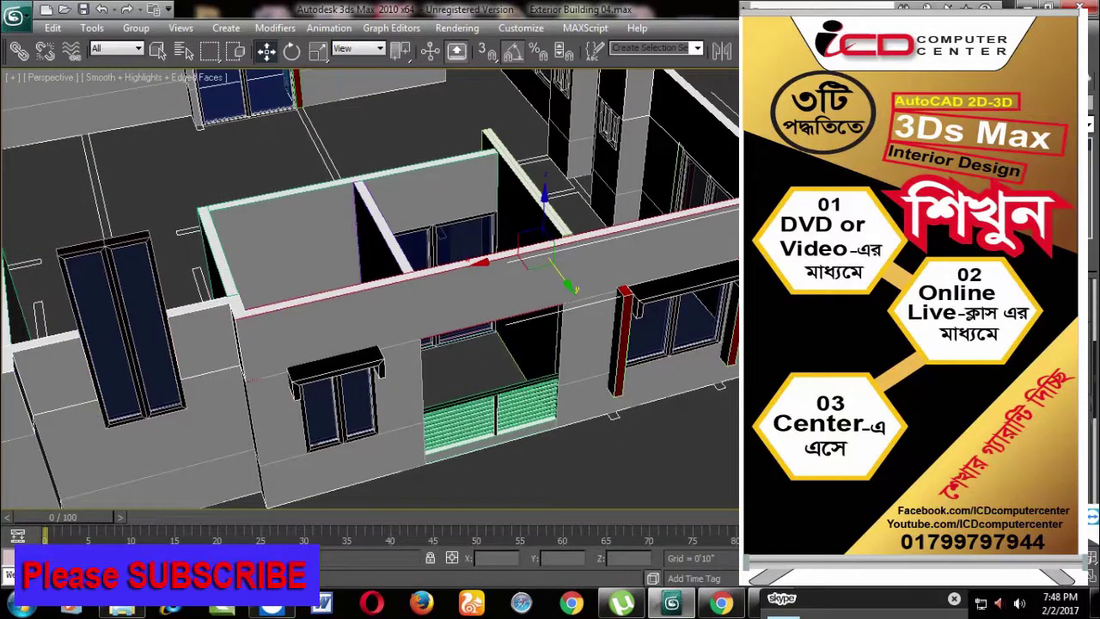
left_click(731, 392)
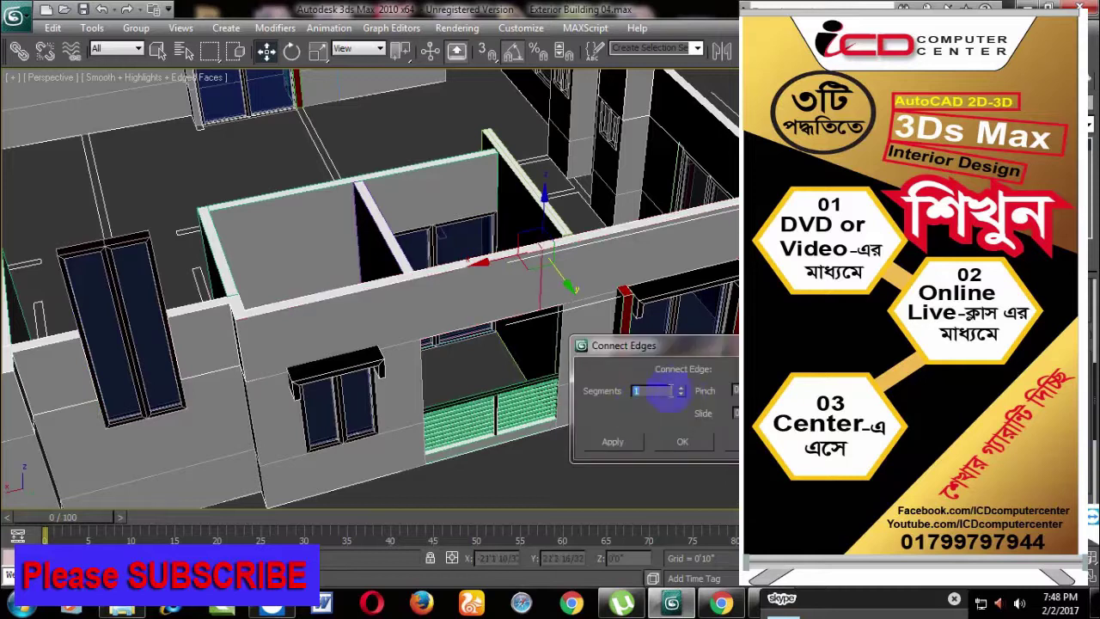
left_click(680, 439)
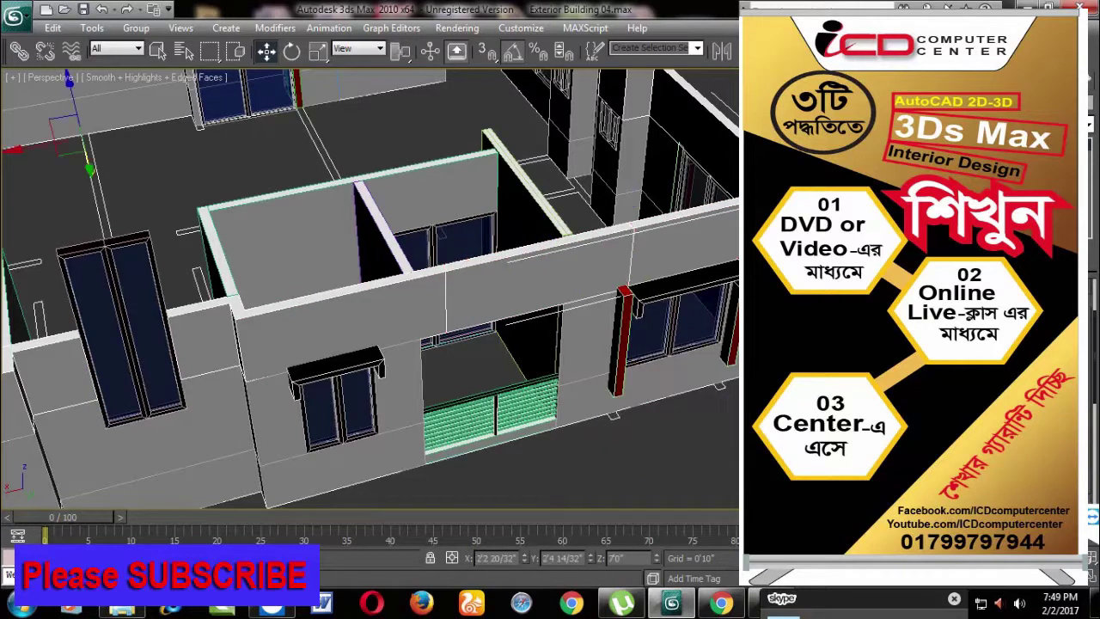
Step: Shift a front-wall edge slightly sideways and select the vertical edges by the partition wall
left_click(599, 285)
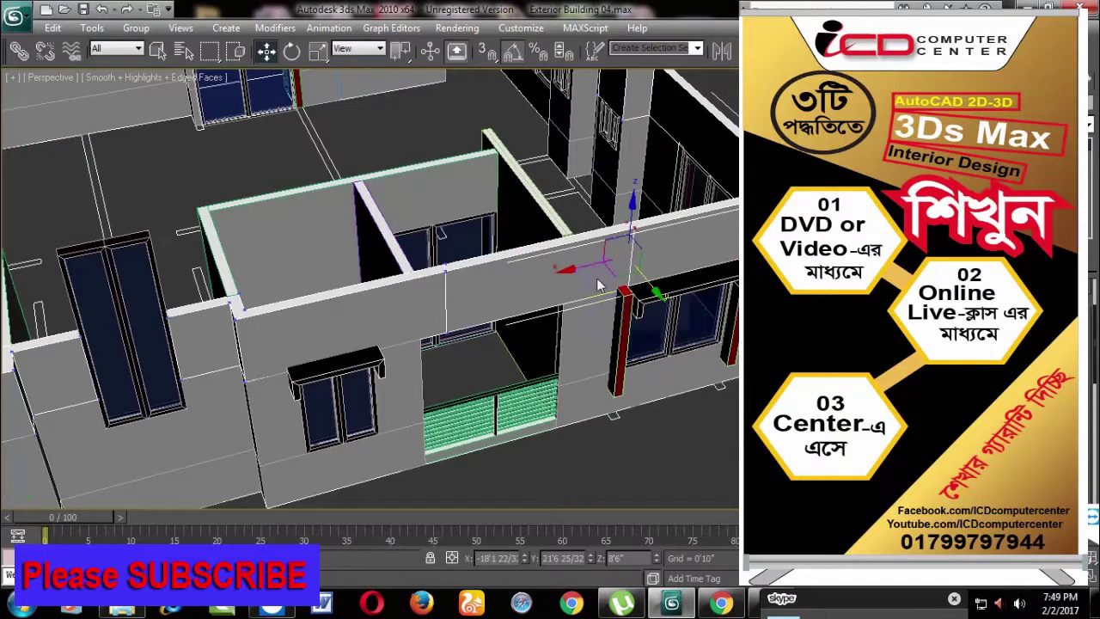
left_click_drag(563, 268, 567, 268)
left_click(397, 254)
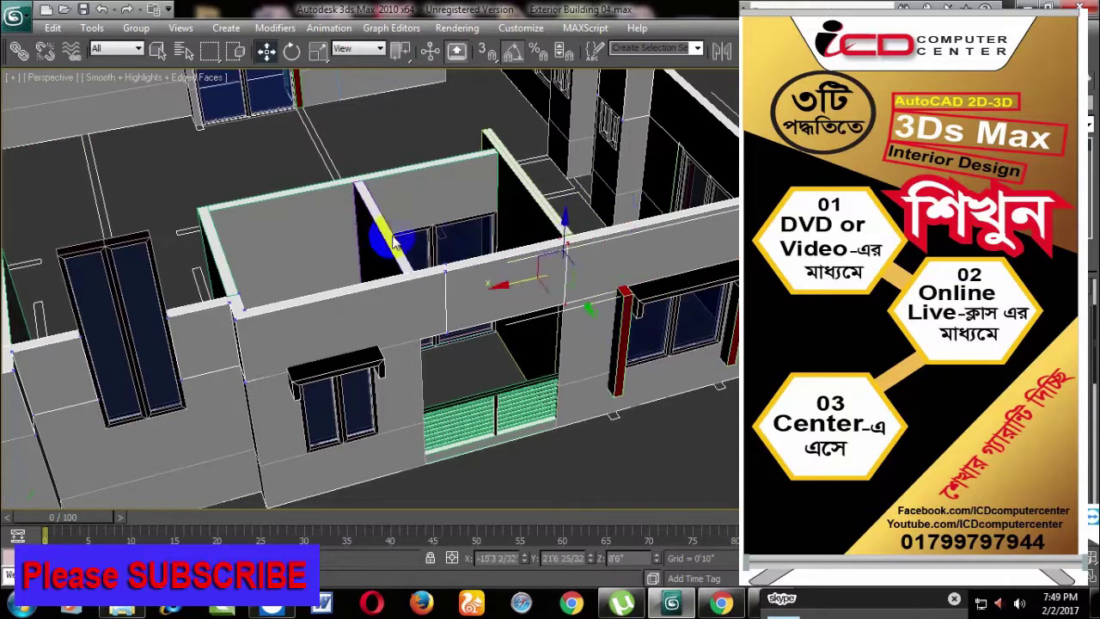
left_click(445, 297)
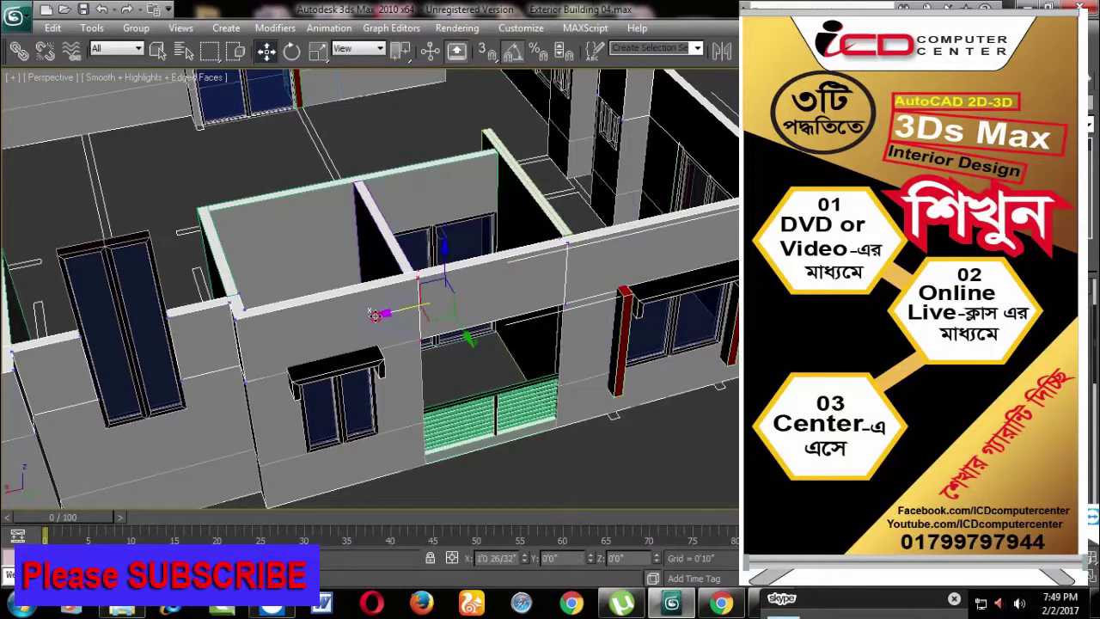
Step: Zoom and pan in close over the balcony wall and its window
mouse_move(536, 401)
middle_mouse_down()
mouse_move(564, 451)
mouse_move(632, 427)
middle_mouse_up()
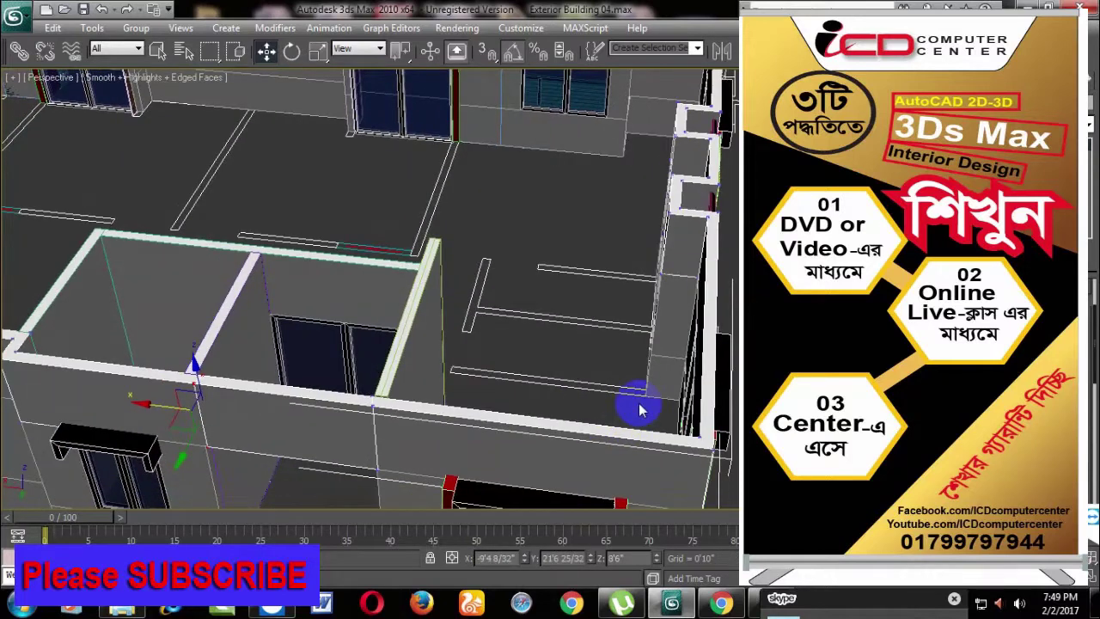
scroll(523, 404, "up", 2)
scroll(573, 375, "up", 2)
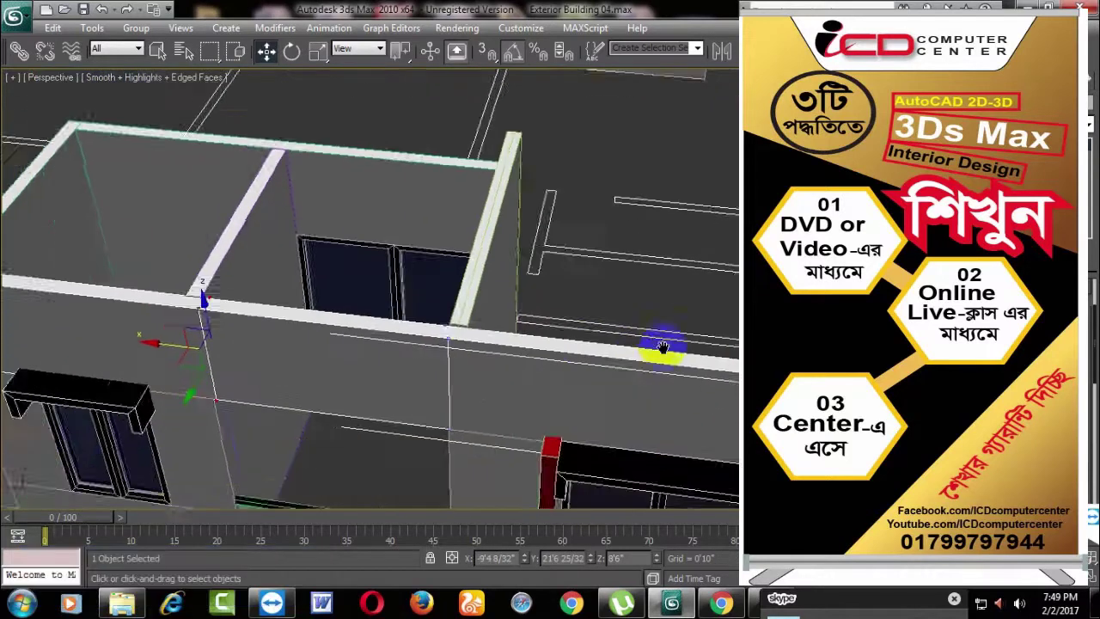
scroll(658, 349, "up", 2)
scroll(655, 385, "down", 2)
scroll(656, 385, "up", 2)
scroll(656, 386, "down", 2)
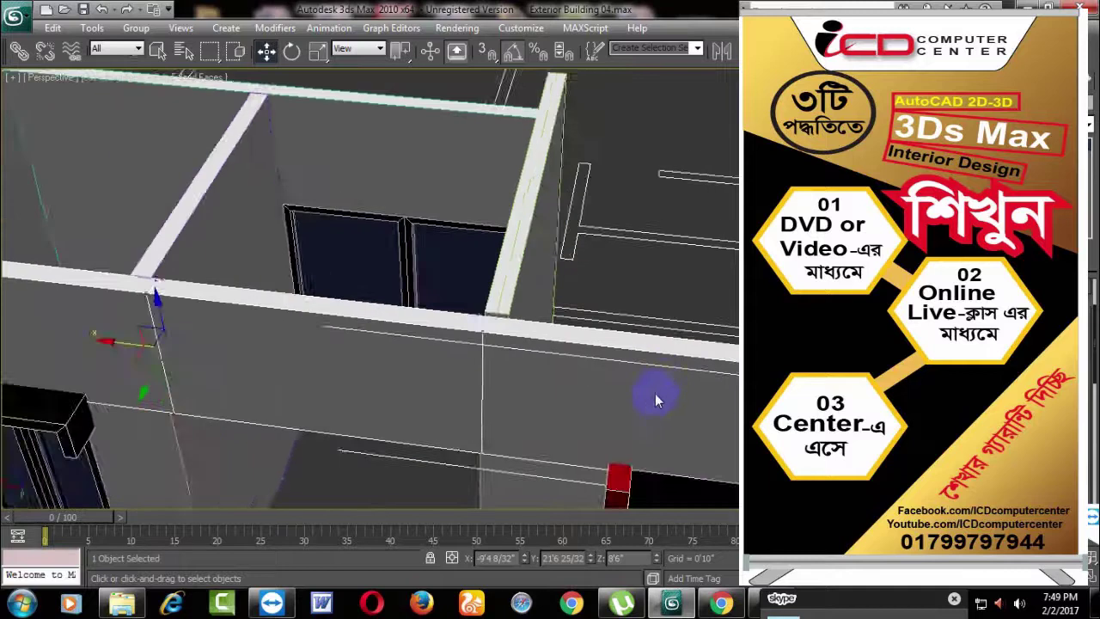
scroll(656, 395, "up", 2)
middle_click_drag(679, 447, 728, 403)
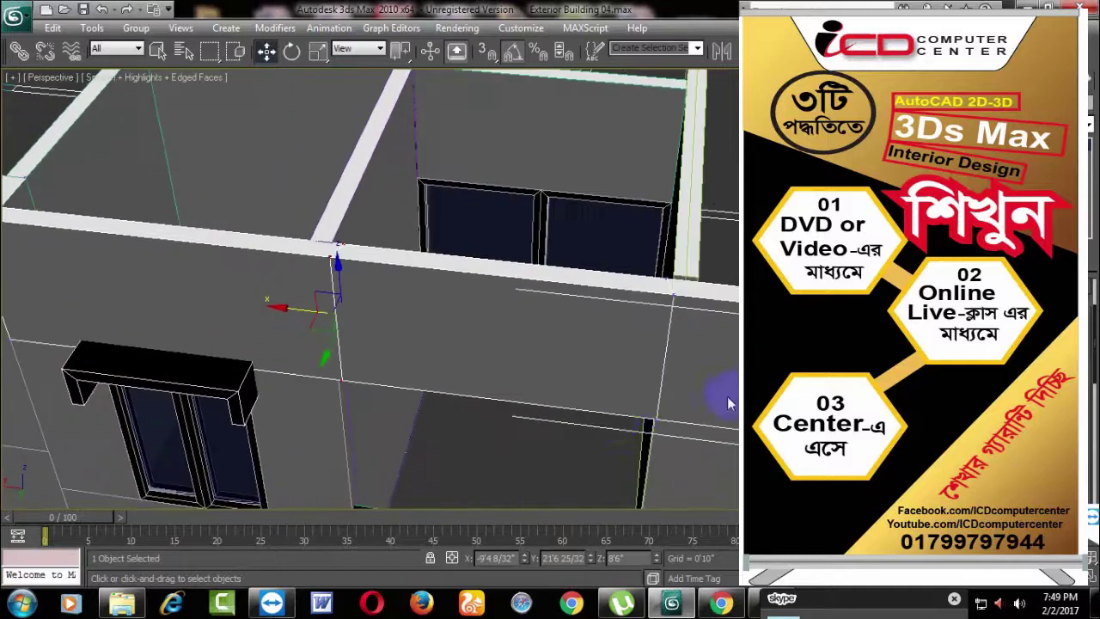
scroll(618, 425, "down", 2)
scroll(523, 459, "up", 2)
scroll(692, 373, "up", 1)
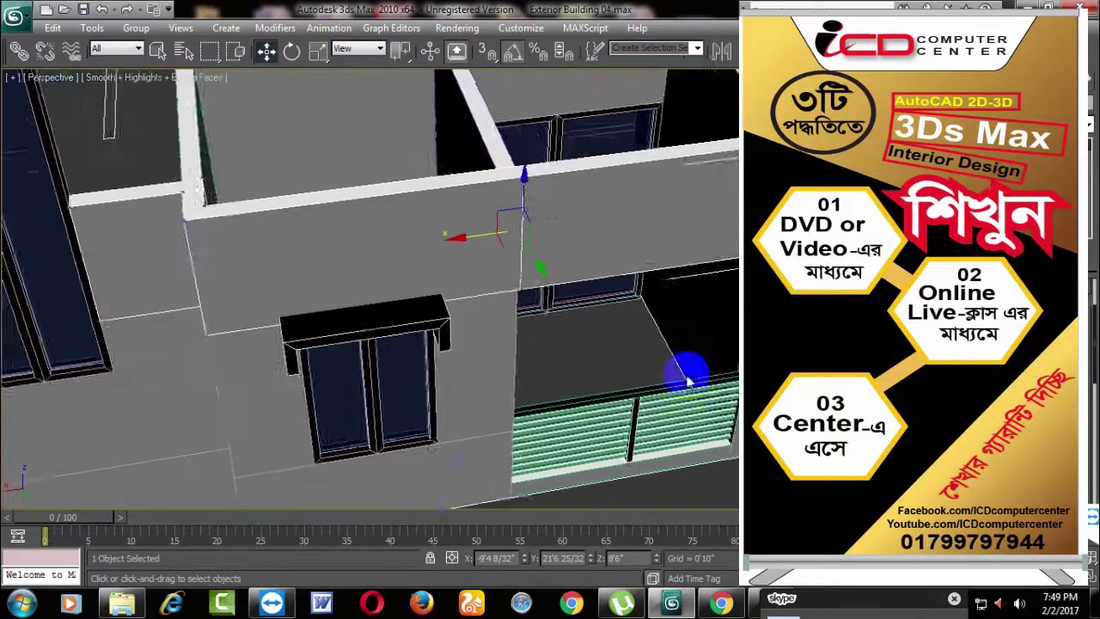
scroll(692, 373, "up", 2)
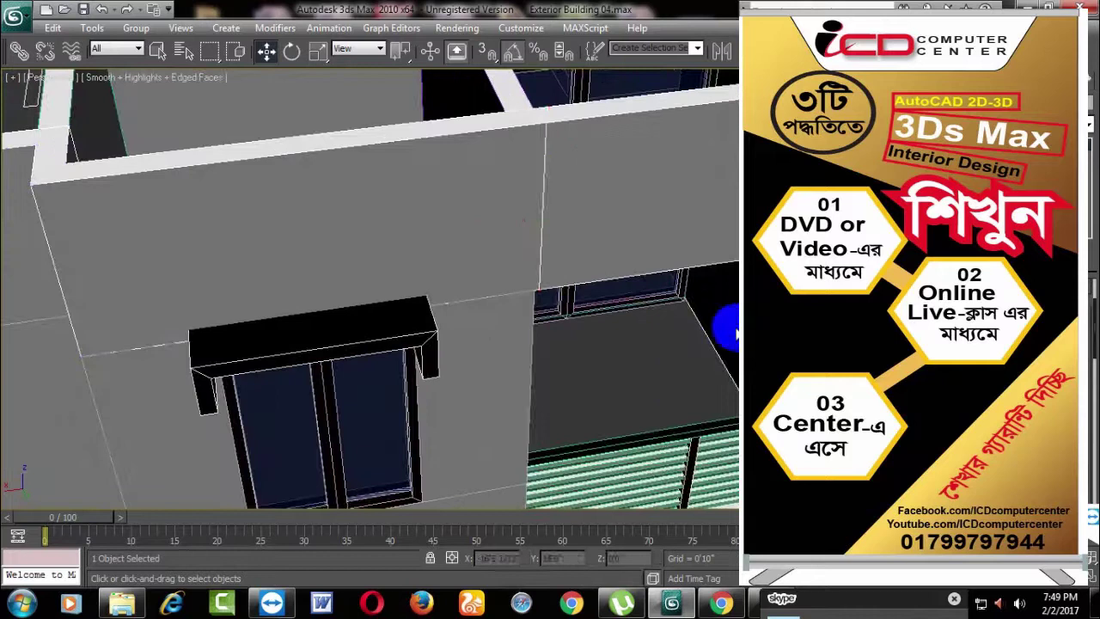
mouse_move(702, 314)
middle_mouse_down()
mouse_move(710, 323)
mouse_move(413, 442)
mouse_move(431, 434)
middle_mouse_up()
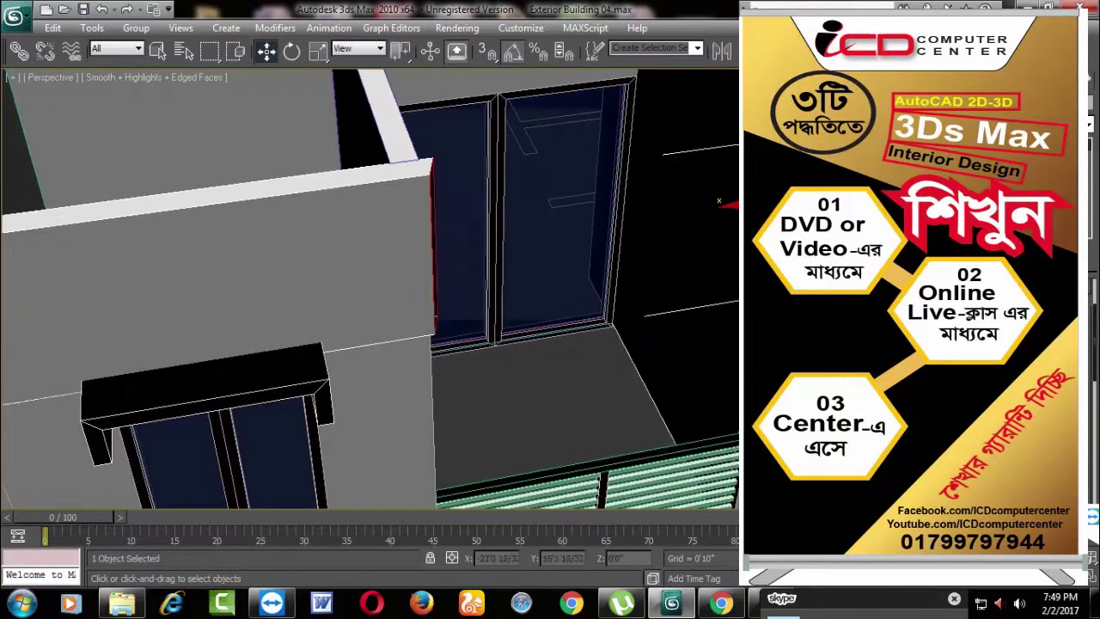
Step: Bridge the two edges into a new polygon closing the front-wall gap
left_click(714, 198)
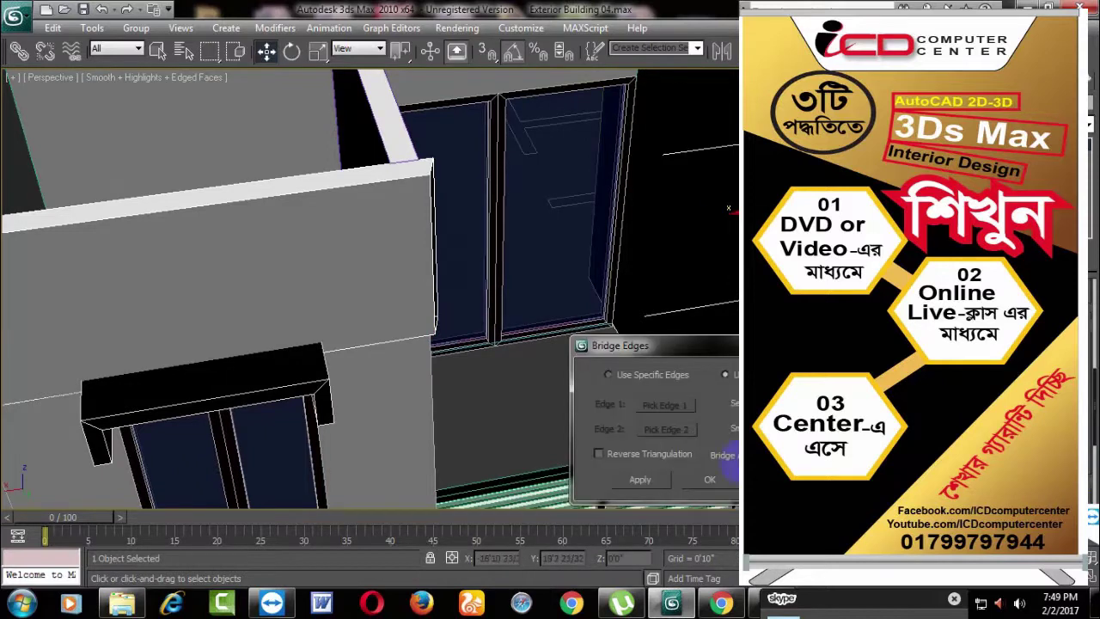
left_click(727, 479)
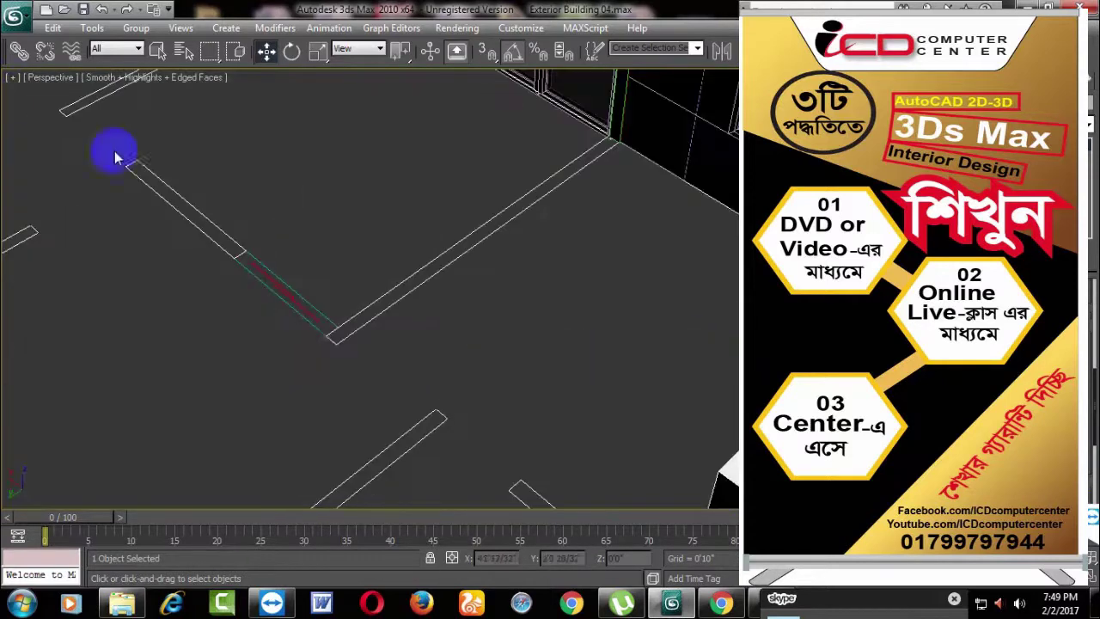
mouse_move(668, 304)
middle_mouse_down("alt")
mouse_move(447, 344)
mouse_move(393, 338)
mouse_move(695, 312)
middle_mouse_up("alt")
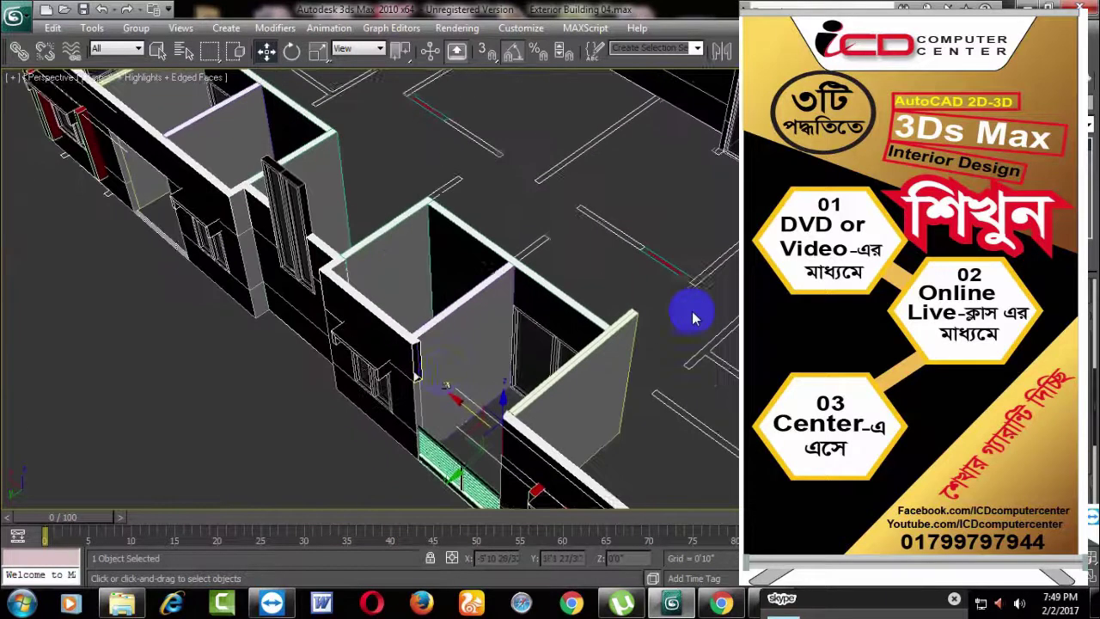
Step: Select the small wall piece at the partition corner
scroll(414, 379, "up", 5)
left_click(372, 407)
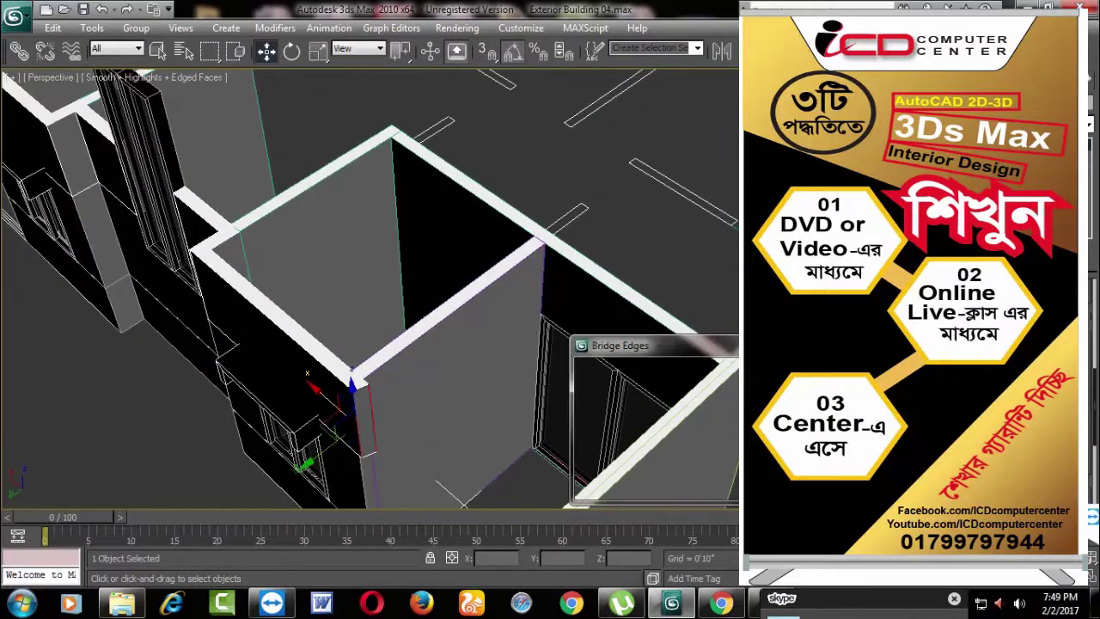
mouse_move(659, 476)
middle_mouse_down("alt")
mouse_move(533, 471)
mouse_move(668, 449)
mouse_move(559, 464)
middle_mouse_up("alt")
Step: Select the vertical line piece at the corner and raise it toward the wall's top
left_click(550, 378)
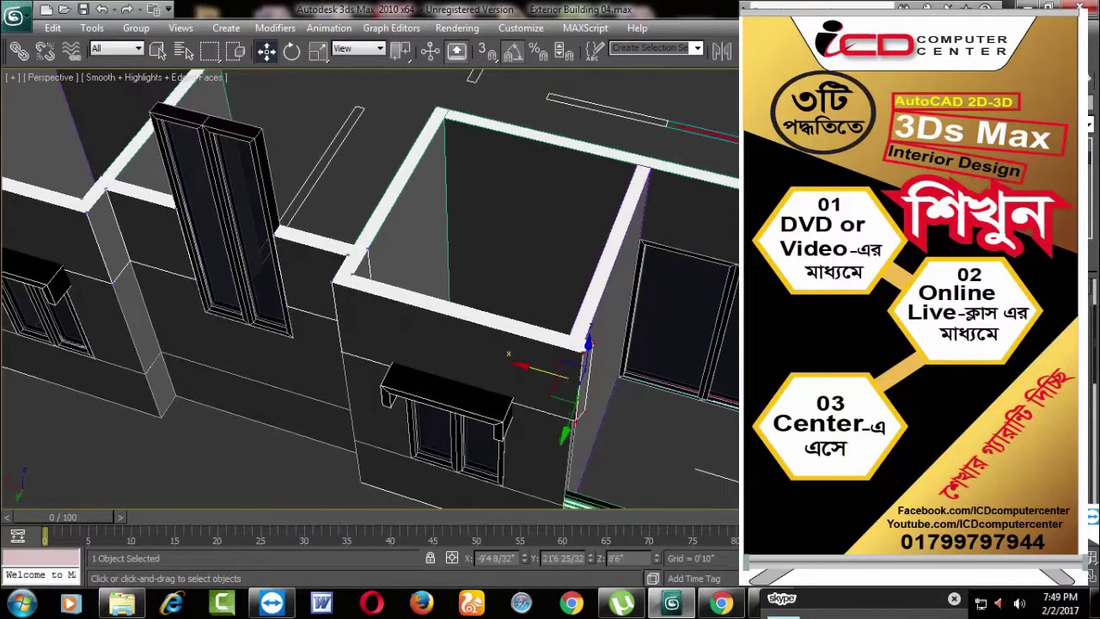
scroll(680, 388, "up", 2)
scroll(668, 381, "up", 2)
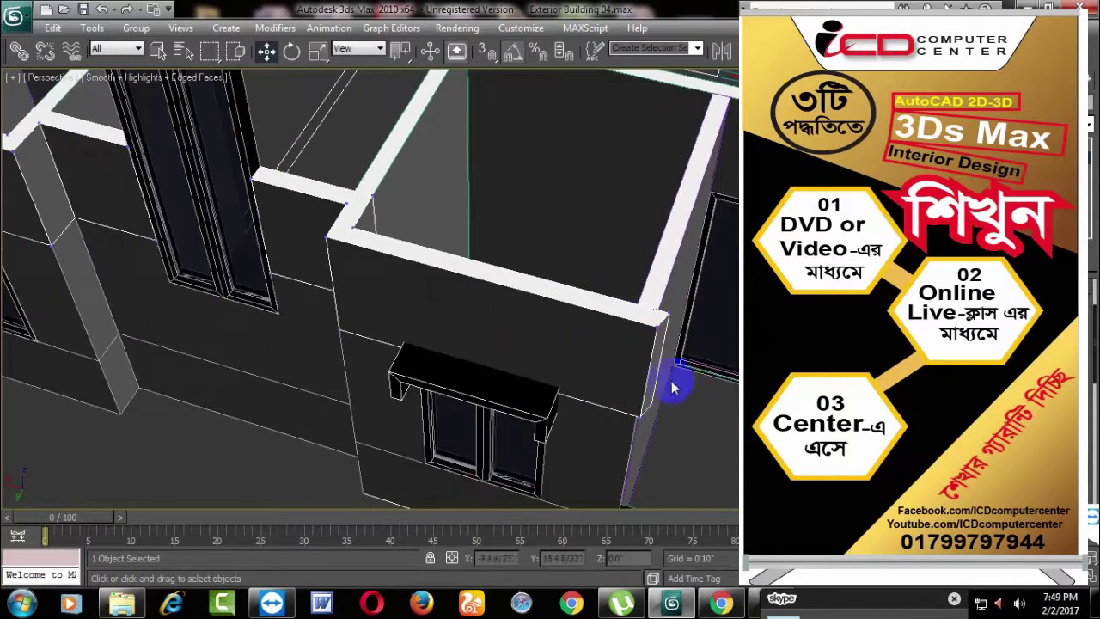
scroll(466, 388, "up", 2)
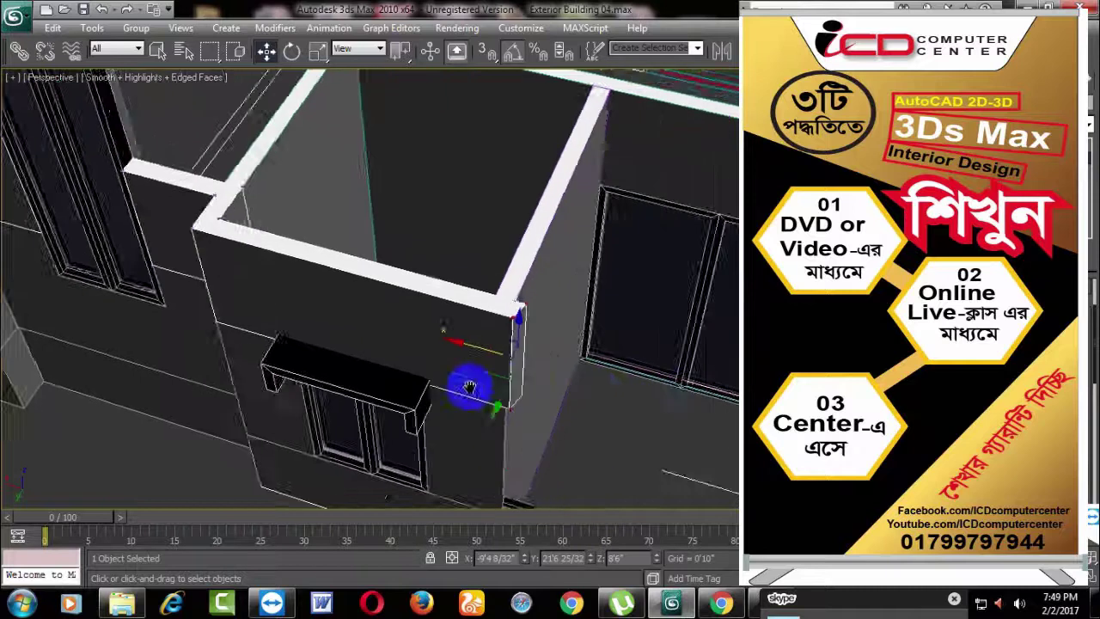
scroll(479, 320, "up", 2)
middle_click_drag(656, 398, 594, 344)
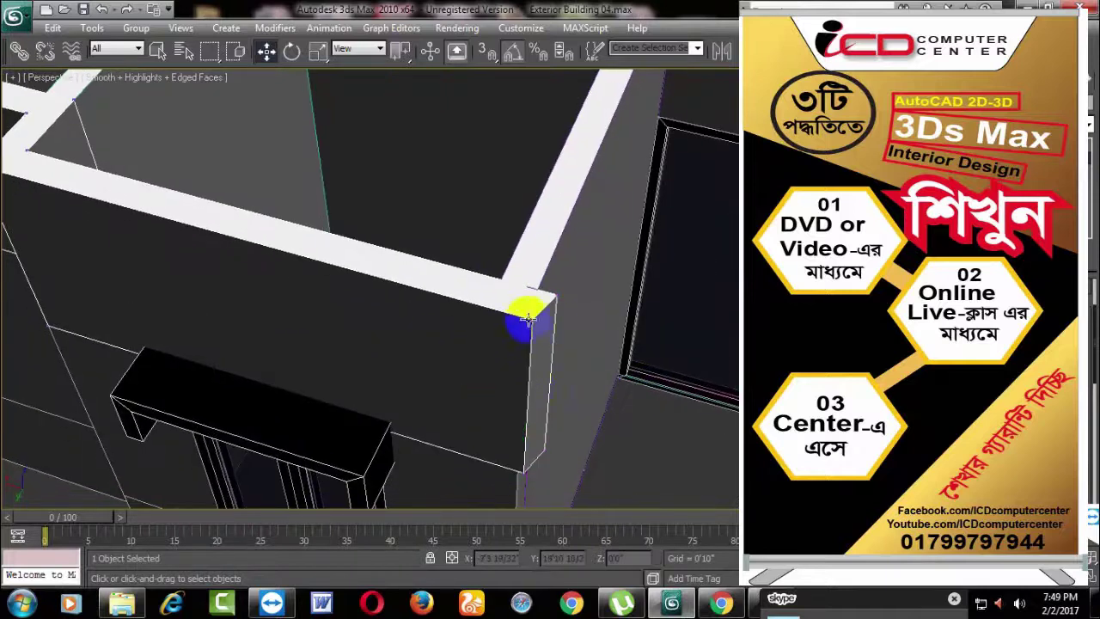
left_click(530, 498)
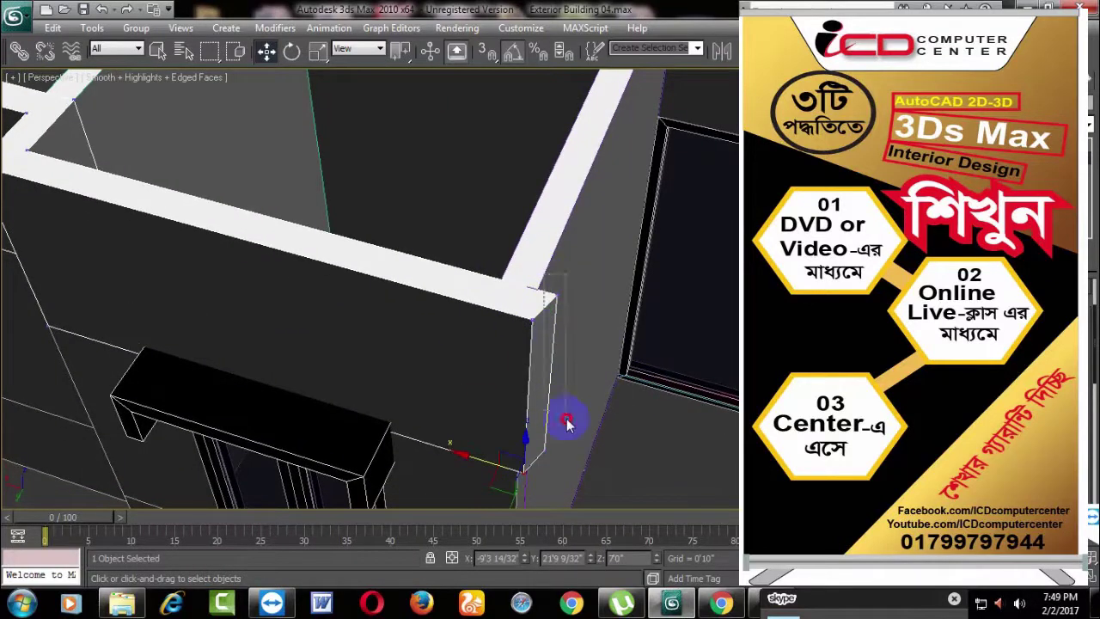
mouse_move(567, 421)
left_mouse_down()
mouse_move(565, 437)
mouse_move(539, 401)
left_mouse_up()
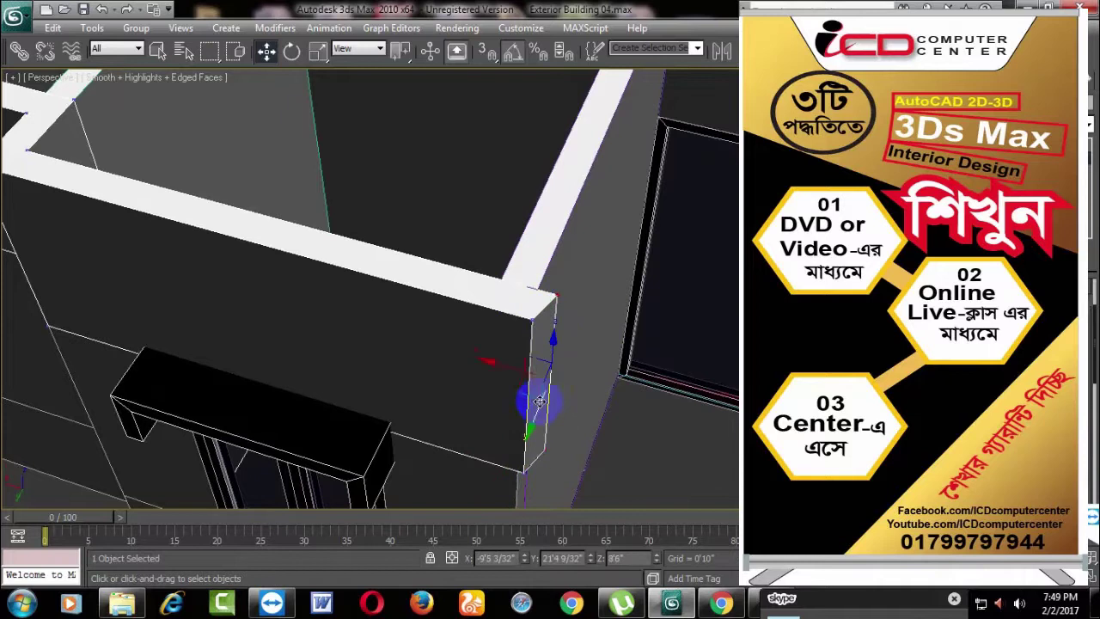
left_click_drag(513, 366, 502, 364)
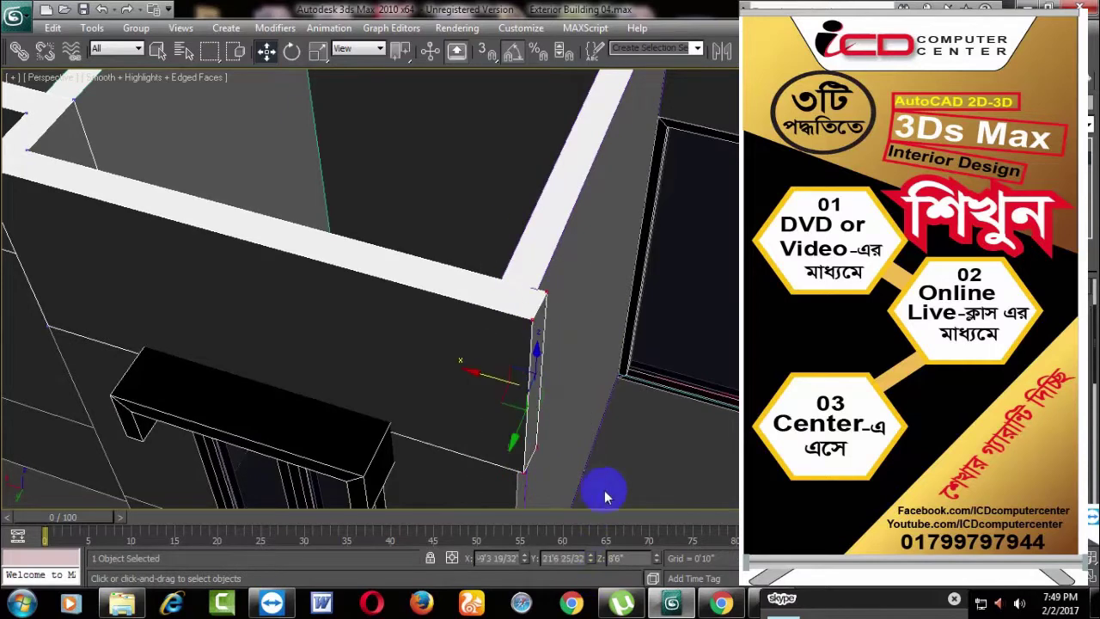
Step: With vertex snapping on, snap the piece onto the wall's top corner
key("F3")
key("F3")
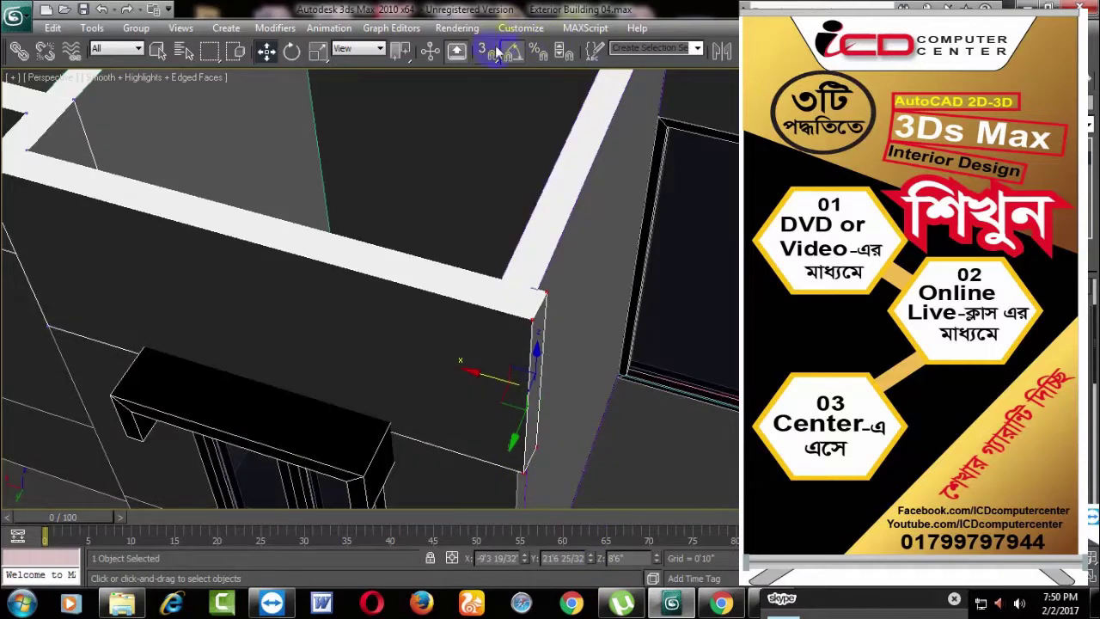
mouse_move(535, 258)
left_mouse_down()
mouse_move(542, 298)
mouse_move(526, 289)
left_mouse_up()
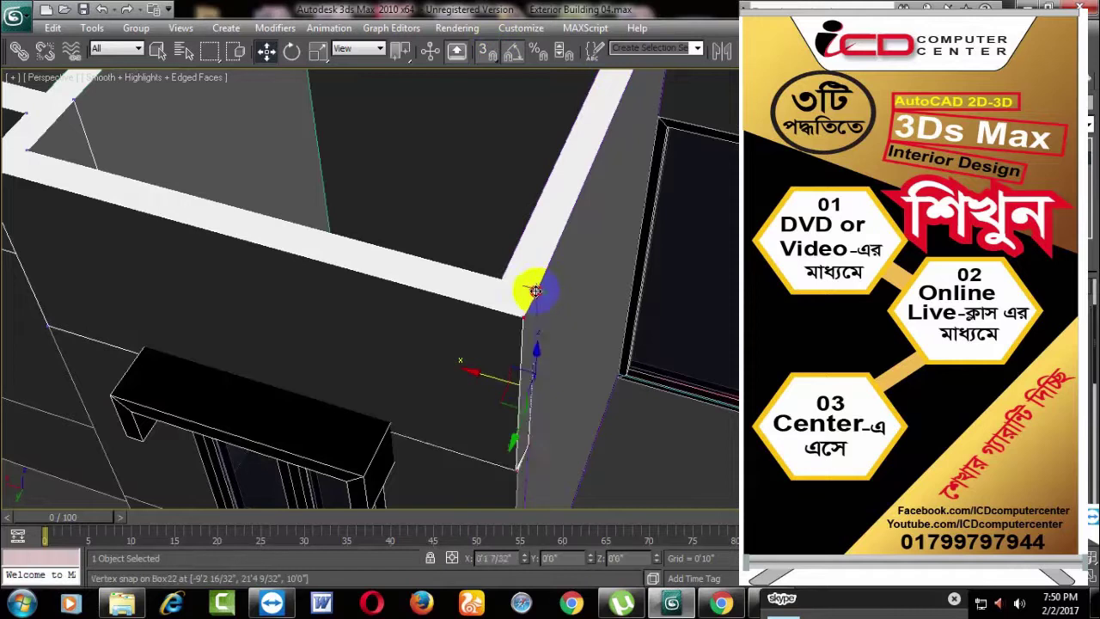
scroll(636, 404, "down", 2)
middle_click_drag(502, 355, 480, 341)
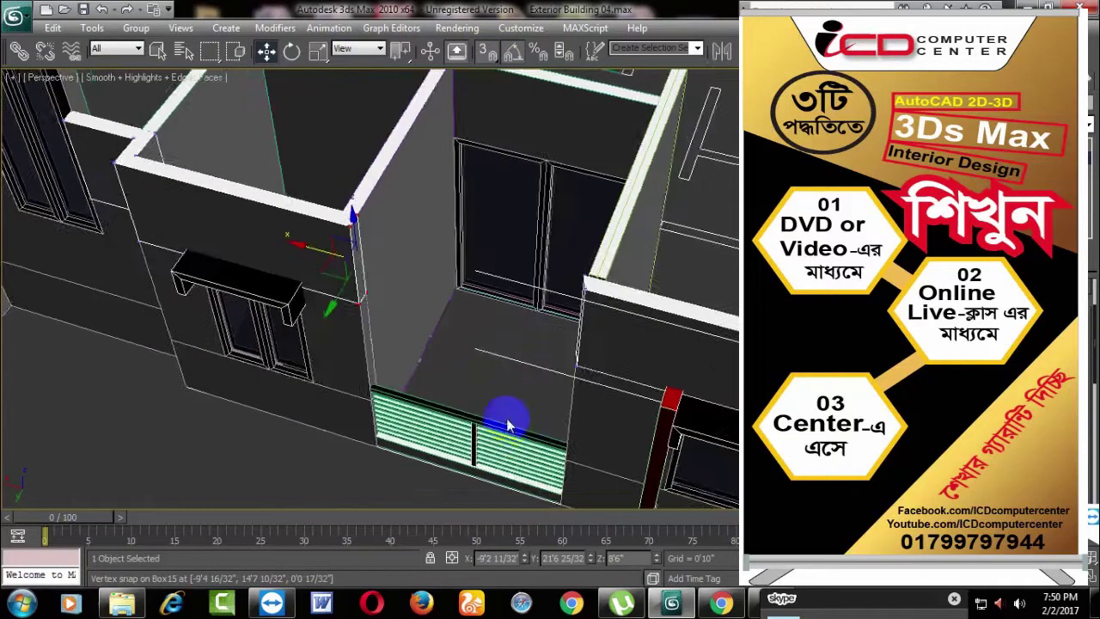
mouse_move(526, 423)
middle_mouse_down("alt")
mouse_move(631, 400)
mouse_move(450, 459)
middle_mouse_up("alt")
middle_click_drag(508, 369, 586, 89, "alt")
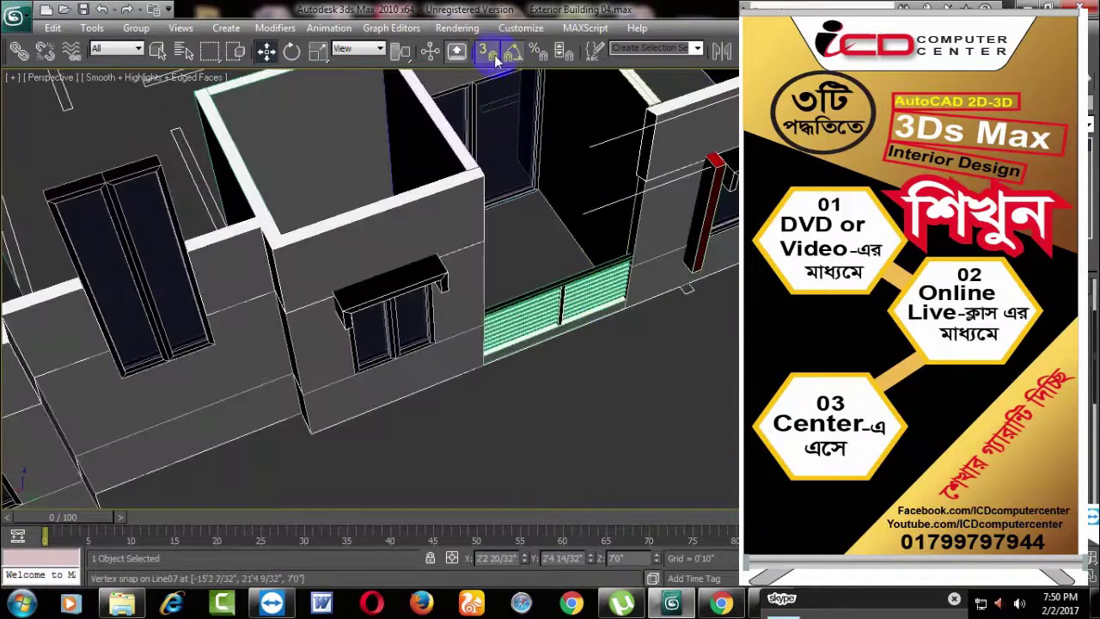
Step: Turn snaps off, then region-select the wall edge points and move them into place
middle_click_drag(668, 246, 448, 519)
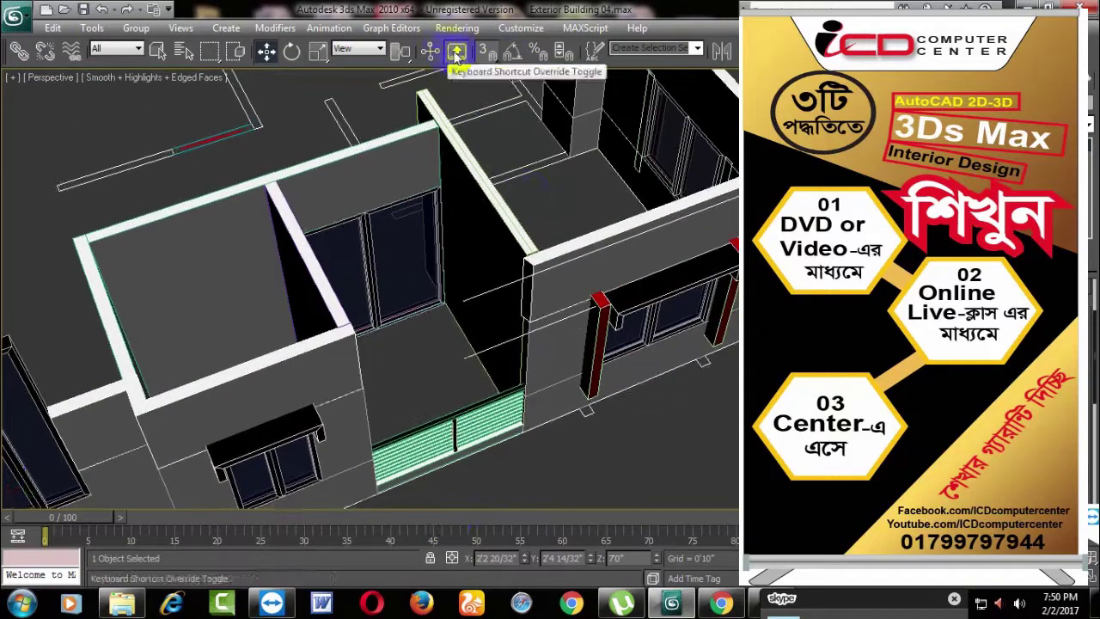
left_click(491, 57)
scroll(626, 422, "up", 1)
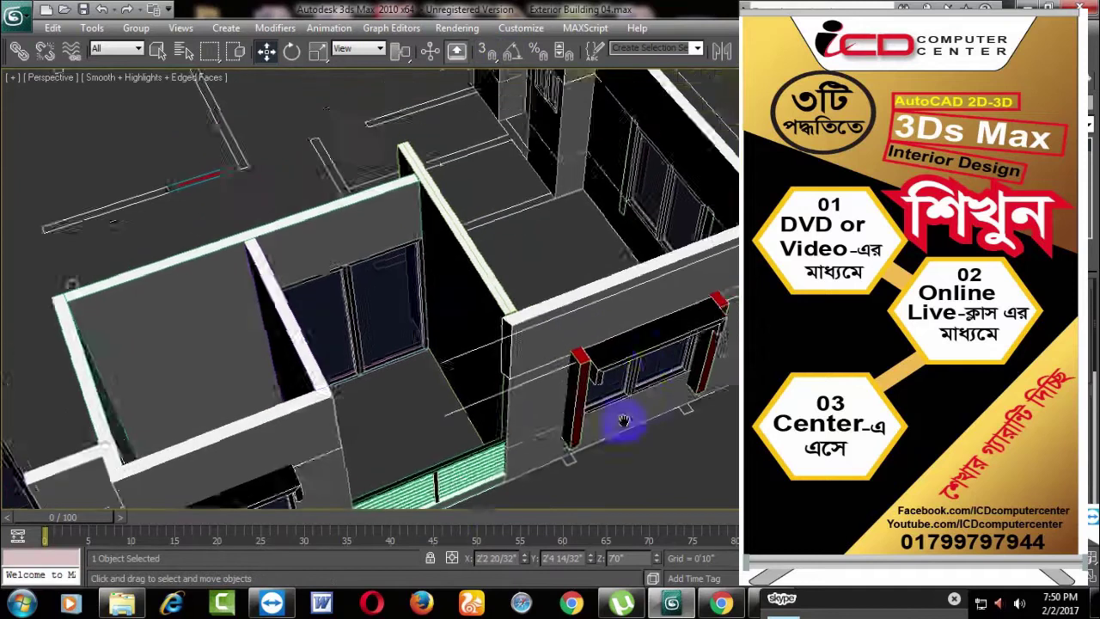
scroll(620, 412, "up", 2)
scroll(619, 410, "up", 1)
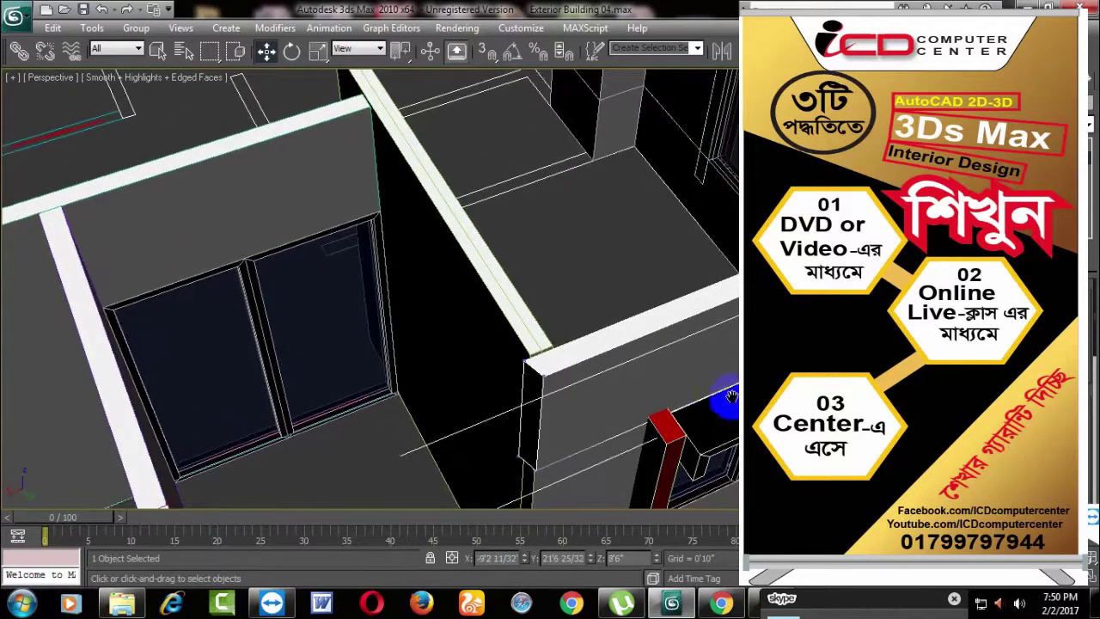
mouse_move(491, 329)
left_mouse_down()
mouse_move(533, 464)
mouse_move(488, 418)
left_mouse_up()
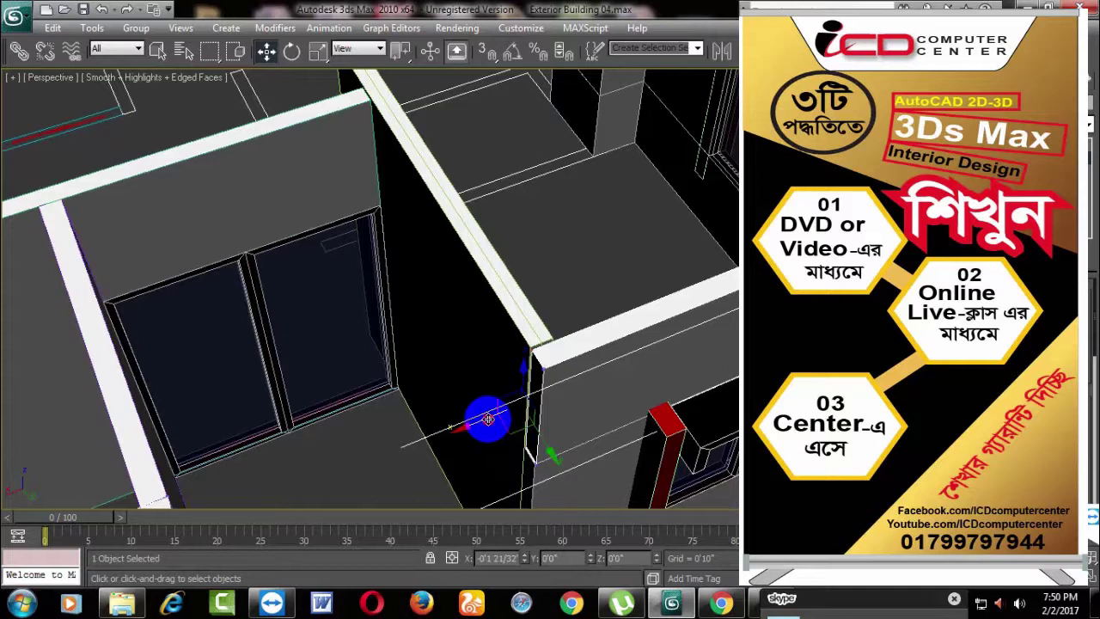
left_click_drag(485, 418, 486, 419)
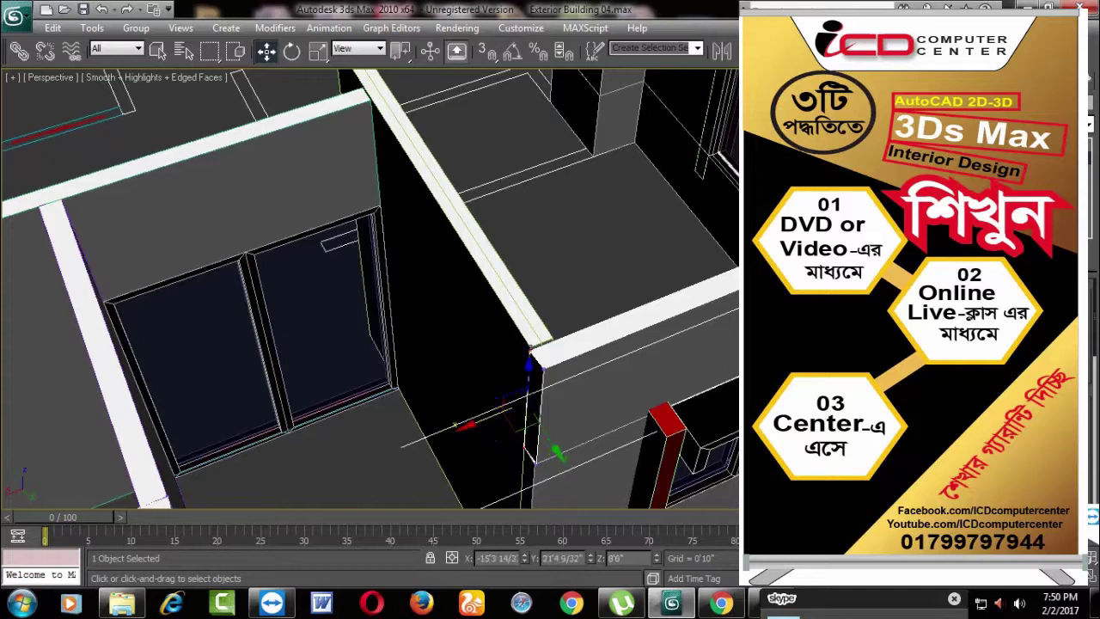
Step: Vertex-snap the balcony side wall flush against the neighbouring corner, then deselect
mouse_move(568, 468)
middle_mouse_down("alt")
mouse_move(610, 449)
mouse_move(600, 467)
mouse_move(627, 351)
mouse_move(607, 298)
mouse_move(555, 559)
mouse_move(645, 308)
mouse_move(629, 257)
mouse_move(542, 413)
mouse_move(596, 472)
mouse_move(404, 234)
mouse_move(454, 252)
mouse_move(442, 229)
mouse_move(553, 192)
mouse_move(478, 145)
middle_mouse_up("alt")
key("space")
key("F3")
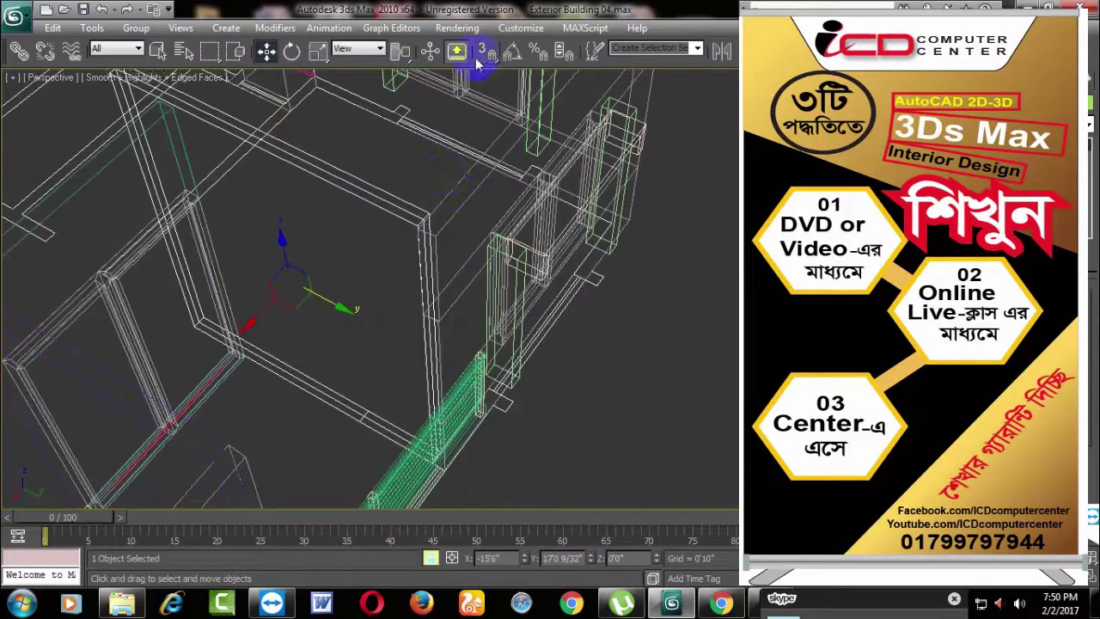
left_click(487, 50)
key("F3")
key("F3")
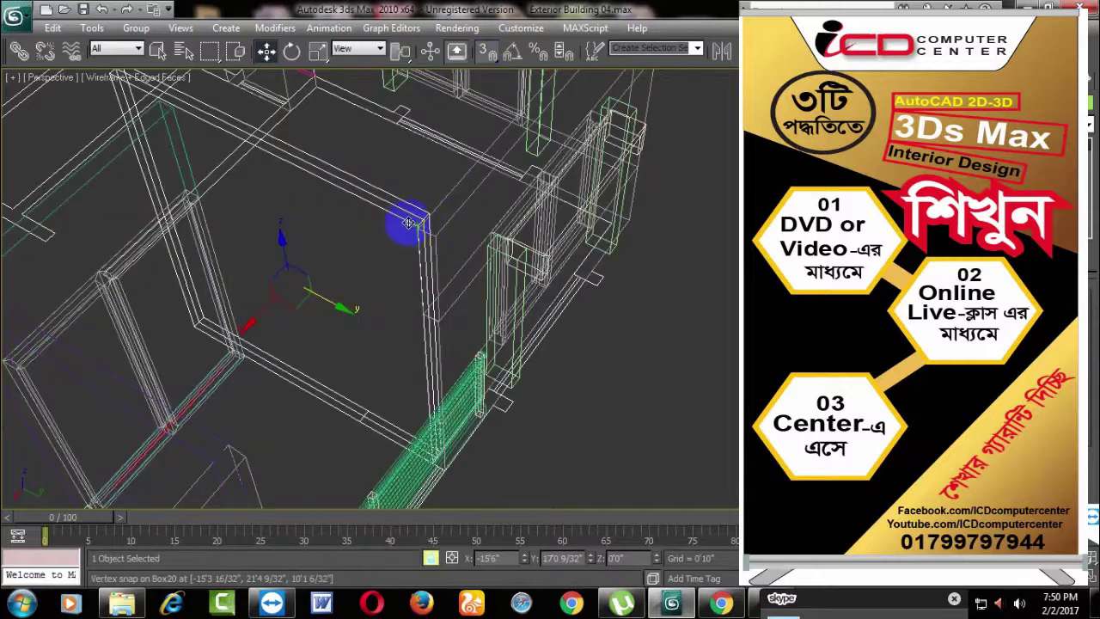
mouse_move(434, 241)
middle_mouse_down("alt")
mouse_move(530, 393)
mouse_move(472, 263)
mouse_move(521, 426)
mouse_move(449, 386)
mouse_move(421, 359)
mouse_move(727, 410)
mouse_move(713, 369)
mouse_move(688, 386)
middle_mouse_up("alt")
key("F3")
left_click(729, 416)
scroll(719, 369, "down", 5)
scroll(670, 378, "down", 3)
Step: Inspect the striped railing group fitted across the front balcony opening, then deselect it
scroll(601, 372, "up", 5)
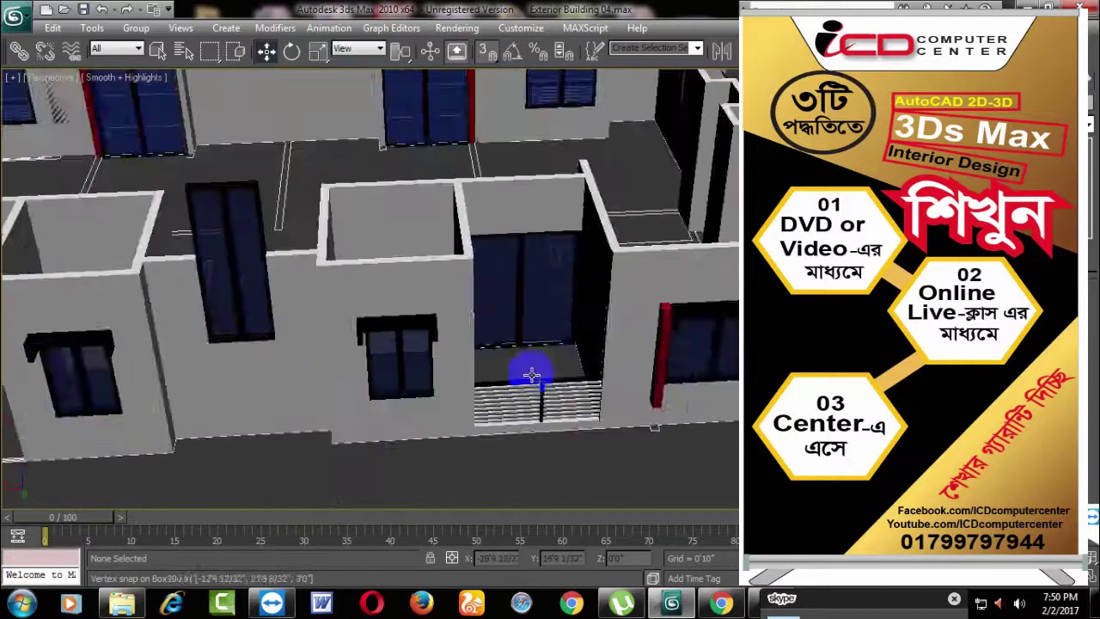
scroll(602, 292, "up", 3)
middle_click_drag(612, 359, 636, 398, "alt")
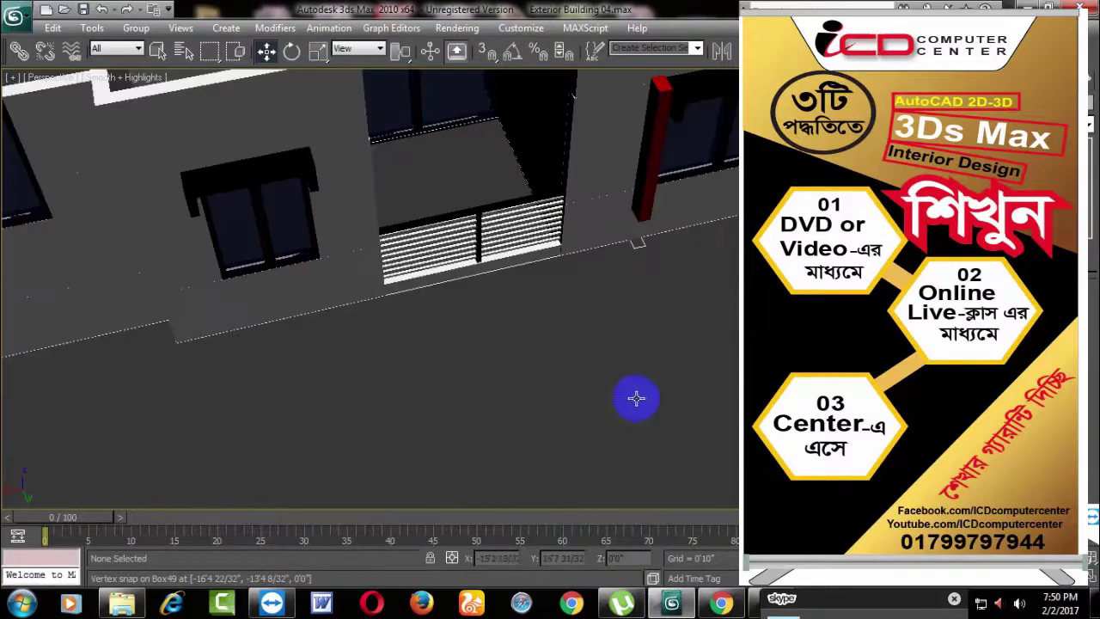
middle_click_drag(558, 359, 542, 465, "alt")
left_click(507, 293)
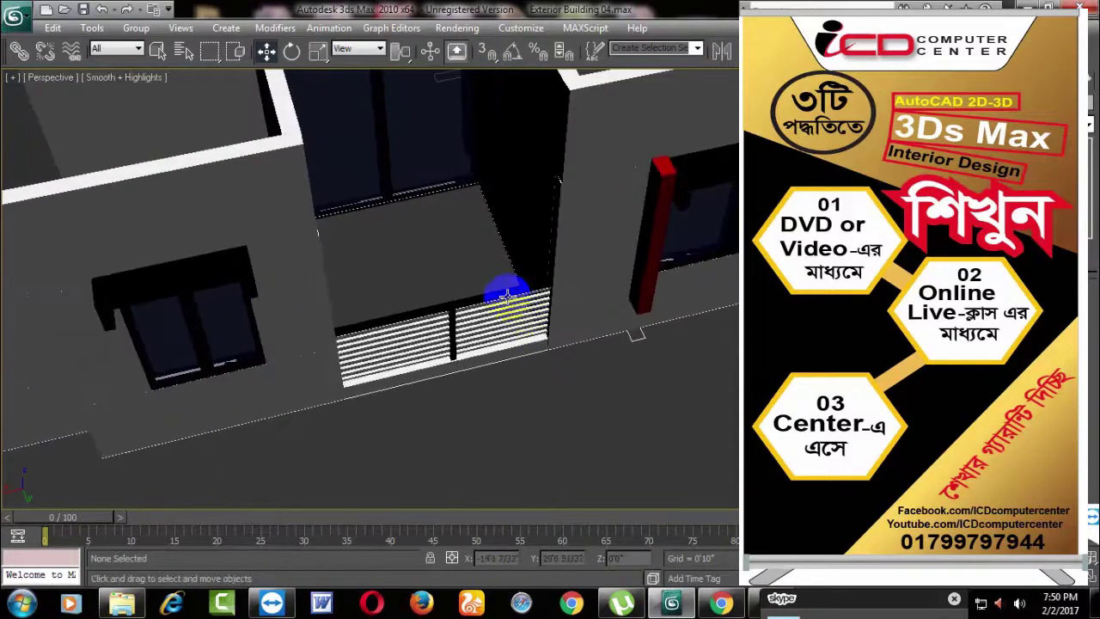
mouse_move(538, 371)
middle_mouse_down("alt")
mouse_move(590, 327)
mouse_move(621, 319)
mouse_move(531, 254)
mouse_move(505, 324)
mouse_move(572, 422)
mouse_move(515, 405)
mouse_move(559, 413)
mouse_move(505, 419)
middle_mouse_up("alt")
left_click(542, 409)
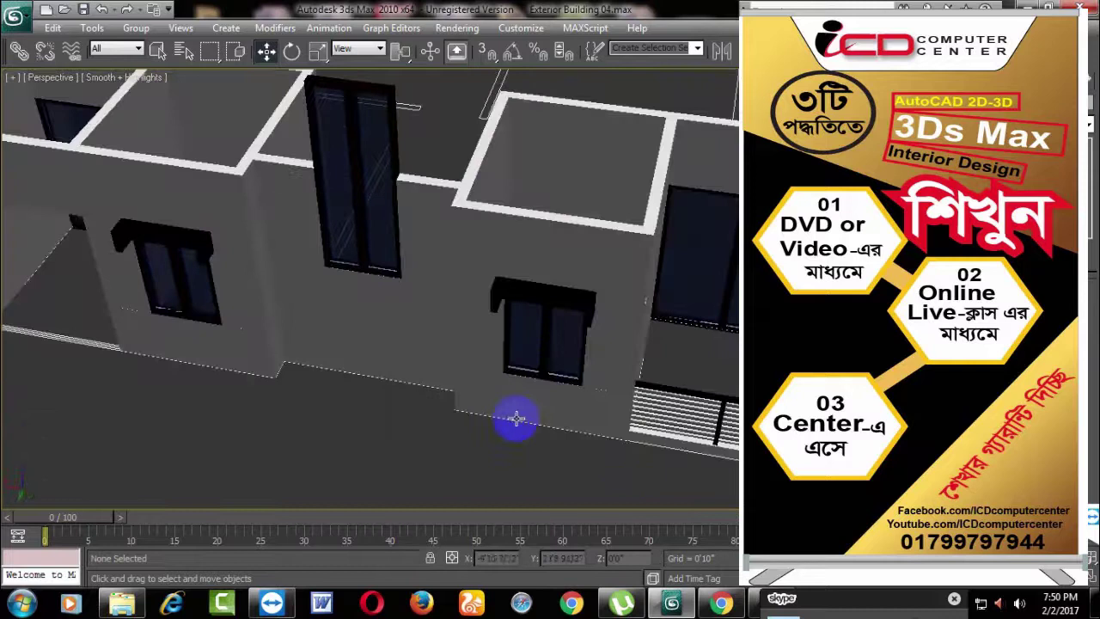
Step: Switch the viewport to Top view and centre the floor plan
left_click(32, 80)
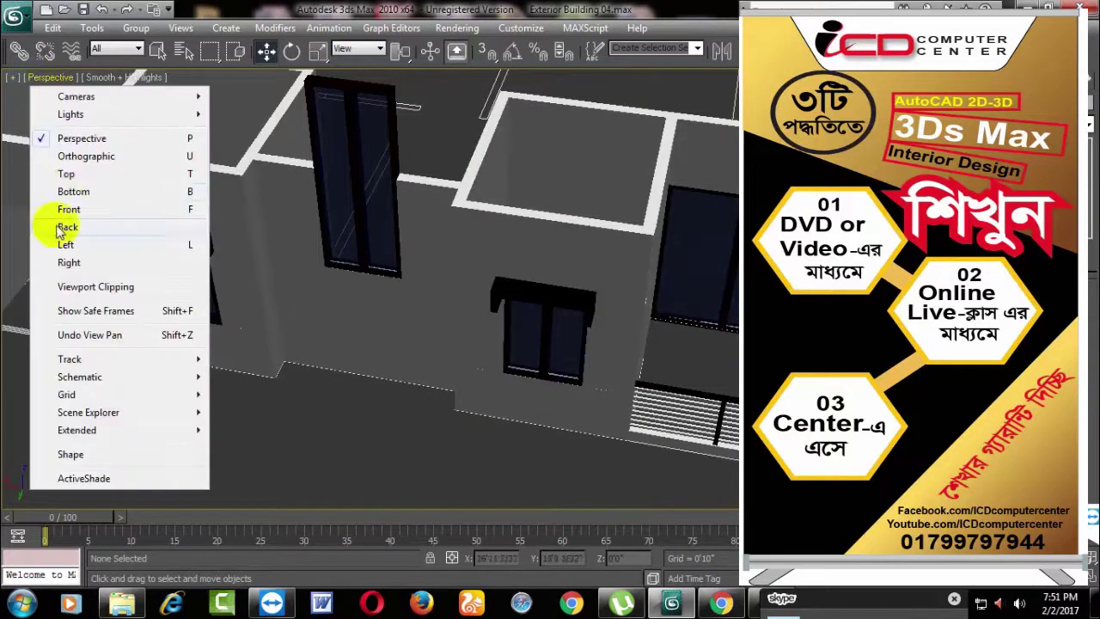
left_click(68, 181)
scroll(456, 322, "down", 3)
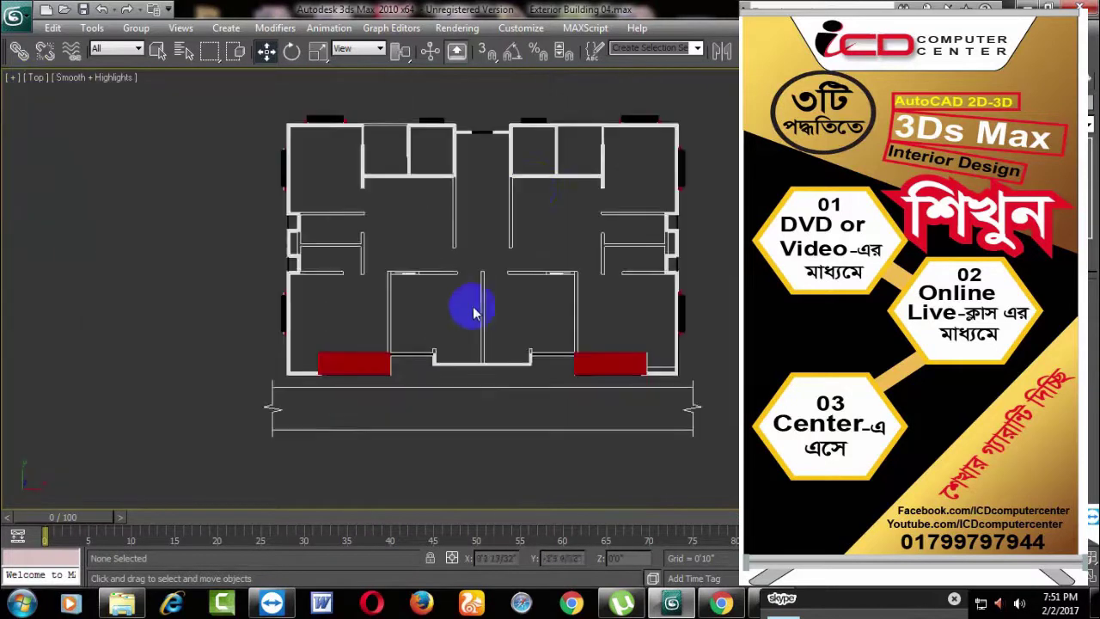
middle_click_drag(531, 167, 504, 297)
scroll(627, 258, "up", 3)
scroll(511, 324, "up", 2)
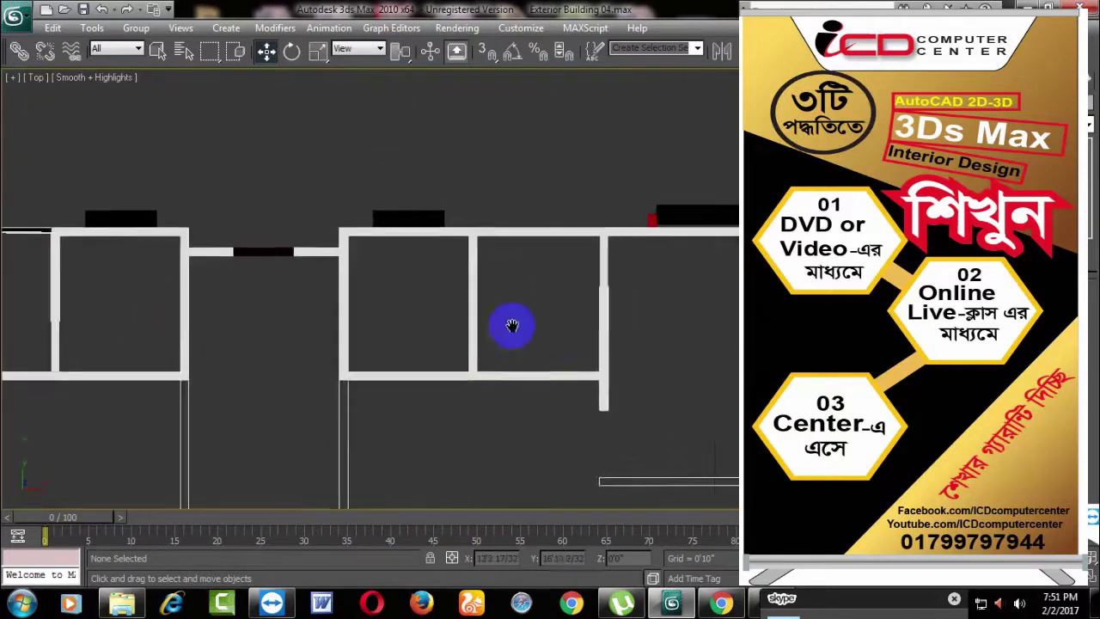
scroll(552, 326, "up", 2)
scroll(624, 302, "up", 2)
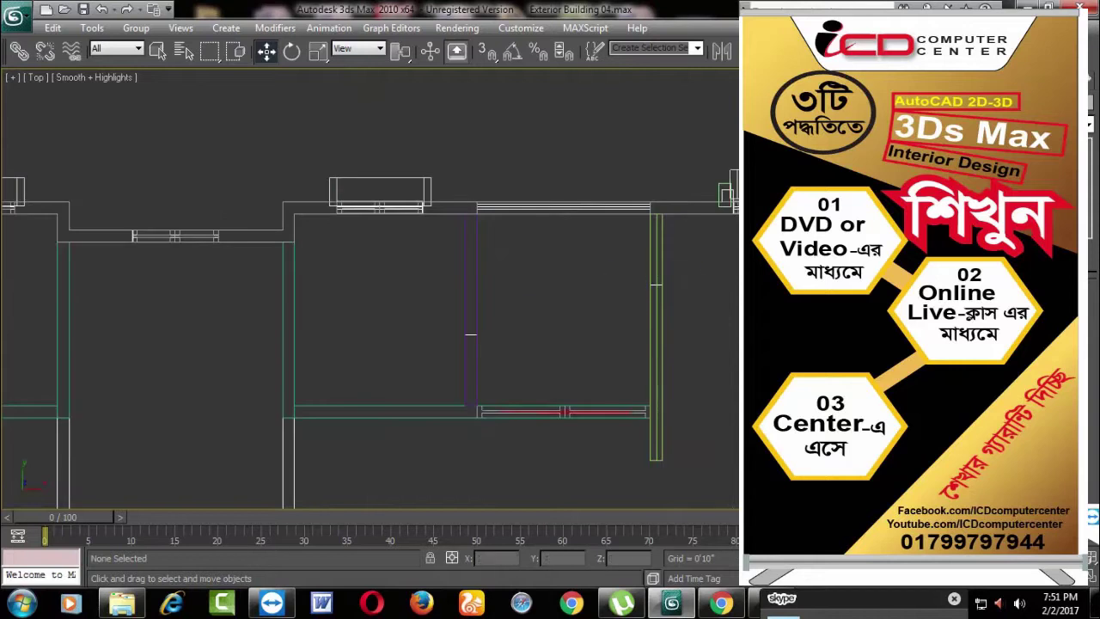
Step: With vertex snap on, draw Box26 across the balcony room's corners, then return to Perspective
left_click(488, 53)
middle_click_drag(503, 319, 451, 307)
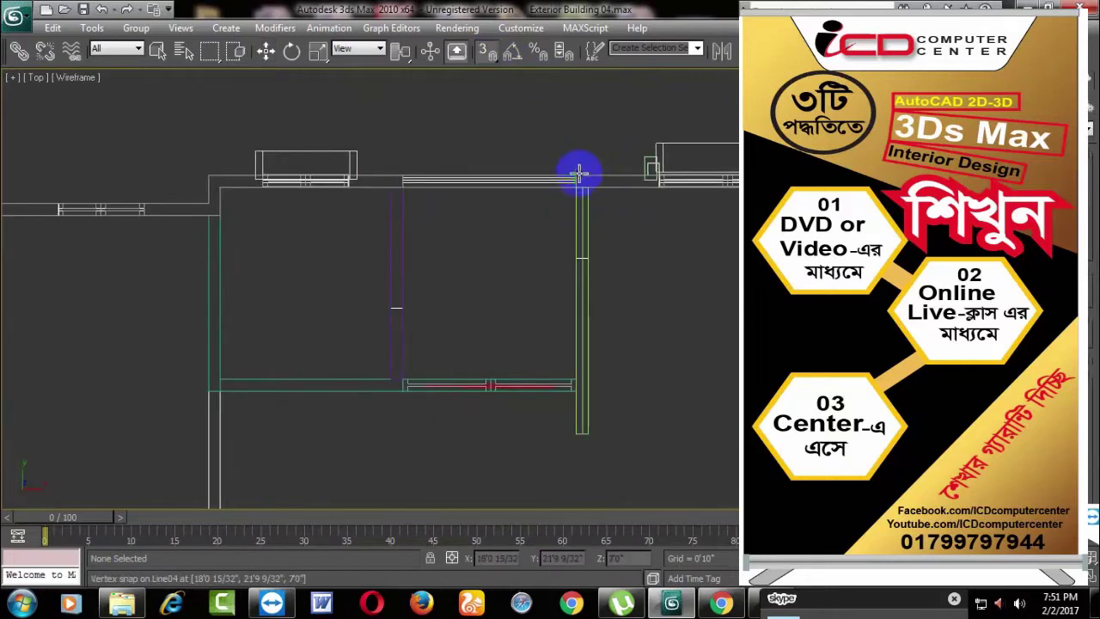
left_click_drag(576, 184, 389, 379)
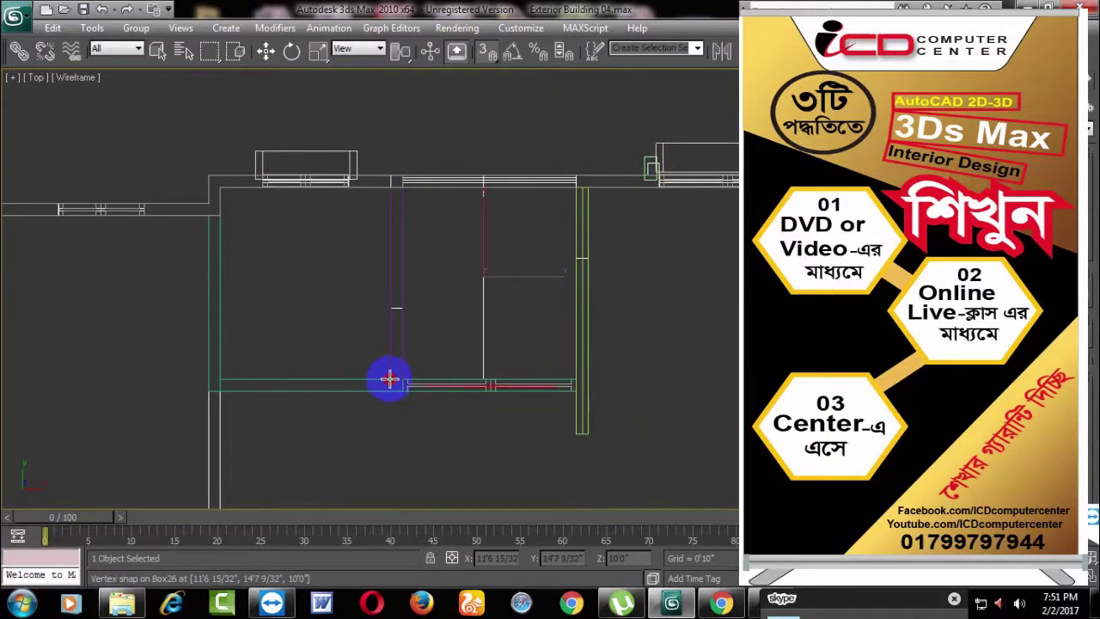
left_click(410, 250)
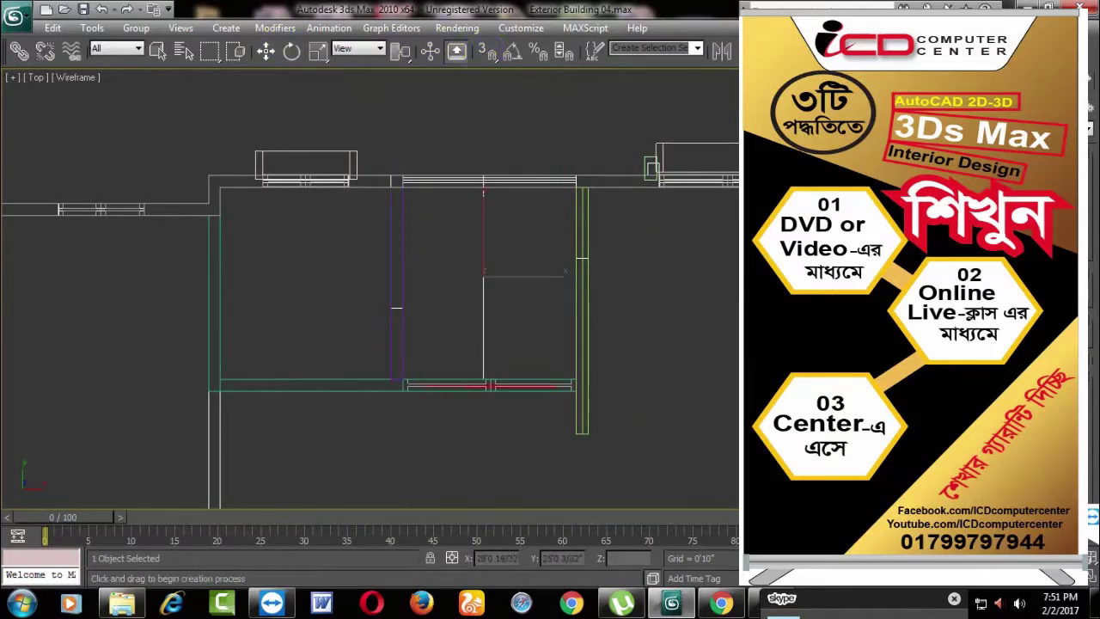
key("p")
scroll(444, 322, "down", 3)
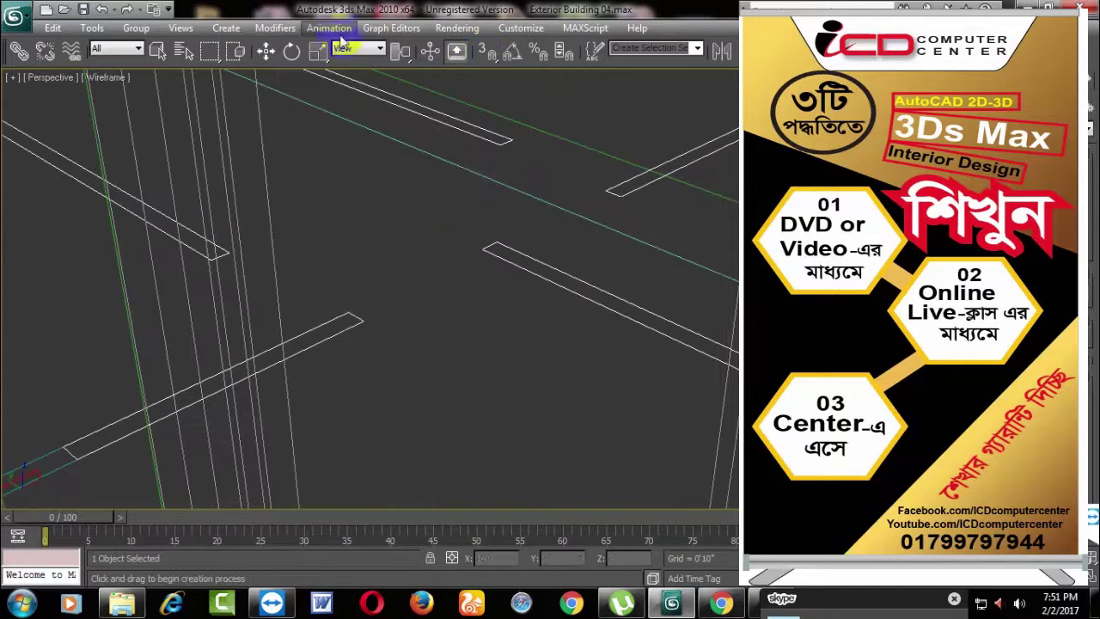
Step: Switch to shaded view and raise the new box upward along Z
key("F3")
scroll(481, 266, "down", 5)
scroll(560, 289, "down", 3)
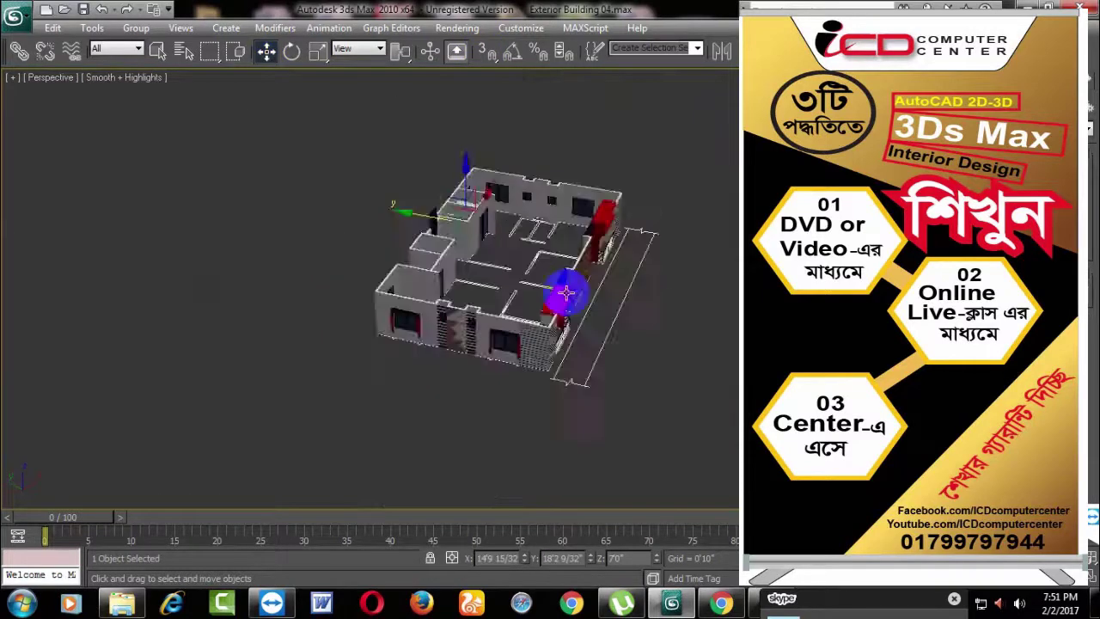
middle_click_drag(559, 290, 706, 290, "alt")
scroll(536, 330, "up", 5)
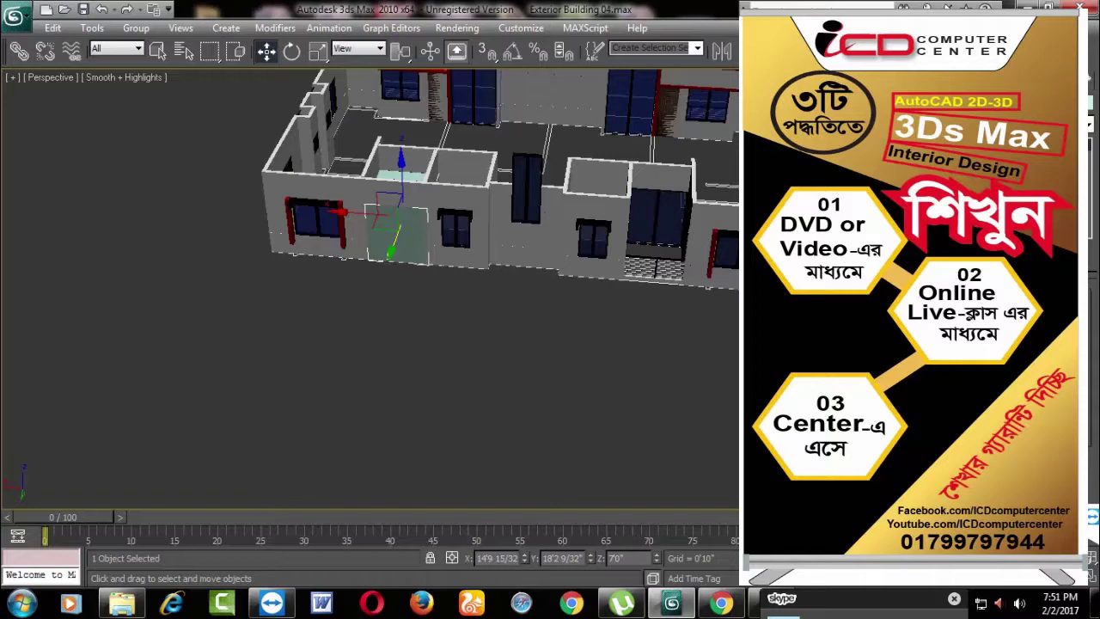
left_click_drag(401, 176, 400, 148)
scroll(422, 321, "up", 2)
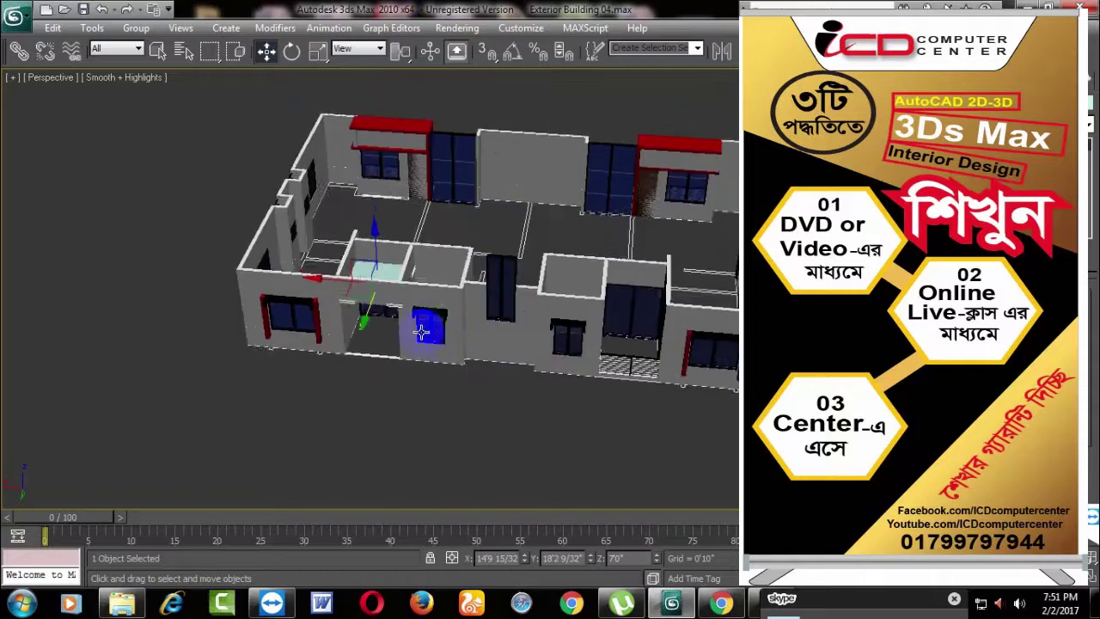
scroll(418, 322, "up", 2)
scroll(634, 327, "up", 2)
scroll(575, 342, "up", 2)
middle_click_drag(575, 342, 196, 327, "alt")
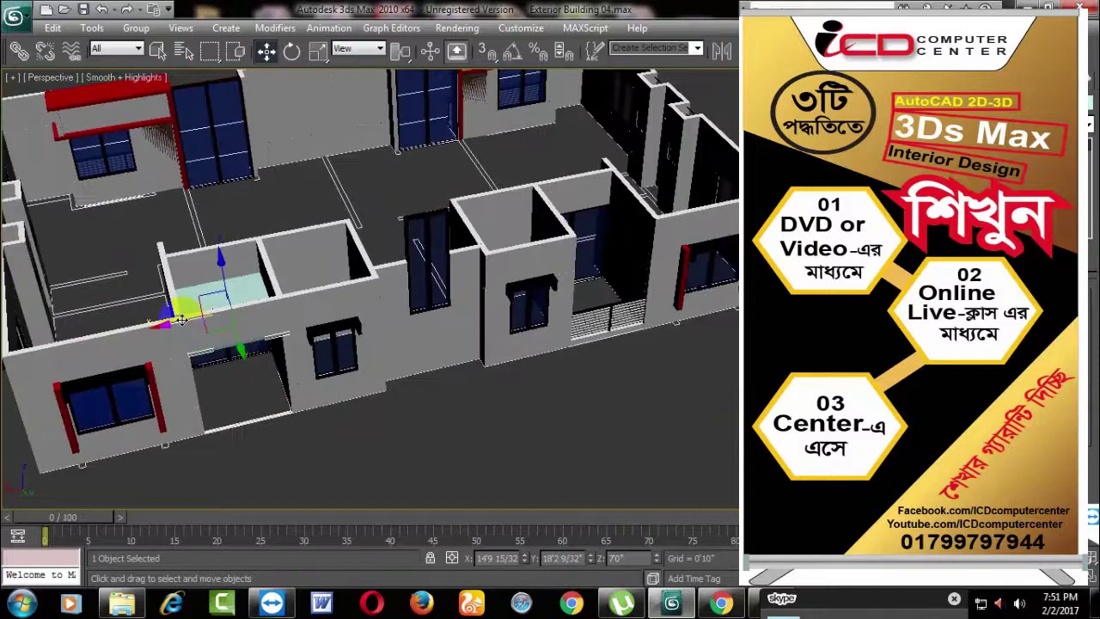
Step: Place the slab on the wall tops over the railed room and turn See-Through off with Alt+X
left_click_drag(184, 327, 528, 289)
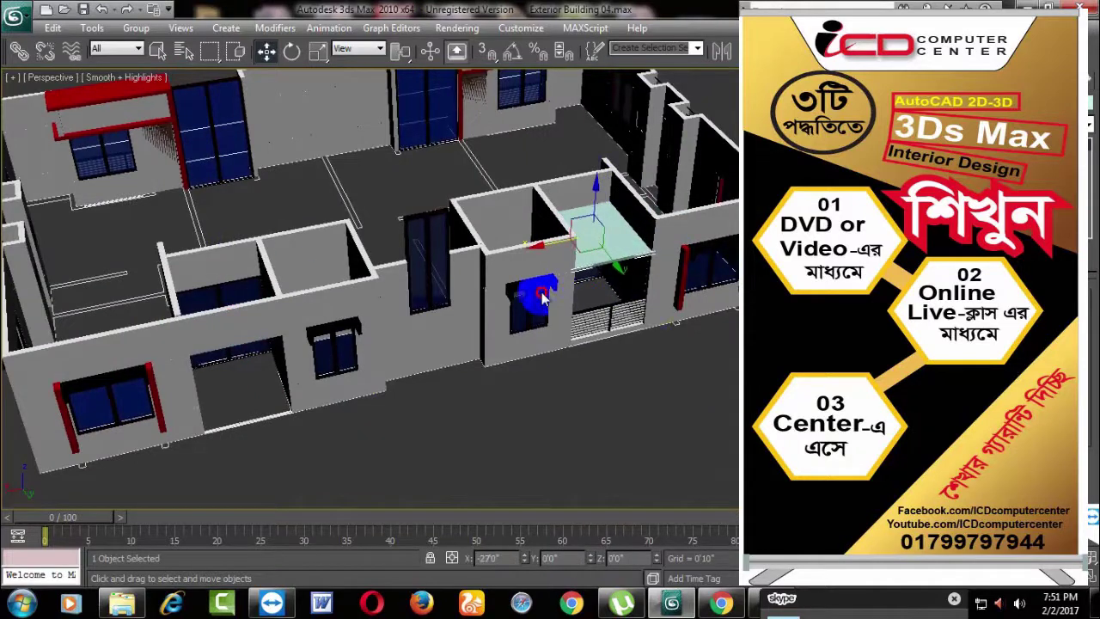
mouse_move(528, 290)
middle_mouse_down()
mouse_move(573, 377)
mouse_move(528, 312)
middle_mouse_up()
scroll(572, 376, "up", 3)
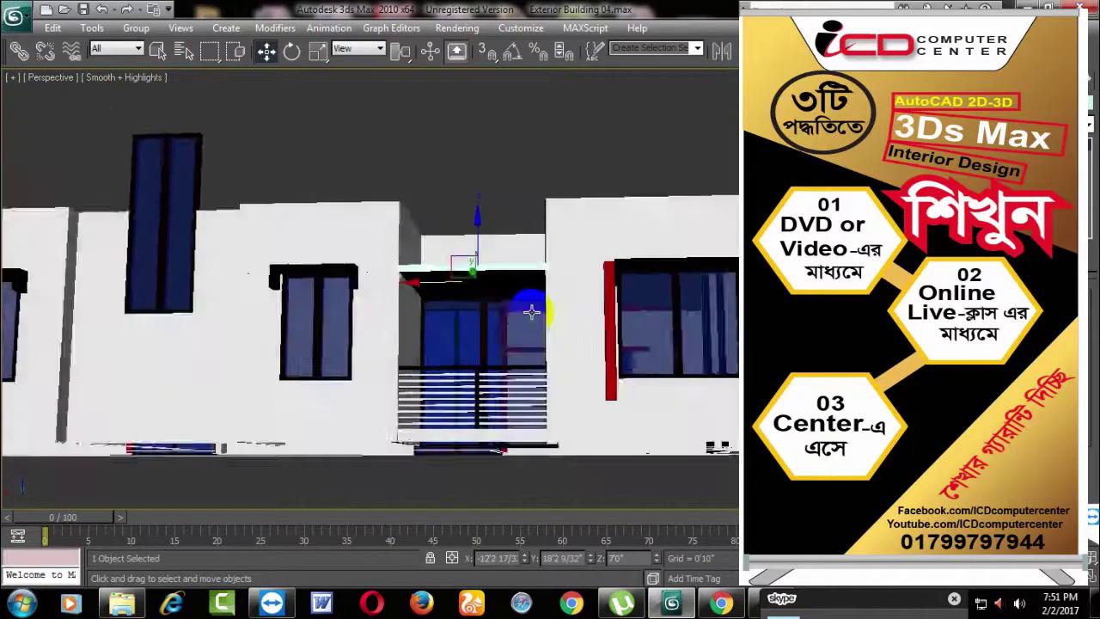
scroll(524, 312, "up", 1)
scroll(524, 312, "up", 1)
scroll(531, 312, "up", 1)
scroll(527, 401, "up", 1)
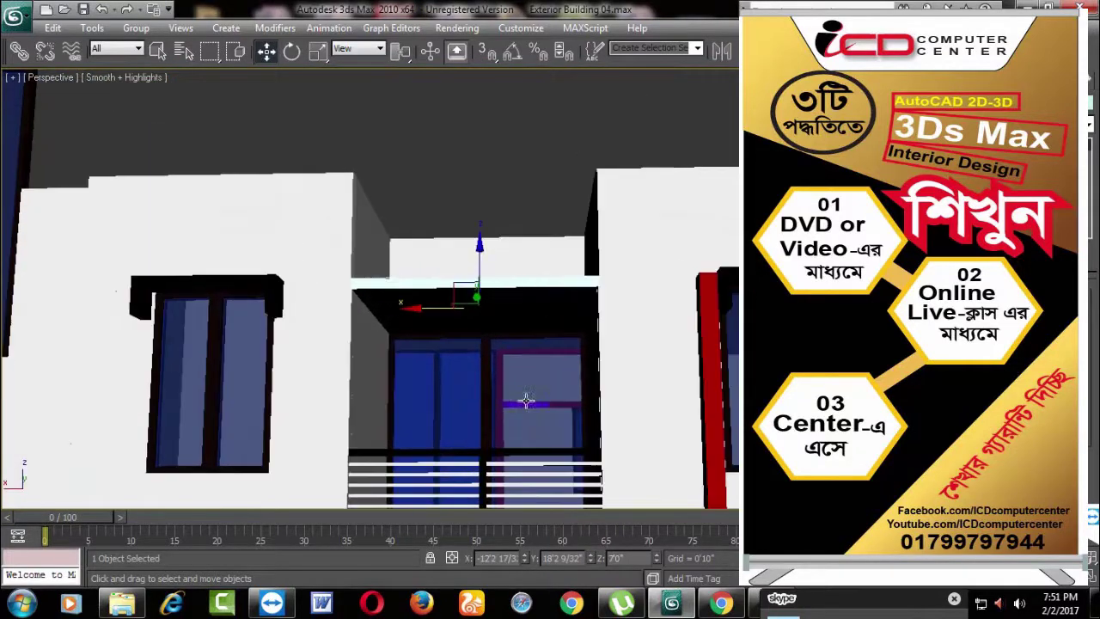
scroll(514, 379, "down", 3)
mouse_move(513, 378)
middle_mouse_down("alt")
mouse_move(573, 435)
mouse_move(559, 442)
mouse_move(567, 450)
mouse_move(590, 435)
mouse_move(570, 351)
mouse_move(515, 361)
mouse_move(488, 340)
mouse_move(580, 384)
mouse_move(553, 356)
mouse_move(579, 364)
middle_mouse_up("alt")
scroll(591, 435, "down", 3)
scroll(580, 383, "up", 2)
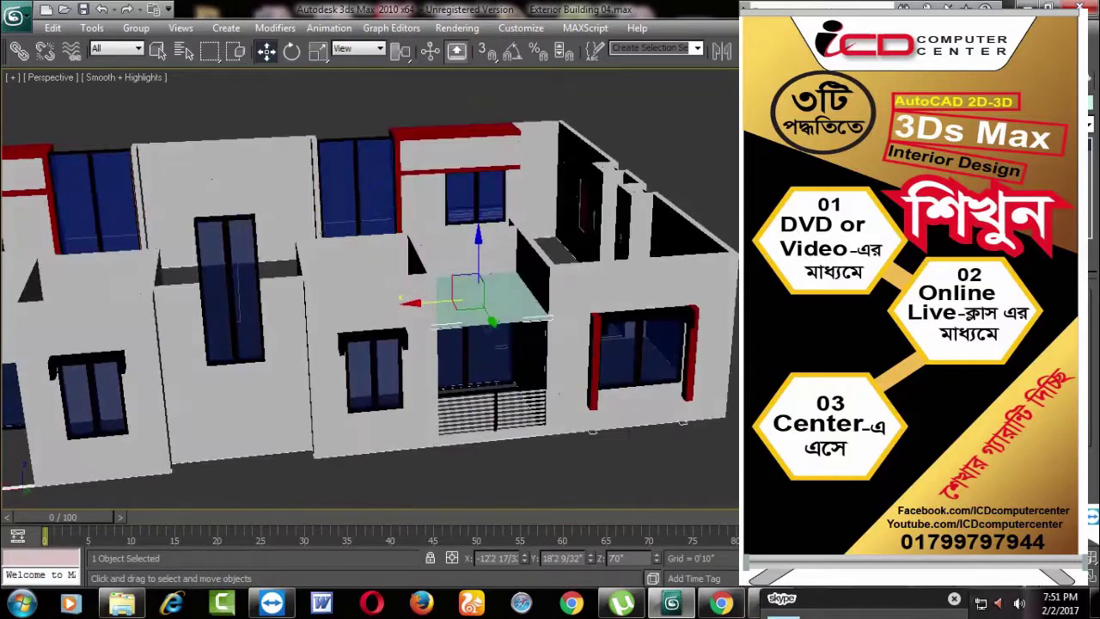
key("alt+x")
Step: Shift-drag a copy of the red slab upward and confirm the clone
mouse_move(481, 309)
middle_mouse_down("alt")
mouse_move(469, 318)
mouse_move(494, 263)
middle_mouse_up("alt")
scroll(495, 262, "up", 3)
left_click_drag(498, 256, 499, 195, "shift")
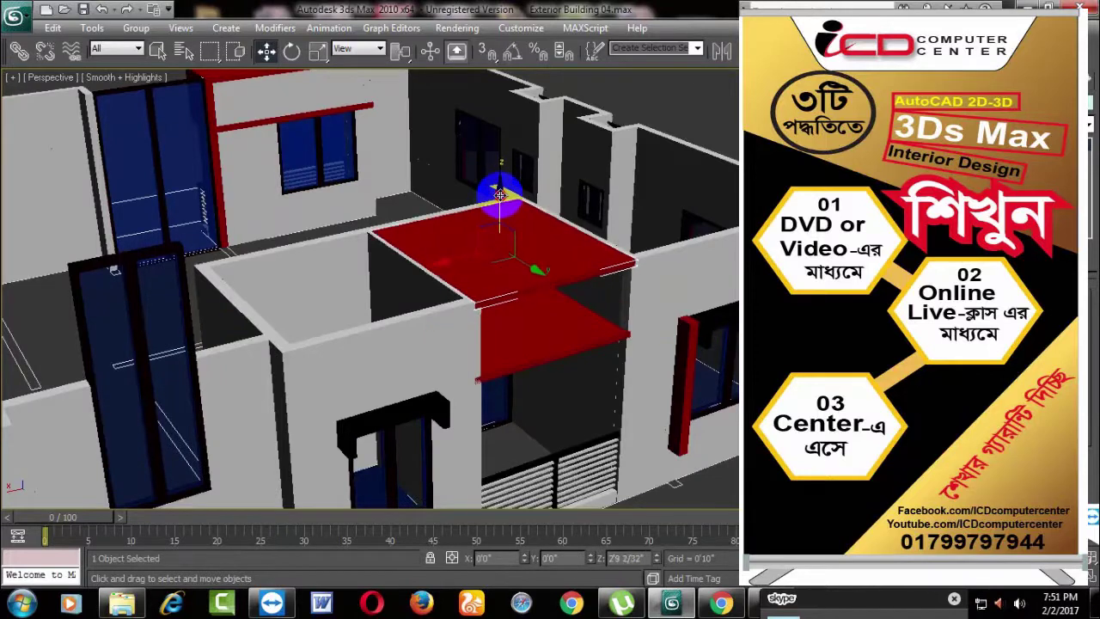
left_click(581, 373)
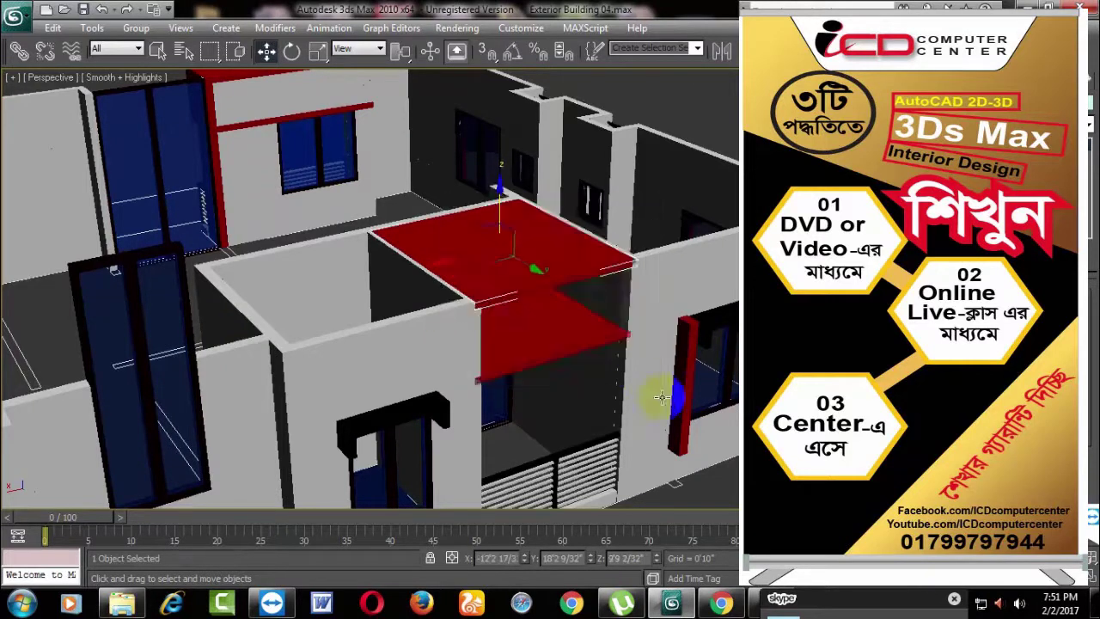
Step: Select both slabs and change their colour to plain white
middle_click_drag(651, 393, 607, 389, "alt")
left_click(534, 298, "ctrl")
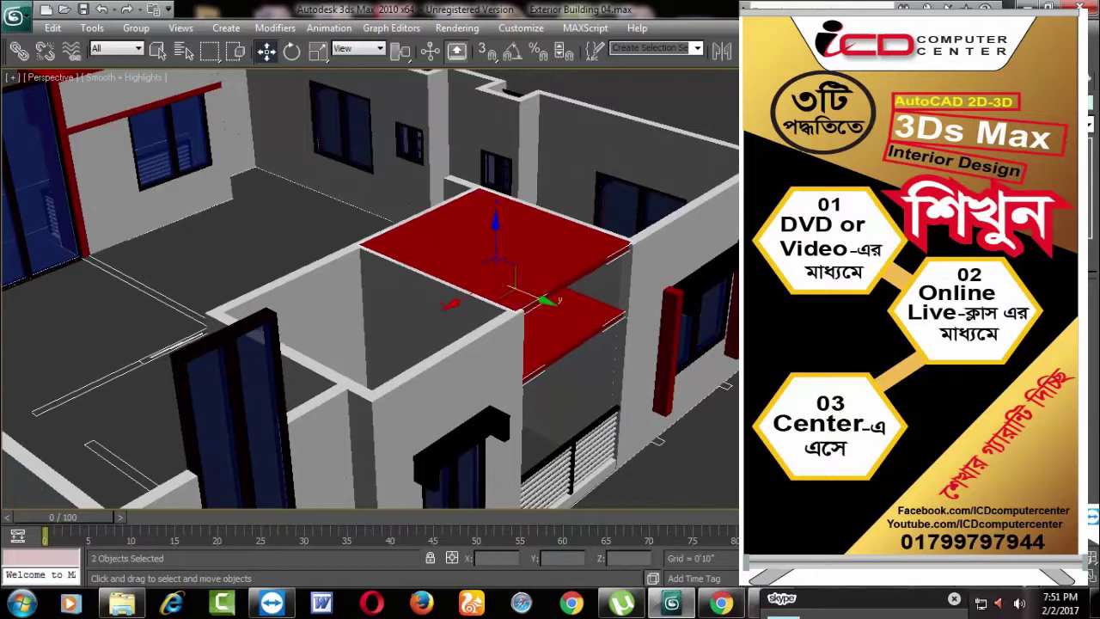
key("F2")
left_click(707, 473)
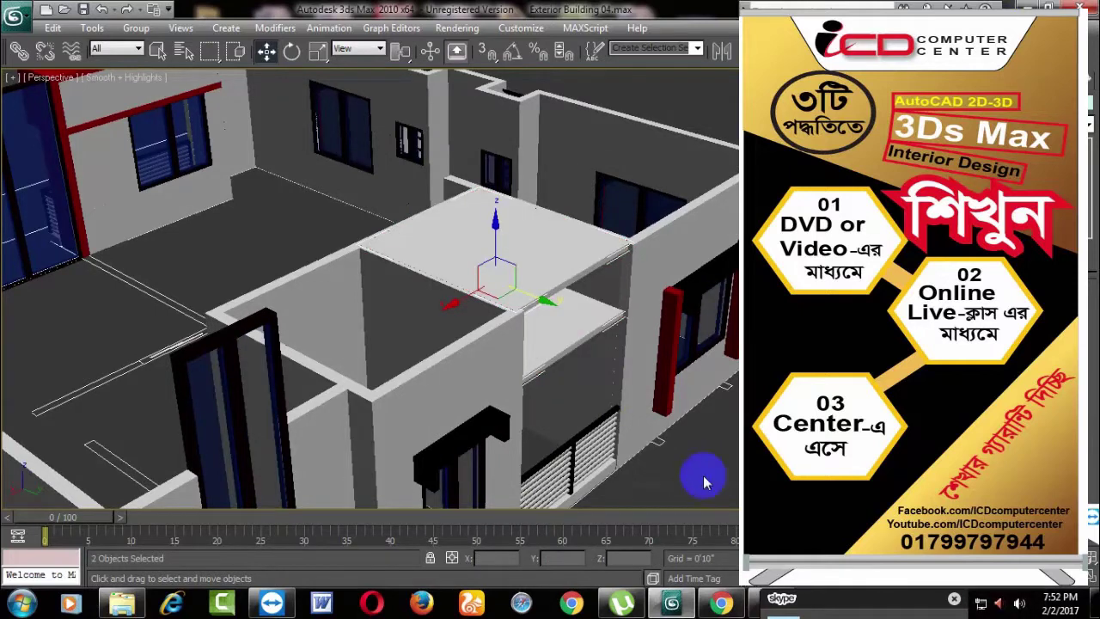
Step: Select the roof slab and turn on snapping to object vertices
mouse_move(707, 474)
middle_mouse_down("alt")
mouse_move(727, 442)
mouse_move(585, 387)
mouse_move(650, 405)
mouse_move(658, 373)
mouse_move(518, 427)
middle_mouse_up("alt")
scroll(518, 427, "up", 5)
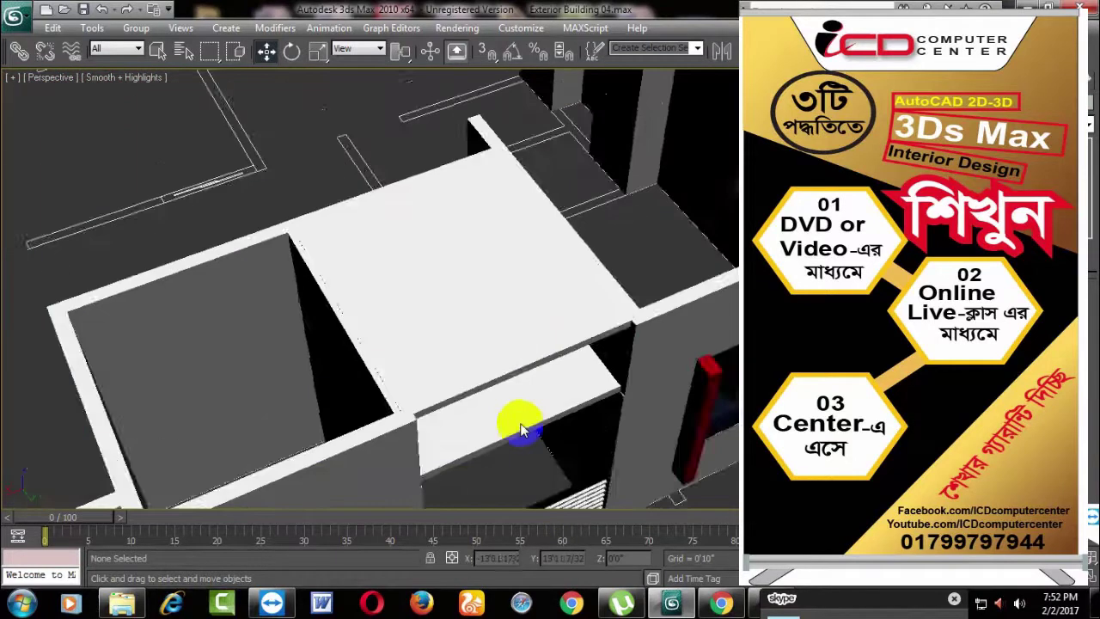
scroll(532, 386, "up", 3)
left_click(548, 339)
mouse_move(679, 425)
middle_mouse_down("alt")
mouse_move(523, 381)
mouse_move(582, 356)
middle_mouse_up("alt")
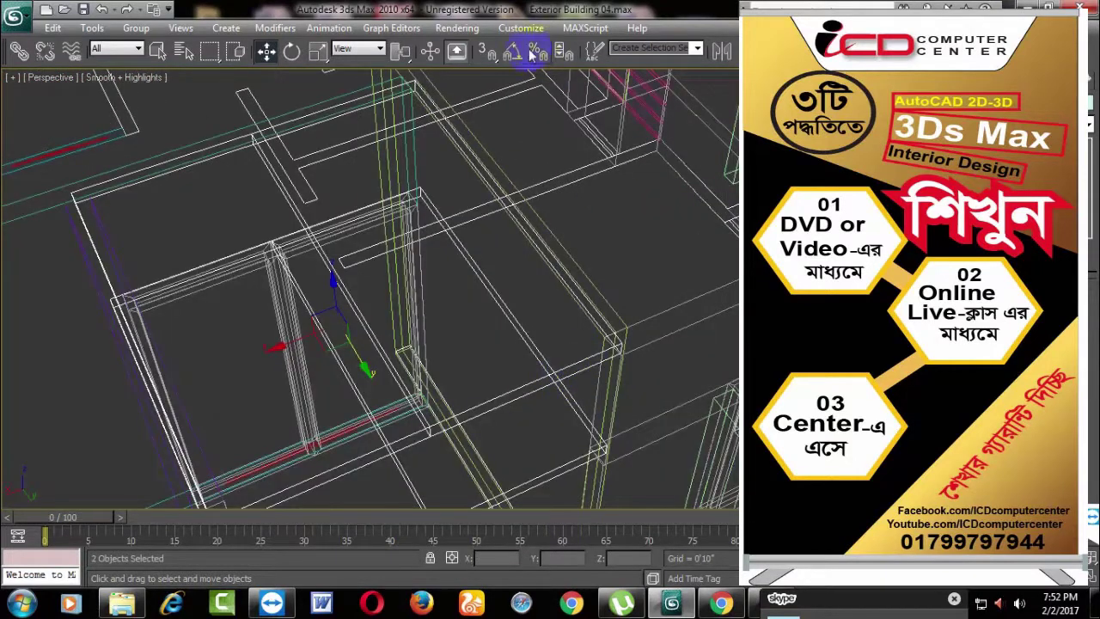
left_click(486, 51)
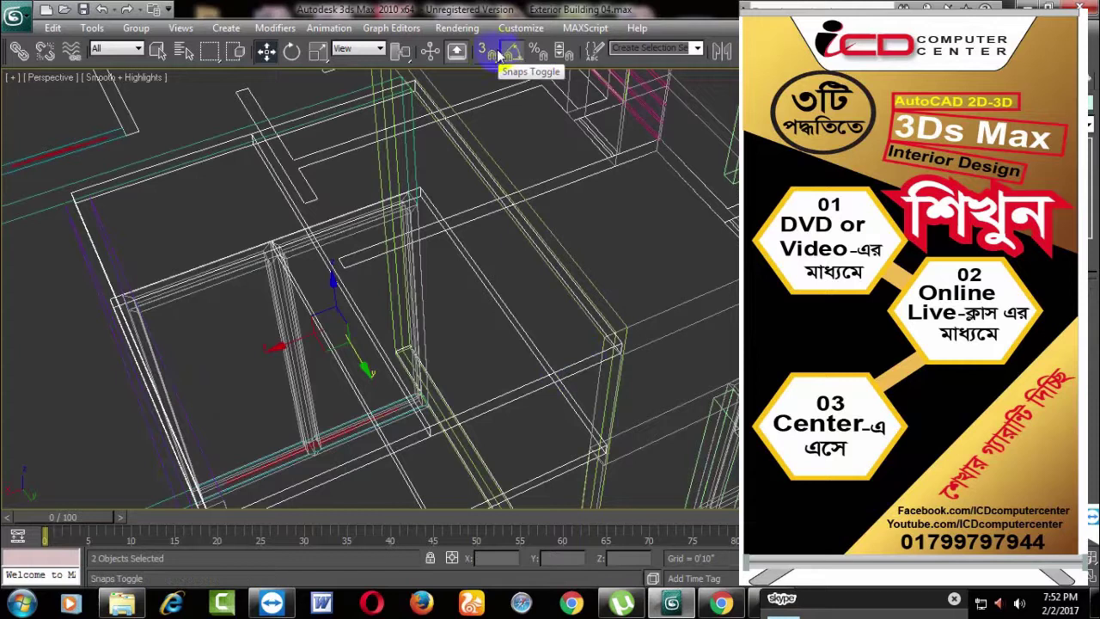
Step: Adjust the selection to the two slabs and return to shaded view
left_click_drag(599, 353, 613, 386)
left_click(625, 348)
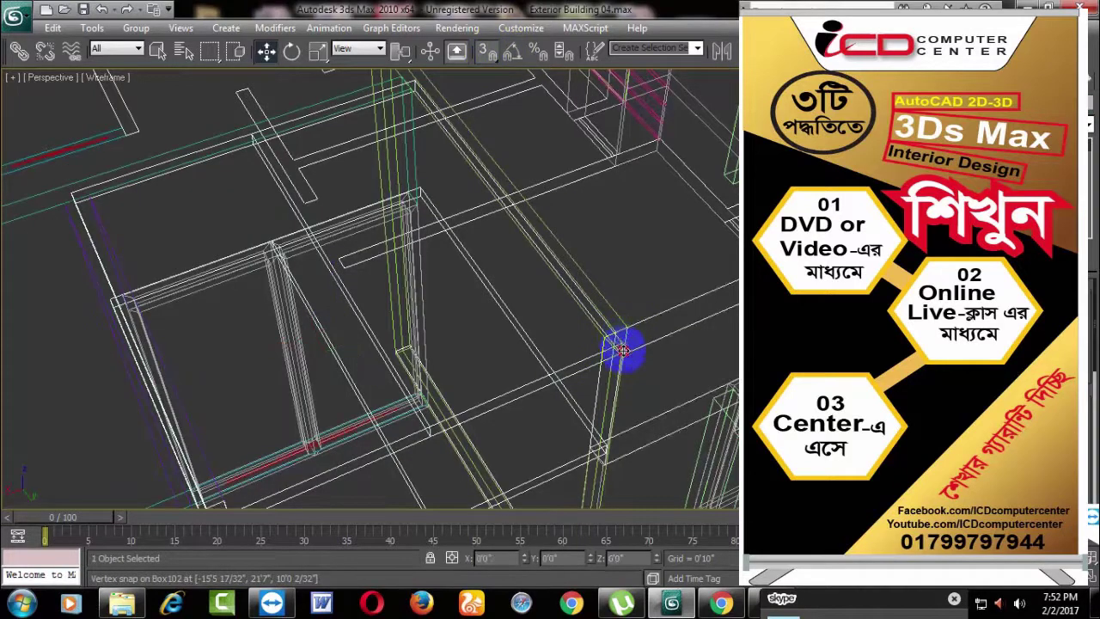
left_click(622, 352)
left_click(681, 351)
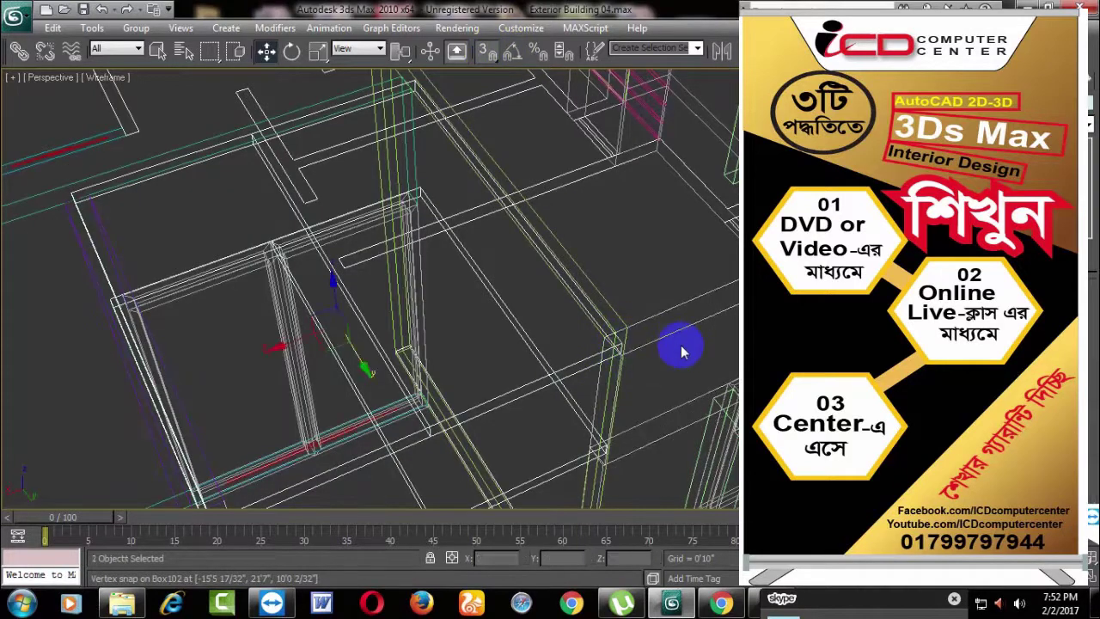
left_click(622, 342, "ctrl")
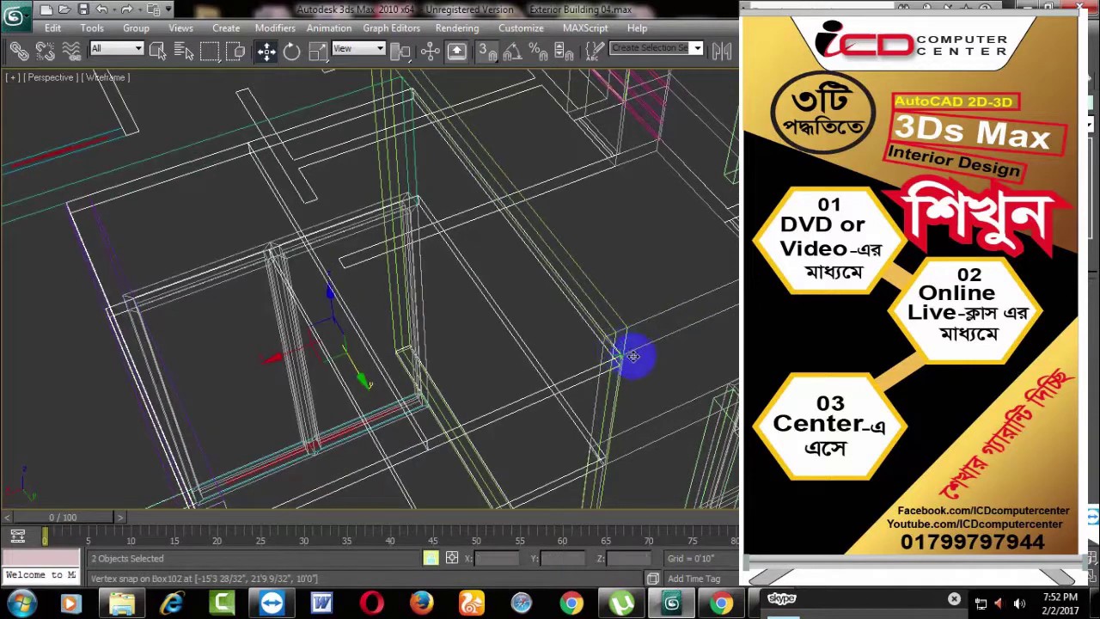
middle_click_drag(634, 352, 651, 368, "alt")
key("F3")
Step: Select the white slab with the railing objects, delete them, then undo the deletion
mouse_move(714, 471)
middle_mouse_down("alt")
mouse_move(724, 454)
mouse_move(660, 388)
middle_mouse_up("alt")
left_click(729, 460)
scroll(687, 455, "down", 5)
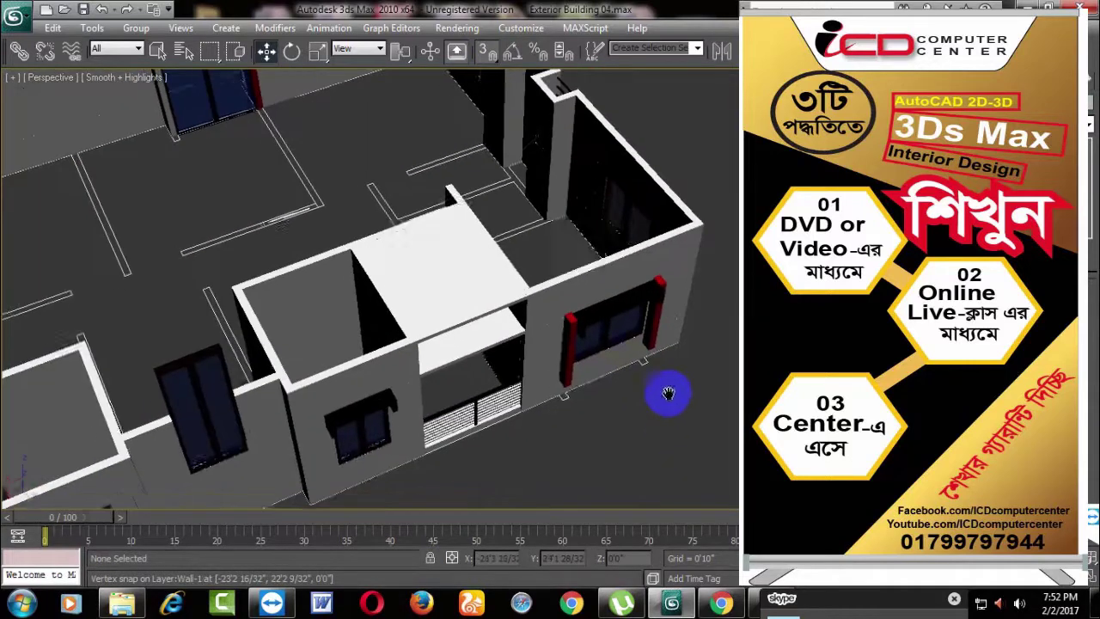
mouse_move(632, 288)
middle_mouse_down("alt")
mouse_move(663, 381)
mouse_move(634, 436)
mouse_move(647, 412)
mouse_move(641, 321)
middle_mouse_up("alt")
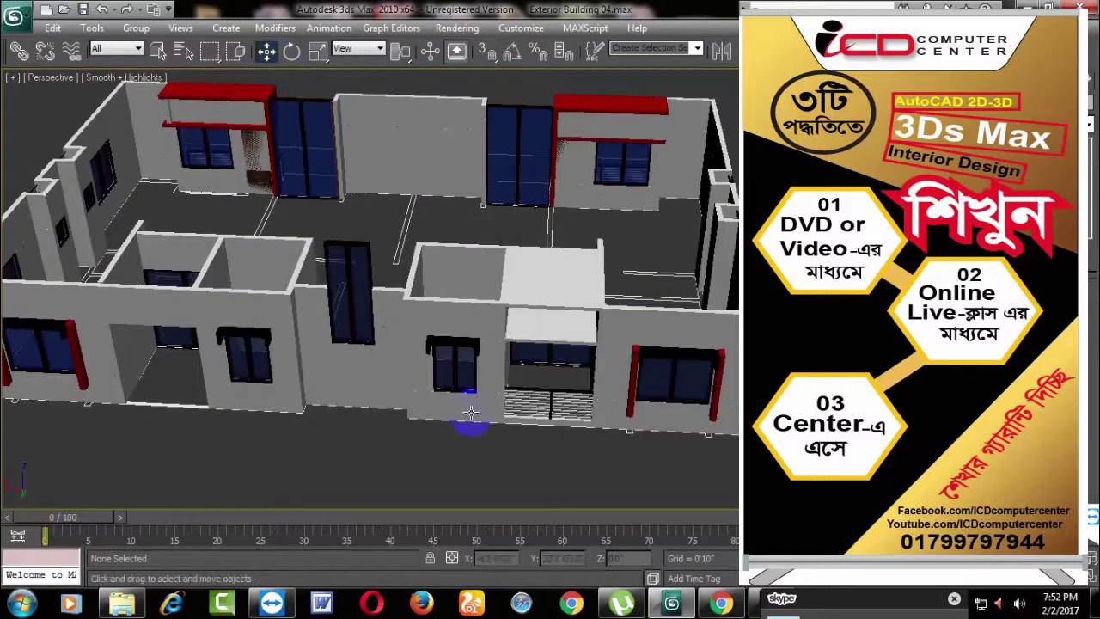
middle_click_drag(470, 414, 504, 309, "alt")
left_click(505, 311)
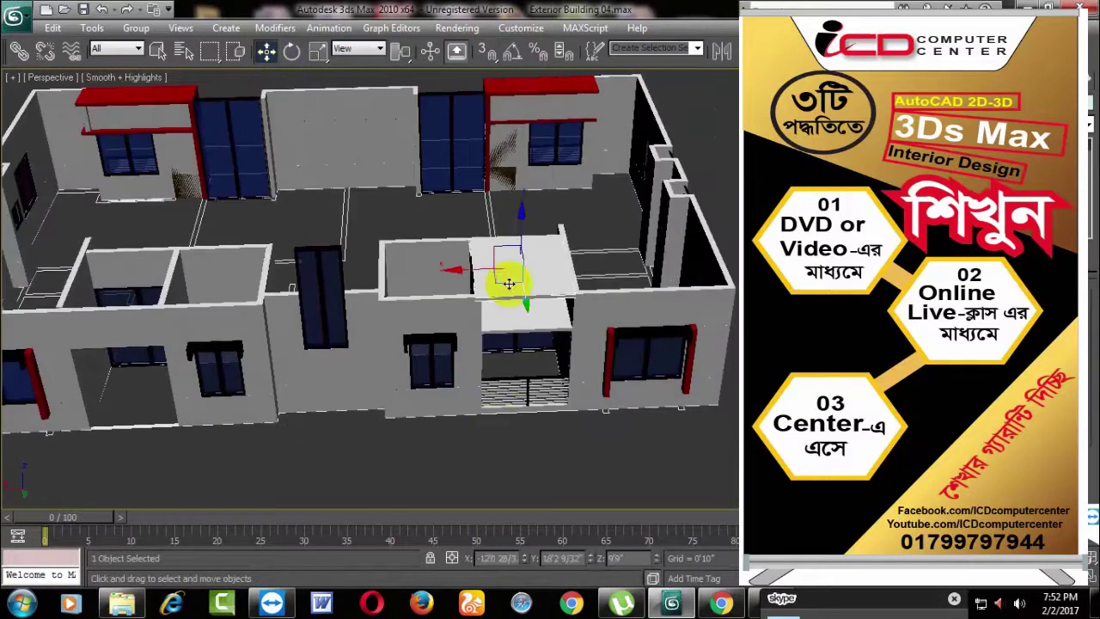
left_click(531, 382, "ctrl")
key("Delete")
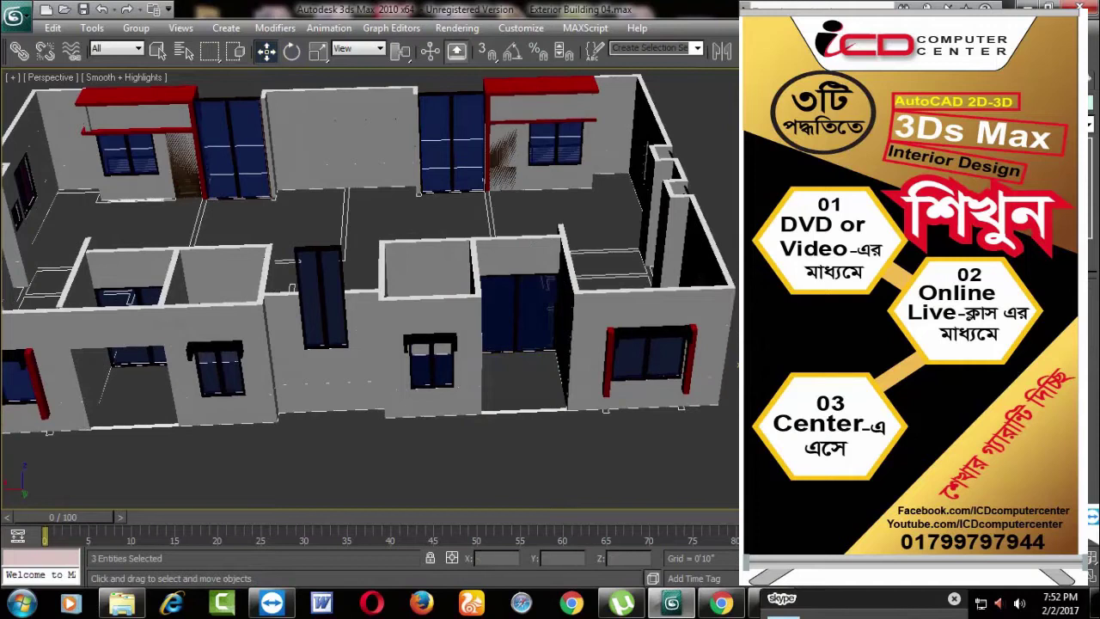
key("ctrl+z")
Step: Group the selected slab and railing objects
left_click(134, 28)
left_click(148, 43)
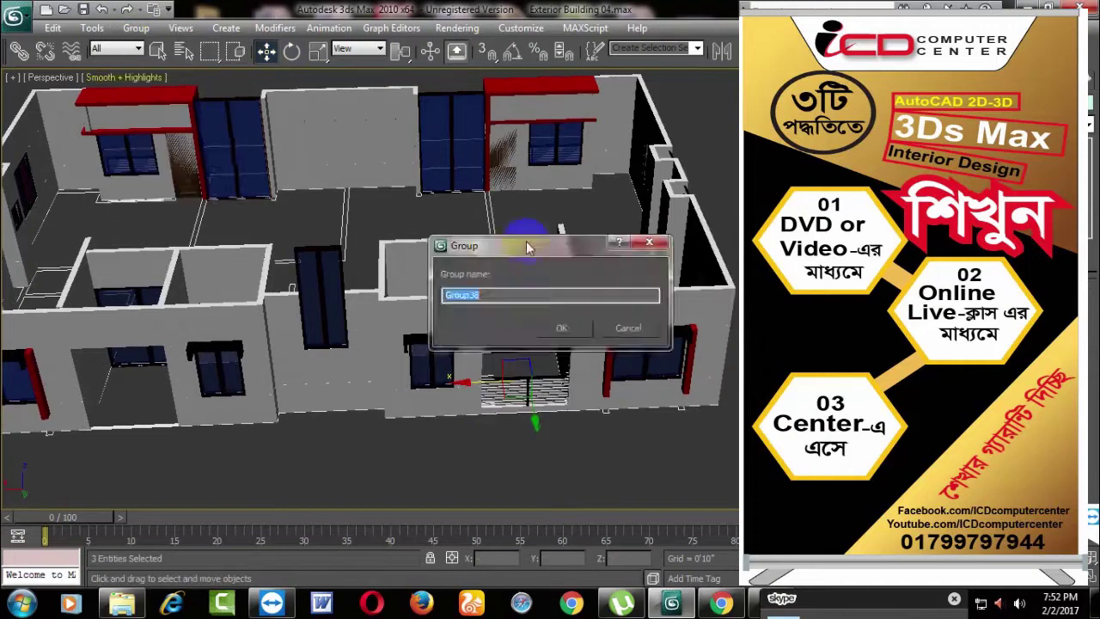
left_click(557, 331)
Step: Shift-drag a single copy of the railing group right into the neighbouring opening
middle_click_drag(557, 334, 716, 368, "alt")
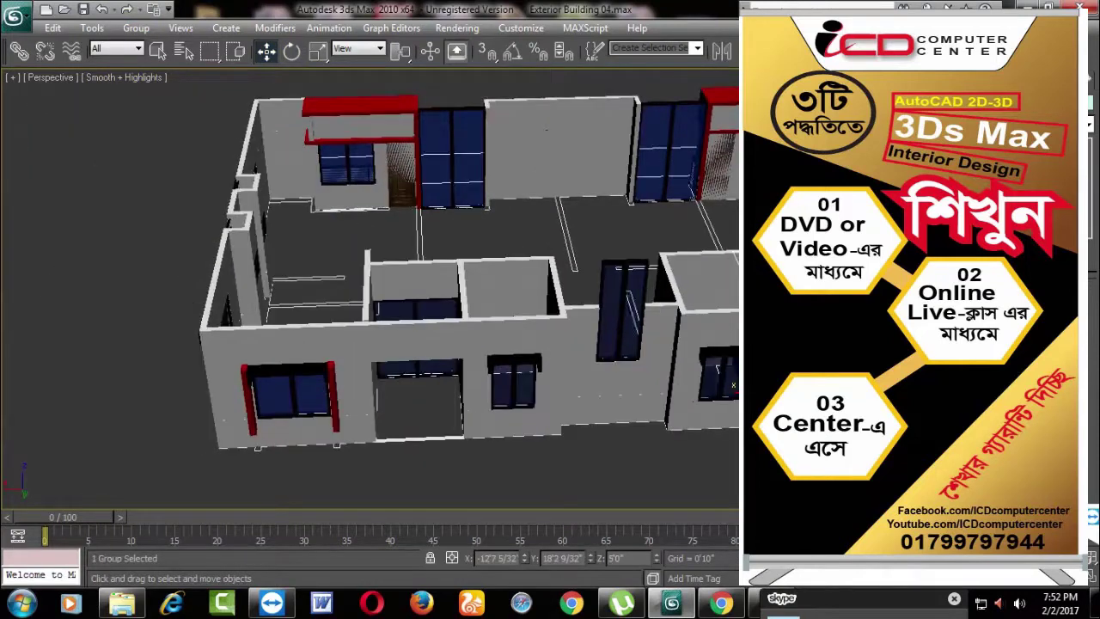
left_click(382, 396)
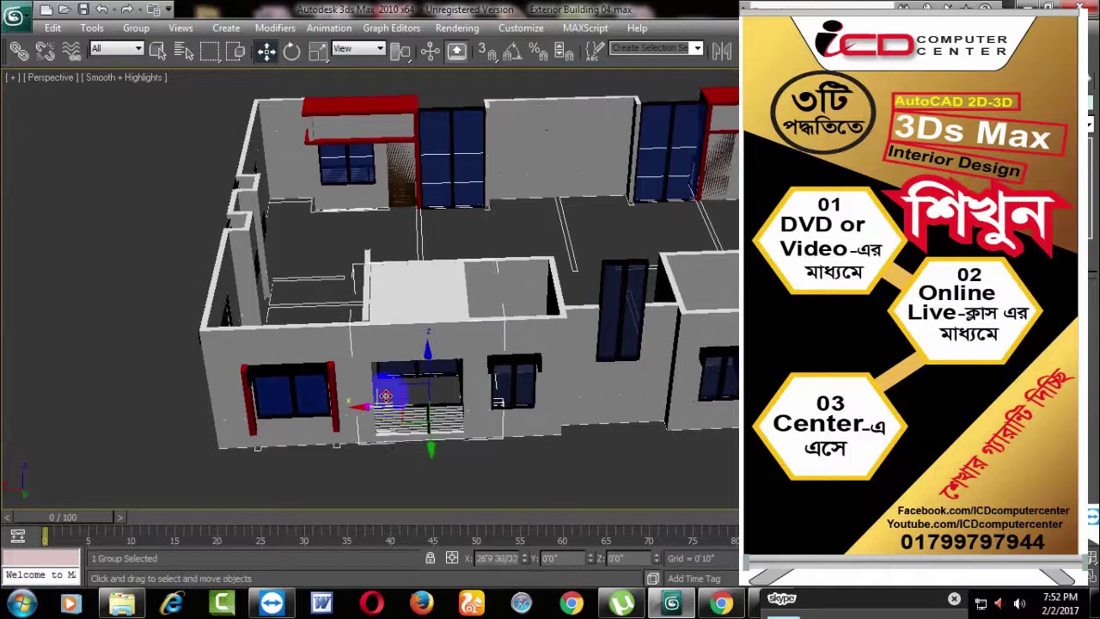
left_click_drag(384, 403, 513, 394, "shift")
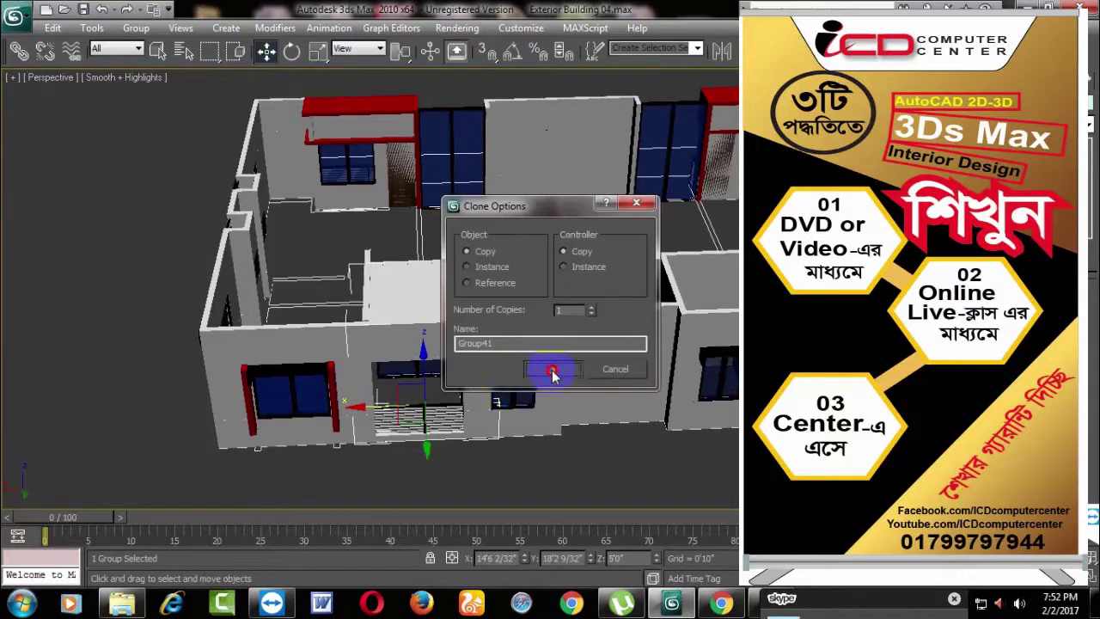
left_click(552, 371)
Step: Select the front wall
mouse_move(589, 467)
middle_mouse_down("alt")
mouse_move(535, 455)
mouse_move(550, 386)
mouse_move(542, 437)
middle_mouse_up("alt")
scroll(524, 455, "down", 5)
scroll(498, 387, "up", 5)
scroll(528, 392, "up", 3)
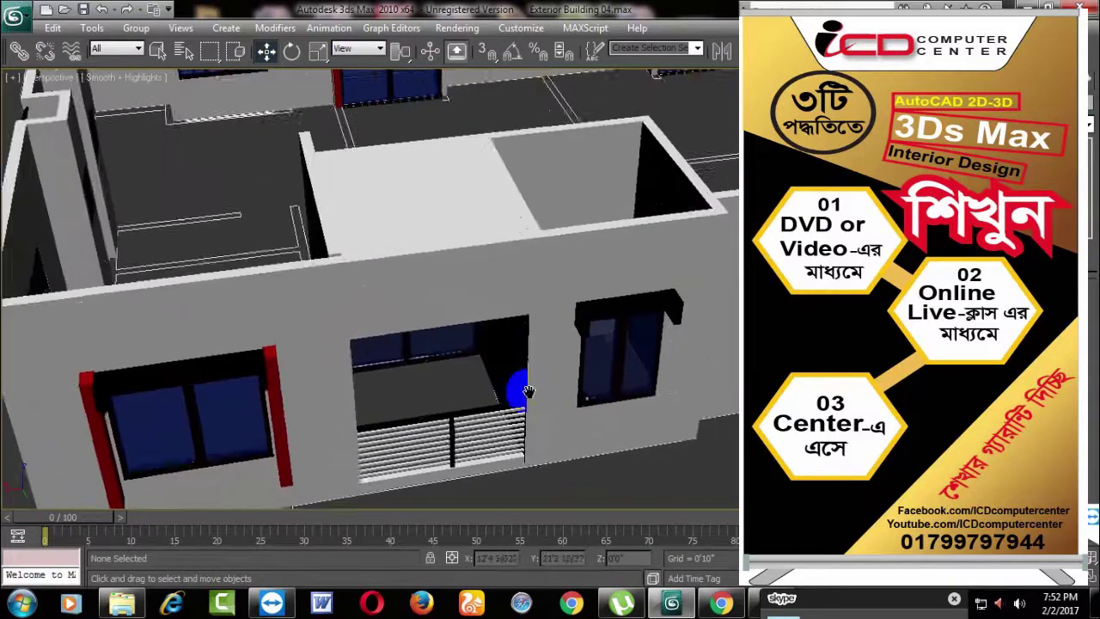
middle_click_drag(527, 392, 538, 400)
left_click(473, 283)
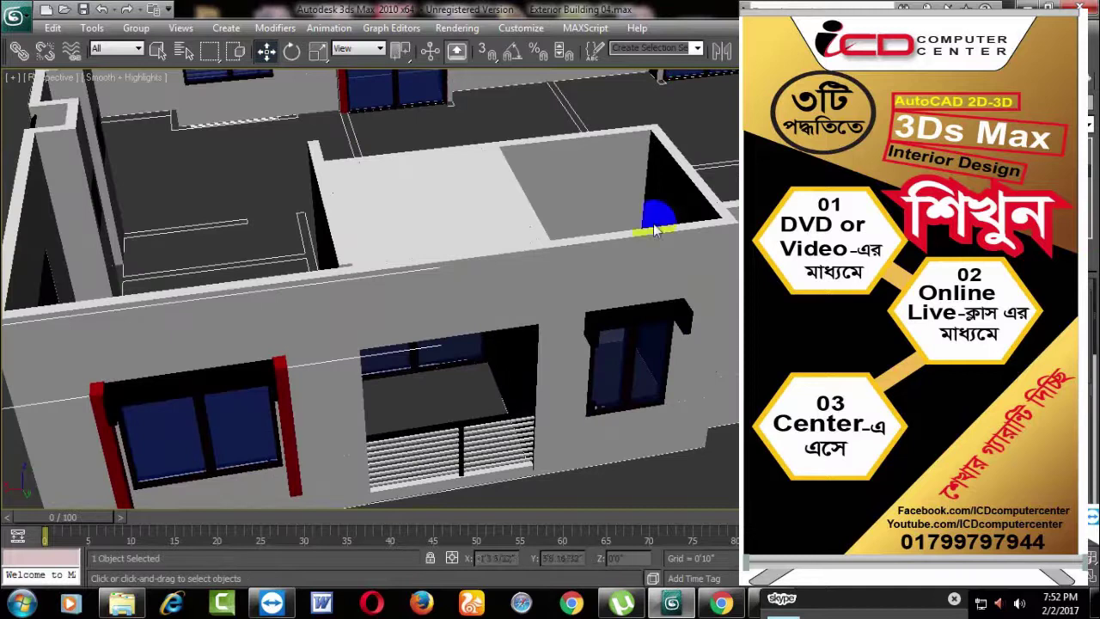
Step: Connect the wall ledge edges with 2 new segments and slide the new edge along the wall
left_click(459, 256)
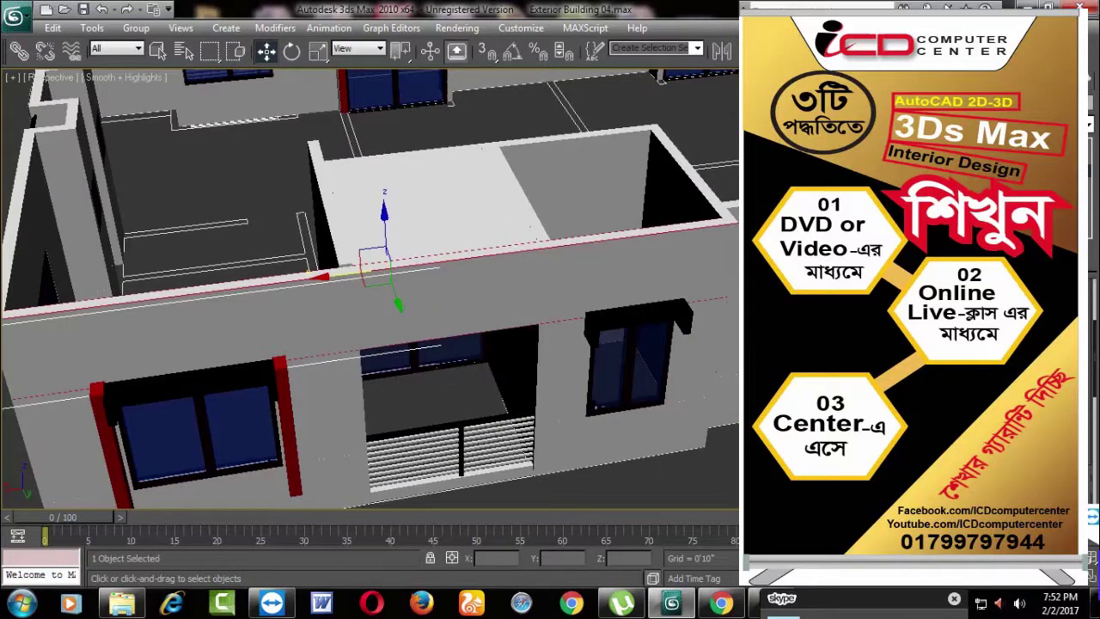
left_click(1062, 378)
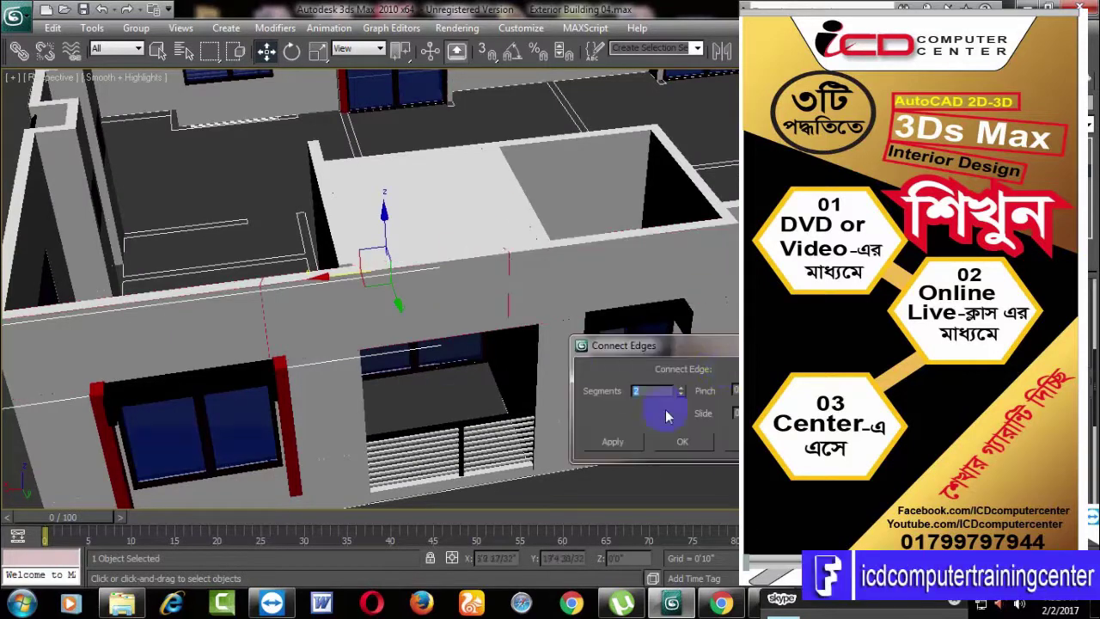
left_click(681, 444)
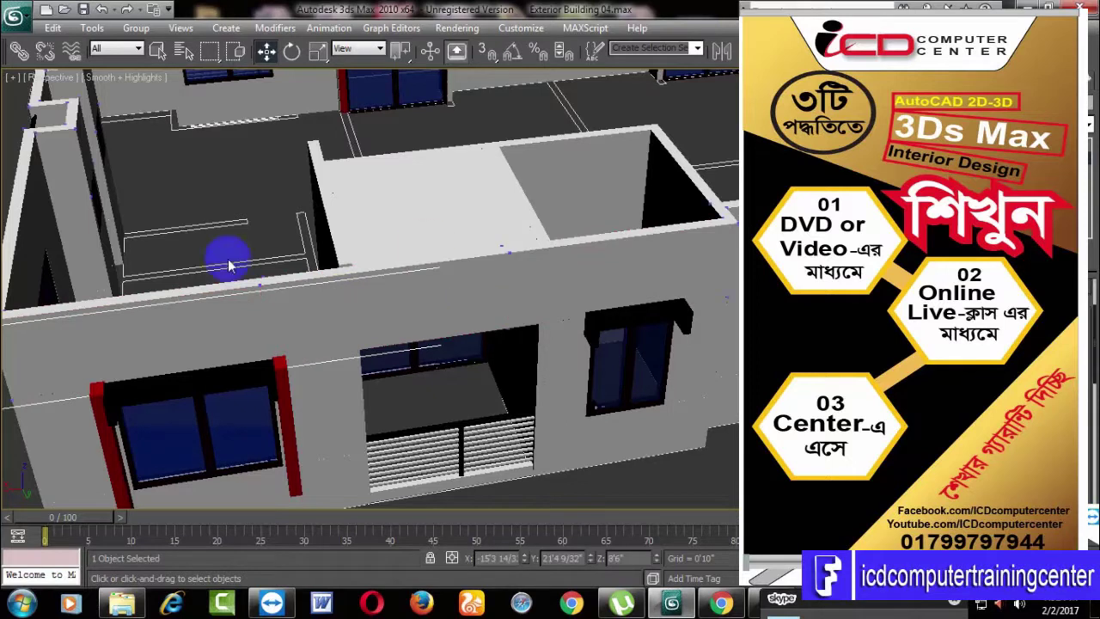
left_click(510, 386)
left_click(365, 311)
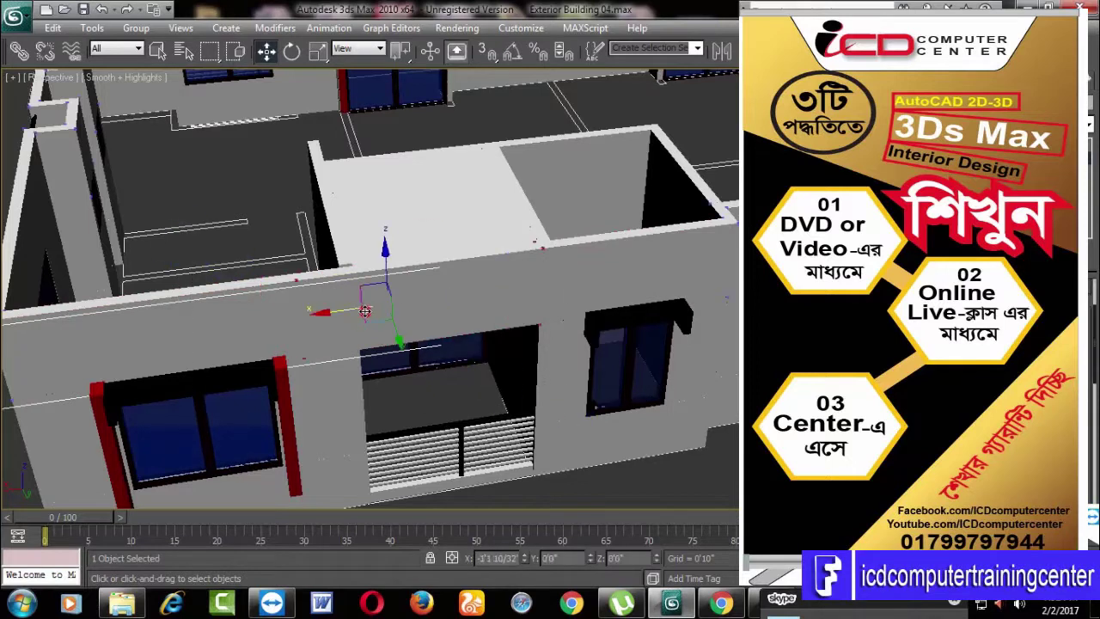
mouse_move(415, 309)
left_mouse_down()
mouse_move(543, 287)
mouse_move(507, 293)
left_mouse_up()
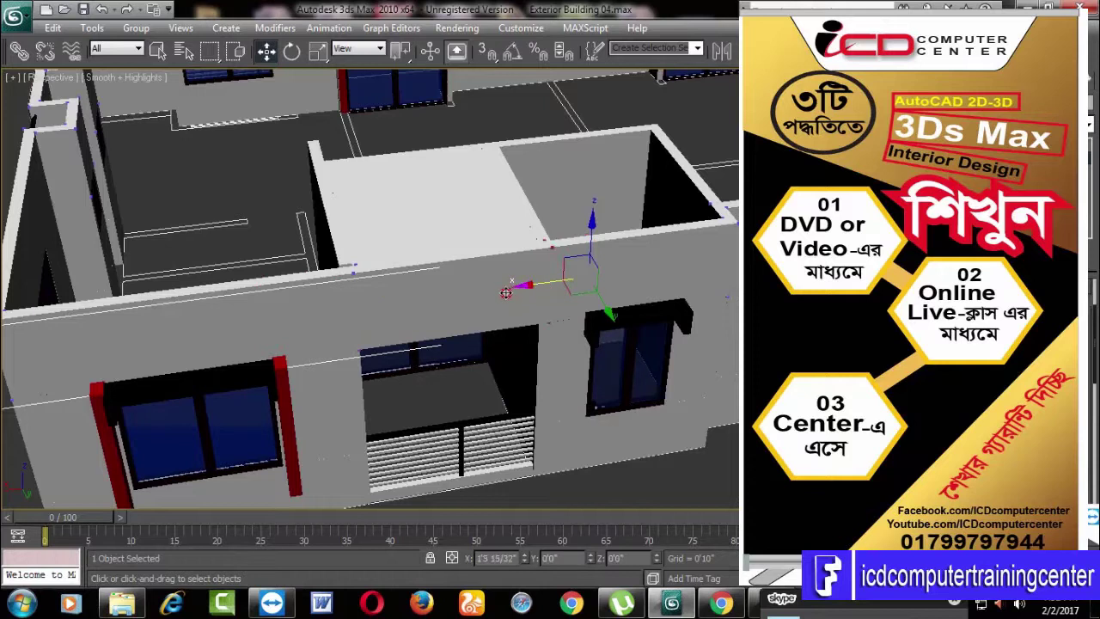
Step: Shift-drag a copy of the slab downward and bridge its edges into a shelf
middle_click_drag(497, 293, 263, 496, "alt")
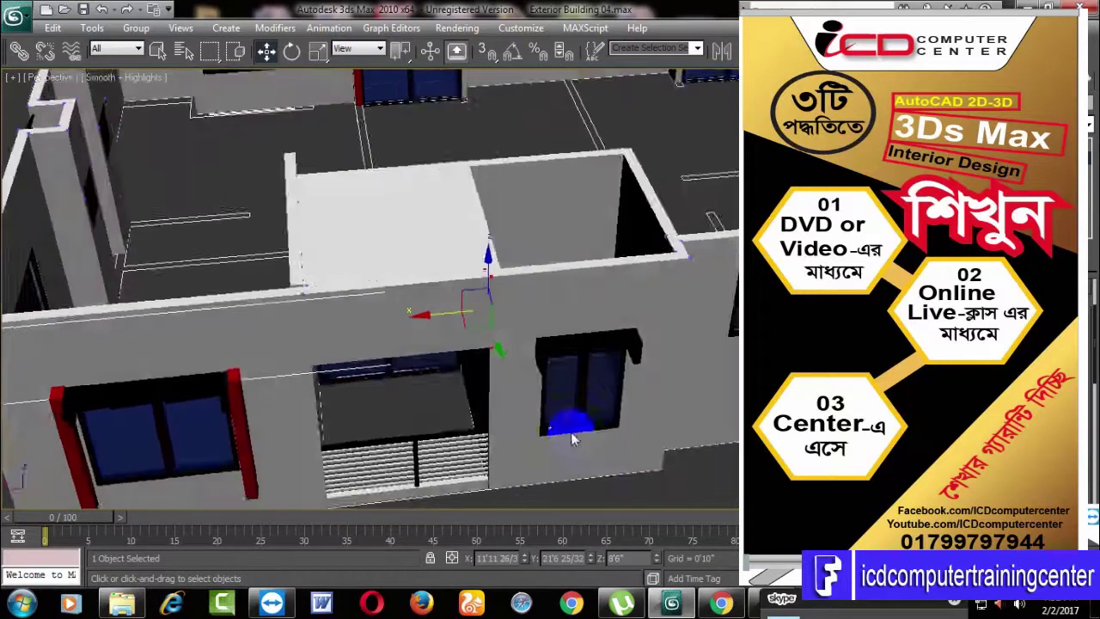
left_click_drag(401, 228, 475, 357, "shift")
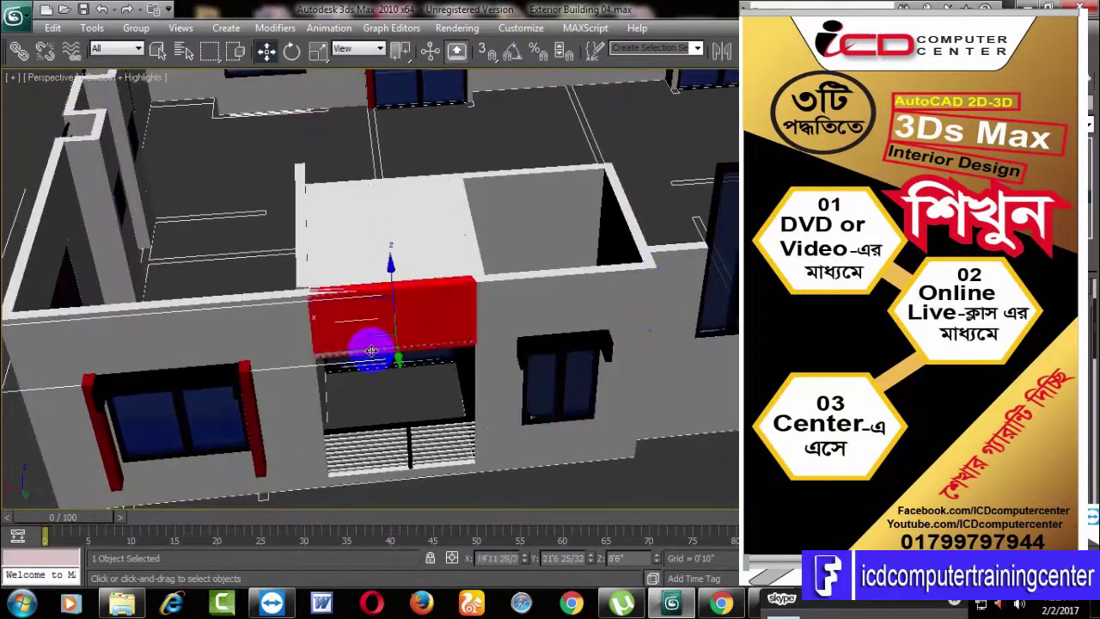
scroll(476, 357, "up", 3)
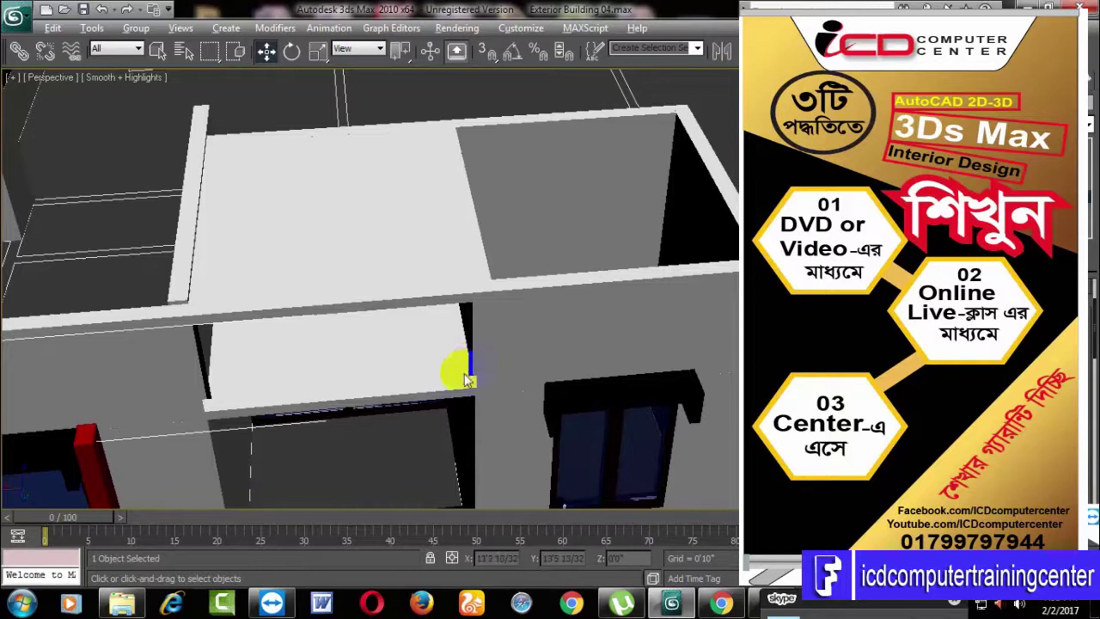
mouse_move(465, 378)
middle_mouse_down("alt")
mouse_move(491, 363)
mouse_move(387, 351)
mouse_move(397, 354)
middle_mouse_up("alt")
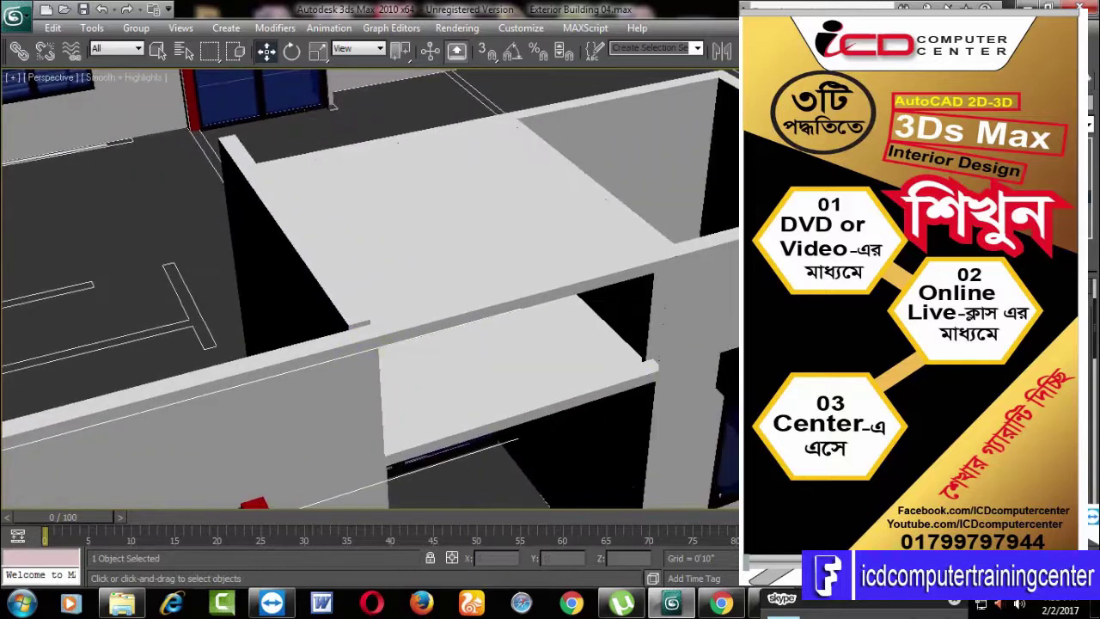
left_click(635, 322)
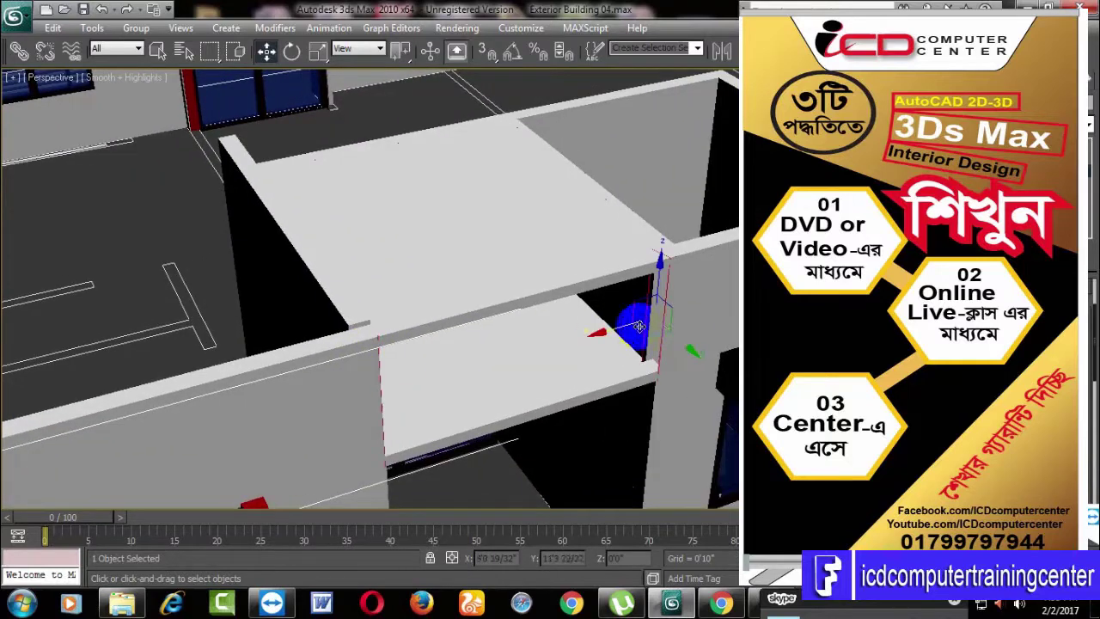
left_click(632, 340)
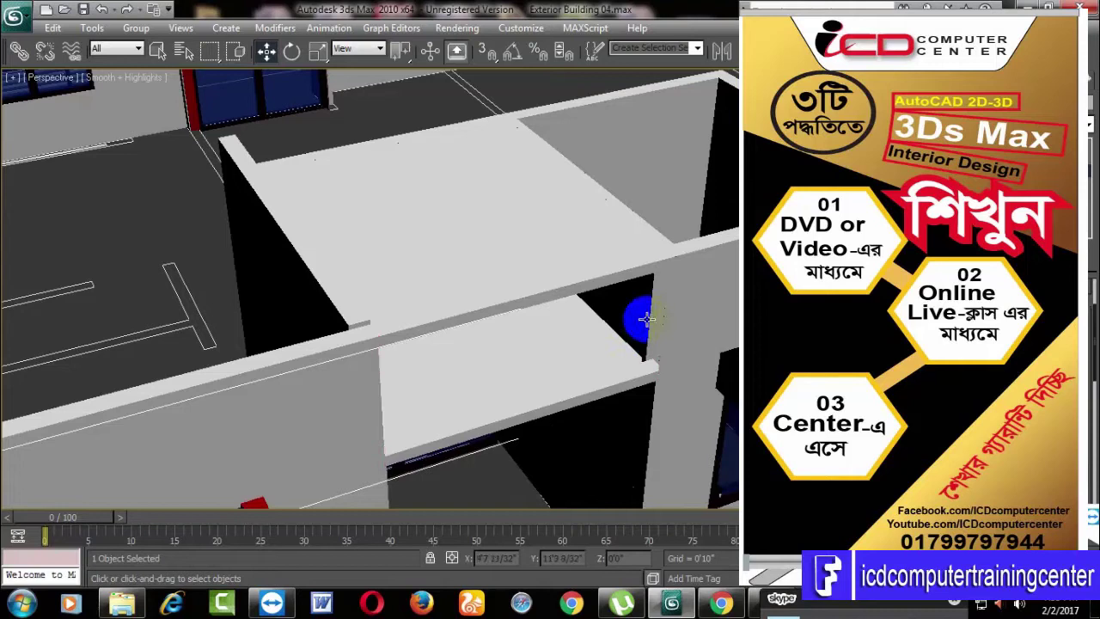
left_click_drag(661, 333, 676, 333)
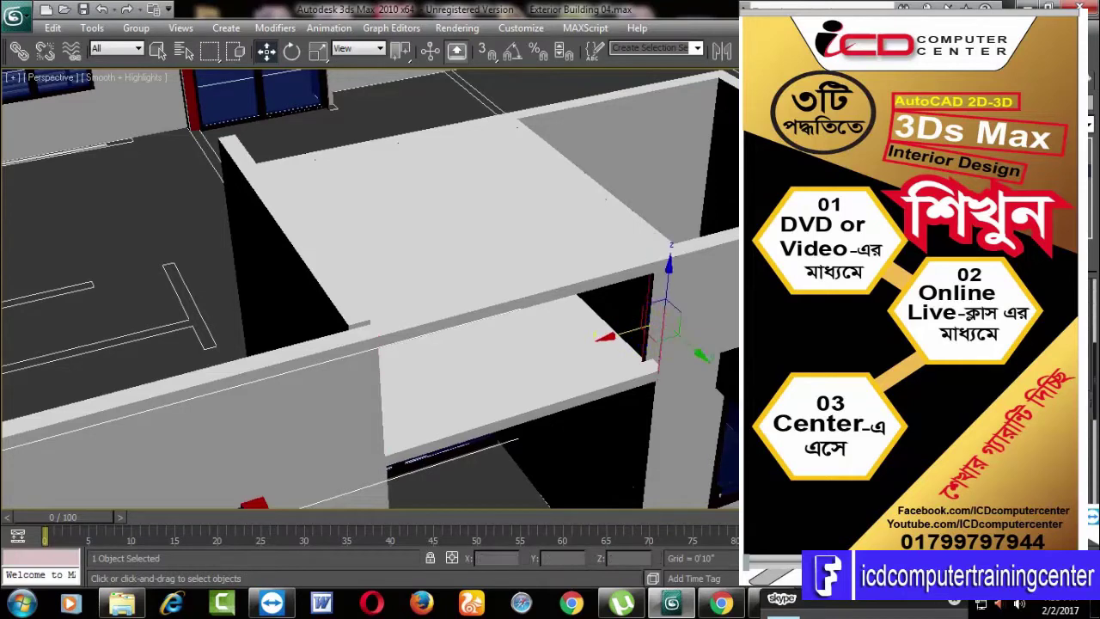
left_click(705, 483)
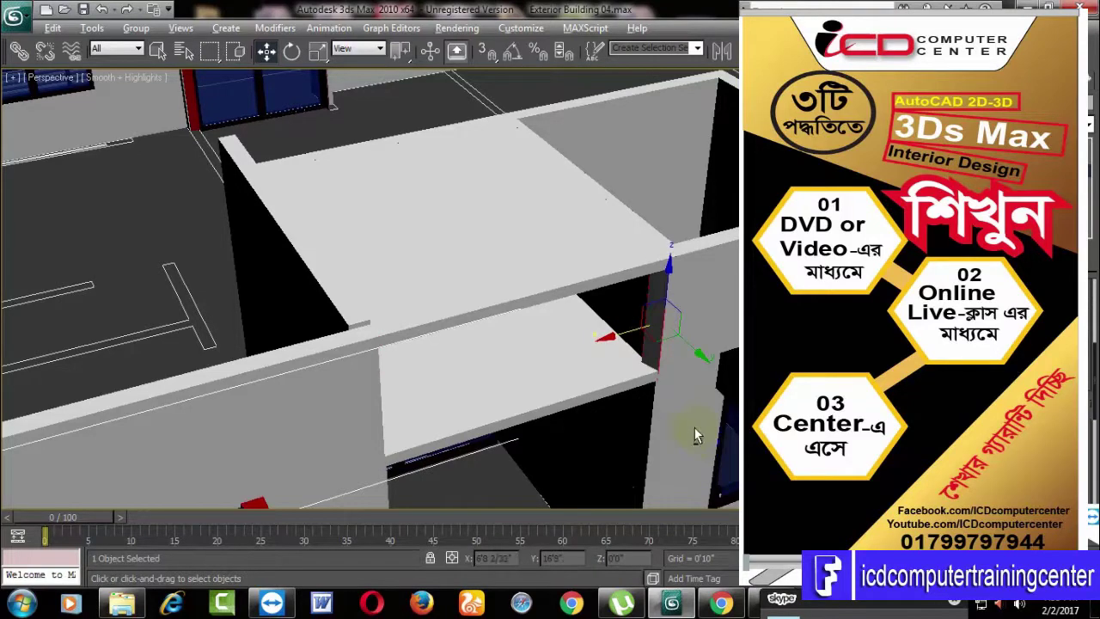
middle_click_drag(696, 436, 675, 438, "alt")
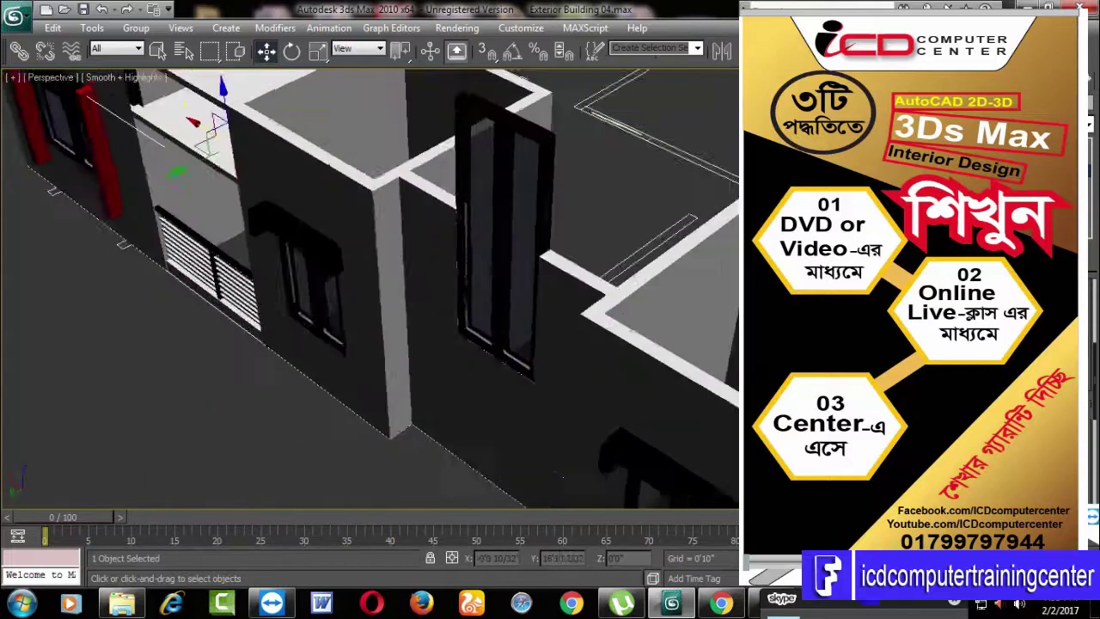
Step: Bridge the open edges beside the slab with Bridge Edges (Shift+Ctrl+B)
mouse_move(352, 378)
middle_mouse_down("alt")
mouse_move(350, 334)
mouse_move(596, 542)
mouse_move(384, 391)
middle_mouse_up("alt")
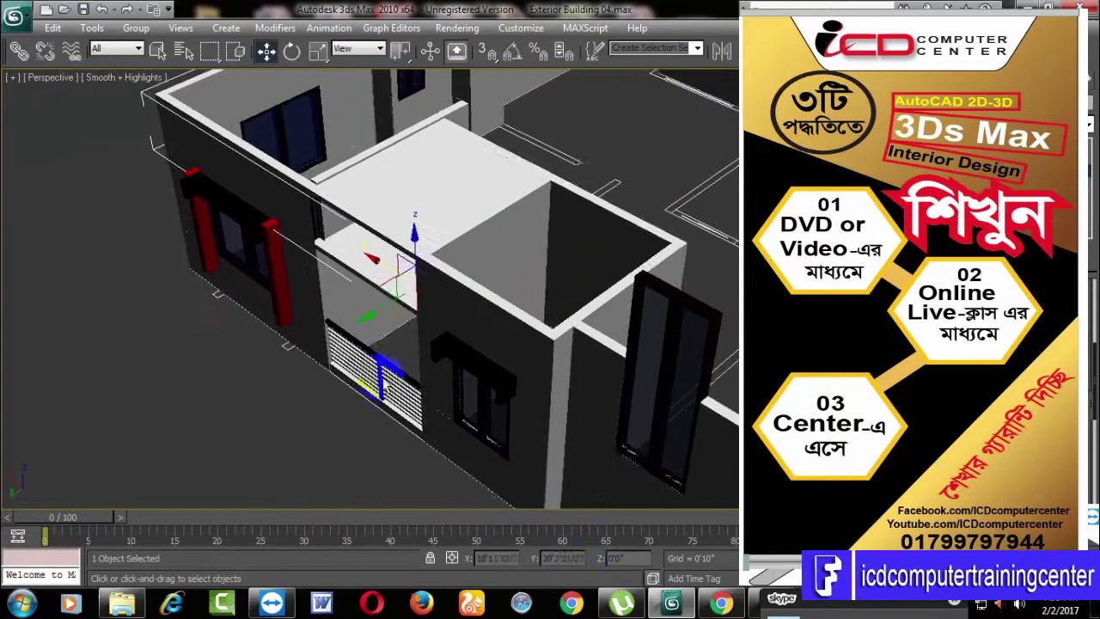
mouse_move(430, 351)
middle_mouse_down("alt")
mouse_move(523, 440)
mouse_move(441, 392)
middle_mouse_up("alt")
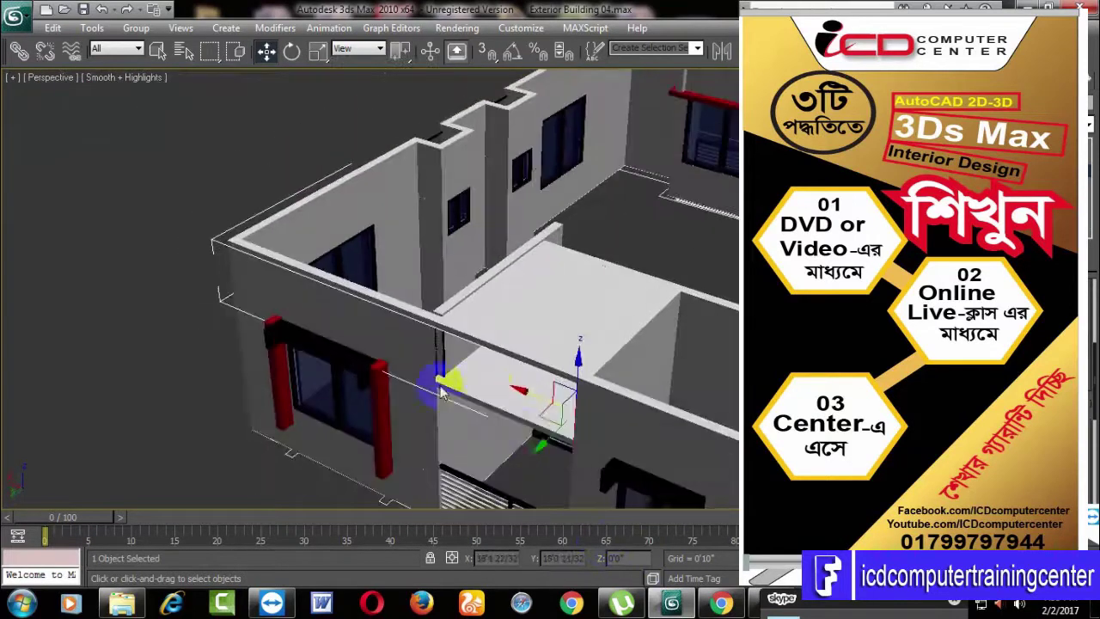
left_click(444, 348)
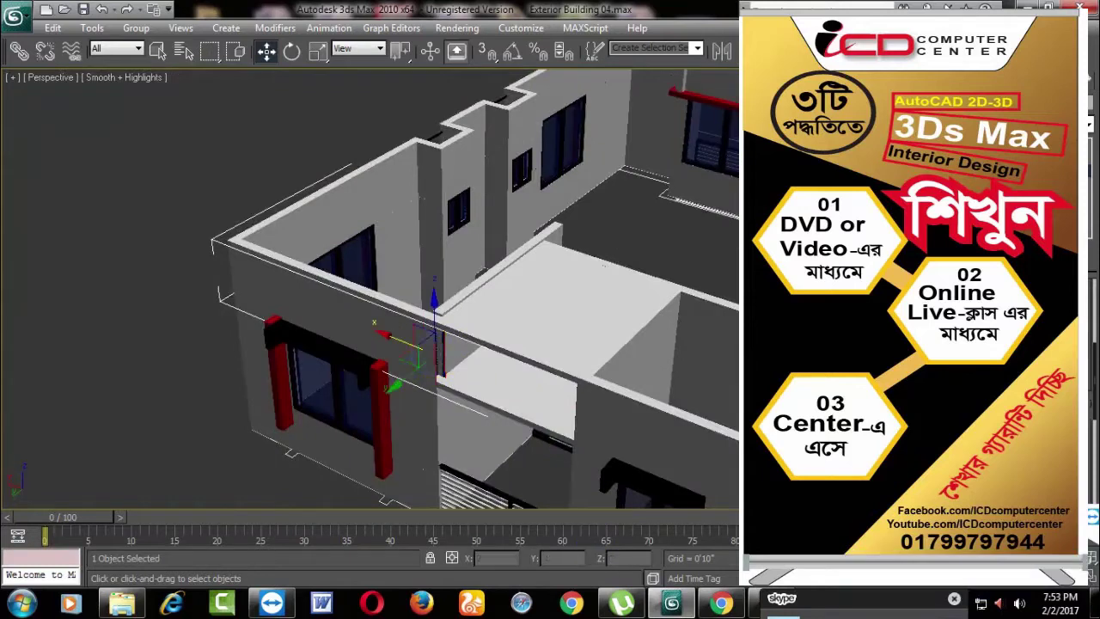
key("shift+ctrl+b")
left_click(715, 480)
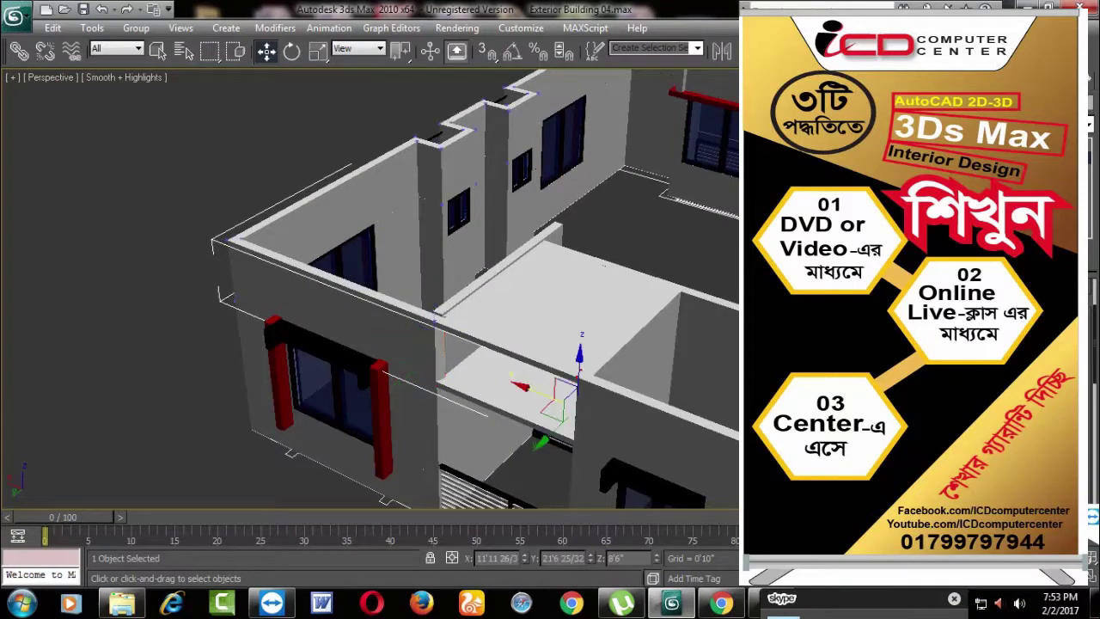
Step: Select the front slab and orbit around to inspect the interior walls
mouse_move(487, 349)
middle_mouse_down("alt")
mouse_move(532, 343)
mouse_move(492, 398)
middle_mouse_up("alt")
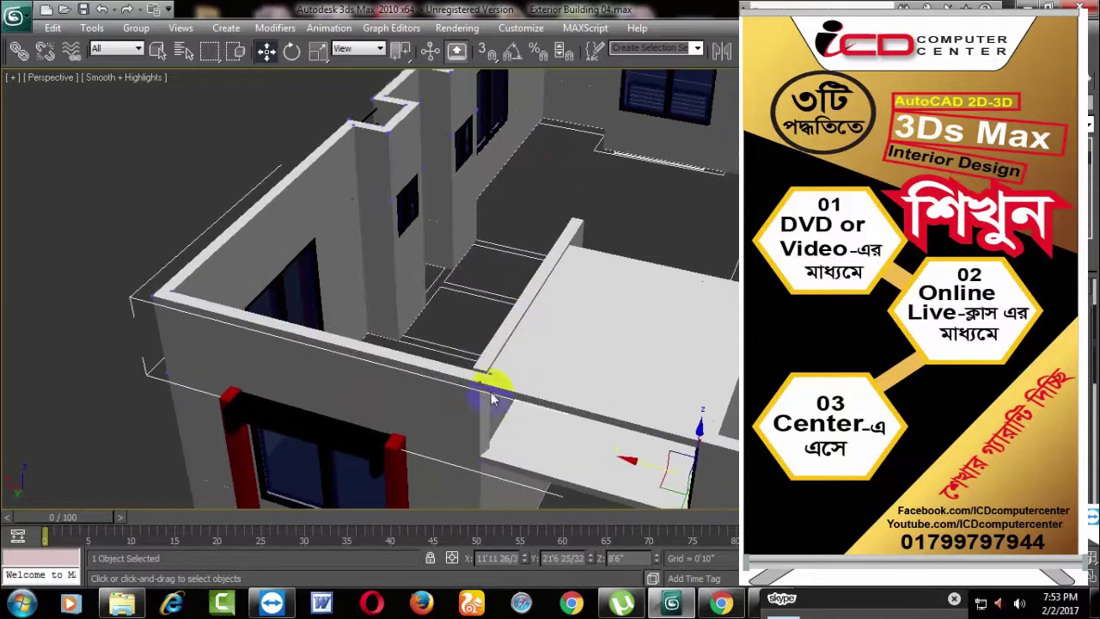
left_click(508, 438)
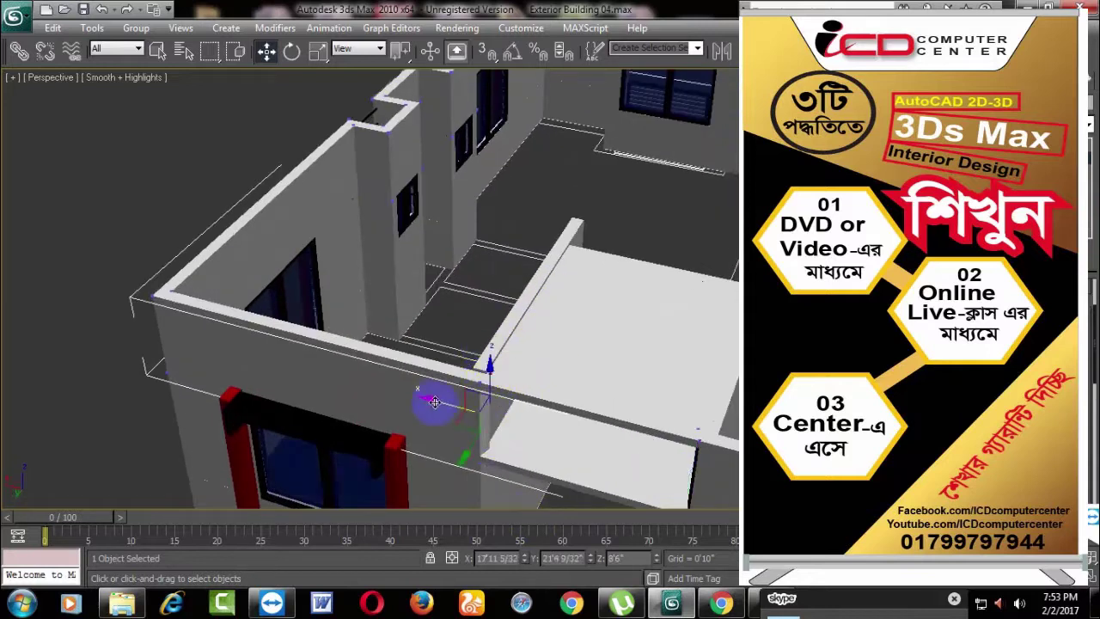
mouse_move(431, 402)
middle_mouse_down("alt")
mouse_move(569, 449)
mouse_move(493, 327)
mouse_move(573, 361)
mouse_move(657, 267)
middle_mouse_up("alt")
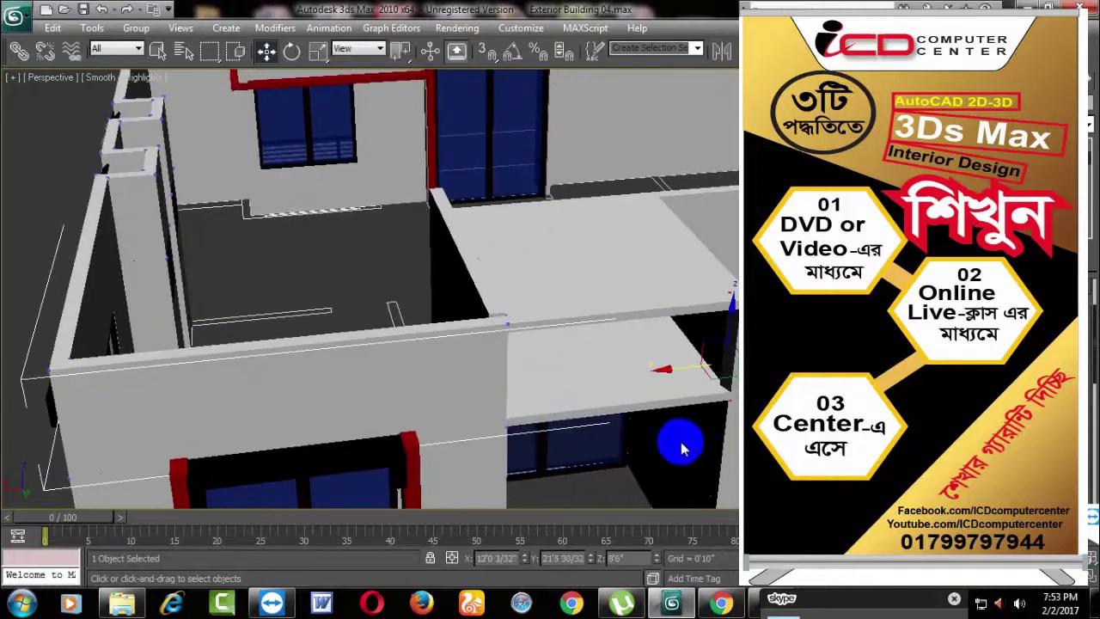
middle_click_drag(680, 442, 722, 442, "alt")
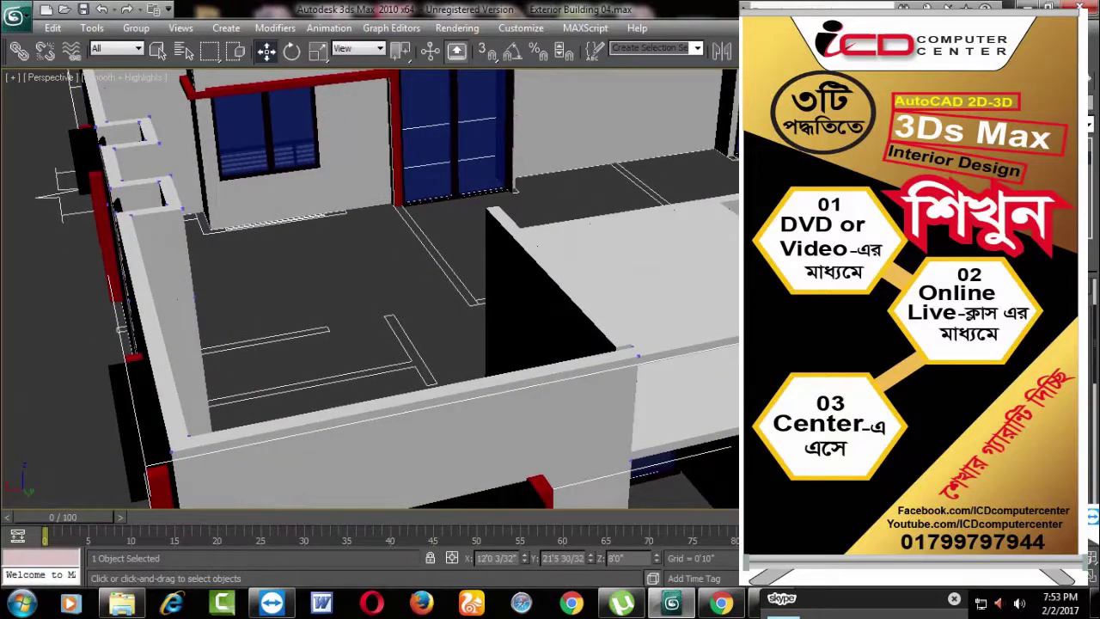
mouse_move(403, 336)
middle_mouse_down("alt")
mouse_move(663, 352)
mouse_move(501, 319)
mouse_move(534, 319)
middle_mouse_up("alt")
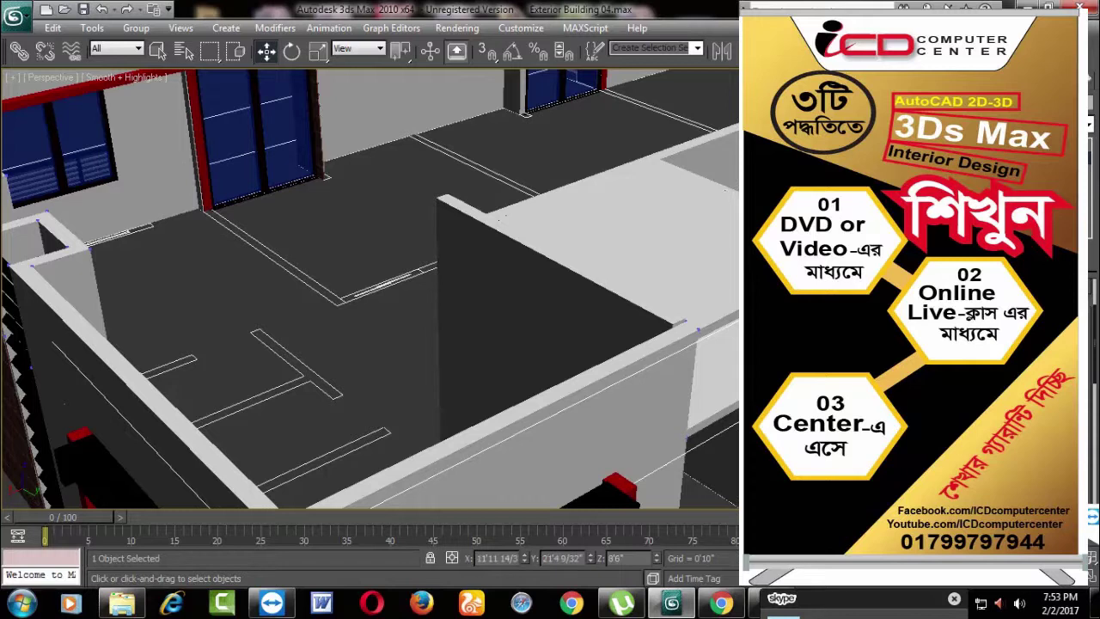
scroll(698, 383, "down", 2)
scroll(678, 411, "down", 5)
Step: Save the scene as Exterior Building 05.max
scroll(677, 411, "up", 3)
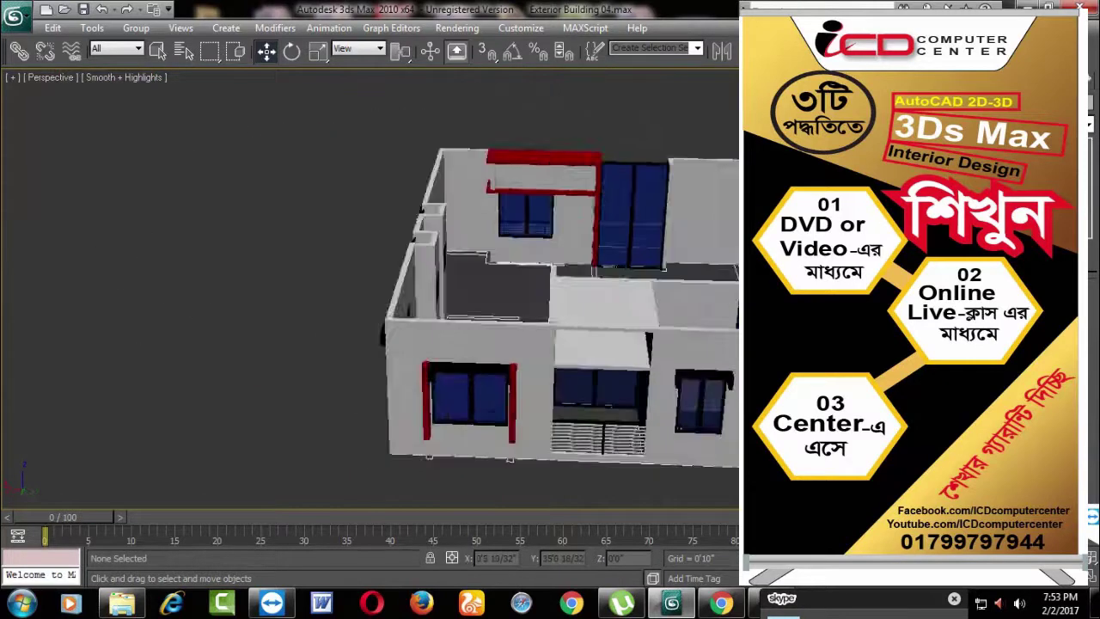
middle_click_drag(481, 353, 503, 368, "alt")
scroll(629, 425, "down", 3)
mouse_move(628, 424)
middle_mouse_down("alt")
mouse_move(580, 375)
mouse_move(563, 297)
middle_mouse_up("alt")
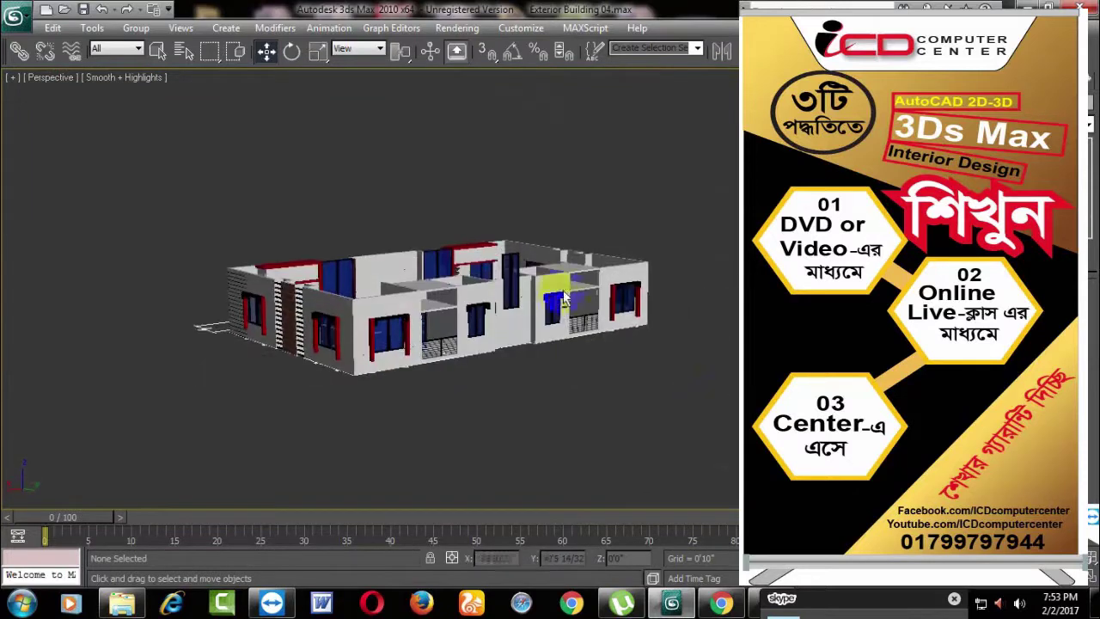
left_click(15, 15)
left_click(30, 193)
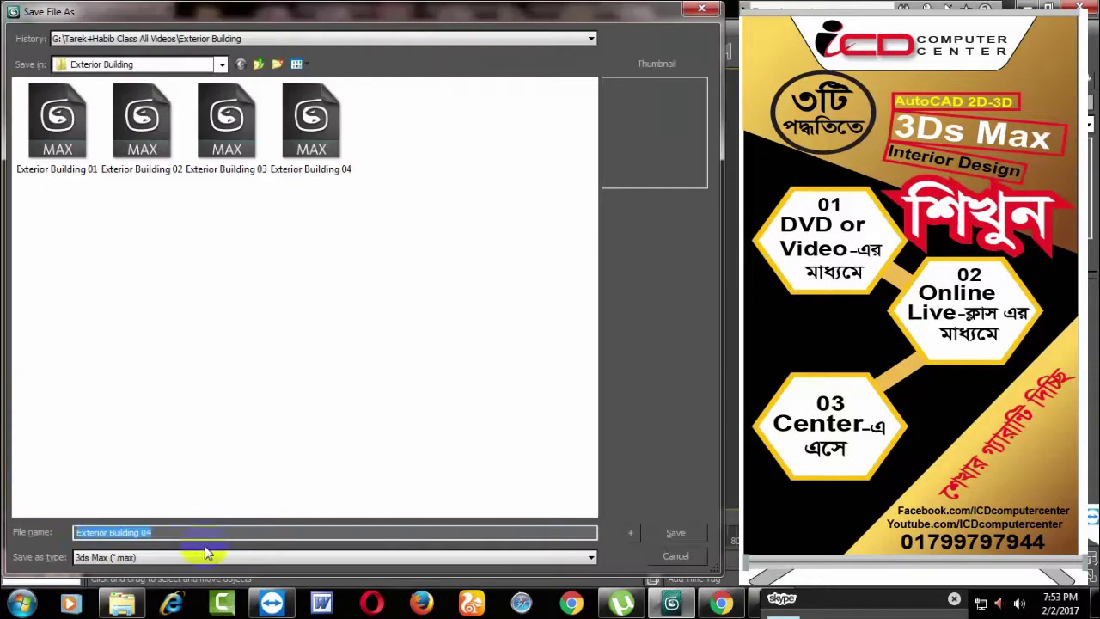
key("BackSpace")
type("5")
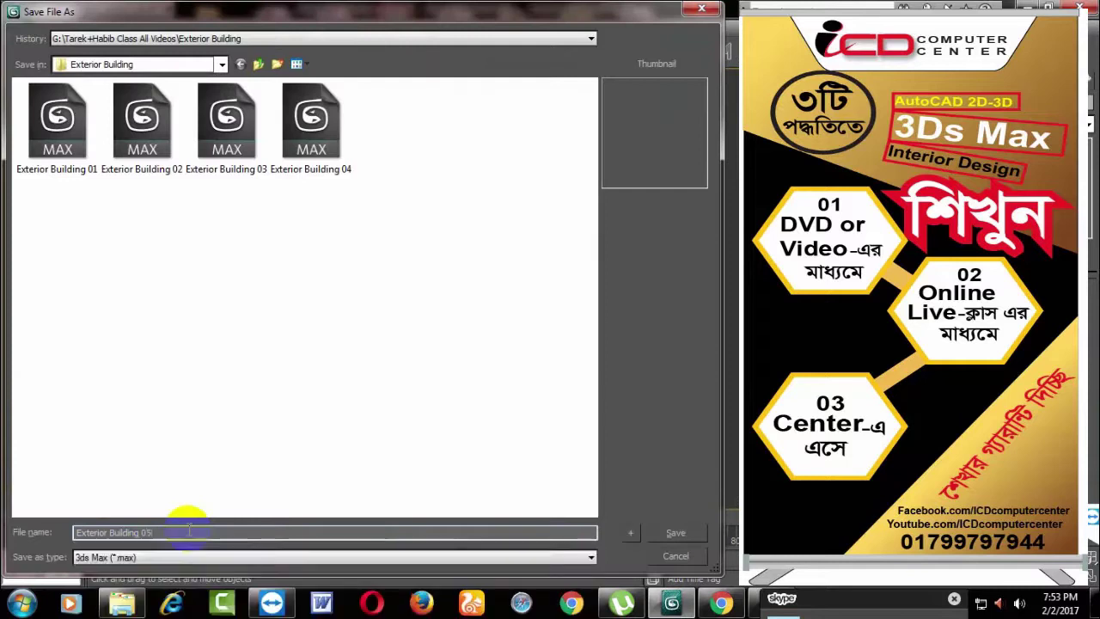
key("Return")
Step: Save the scene again as Exterior Building 06.max
left_click(15, 18)
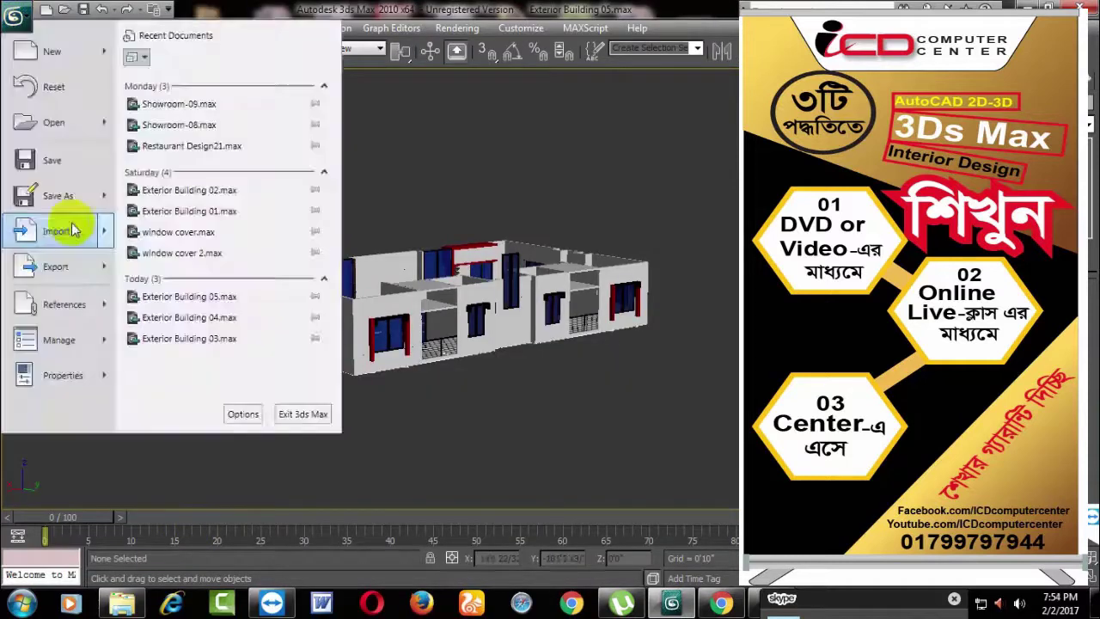
left_click(69, 200)
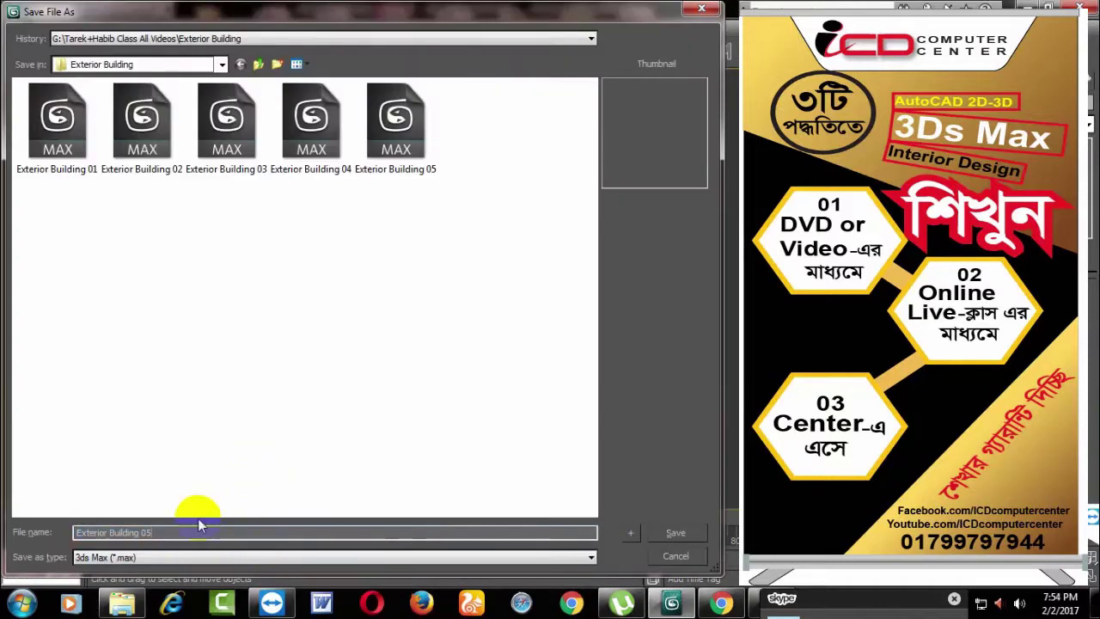
key("BackSpace")
type("6")
key("Return")
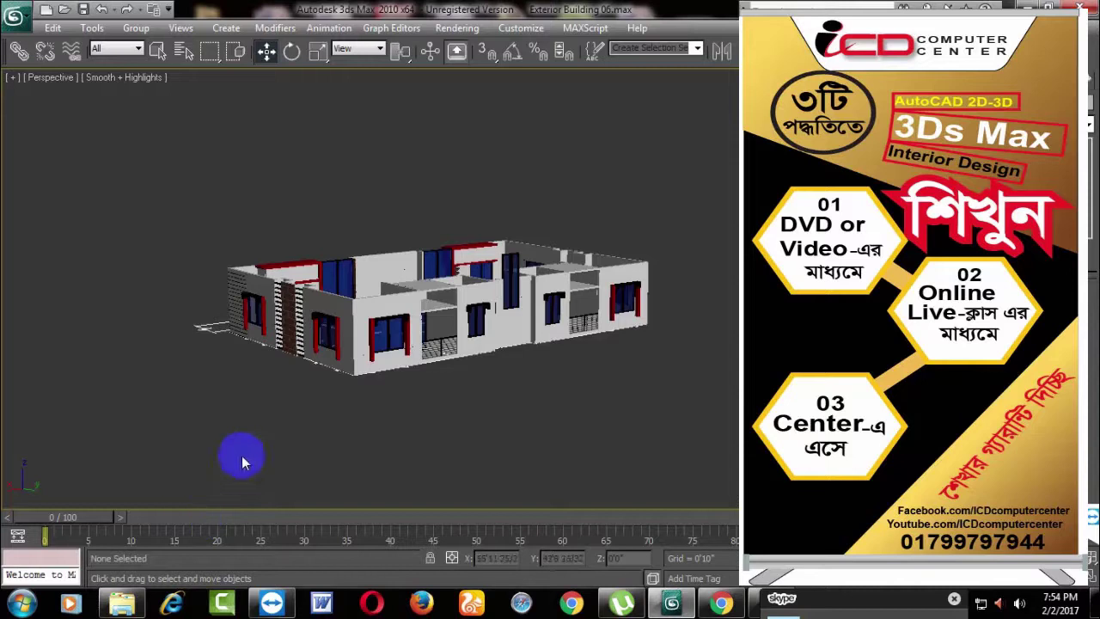
Step: Zoom in on the brick wall and select, then deselect, the red balcony shade unit
middle_click_drag(241, 455, 571, 378, "alt")
scroll(572, 378, "up", 1)
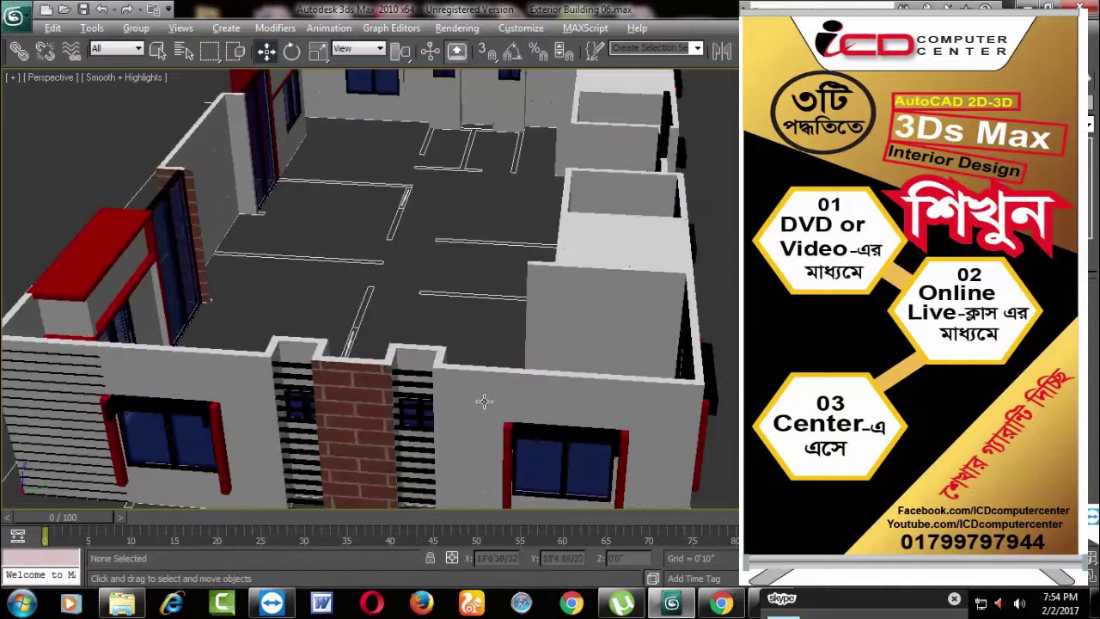
scroll(550, 388, "up", 1)
scroll(528, 398, "up", 1)
scroll(504, 381, "up", 1)
middle_click_drag(516, 384, 632, 453, "alt")
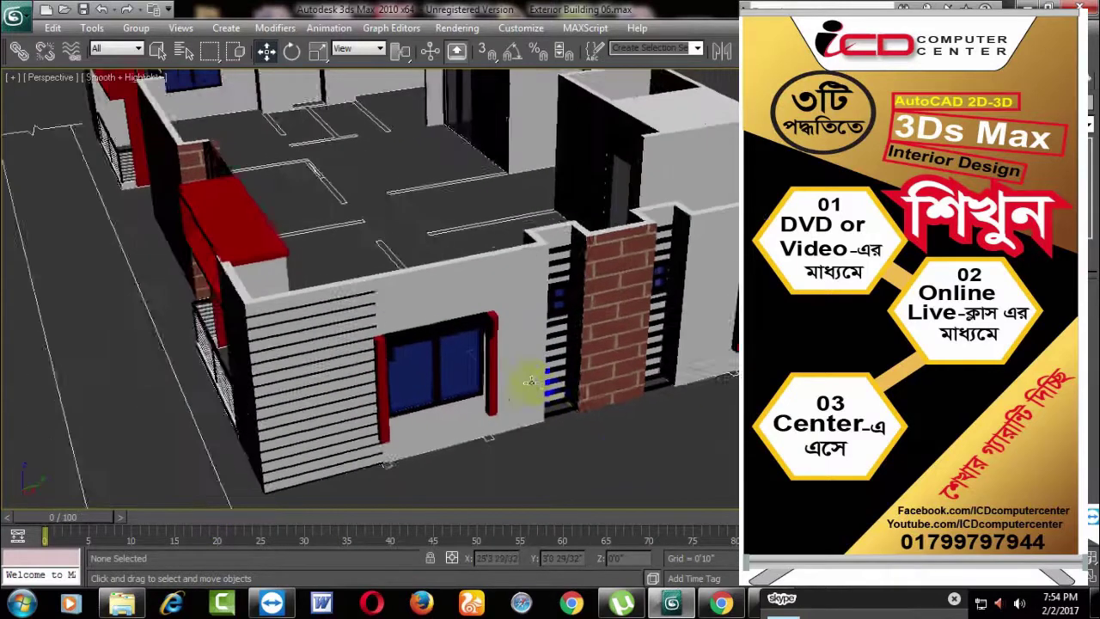
mouse_move(490, 430)
middle_mouse_down("alt")
mouse_move(515, 418)
mouse_move(606, 417)
mouse_move(430, 399)
mouse_move(520, 387)
mouse_move(523, 318)
middle_mouse_up("alt")
scroll(520, 387, "up", 3)
left_click(545, 343)
scroll(579, 388, "down", 4)
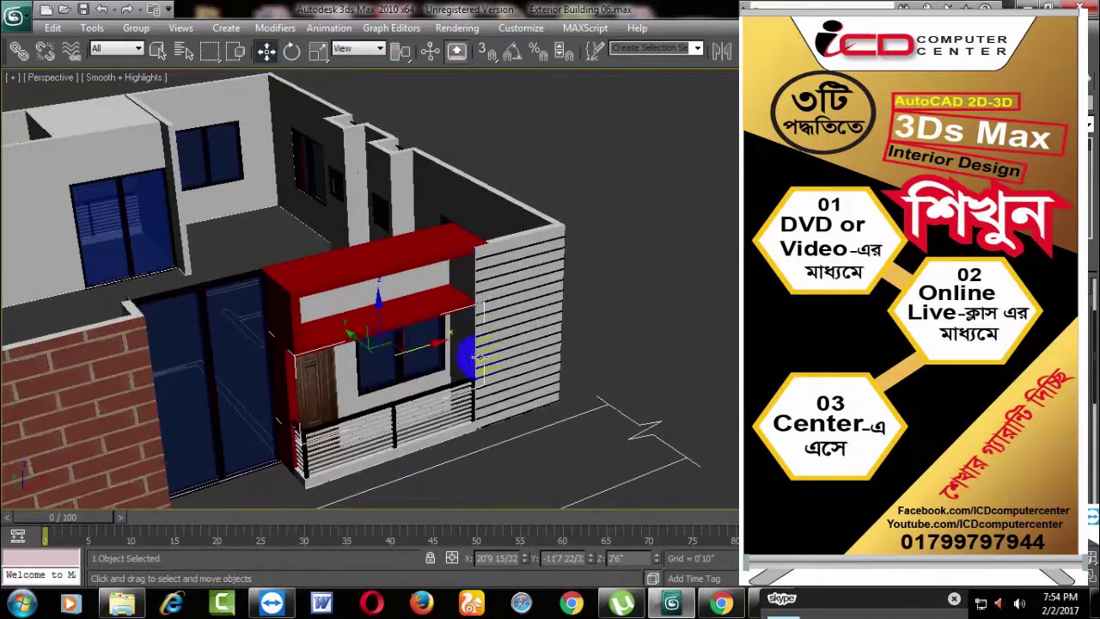
middle_click_drag(519, 430, 550, 430, "alt")
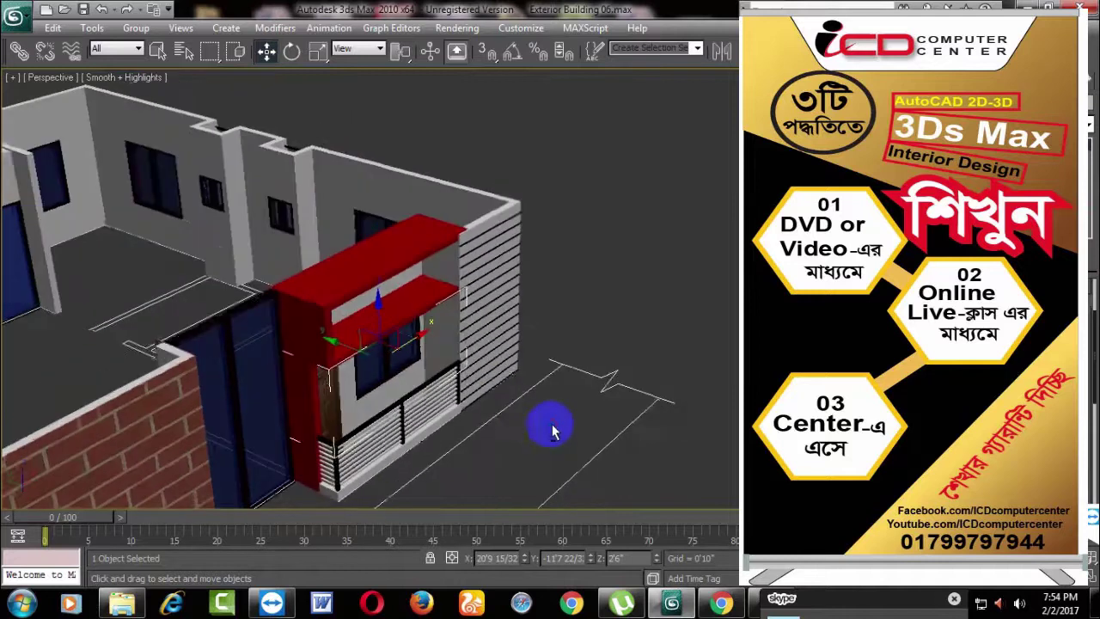
left_click(550, 430)
Step: In wireframe with vertex snap on, move the thin post onto the wall corner vertex
key("F3")
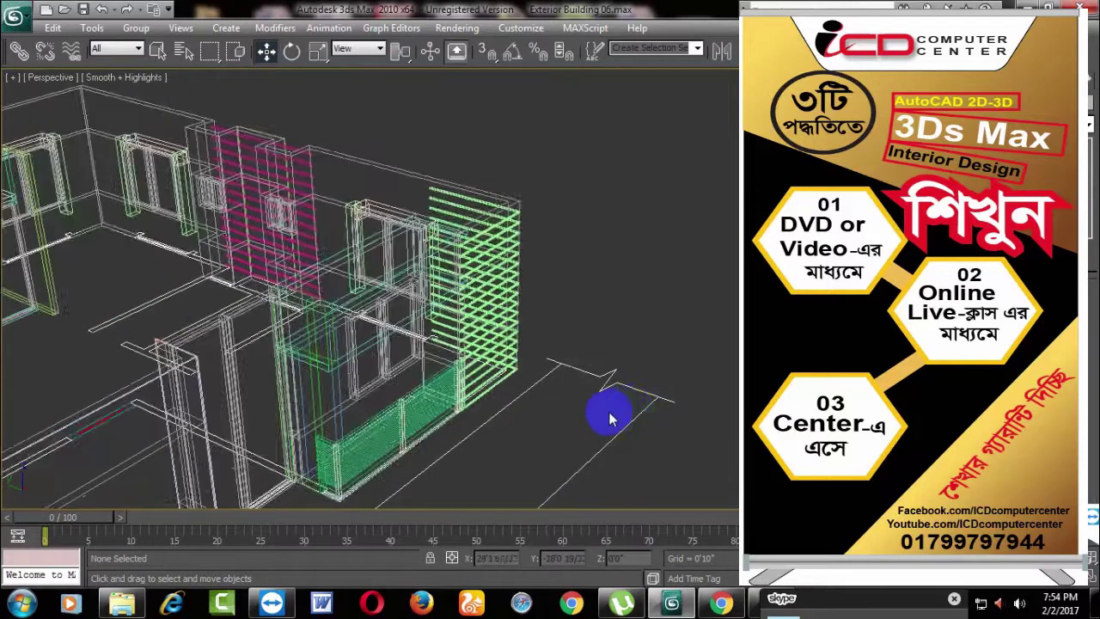
mouse_move(542, 435)
middle_mouse_down("alt")
mouse_move(528, 452)
mouse_move(533, 427)
middle_mouse_up("alt")
scroll(533, 427, "up", 2)
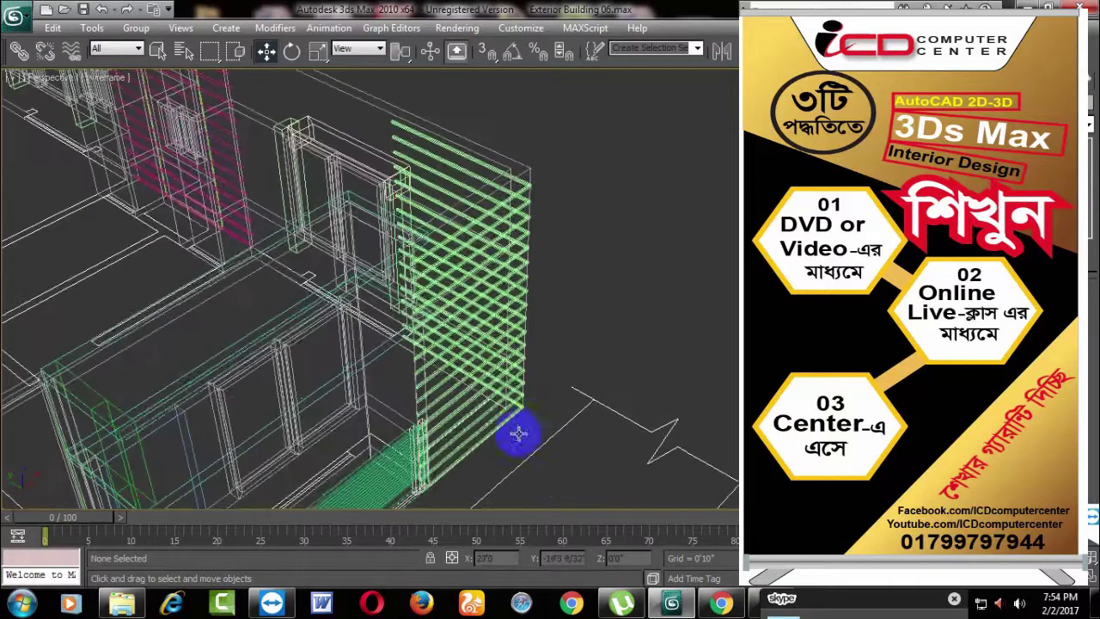
scroll(516, 434, "up", 1)
scroll(524, 445, "up", 2)
scroll(587, 462, "up", 2)
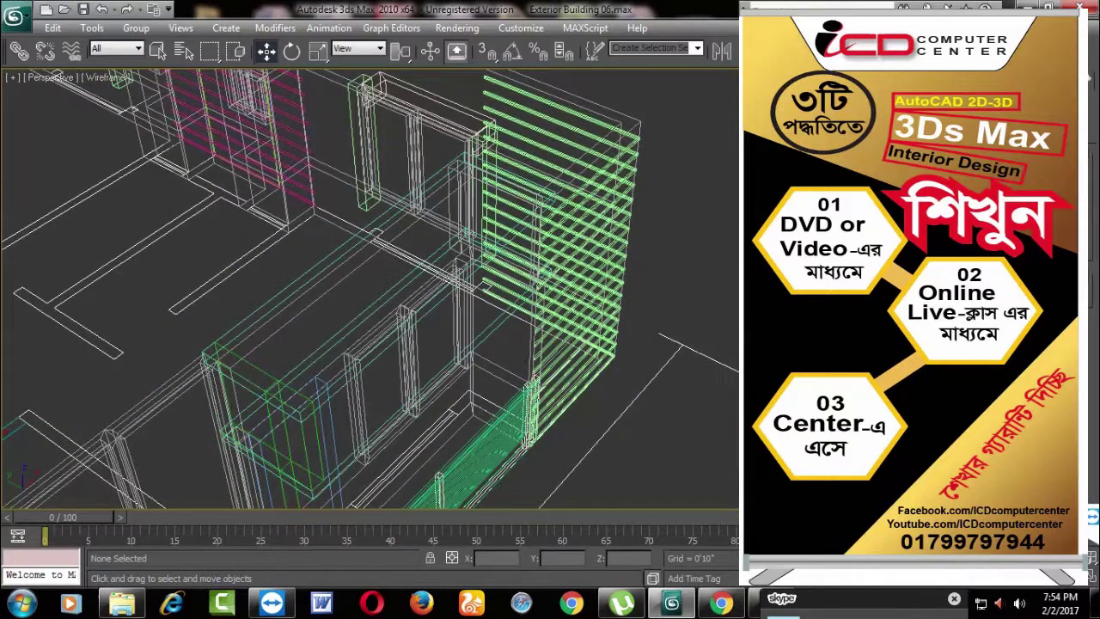
left_click(503, 51)
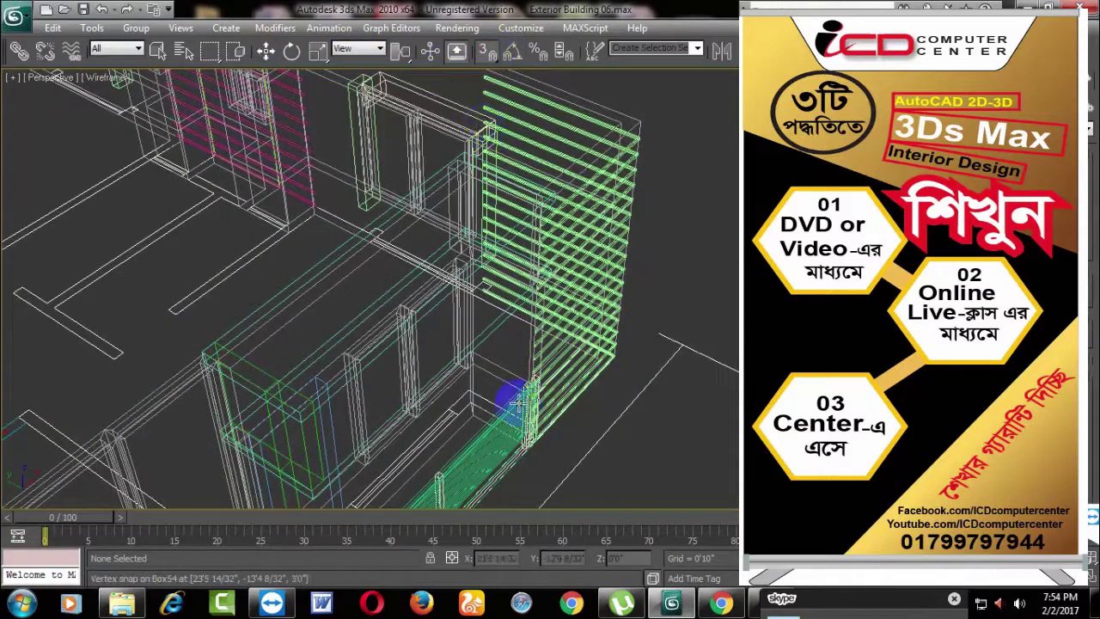
mouse_move(507, 394)
middle_mouse_down("alt")
mouse_move(505, 320)
mouse_move(457, 329)
mouse_move(470, 337)
middle_mouse_up("alt")
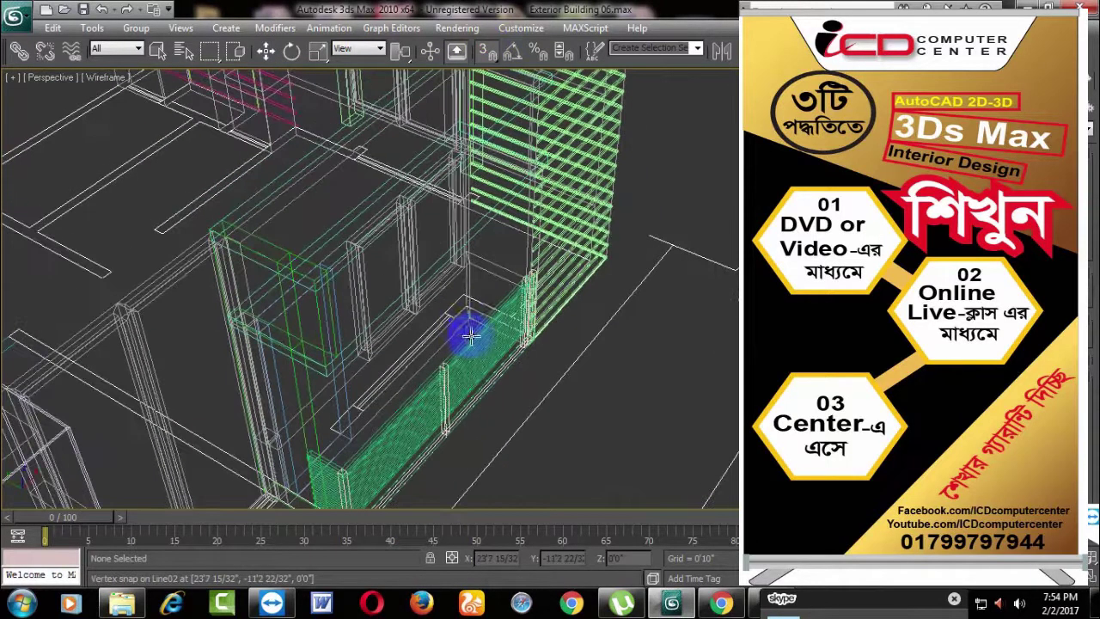
left_click_drag(467, 306, 528, 344)
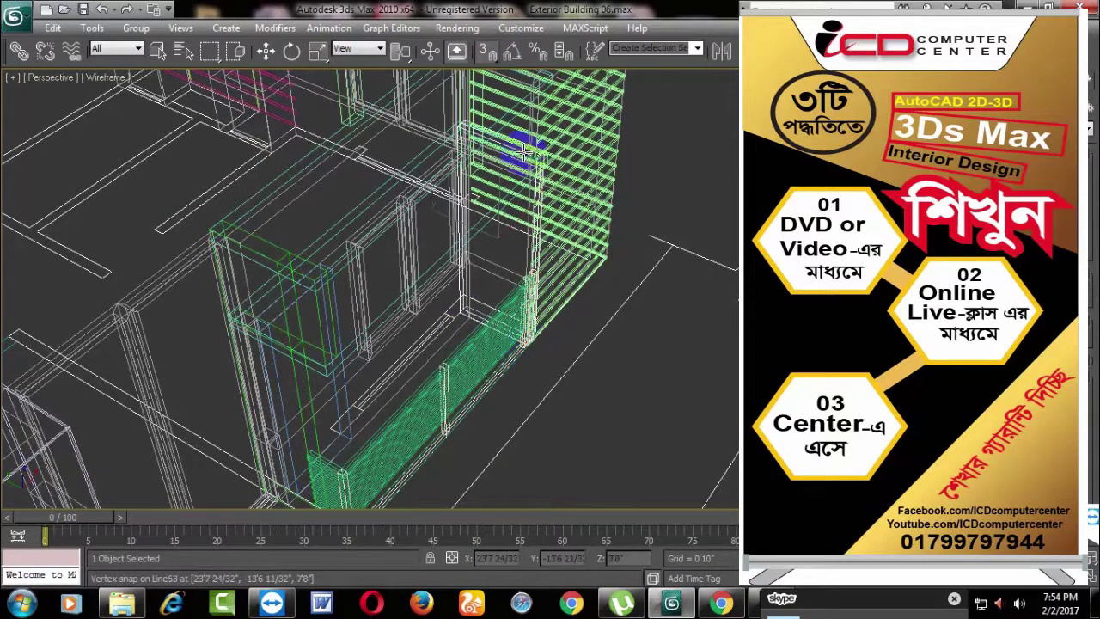
key("F3")
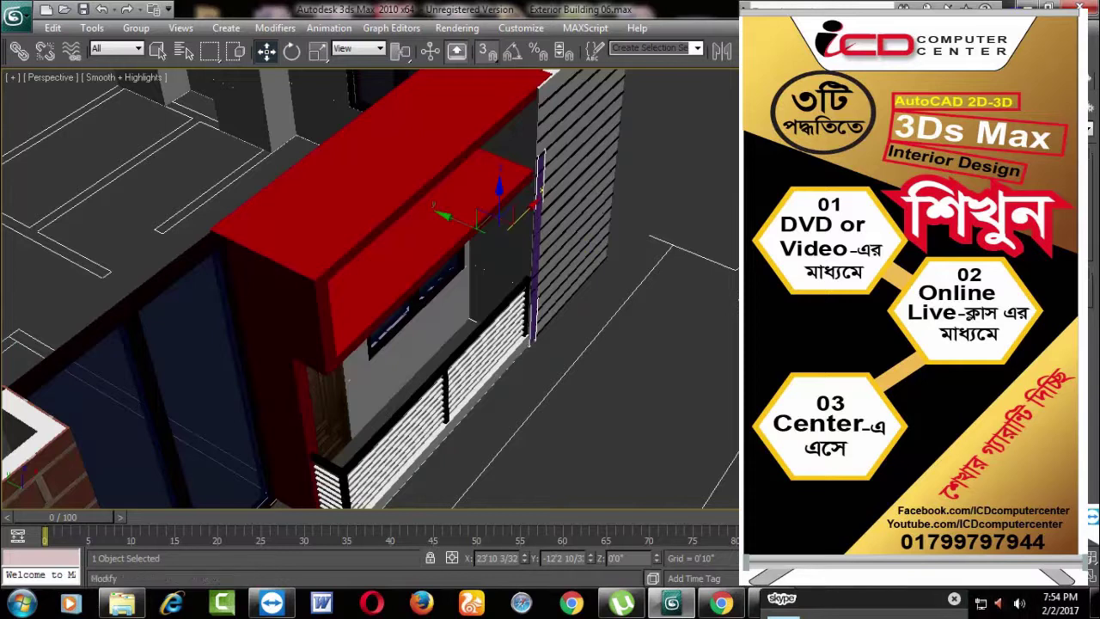
Step: Raise the thin post up to the balcony roof and snap it flush against the striped wall
middle_click_drag(369, 292, 343, 287, "alt")
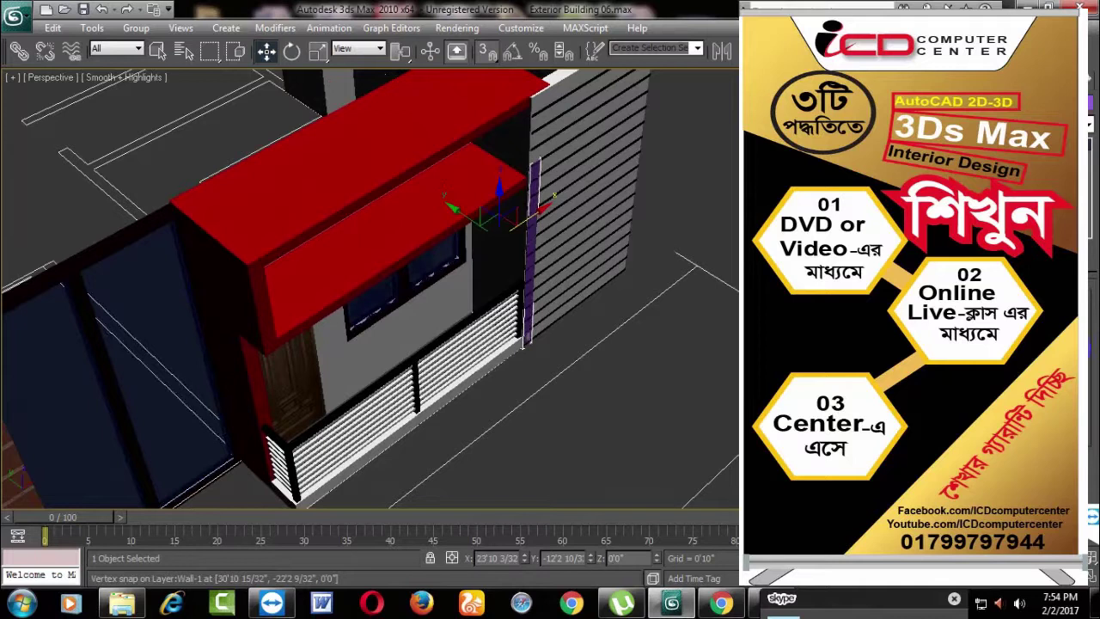
left_click_drag(498, 193, 498, 168)
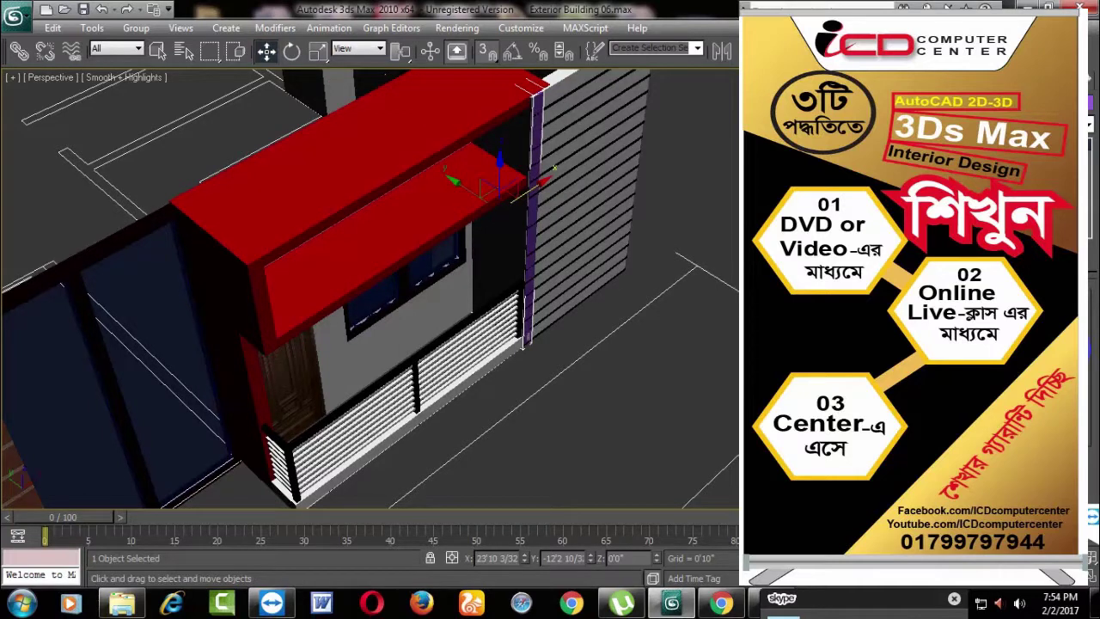
scroll(583, 296, "up", 2)
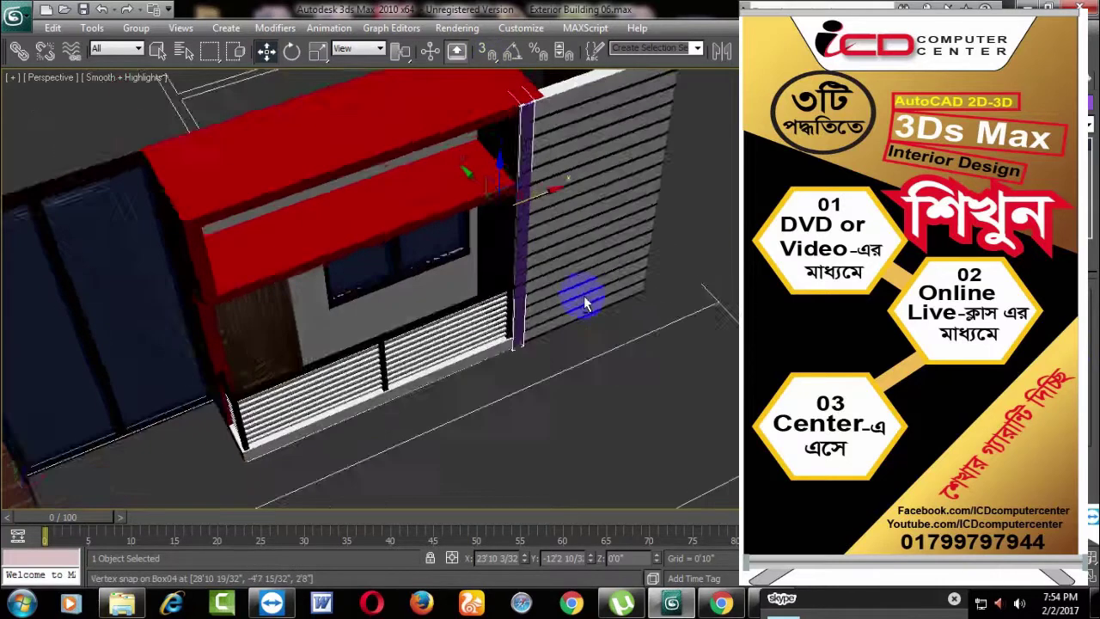
scroll(572, 326, "up", 2)
scroll(558, 348, "up", 3)
left_click_drag(552, 243, 551, 243)
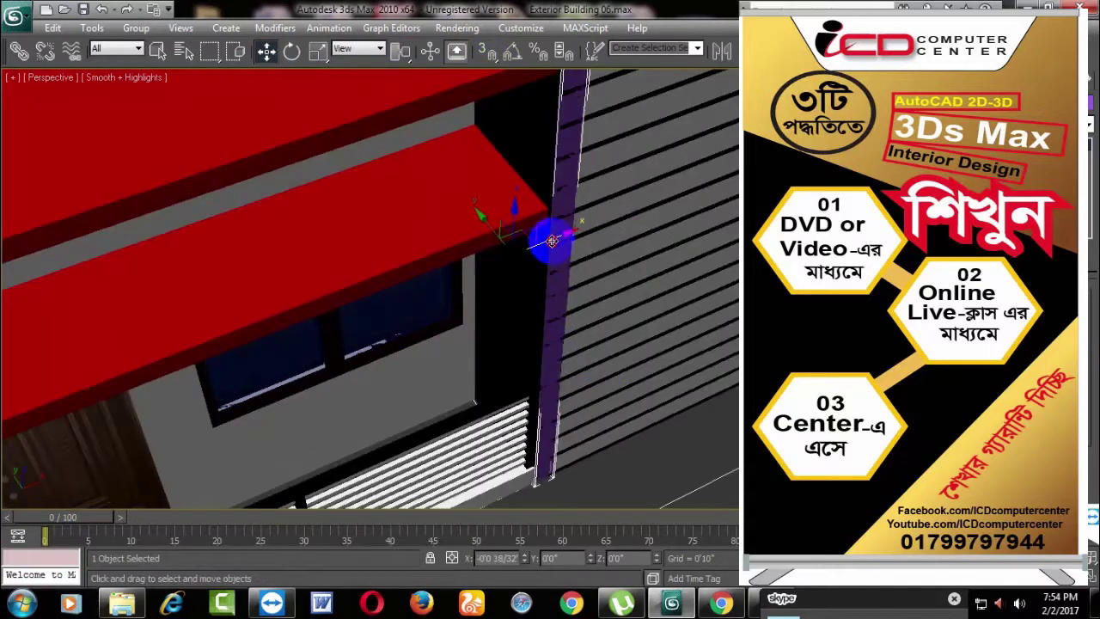
scroll(550, 258, "down", 4)
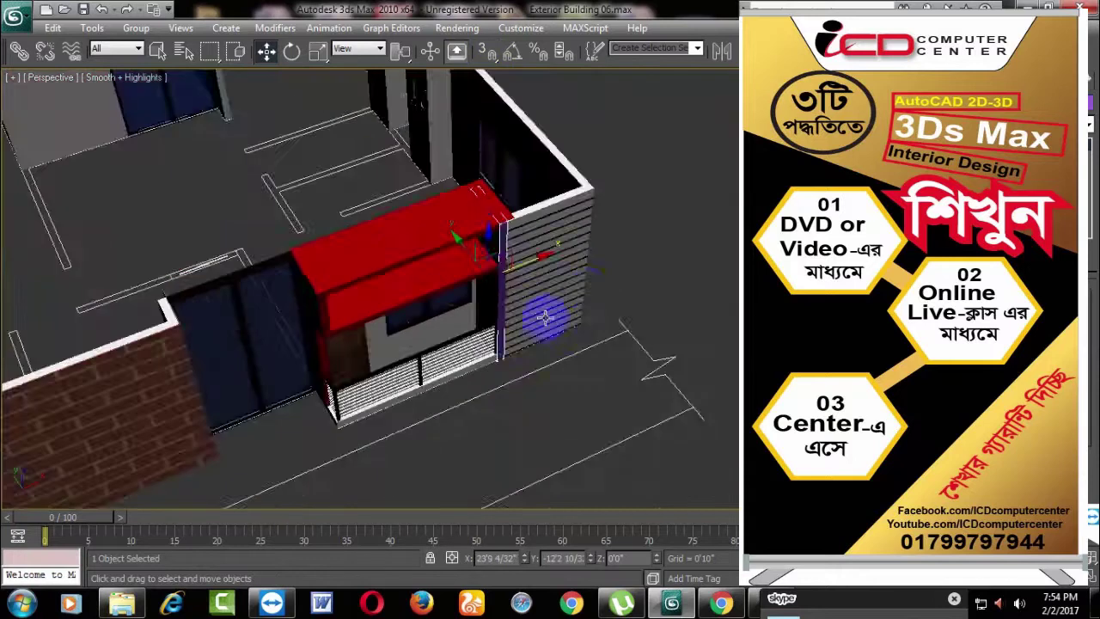
mouse_move(545, 315)
middle_mouse_down("alt")
mouse_move(579, 287)
mouse_move(585, 265)
mouse_move(442, 270)
mouse_move(551, 290)
mouse_move(554, 258)
middle_mouse_up("alt")
scroll(531, 250, "up", 2)
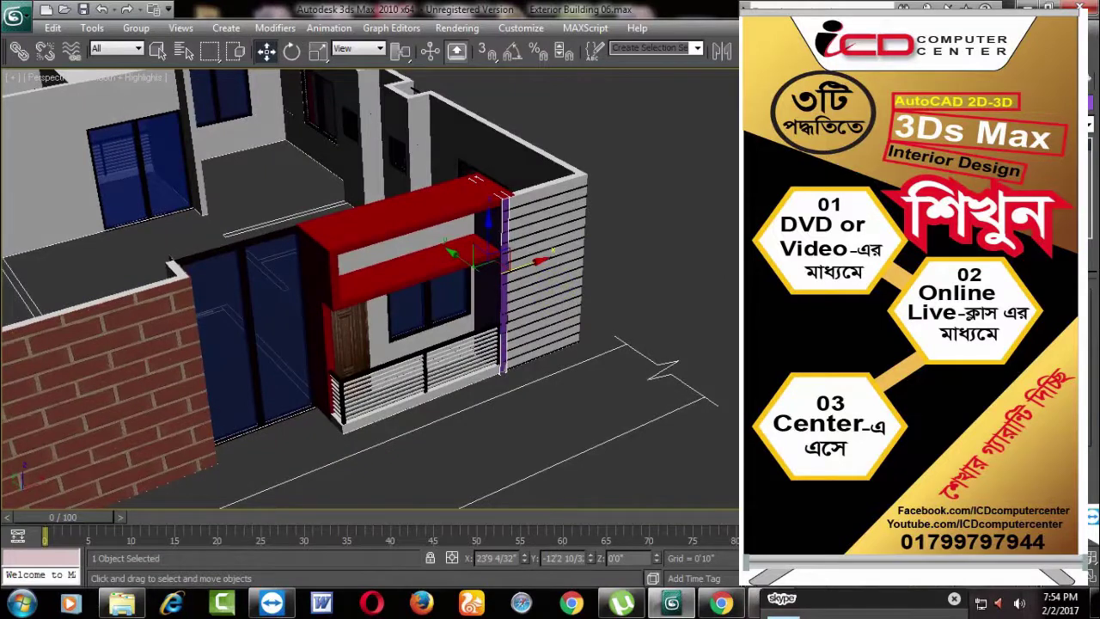
Step: Clear the selection and check the red balcony frame piece from a front elevation
left_click(721, 287)
mouse_move(721, 287)
middle_mouse_down("alt")
mouse_move(698, 277)
mouse_move(700, 326)
middle_mouse_up("alt")
scroll(699, 327, "up", 3)
scroll(542, 396, "up", 3)
scroll(542, 396, "up", 3)
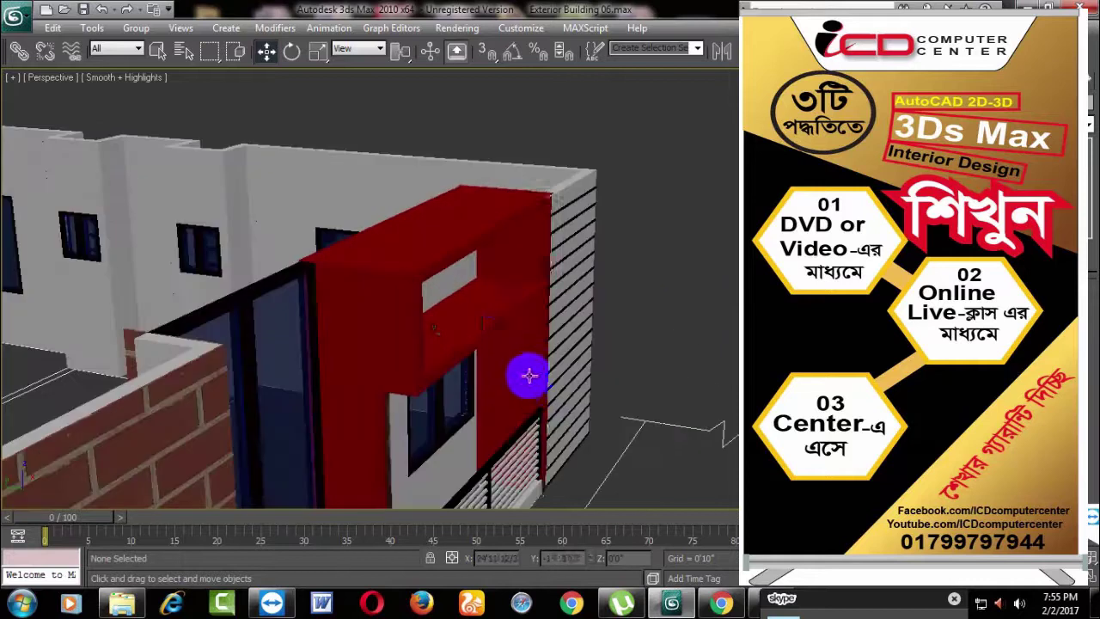
left_click(525, 373)
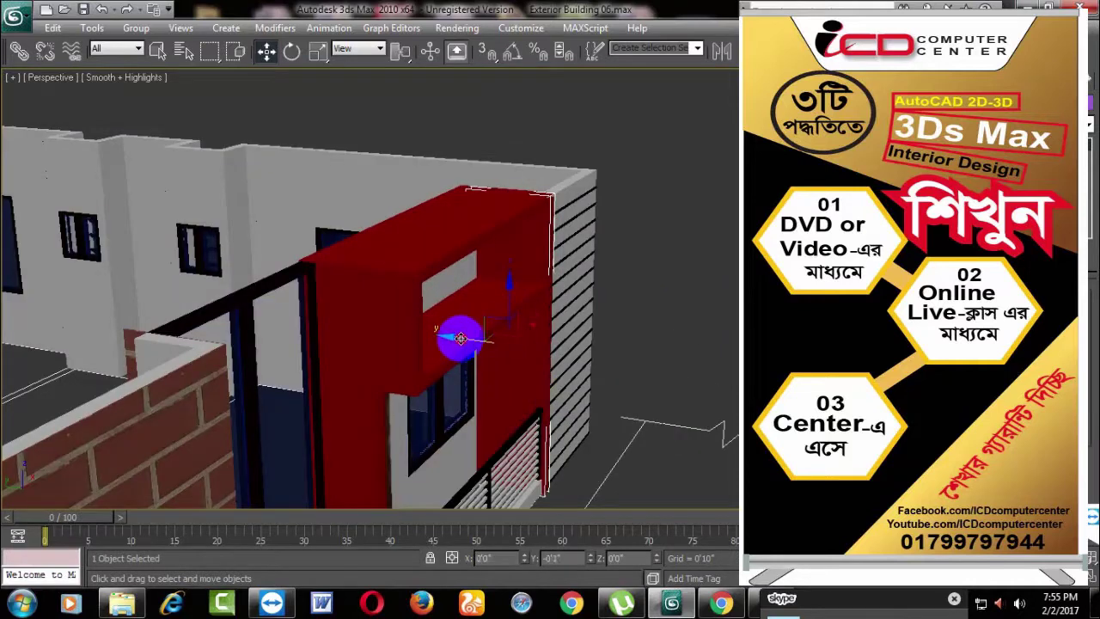
scroll(541, 351, "down", 5)
scroll(453, 381, "up", 2)
left_click(453, 381)
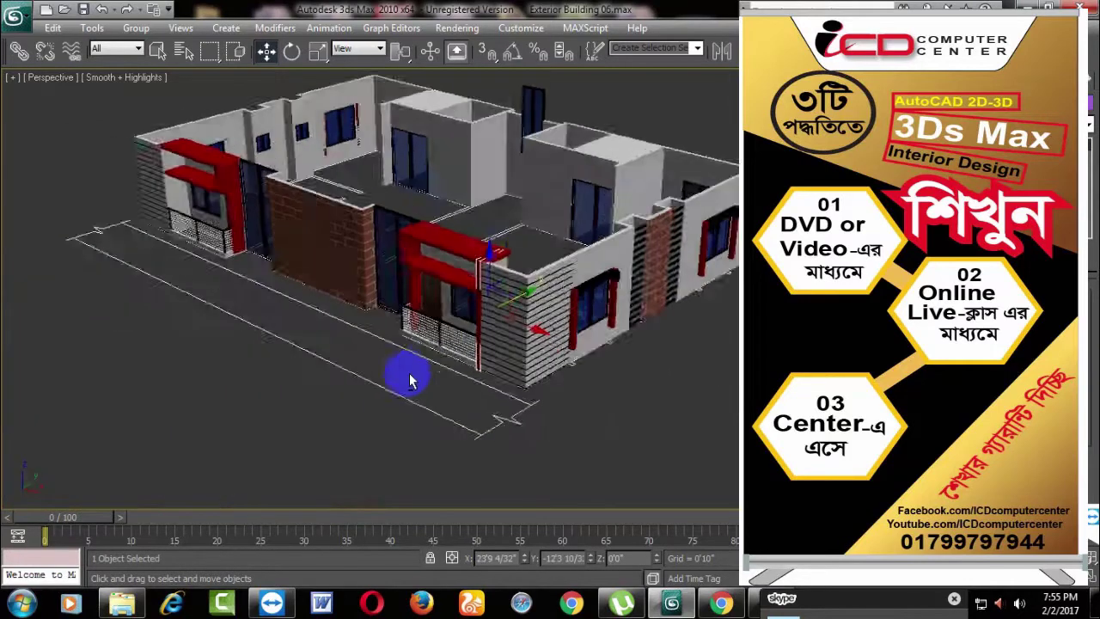
Step: Lift the red corner post slightly upward along Z, then deselect it
middle_click_drag(405, 373, 494, 387, "alt")
scroll(587, 387, "up", 4)
scroll(505, 391, "down", 3)
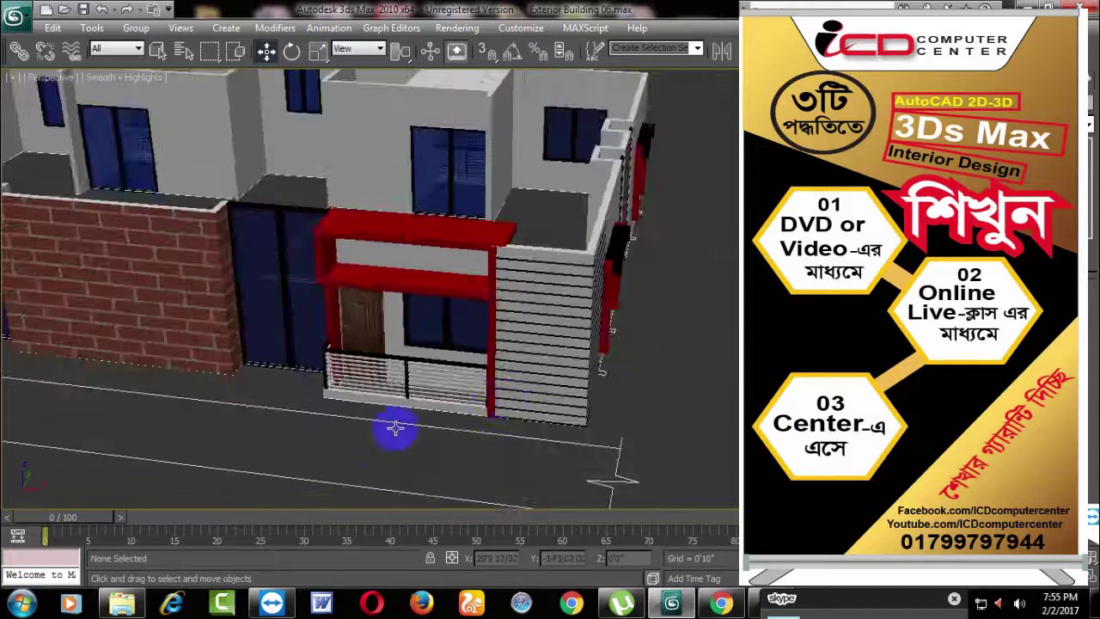
mouse_move(393, 430)
middle_mouse_down("alt")
mouse_move(334, 438)
mouse_move(400, 434)
middle_mouse_up("alt")
scroll(651, 430, "up", 3)
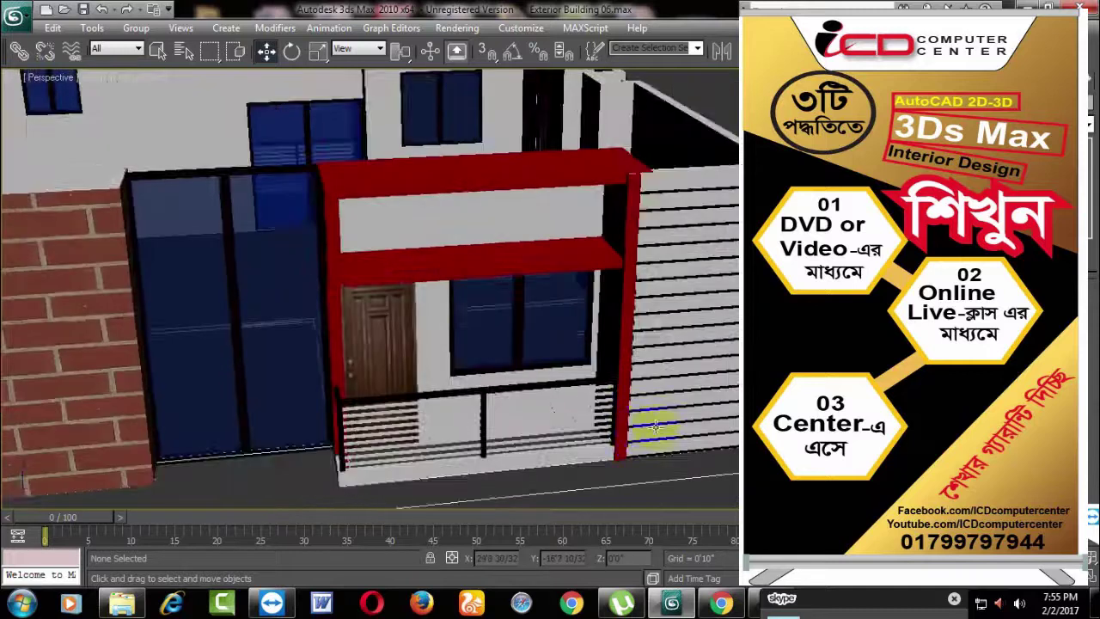
mouse_move(663, 388)
middle_mouse_down("alt")
mouse_move(651, 398)
mouse_move(633, 336)
middle_mouse_up("alt")
left_click(658, 340)
left_click_drag(629, 240, 629, 234)
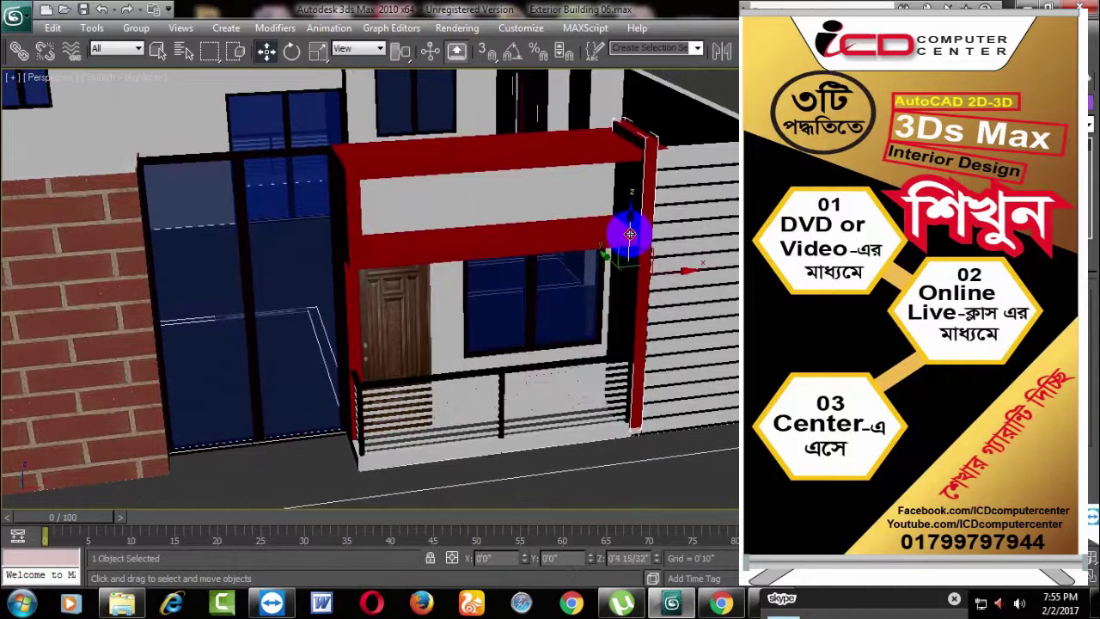
left_click(712, 447)
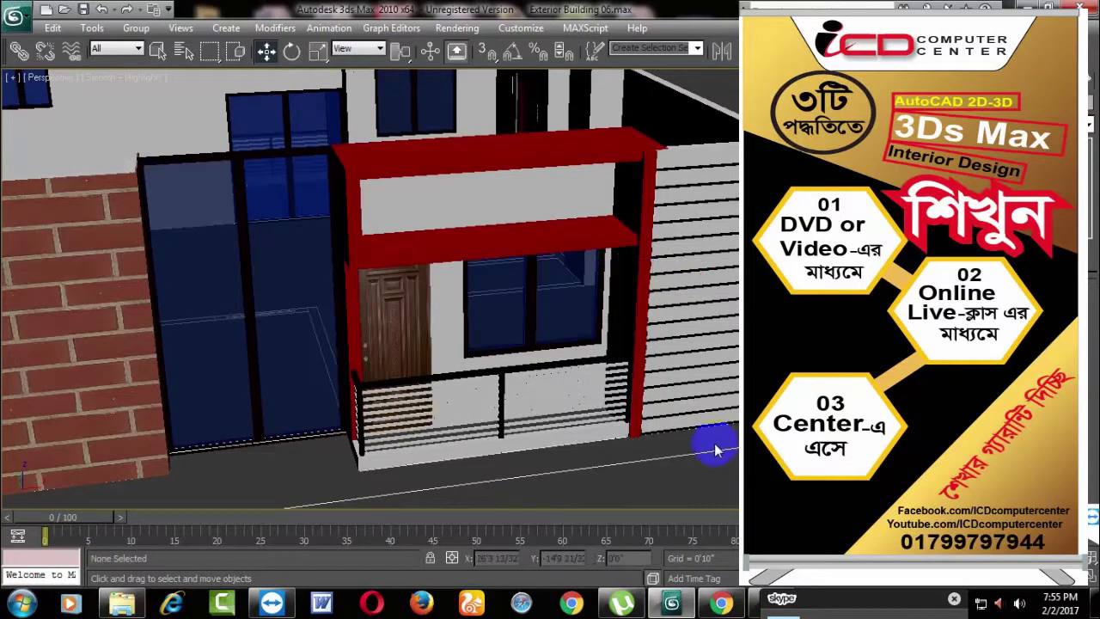
scroll(623, 453, "up", 2)
mouse_move(712, 450)
middle_mouse_down("alt")
mouse_move(622, 453)
mouse_move(638, 442)
mouse_move(590, 438)
mouse_move(555, 442)
mouse_move(553, 464)
mouse_move(736, 434)
middle_mouse_up("alt")
scroll(552, 464, "down", 5)
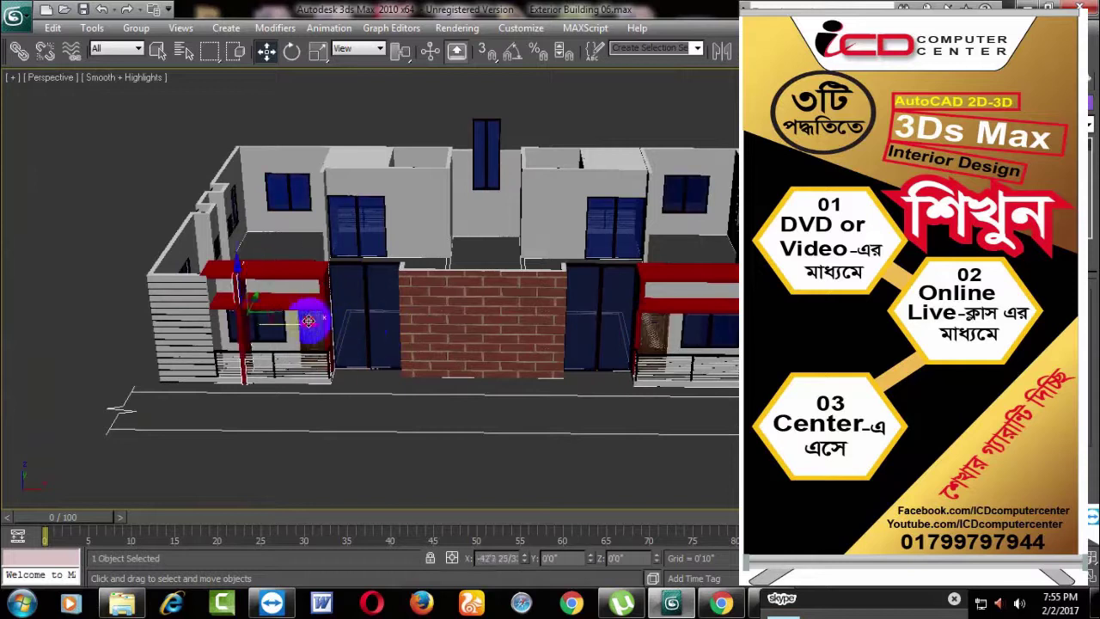
Step: Copy the left balcony shade unit and shift the copy slightly sideways
left_click(292, 318)
left_click_drag(281, 320, 326, 320, "shift")
left_click(557, 373)
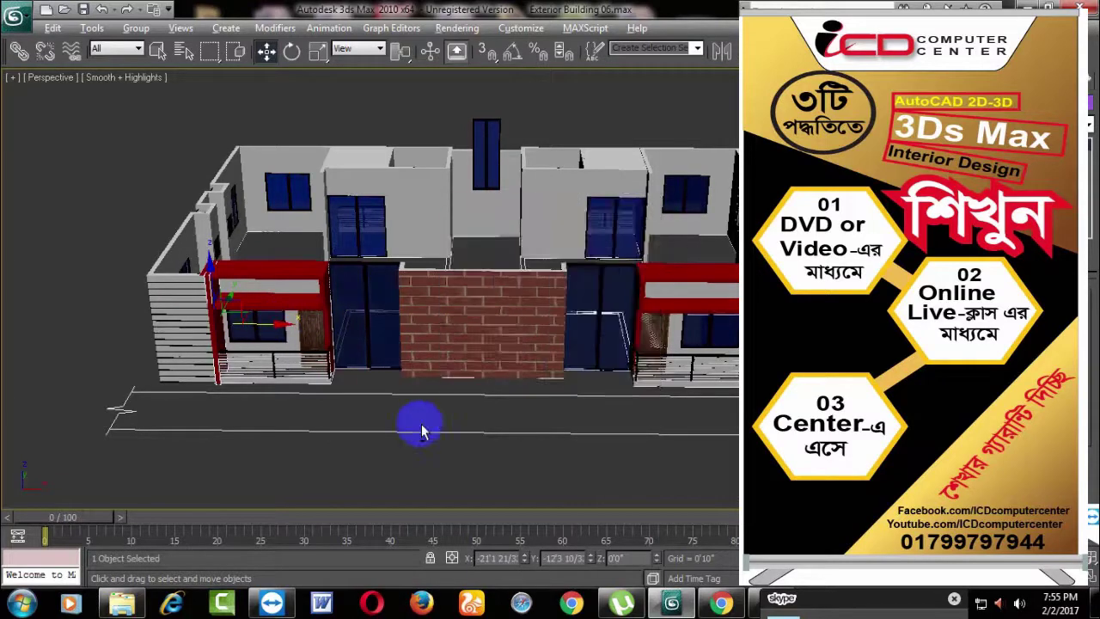
middle_click_drag(418, 422, 524, 436, "alt")
scroll(319, 381, "up", 5)
scroll(318, 381, "up", 2)
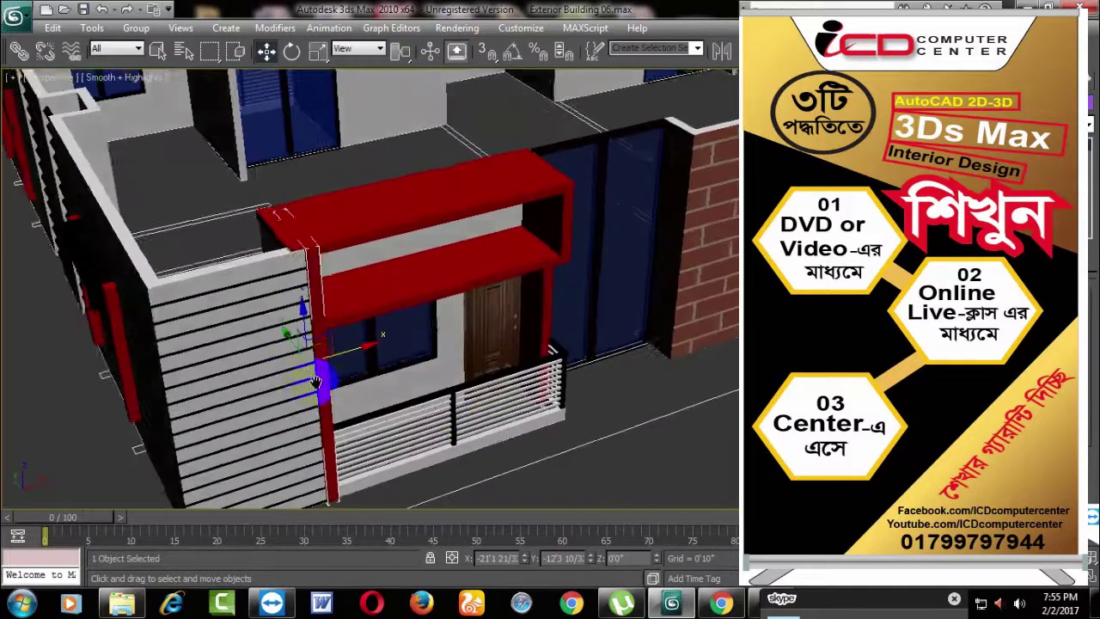
scroll(387, 356, "up", 1)
scroll(387, 354, "up", 1)
left_click_drag(386, 353, 380, 345)
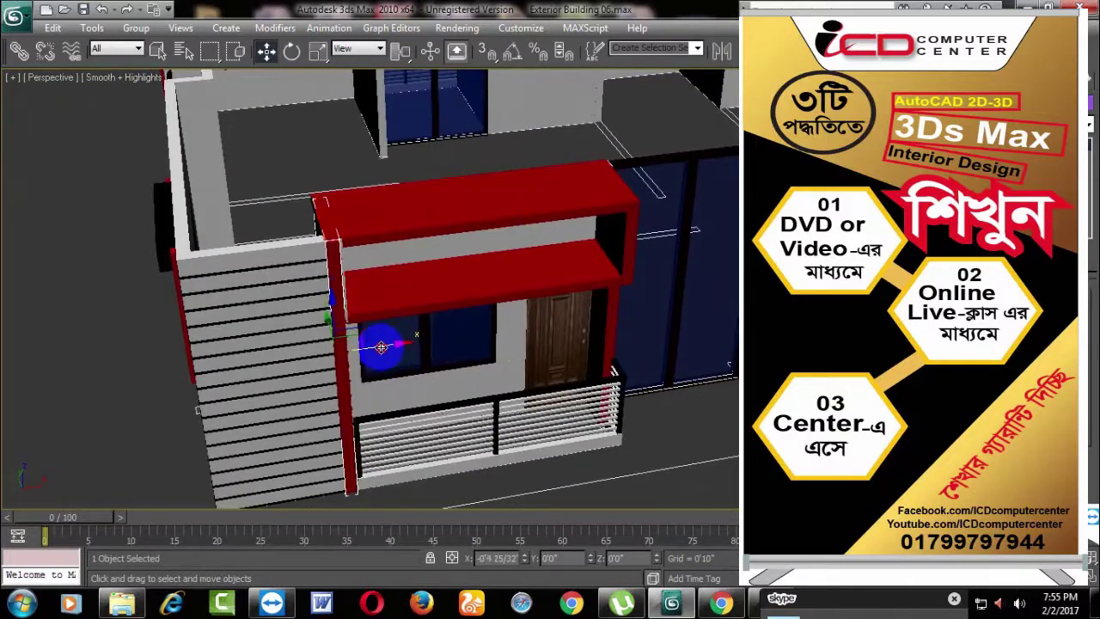
mouse_move(381, 345)
middle_mouse_down("alt")
mouse_move(416, 371)
mouse_move(364, 376)
mouse_move(356, 358)
mouse_move(422, 361)
mouse_move(563, 423)
mouse_move(712, 404)
mouse_move(668, 410)
mouse_move(705, 410)
mouse_move(384, 368)
mouse_move(398, 310)
mouse_move(361, 310)
mouse_move(361, 321)
mouse_move(491, 339)
mouse_move(551, 366)
middle_mouse_up("alt")
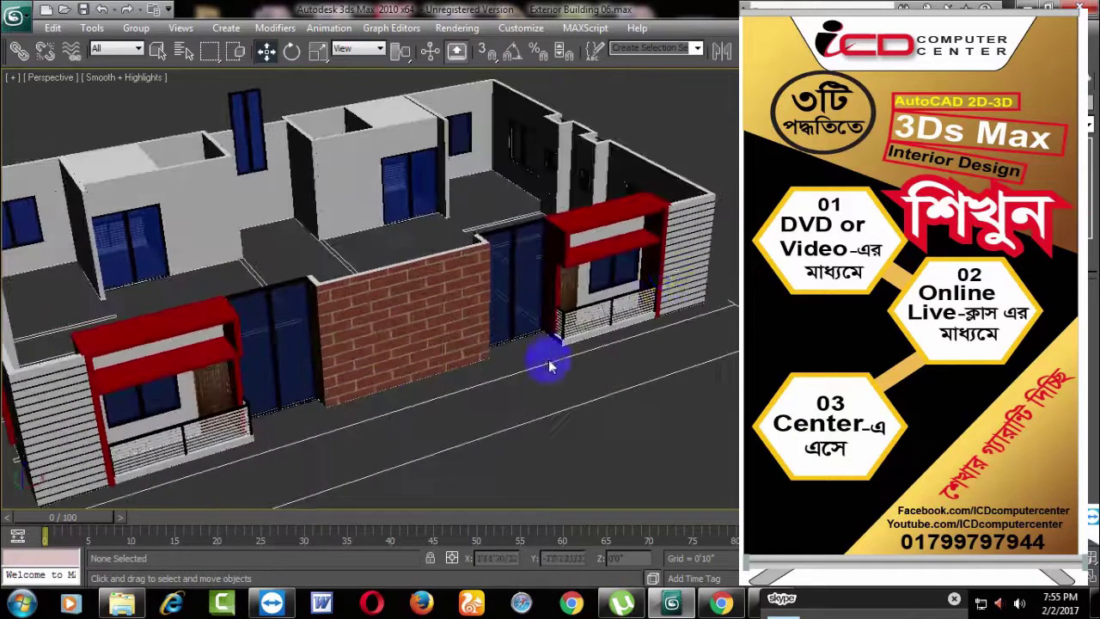
Step: Save the scene under the new name Exterior Building 07.max
middle_click_drag(719, 290, 701, 306)
left_click(700, 313)
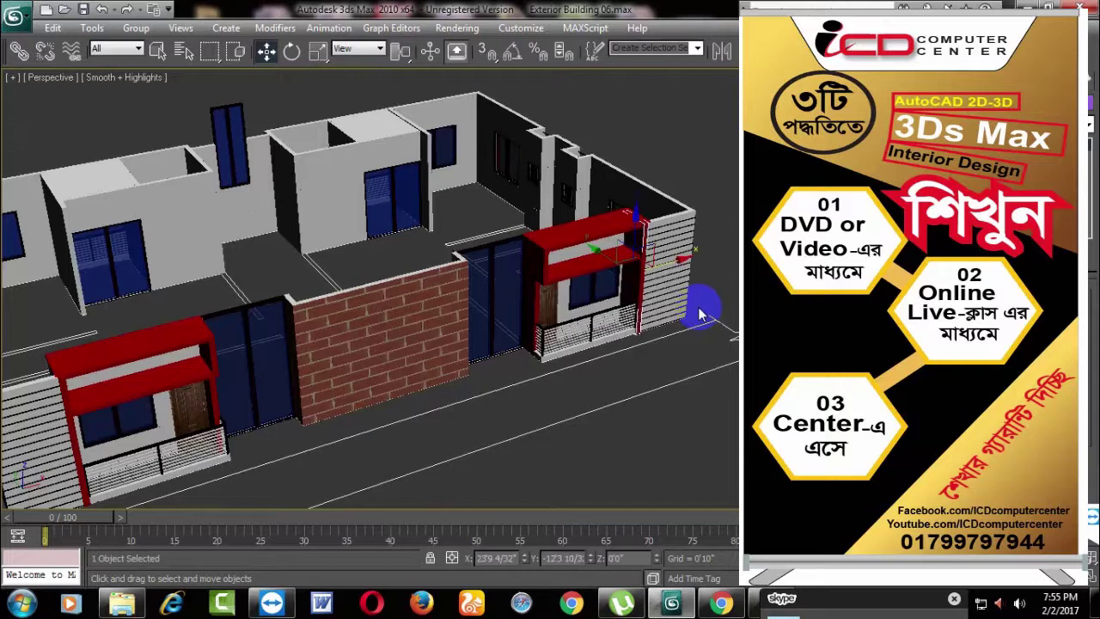
left_click(29, 21)
left_click(74, 193)
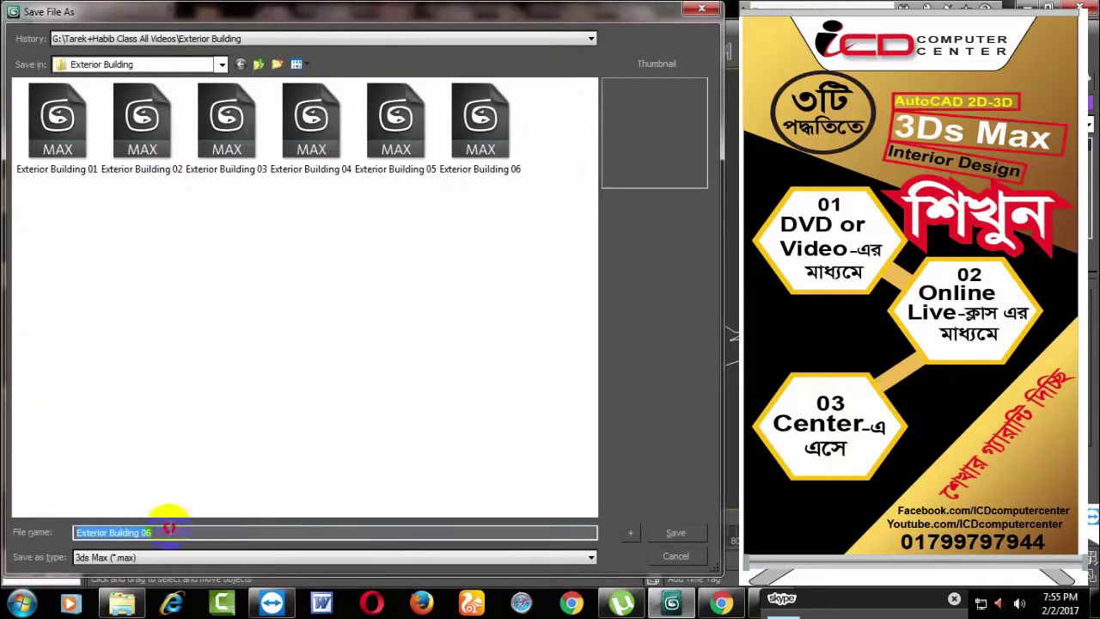
key("BackSpace")
type("7")
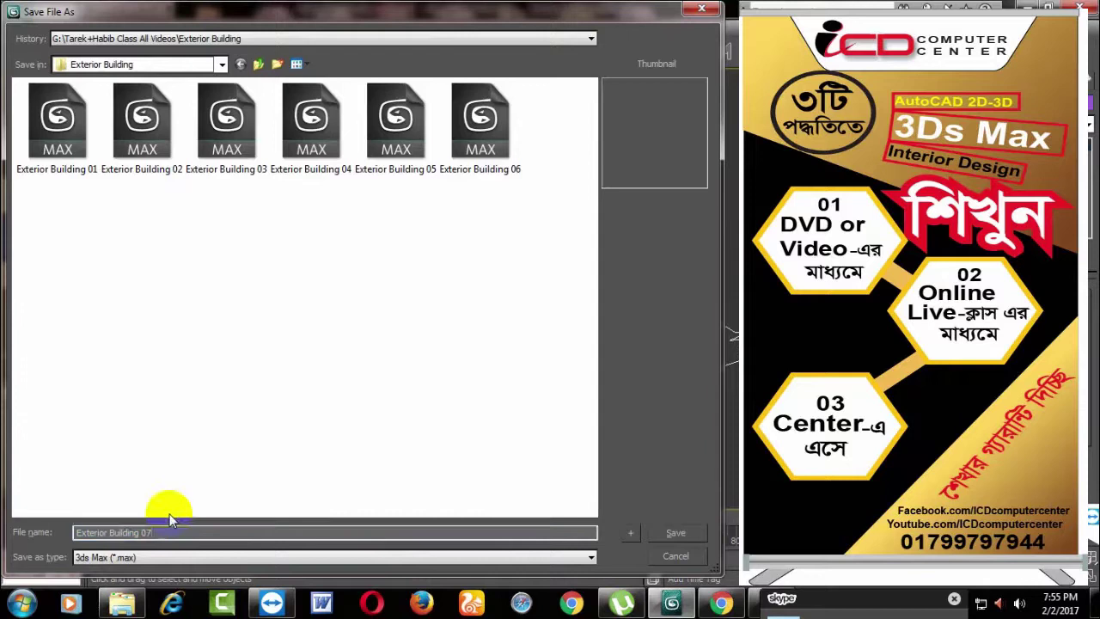
key("Return")
scroll(400, 384, "down", 5)
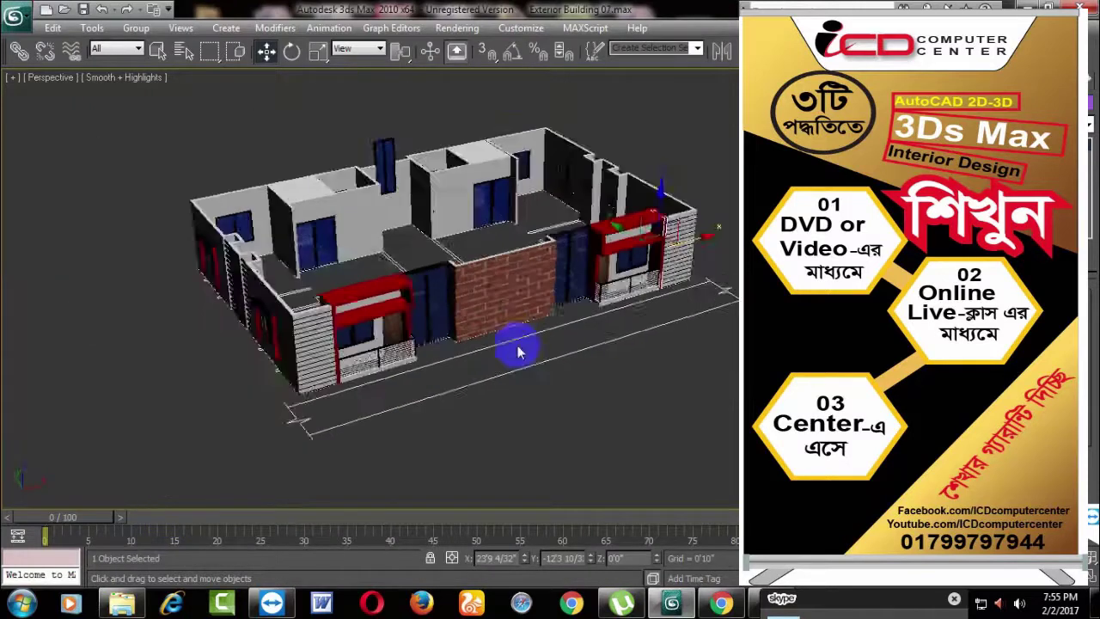
mouse_move(516, 343)
middle_mouse_down("alt")
mouse_move(513, 373)
mouse_move(496, 376)
mouse_move(712, 402)
middle_mouse_up("alt")
scroll(506, 384, "up", 5)
scroll(504, 383, "down", 2)
scroll(524, 373, "down", 2)
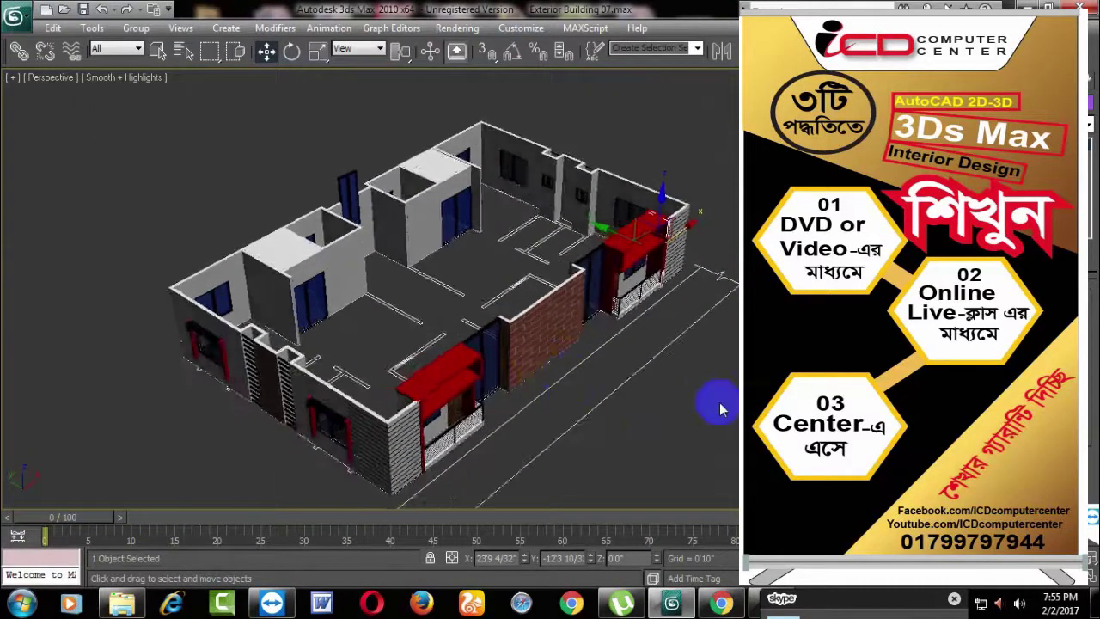
scroll(640, 418, "down", 2)
left_click(640, 417)
scroll(644, 384, "up", 2)
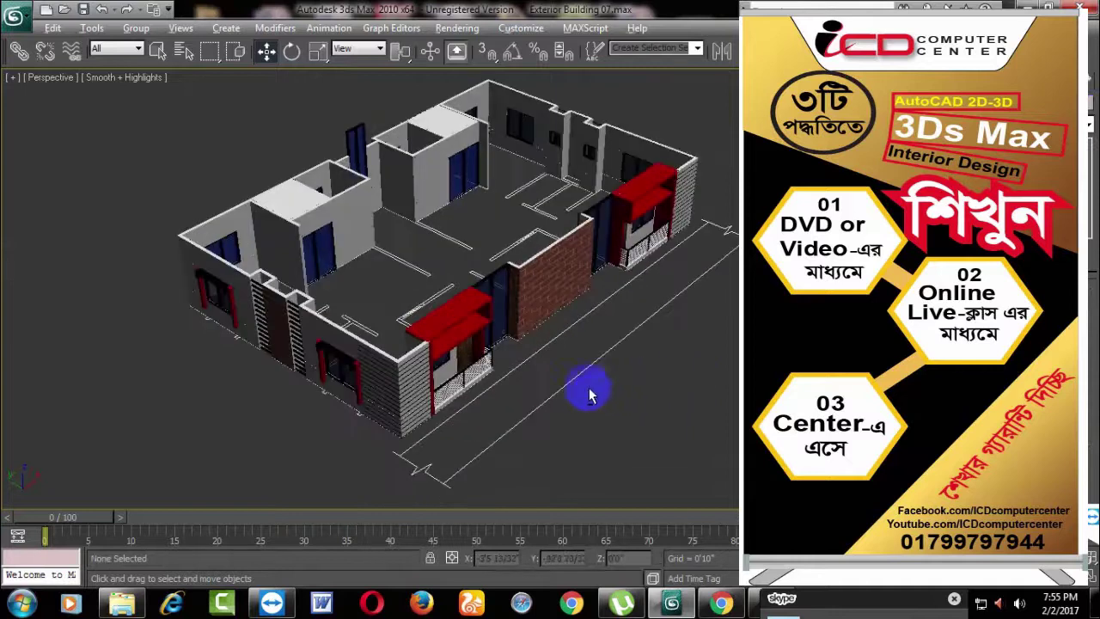
middle_click_drag(589, 389, 560, 397, "alt")
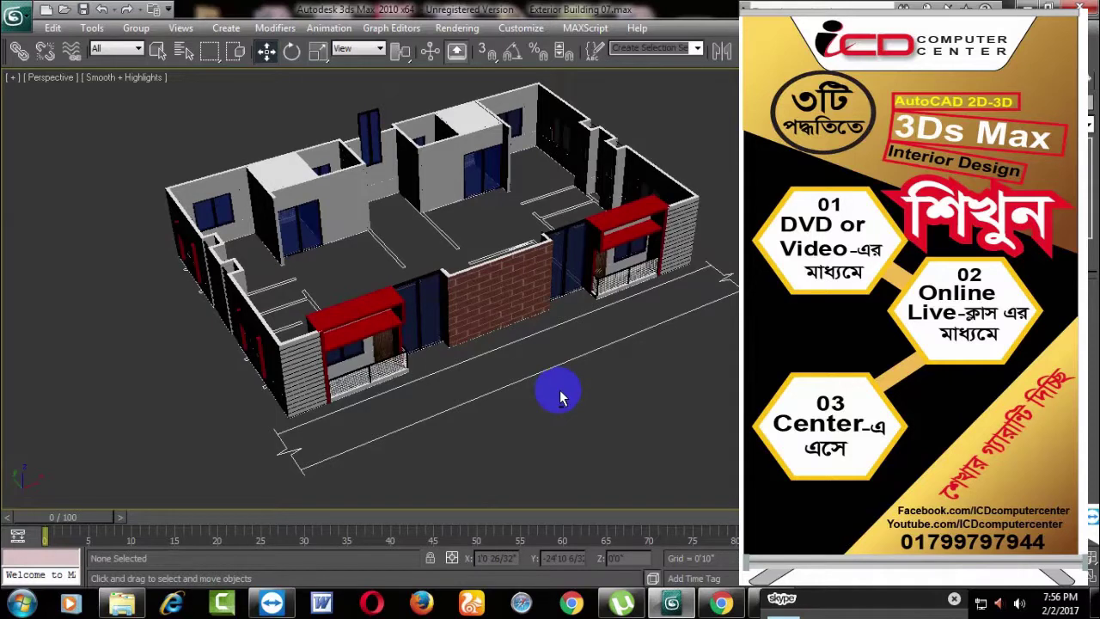
mouse_move(572, 300)
middle_mouse_down("alt")
mouse_move(576, 343)
mouse_move(624, 437)
mouse_move(645, 422)
mouse_move(628, 395)
mouse_move(459, 398)
mouse_move(550, 406)
mouse_move(628, 364)
mouse_move(557, 423)
mouse_move(587, 422)
mouse_move(570, 411)
middle_mouse_up("alt")
scroll(645, 422, "up", 3)
scroll(645, 405, "up", 2)
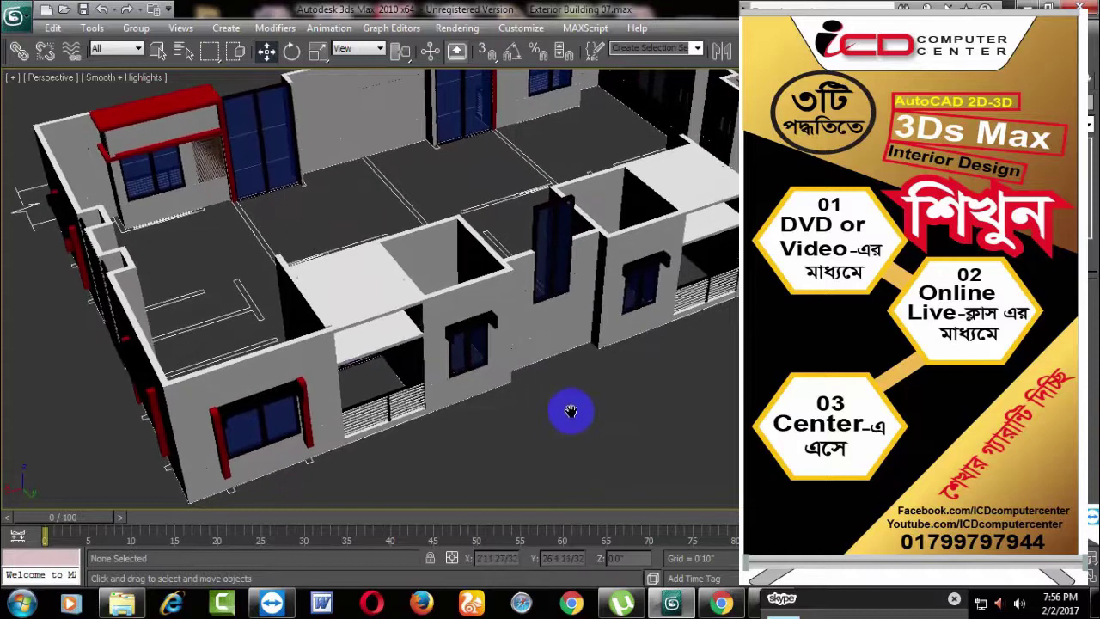
scroll(533, 414, "up", 2)
scroll(507, 415, "up", 2)
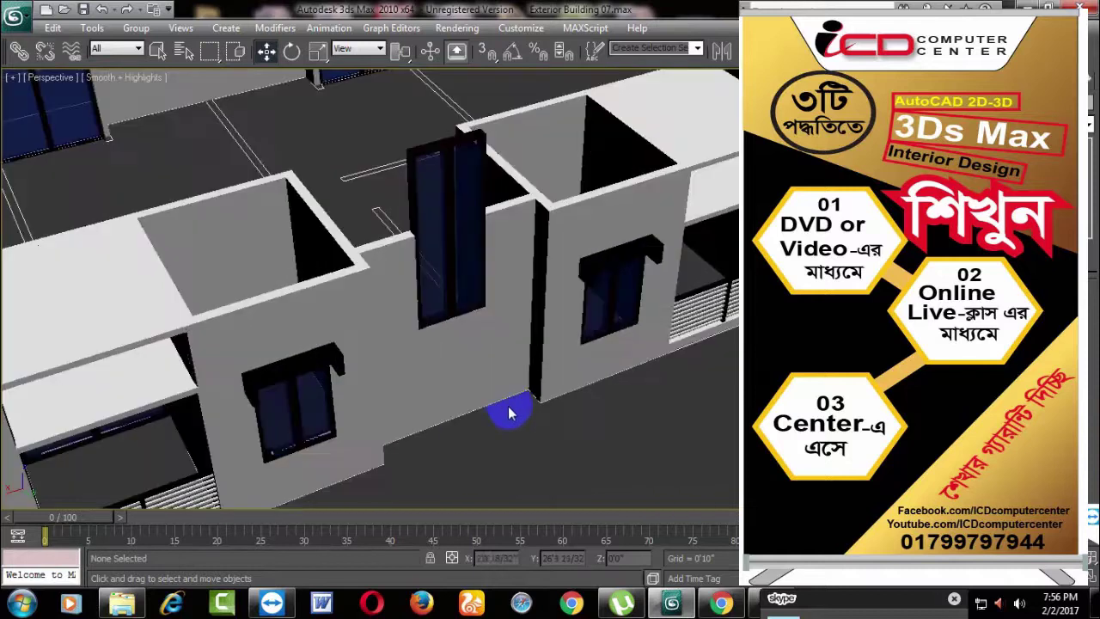
left_click(560, 376)
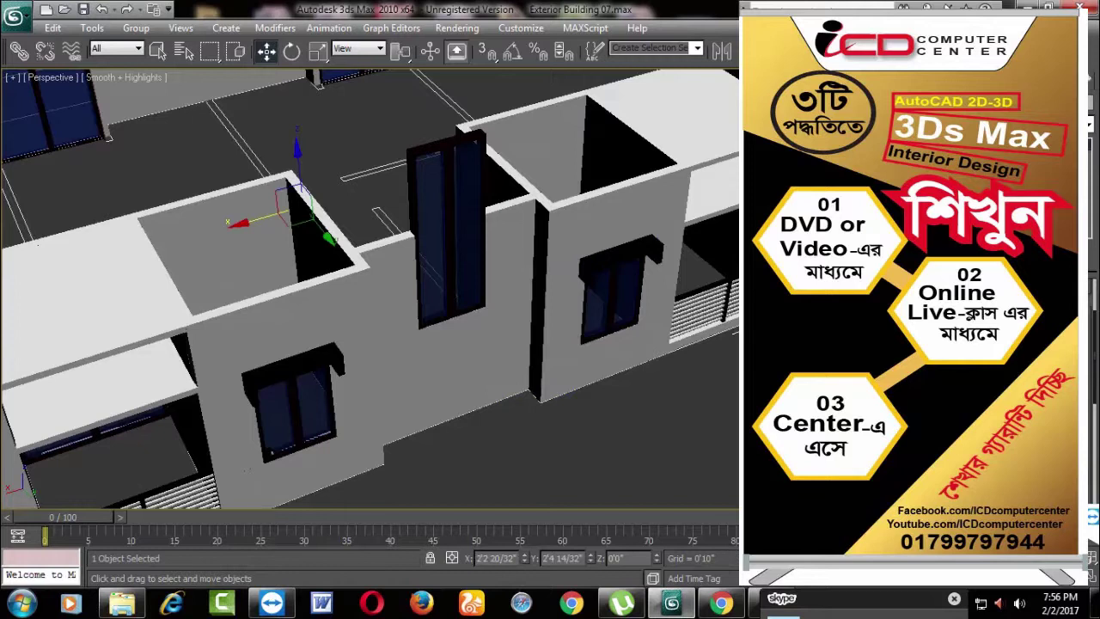
scroll(482, 279, "down", 3)
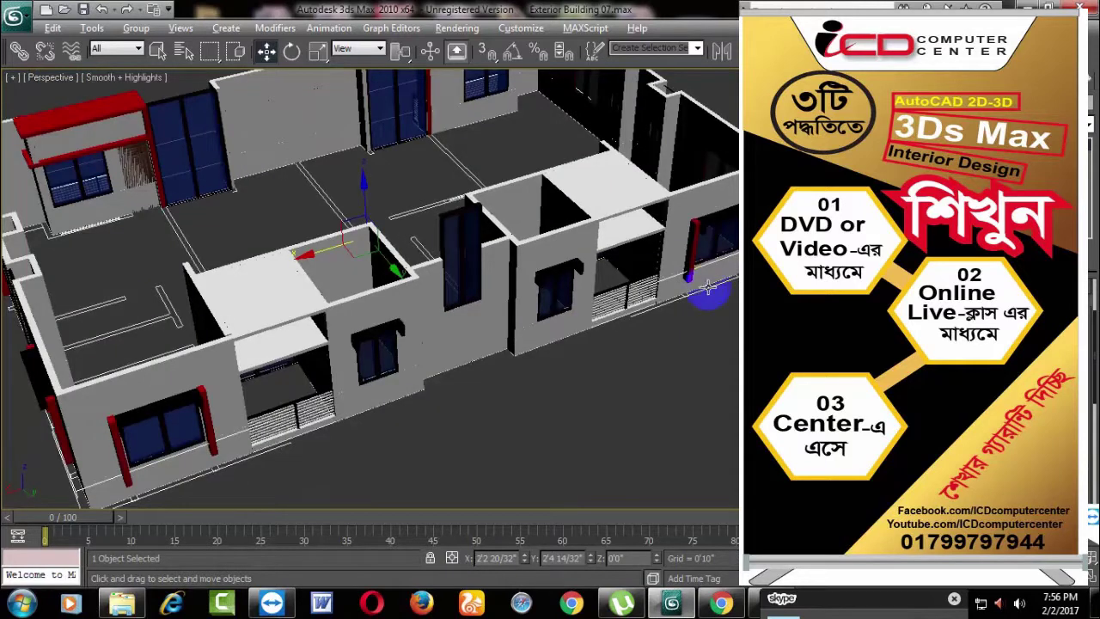
middle_click_drag(707, 288, 712, 288, "alt")
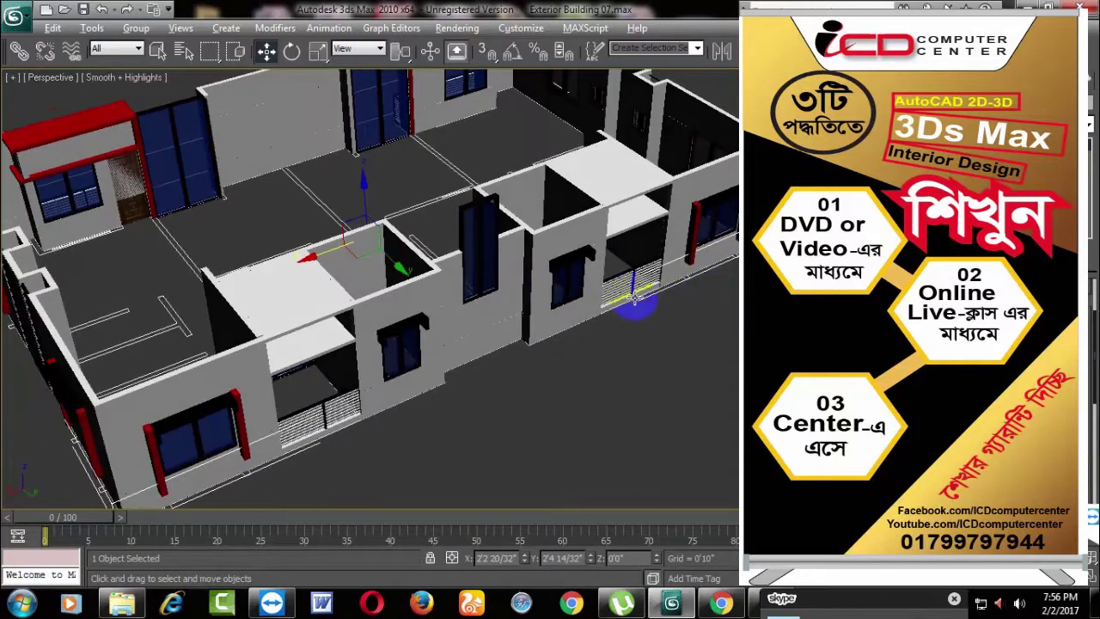
mouse_move(634, 301)
middle_mouse_down("alt")
mouse_move(467, 275)
mouse_move(471, 283)
mouse_move(491, 135)
mouse_move(587, 278)
mouse_move(636, 249)
mouse_move(716, 267)
middle_mouse_up("alt")
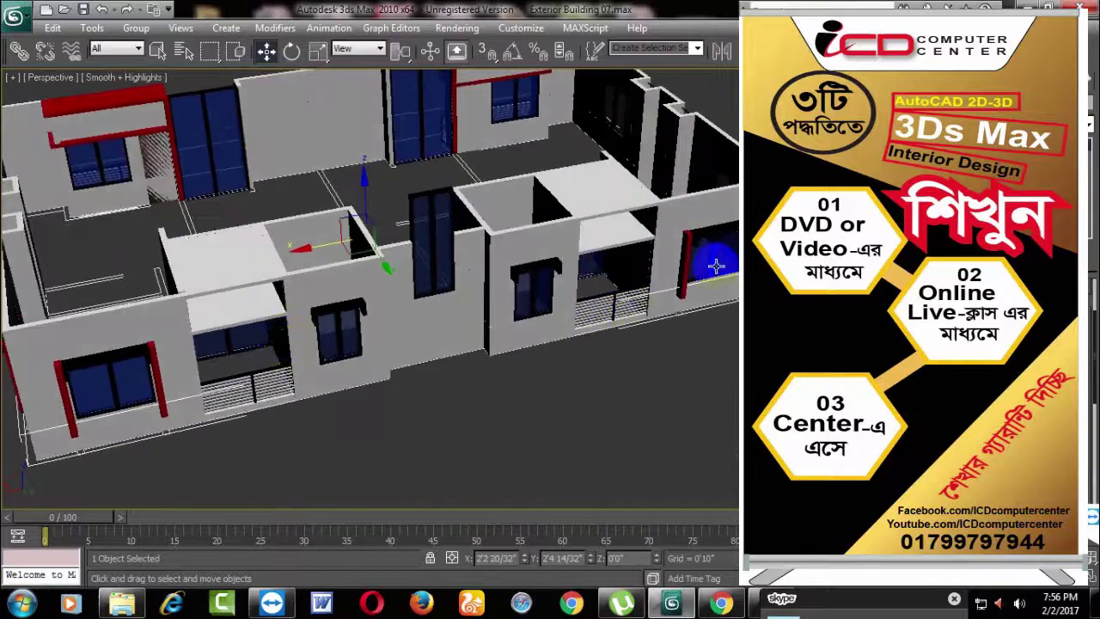
scroll(567, 312, "down", 5)
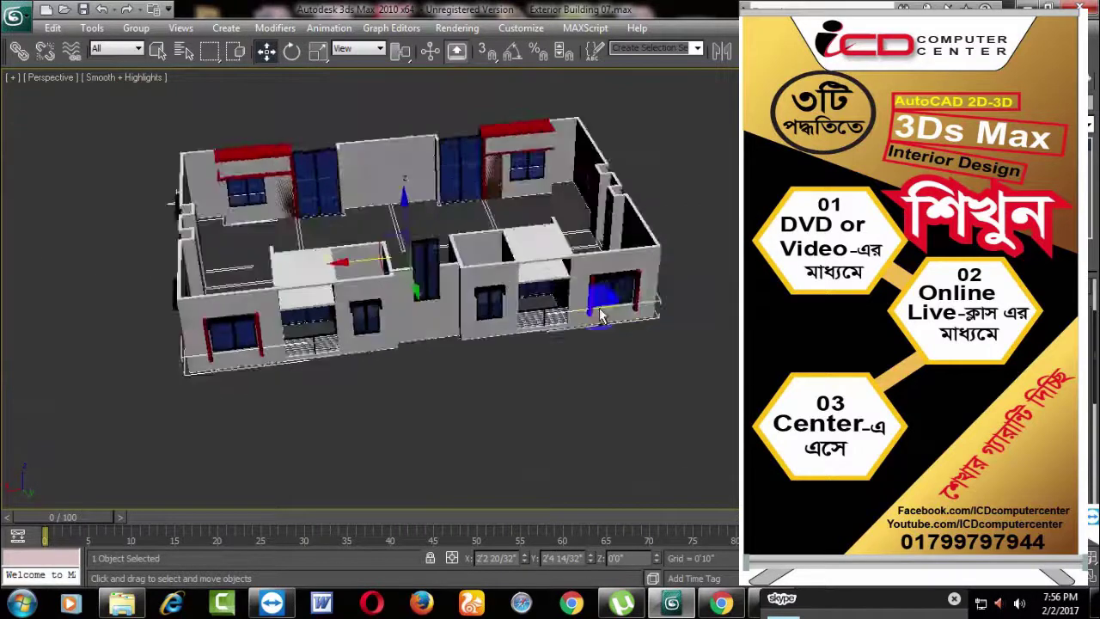
middle_click_drag(568, 312, 436, 314, "alt")
middle_click_drag(416, 387, 438, 381, "alt")
scroll(439, 378, "up", 4)
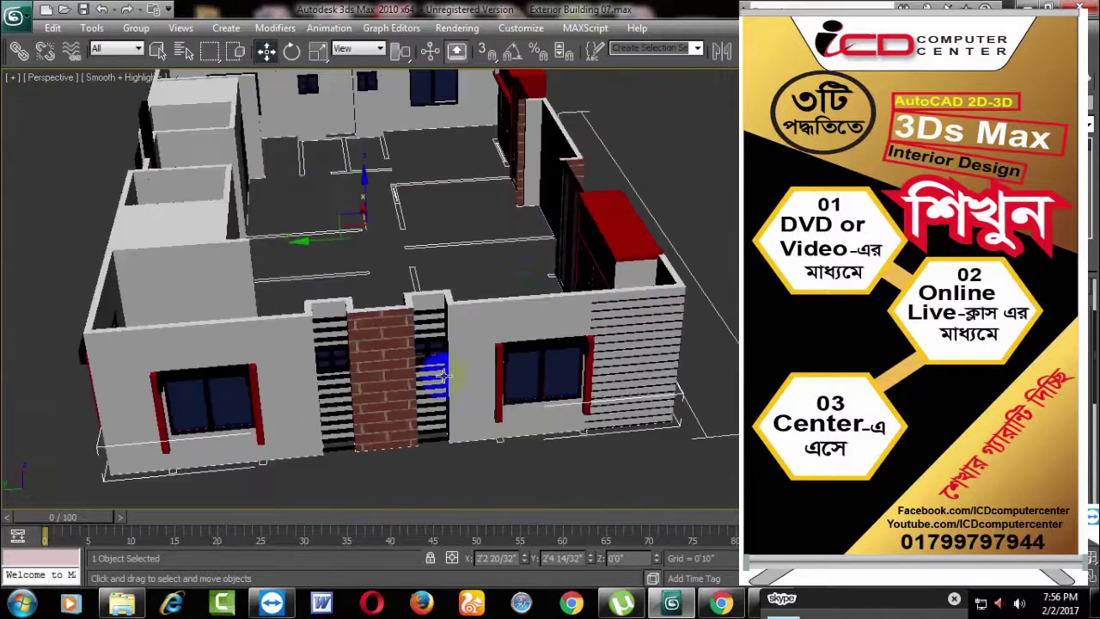
scroll(528, 301, "down", 3)
mouse_move(528, 301)
middle_mouse_down("alt")
mouse_move(614, 283)
mouse_move(484, 295)
mouse_move(477, 283)
mouse_move(687, 305)
mouse_move(713, 343)
middle_mouse_up("alt")
scroll(610, 332, "up", 5)
mouse_move(610, 332)
middle_mouse_down("alt")
mouse_move(545, 344)
mouse_move(553, 300)
mouse_move(617, 322)
mouse_move(581, 274)
middle_mouse_up("alt")
scroll(617, 322, "down", 3)
scroll(581, 339, "up", 3)
mouse_move(688, 314)
middle_mouse_down("alt")
mouse_move(450, 386)
mouse_move(531, 341)
mouse_move(418, 279)
middle_mouse_up("alt")
scroll(531, 342, "up", 3)
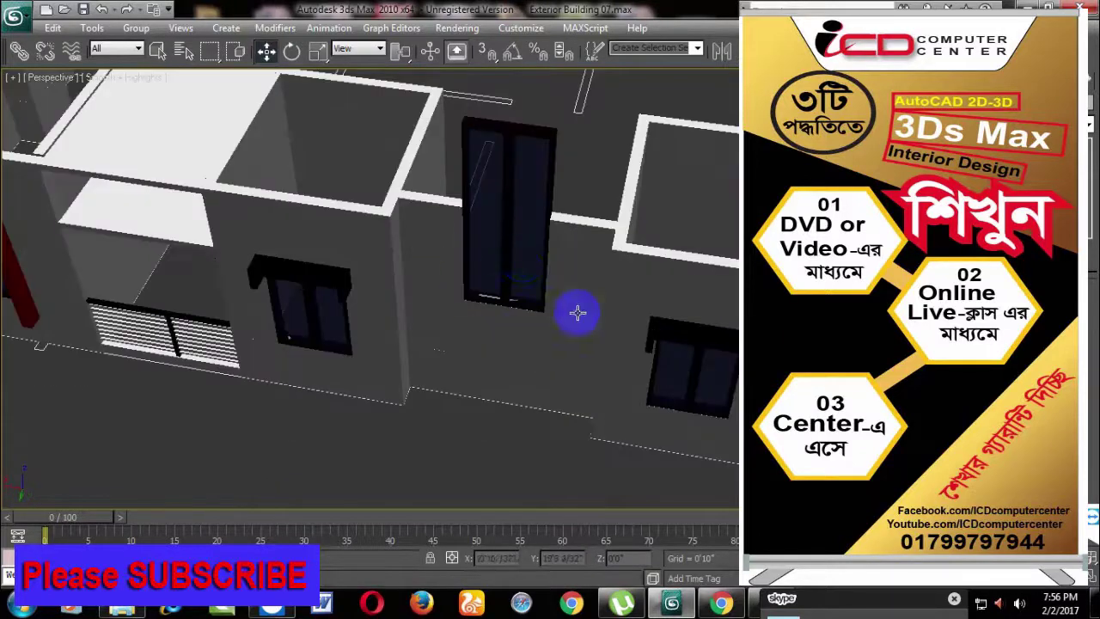
scroll(578, 313, "down", 3)
mouse_move(578, 313)
middle_mouse_down("alt")
mouse_move(486, 334)
mouse_move(674, 342)
middle_mouse_up("alt")
scroll(513, 336, "up", 4)
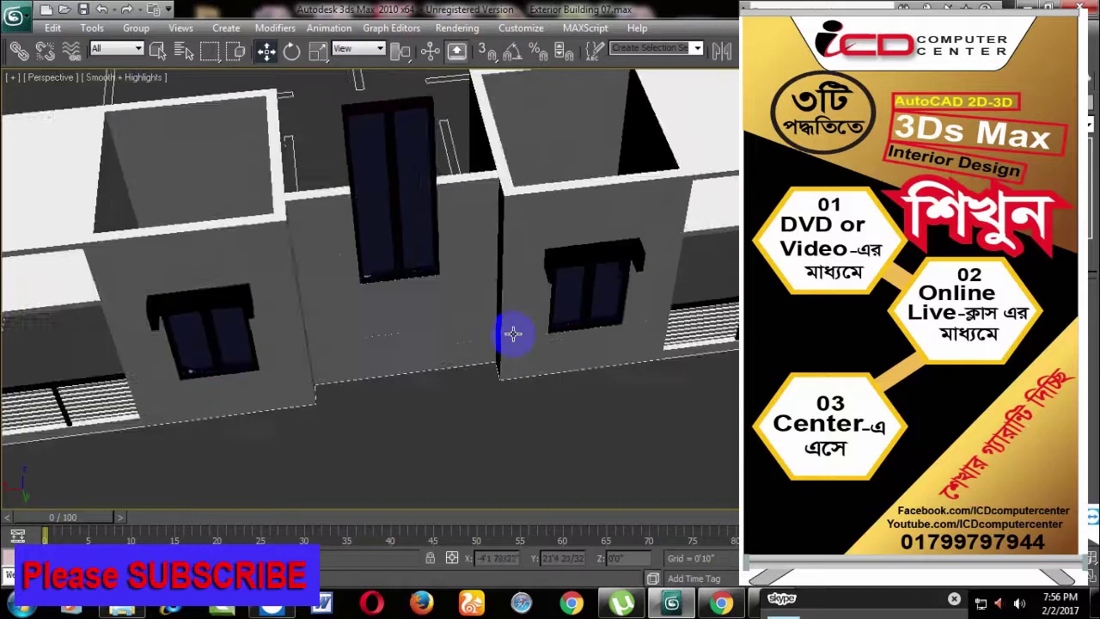
mouse_move(513, 332)
middle_mouse_down("alt")
mouse_move(601, 336)
mouse_move(545, 322)
mouse_move(564, 350)
mouse_move(658, 364)
middle_mouse_up("alt")
scroll(596, 336, "down", 3)
scroll(599, 342, "down", 1)
scroll(582, 363, "up", 2)
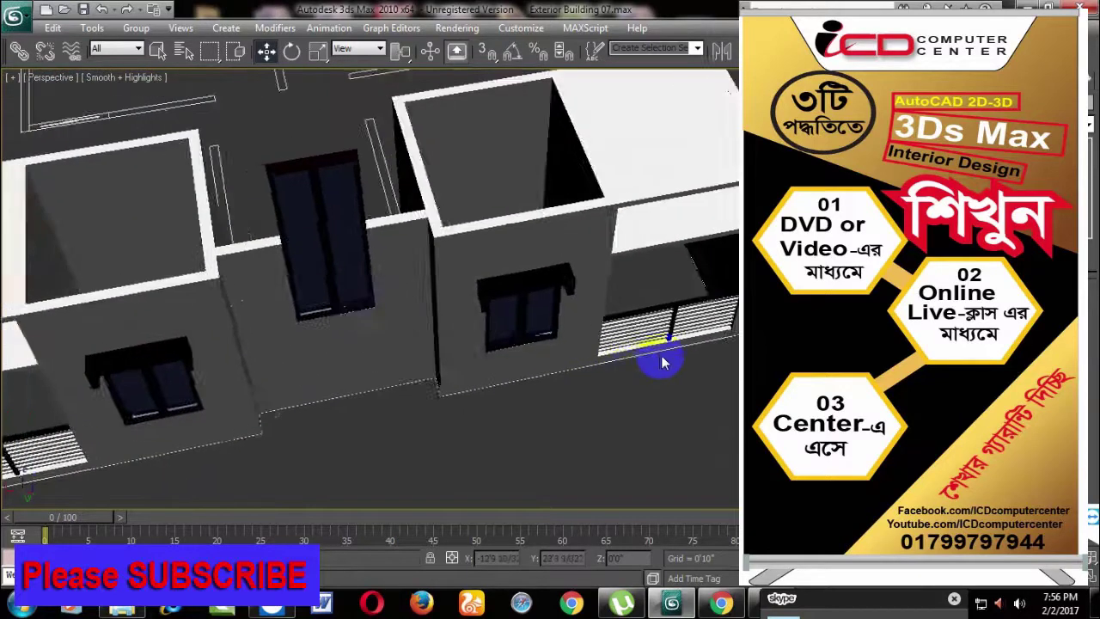
scroll(564, 359, "down", 3)
mouse_move(564, 360)
middle_mouse_down("alt")
mouse_move(597, 347)
mouse_move(577, 356)
middle_mouse_up("alt")
scroll(597, 344, "up", 3)
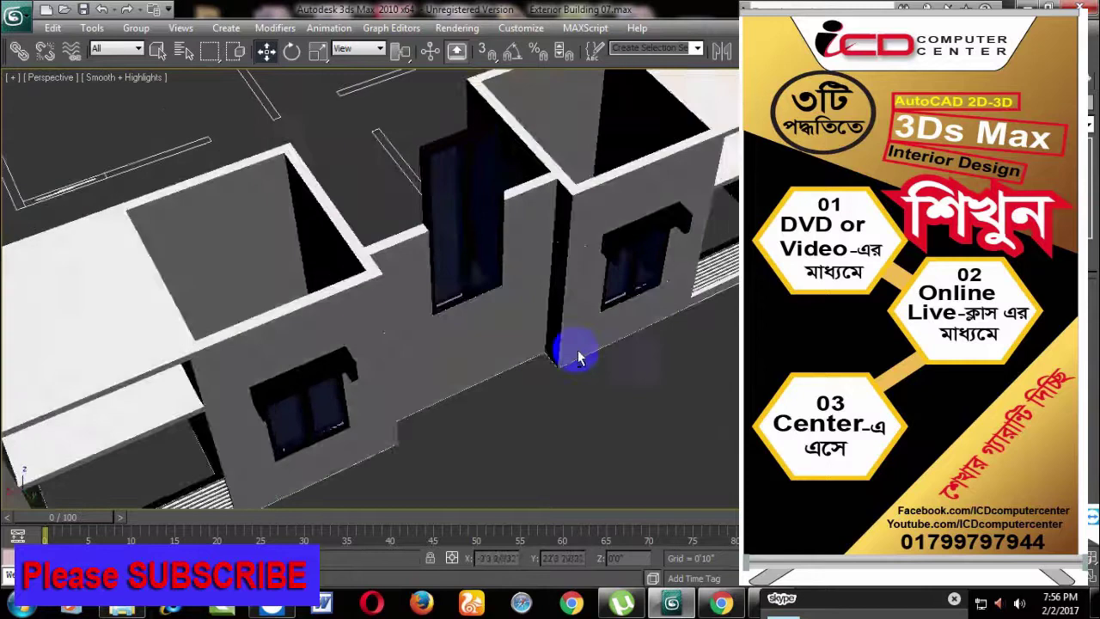
Step: In wireframe, drag the outline line from the wall corner down to the front wall's base
key("F3")
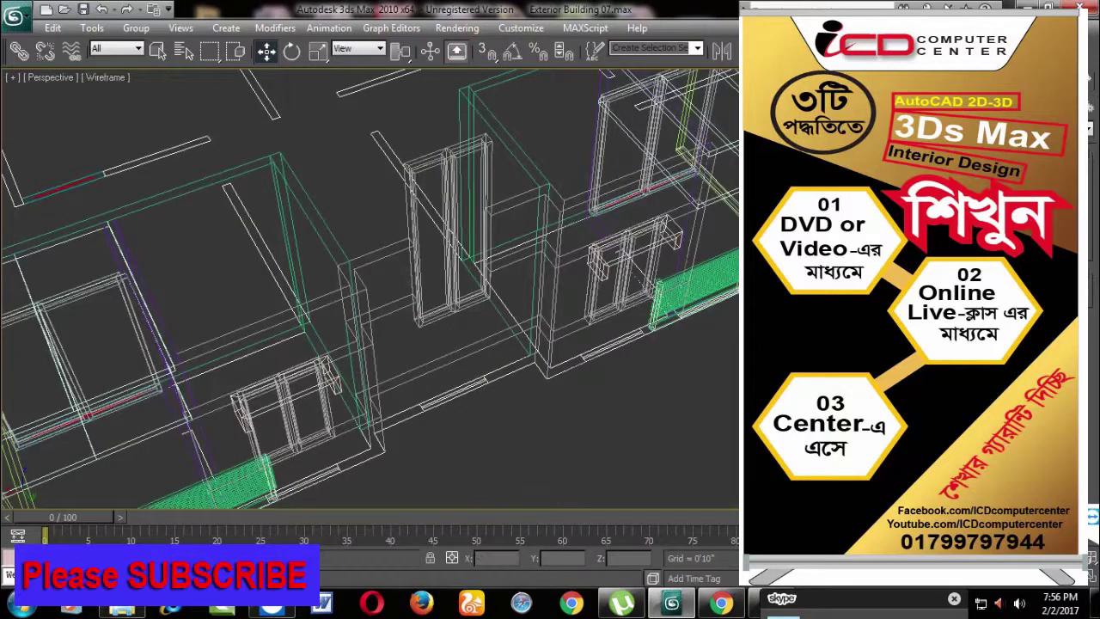
middle_click_drag(550, 410, 491, 449, "alt")
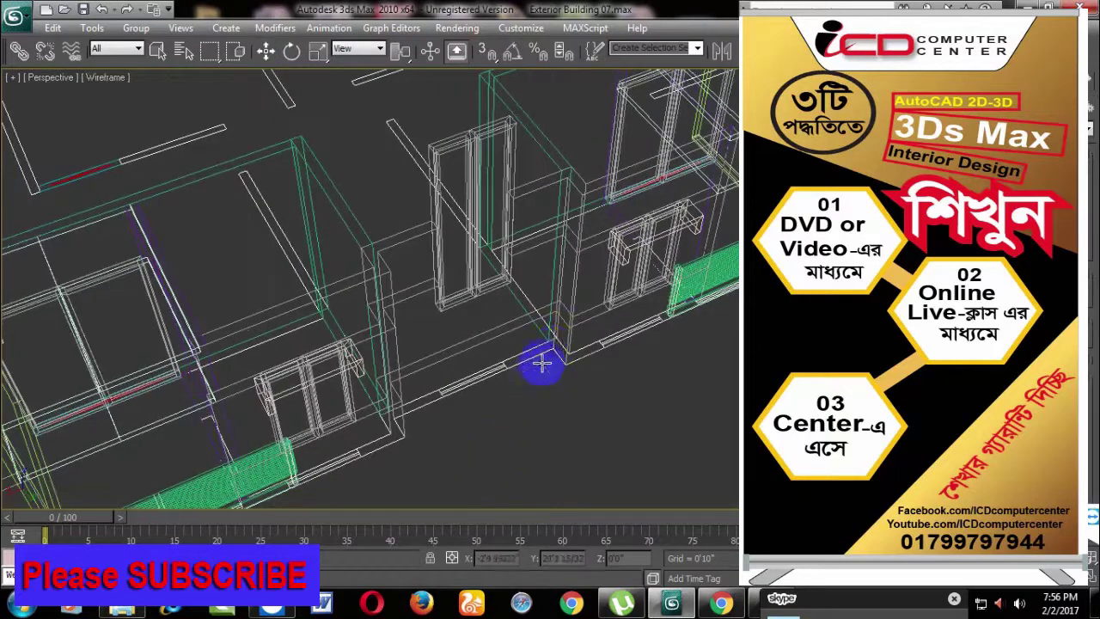
left_click_drag(554, 347, 402, 419)
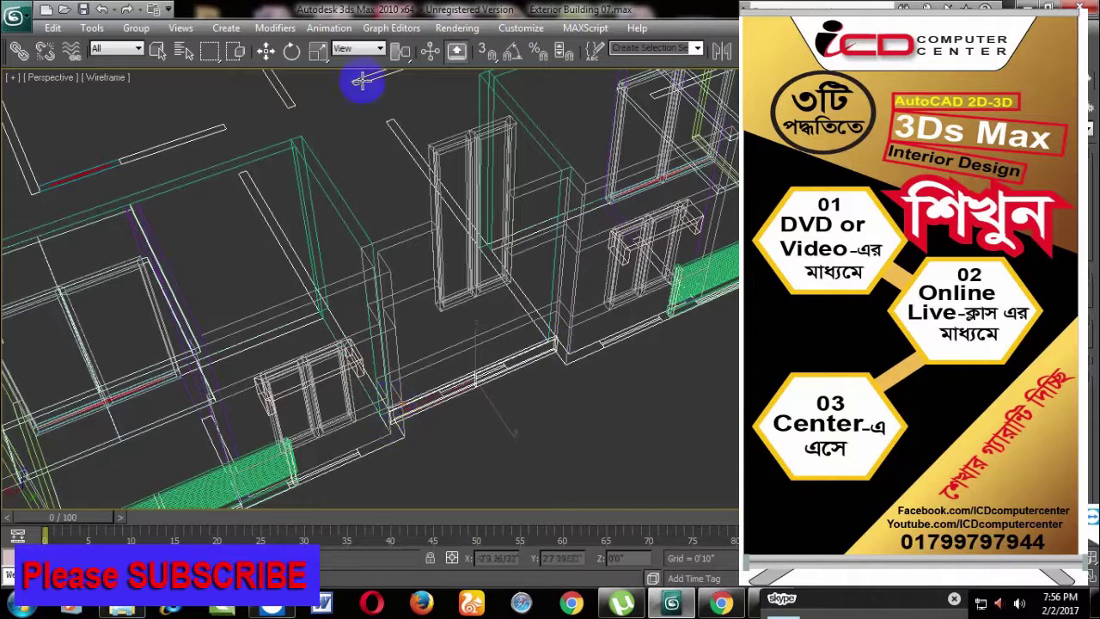
left_click(266, 51)
key("F3")
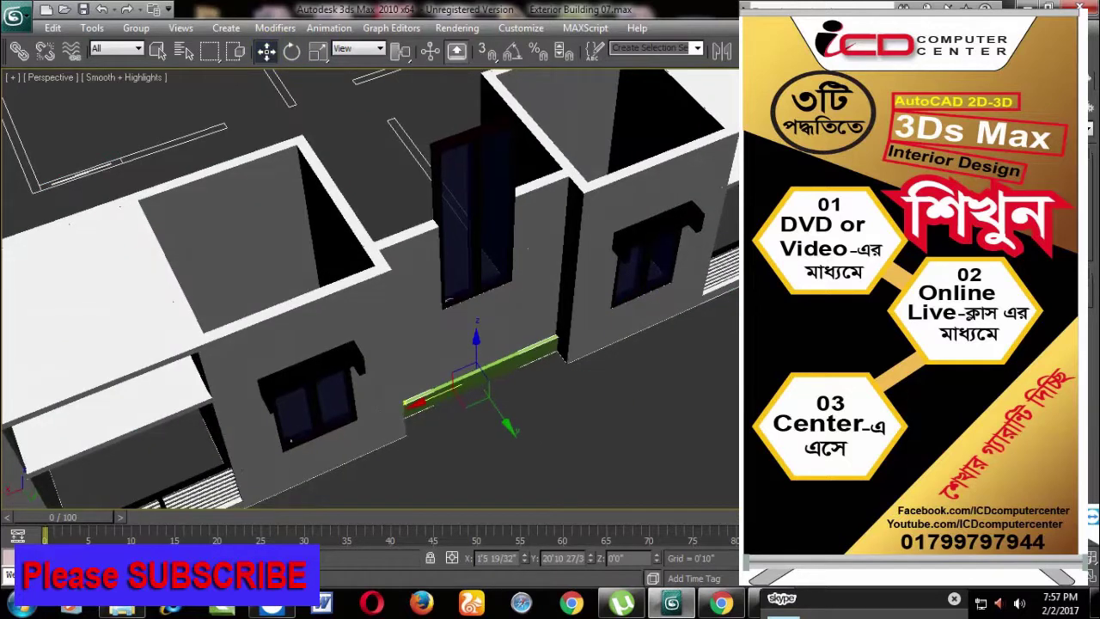
Step: Orbit around the whole building to check the result and deselect Line01
scroll(687, 379, "down", 10)
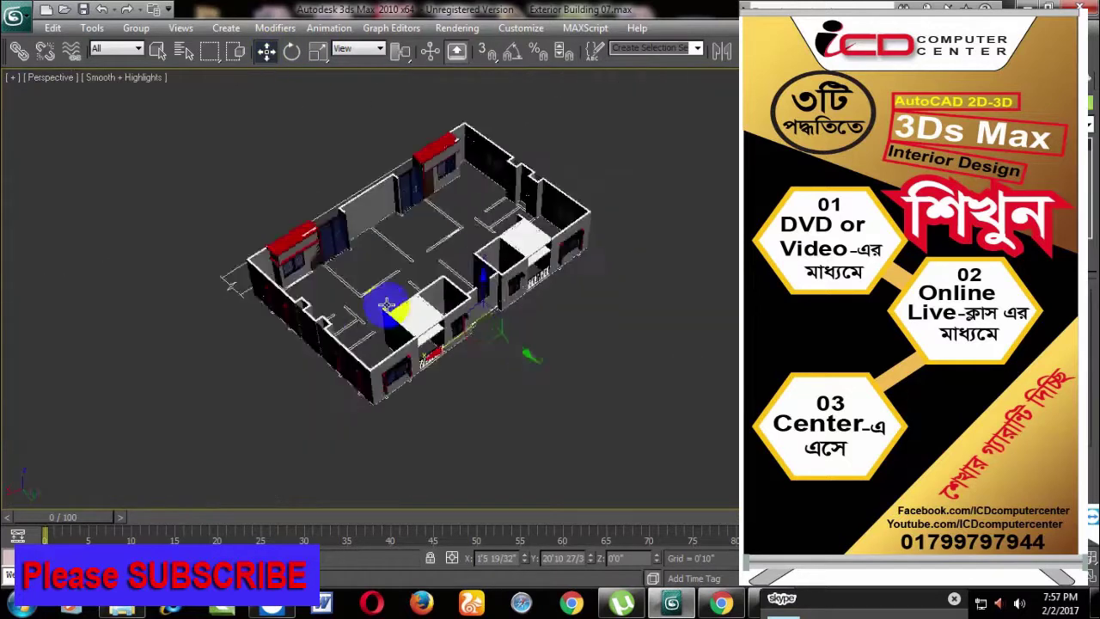
middle_click_drag(687, 378, 505, 348, "alt")
scroll(533, 316, "up", 3)
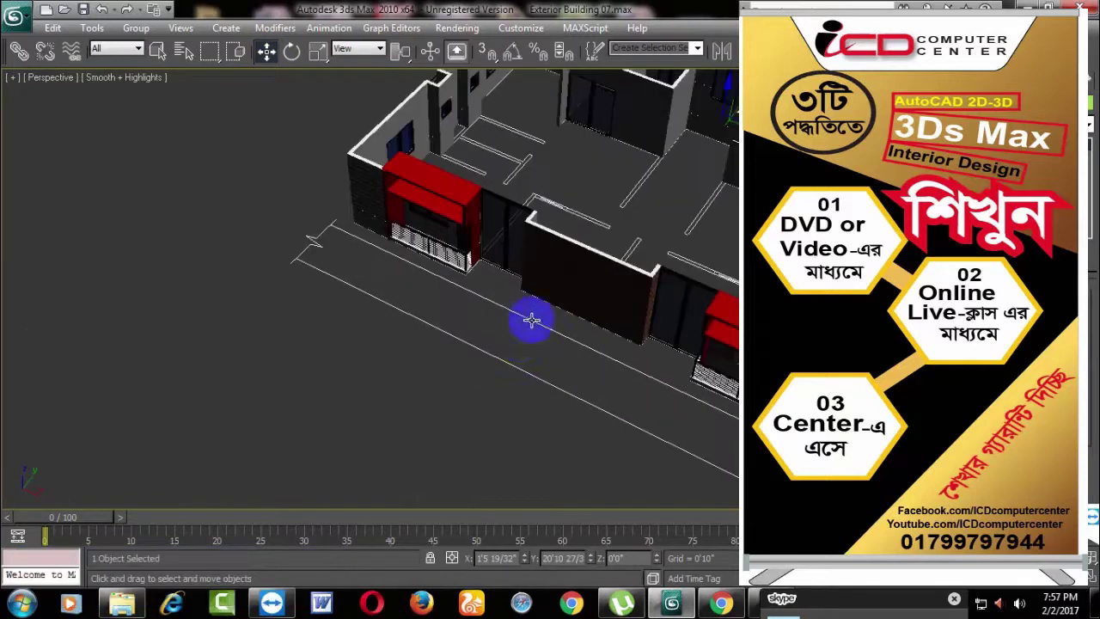
scroll(567, 323, "down", 5)
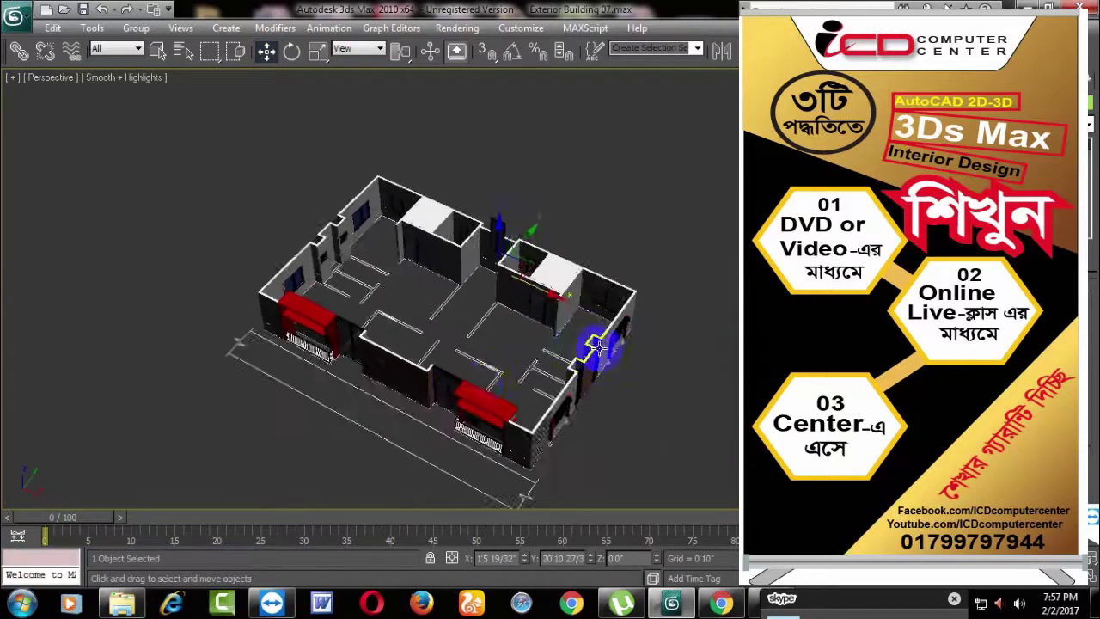
scroll(380, 400, "up", 4)
scroll(404, 398, "up", 2)
middle_click_drag(436, 410, 443, 404, "alt")
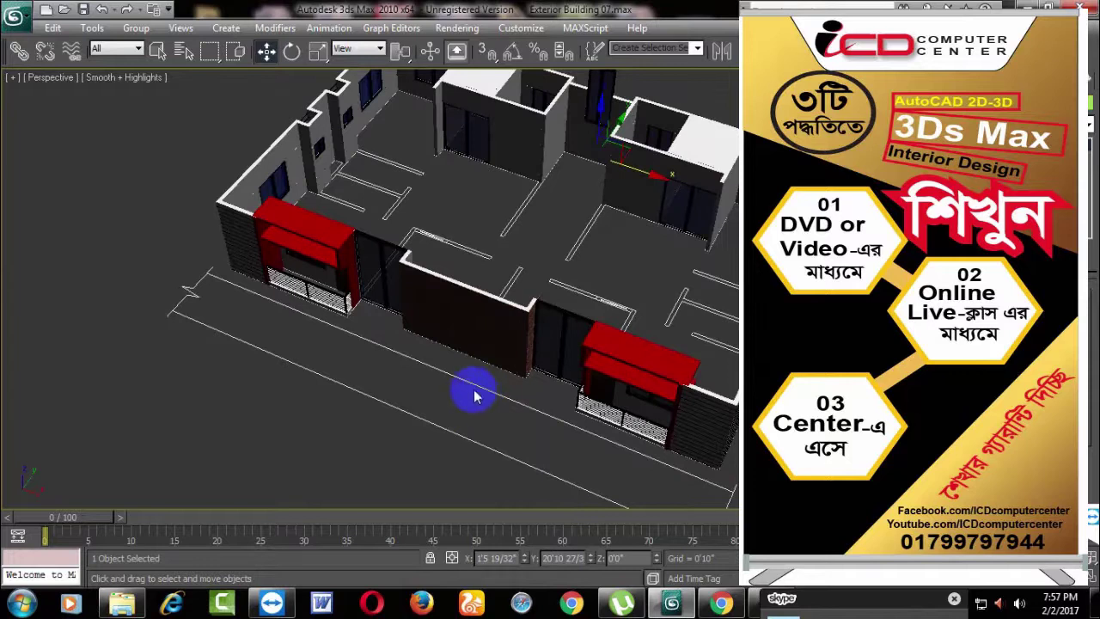
mouse_move(656, 186)
middle_mouse_down("alt")
mouse_move(627, 309)
mouse_move(427, 314)
mouse_move(429, 344)
mouse_move(607, 340)
mouse_move(577, 263)
middle_mouse_up("alt")
scroll(429, 344, "up", 3)
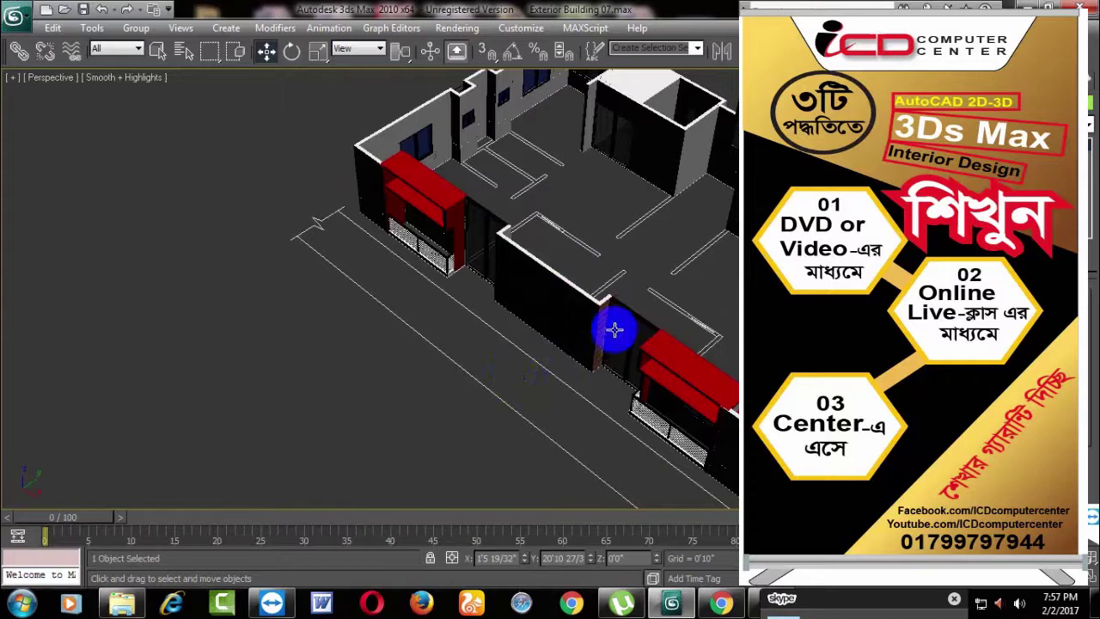
mouse_move(616, 326)
middle_mouse_down("alt")
mouse_move(587, 341)
mouse_move(725, 315)
mouse_move(575, 322)
middle_mouse_up("alt")
scroll(578, 324, "up", 2)
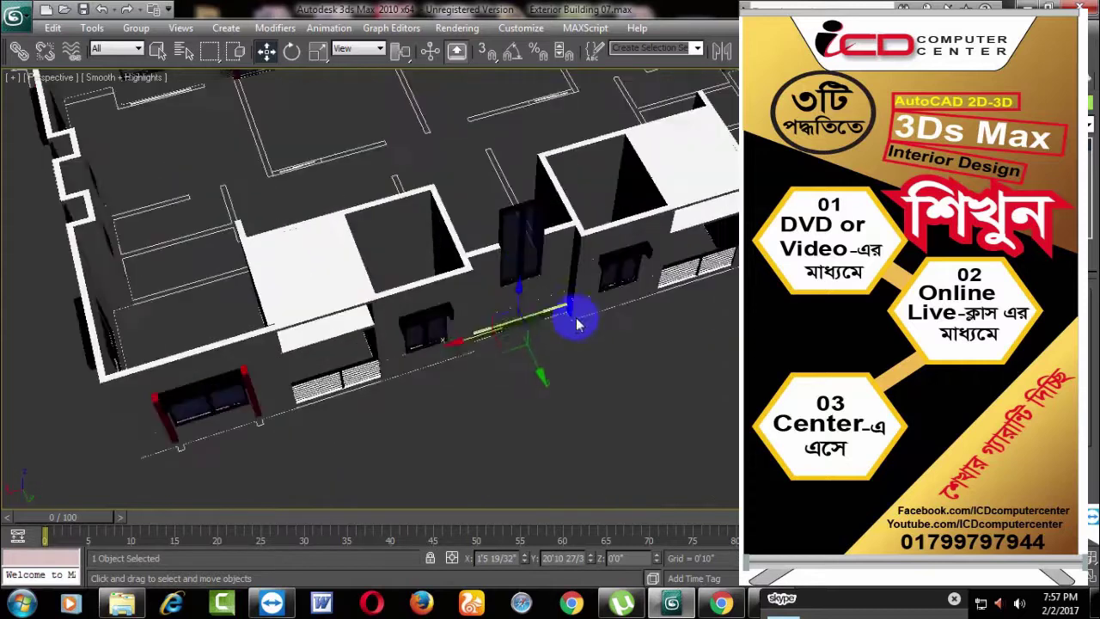
left_click(498, 327)
mouse_move(499, 326)
middle_mouse_down("alt")
mouse_move(521, 352)
mouse_move(501, 314)
mouse_move(521, 344)
mouse_move(626, 361)
middle_mouse_up("alt")
scroll(555, 349, "down", 2)
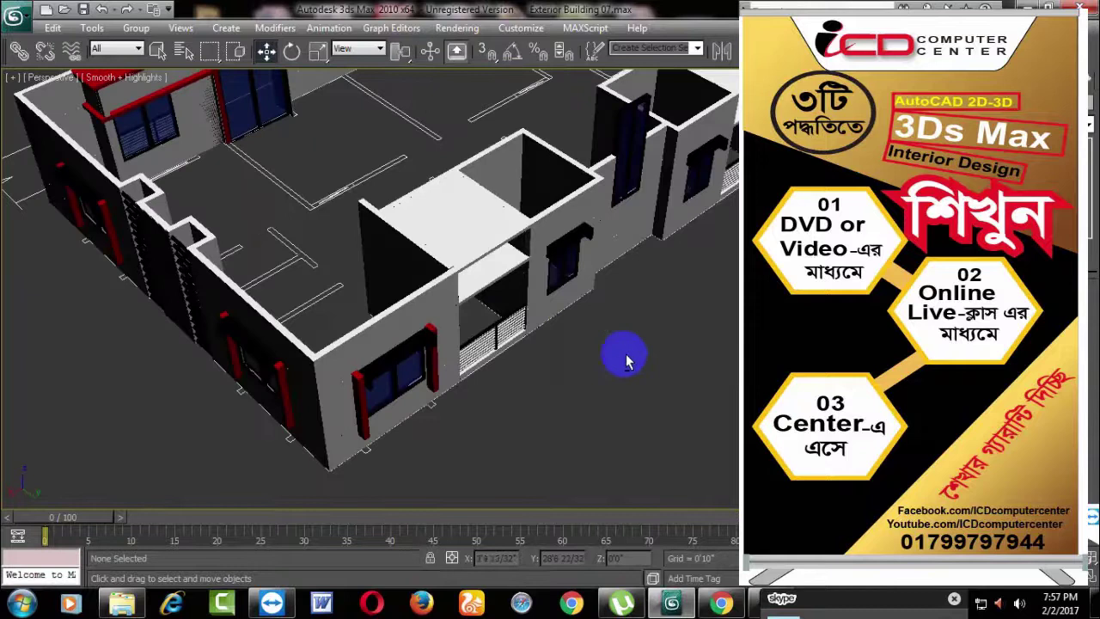
Step: Switch to the Top view in wireframe and frame the lower part of the floor plan
key("t")
scroll(639, 359, "down", 3)
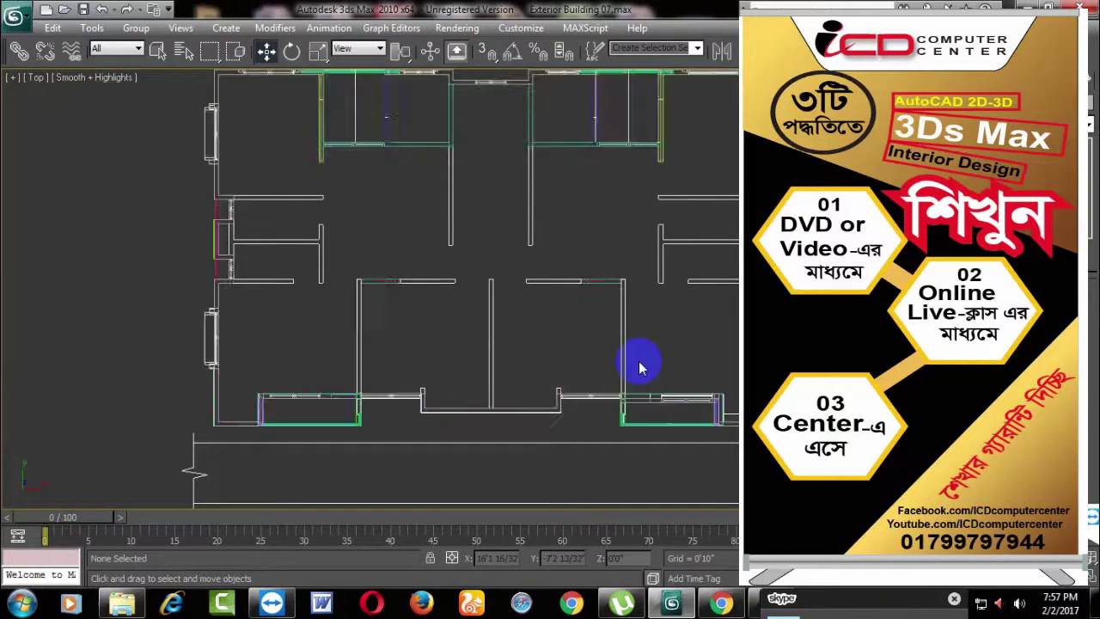
key("F3")
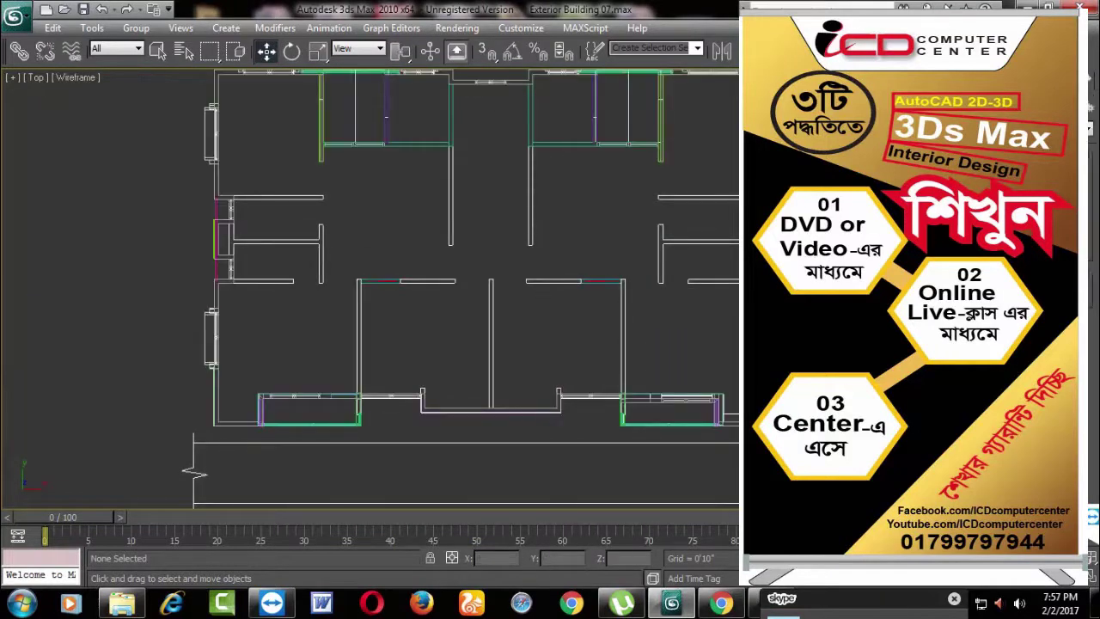
middle_click_drag(677, 354, 578, 279)
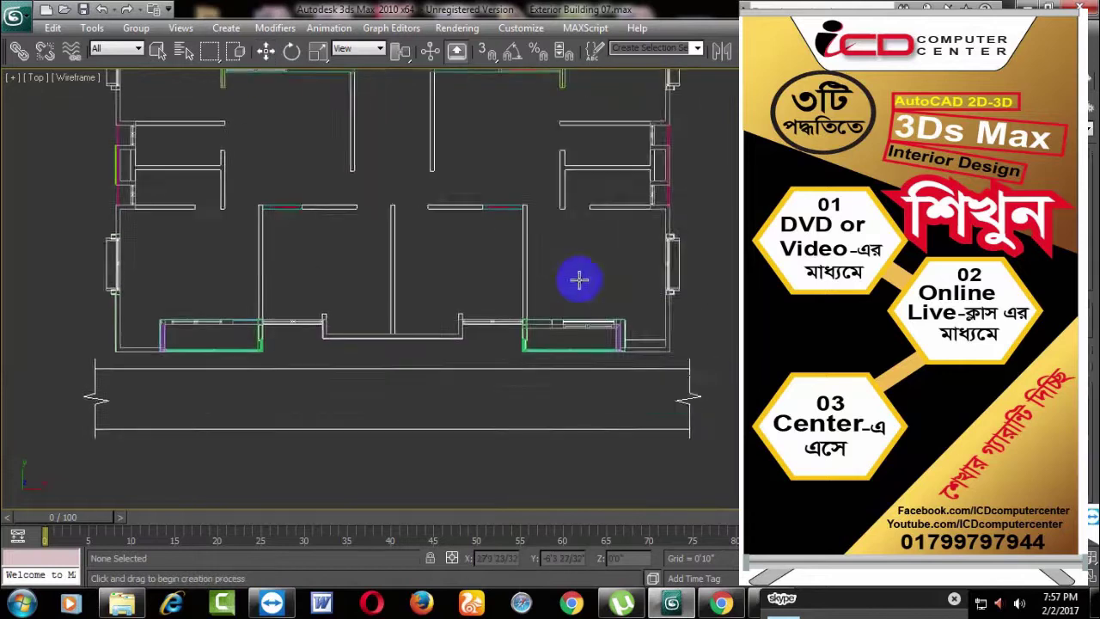
scroll(541, 301, "down", 2)
scroll(613, 342, "up", 1)
scroll(658, 295, "up", 2)
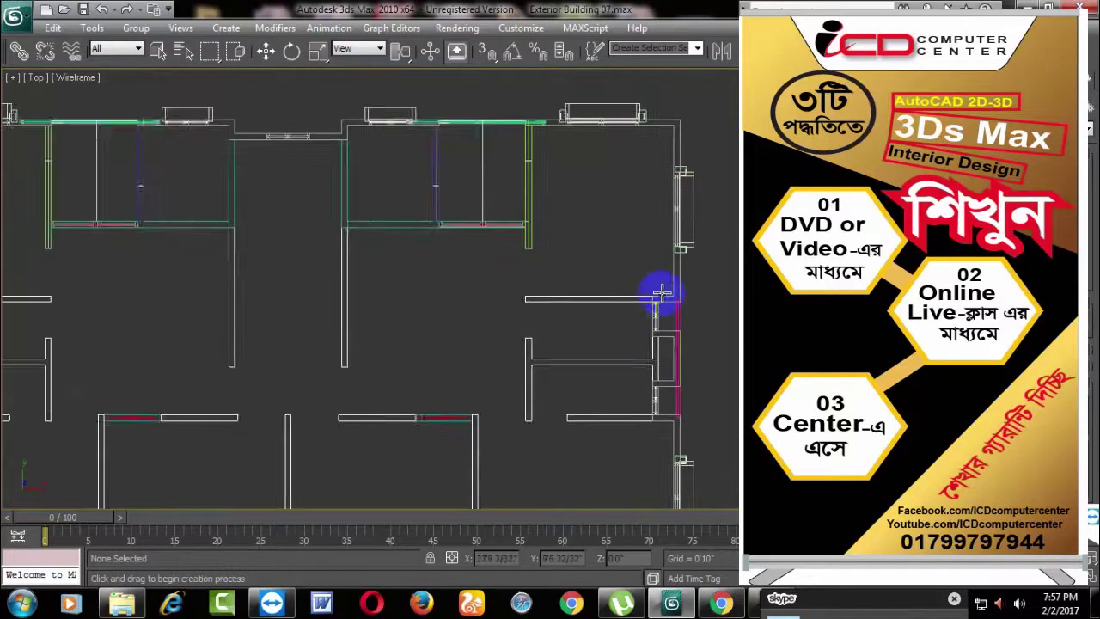
scroll(588, 319, "up", 2)
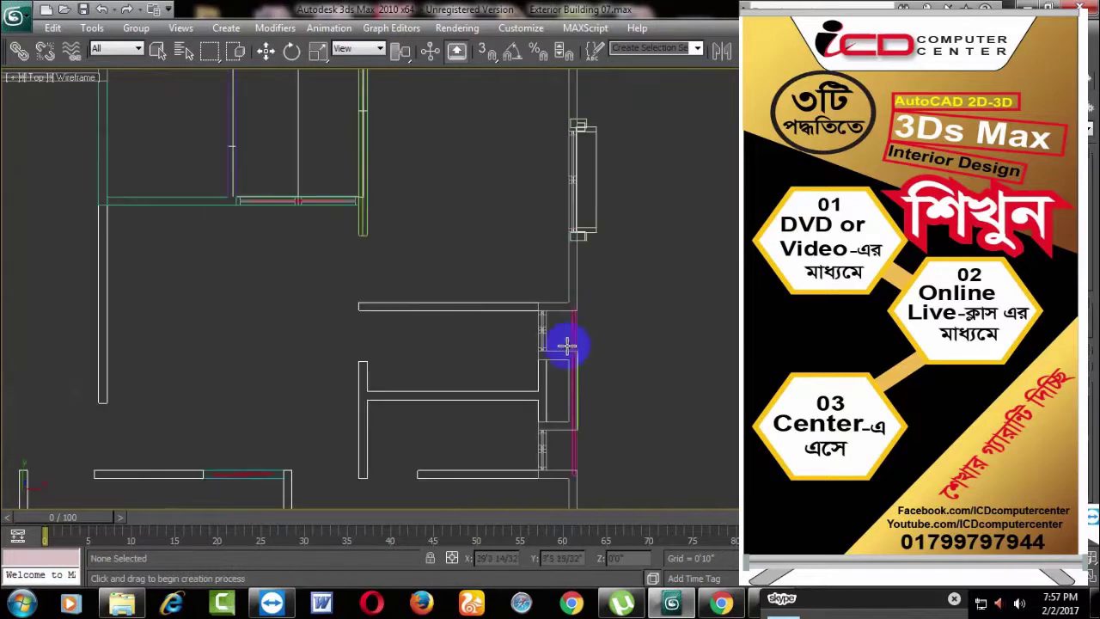
middle_click_drag(564, 349, 555, 192)
scroll(560, 409, "up", 1)
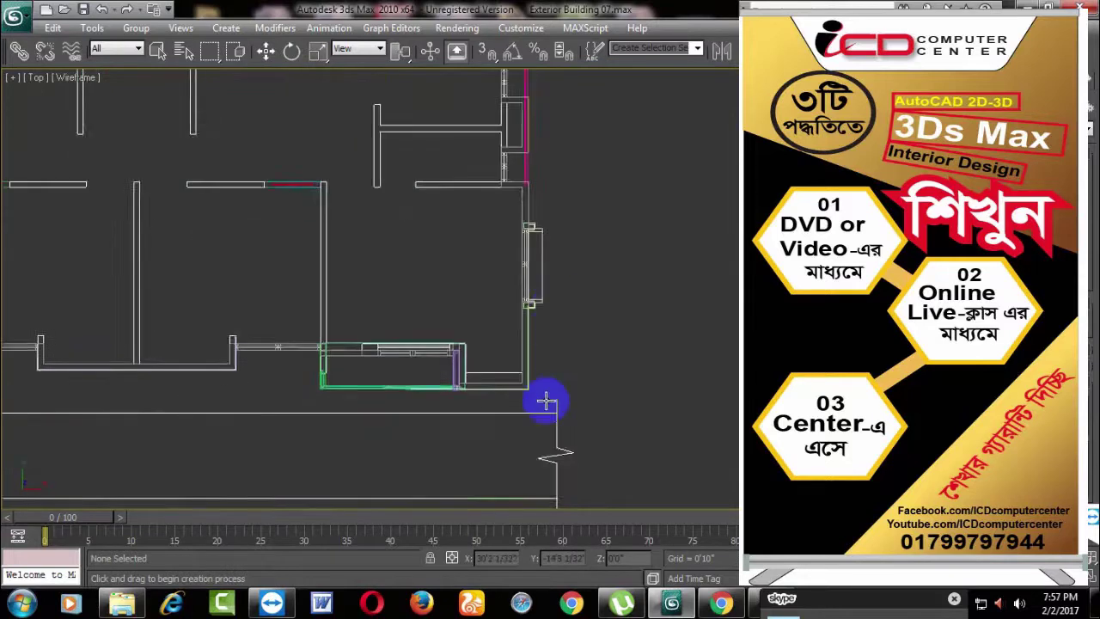
scroll(545, 401, "up", 1)
scroll(582, 461, "up", 1)
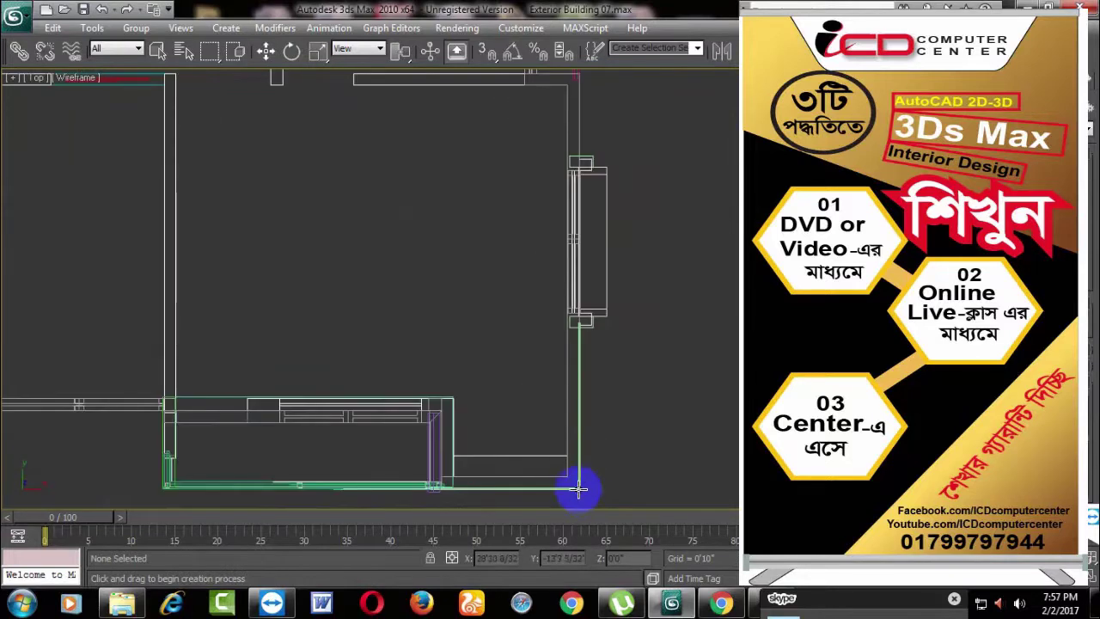
Step: With vertex snap on, trace the outline from the bottom-right corner through the top corners down the left wall
left_click(487, 49)
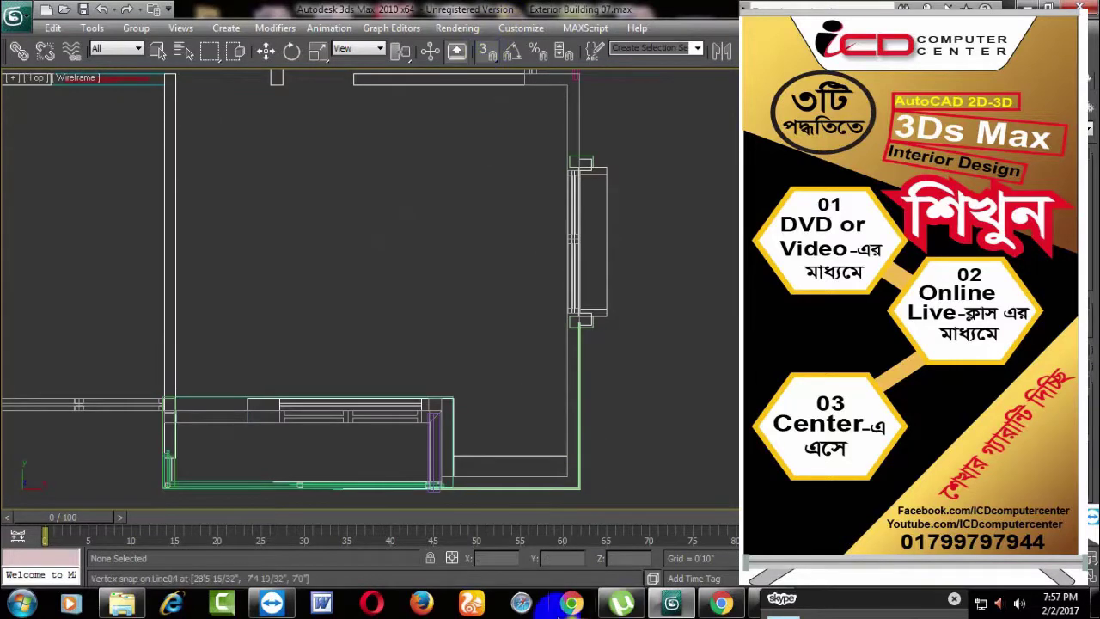
left_click(579, 486)
scroll(602, 292, "down", 2)
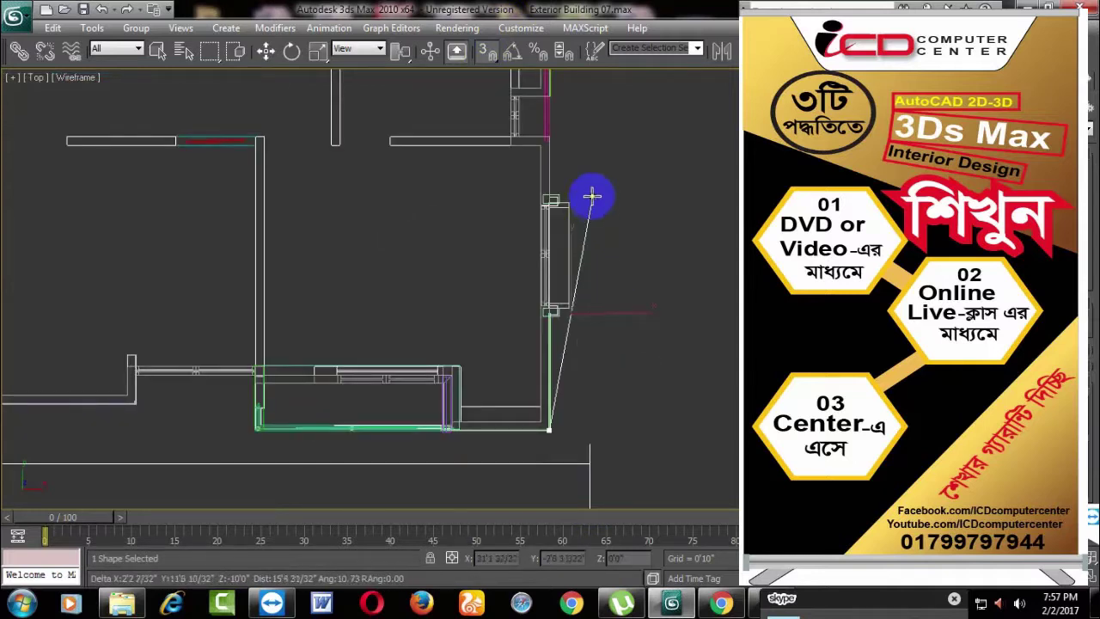
scroll(591, 197, "down", 2)
scroll(573, 177, "down", 2)
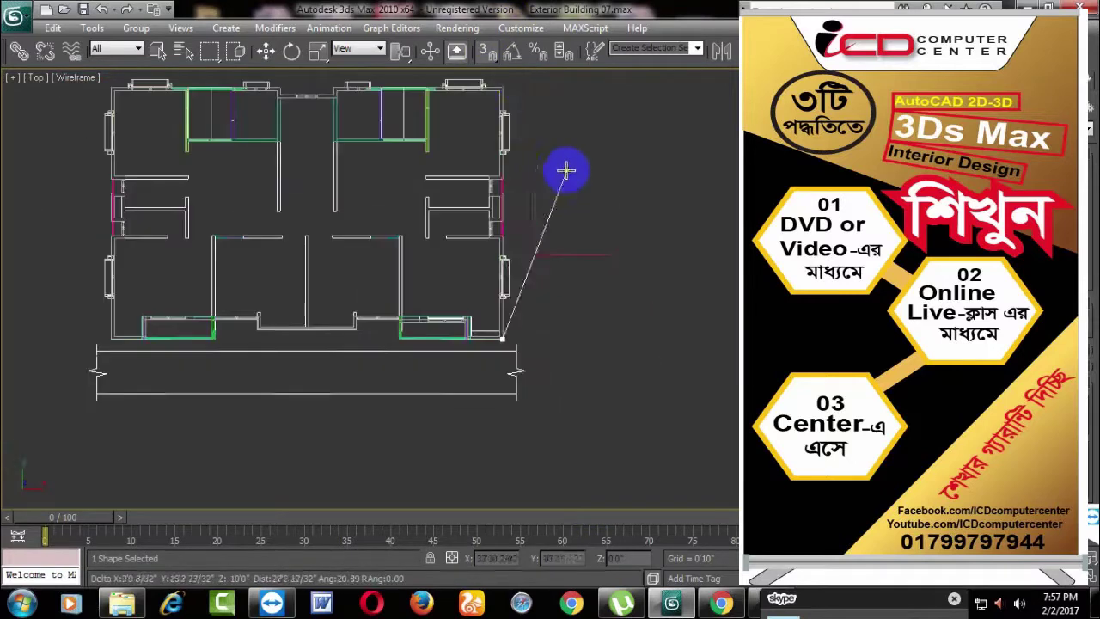
left_click(503, 85)
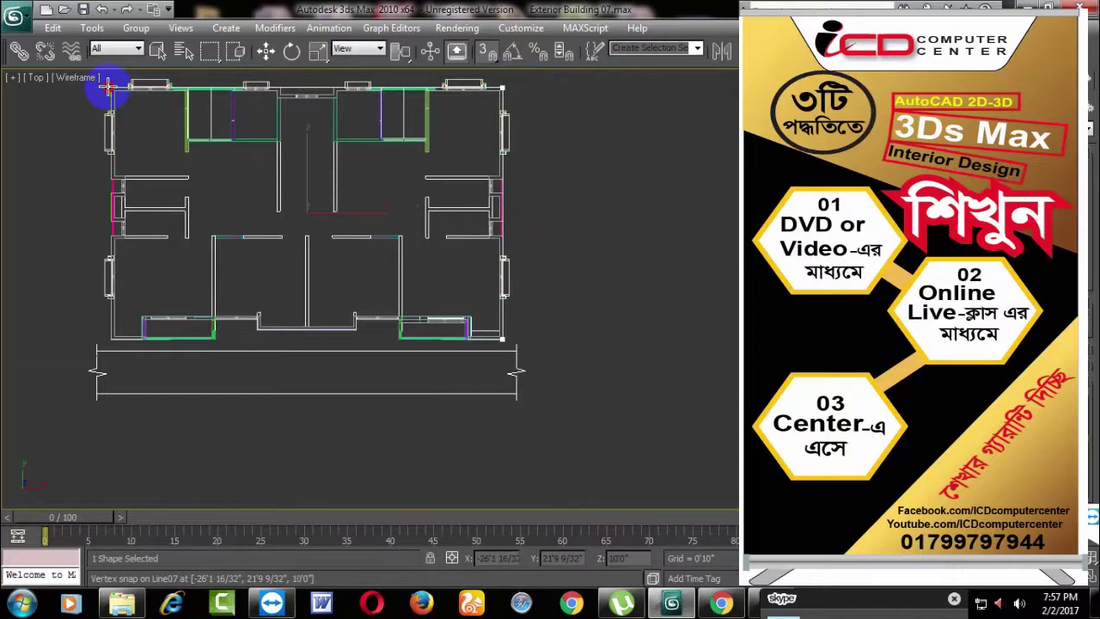
left_click(108, 86)
left_click(110, 337)
right_click(60, 216)
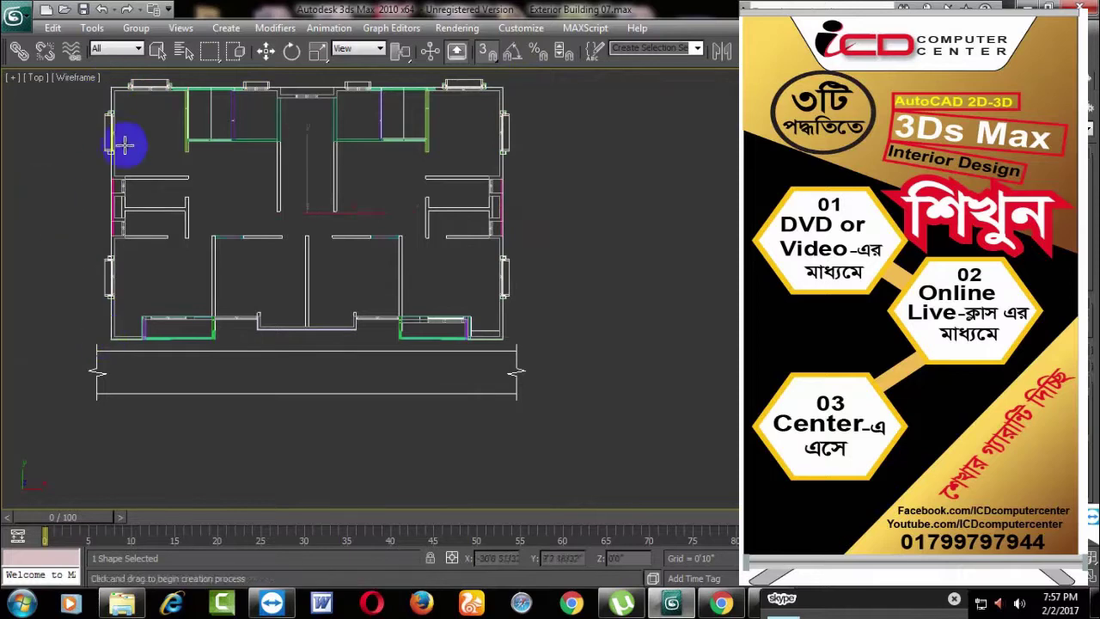
left_click(266, 50)
scroll(609, 236, "up", 1)
scroll(615, 299, "up", 1)
Step: Pan and zoom the Top view to enlarge the plan's upper corridor and top wall
scroll(611, 295, "up", 2)
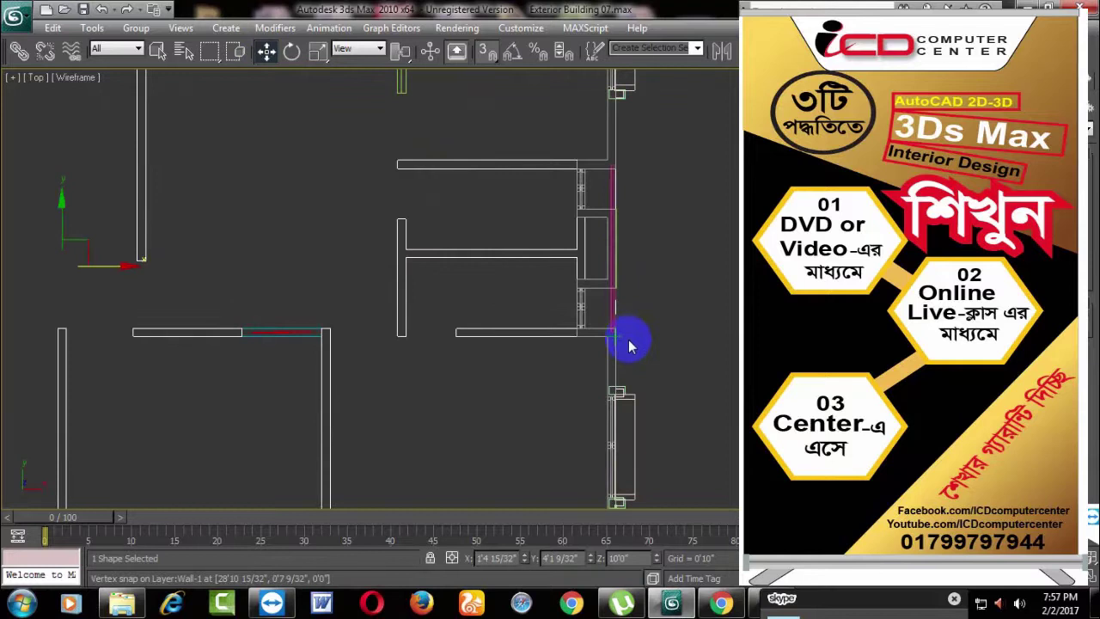
middle_click_drag(544, 184, 735, 387)
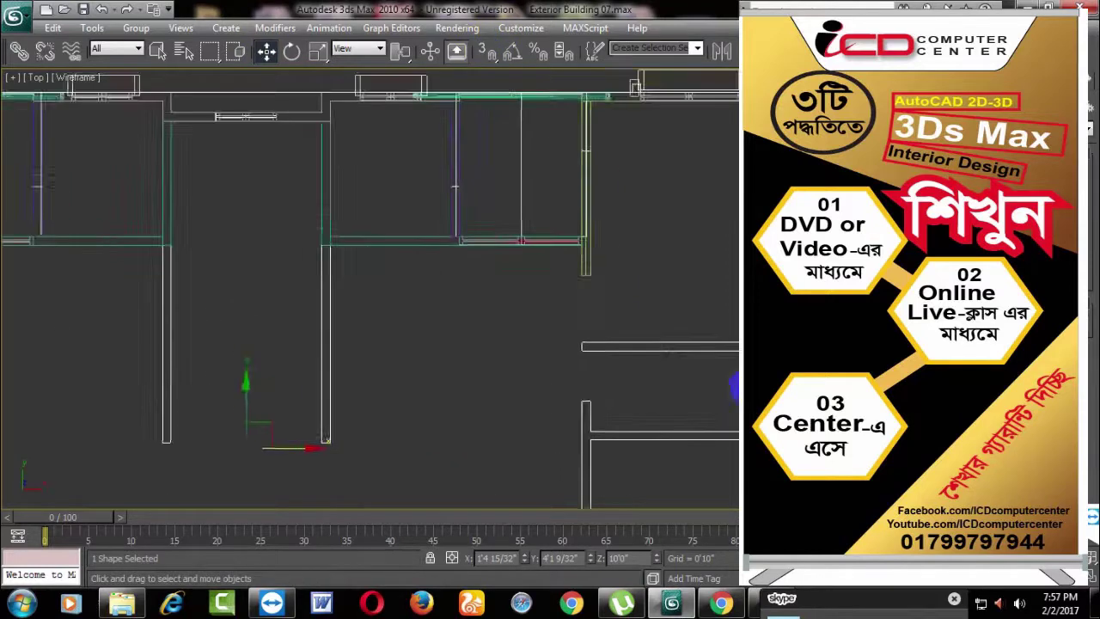
mouse_move(571, 232)
middle_mouse_down()
mouse_move(619, 289)
mouse_move(628, 361)
middle_mouse_up()
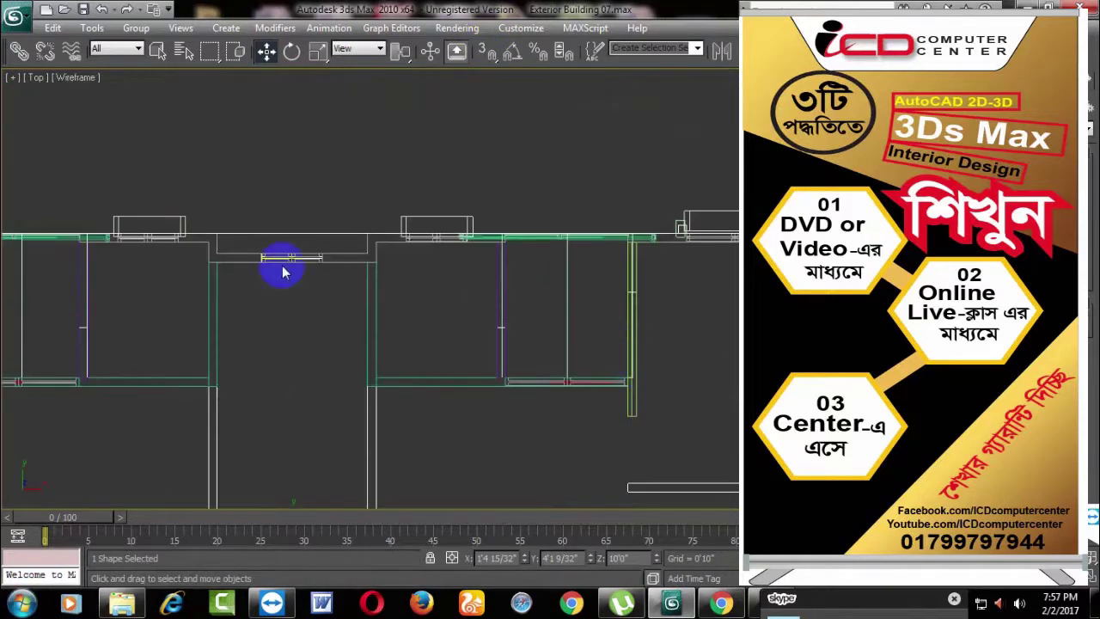
scroll(593, 309, "down", 2)
scroll(538, 334, "up", 1)
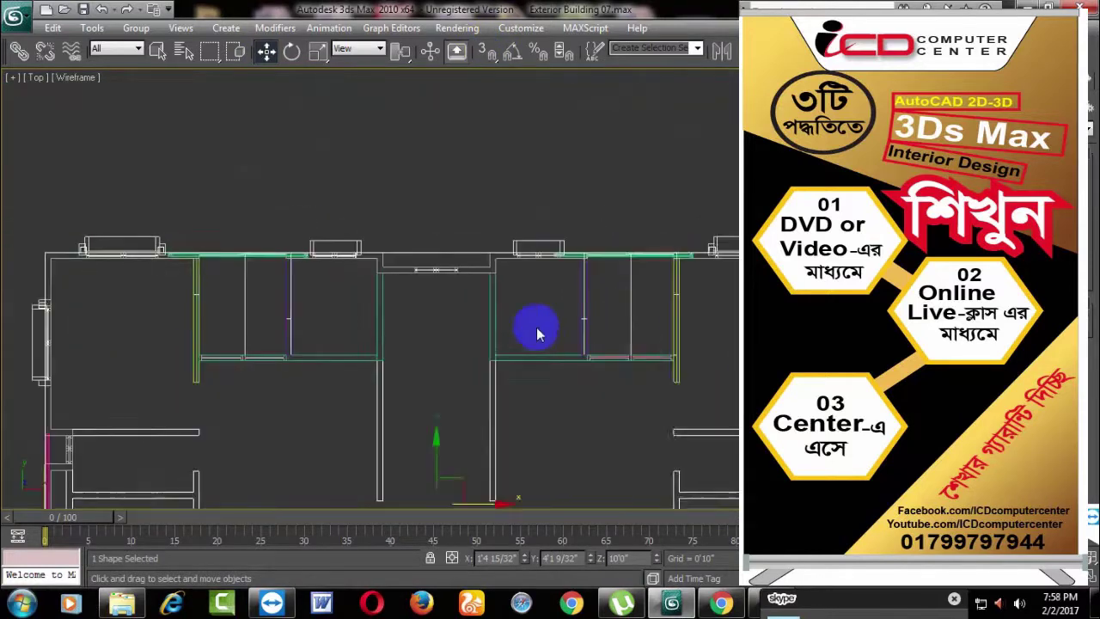
mouse_move(537, 334)
middle_mouse_down()
mouse_move(628, 328)
mouse_move(634, 338)
middle_mouse_up()
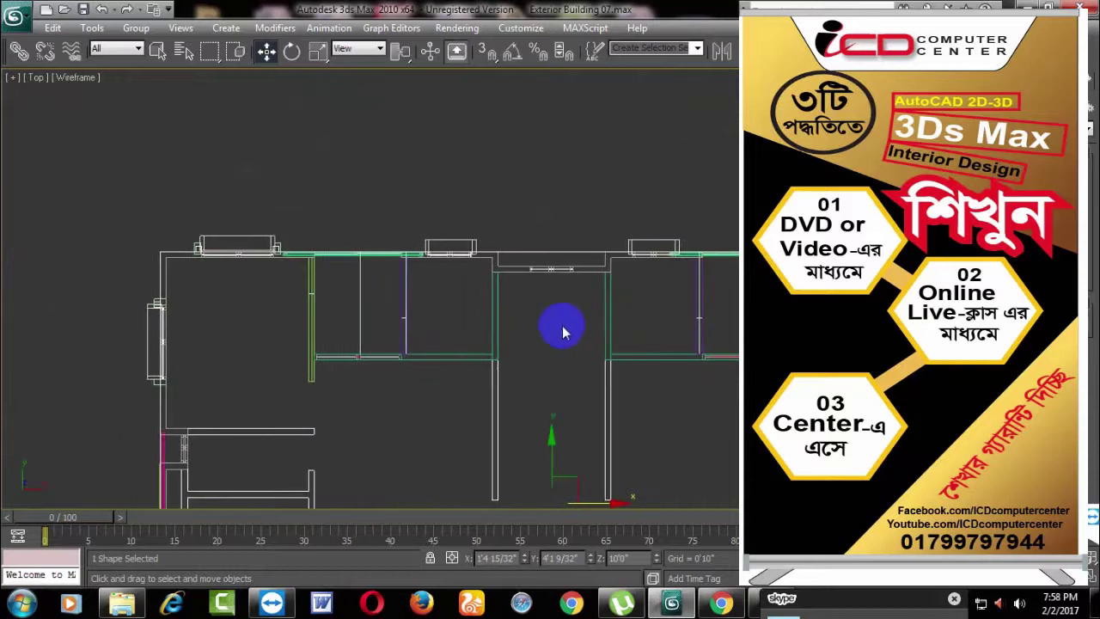
mouse_move(560, 327)
middle_mouse_down()
mouse_move(579, 327)
mouse_move(478, 313)
middle_mouse_up()
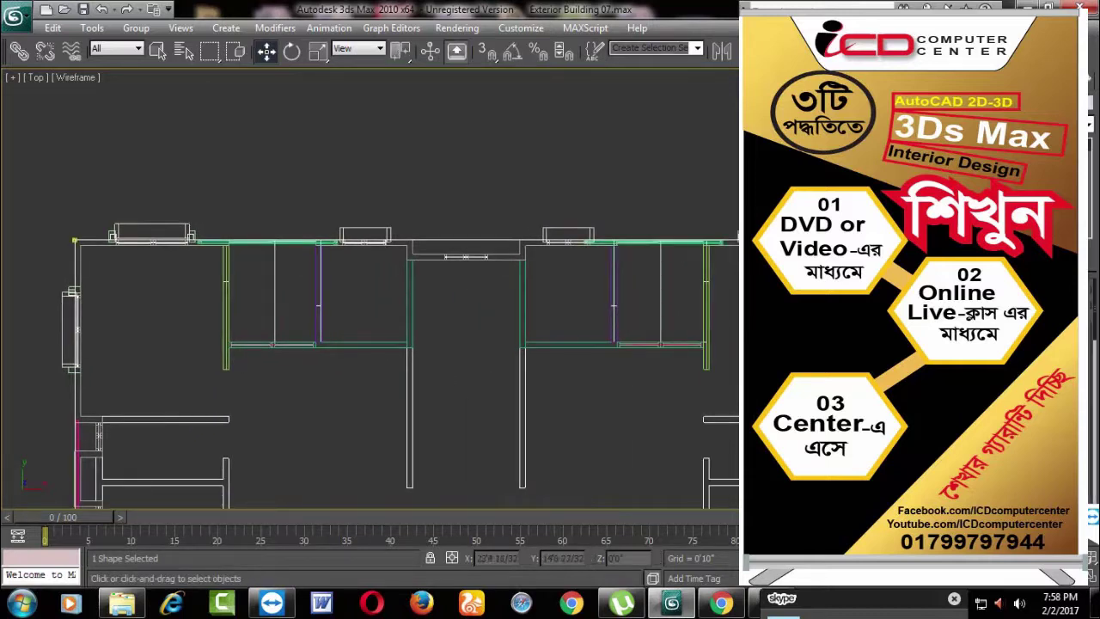
scroll(626, 306, "up", 2)
middle_click_drag(627, 306, 625, 292)
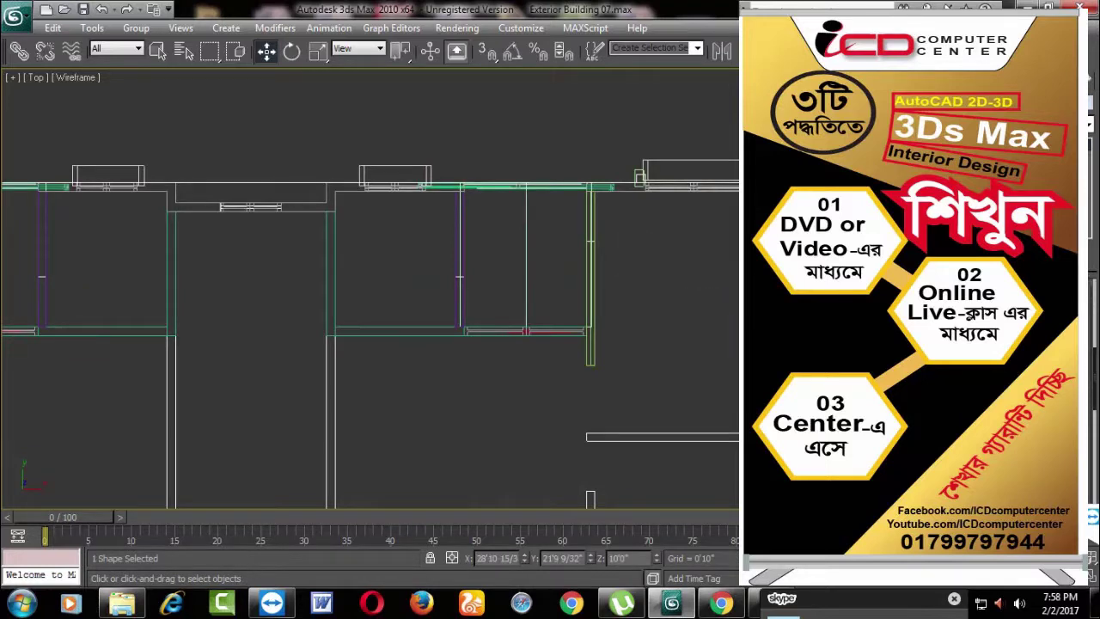
mouse_move(631, 336)
middle_mouse_down()
mouse_move(621, 361)
mouse_move(572, 364)
middle_mouse_up()
scroll(648, 346, "up", 2)
Step: Follow the top wall to the right and place a two-vertex line along it
scroll(650, 391, "up", 2)
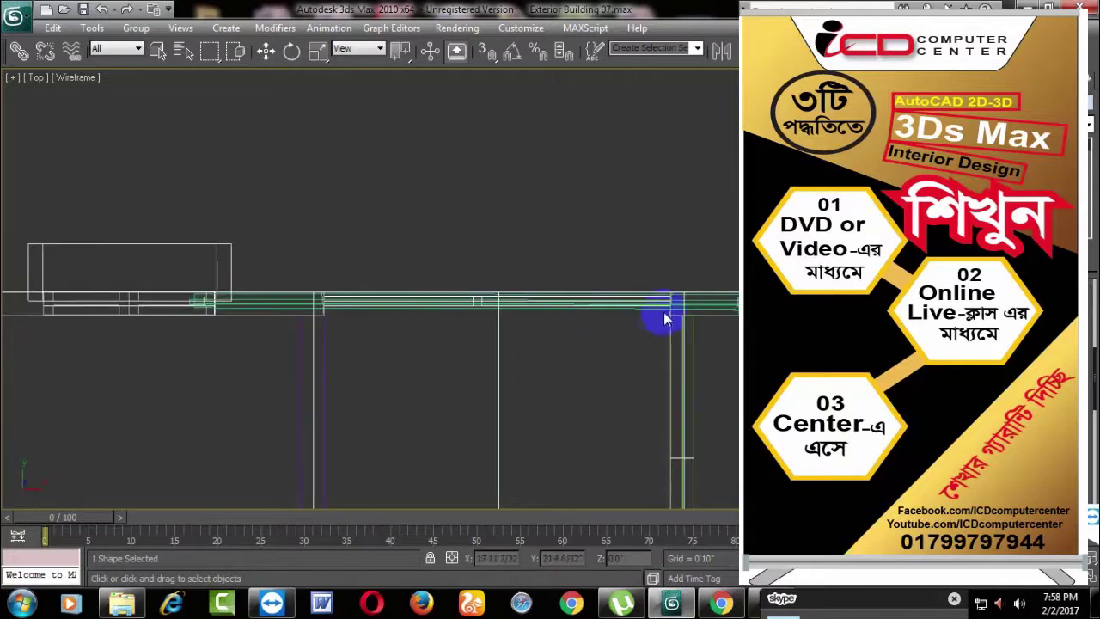
middle_click_drag(445, 339, 679, 298)
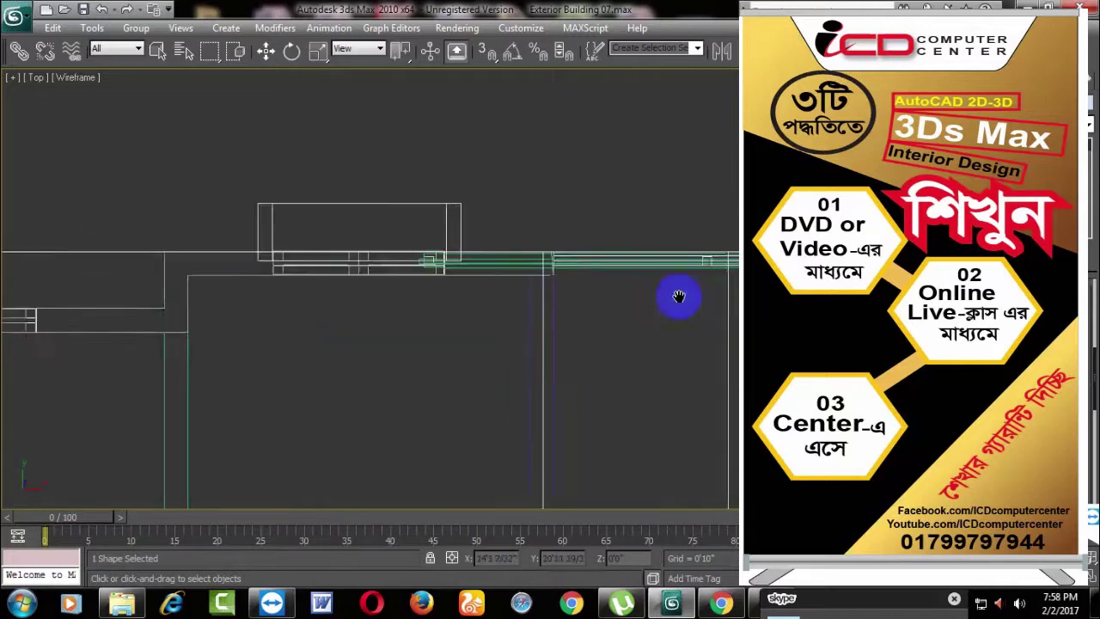
scroll(679, 298, "down", 2)
middle_click_drag(585, 318, 609, 286)
scroll(536, 238, "up", 1)
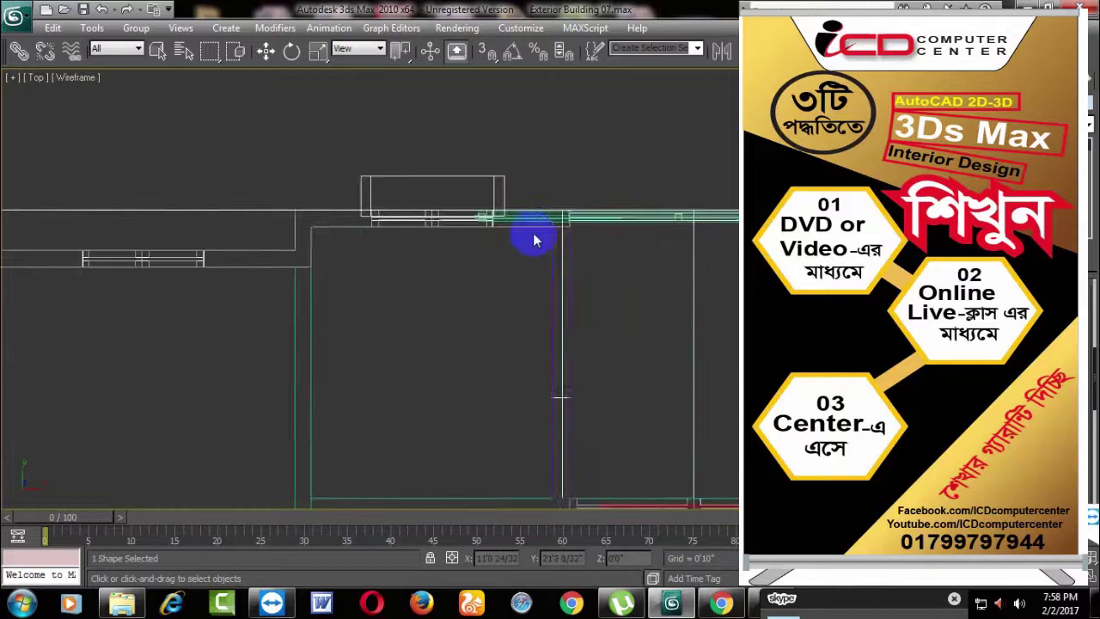
scroll(550, 254, "up", 1)
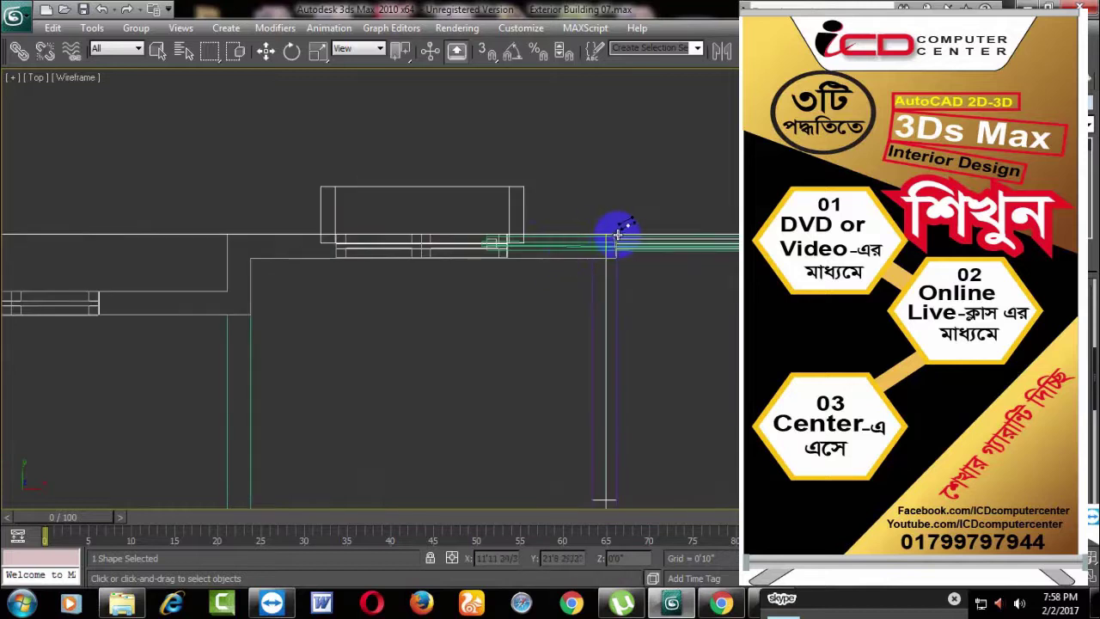
scroll(636, 284, "down", 1)
middle_click_drag(497, 286, 656, 278)
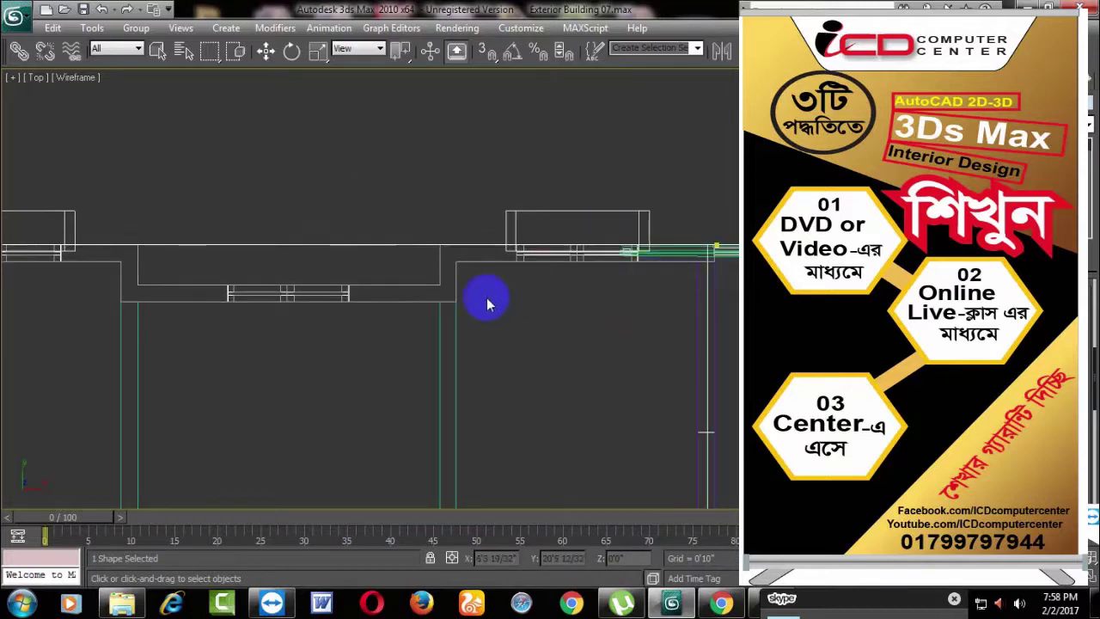
middle_click_drag(483, 300, 649, 274)
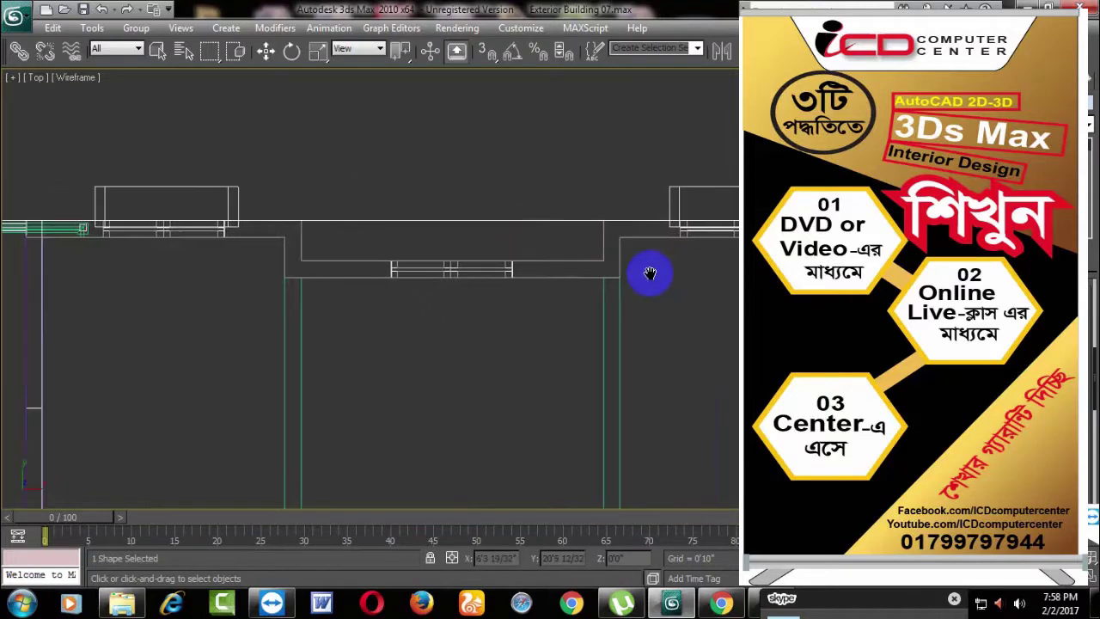
left_click(605, 220)
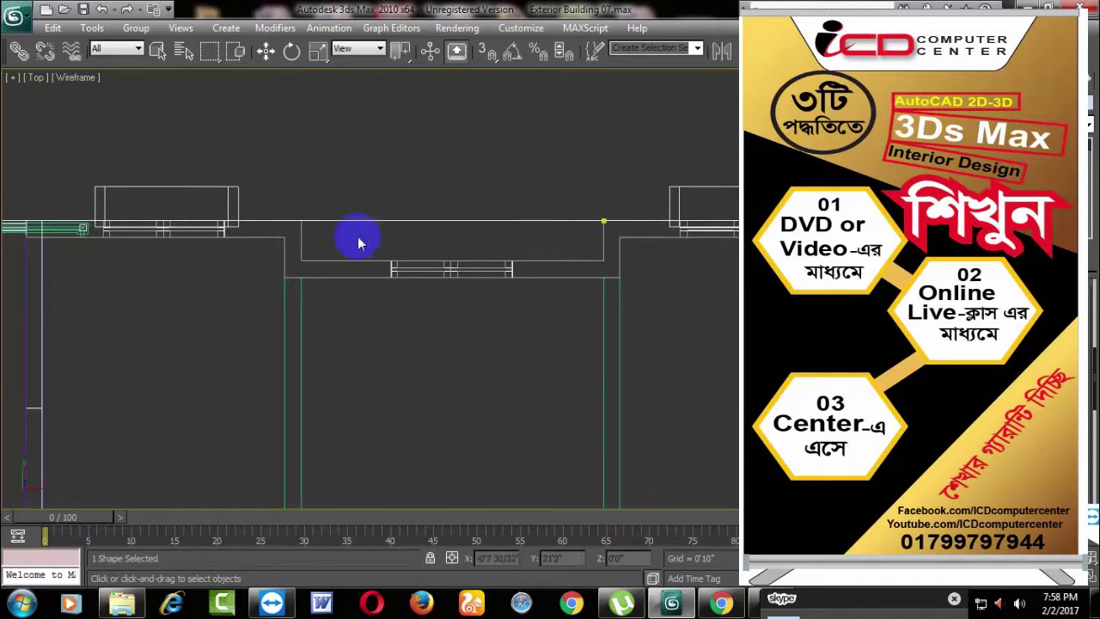
left_click(302, 220)
Step: Pan along the green beam to the plan's top-left corner and down the left wall
middle_click_drag(319, 300, 692, 315)
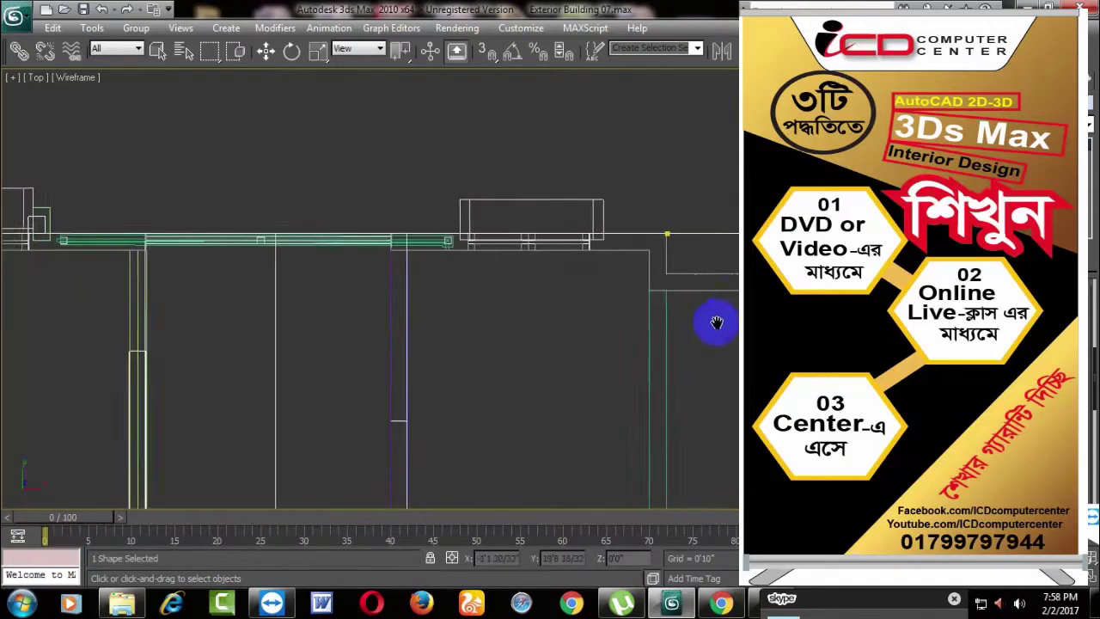
middle_click_drag(473, 328, 494, 274)
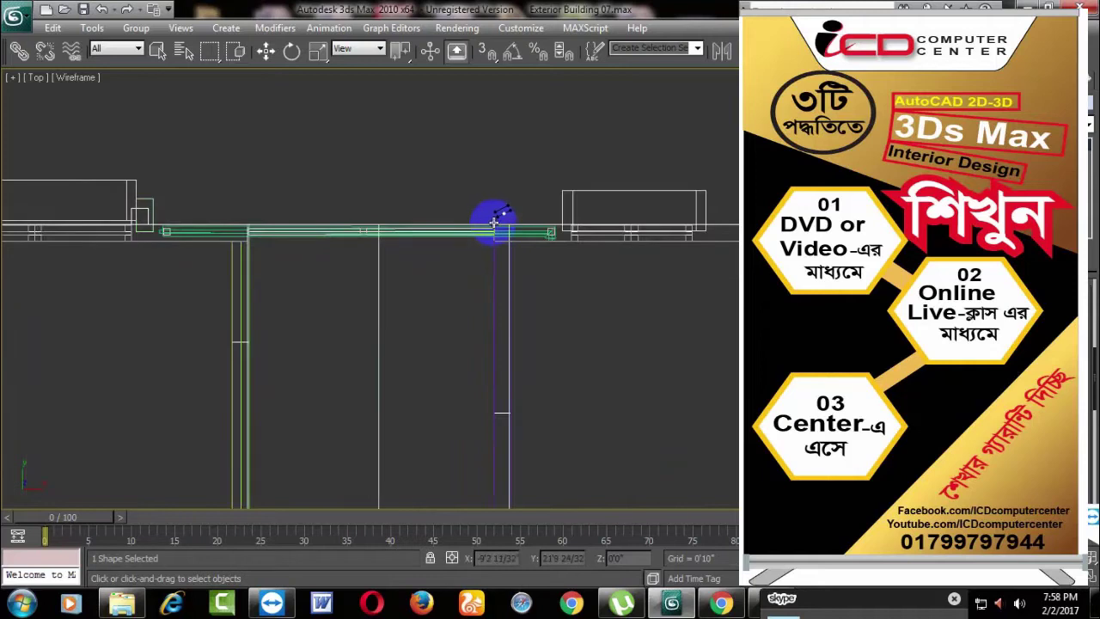
mouse_move(152, 389)
middle_mouse_down()
mouse_move(447, 386)
mouse_move(545, 373)
mouse_move(572, 395)
middle_mouse_up()
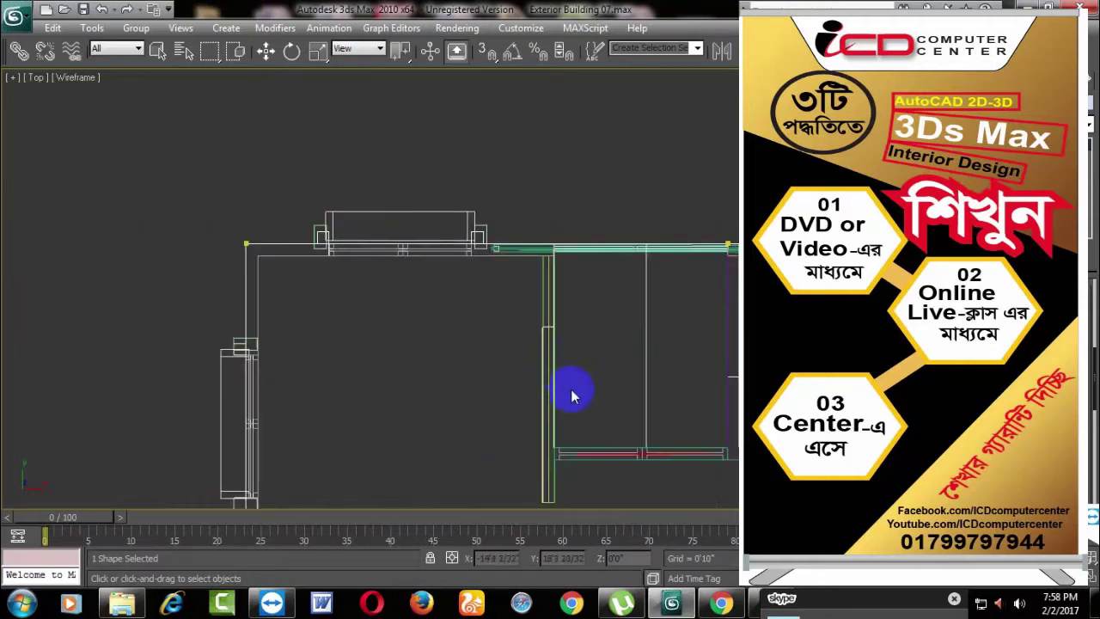
scroll(594, 349, "up", 2)
scroll(594, 351, "up", 2)
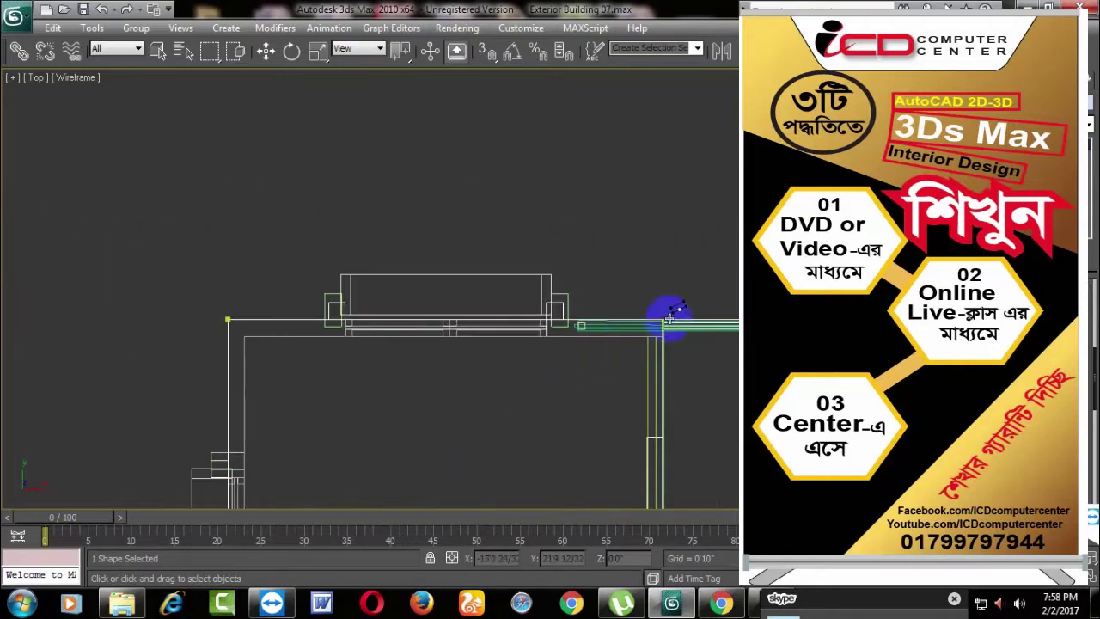
mouse_move(663, 318)
middle_mouse_down()
mouse_move(531, 352)
mouse_move(590, 388)
mouse_move(518, 261)
middle_mouse_up()
middle_click_drag(447, 409, 444, 336)
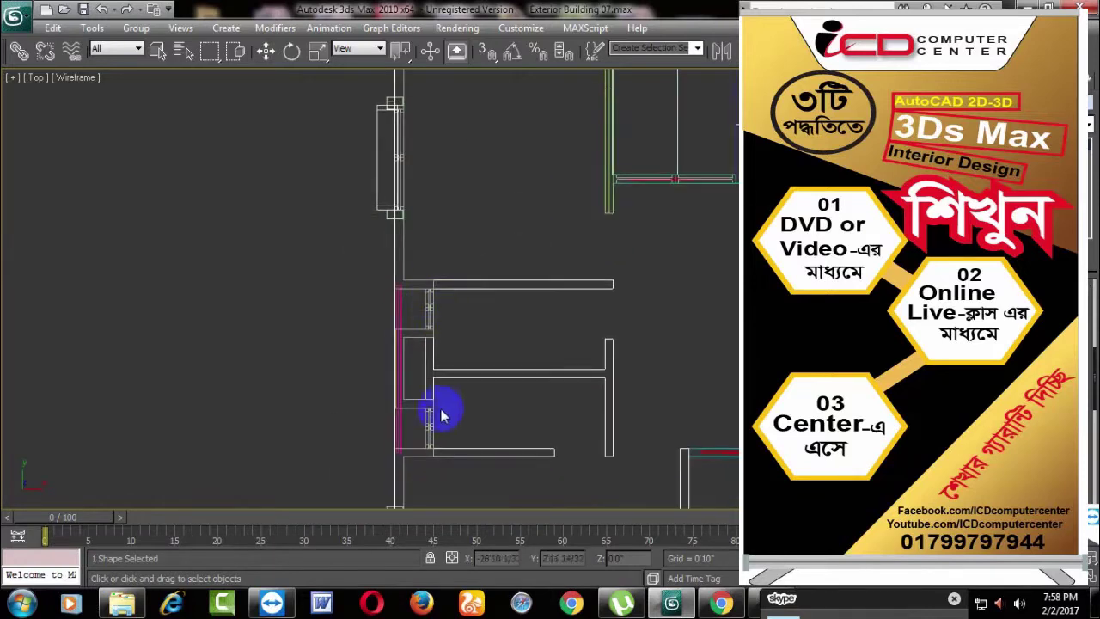
middle_click_drag(445, 413, 425, 278)
scroll(399, 172, "up", 2)
Step: Zoom in on the magenta left wall and its window, then deselect the interior wall line
middle_click_drag(401, 204, 530, 204)
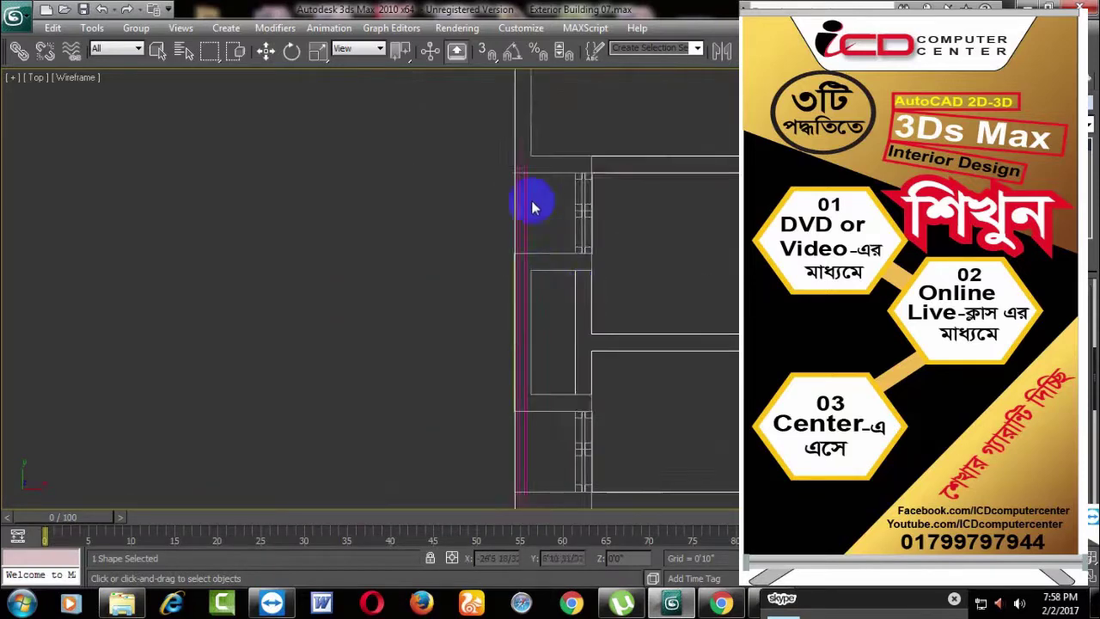
scroll(531, 203, "up", 1)
mouse_move(516, 140)
middle_mouse_down()
mouse_move(512, 301)
mouse_move(572, 373)
middle_mouse_up()
scroll(572, 373, "down", 2)
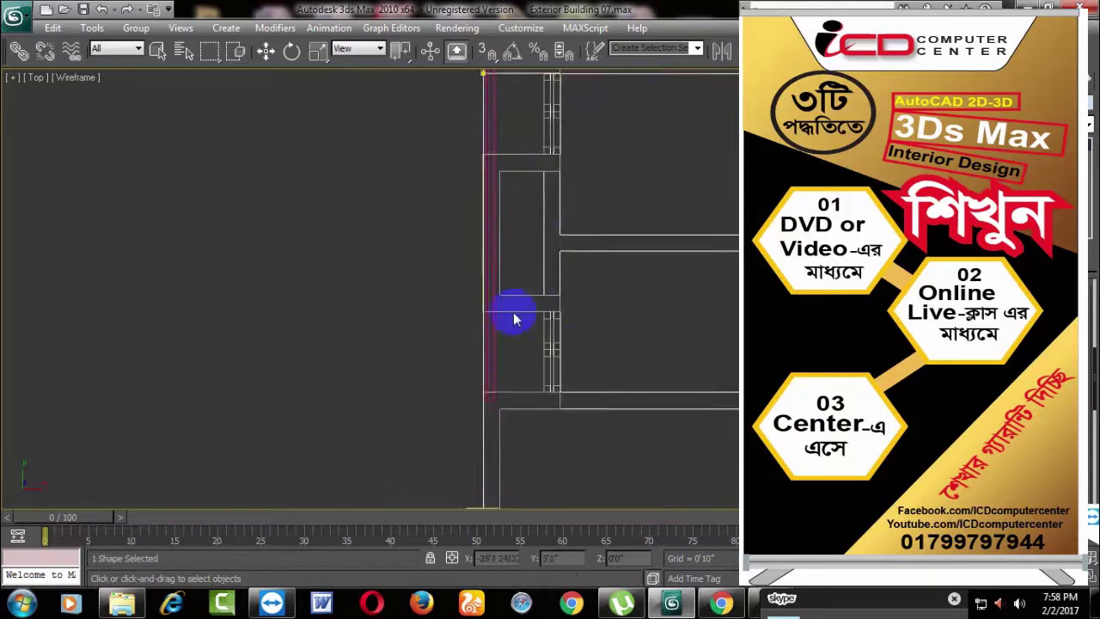
middle_click_drag(508, 312, 464, 330)
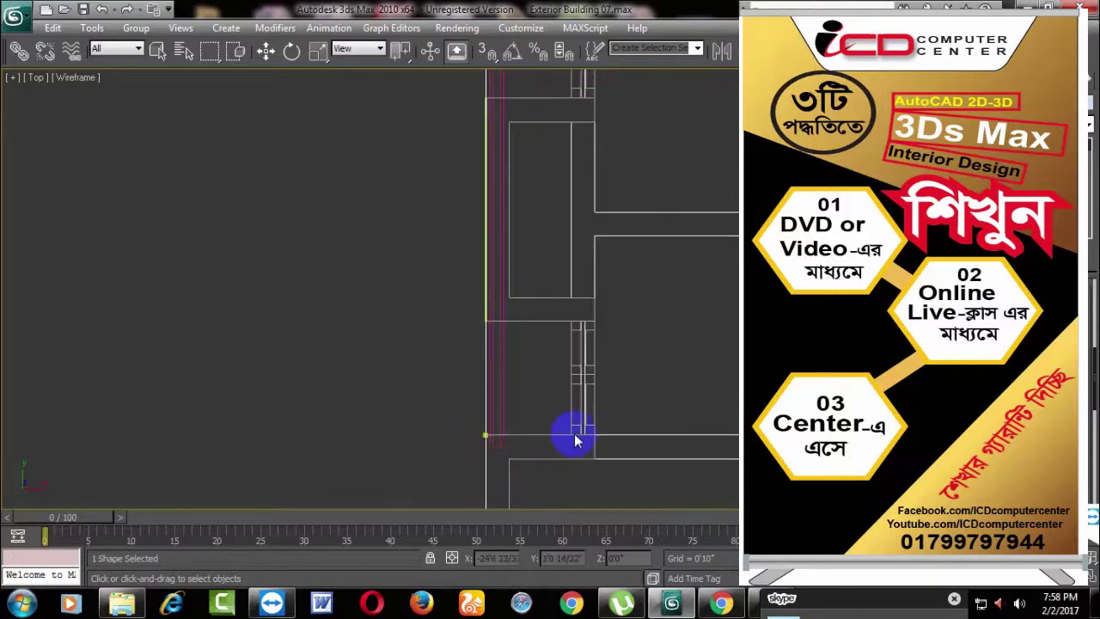
middle_click_drag(573, 438, 570, 221)
scroll(563, 283, "down", 1)
mouse_move(555, 352)
middle_mouse_down()
mouse_move(615, 284)
mouse_move(583, 450)
middle_mouse_up()
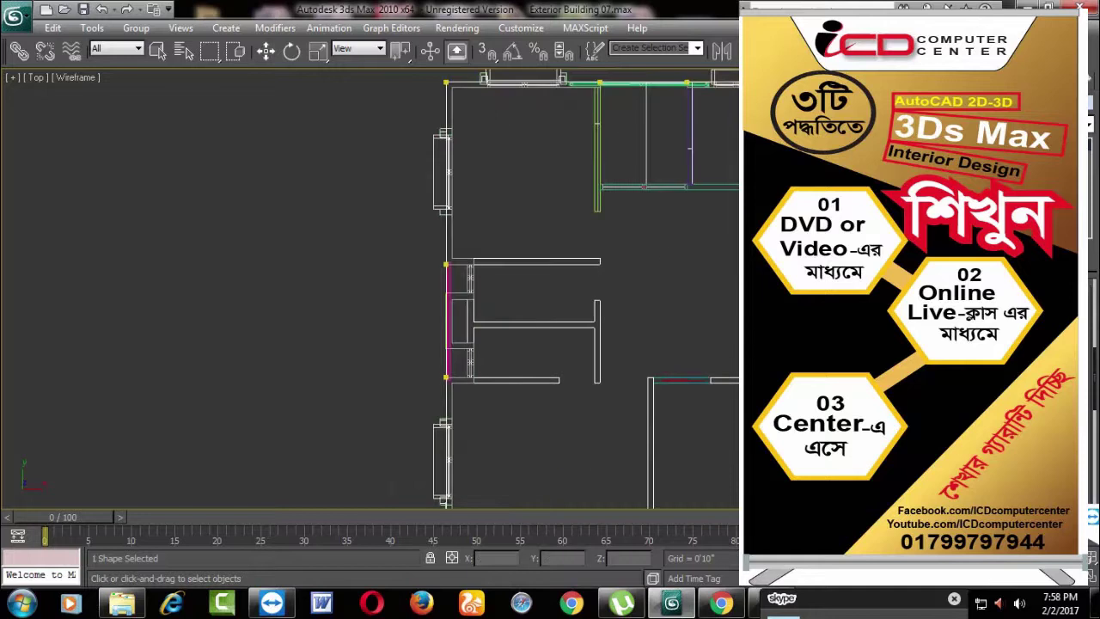
left_click(703, 199)
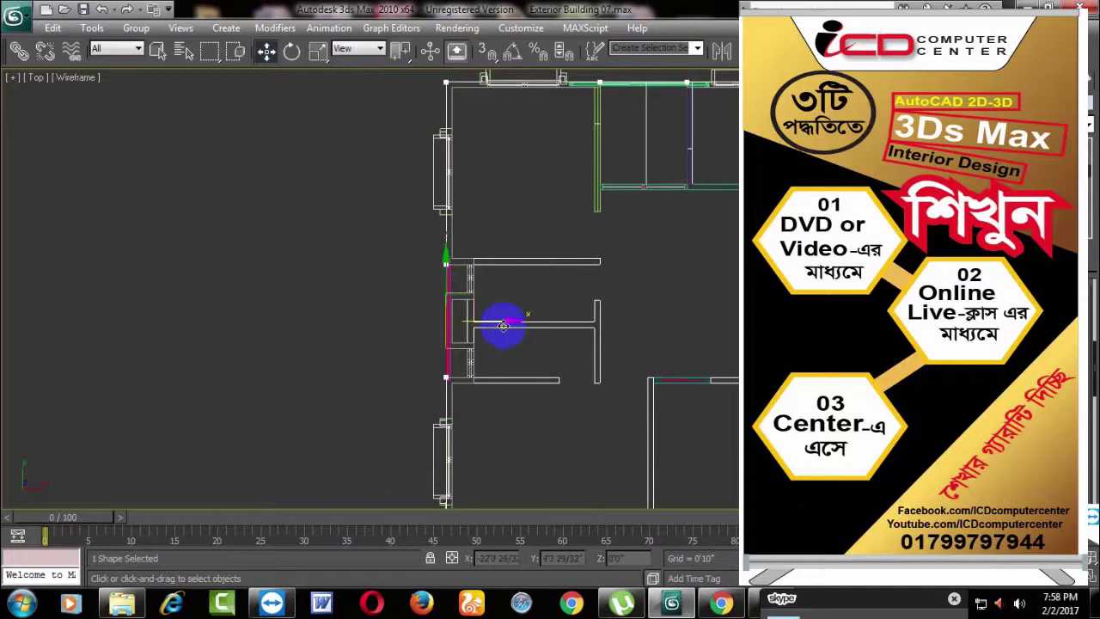
Step: Slide the outline's right-end vertex left along the top wall of the plan
mouse_move(696, 205)
middle_mouse_down()
mouse_move(656, 282)
mouse_move(405, 327)
middle_mouse_up()
scroll(398, 312, "up", 2)
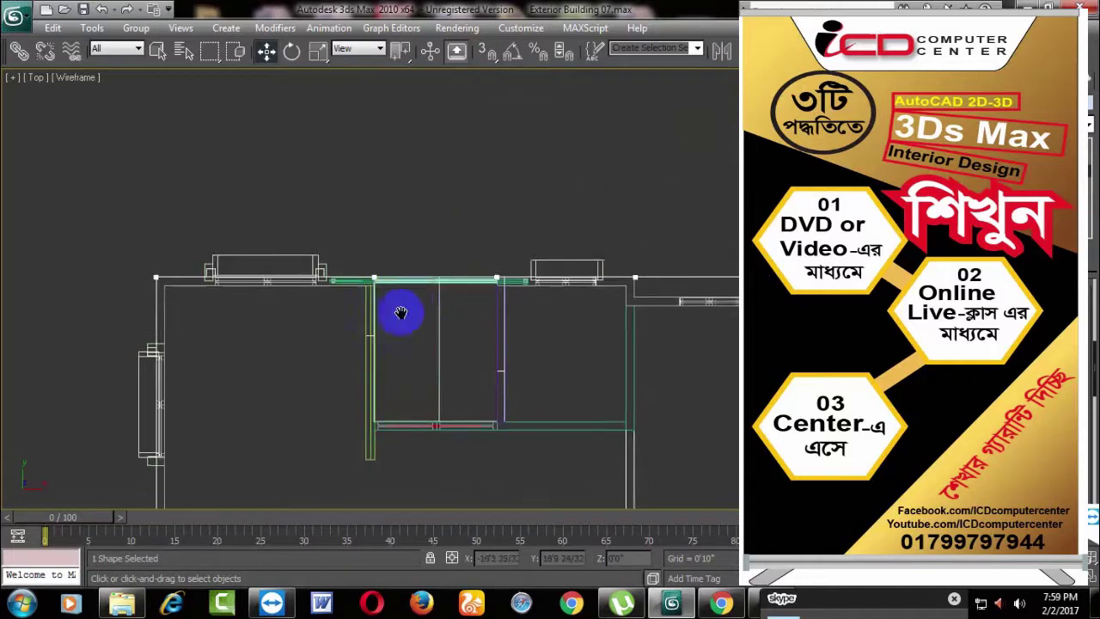
scroll(361, 296, "up", 1)
scroll(447, 310, "up", 2)
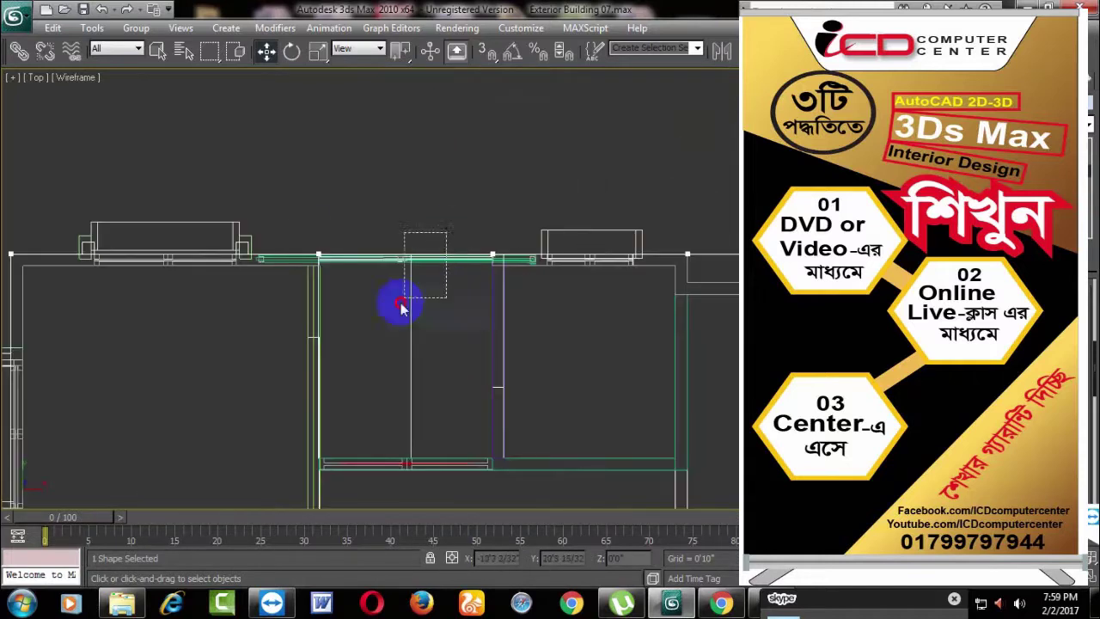
middle_click_drag(543, 329, 417, 327)
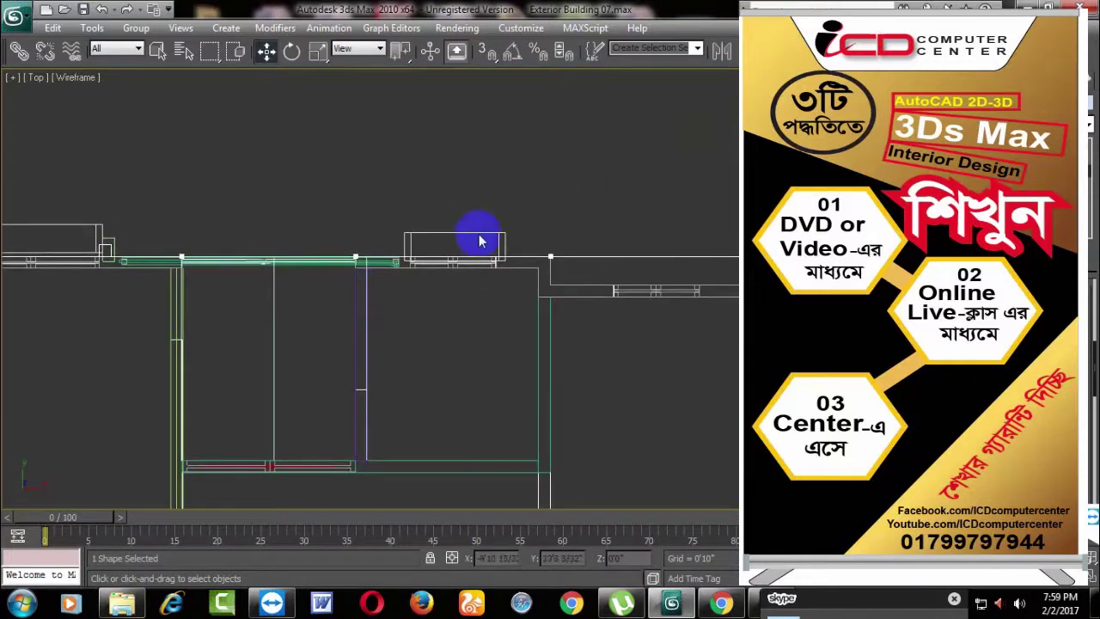
mouse_move(590, 300)
middle_mouse_down()
mouse_move(495, 295)
mouse_move(537, 308)
middle_mouse_up()
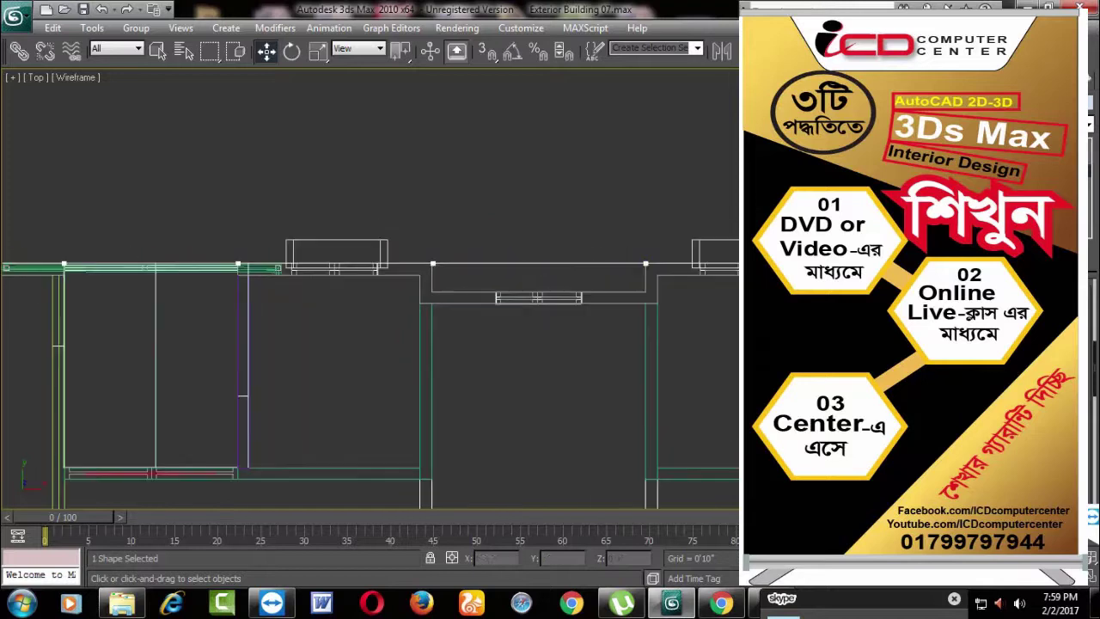
left_click(645, 265)
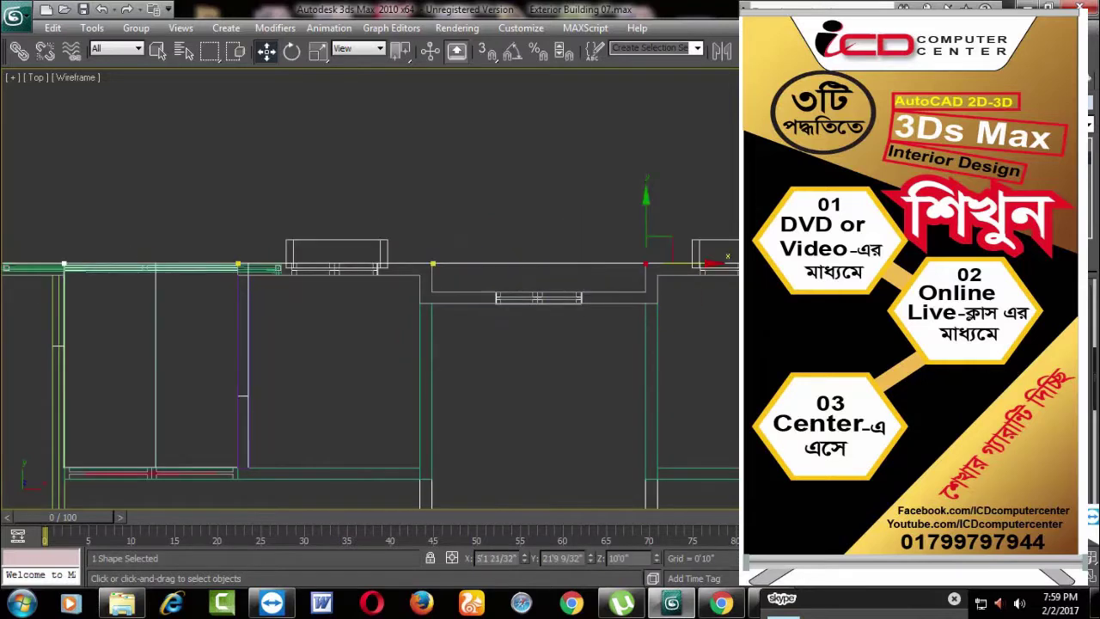
scroll(602, 357, "up", 2)
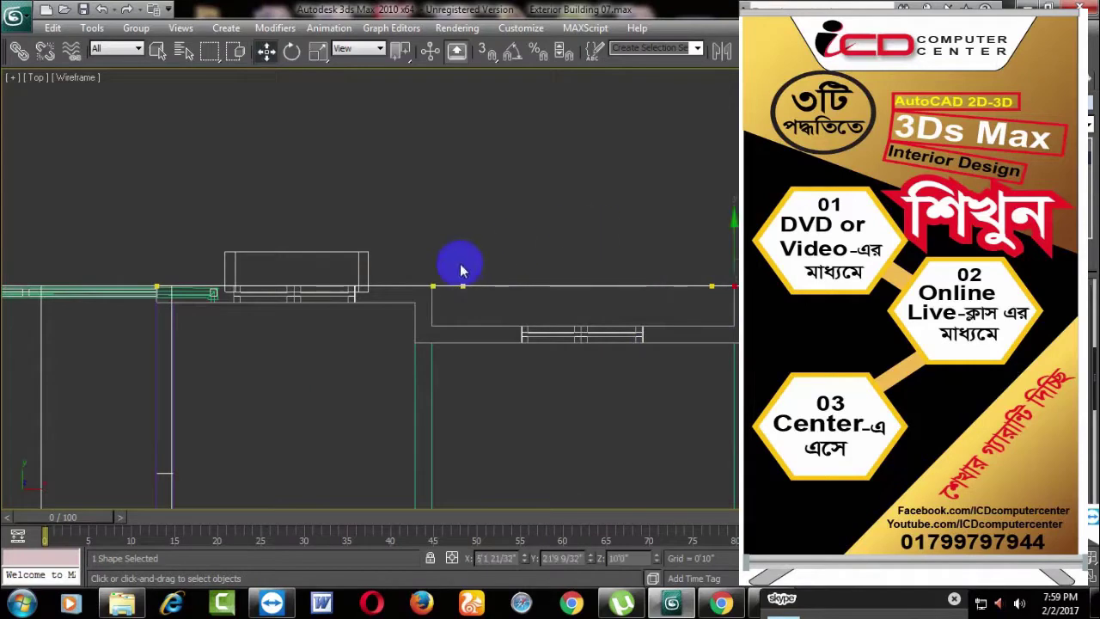
left_click_drag(457, 262, 721, 321)
Step: Drop the vertex to the recessed wall line and align the lower vertex into a vertical step
scroll(688, 314, "up", 1)
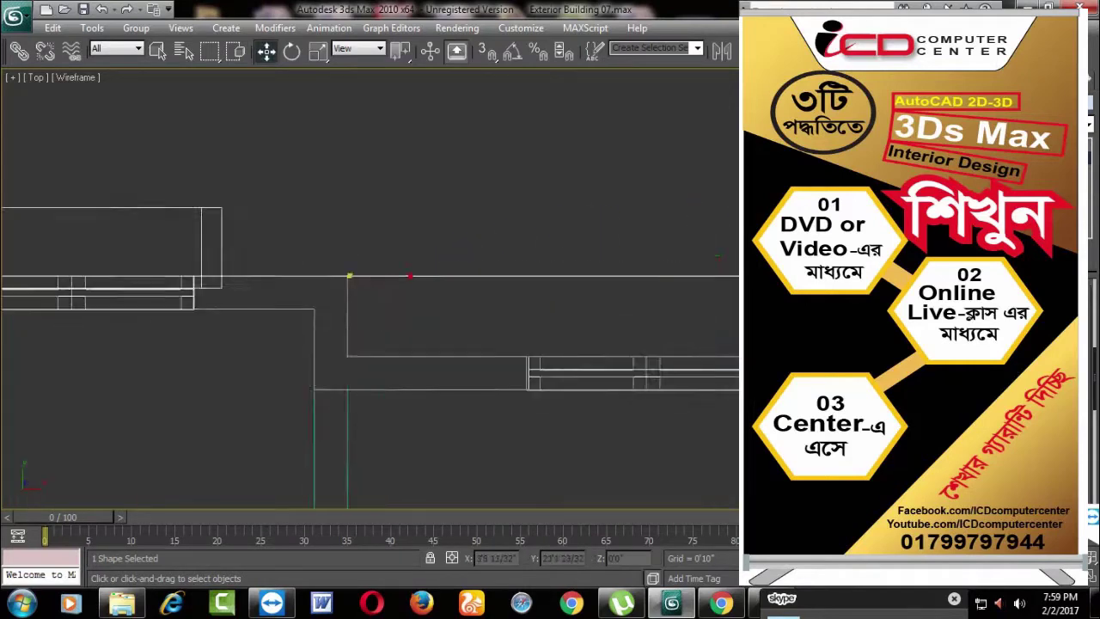
scroll(727, 263, "up", 1)
scroll(727, 263, "up", 1)
left_click_drag(285, 267, 286, 347)
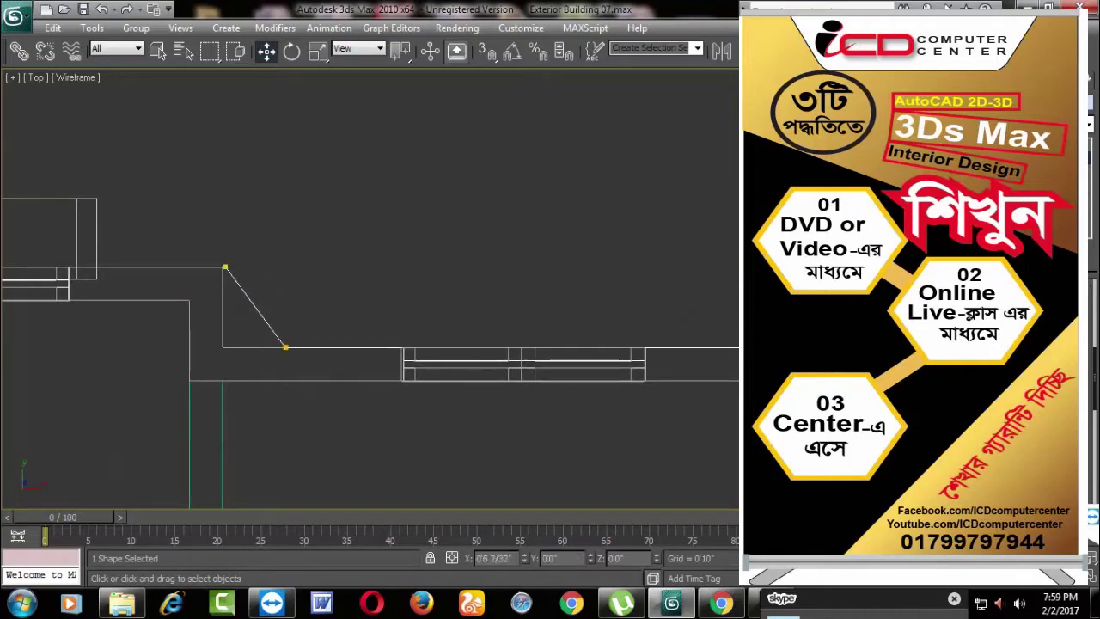
left_click(285, 347)
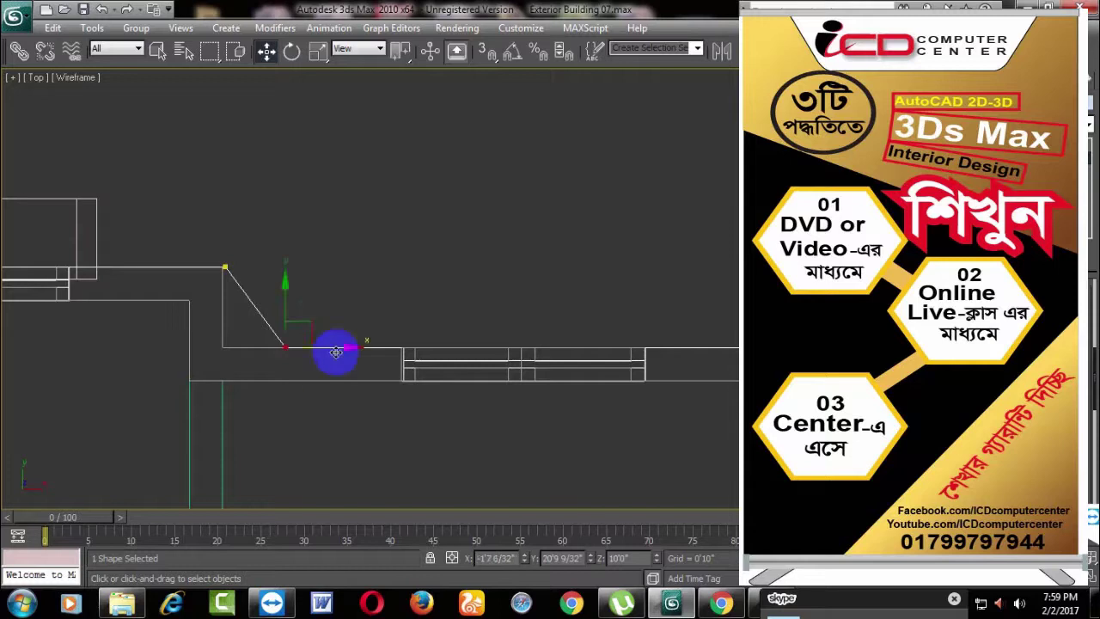
left_click_drag(334, 351, 271, 351)
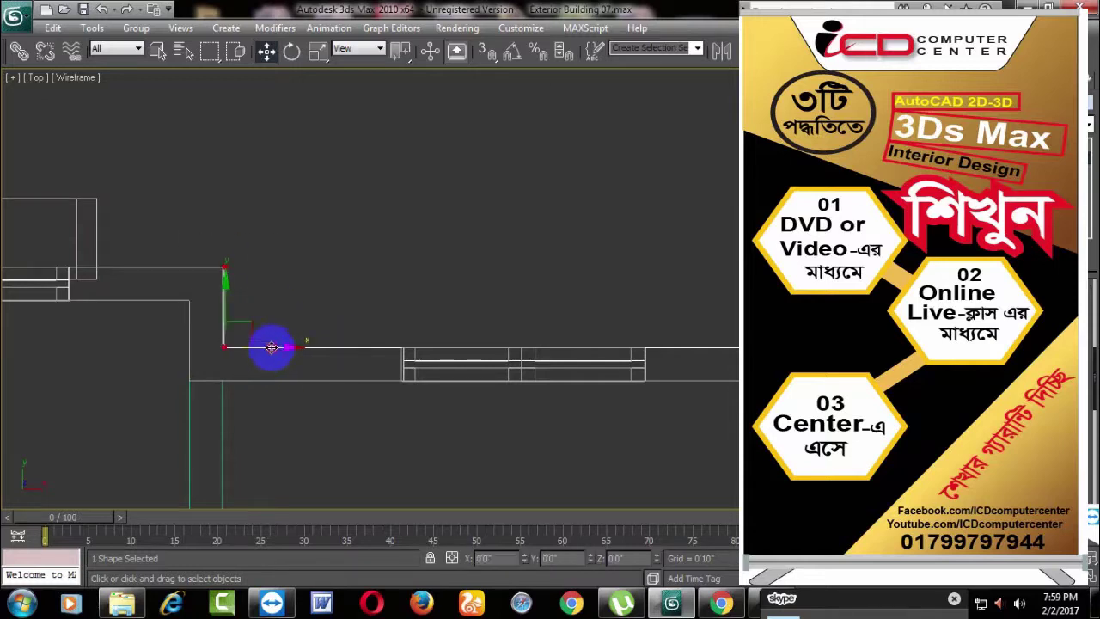
left_click_drag(712, 249, 756, 379)
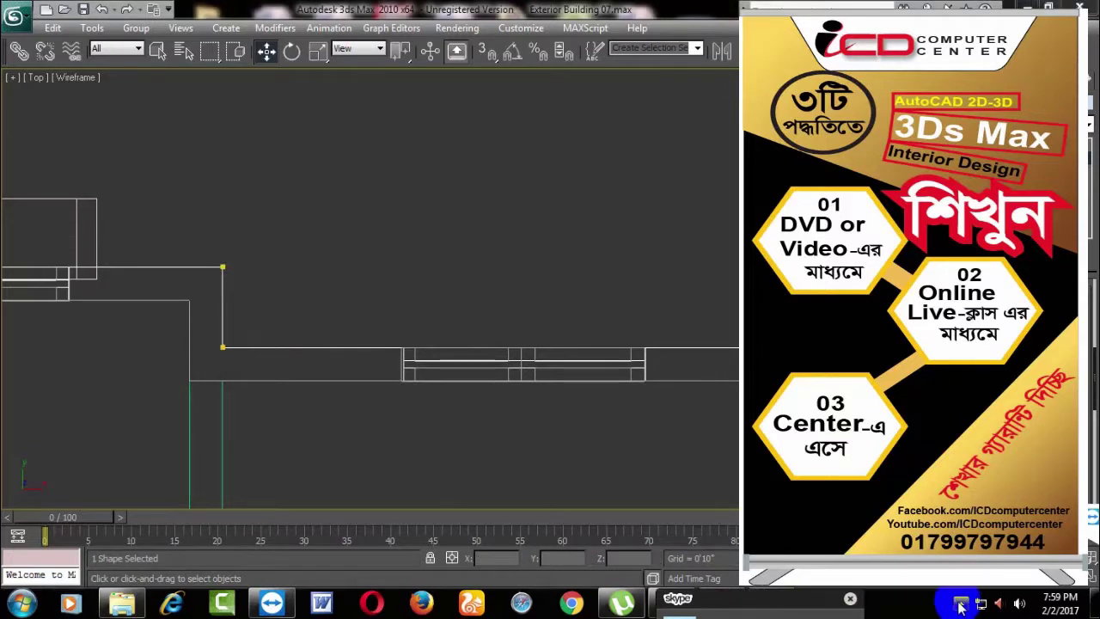
scroll(471, 288, "down", 2)
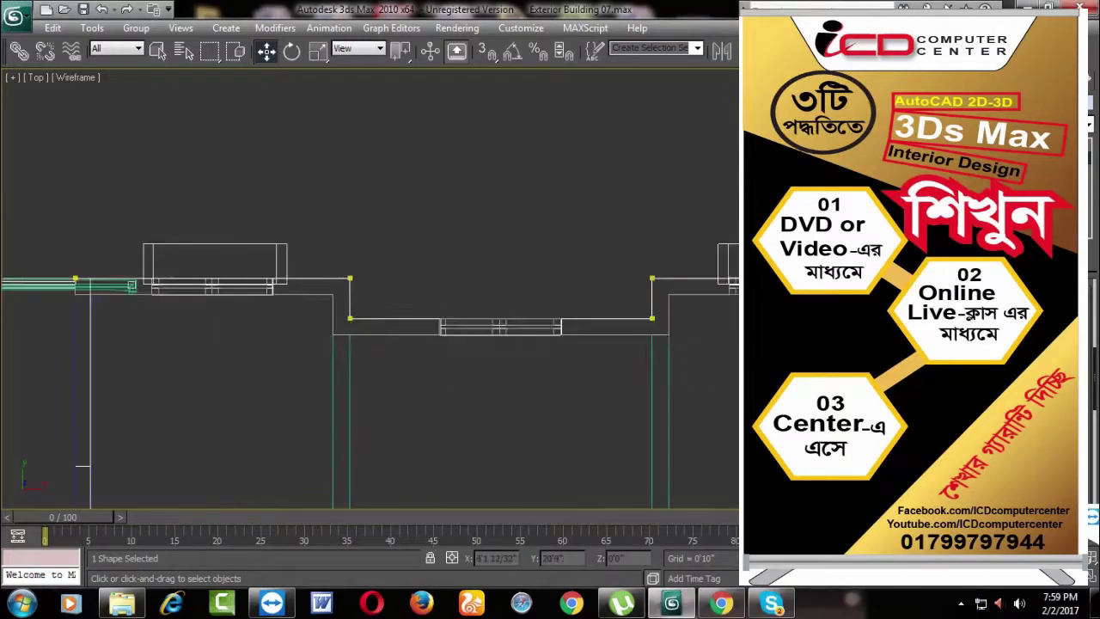
mouse_move(422, 326)
middle_mouse_down()
mouse_move(681, 334)
mouse_move(602, 294)
middle_mouse_up()
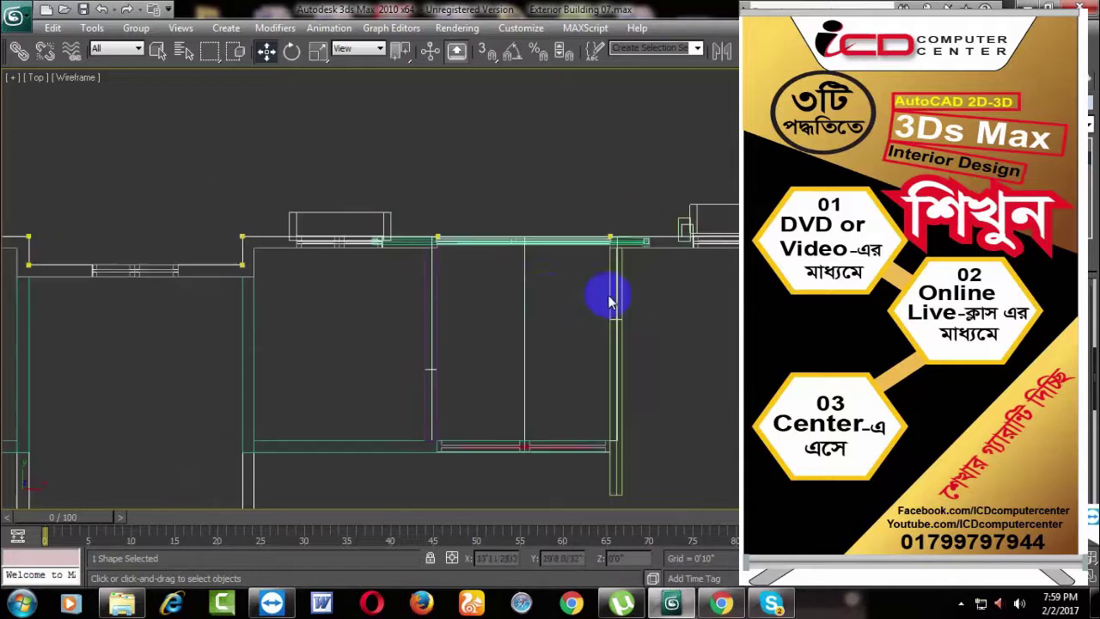
left_click(551, 270)
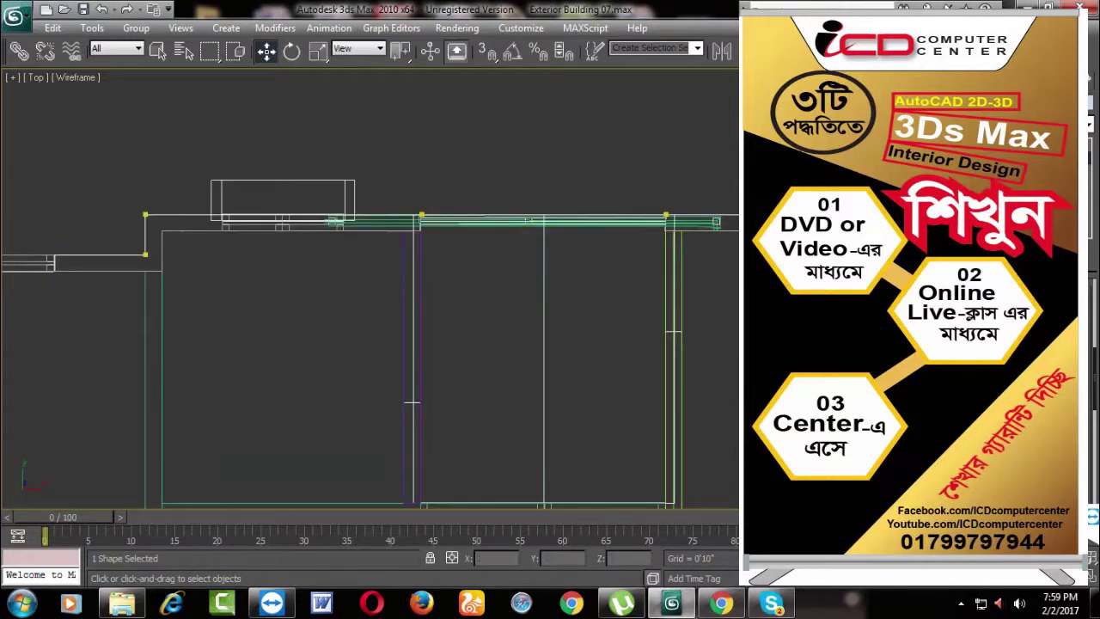
middle_click_drag(642, 284, 533, 275)
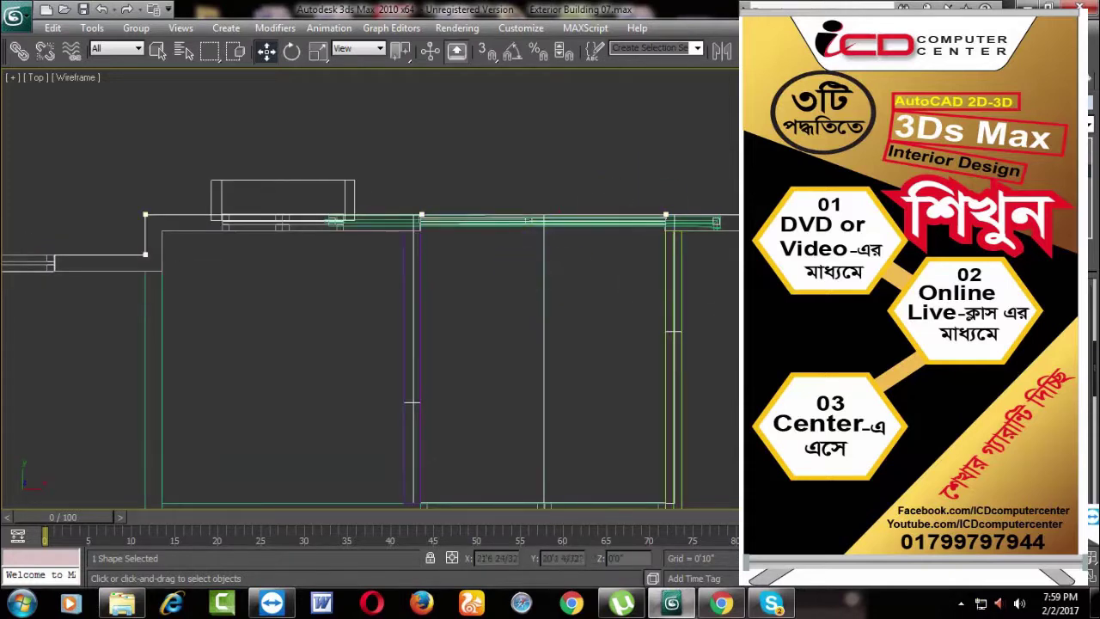
scroll(533, 275, "down", 2)
middle_click_drag(596, 300, 613, 258)
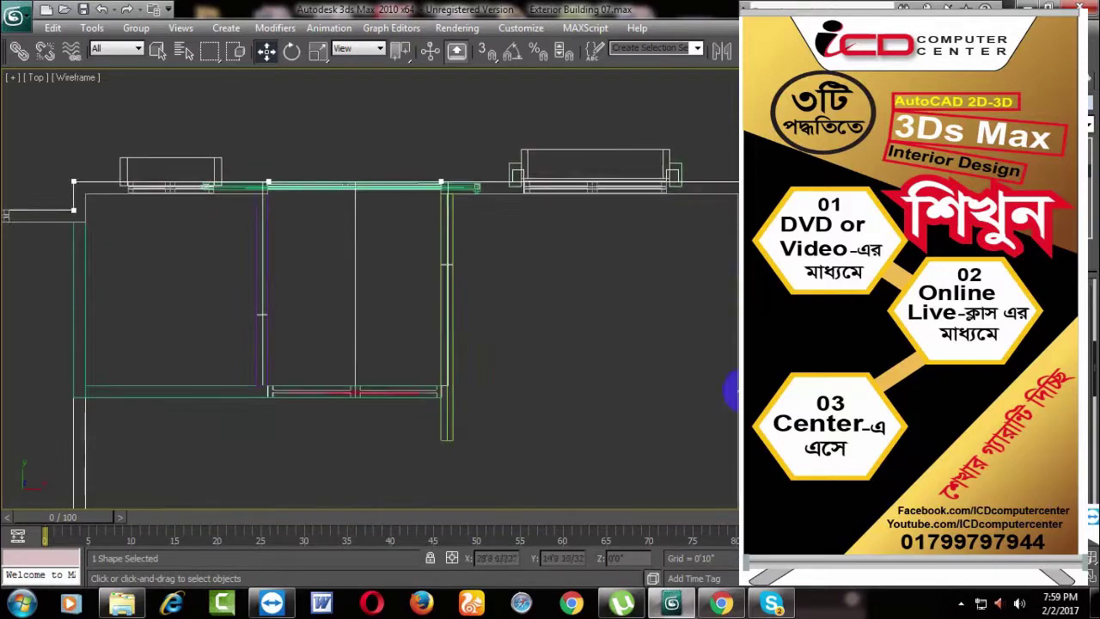
mouse_move(731, 447)
middle_mouse_down()
mouse_move(669, 299)
mouse_move(679, 351)
mouse_move(668, 270)
mouse_move(555, 336)
middle_mouse_up()
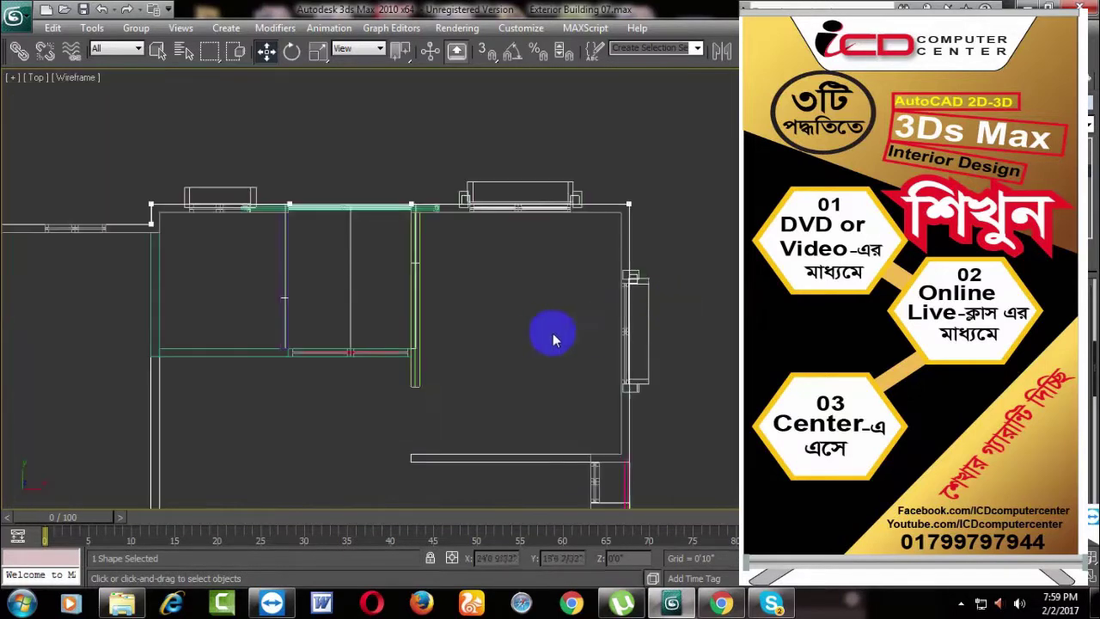
scroll(703, 309, "down", 5)
scroll(704, 309, "up", 1)
scroll(703, 309, "up", 1)
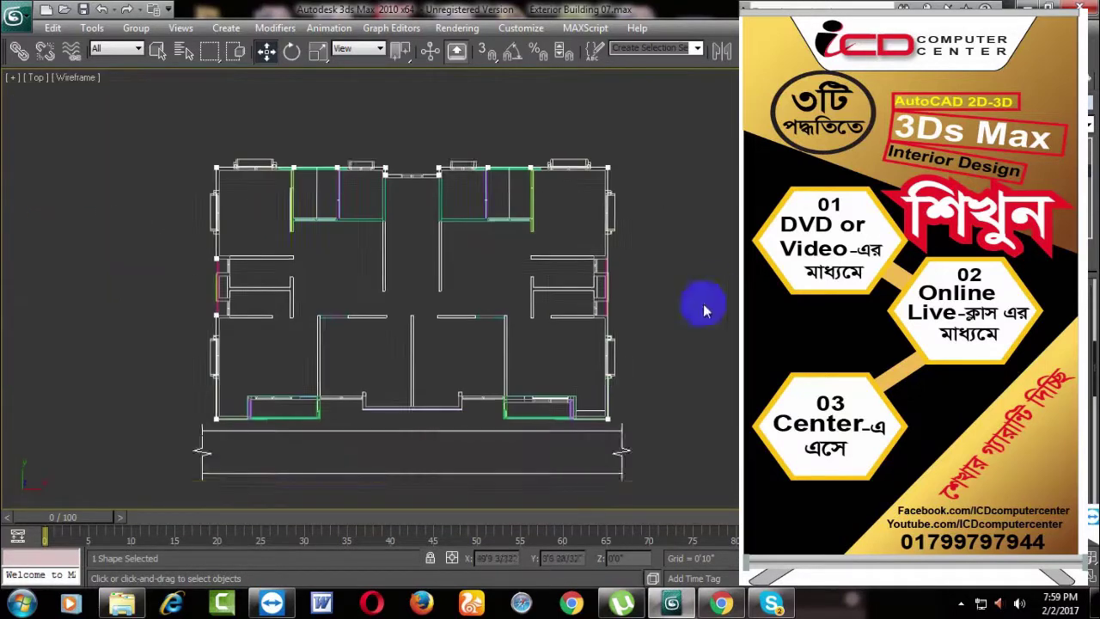
scroll(703, 309, "up", 1)
scroll(703, 309, "up", 1)
scroll(719, 300, "up", 2)
scroll(695, 221, "up", 1)
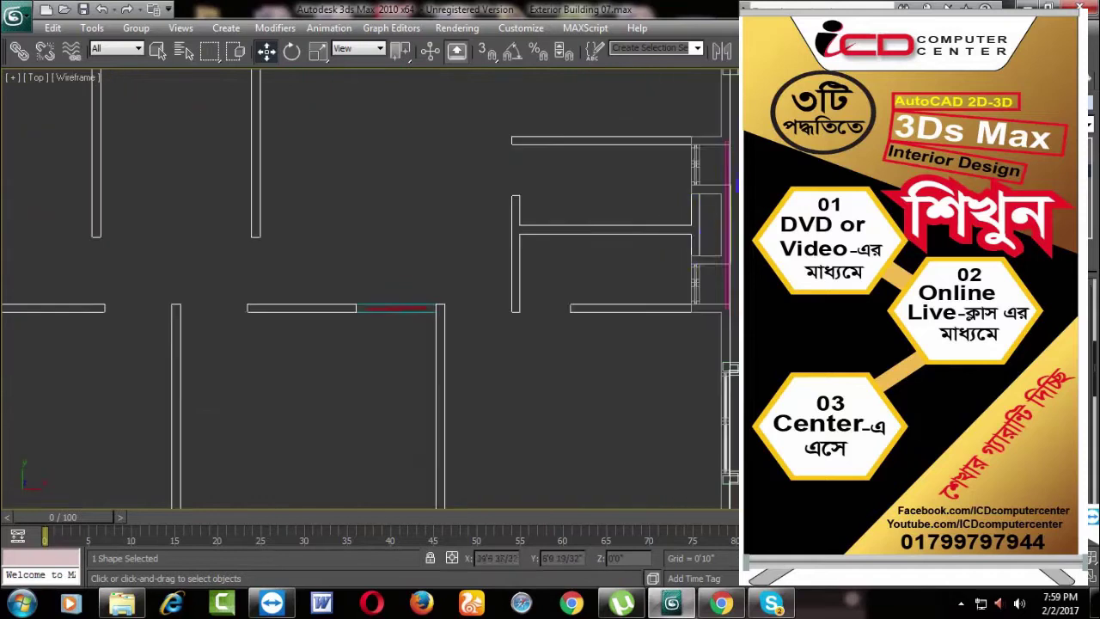
middle_click_drag(816, 258, 771, 325)
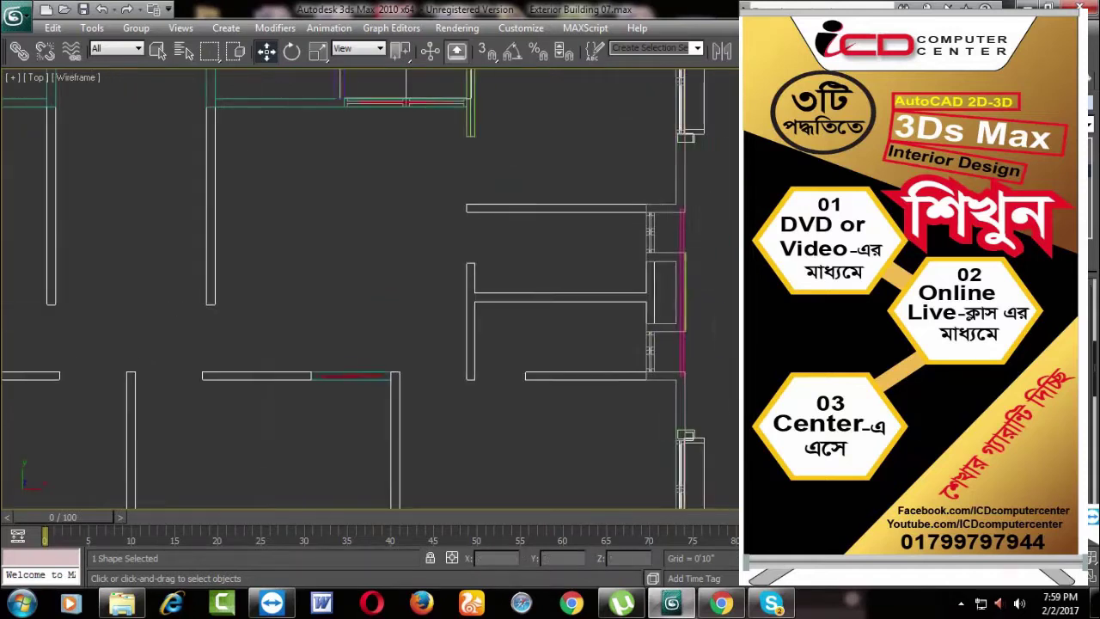
middle_click_drag(783, 97, 727, 295)
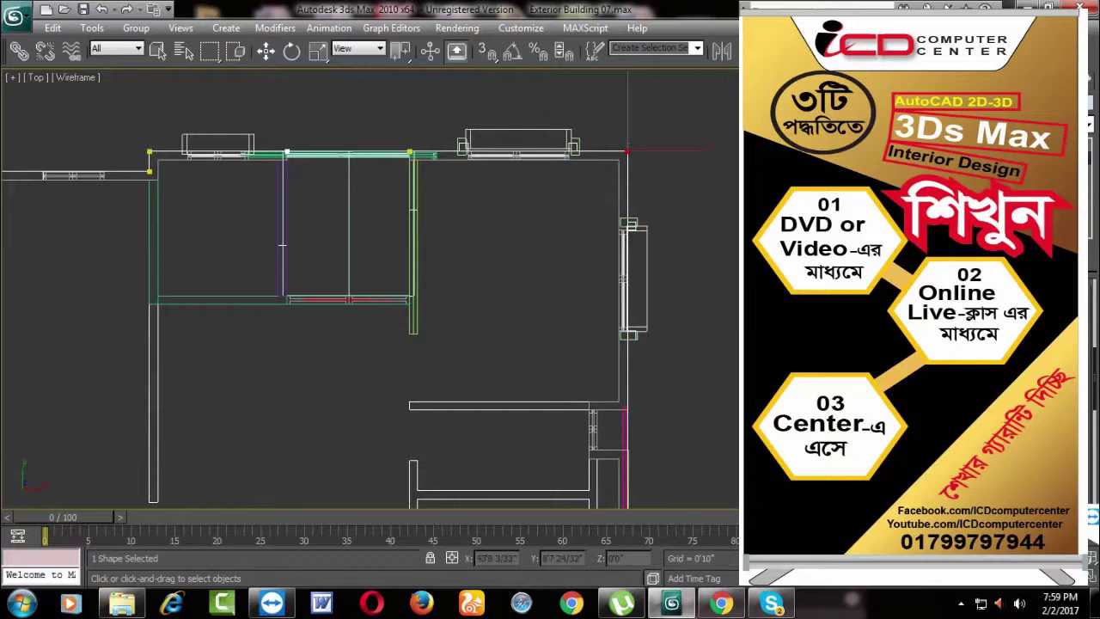
middle_click_drag(611, 356, 611, 245)
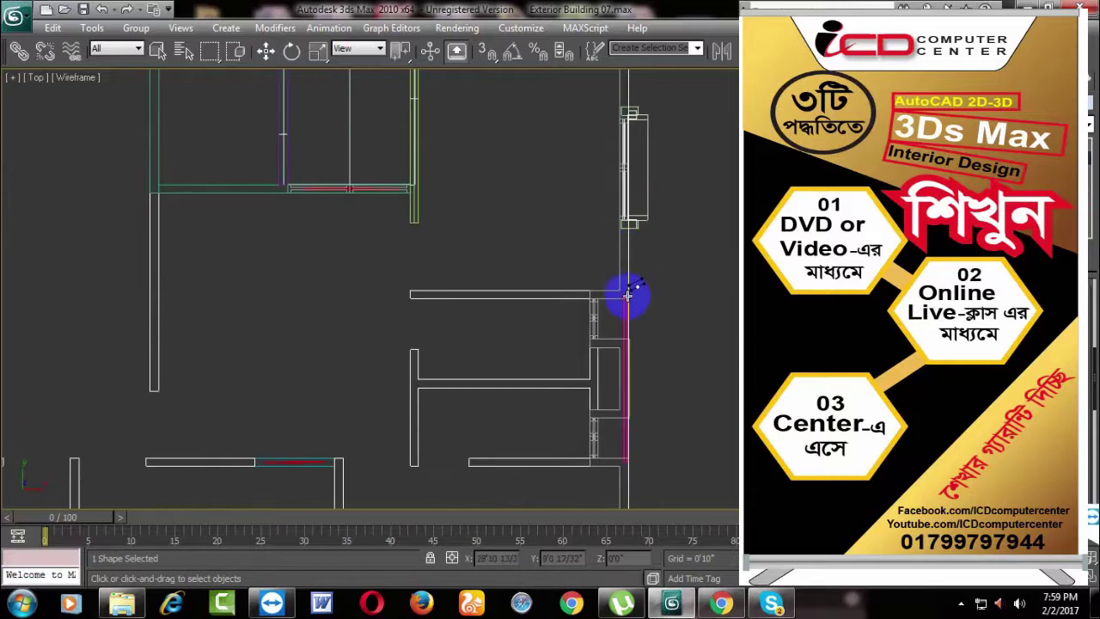
middle_click_drag(651, 364, 631, 321)
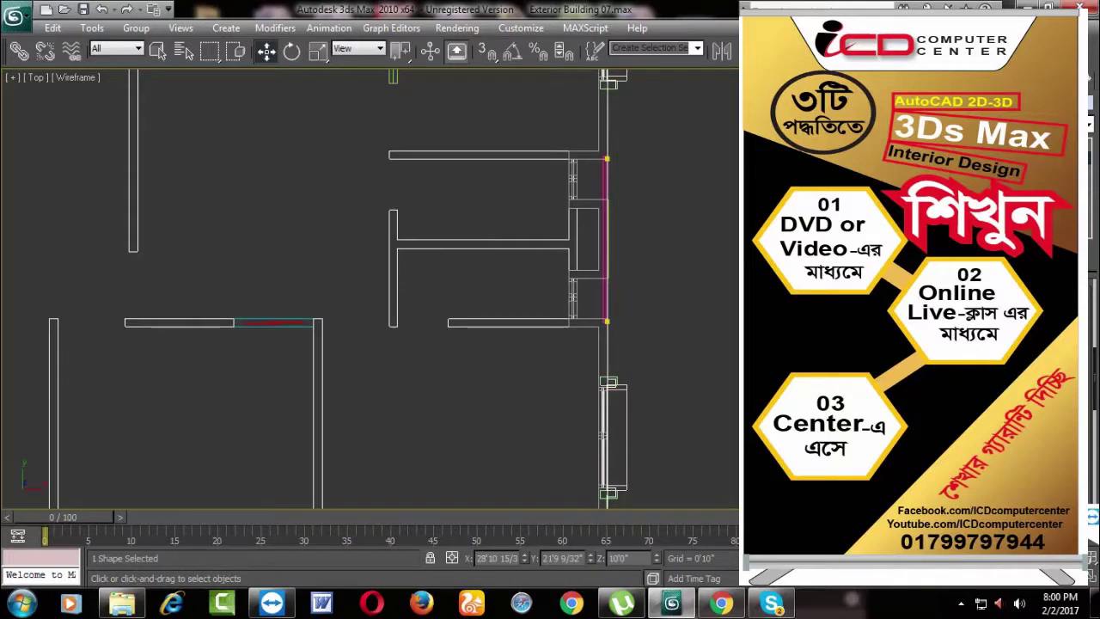
middle_click_drag(694, 270, 710, 278)
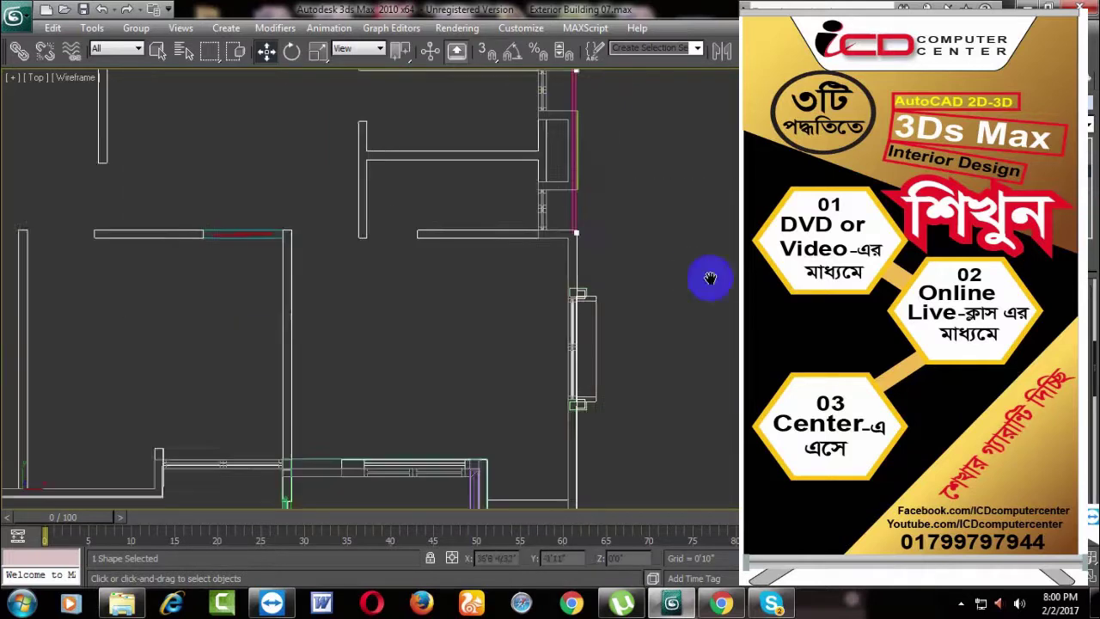
scroll(710, 277, "down", 2)
Step: Switch to Perspective, orbit and zoom close above the front corner, and select a wall
key("p")
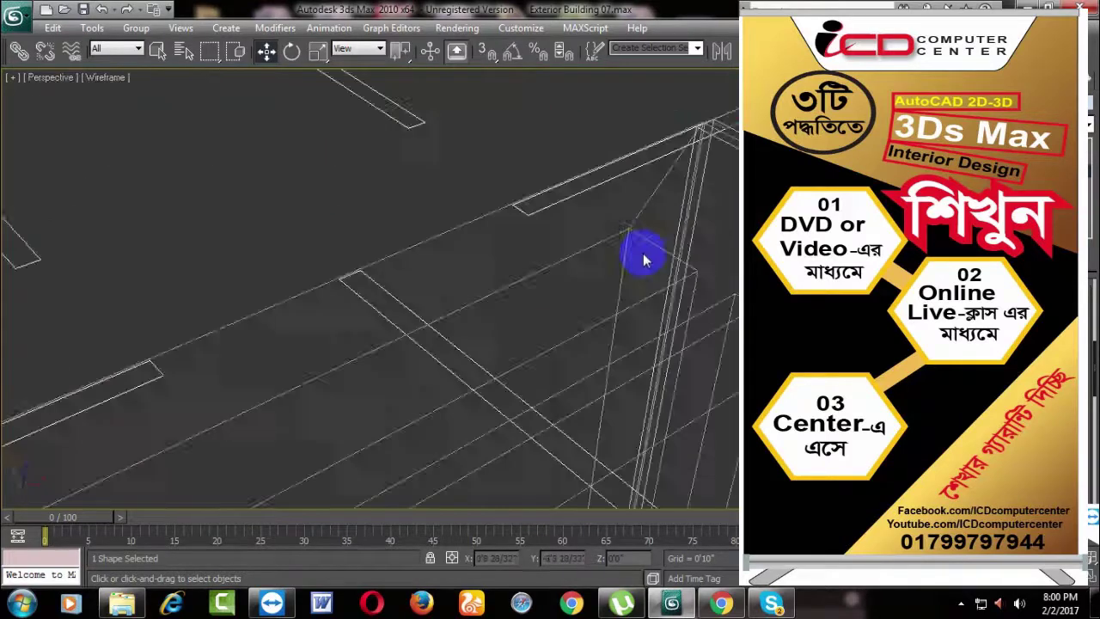
middle_click_drag(509, 387, 685, 404, "alt")
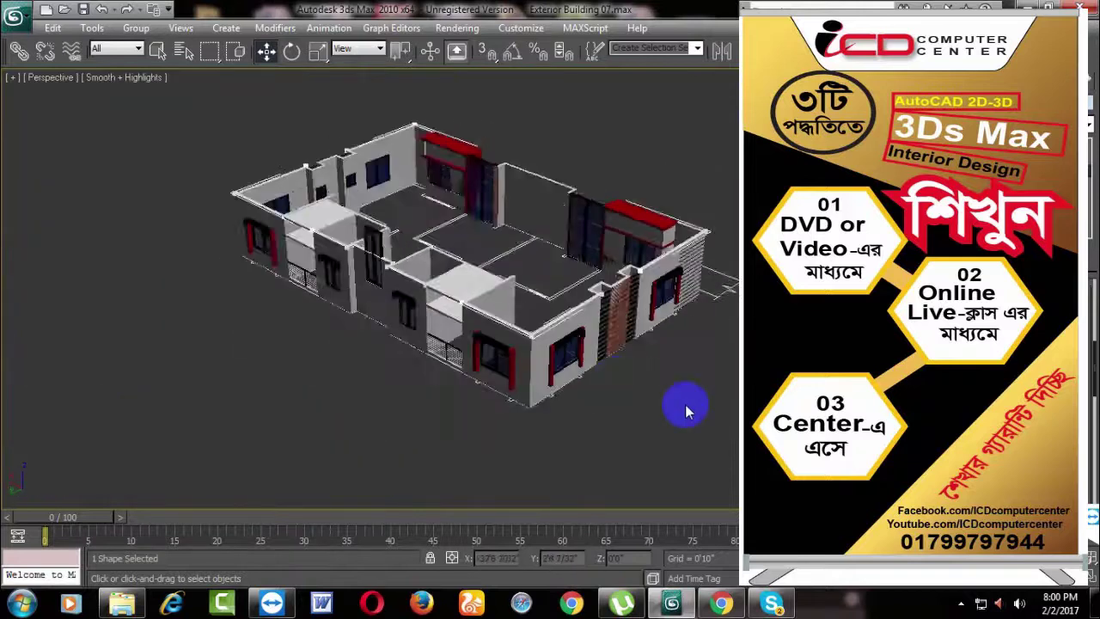
scroll(663, 353, "up", 3)
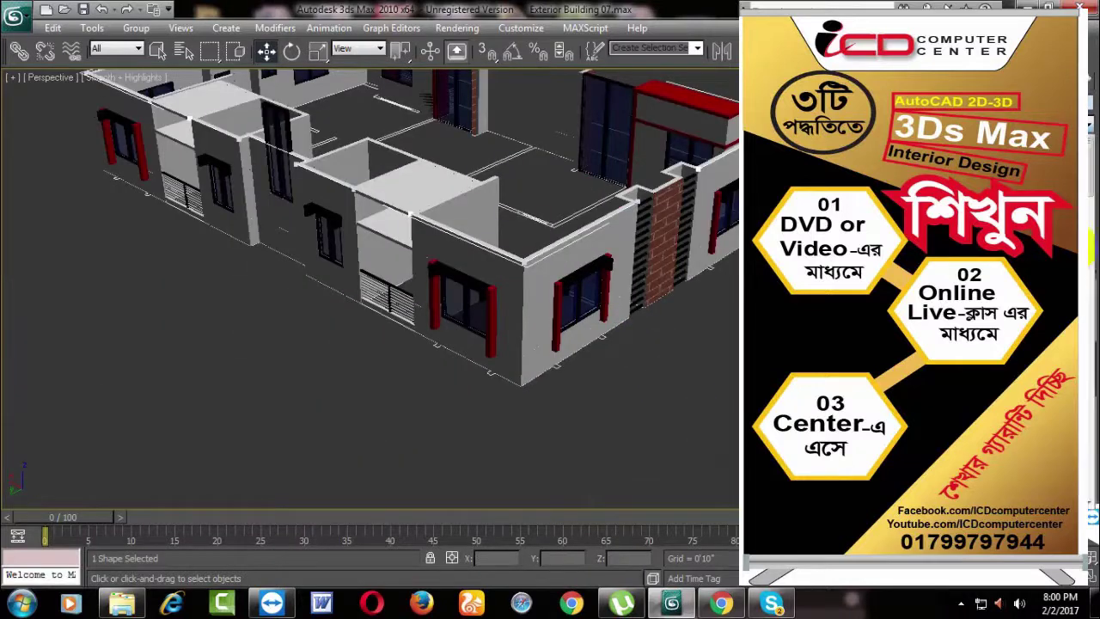
left_click(464, 227)
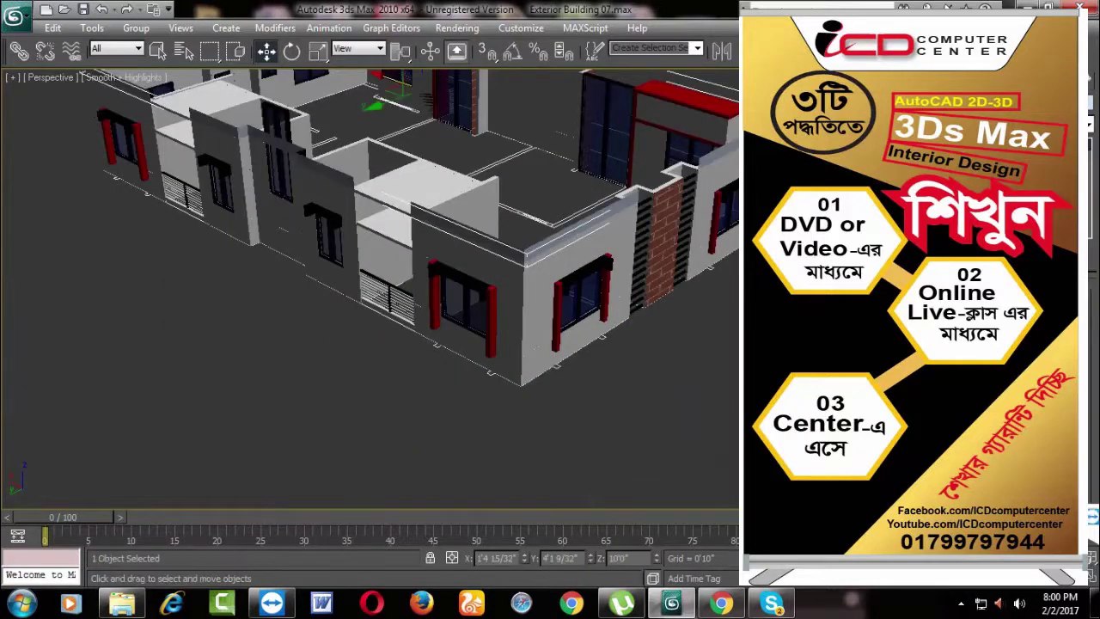
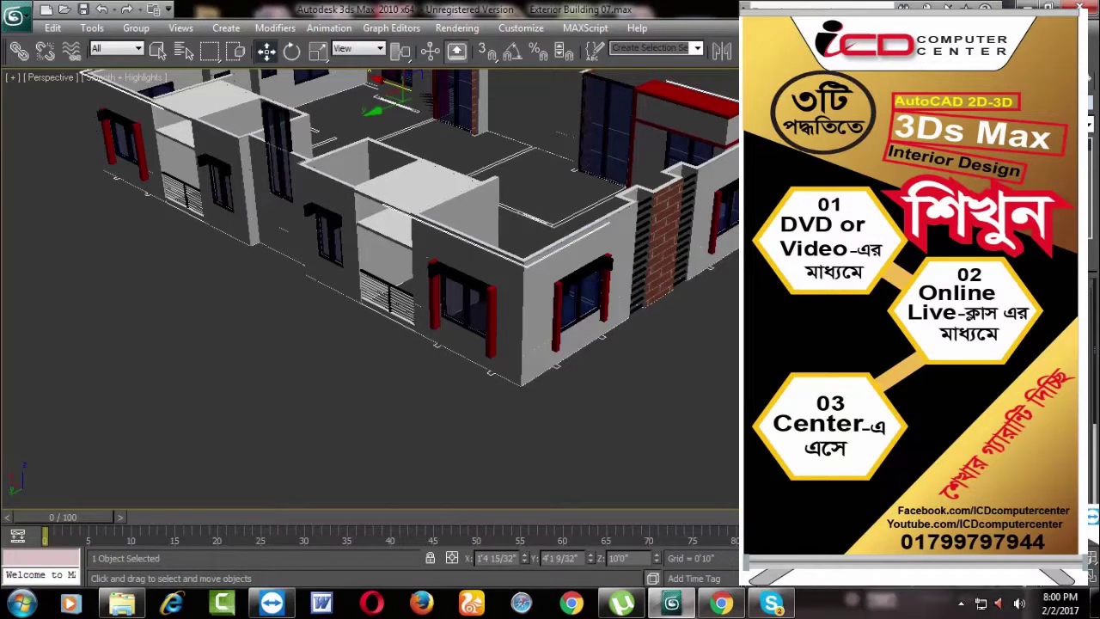
Step: Shift-drag the thin black trim rail lower on the front facade, confirming it as a Copy
mouse_move(663, 246)
middle_mouse_down("alt")
mouse_move(584, 323)
mouse_move(572, 369)
middle_mouse_up("alt")
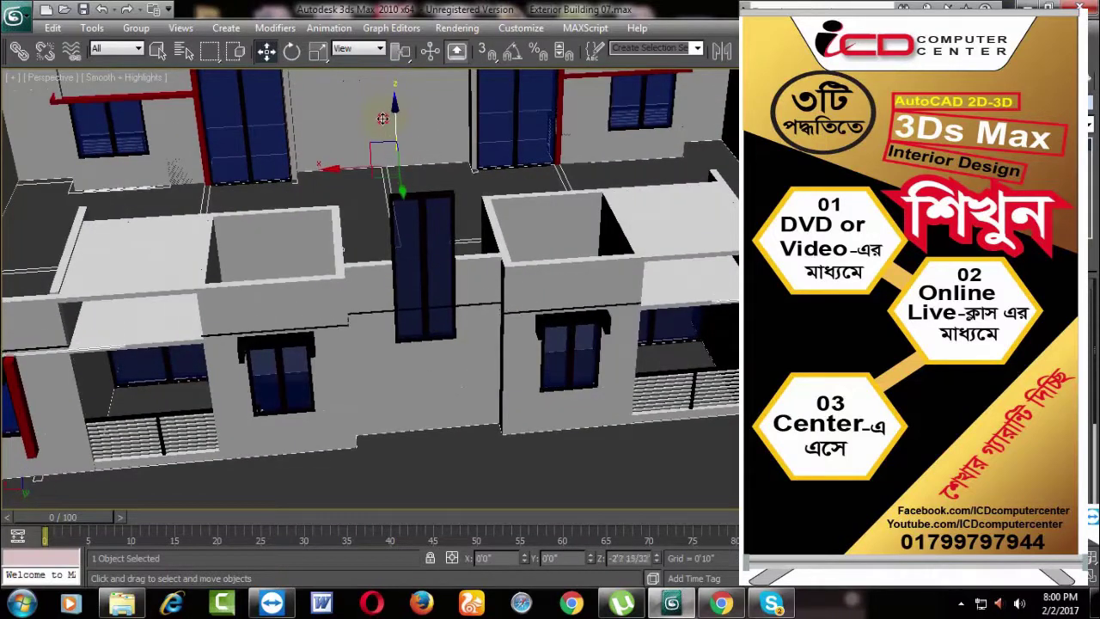
mouse_move(387, 96)
middle_mouse_down("alt")
mouse_move(454, 278)
mouse_move(434, 289)
middle_mouse_up("alt")
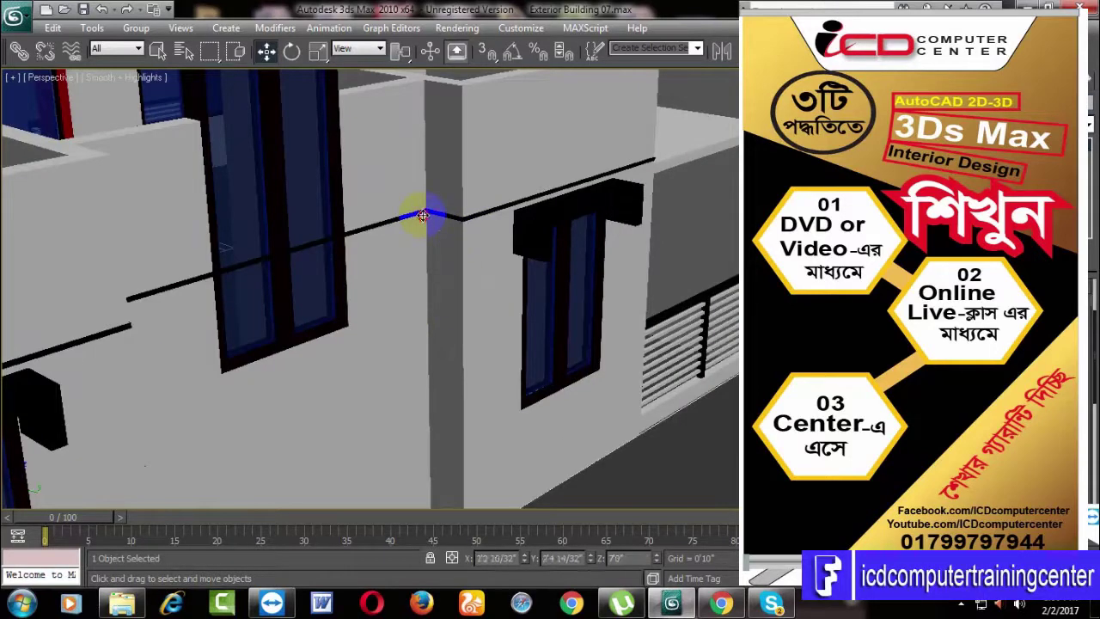
left_click_drag(423, 215, 443, 218)
scroll(444, 218, "down", 5)
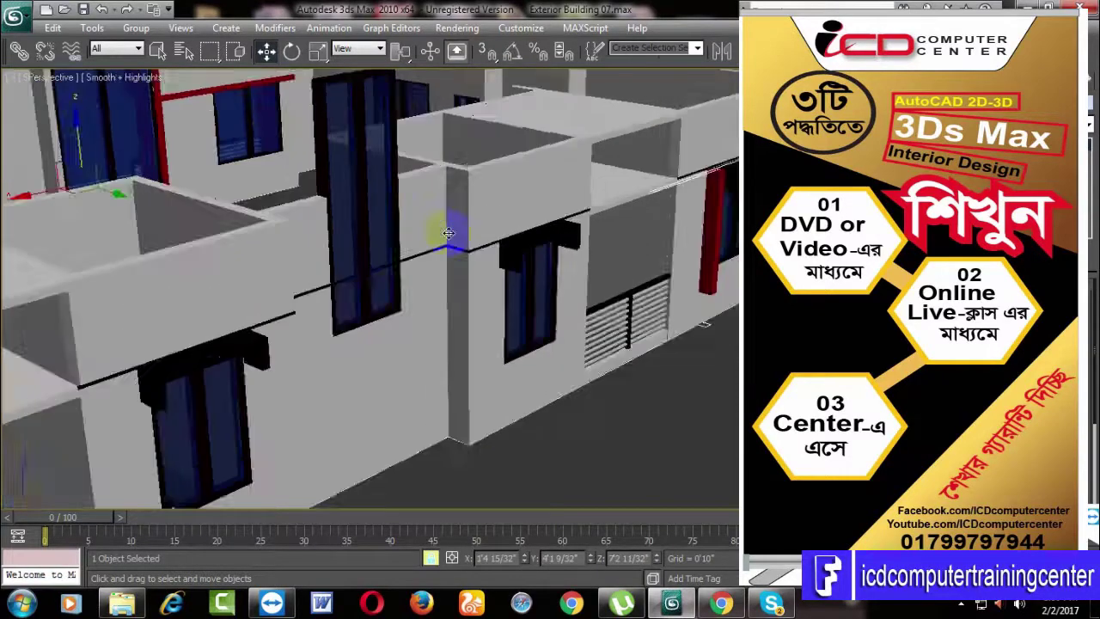
middle_click_drag(443, 219, 316, 241, "alt")
scroll(255, 207, "up", 4)
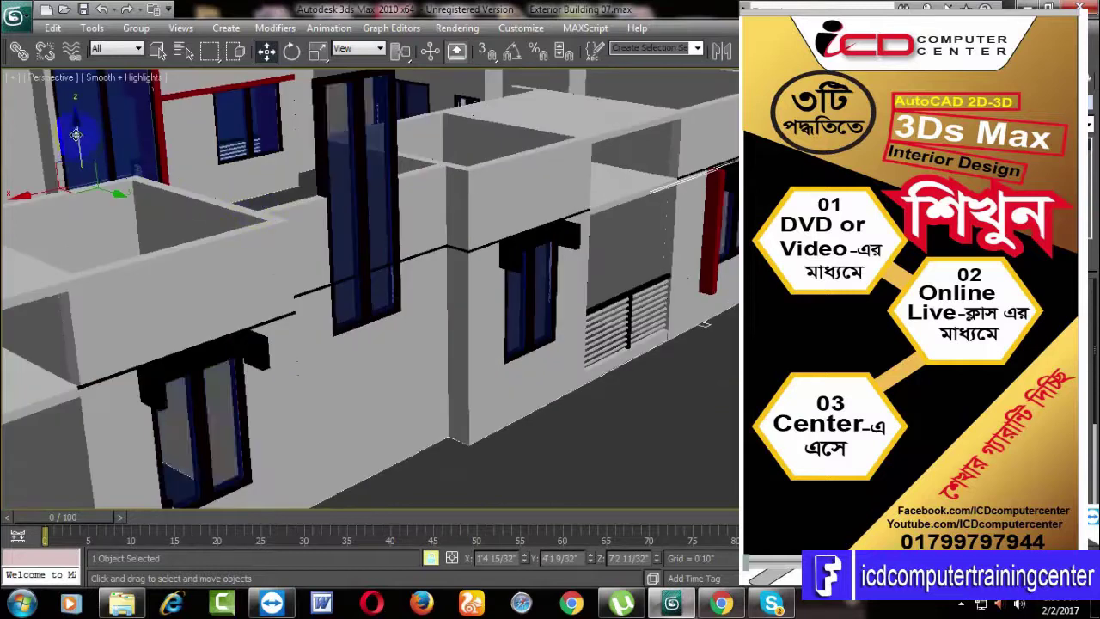
left_click_drag(83, 236, 113, 248)
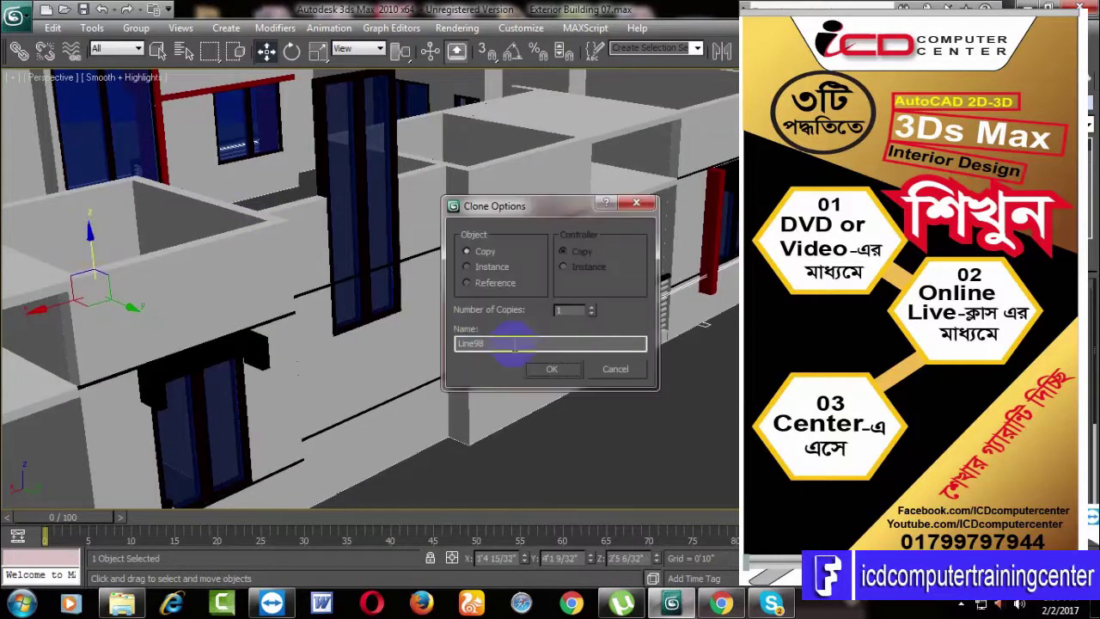
left_click(549, 367)
mouse_move(552, 381)
middle_mouse_down("alt")
mouse_move(726, 379)
mouse_move(656, 381)
mouse_move(621, 294)
mouse_move(690, 307)
middle_mouse_up("alt")
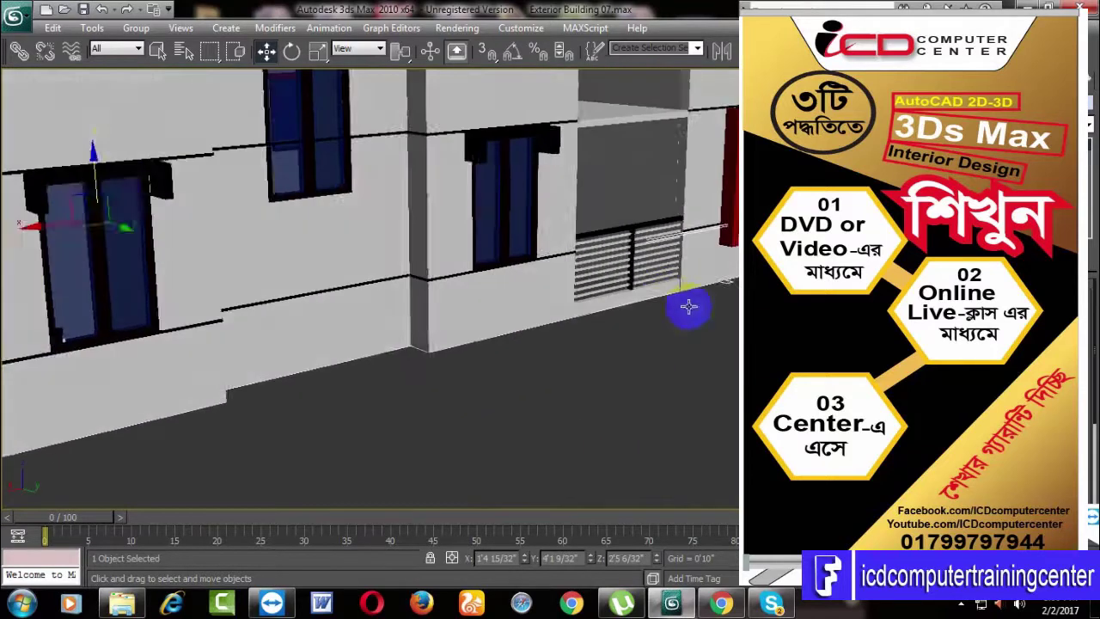
left_click(694, 372)
mouse_move(694, 373)
middle_mouse_down("alt")
mouse_move(713, 369)
mouse_move(662, 373)
mouse_move(601, 332)
mouse_move(618, 337)
mouse_move(516, 344)
mouse_move(572, 343)
mouse_move(528, 289)
mouse_move(558, 312)
mouse_move(491, 326)
mouse_move(438, 315)
mouse_move(461, 351)
mouse_move(567, 344)
mouse_move(593, 327)
mouse_move(583, 289)
mouse_move(534, 324)
mouse_move(585, 307)
mouse_move(528, 312)
mouse_move(641, 321)
middle_mouse_up("alt")
Step: Raise the window on the left facade slightly
scroll(588, 290, "up", 4)
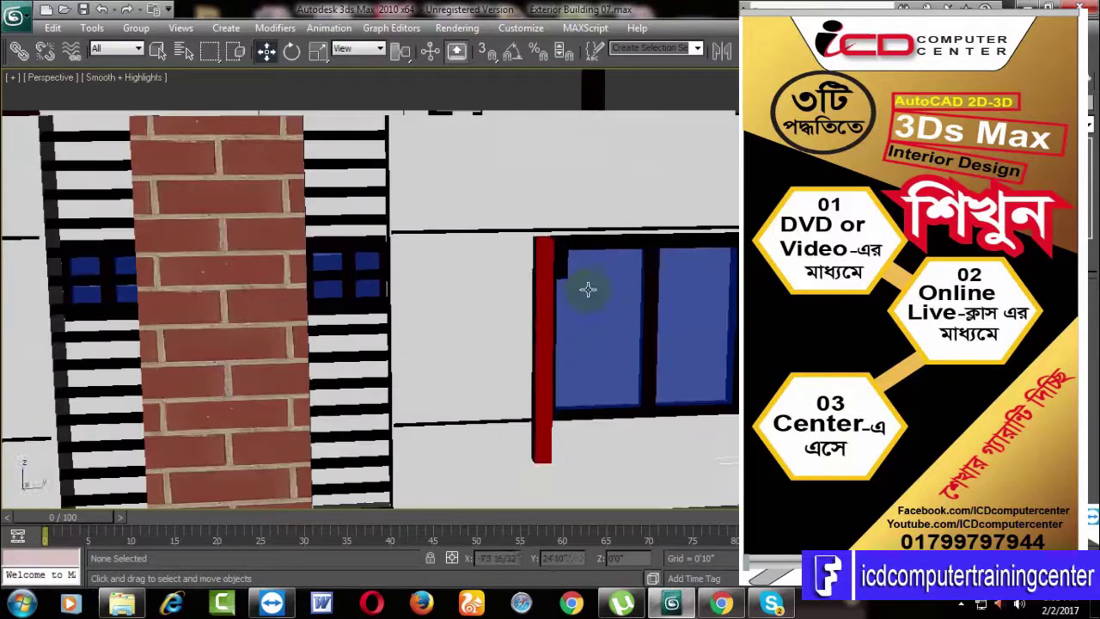
left_click(608, 243)
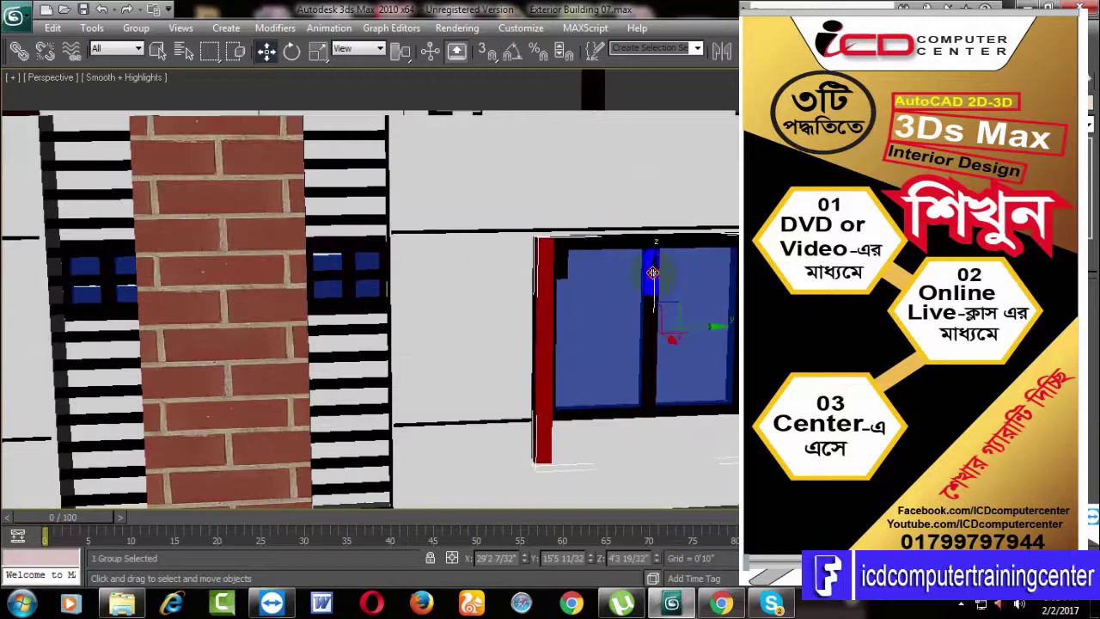
scroll(652, 273, "down", 2)
scroll(396, 316, "down", 6)
mouse_move(395, 316)
middle_mouse_down("alt")
mouse_move(357, 318)
mouse_move(464, 326)
middle_mouse_up("alt")
scroll(355, 348, "up", 3)
left_click(357, 310)
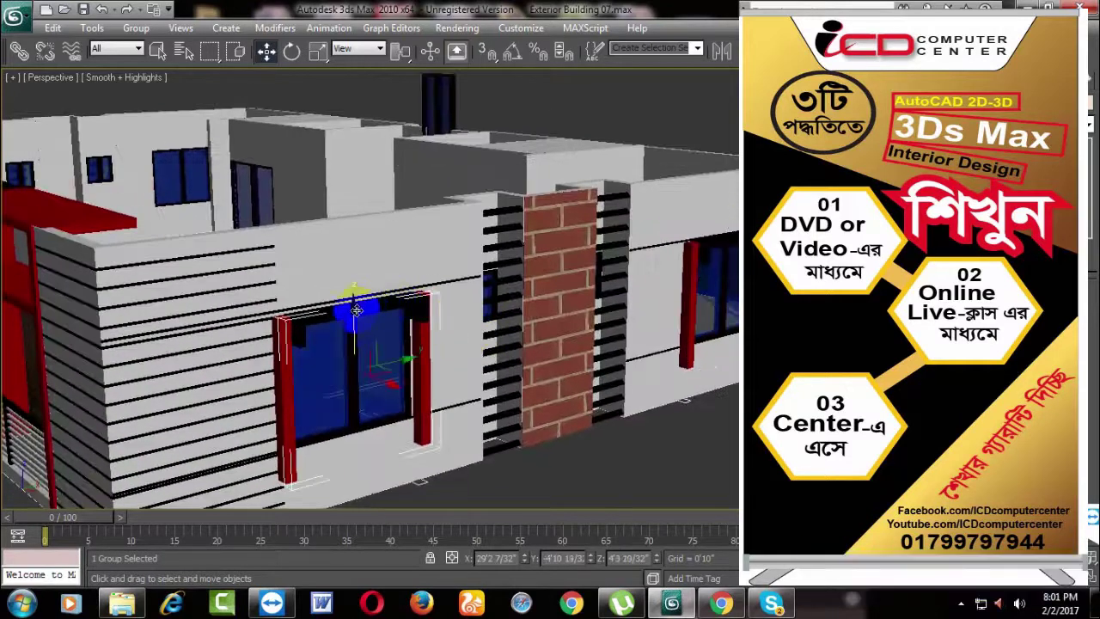
left_click_drag(352, 308, 352, 305)
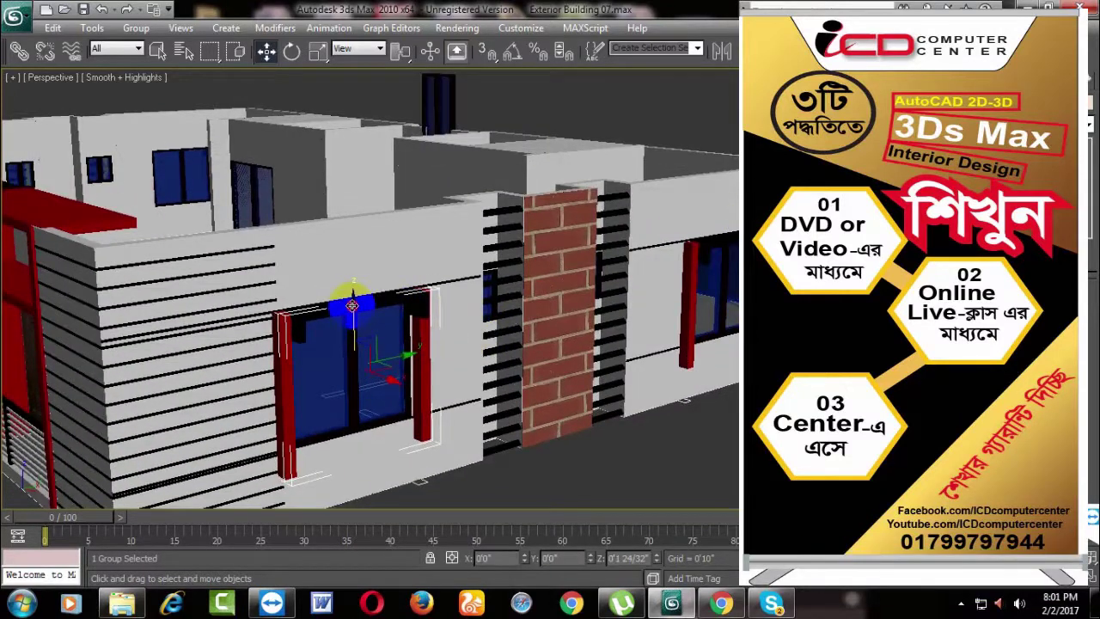
Step: Move the thin line on the wall over to the window edge
scroll(352, 306, "down", 1)
scroll(541, 269, "up", 3)
scroll(541, 270, "down", 3)
middle_click_drag(541, 270, 614, 266, "alt")
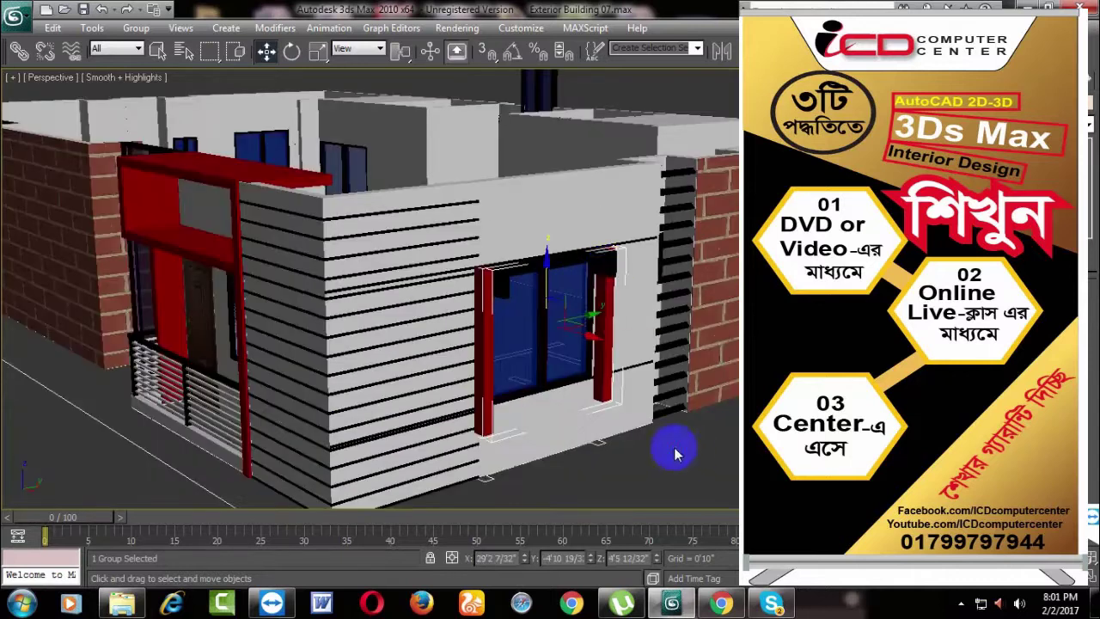
left_click(636, 366)
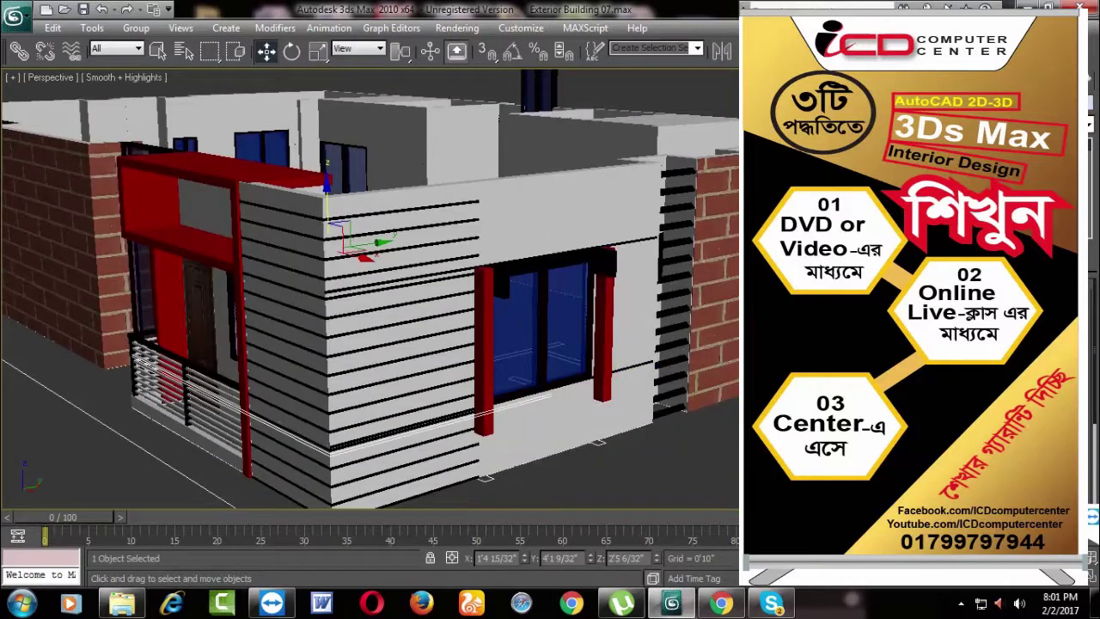
left_click(330, 449)
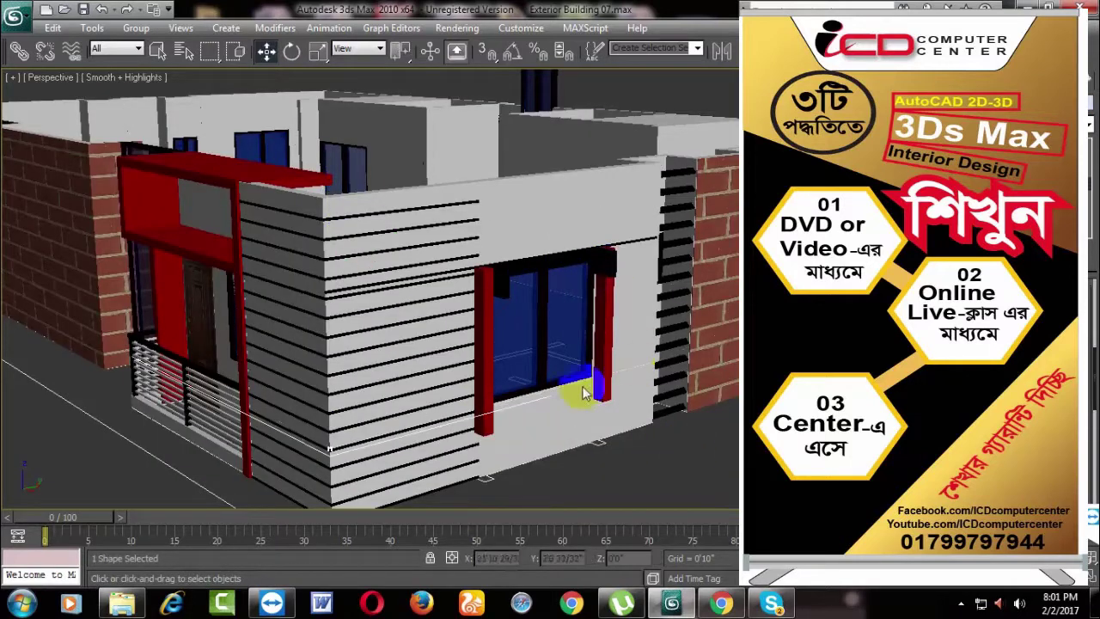
scroll(583, 393, "down", 3)
scroll(437, 442, "up", 3)
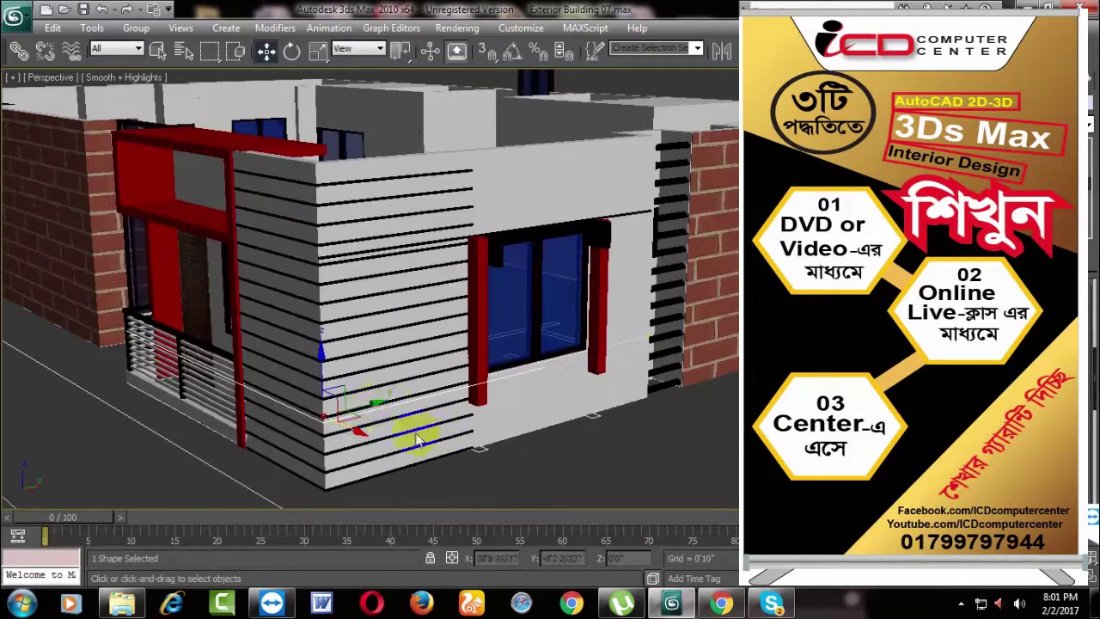
left_click_drag(367, 406, 514, 389)
Step: Move the line shape on the left wall up to meet the window top
left_click(730, 190)
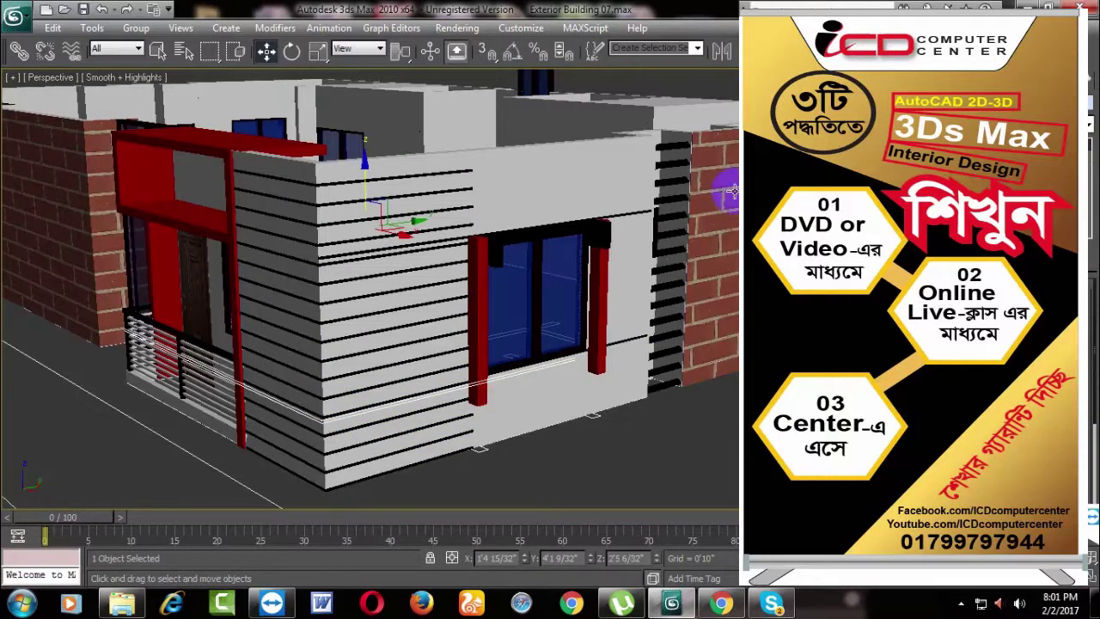
middle_click_drag(640, 296, 631, 300, "alt")
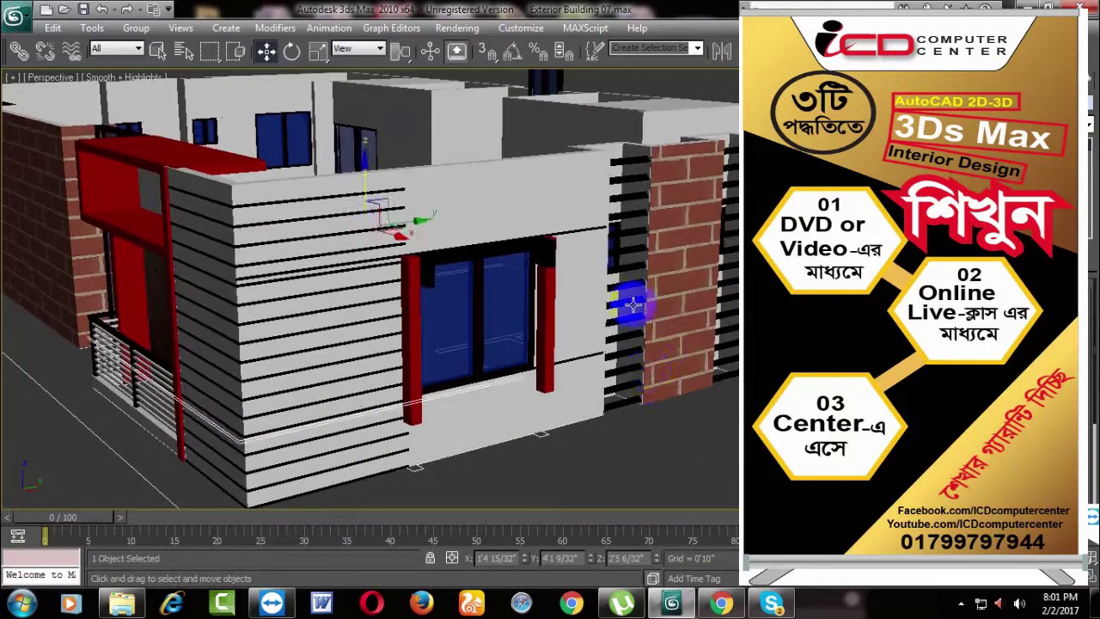
left_click(583, 231)
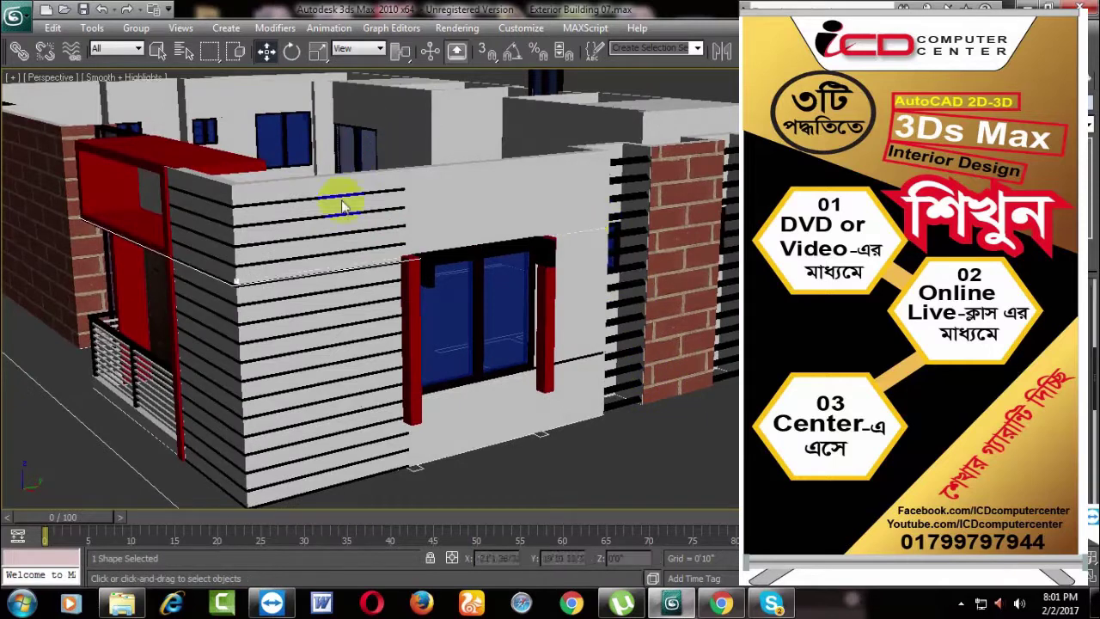
left_click(241, 283)
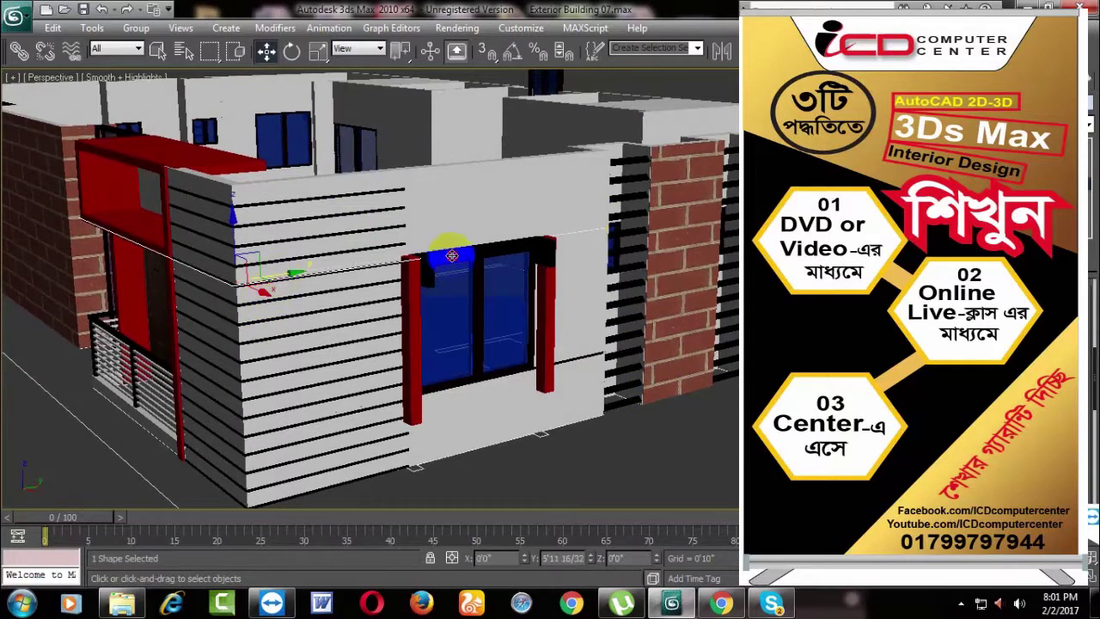
left_click_drag(449, 255, 443, 256)
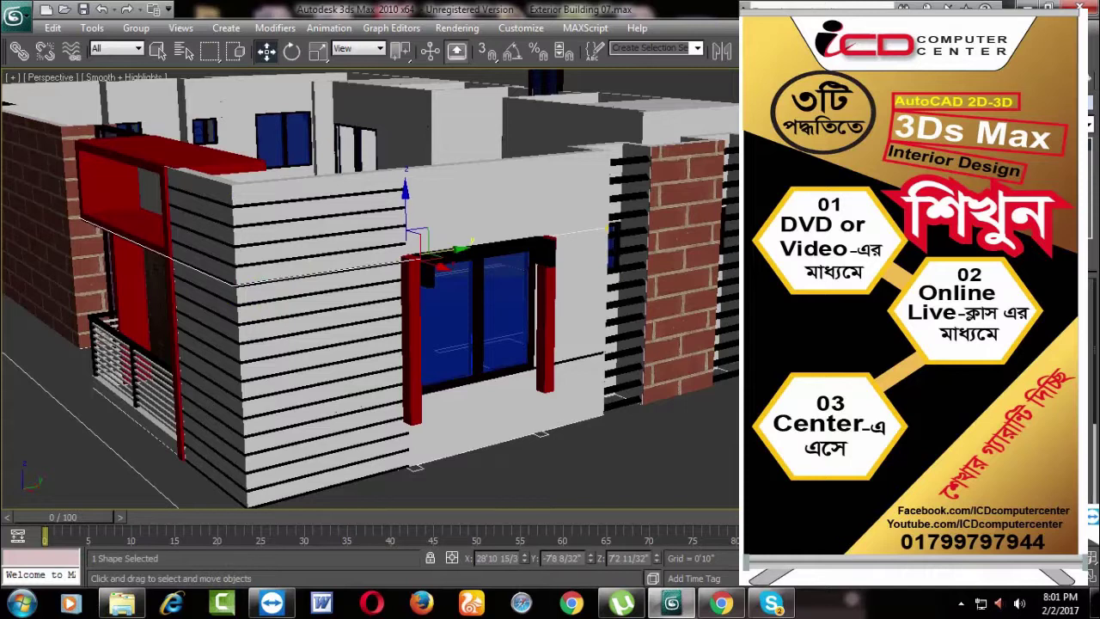
scroll(483, 315, "down", 5)
scroll(525, 405, "down", 3)
left_click(604, 398)
mouse_move(605, 398)
middle_mouse_down("alt")
mouse_move(290, 388)
mouse_move(561, 373)
mouse_move(633, 356)
mouse_move(499, 386)
mouse_move(579, 386)
mouse_move(487, 383)
mouse_move(523, 386)
middle_mouse_up("alt")
scroll(597, 368, "up", 3)
scroll(567, 366, "up", 3)
scroll(528, 364, "up", 3)
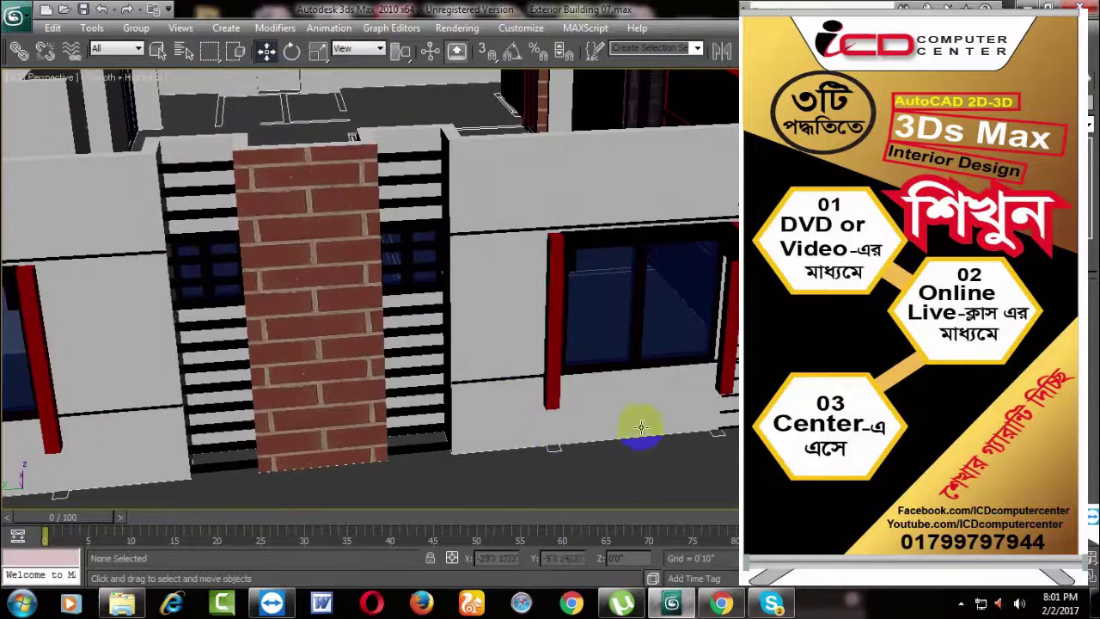
Step: Slide the dashed line above the red-framed window over the window top
mouse_move(636, 429)
middle_mouse_down("alt")
mouse_move(663, 422)
mouse_move(486, 373)
middle_mouse_up("alt")
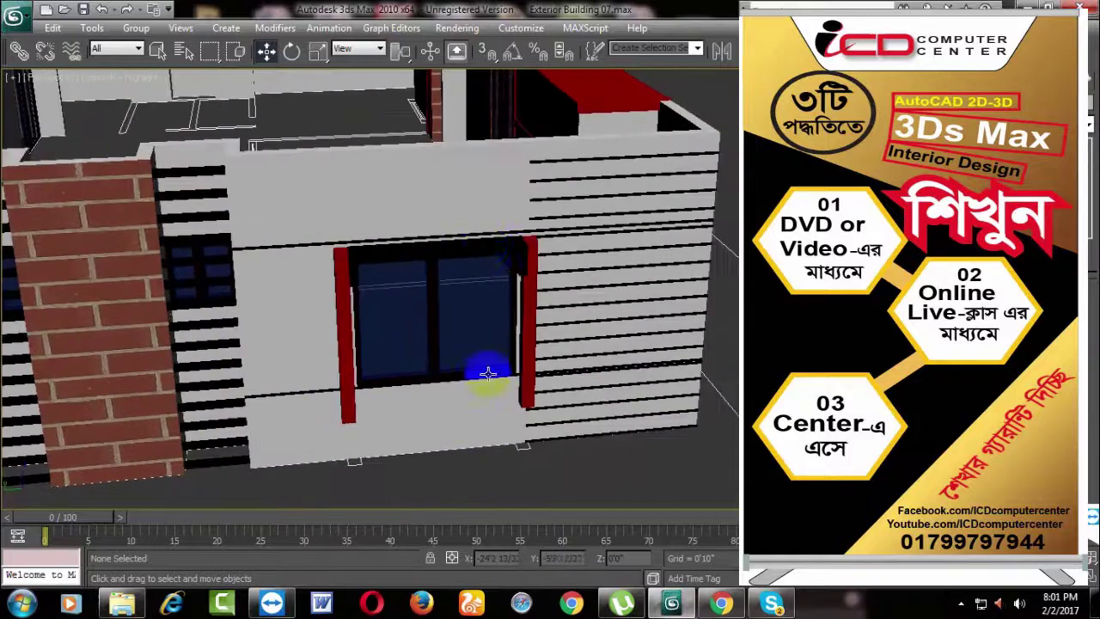
left_click(473, 232)
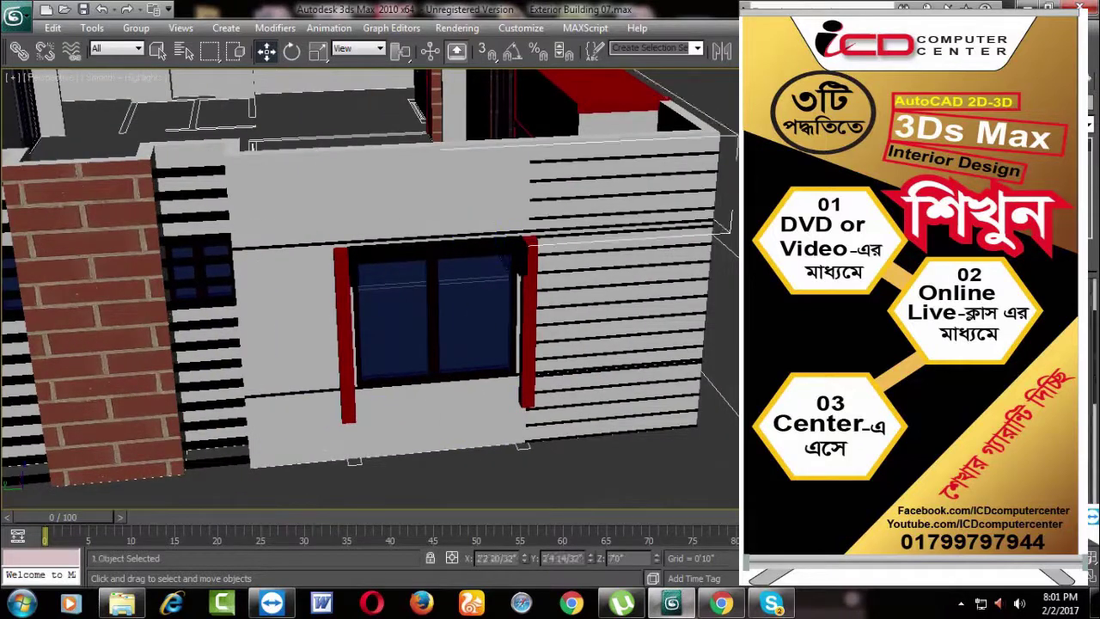
left_click(474, 248)
left_click(453, 233)
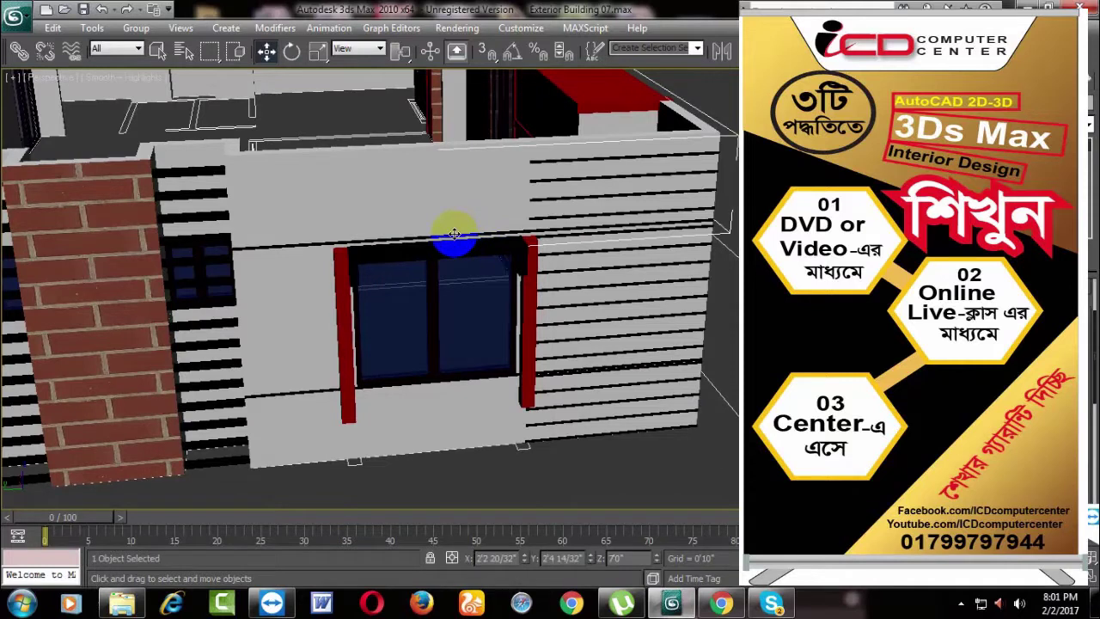
left_click(311, 245)
left_click(503, 257)
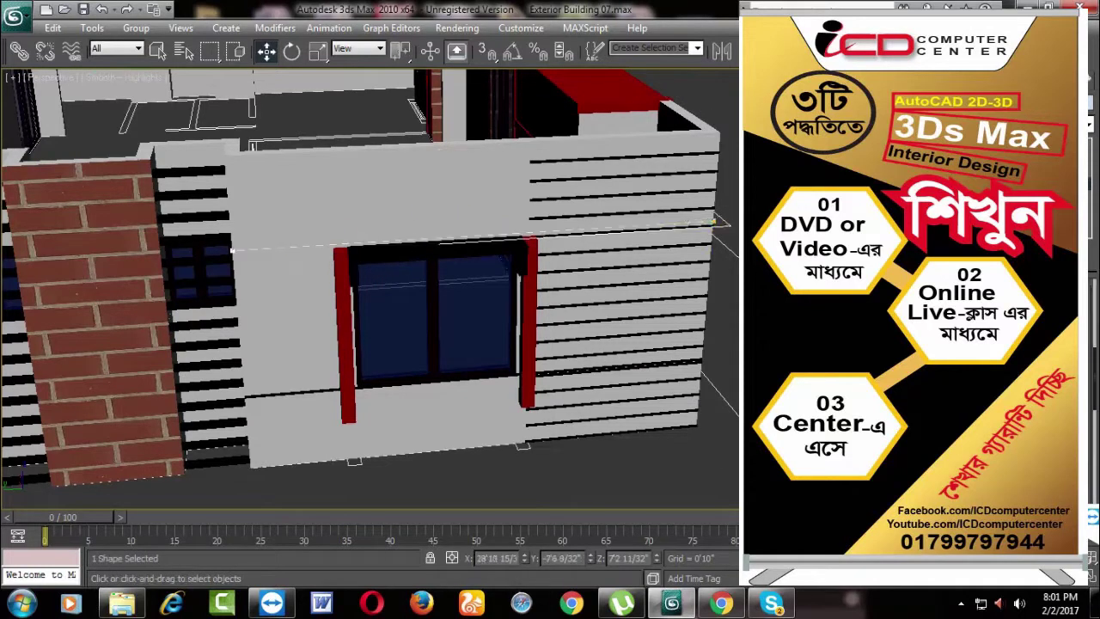
left_click_drag(712, 222, 477, 241)
left_click(538, 234)
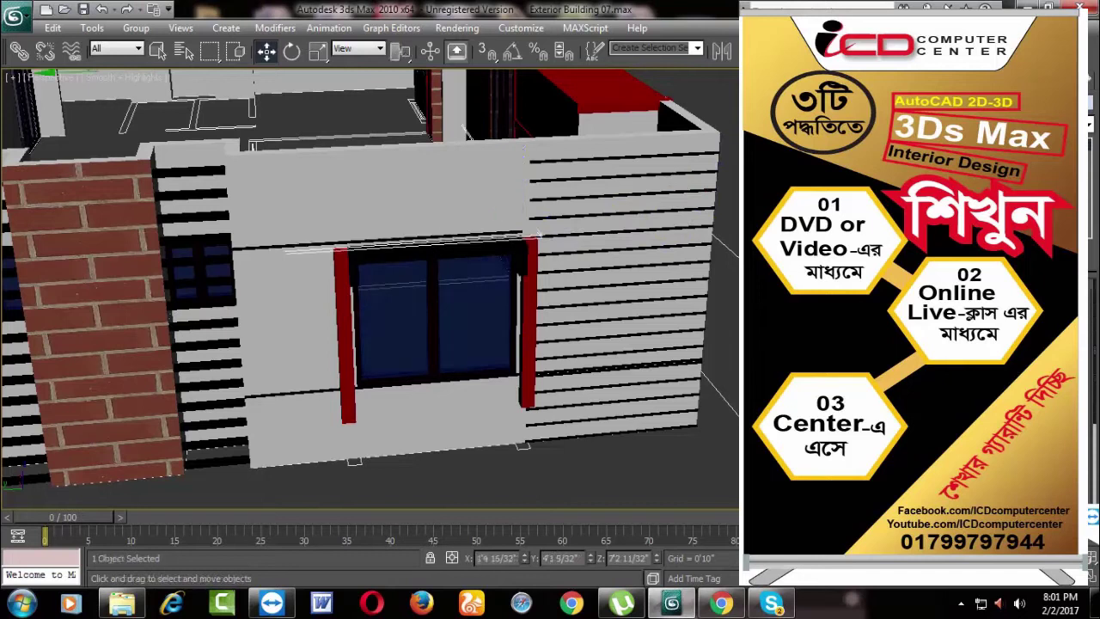
Step: Select the lines beside and under the window, then the window group
middle_click_drag(733, 350, 653, 316)
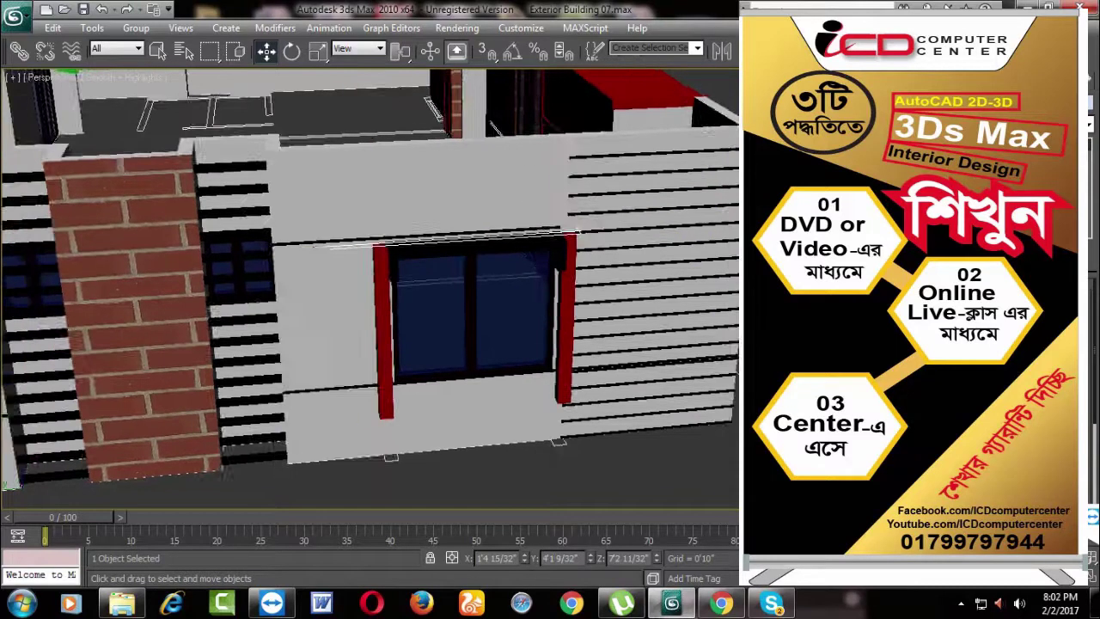
scroll(653, 315, "up", 2)
scroll(653, 315, "down", 2)
middle_click_drag(654, 387, 656, 378)
left_click(633, 479)
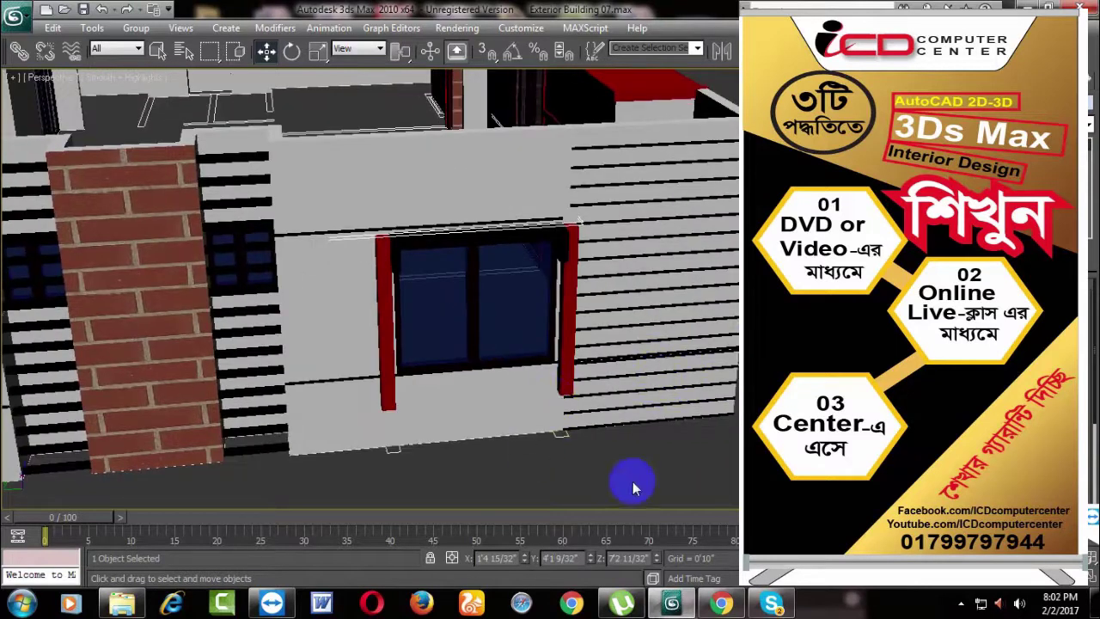
left_click(580, 368)
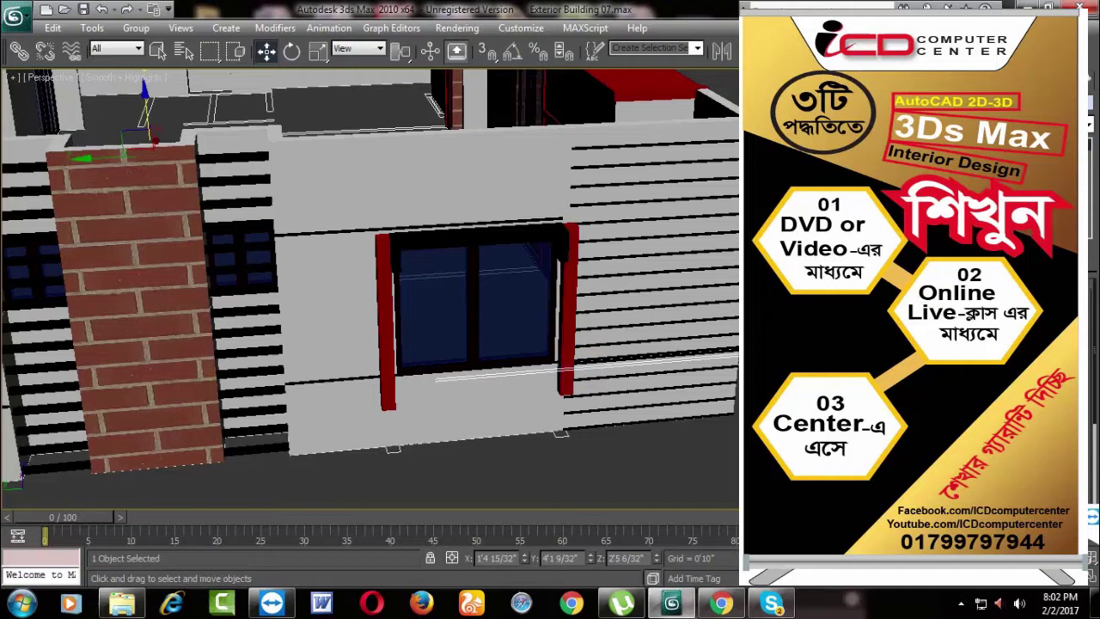
key("q")
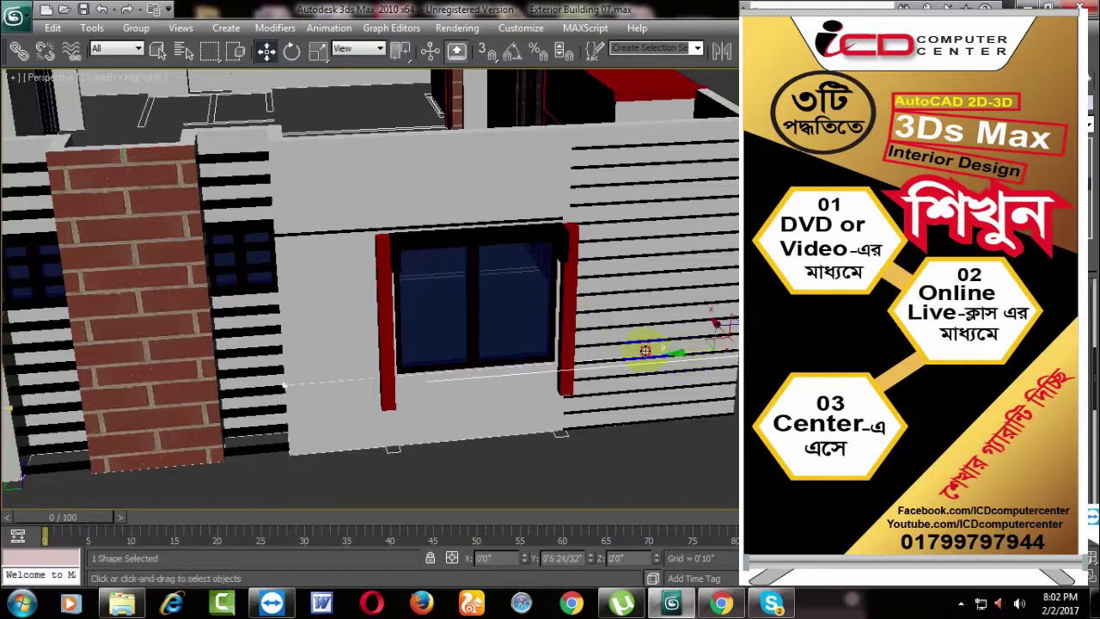
left_click(502, 361)
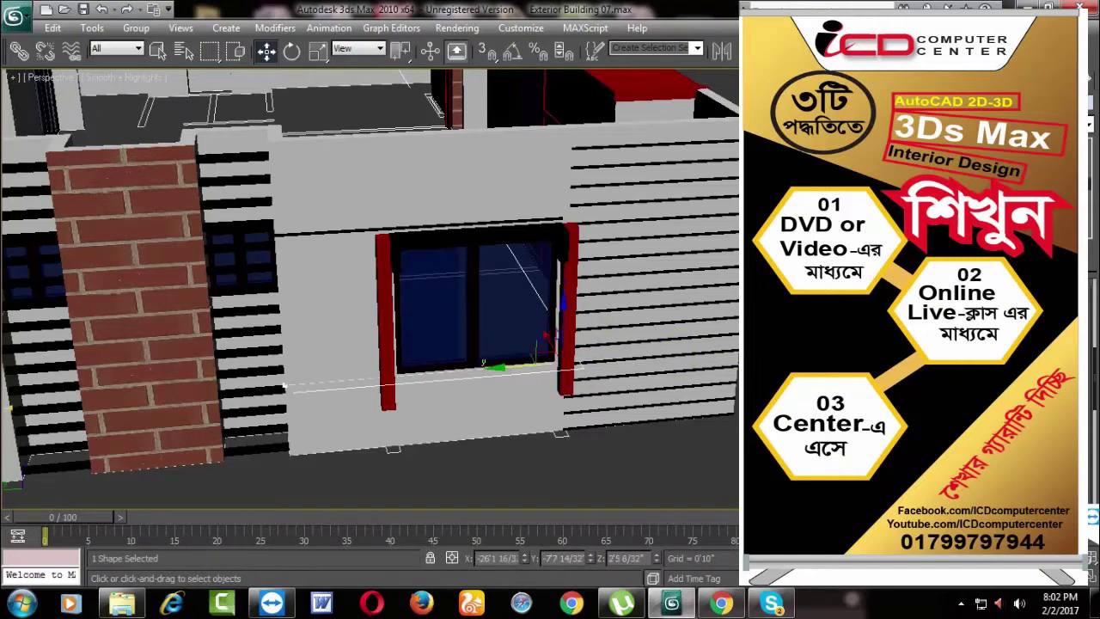
key("w")
left_click(518, 236)
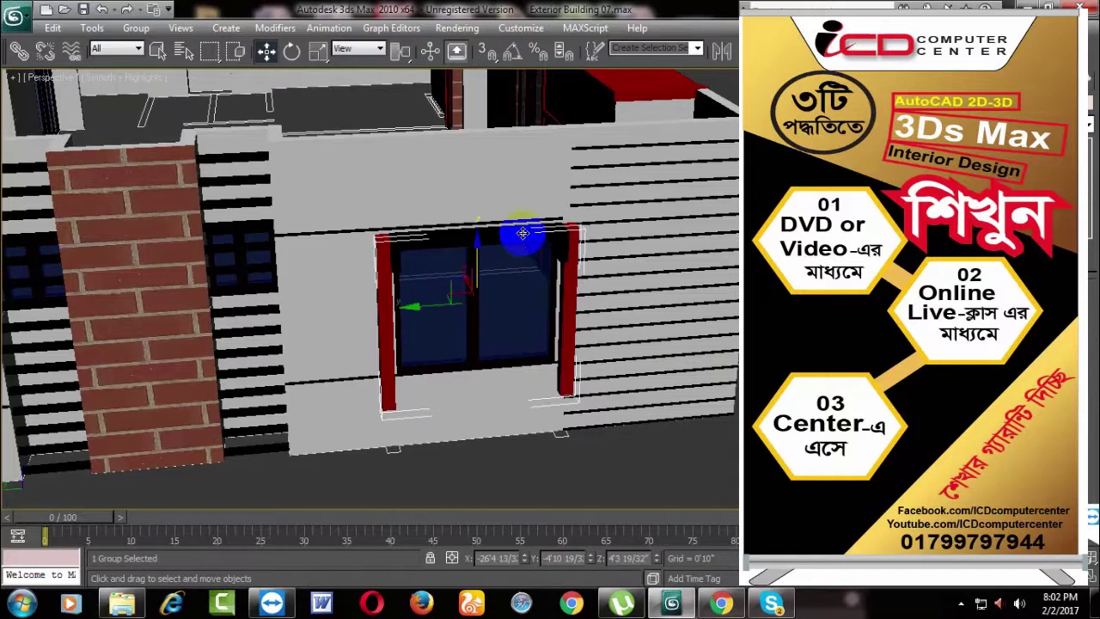
Step: Lift the two facade groups beside the brick pillar slightly and return to a wider view
middle_click_drag(481, 387, 302, 318, "alt")
left_click(504, 283, "ctrl")
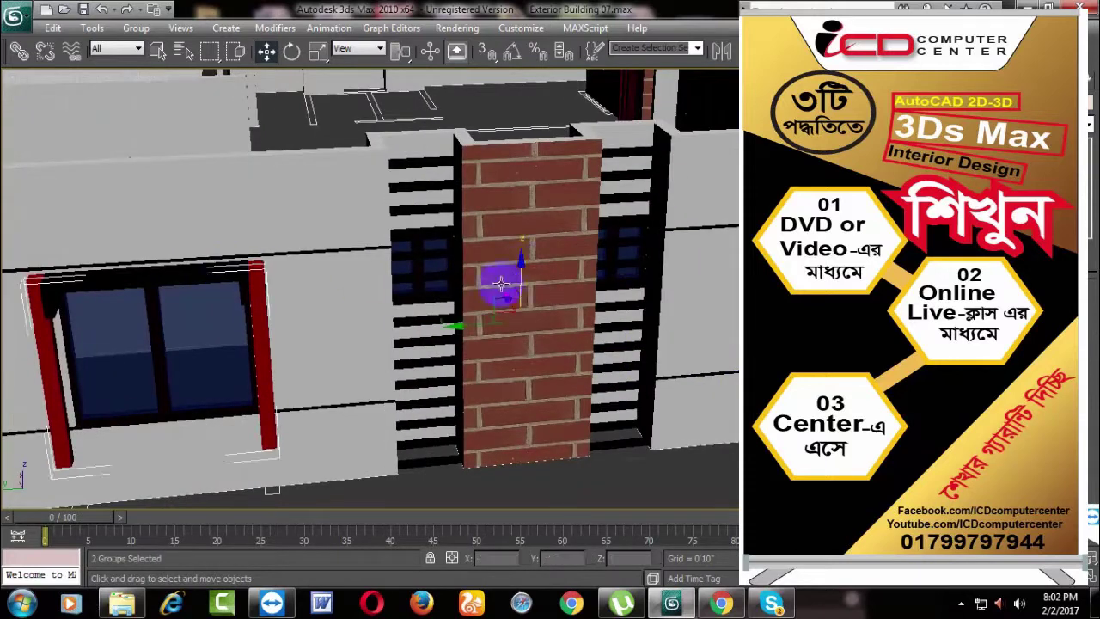
left_click_drag(520, 264, 523, 260)
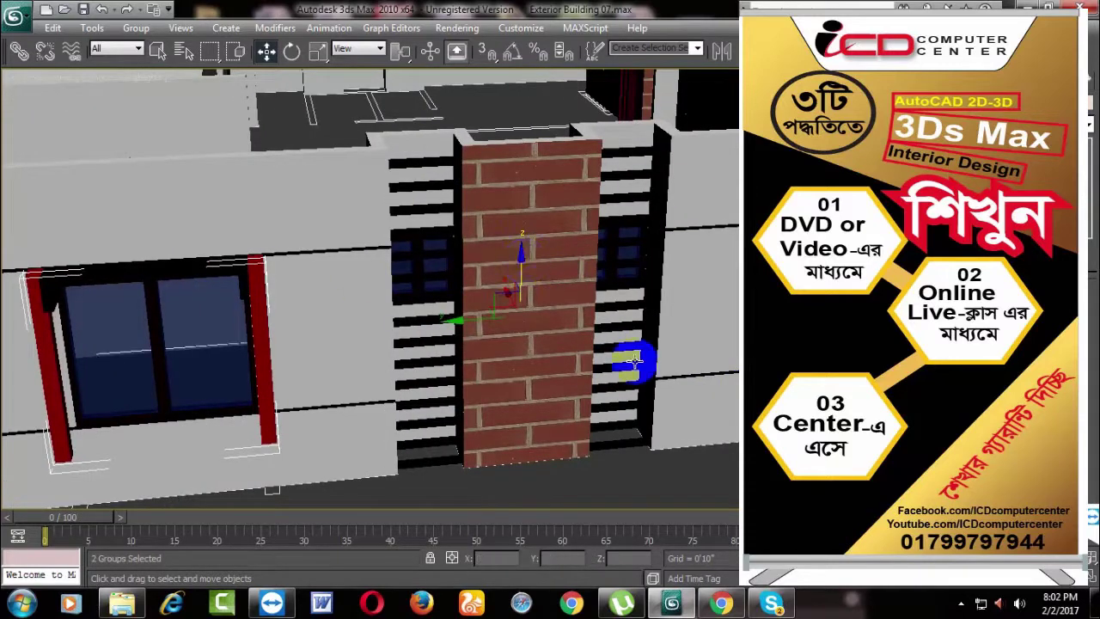
key("shift+z")
key("shift+z")
key("shift+z")
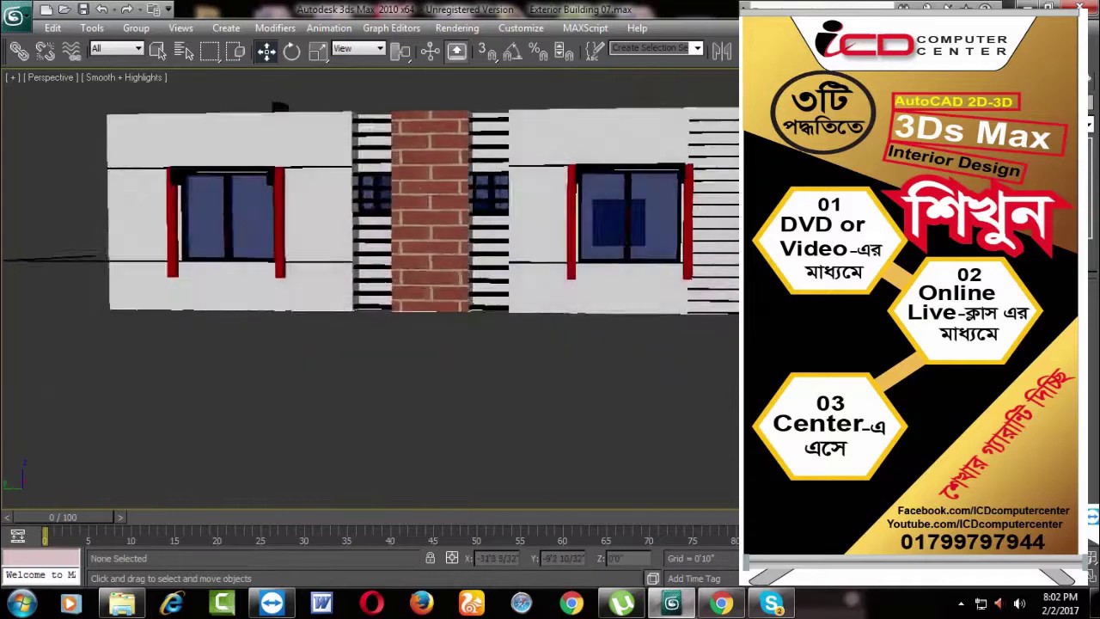
key("shift+z")
key("shift+z")
key("shift+z")
key("shift+z")
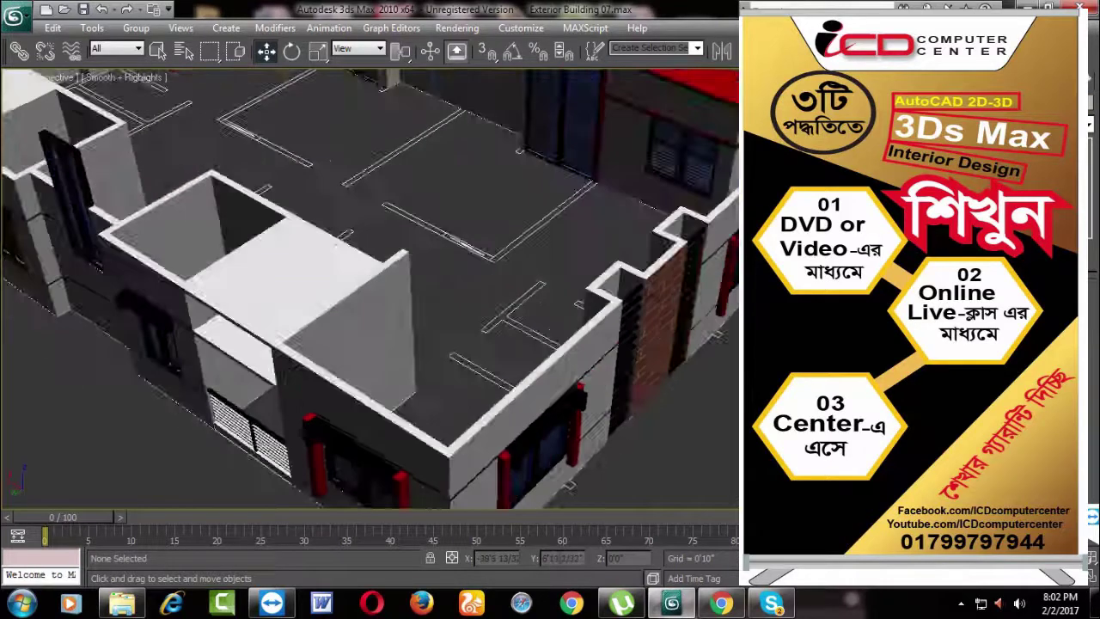
key("shift+z")
key("shift+z")
key("shift+z")
Step: Shift a selected building object slightly to the left
middle_click_drag(540, 388, 602, 290, "alt")
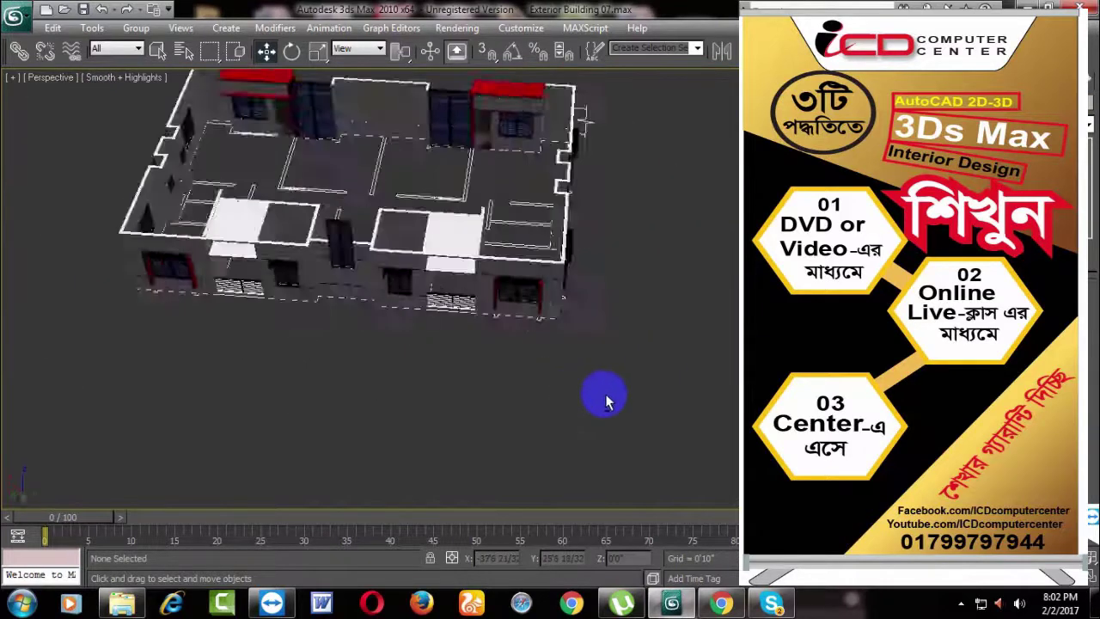
left_click(602, 270)
mouse_move(682, 356)
middle_mouse_down("alt")
mouse_move(735, 357)
mouse_move(713, 356)
middle_mouse_up("alt")
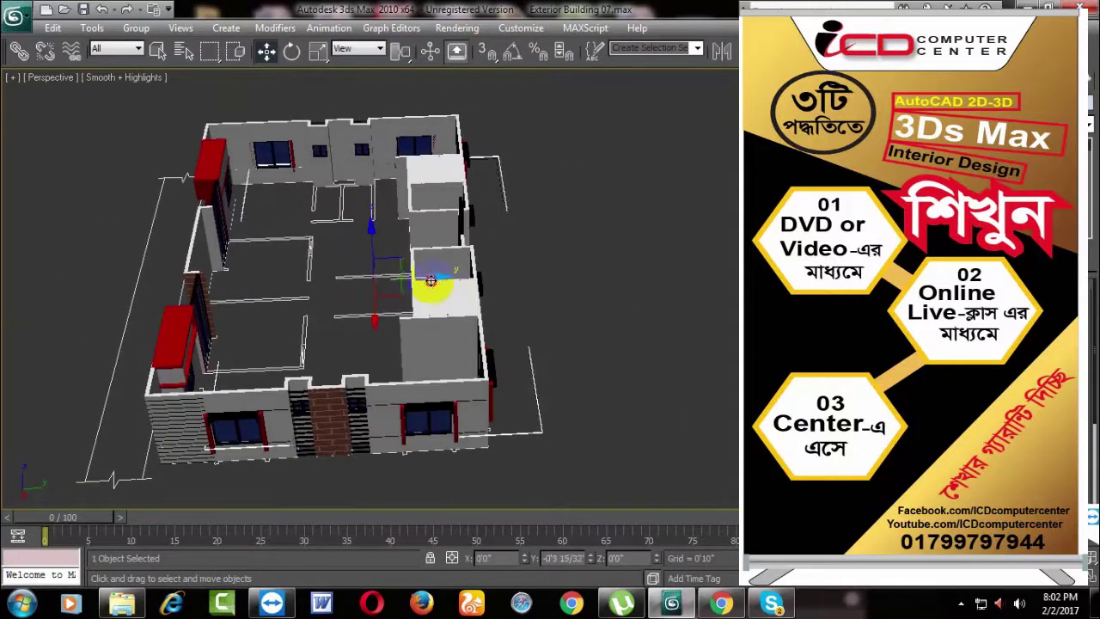
left_click_drag(406, 282, 392, 282)
mouse_move(391, 281)
middle_mouse_down("alt")
mouse_move(504, 364)
mouse_move(722, 314)
middle_mouse_up("alt")
scroll(543, 352, "up", 5)
left_click(543, 353)
scroll(728, 309, "up", 4)
Step: Copy the thin black ledge line 4'9" lower on the facade
left_click(731, 301)
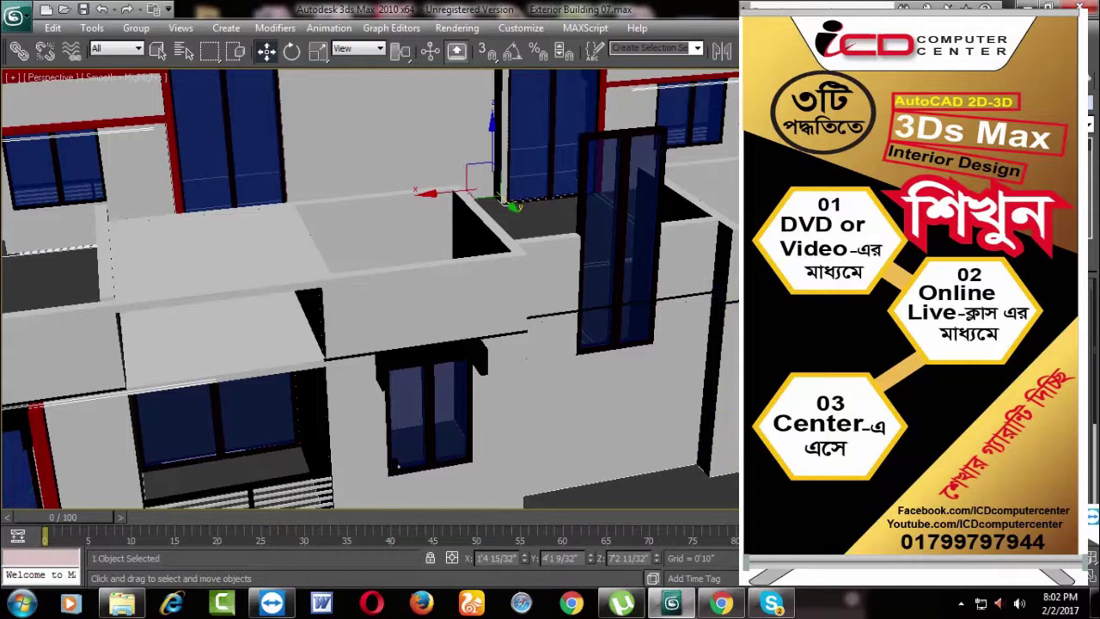
left_click(726, 306)
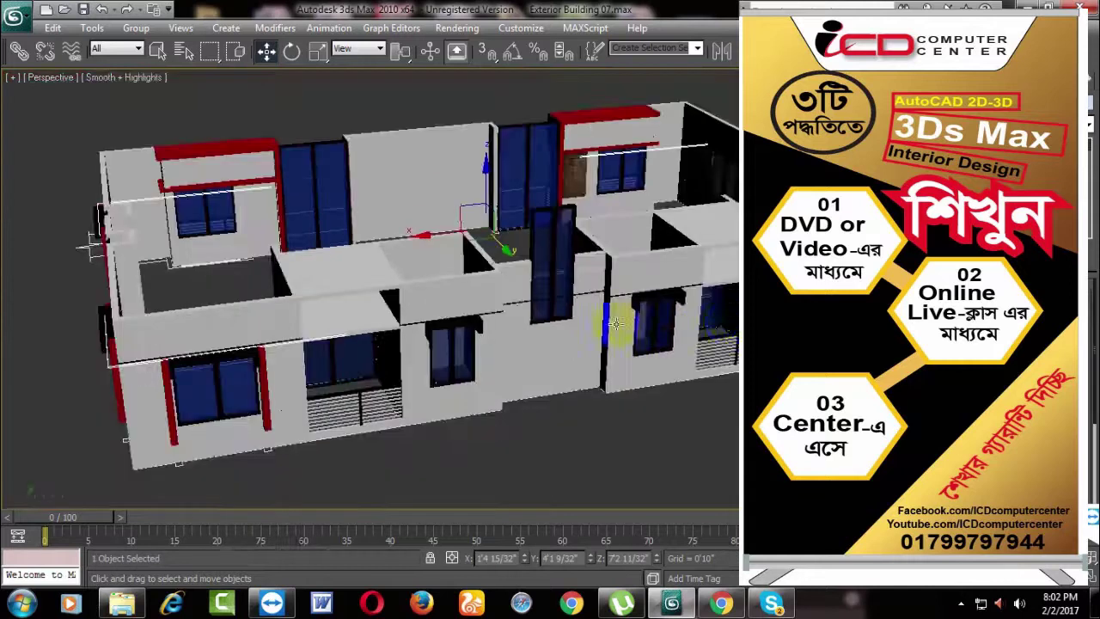
left_click(491, 140)
left_click_drag(492, 140, 513, 232)
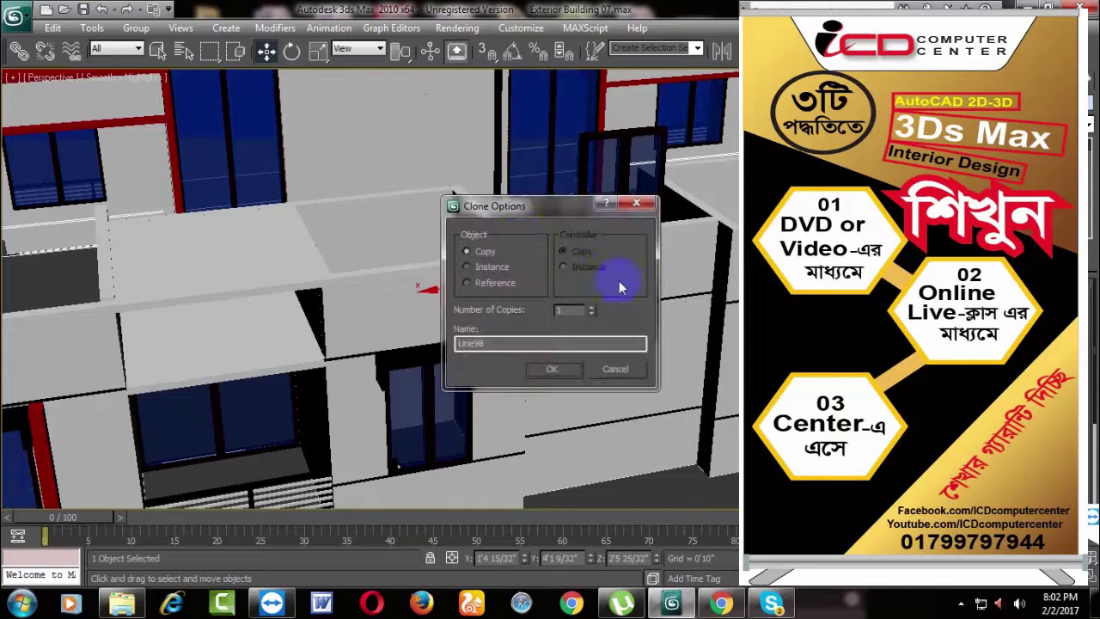
left_click(558, 369)
scroll(708, 430, "down", 5)
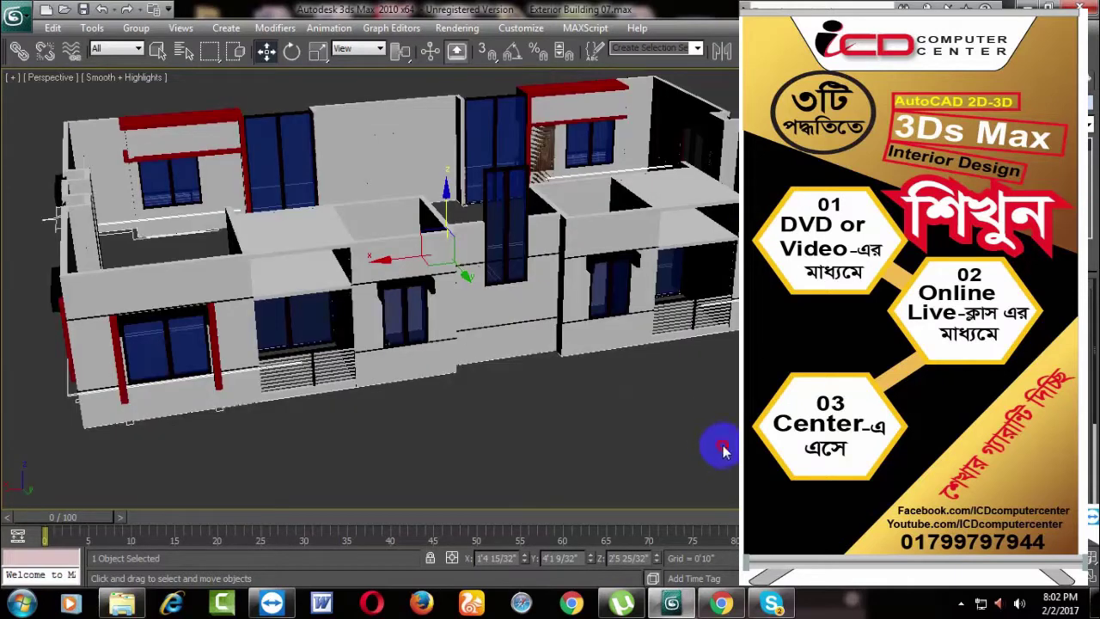
mouse_move(717, 444)
middle_mouse_down("alt")
mouse_move(630, 426)
mouse_move(608, 405)
middle_mouse_up("alt")
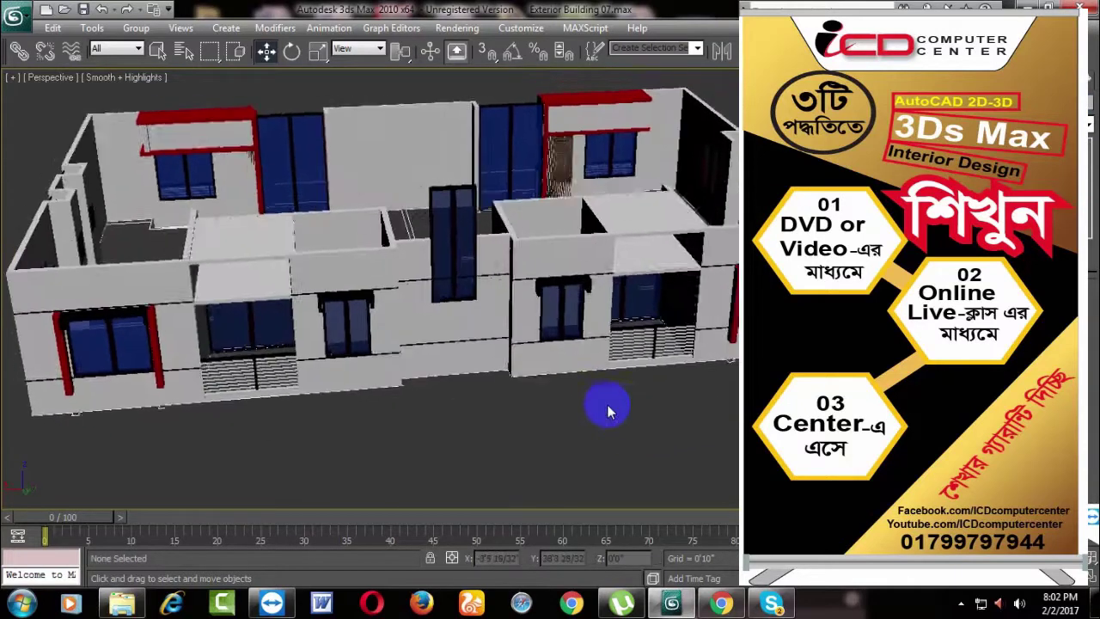
scroll(515, 354, "up", 5)
scroll(515, 353, "up", 2)
scroll(542, 376, "up", 4)
scroll(553, 380, "up", 2)
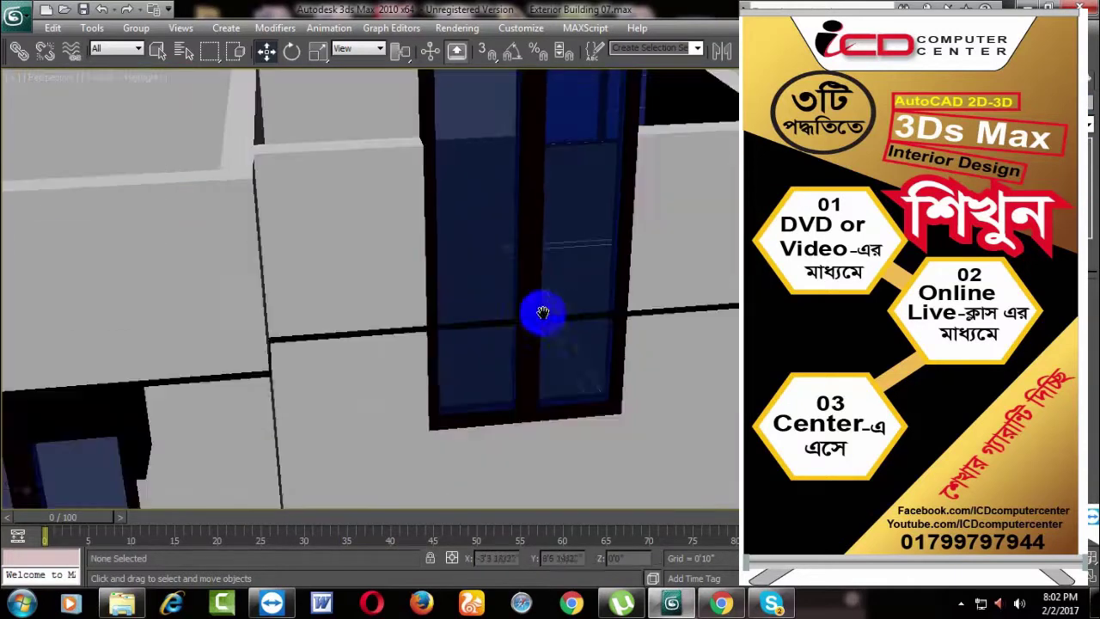
Step: Select the line shape running across the wall beside the tall glass window
left_click(557, 321)
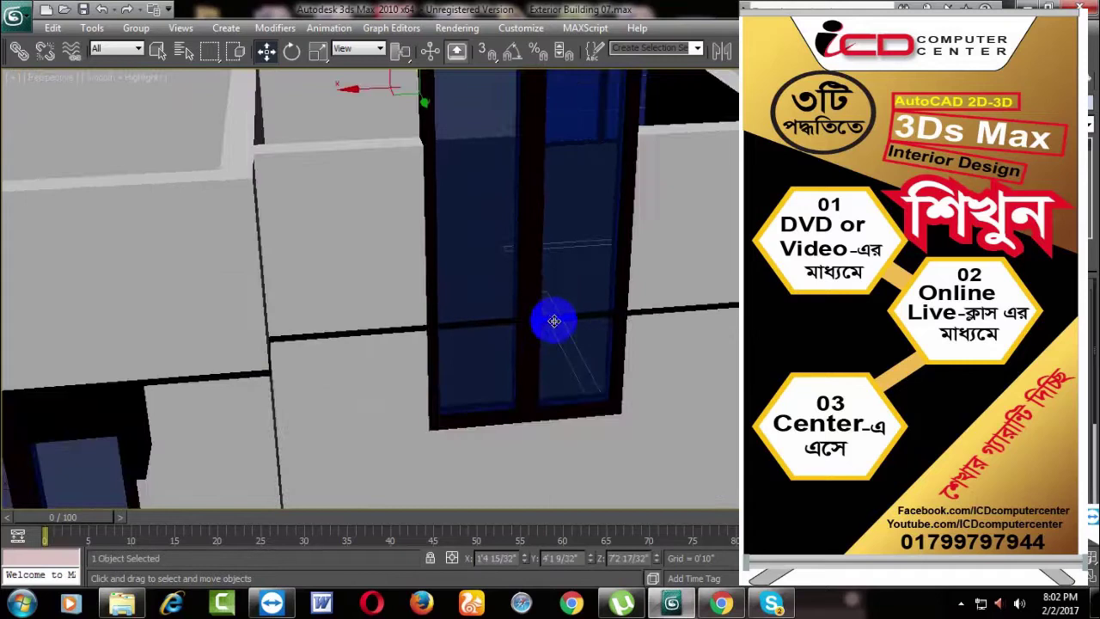
scroll(555, 320, "down", 10)
left_click(545, 446)
scroll(548, 443, "up", 5)
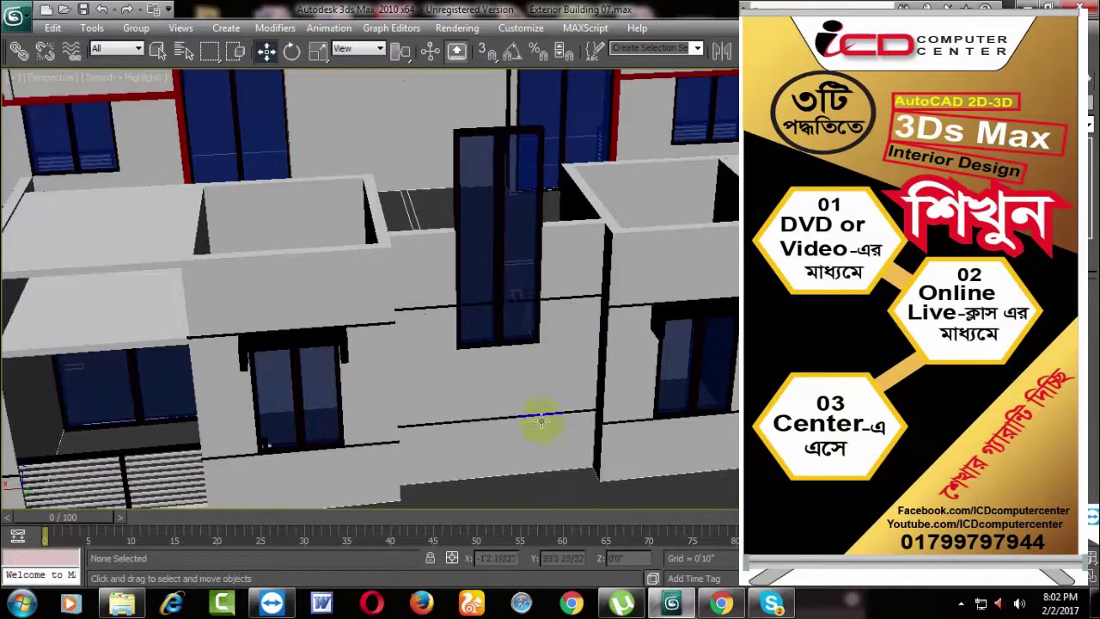
left_click(521, 300)
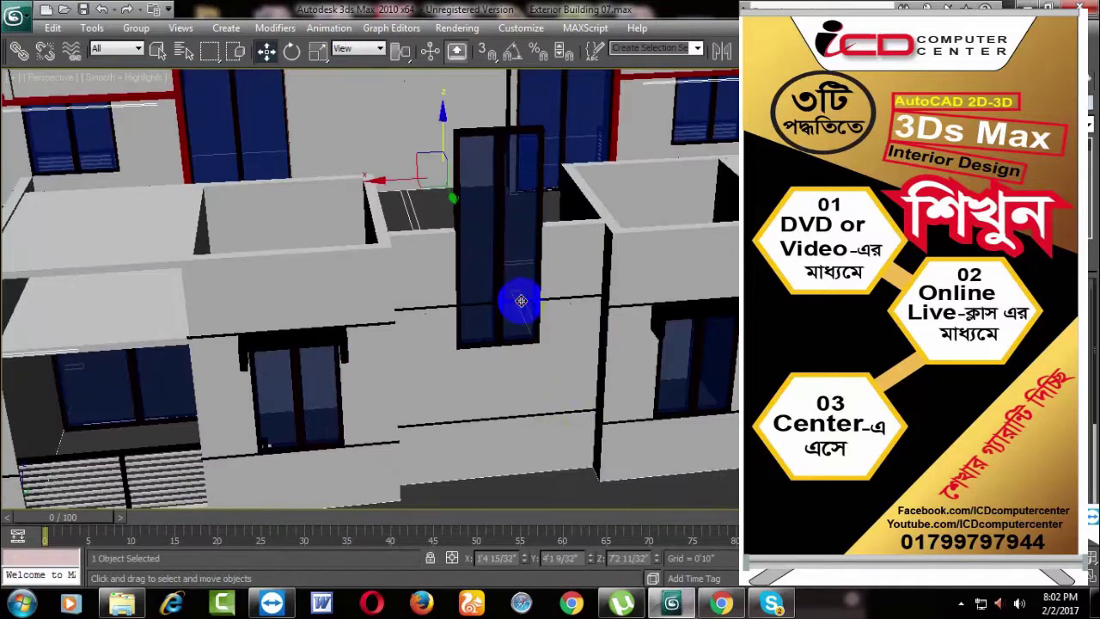
mouse_move(561, 361)
middle_mouse_down("alt")
mouse_move(602, 373)
mouse_move(593, 383)
middle_mouse_up("alt")
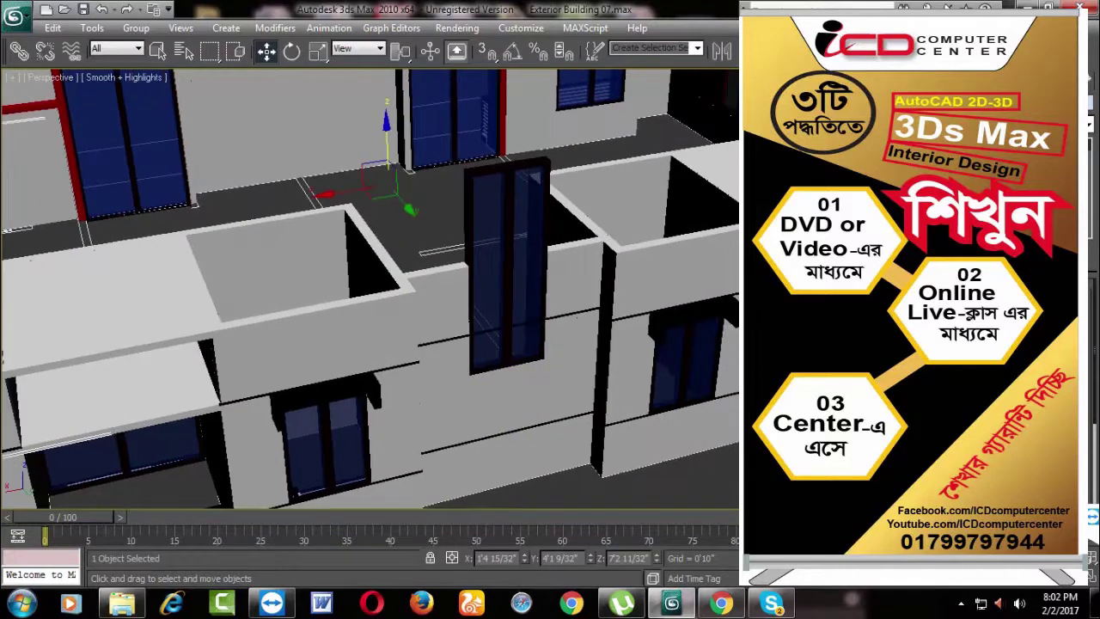
left_click(602, 361)
scroll(614, 369, "up", 2)
scroll(623, 377, "up", 2)
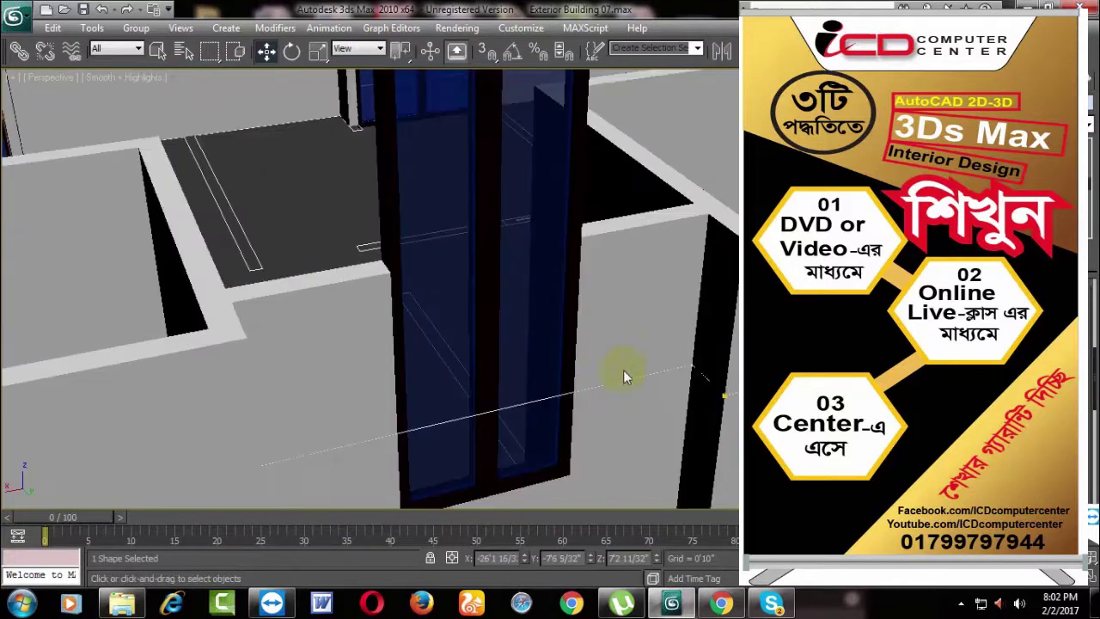
Step: Move the ledge line's end vertex into place and finish vertex editing
left_click(490, 405)
left_click(567, 393)
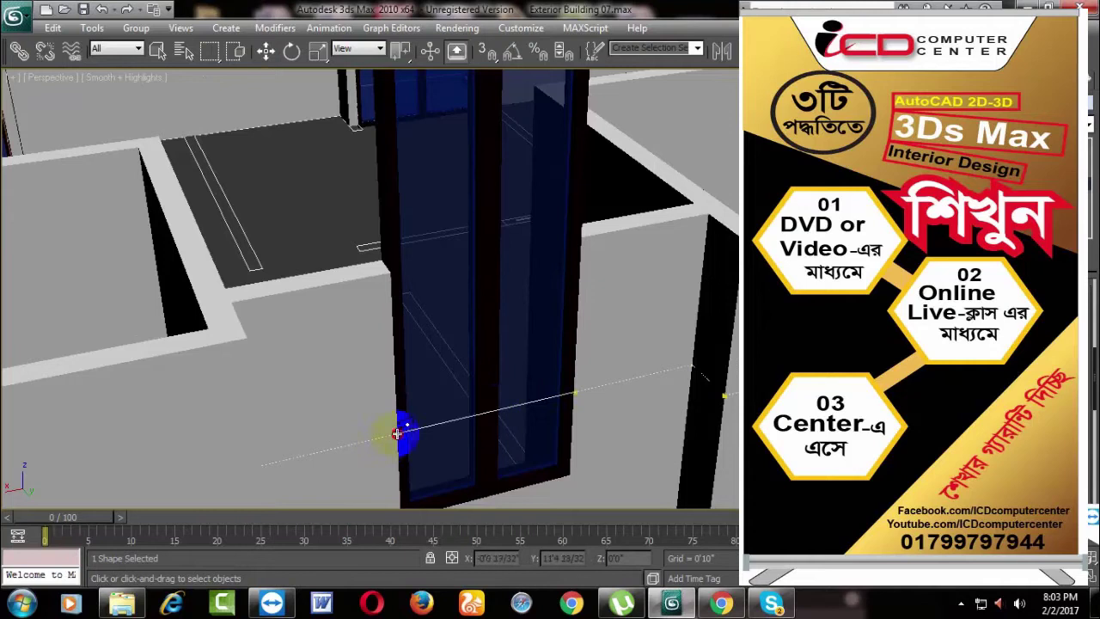
left_click(715, 272)
left_click(550, 362)
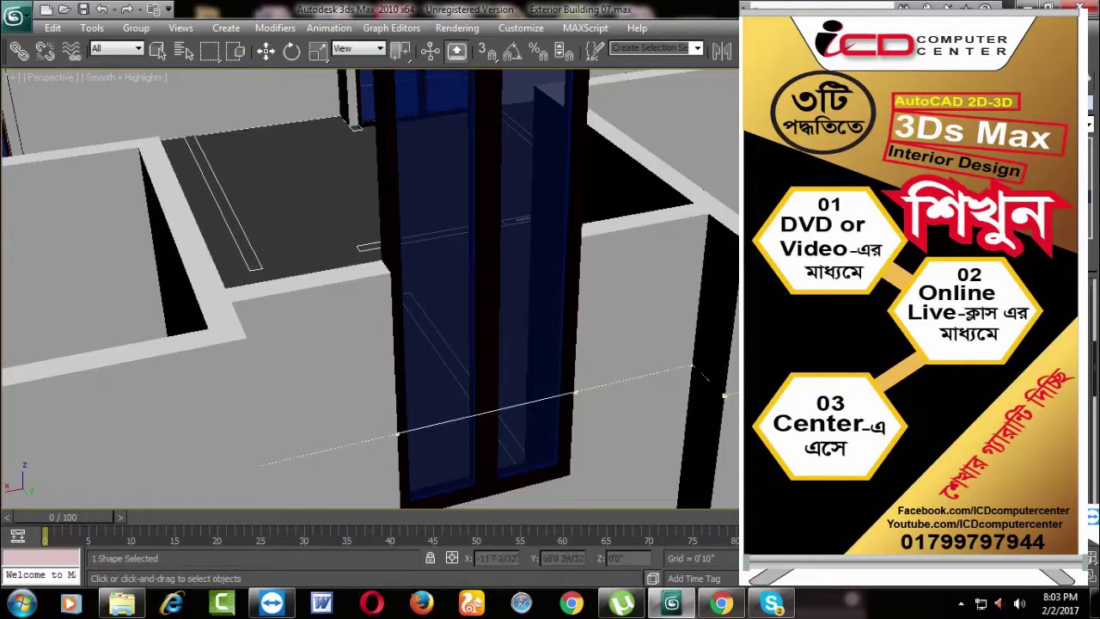
key("w")
left_click_drag(478, 356, 515, 447)
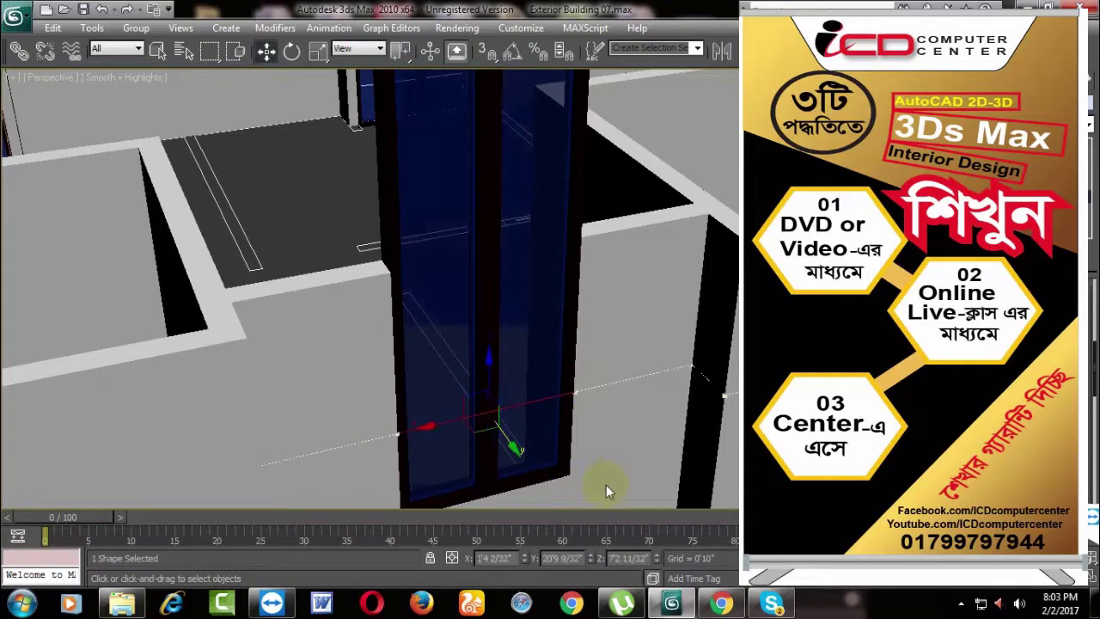
scroll(606, 476, "up", 1)
scroll(605, 477, "up", 4)
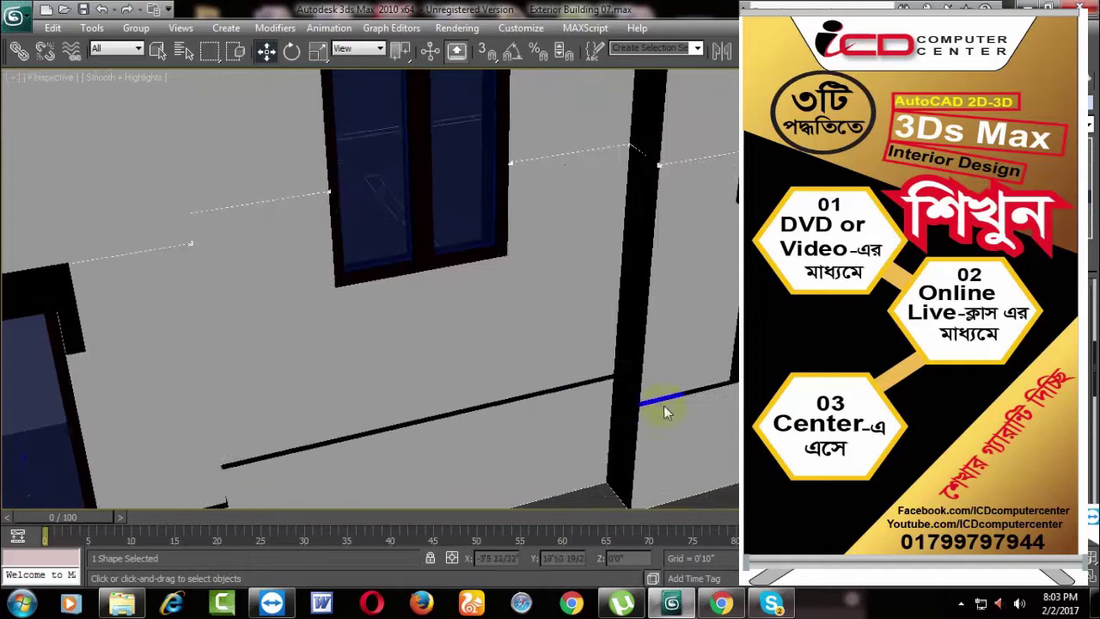
left_click(258, 199)
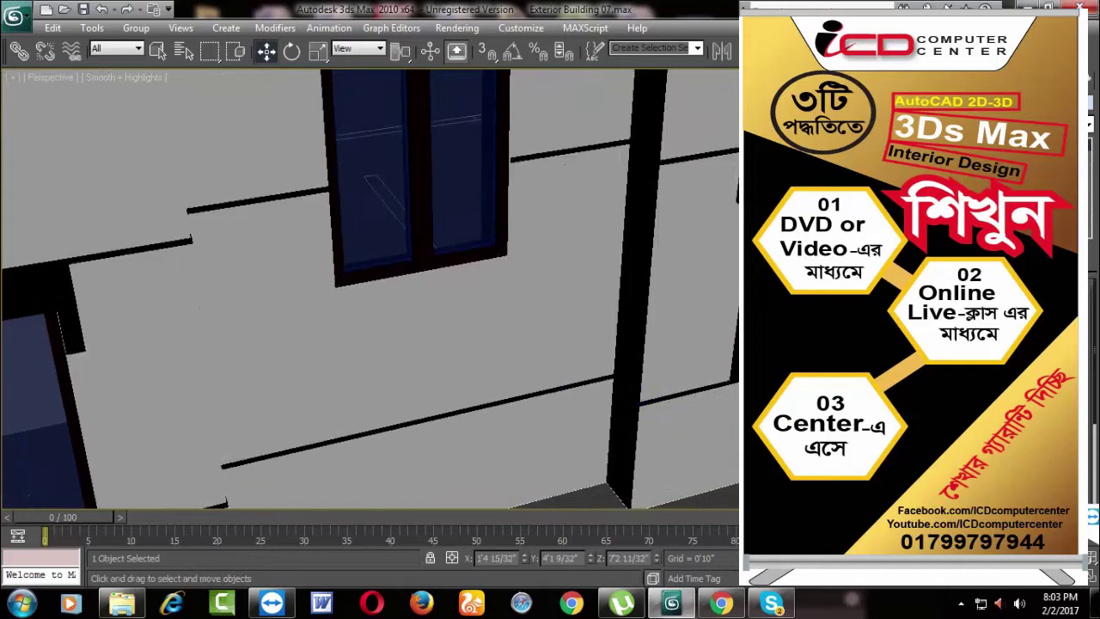
Step: Delete the unwanted black ledge line
left_click(566, 379)
left_click(564, 384)
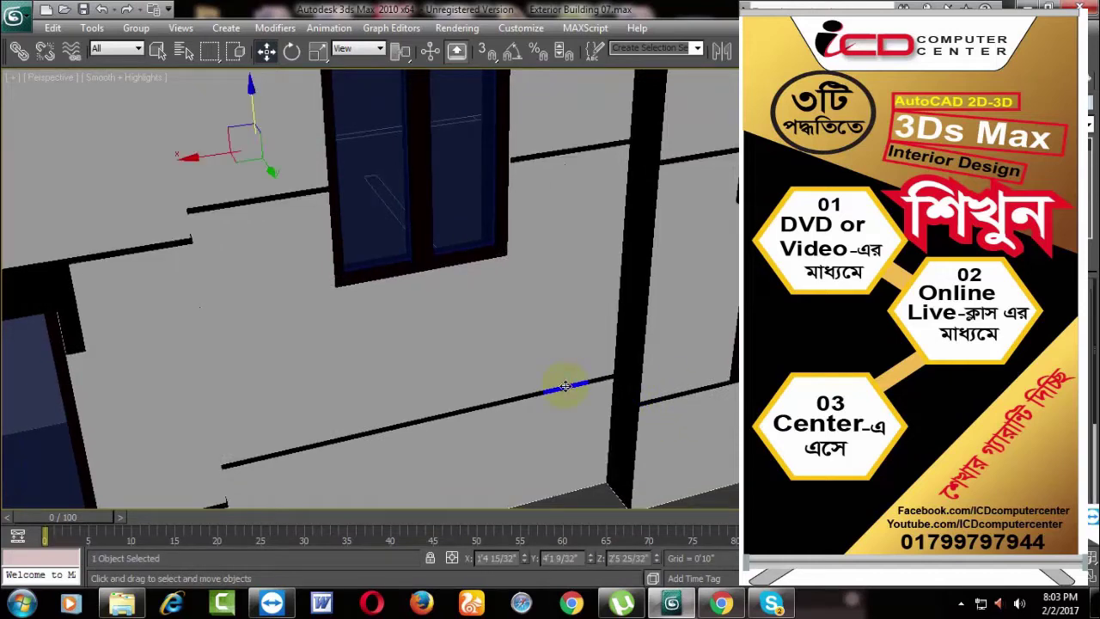
key("Delete")
Step: Copy the ledge line above the window 4'9" lower
left_click(557, 151)
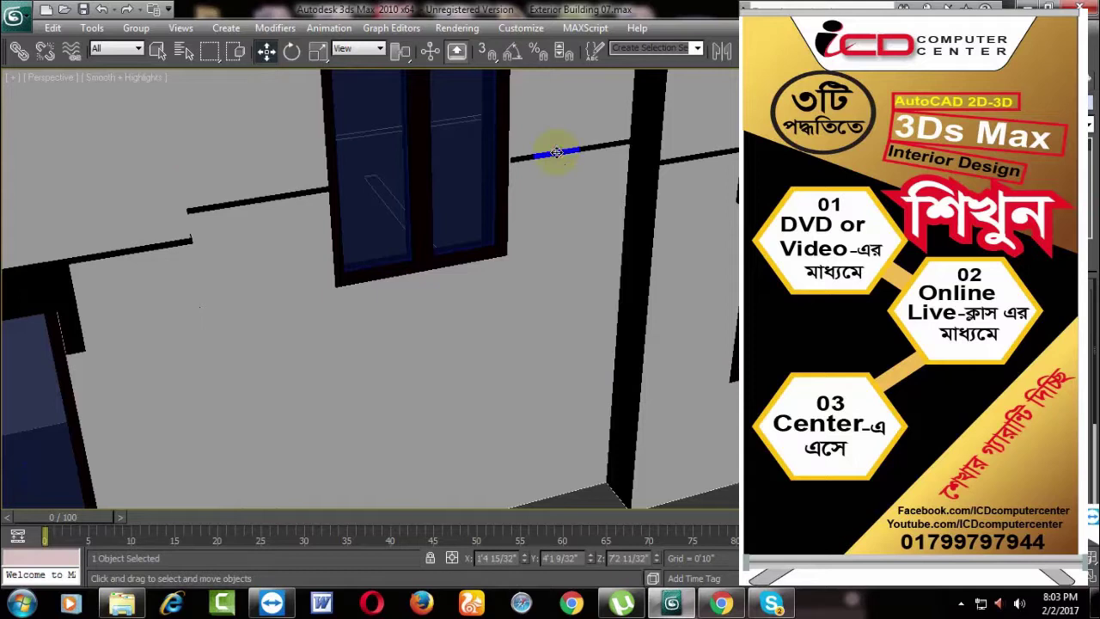
scroll(609, 277, "down", 5)
scroll(647, 303, "up", 3)
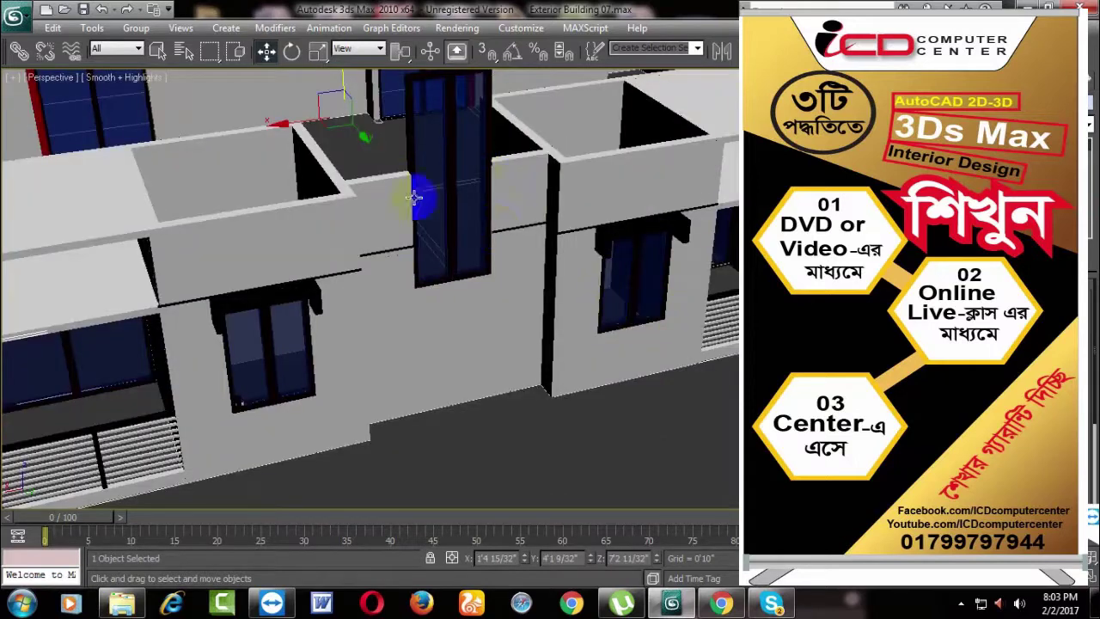
scroll(404, 207, "up", 1)
left_click_drag(334, 121, 344, 211)
left_click(555, 372)
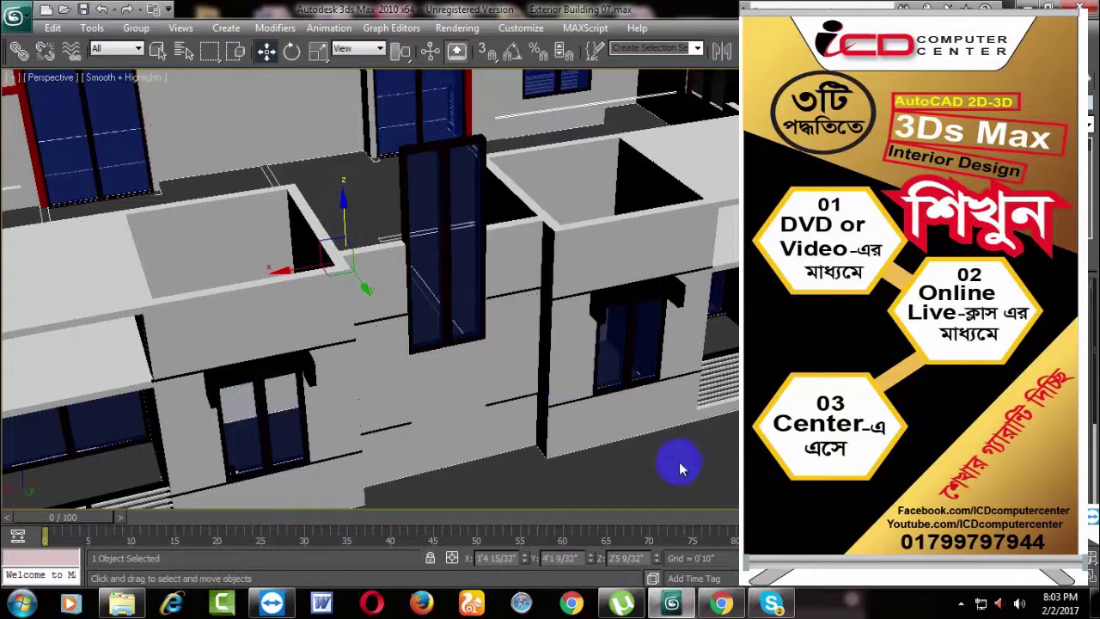
middle_click_drag(680, 459, 416, 445, "alt")
scroll(537, 429, "down", 5)
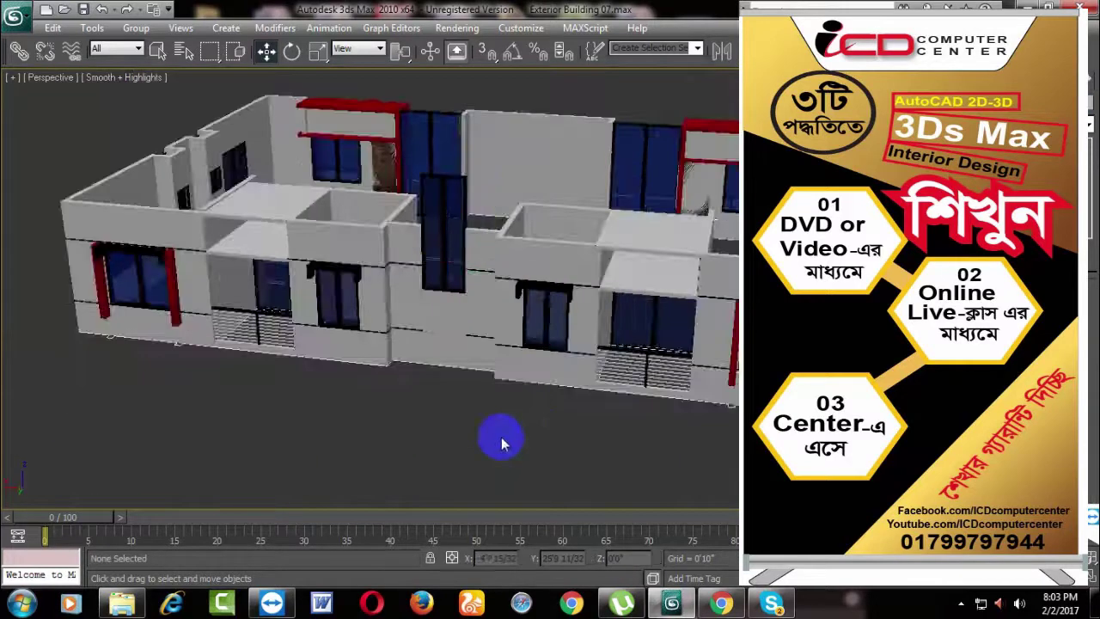
mouse_move(504, 437)
middle_mouse_down("alt")
mouse_move(511, 417)
mouse_move(714, 422)
mouse_move(644, 430)
middle_mouse_up("alt")
scroll(503, 412, "up", 3)
scroll(503, 413, "down", 3)
scroll(684, 397, "up", 2)
scroll(684, 397, "down", 3)
scroll(644, 429, "up", 5)
scroll(644, 430, "down", 3)
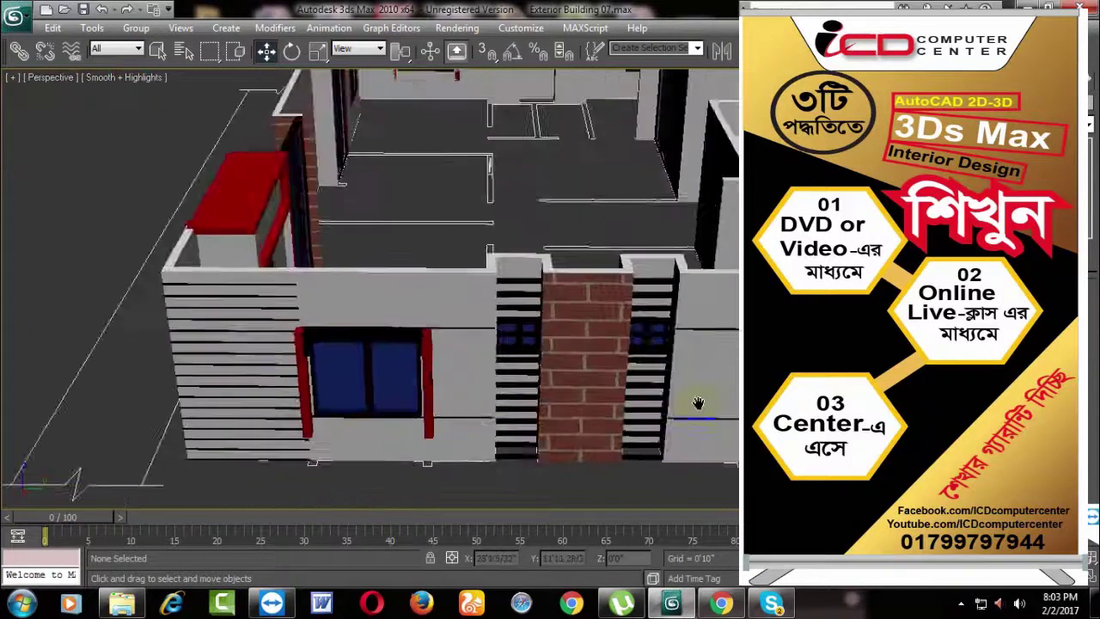
scroll(570, 393, "down", 2)
mouse_move(570, 393)
middle_mouse_down("alt")
mouse_move(560, 393)
mouse_move(601, 380)
middle_mouse_up("alt")
scroll(569, 398, "up", 1)
left_click(576, 456)
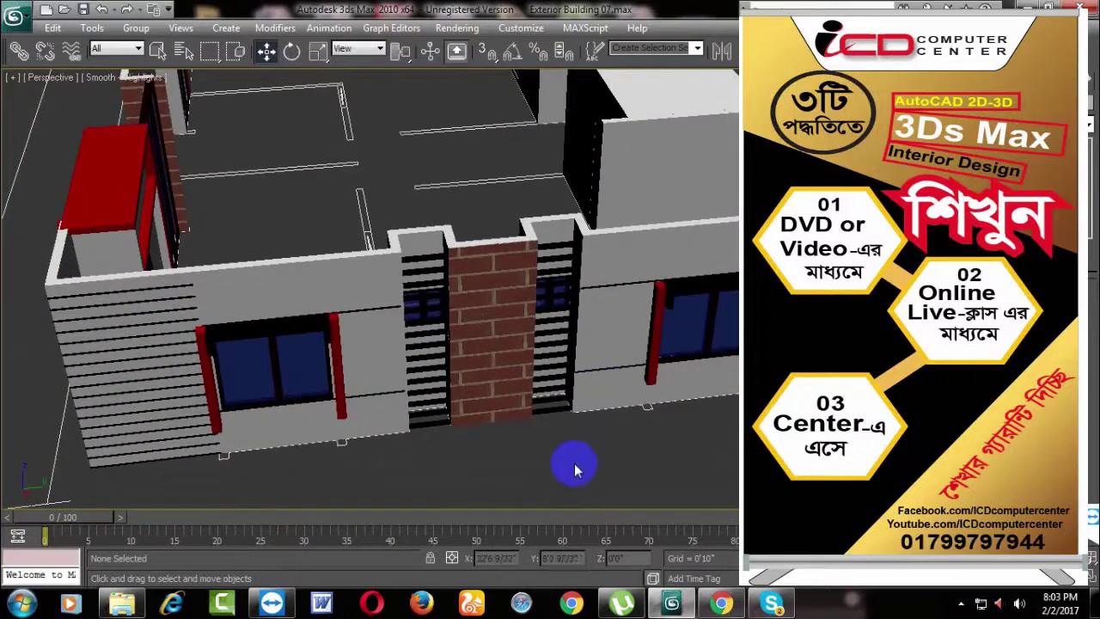
left_click(446, 272)
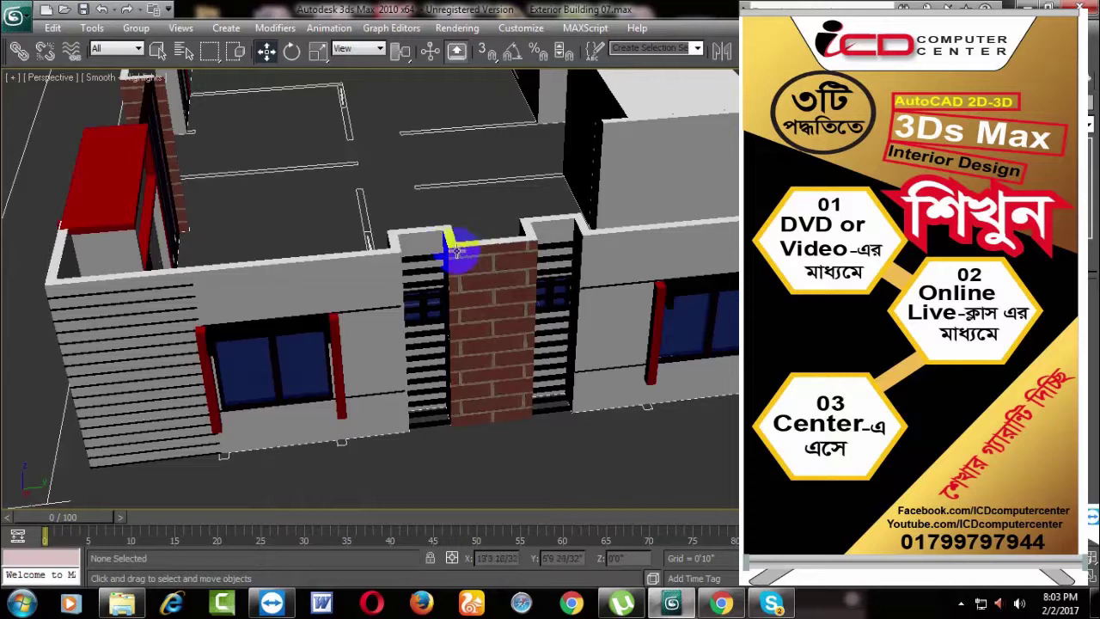
mouse_move(384, 264)
middle_mouse_down("alt")
mouse_move(418, 312)
mouse_move(573, 308)
mouse_move(486, 352)
middle_mouse_up("alt")
left_click(486, 348)
scroll(487, 322, "down", 3)
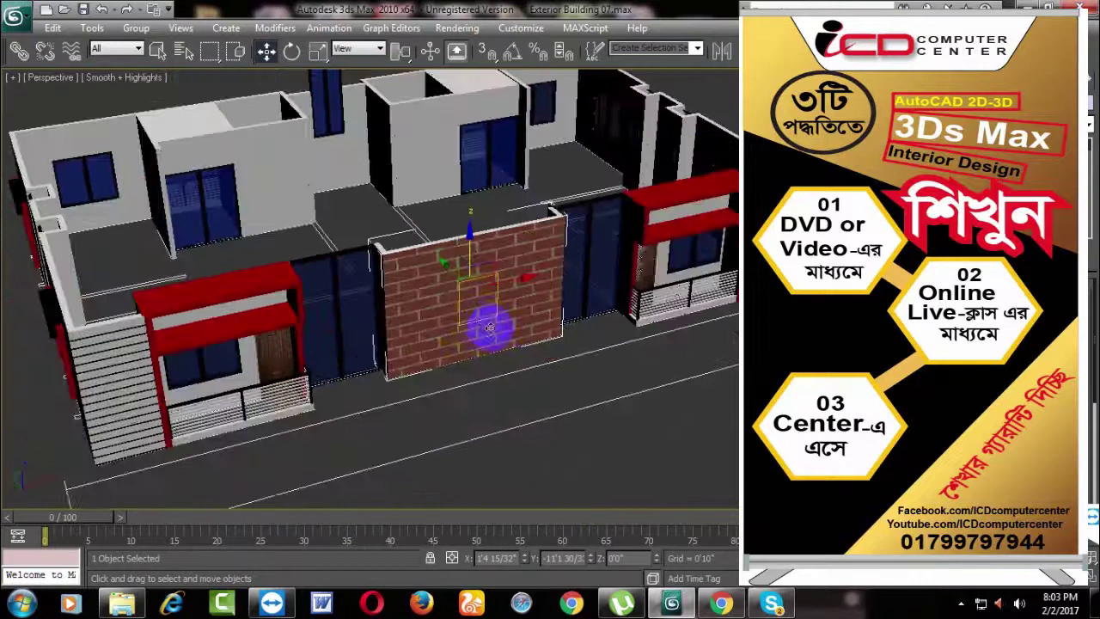
scroll(515, 336, "down", 2)
left_click(607, 400)
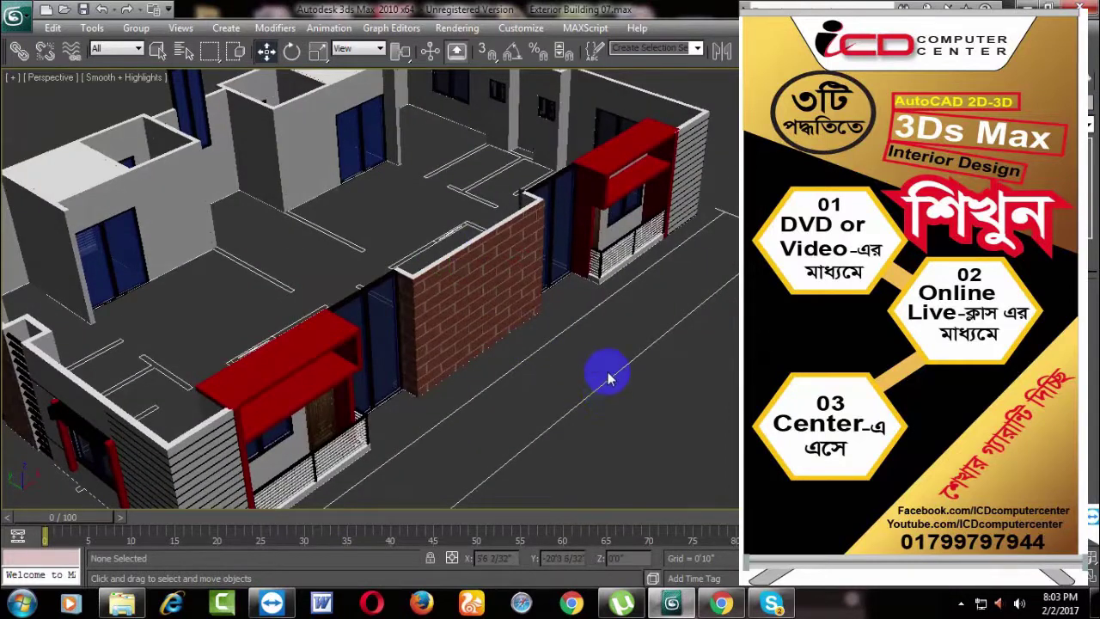
scroll(607, 378, "down", 3)
mouse_move(510, 386)
middle_mouse_down("alt")
mouse_move(472, 410)
mouse_move(508, 404)
mouse_move(471, 419)
middle_mouse_up("alt")
scroll(470, 419, "up", 2)
scroll(473, 435, "up", 2)
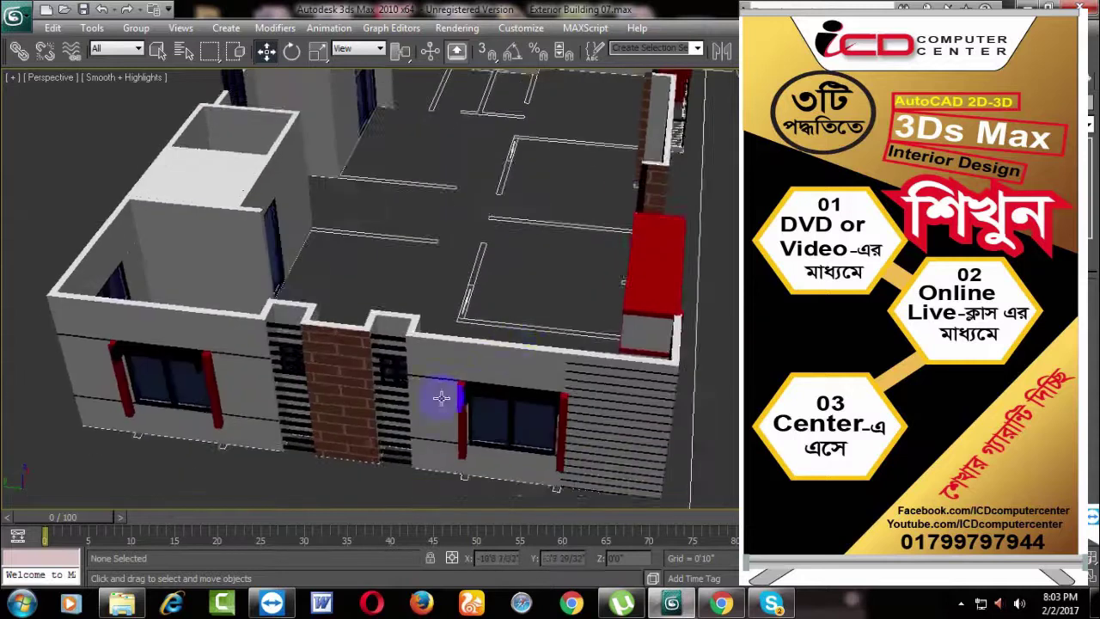
scroll(442, 395, "up", 1)
scroll(437, 392, "up", 3)
left_click(453, 418)
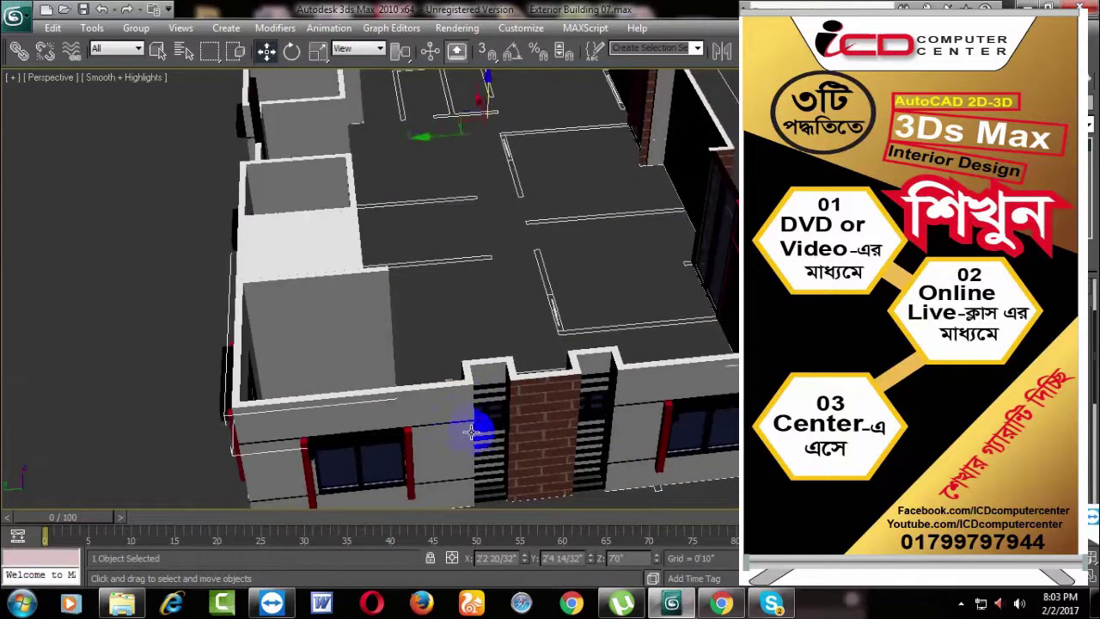
scroll(481, 425, "down", 5)
mouse_move(482, 437)
middle_mouse_down("alt")
mouse_move(596, 435)
mouse_move(580, 404)
mouse_move(634, 417)
mouse_move(658, 375)
mouse_move(535, 418)
mouse_move(640, 425)
middle_mouse_up("alt")
scroll(627, 410, "up", 4)
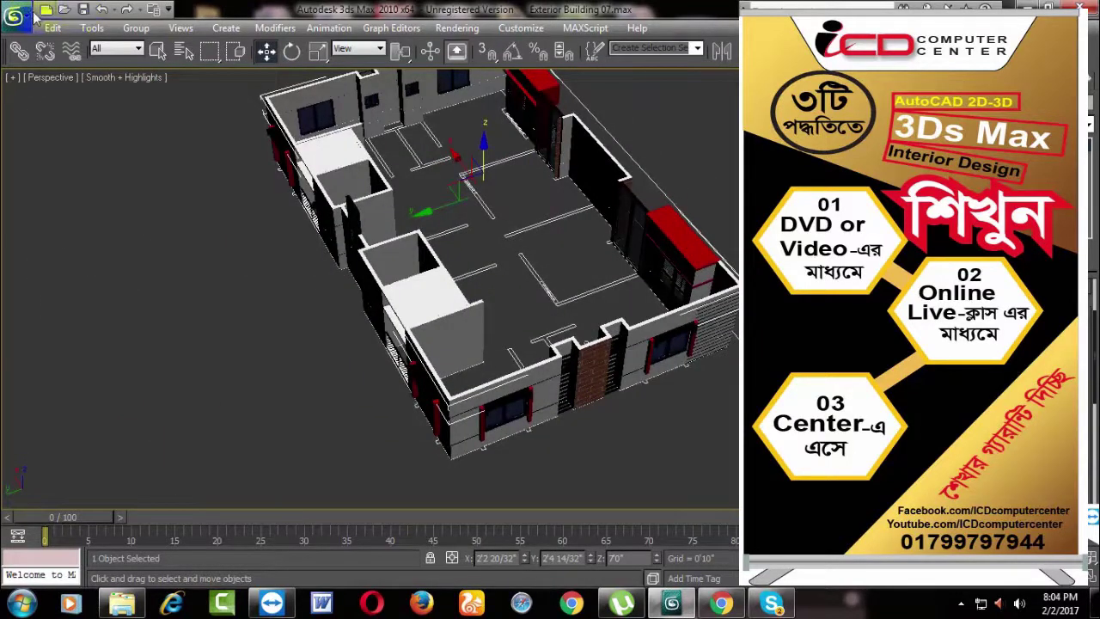
left_click(21, 16)
Step: Save the scene as Exterior Building 08
left_click(43, 198)
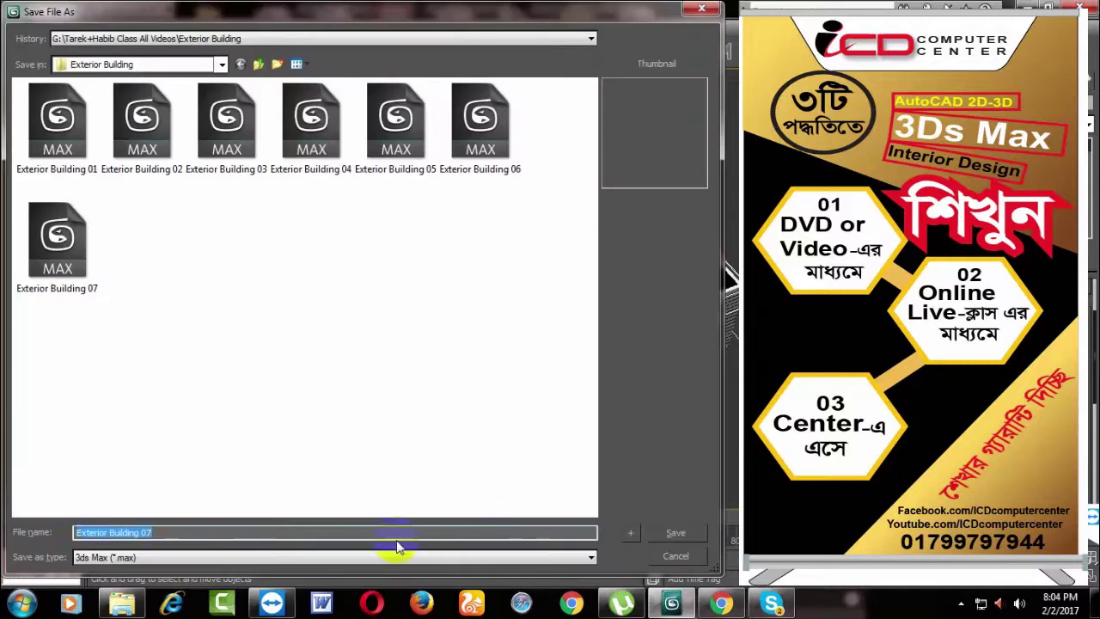
key("BackSpace")
type("8")
key("Return")
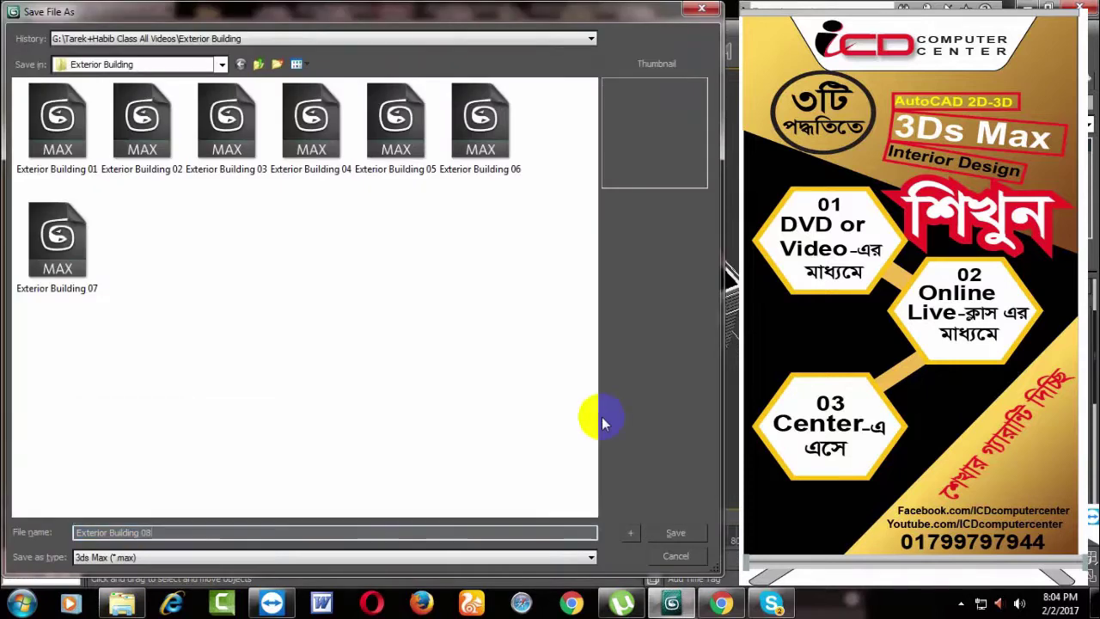
Step: Show the whole building plan from the Top view in wireframe
mouse_move(731, 335)
middle_mouse_down("alt")
mouse_move(607, 327)
mouse_move(712, 369)
middle_mouse_up("alt")
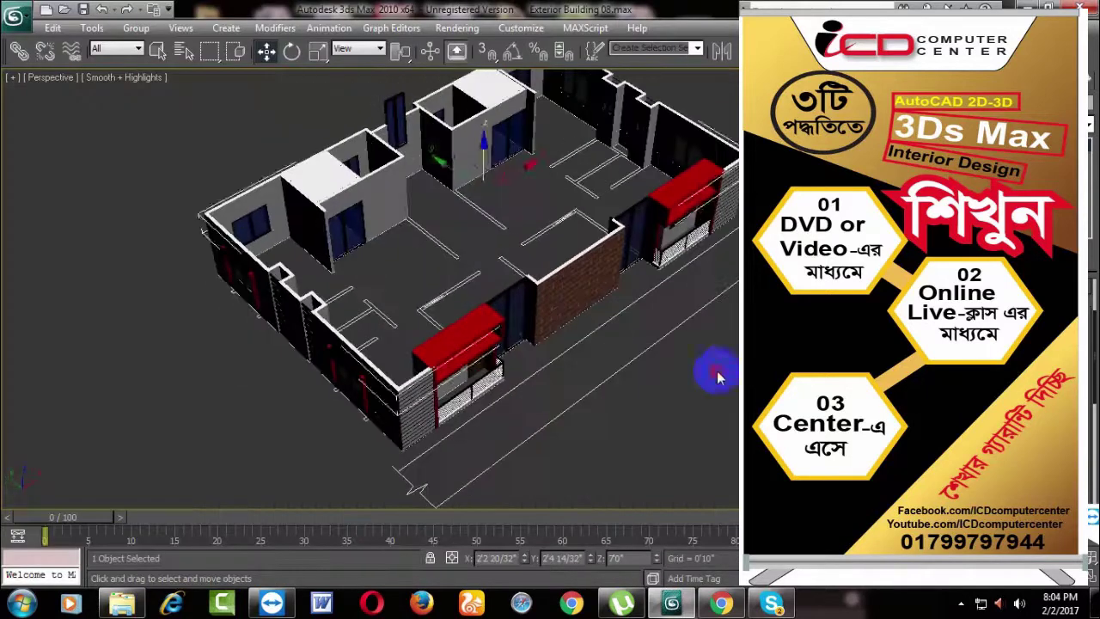
key("t")
key("z")
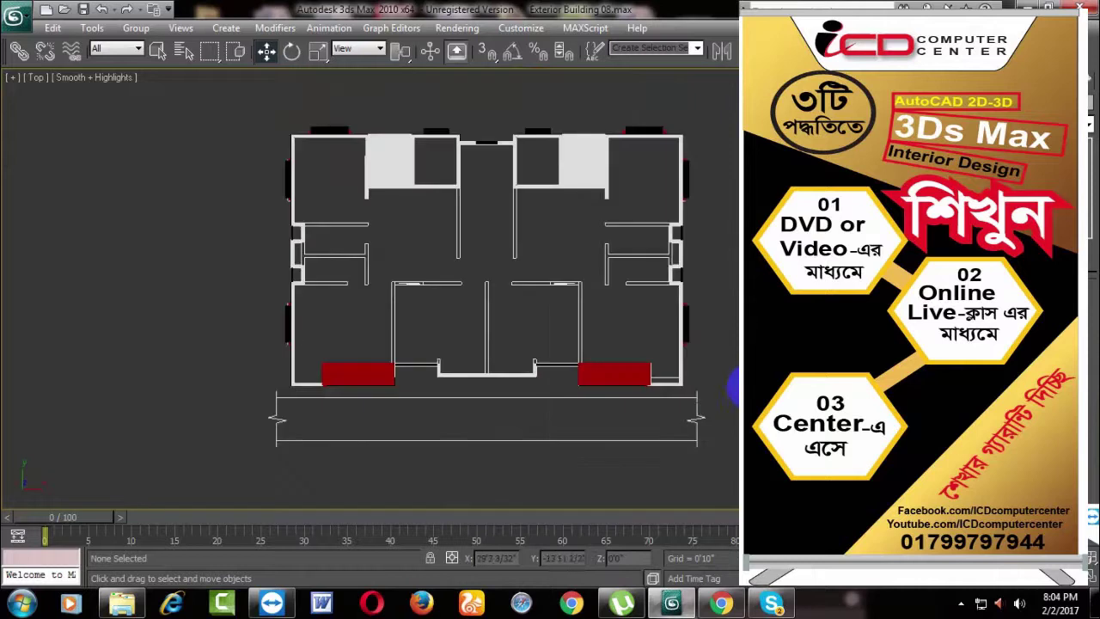
key("F3")
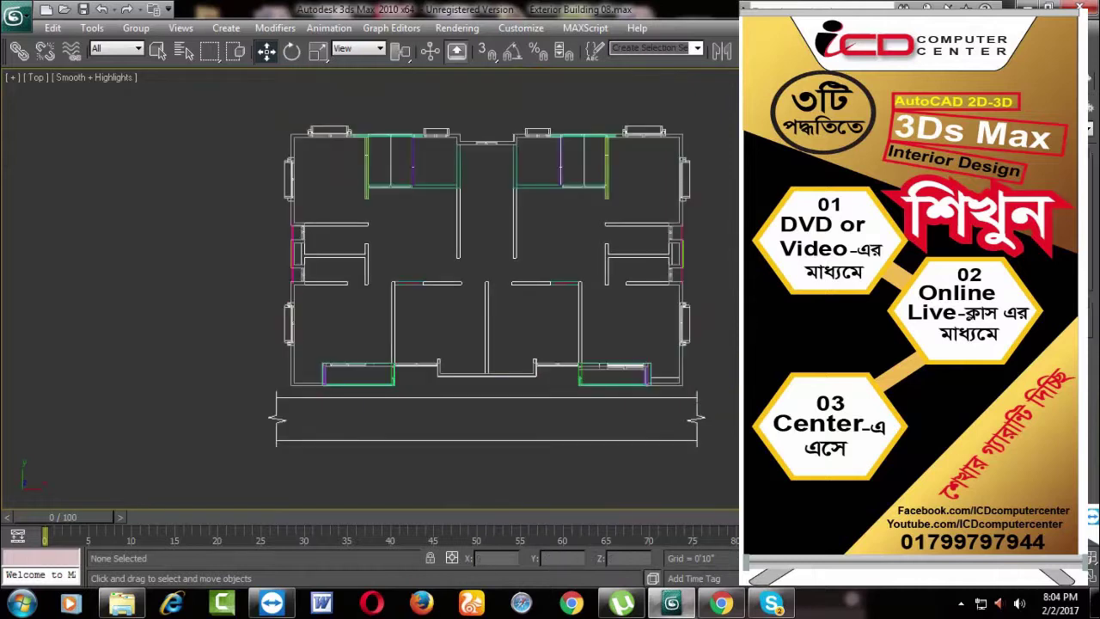
scroll(658, 300, "up", 1)
scroll(676, 330, "up", 2)
scroll(673, 319, "down", 2)
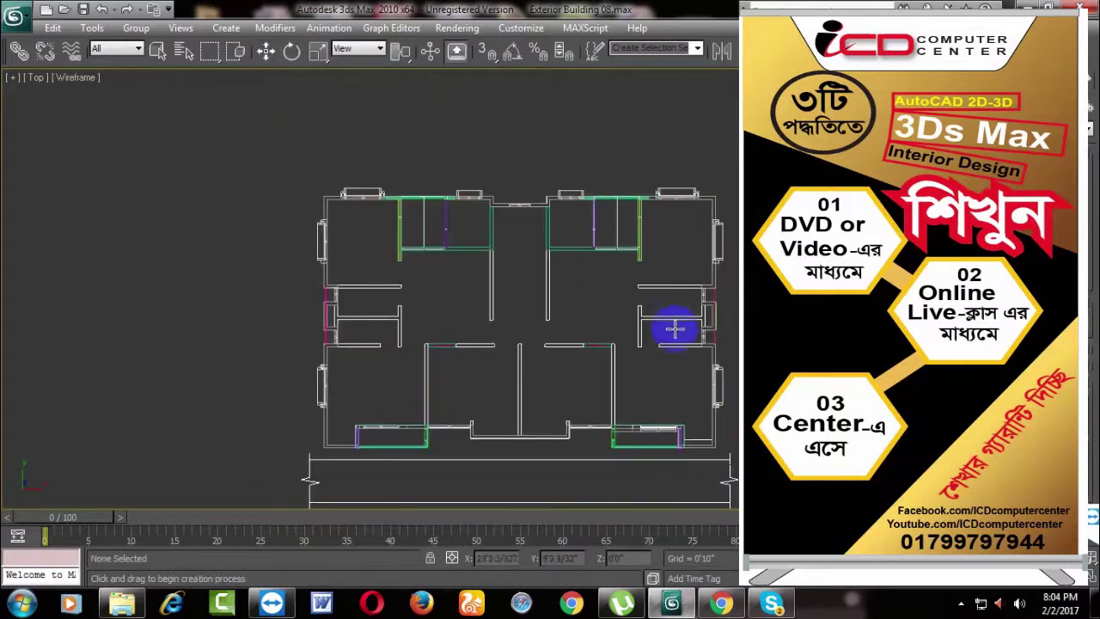
Step: Hide the group of window objects with Hide Selection
left_click(265, 51)
middle_click_drag(515, 264, 471, 181)
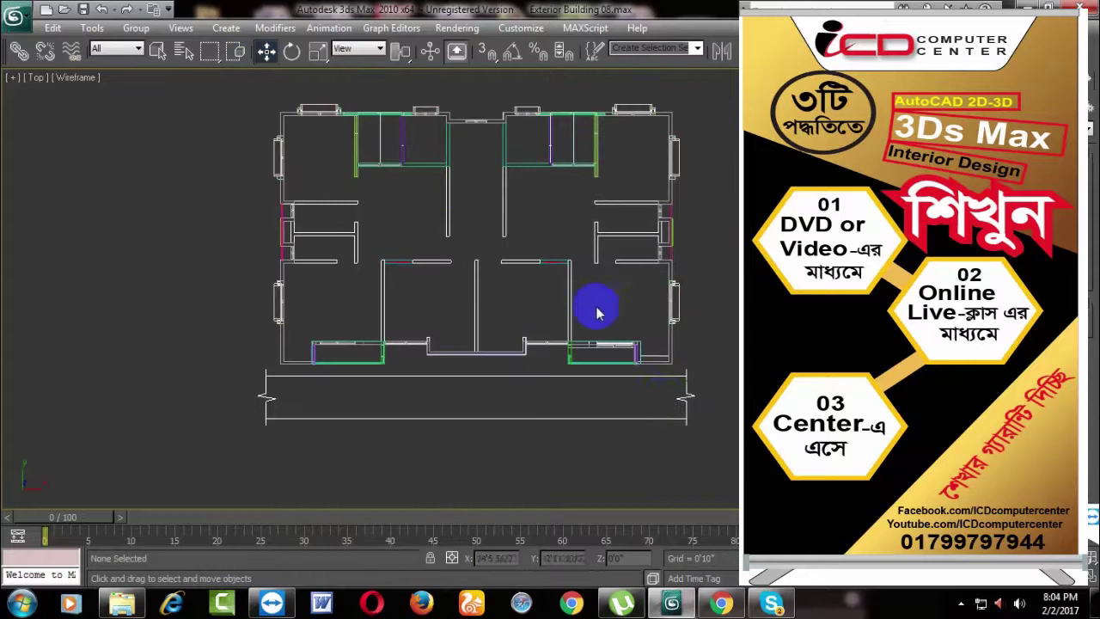
left_click(660, 374)
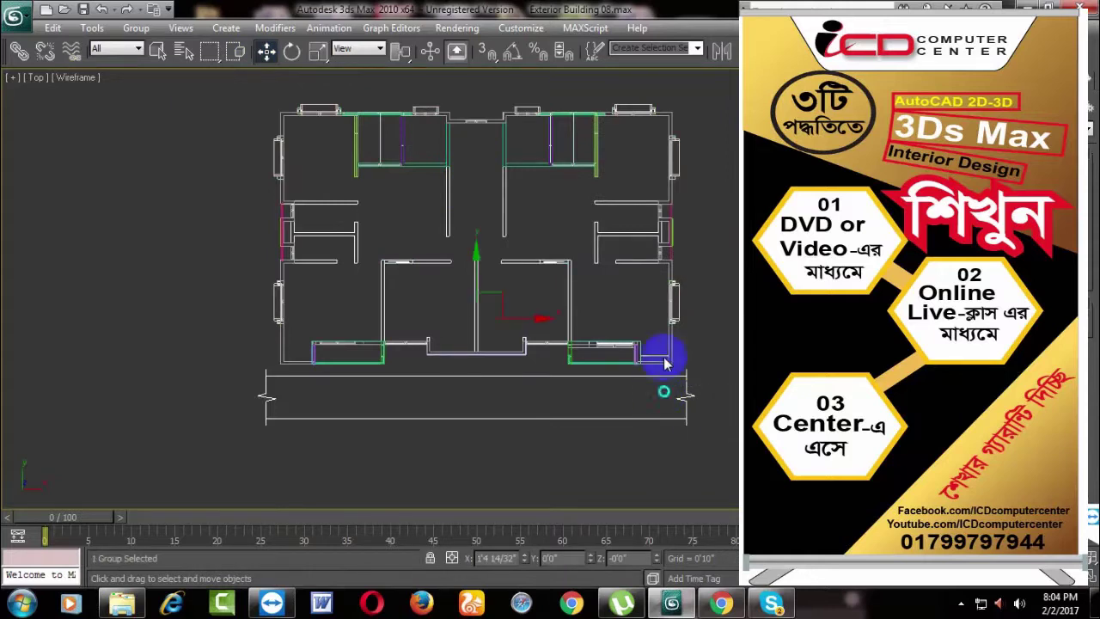
right_click(663, 270)
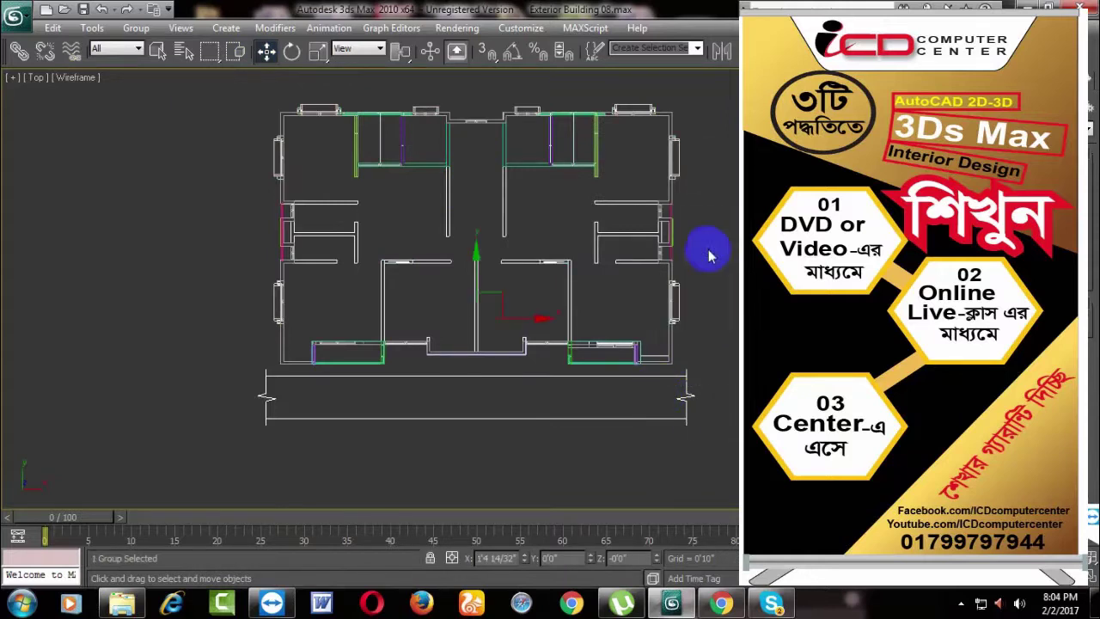
right_click(679, 359)
right_click(703, 303)
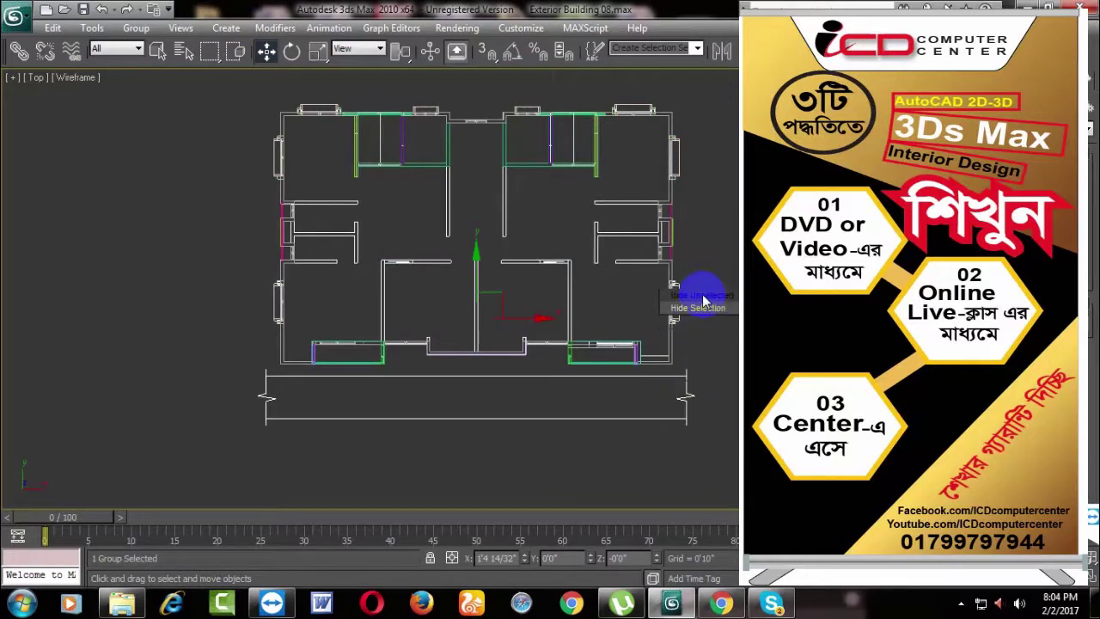
left_click(701, 306)
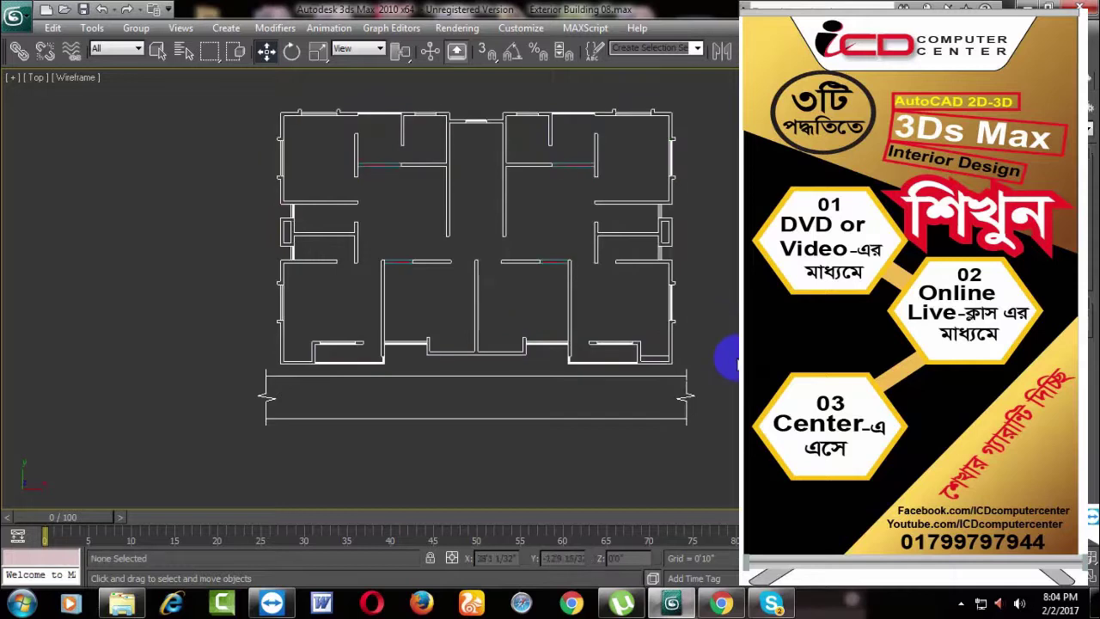
Step: Enable 3D vertex snapping and test it by starting then cancelling a line at the plan's corner
middle_click_drag(706, 320, 647, 349)
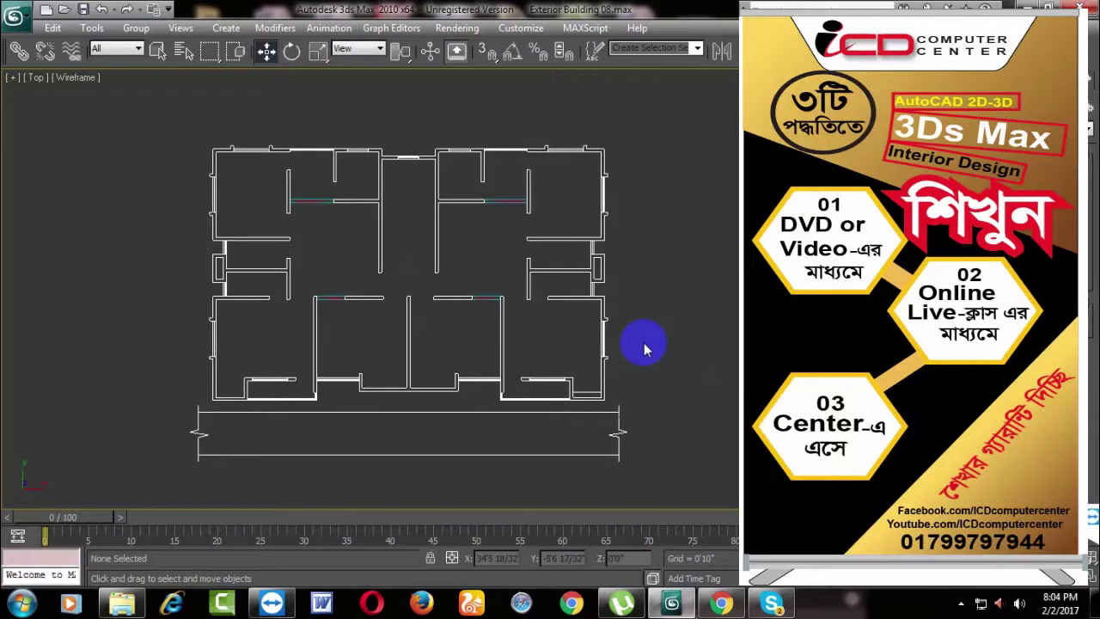
middle_click_drag(646, 327, 743, 341)
scroll(735, 344, "up", 2)
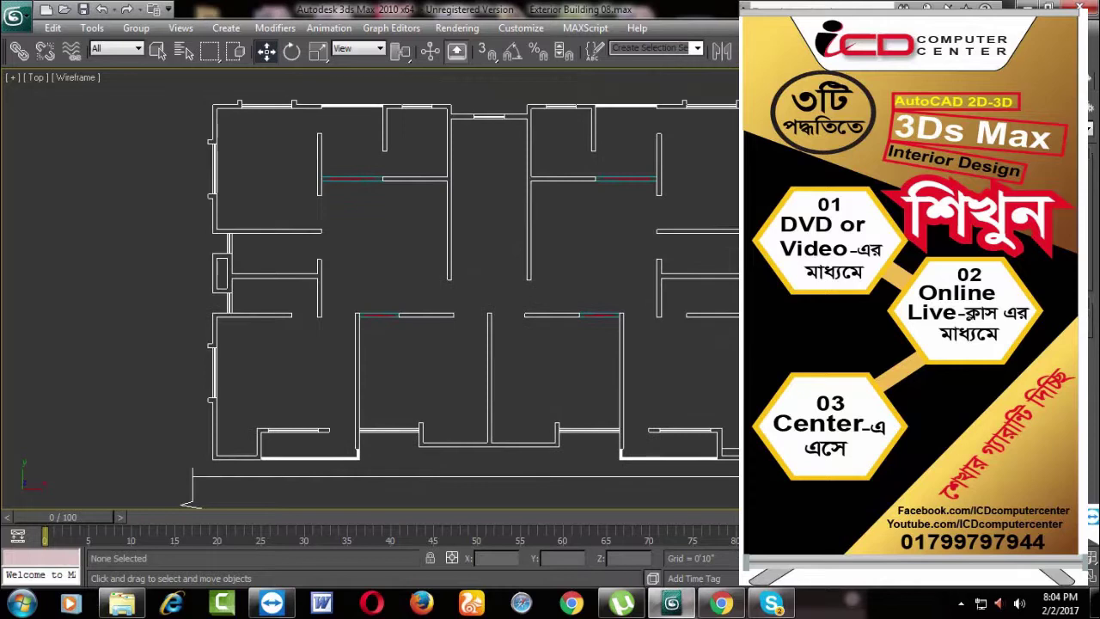
left_click(484, 49)
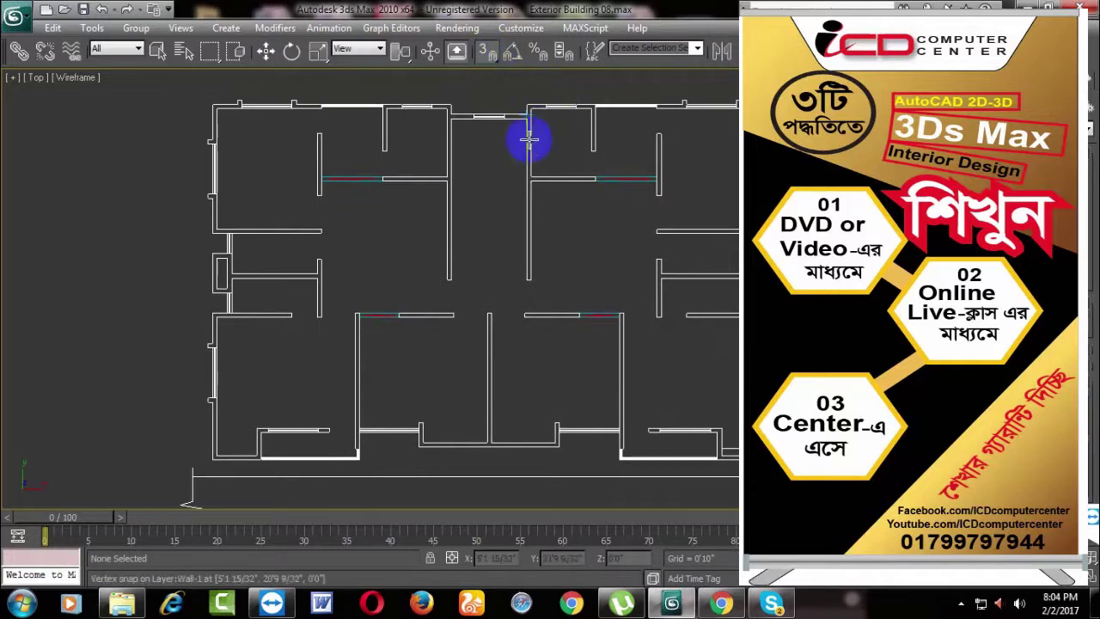
left_click(207, 104)
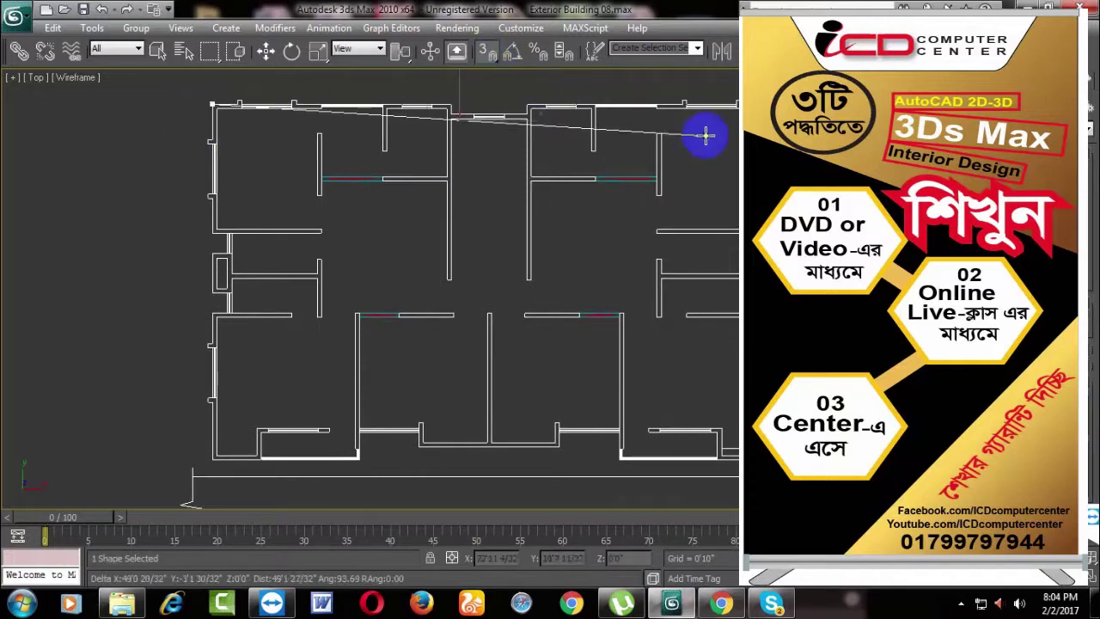
right_click(457, 104)
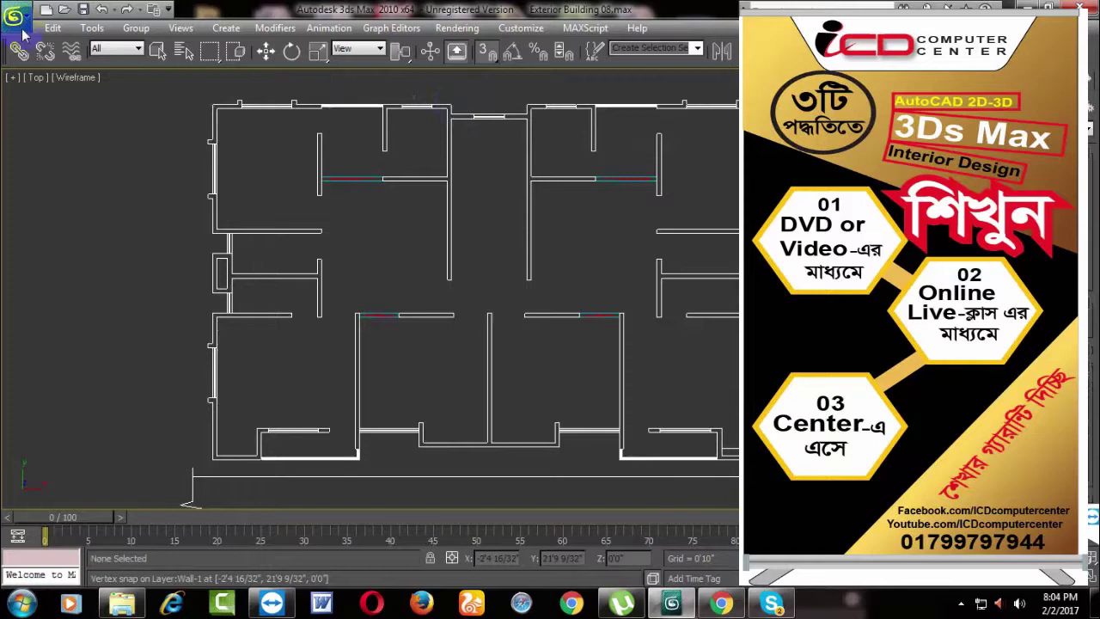
Step: Save the scene as the next numbered version, Exterior Building 09
left_click(16, 17)
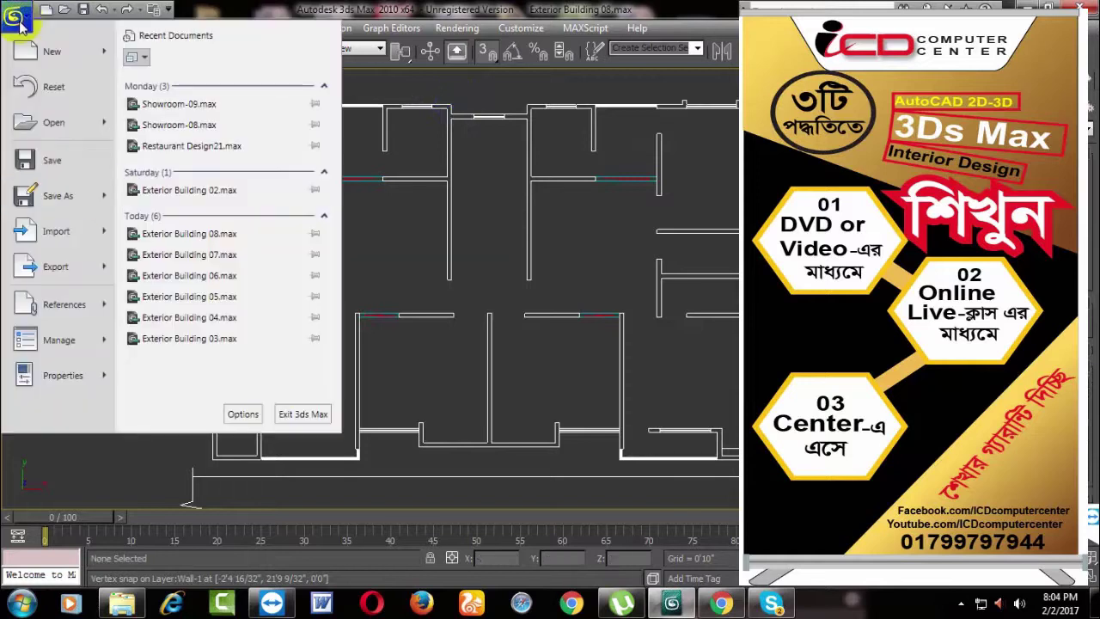
left_click(86, 199)
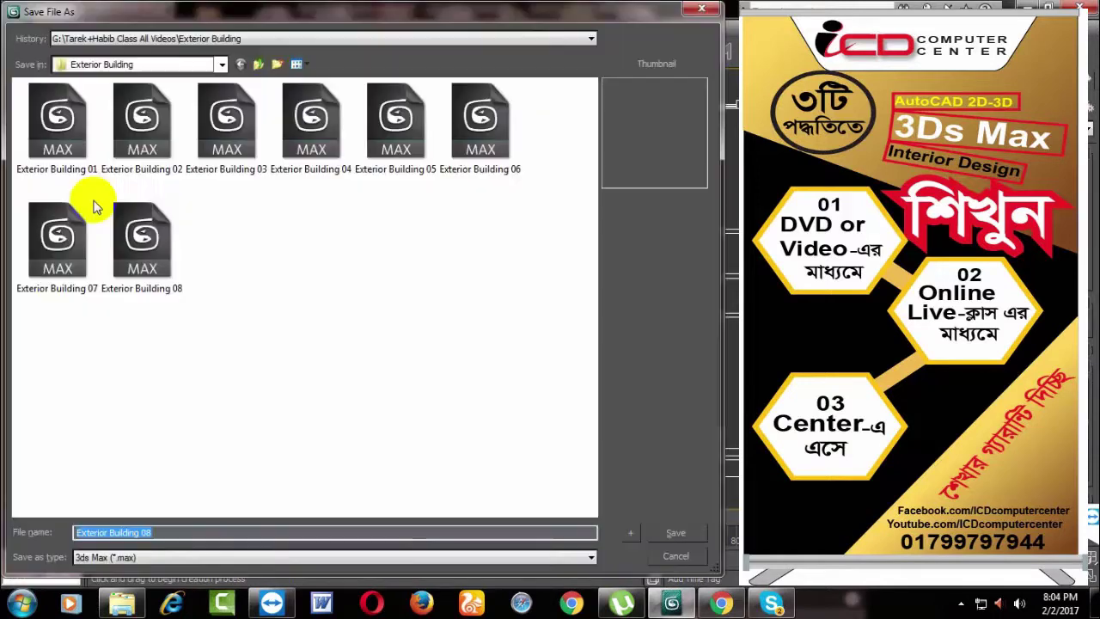
left_click(634, 535)
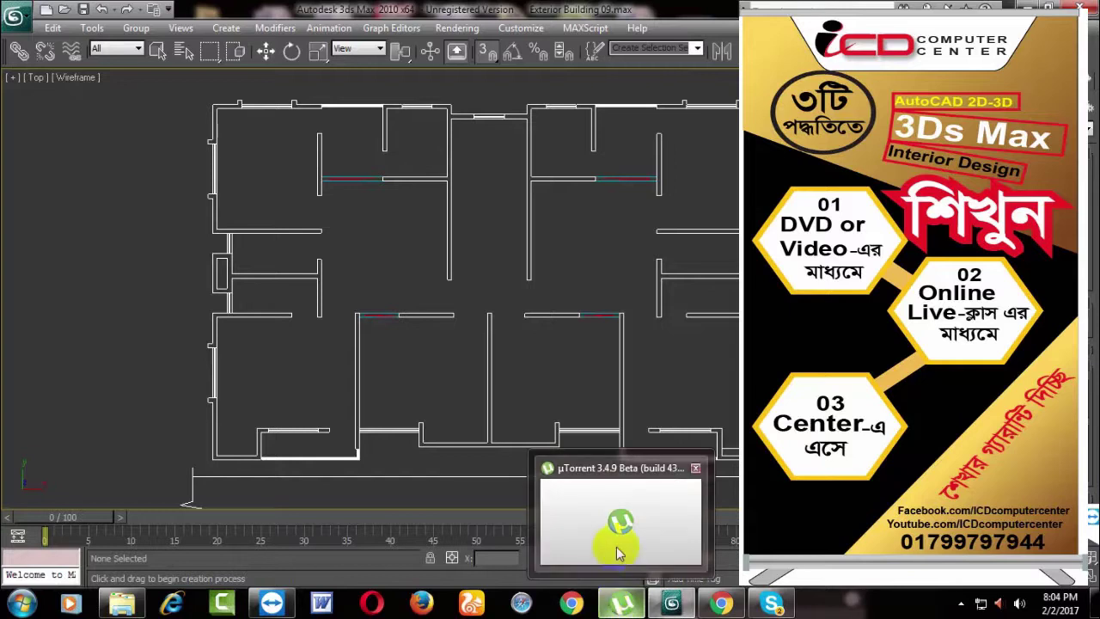
Step: Trace a closed roof outline over the plan, starting and ending at the top-left corner
left_click(210, 104)
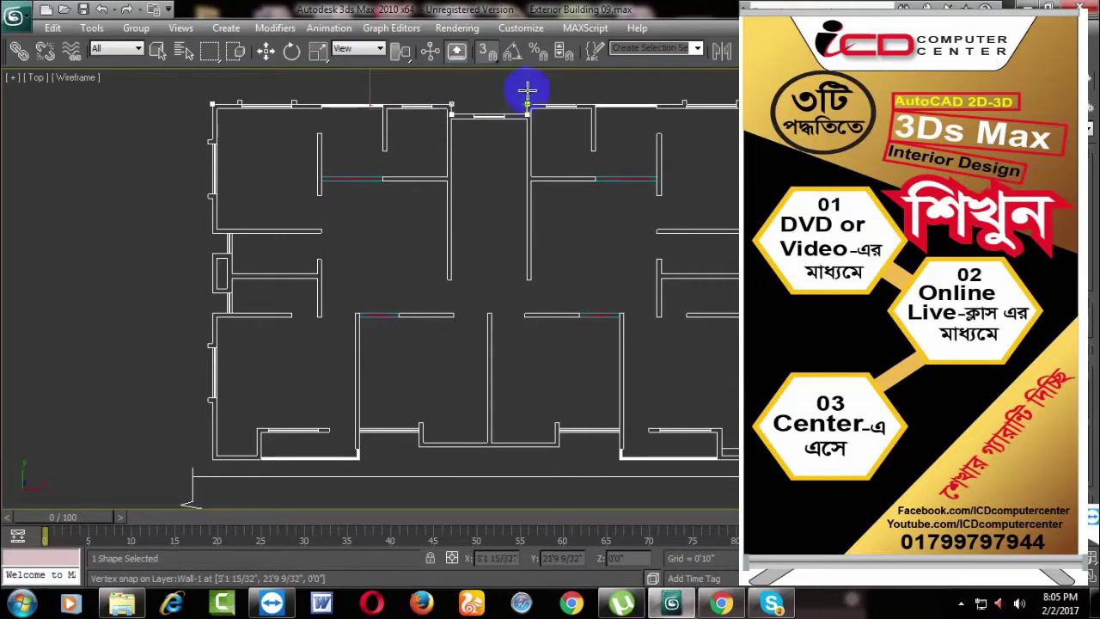
left_click(554, 101)
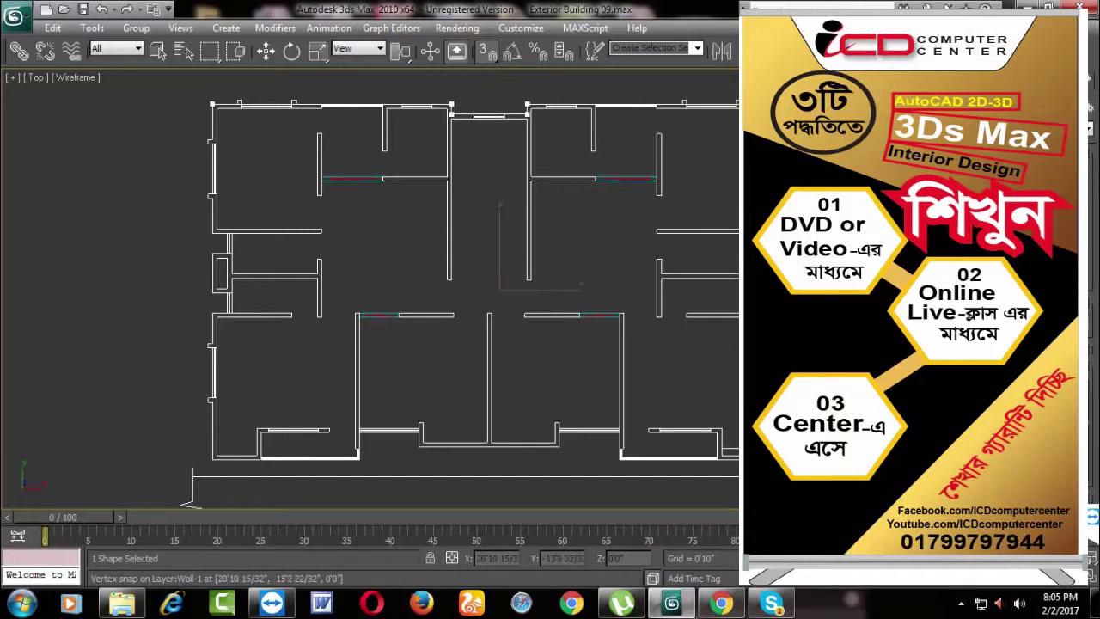
left_click(607, 460)
mouse_move(619, 458)
left_mouse_down()
mouse_move(622, 441)
mouse_move(555, 432)
mouse_move(419, 446)
mouse_move(357, 432)
mouse_move(359, 456)
mouse_move(214, 461)
mouse_move(219, 125)
mouse_move(189, 386)
mouse_move(209, 324)
mouse_move(189, 302)
mouse_move(263, 312)
mouse_move(237, 314)
mouse_move(229, 244)
left_mouse_up()
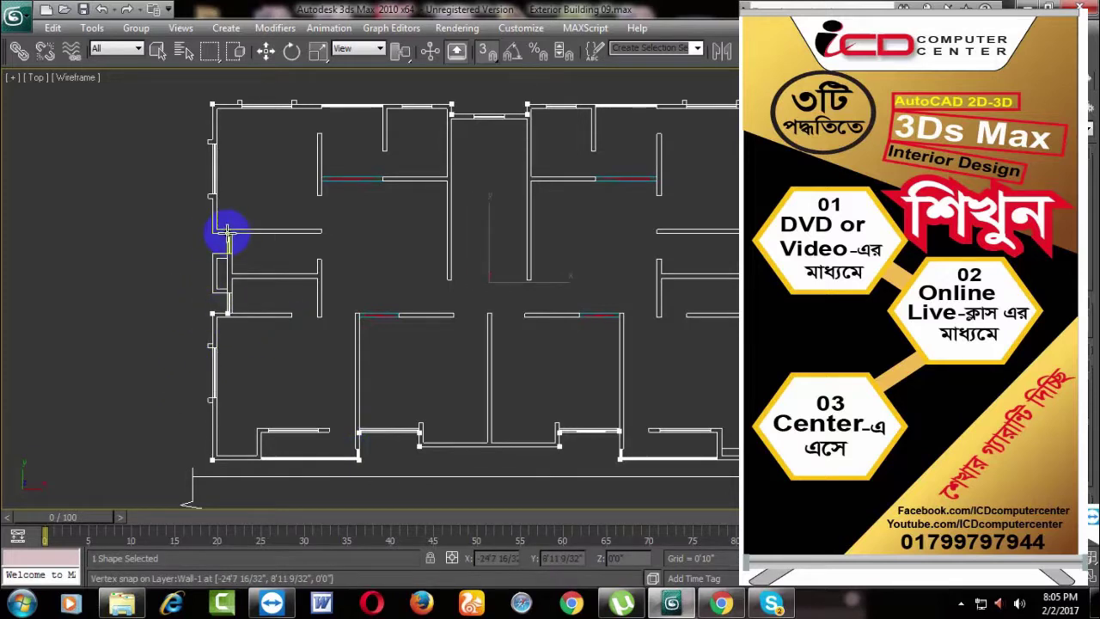
left_click(213, 106)
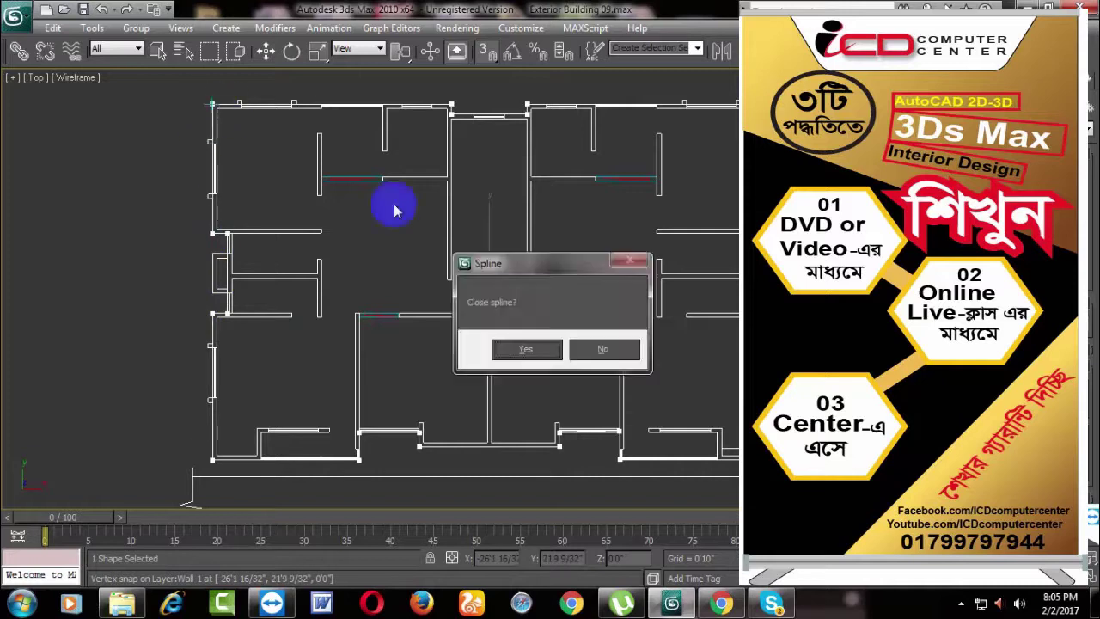
left_click(553, 353)
Step: Zoom in on the Top view and region-select the outline's top-left corner vertex
scroll(413, 366, "up", 2)
scroll(250, 275, "up", 3)
scroll(525, 339, "up", 3)
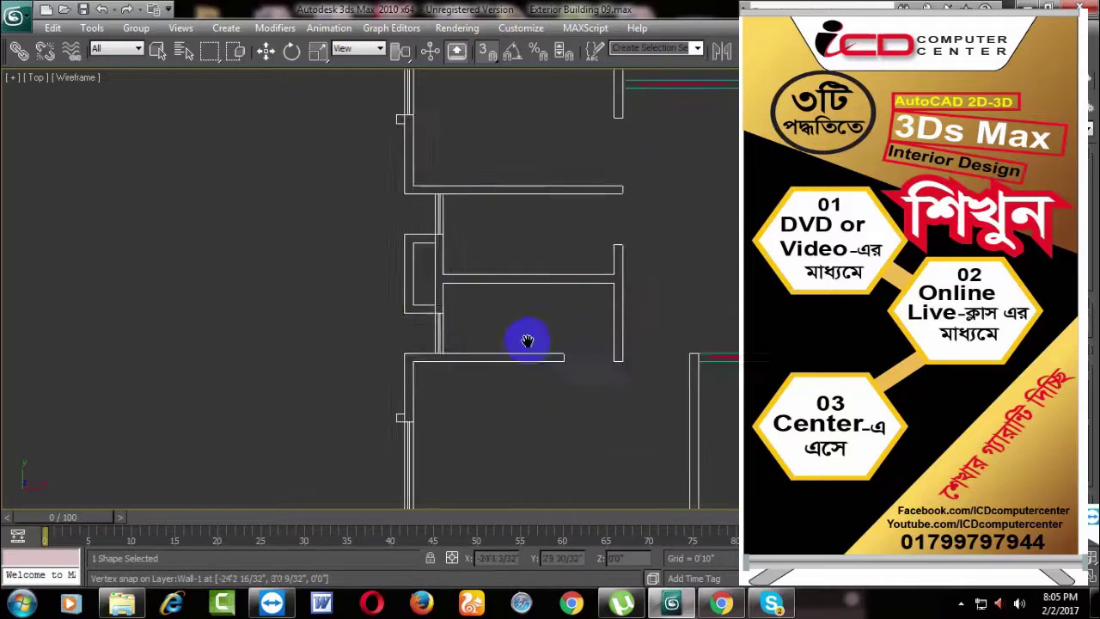
scroll(462, 263, "up", 3)
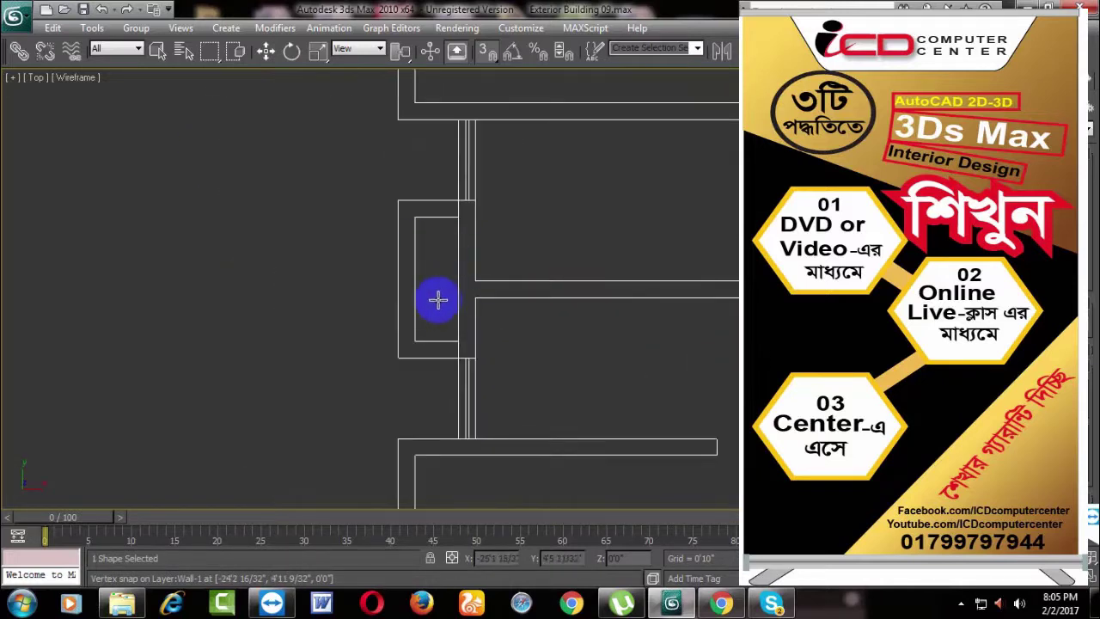
scroll(465, 296, "down", 2)
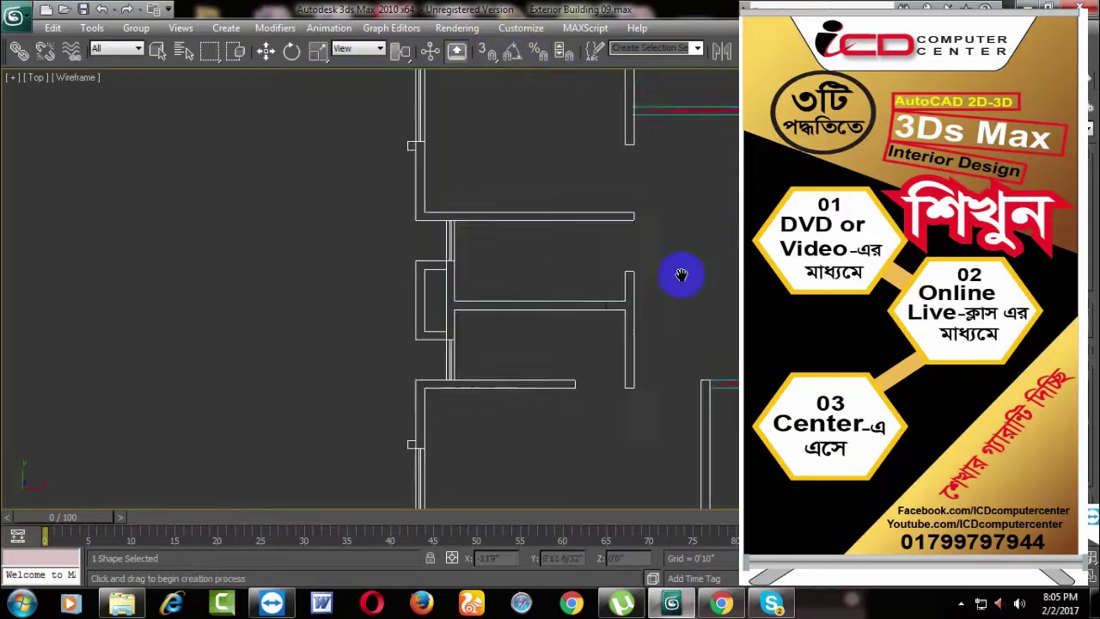
middle_click_drag(680, 275, 485, 399)
key("w")
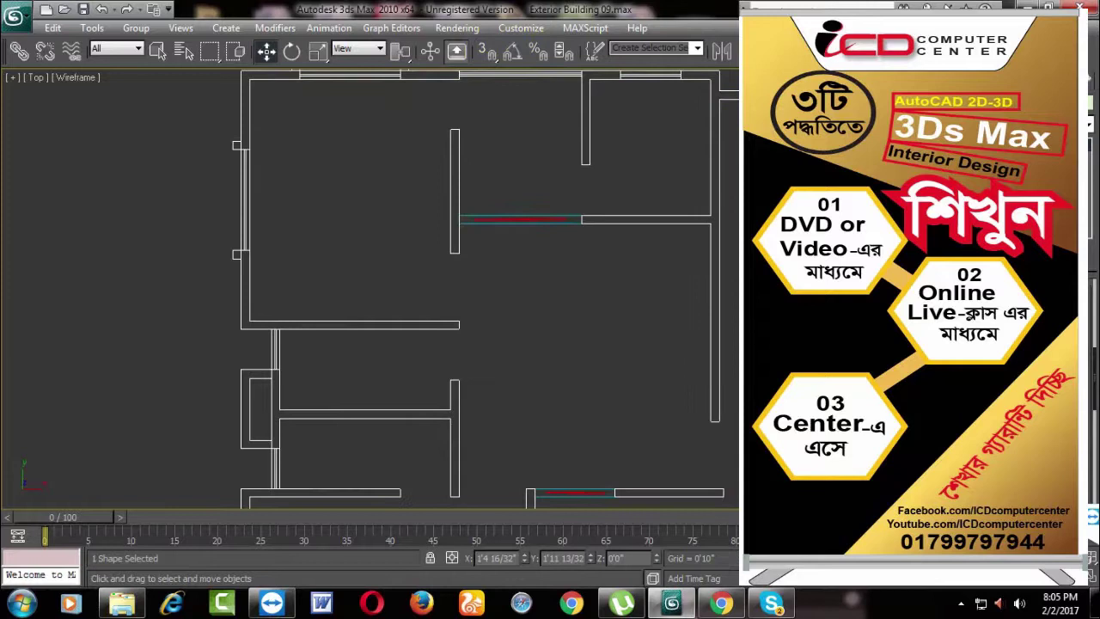
middle_click_drag(523, 177, 616, 422)
scroll(467, 369, "up", 3)
scroll(499, 370, "down", 1)
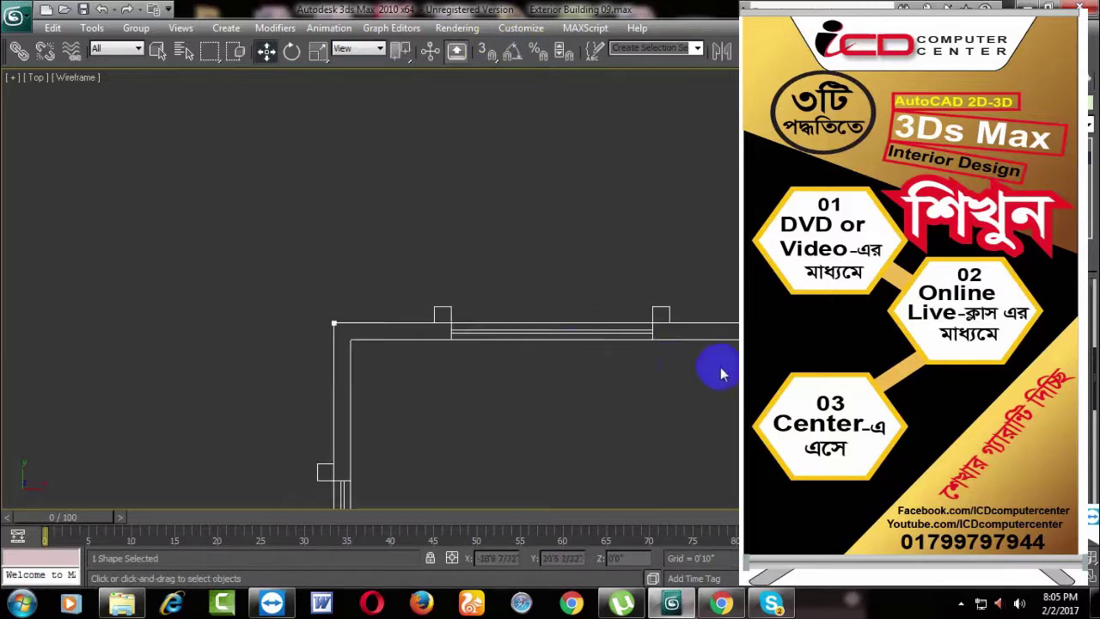
mouse_move(721, 374)
middle_mouse_down()
mouse_move(511, 294)
mouse_move(204, 287)
mouse_move(143, 319)
middle_mouse_up()
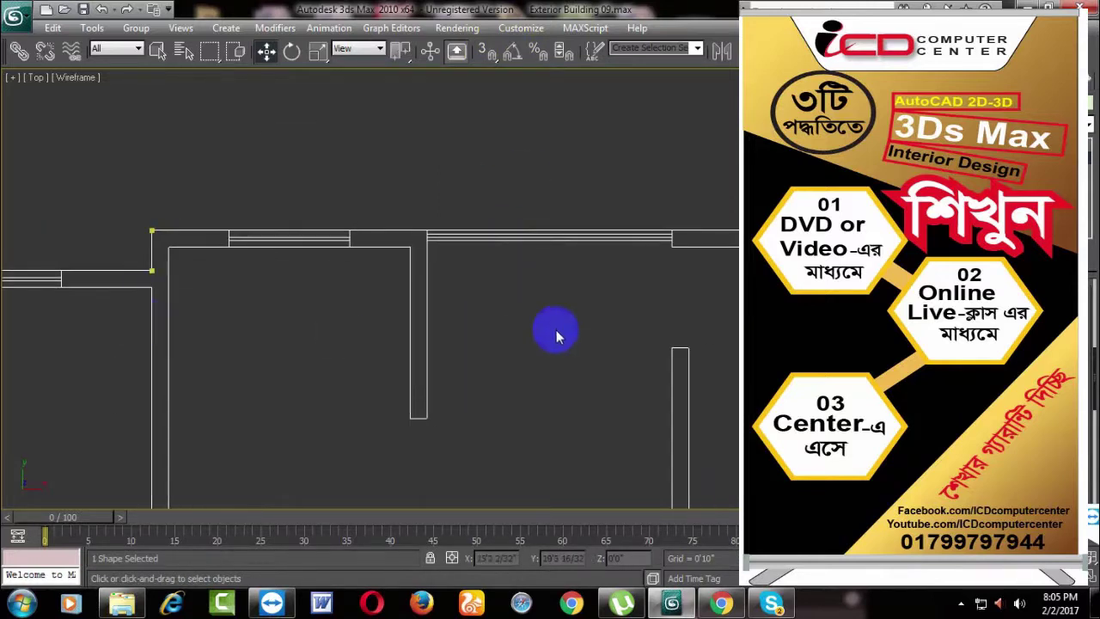
middle_click_drag(556, 336, 940, 337)
mouse_move(607, 393)
middle_mouse_down()
mouse_move(626, 334)
mouse_move(631, 258)
mouse_move(550, 384)
mouse_move(584, 392)
mouse_move(562, 351)
mouse_move(570, 405)
mouse_move(629, 340)
mouse_move(610, 180)
mouse_move(541, 373)
mouse_move(469, 387)
middle_mouse_up()
scroll(432, 402, "up", 2)
left_click_drag(321, 363, 418, 435)
middle_click_drag(417, 435, 457, 368)
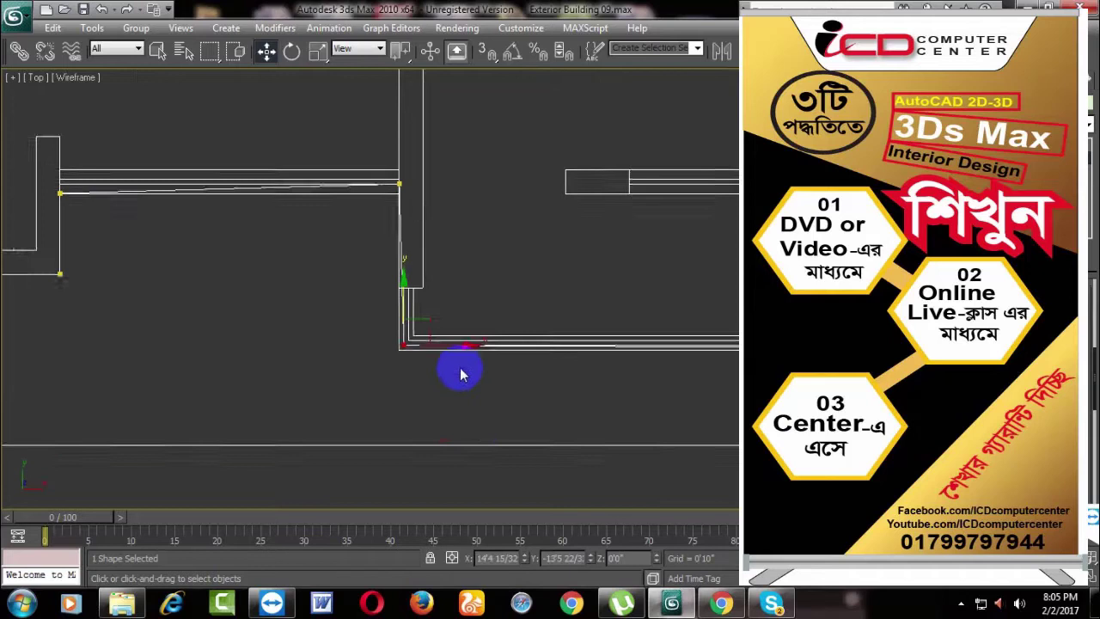
scroll(457, 368, "up", 1)
Step: Switch to 2D vertex snapping and snap the slanted line's right end vertex onto the wall corner
right_click(485, 53)
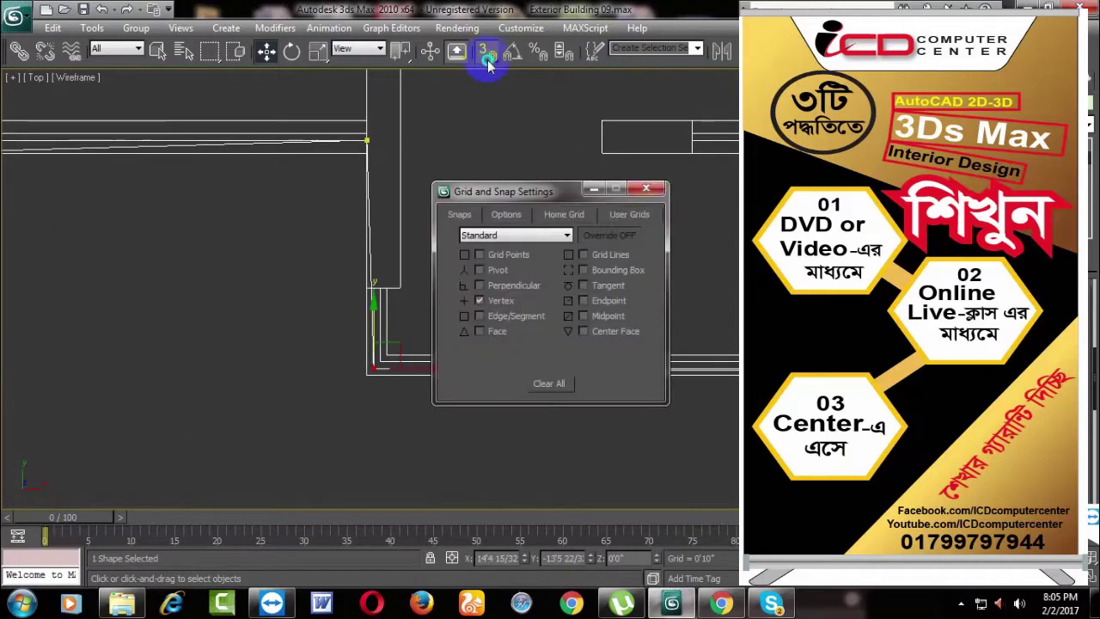
left_click(661, 187)
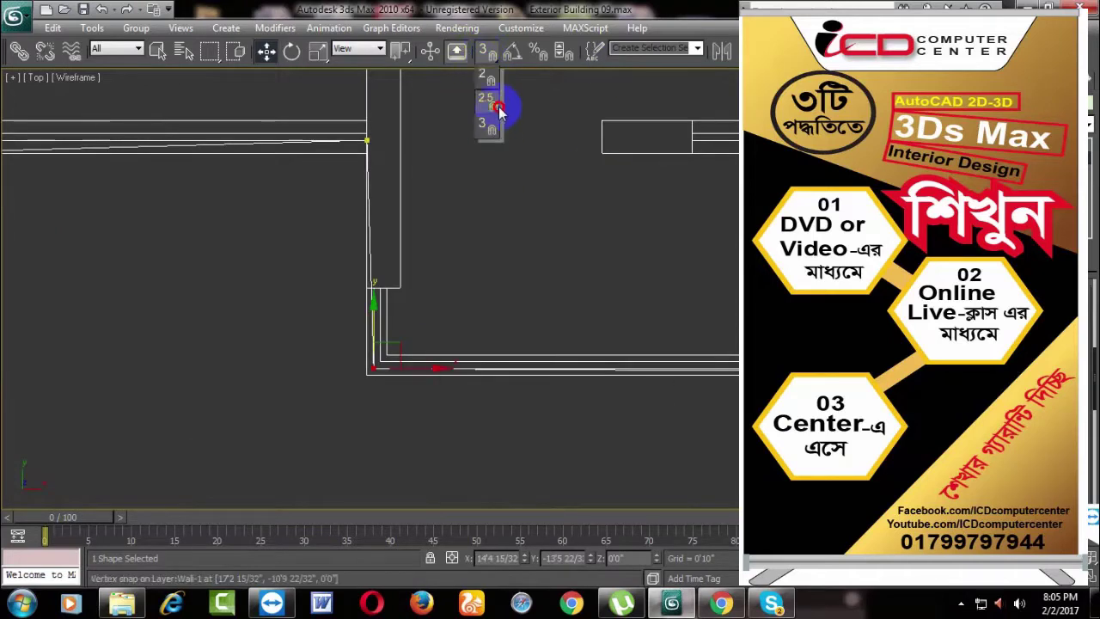
left_click_drag(488, 54, 490, 78)
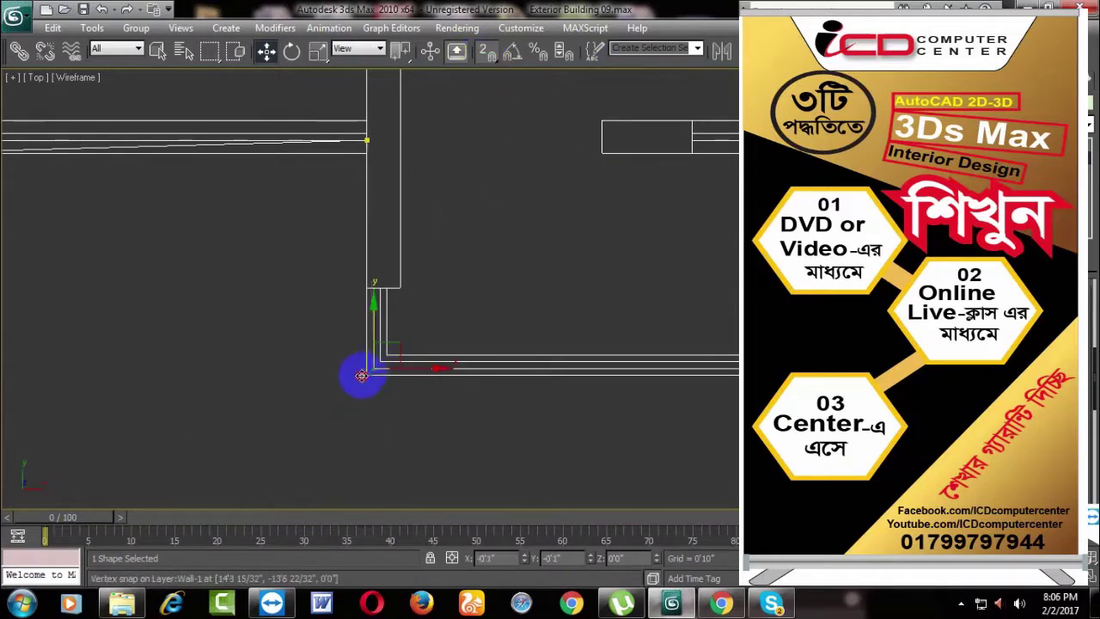
middle_click_drag(401, 368, 499, 319)
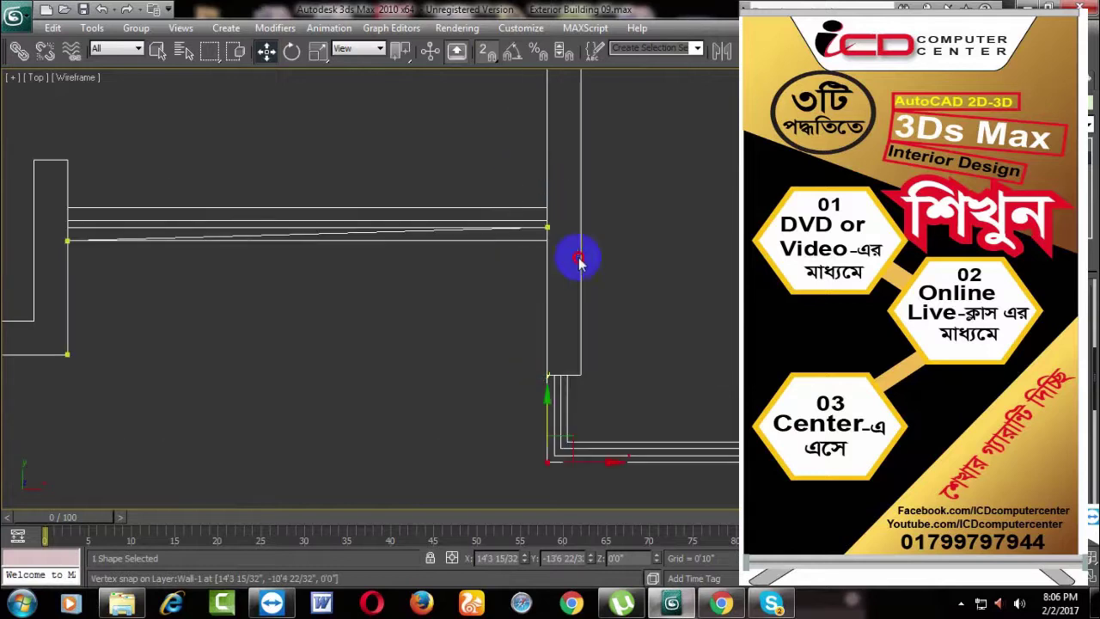
left_click(547, 228)
left_click_drag(547, 227, 546, 240)
Step: Pan around the other wall corners and select the wall piece as a whole object
scroll(186, 320, "down", 2)
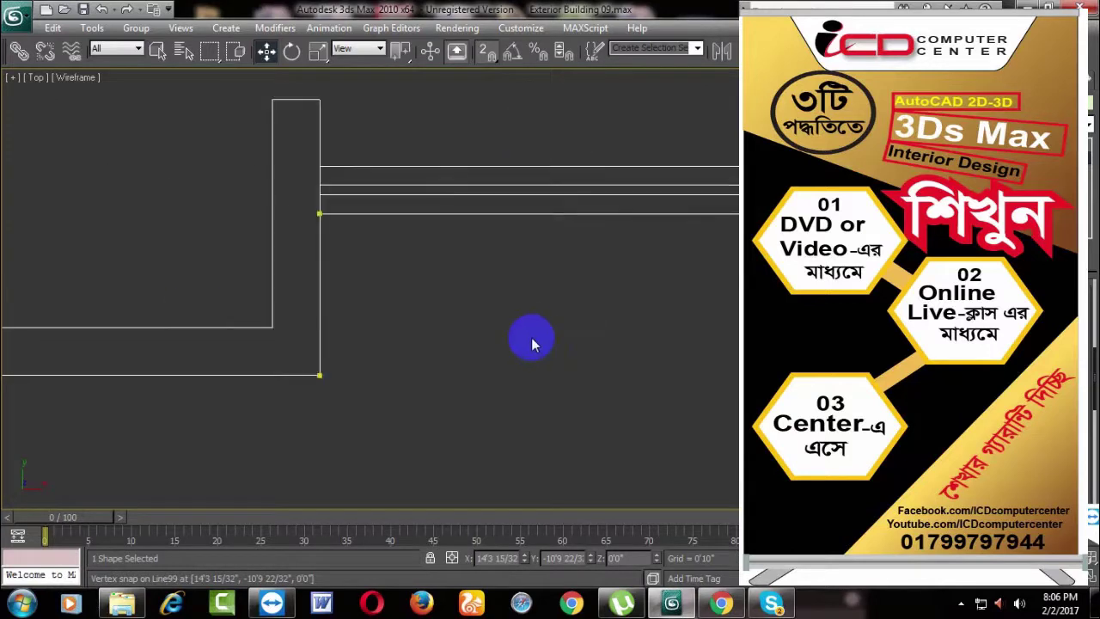
middle_click_drag(533, 339, 727, 376)
middle_click_drag(455, 336, 701, 330)
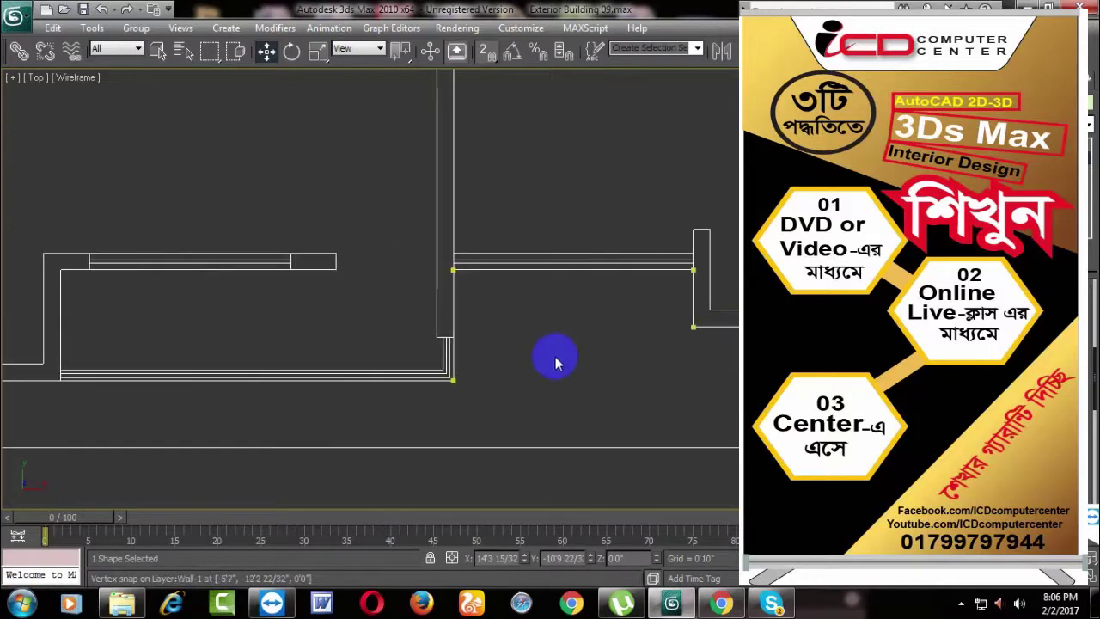
mouse_move(555, 361)
middle_mouse_down()
mouse_move(638, 326)
mouse_move(555, 509)
mouse_move(496, 300)
mouse_move(506, 435)
mouse_move(550, 438)
middle_mouse_up()
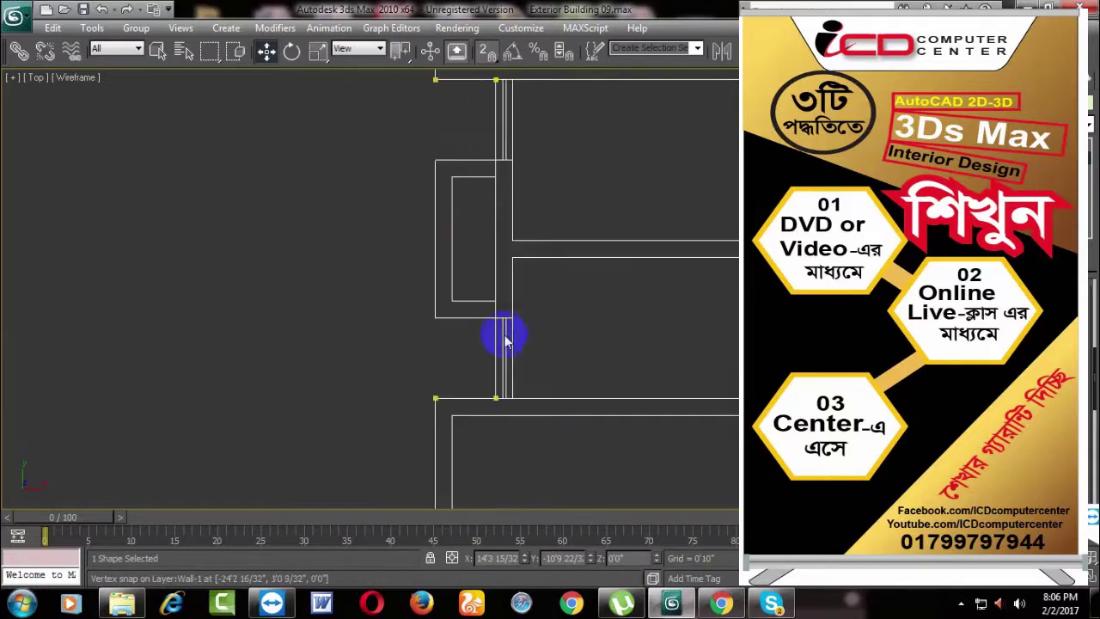
middle_click_drag(504, 336, 533, 472)
middle_click_drag(565, 214, 567, 455)
mouse_move(587, 230)
middle_mouse_down()
mouse_move(552, 410)
mouse_move(663, 375)
mouse_move(562, 373)
mouse_move(647, 348)
mouse_move(728, 350)
middle_mouse_up()
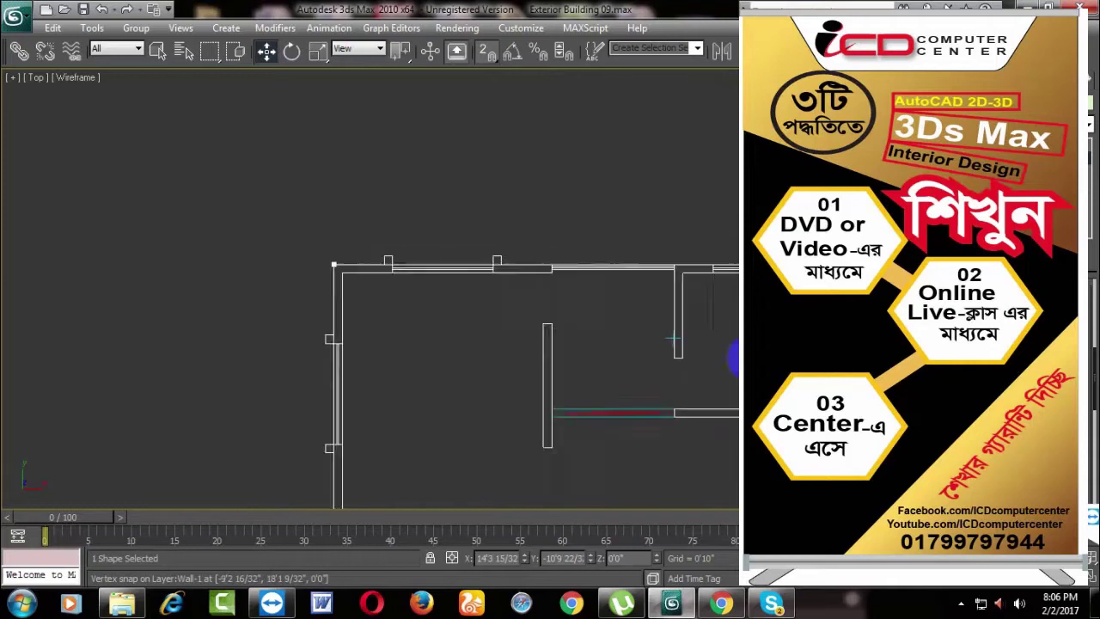
scroll(318, 336, "down", 2)
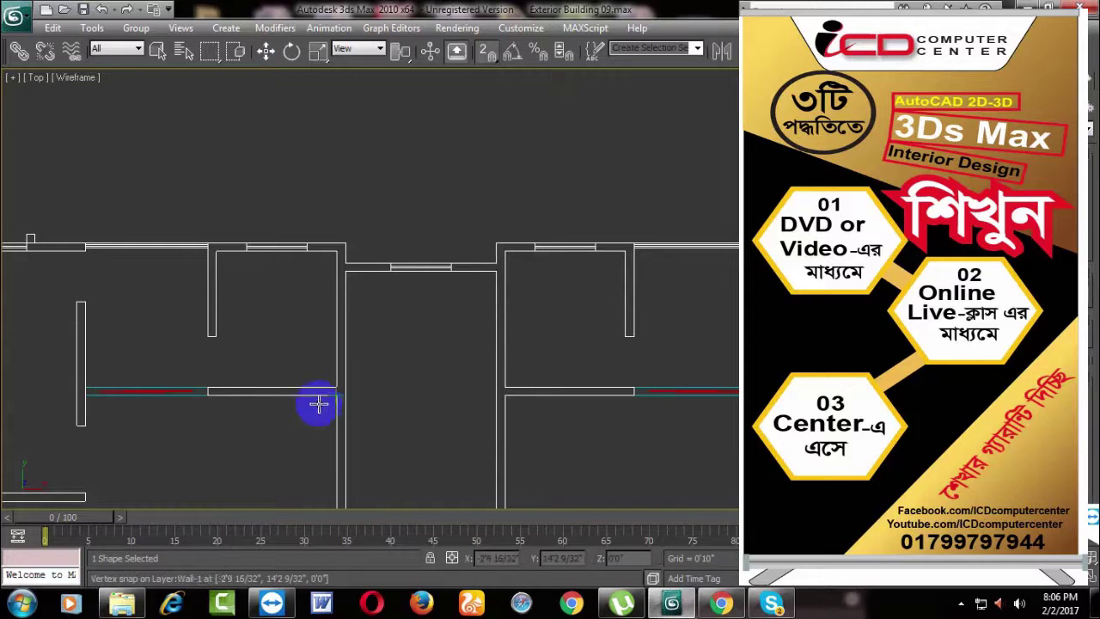
scroll(687, 301, "down", 3)
scroll(602, 275, "up", 3)
middle_click_drag(602, 275, 462, 322)
scroll(481, 301, "up", 2)
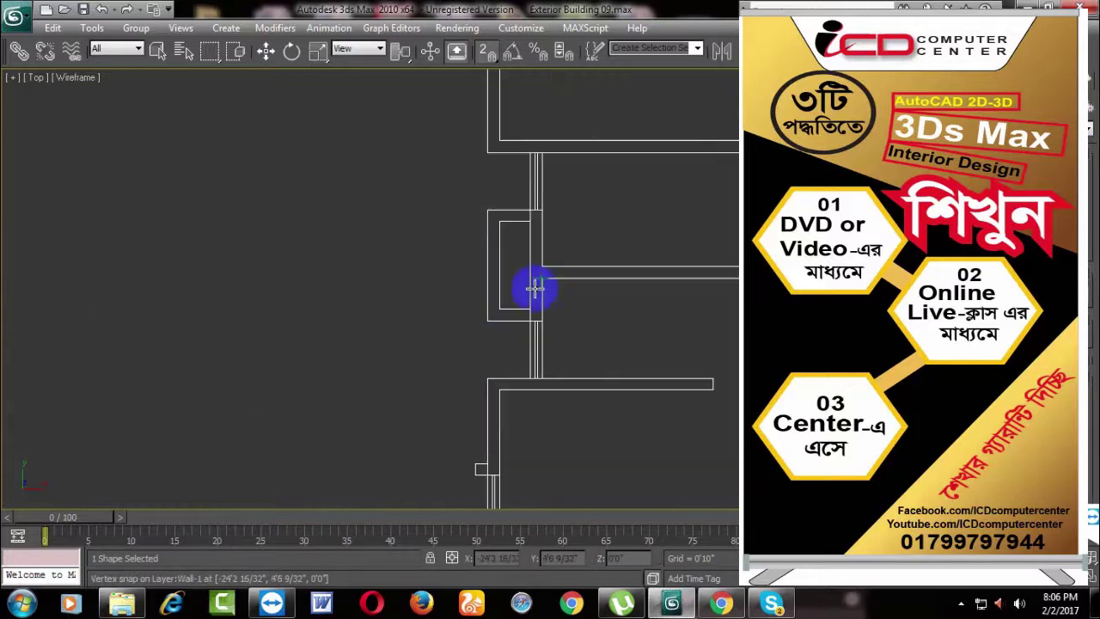
left_click(502, 229)
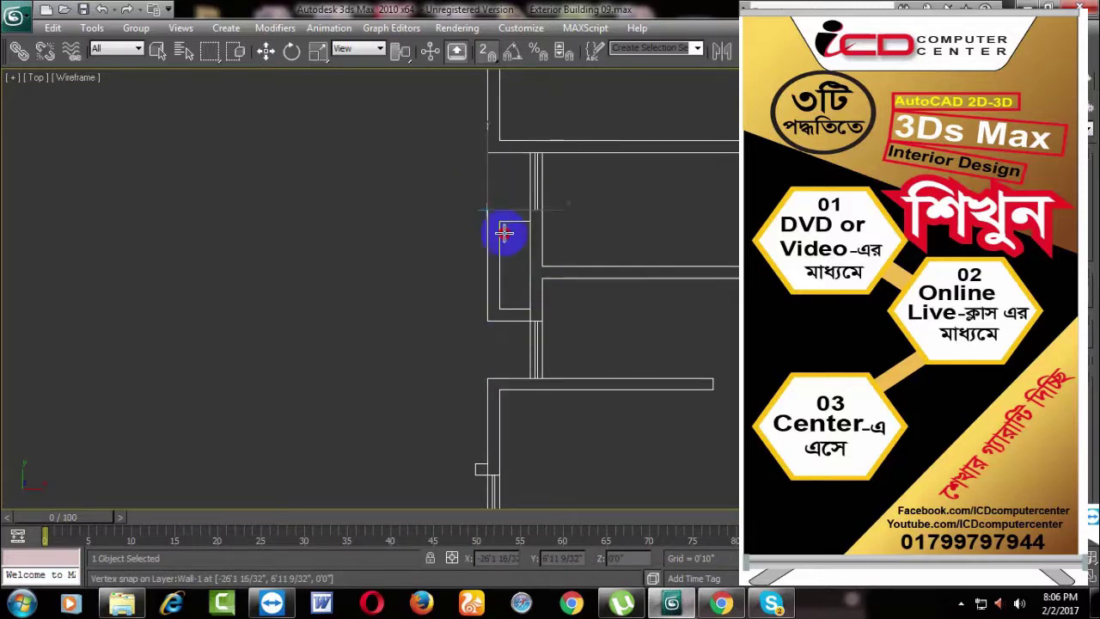
left_click(266, 51)
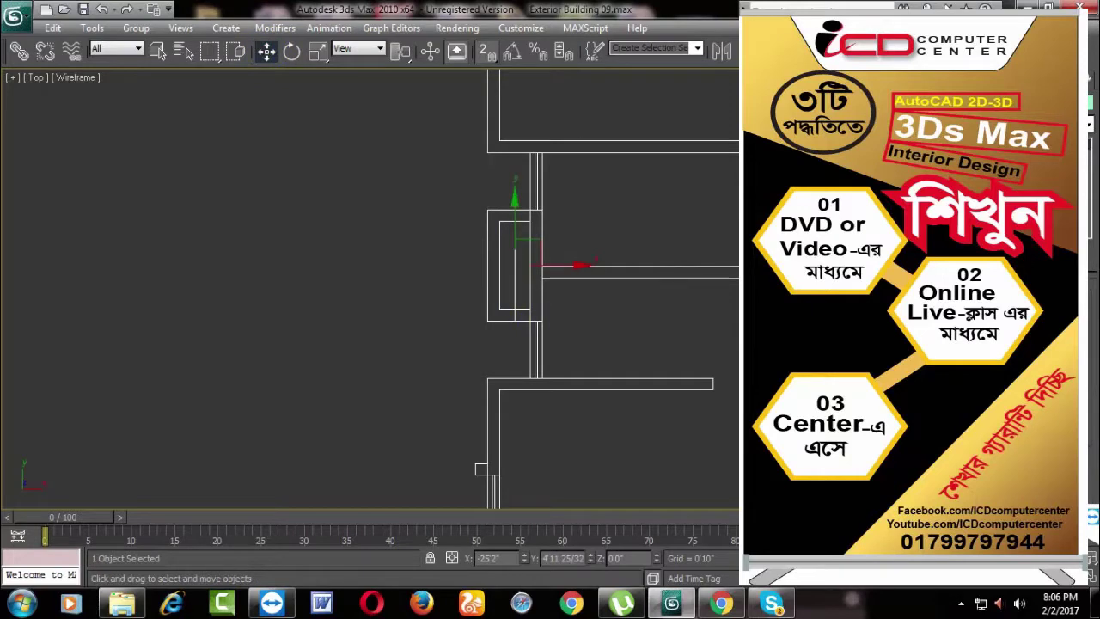
Step: Switch to a shaded Perspective view and reselect the green box to inspect it
key("p")
middle_click_drag(602, 284, 658, 319, "alt")
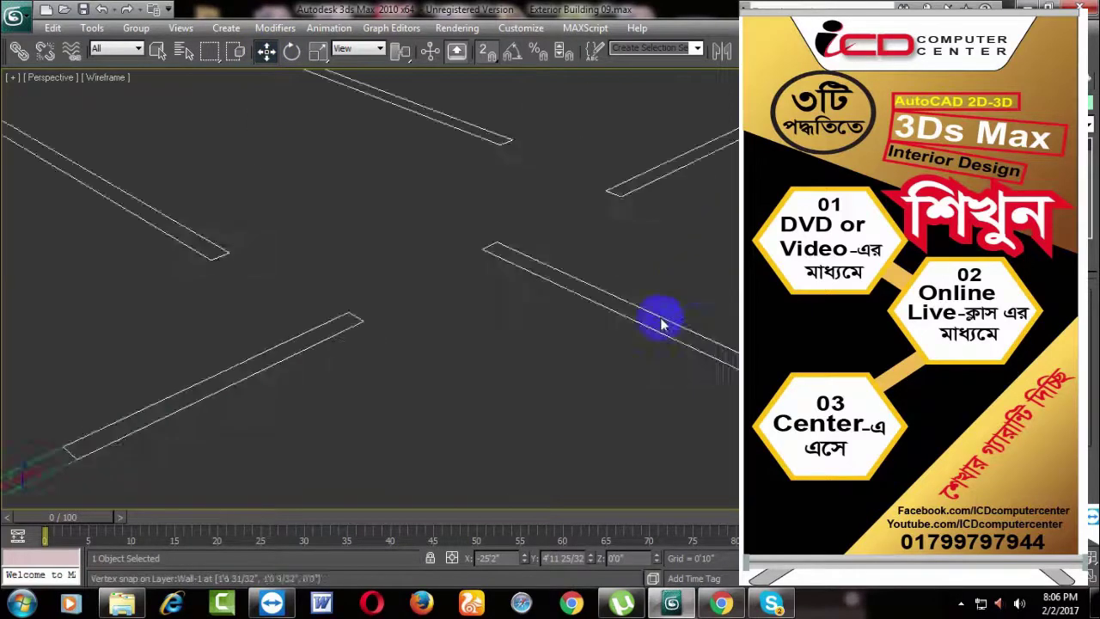
scroll(648, 388, "down", 3)
key("F3")
mouse_move(463, 435)
middle_mouse_down("alt")
mouse_move(508, 392)
mouse_move(545, 430)
middle_mouse_up("alt")
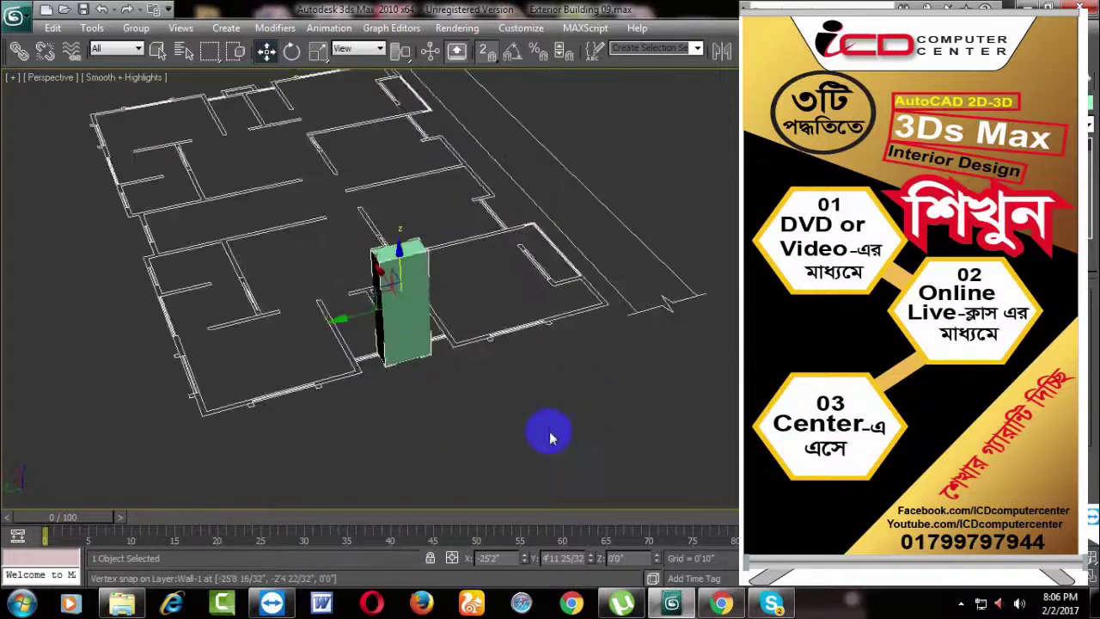
scroll(455, 369, "up", 4)
middle_click_drag(380, 331, 479, 381, "alt")
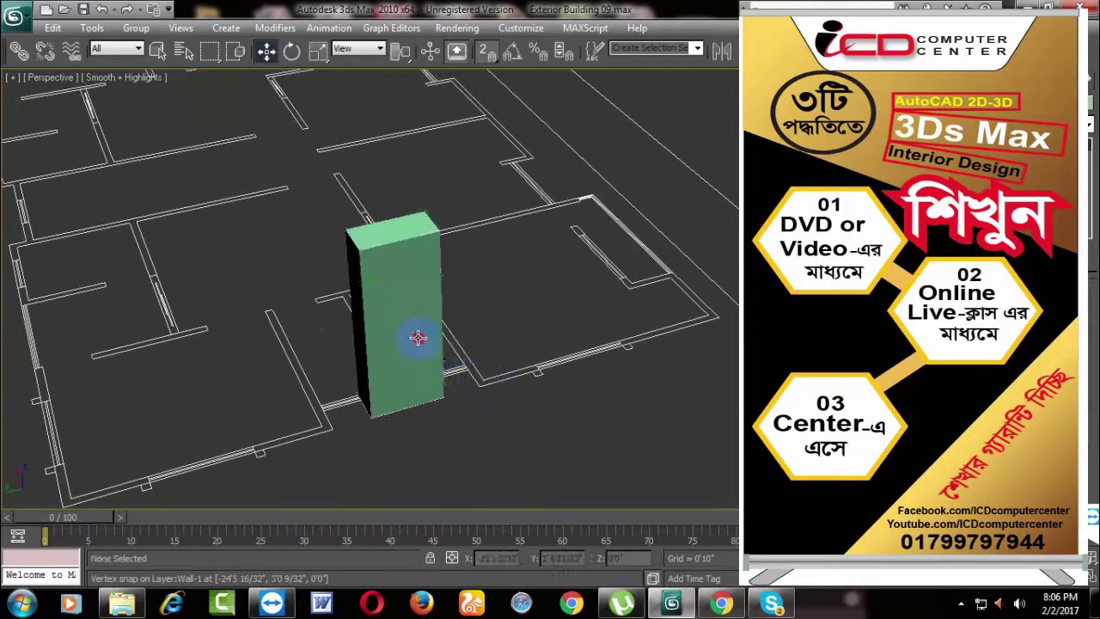
left_click(584, 437)
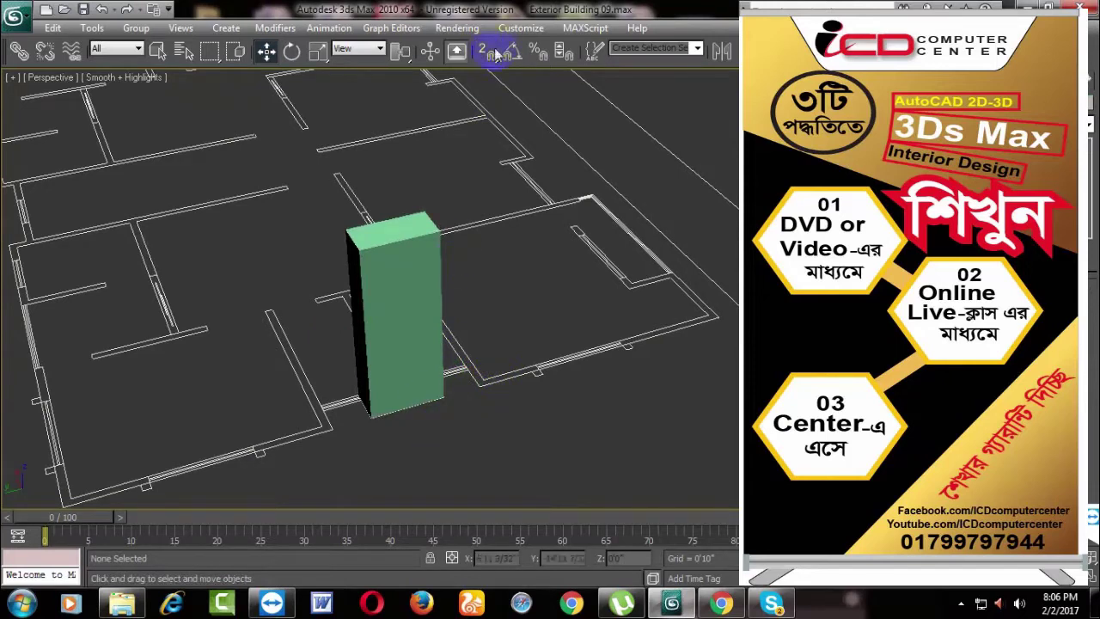
left_click(382, 284)
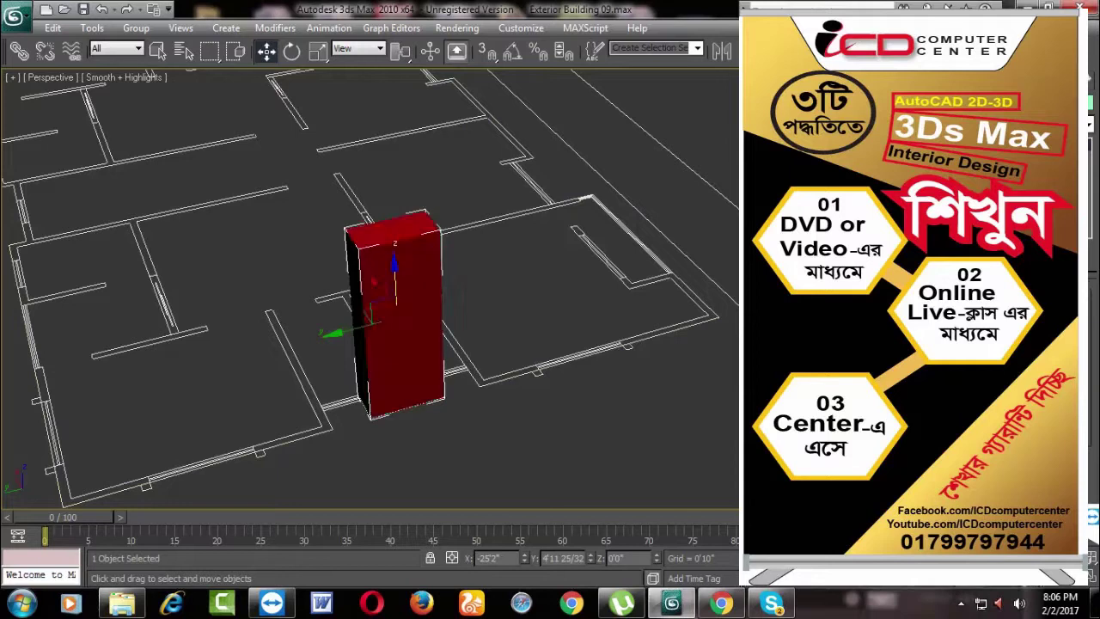
scroll(457, 387, "up", 3)
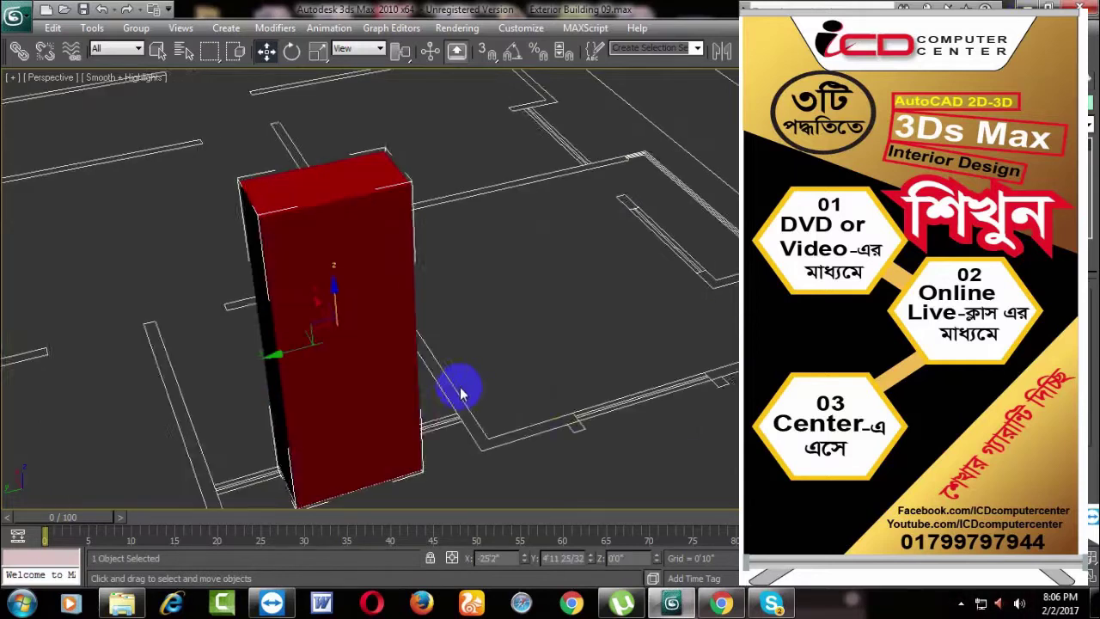
key("F3")
key("F3")
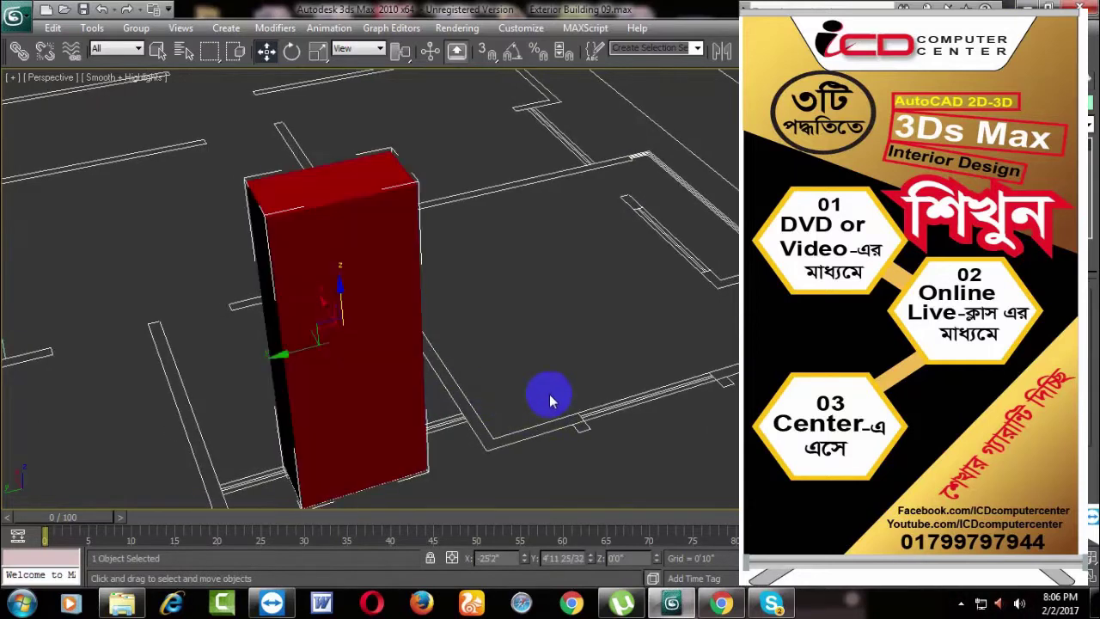
scroll(572, 453, "down", 4)
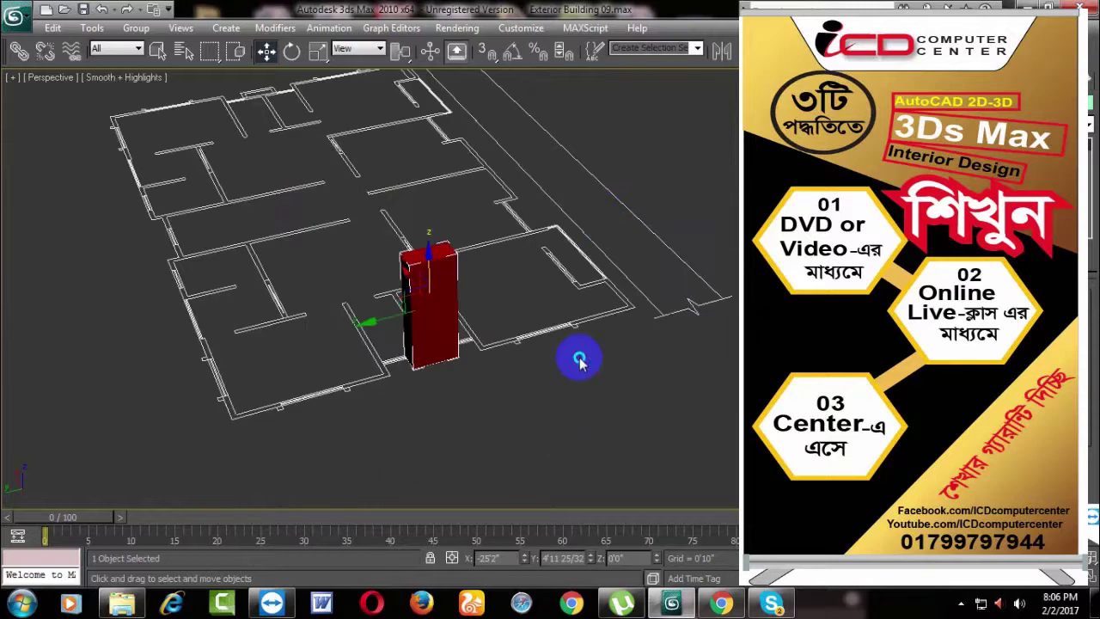
Step: Unhide all hidden building geometry and orbit to check the front facade
right_click(627, 275)
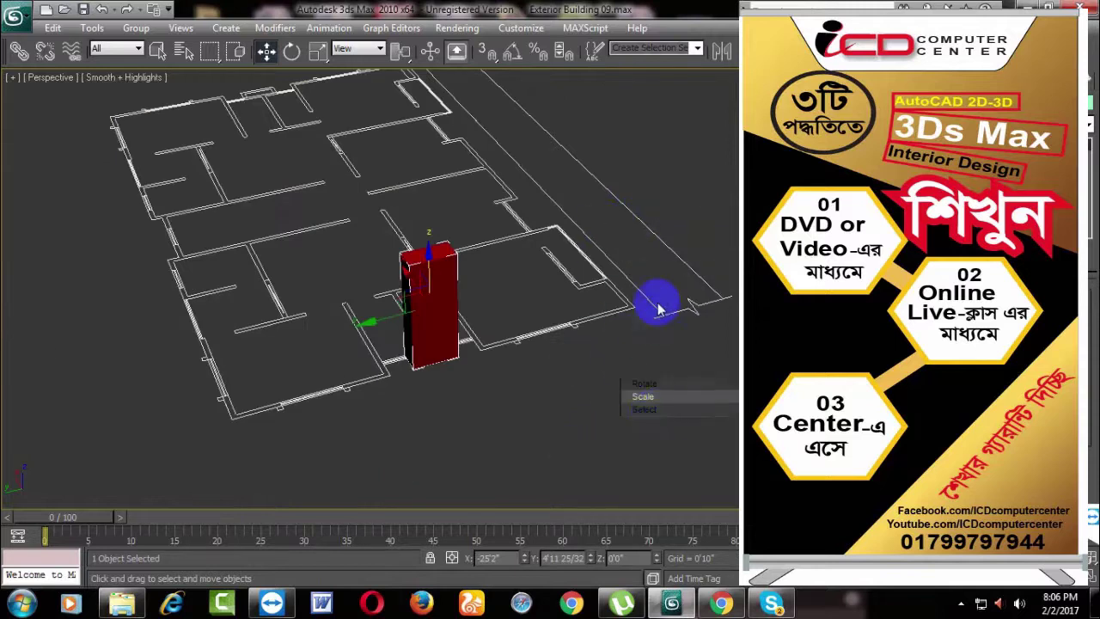
left_click(655, 290)
middle_click_drag(577, 386, 444, 424, "alt")
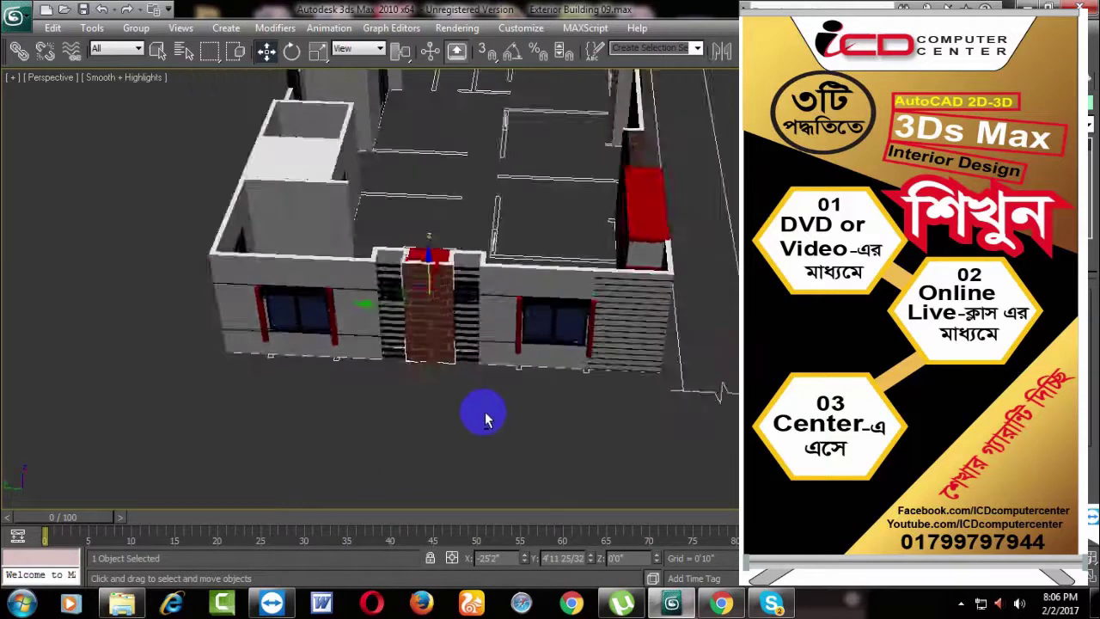
scroll(445, 425, "up", 3)
scroll(410, 424, "up", 2)
scroll(429, 432, "up", 3)
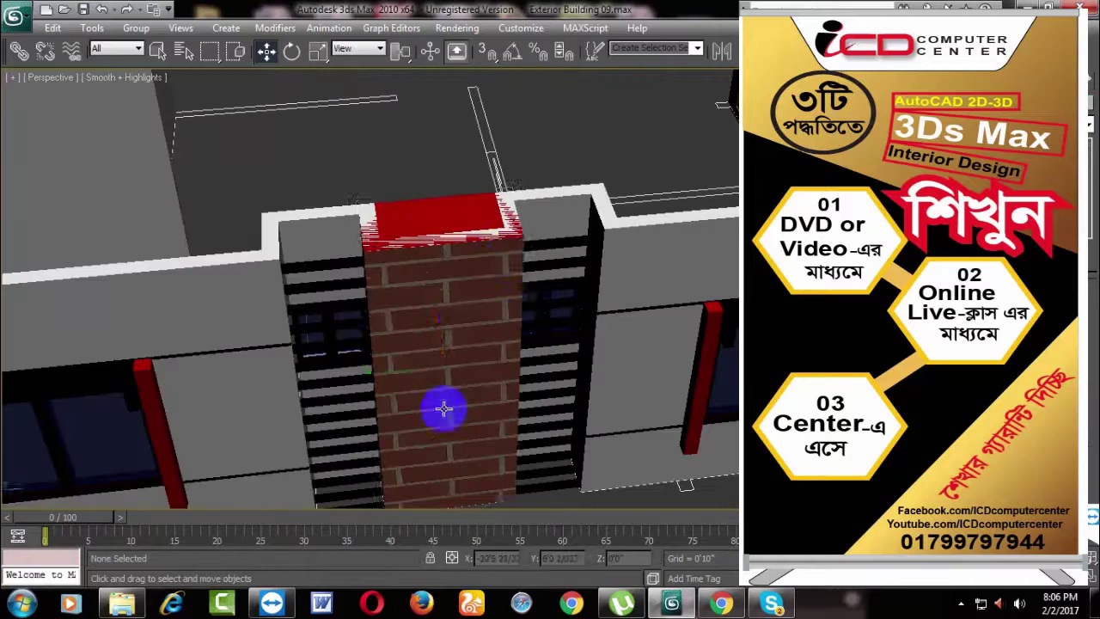
scroll(442, 408, "up", 1)
scroll(550, 369, "down", 5)
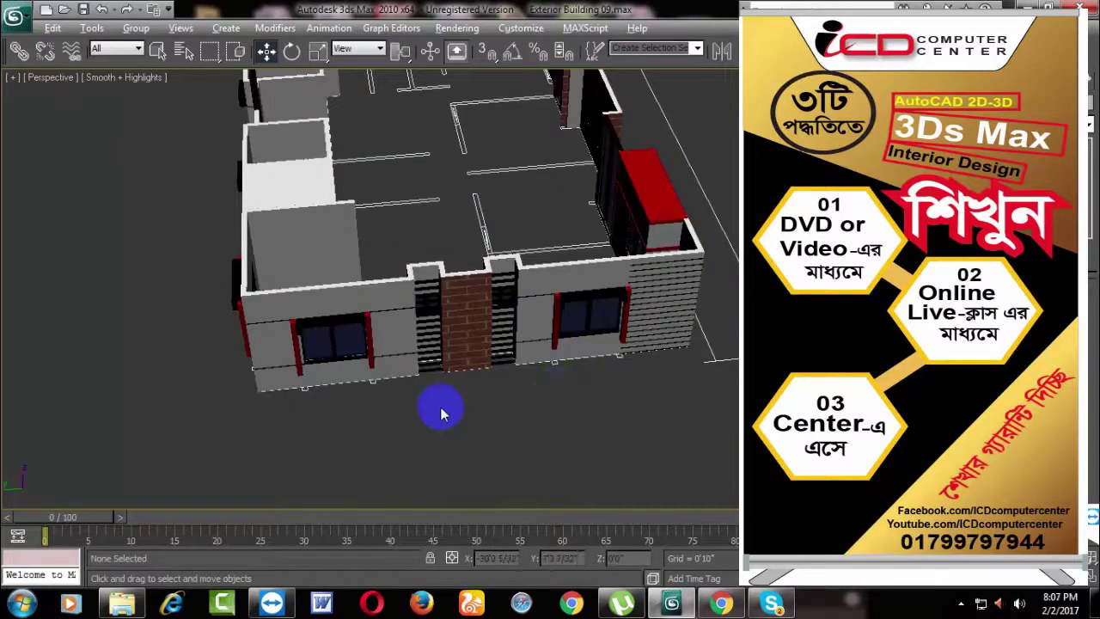
mouse_move(441, 413)
middle_mouse_down("alt")
mouse_move(497, 412)
mouse_move(449, 407)
mouse_move(453, 356)
mouse_move(582, 545)
mouse_move(585, 406)
mouse_move(634, 445)
middle_mouse_up("alt")
Step: Isolate the brick pillar with Alt+Q and select a wall outline shape
left_click(584, 406)
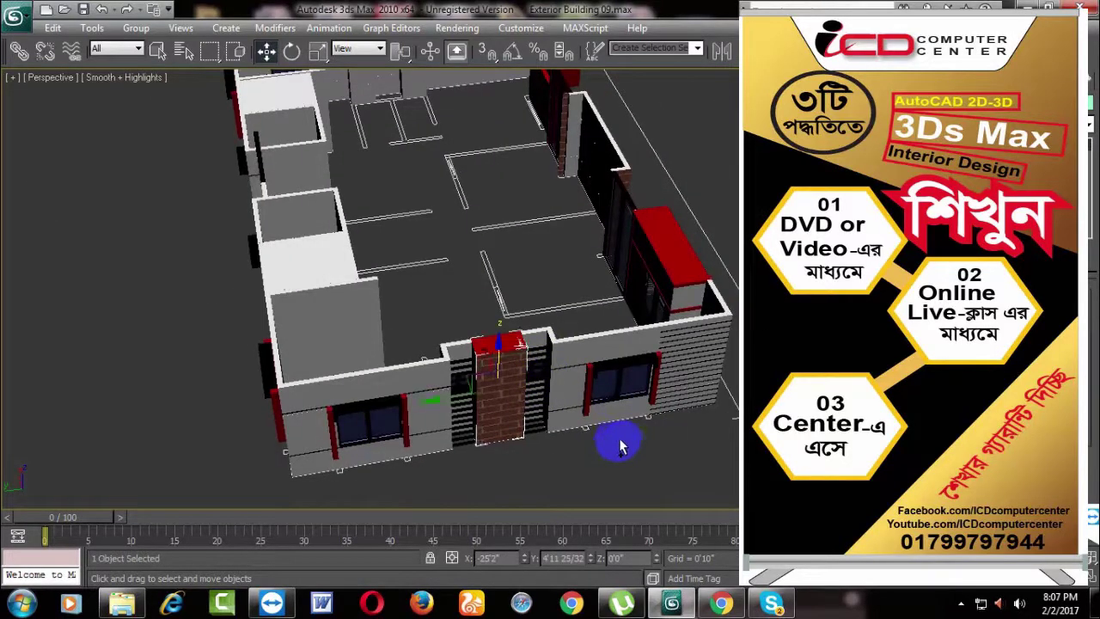
key("alt+q")
scroll(645, 430, "up", 3)
scroll(700, 434, "up", 3)
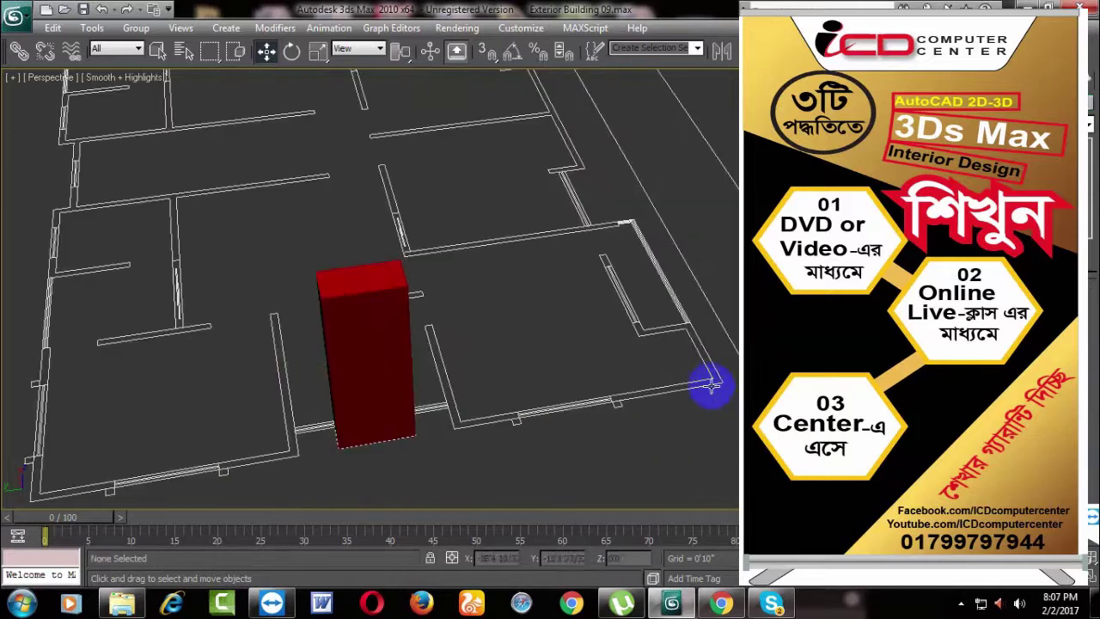
left_click(710, 385)
Step: Move the roof slab to absolute Z 10'0" with the Move Transform Type-In
scroll(710, 386, "down", 3)
middle_click_drag(668, 409, 682, 437)
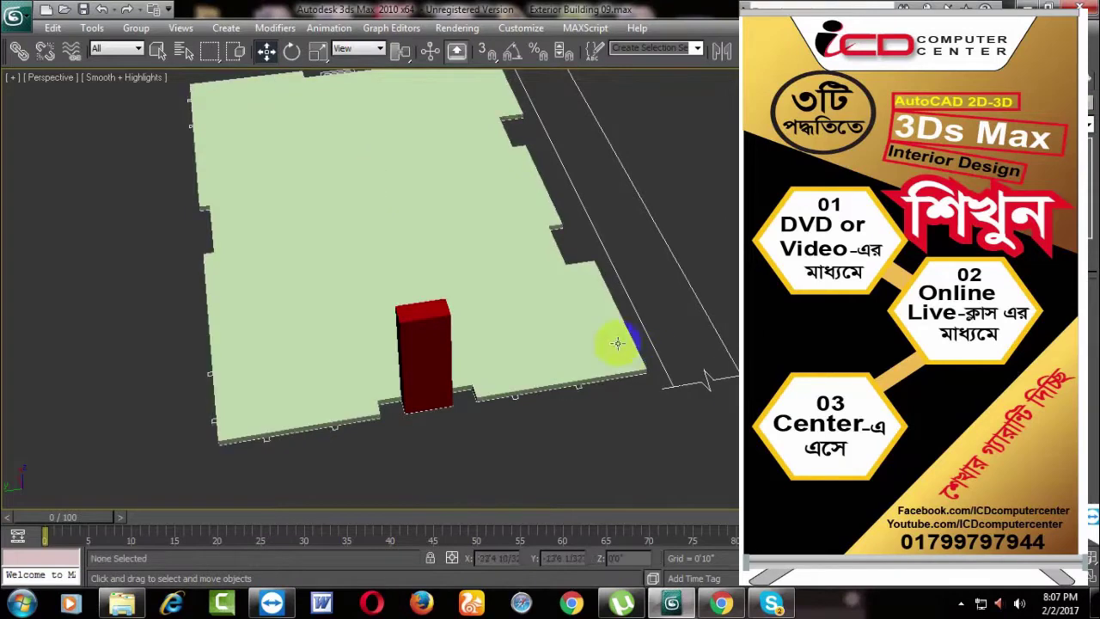
left_click(690, 386)
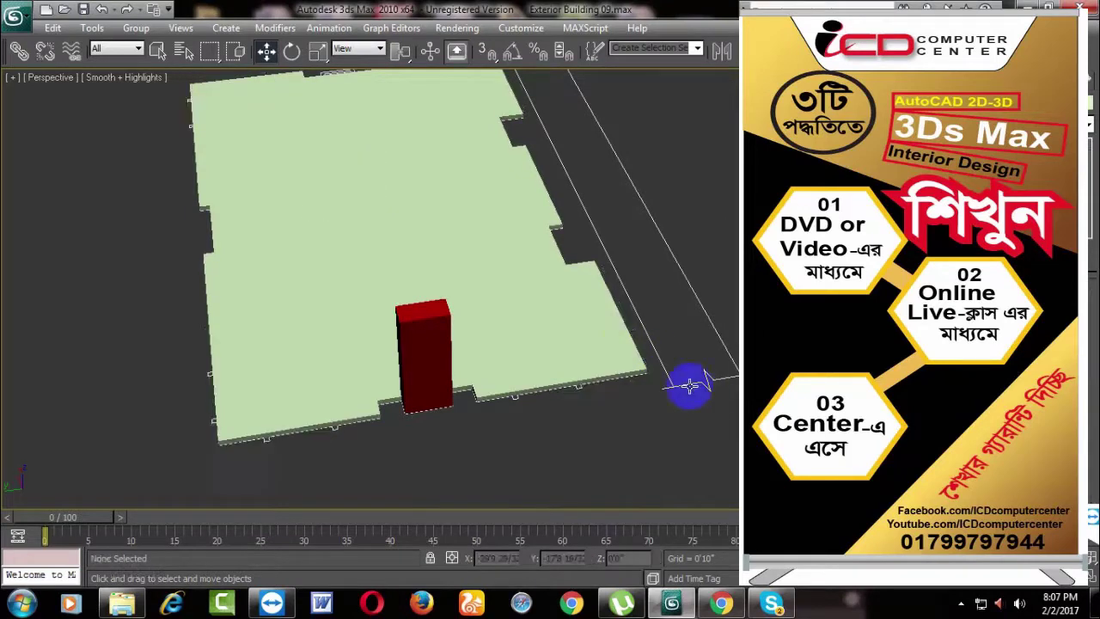
left_click(562, 336)
right_click(562, 336)
left_click(268, 51)
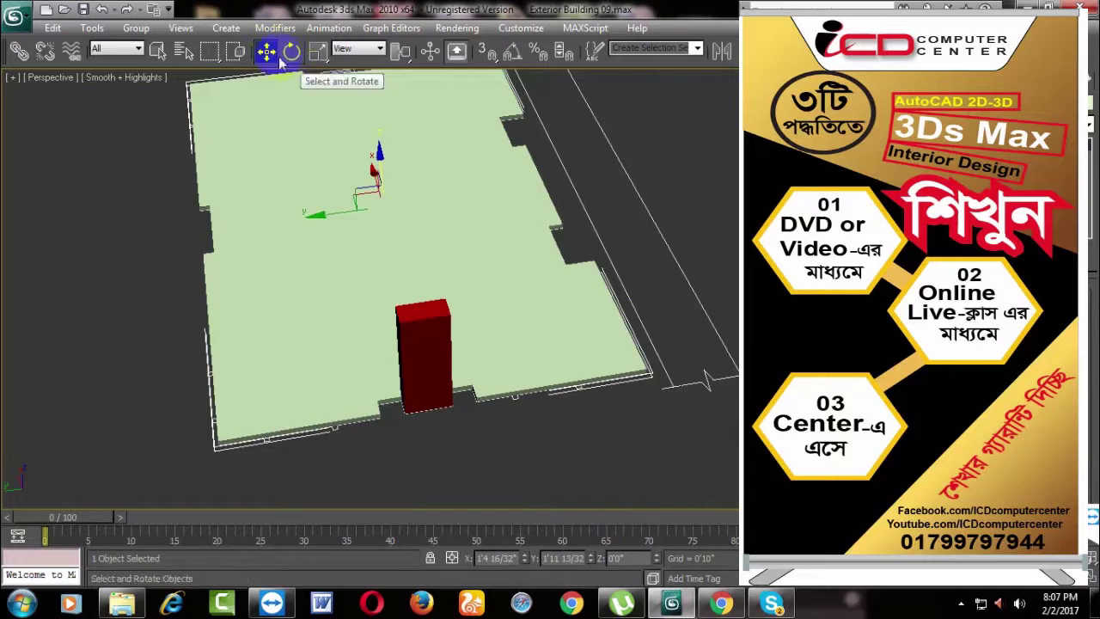
right_click(267, 52)
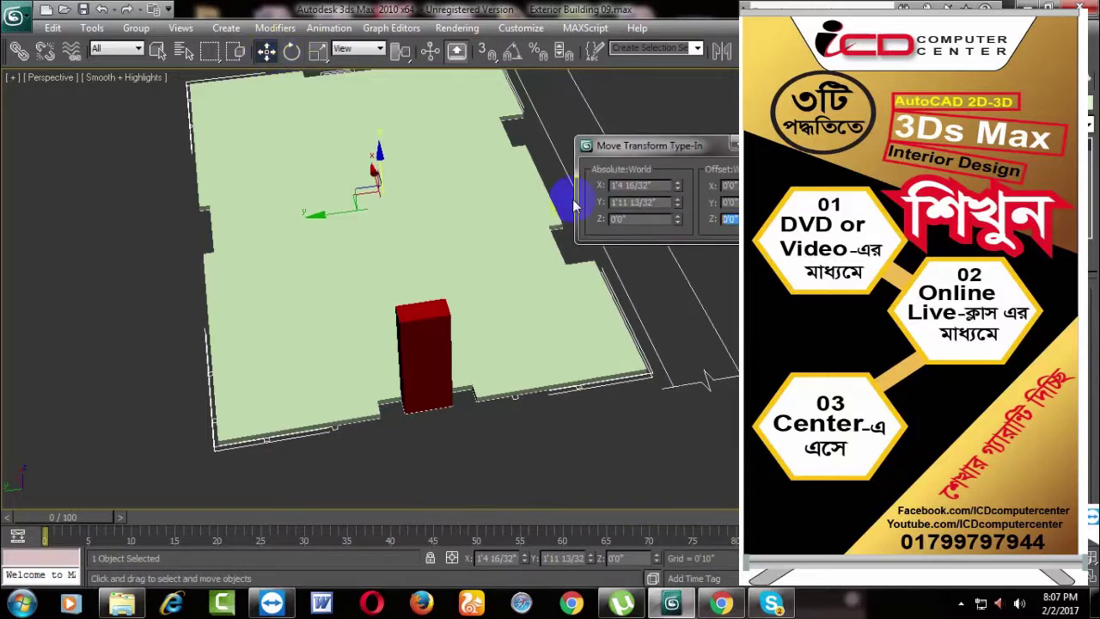
key("Return")
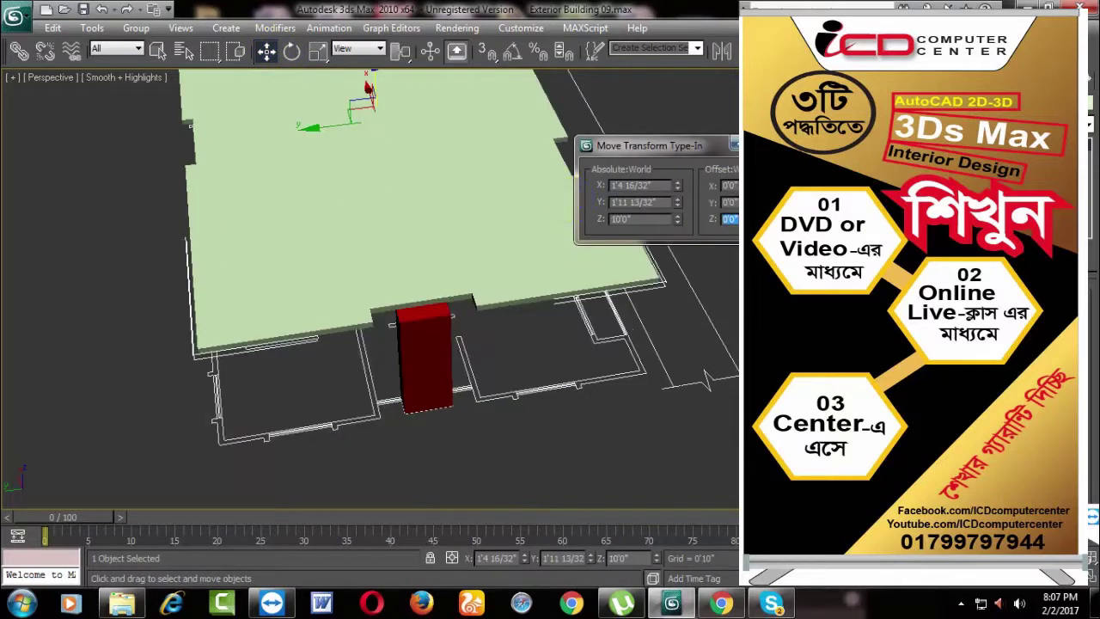
key("F12")
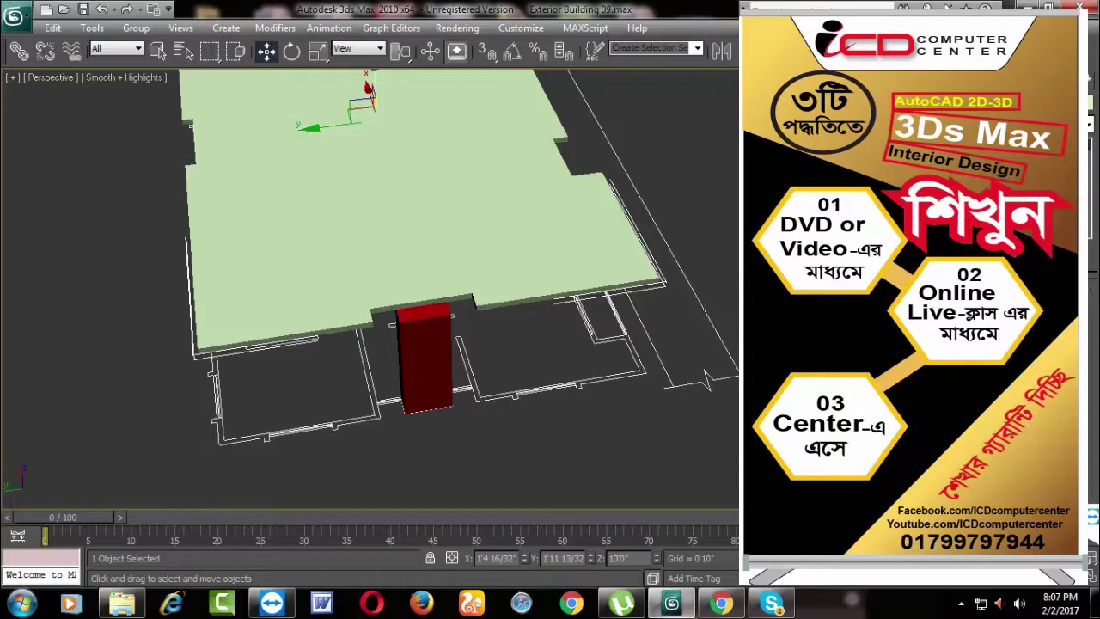
Step: Orbit around the building, select the roof slab and drag it down along Z
middle_click_drag(584, 359, 727, 346, "alt")
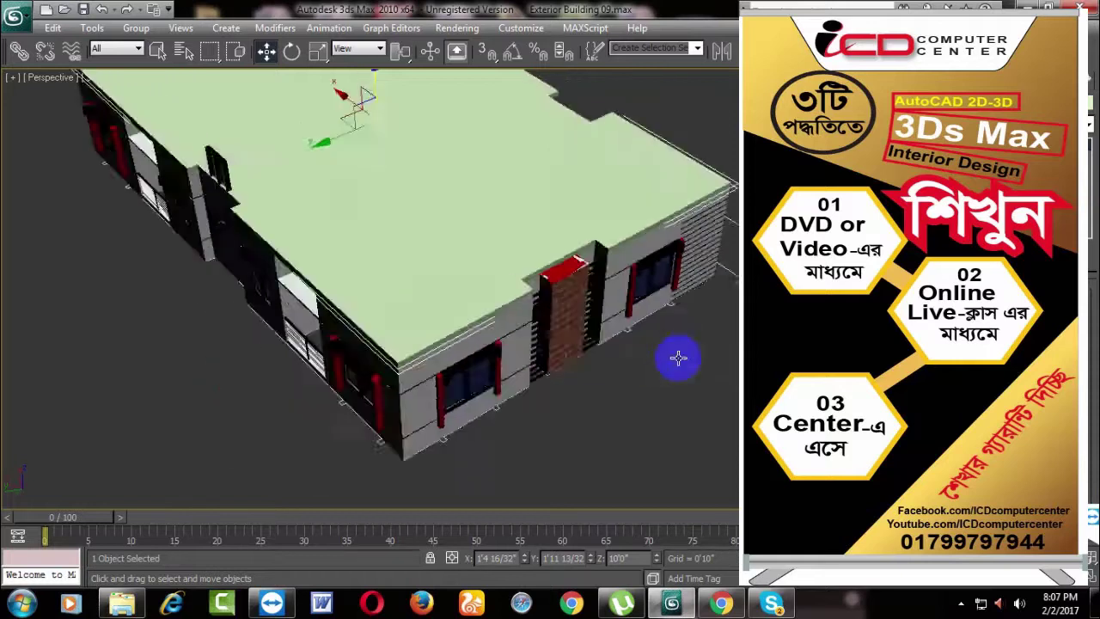
left_click(715, 324)
scroll(620, 368, "up", 4)
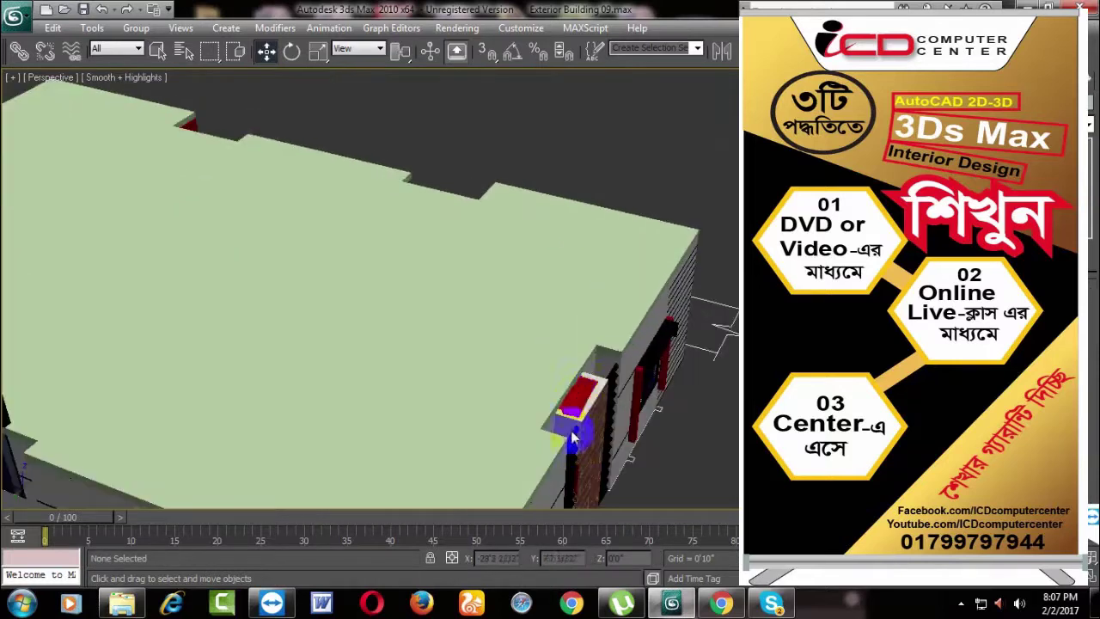
left_click(577, 401)
scroll(625, 412, "down", 5)
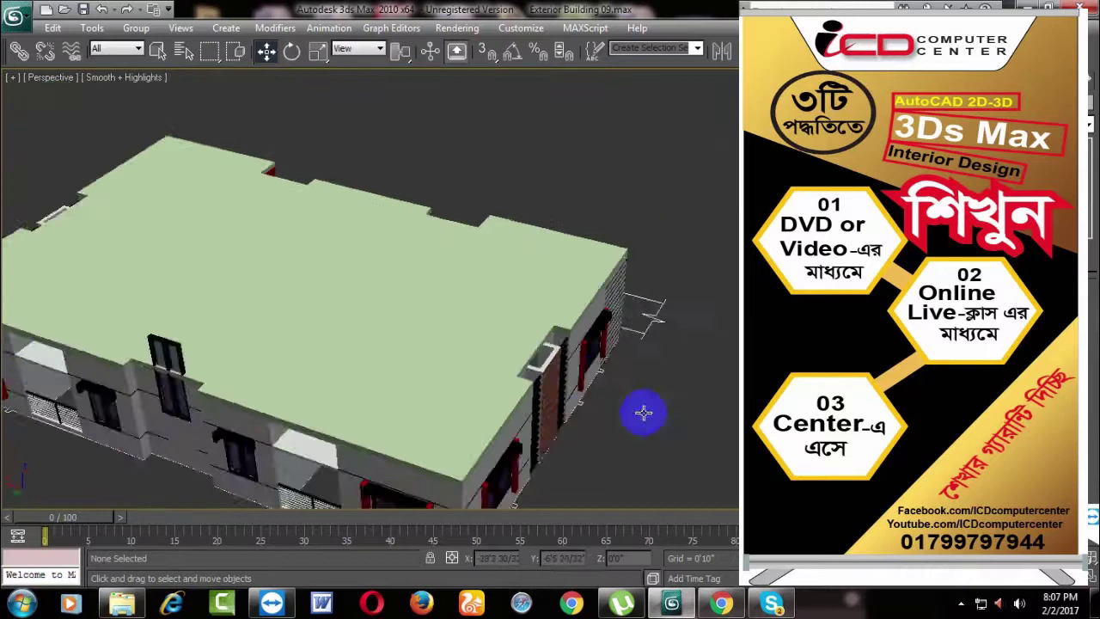
middle_click_drag(678, 397, 535, 307, "alt")
left_click(535, 308)
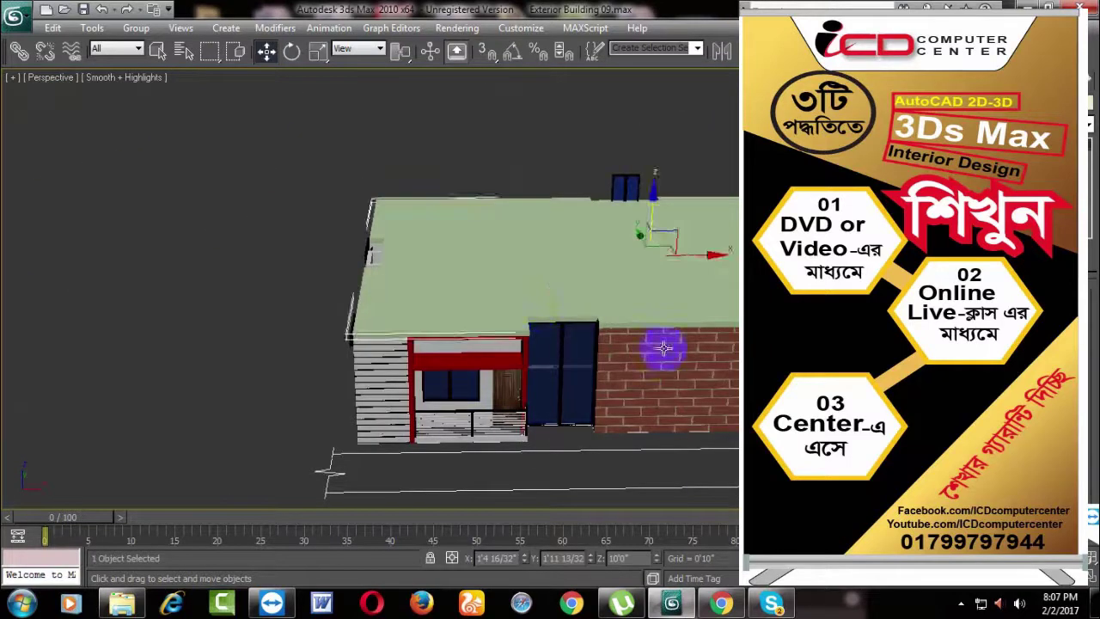
middle_click_drag(659, 349, 722, 344, "alt")
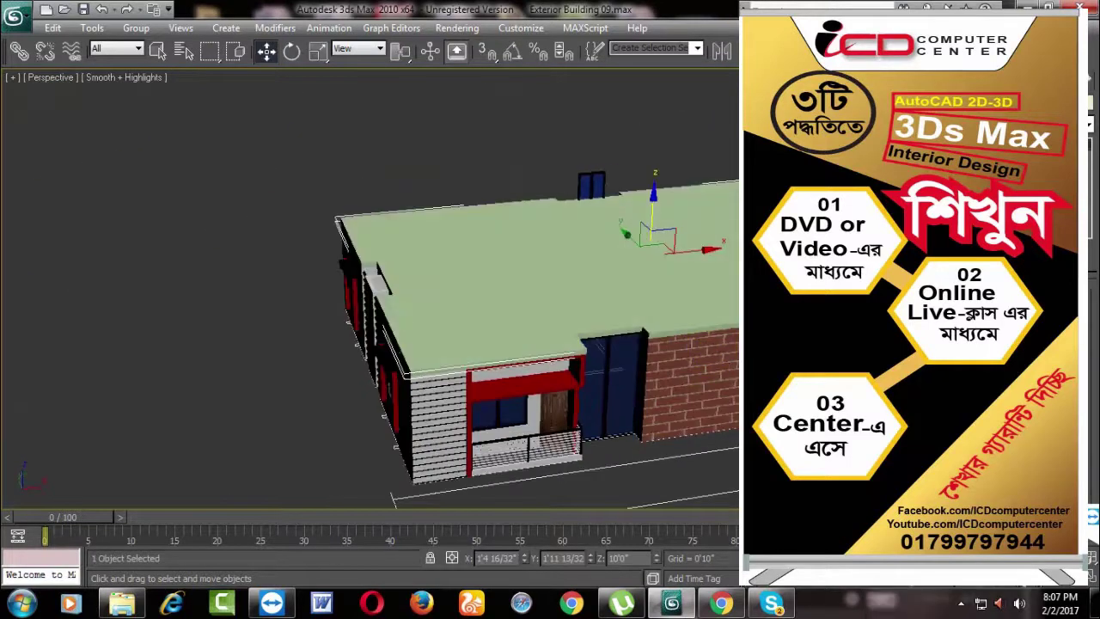
mouse_move(602, 361)
middle_mouse_down("alt")
mouse_move(657, 391)
mouse_move(648, 398)
middle_mouse_up("alt")
scroll(658, 391, "up", 3)
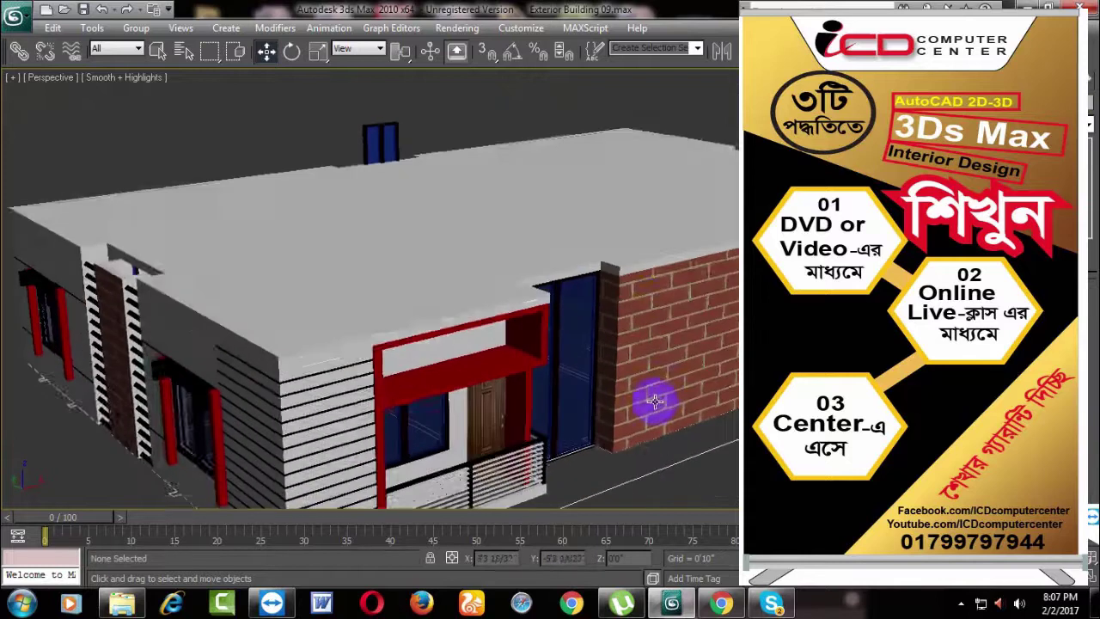
left_click(662, 238)
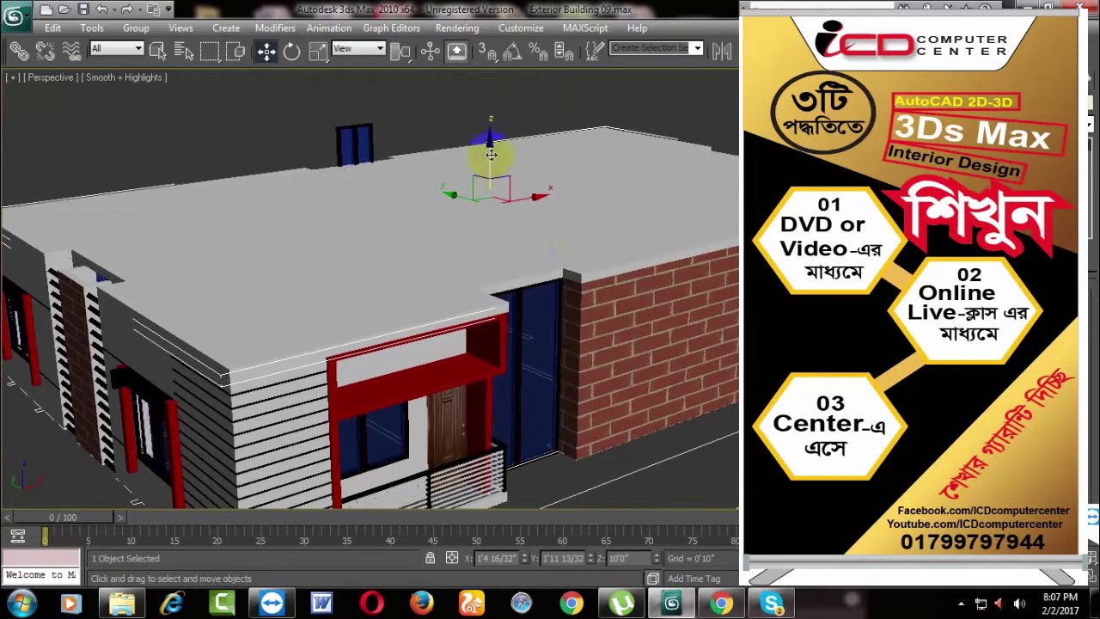
left_click_drag(491, 154, 483, 163)
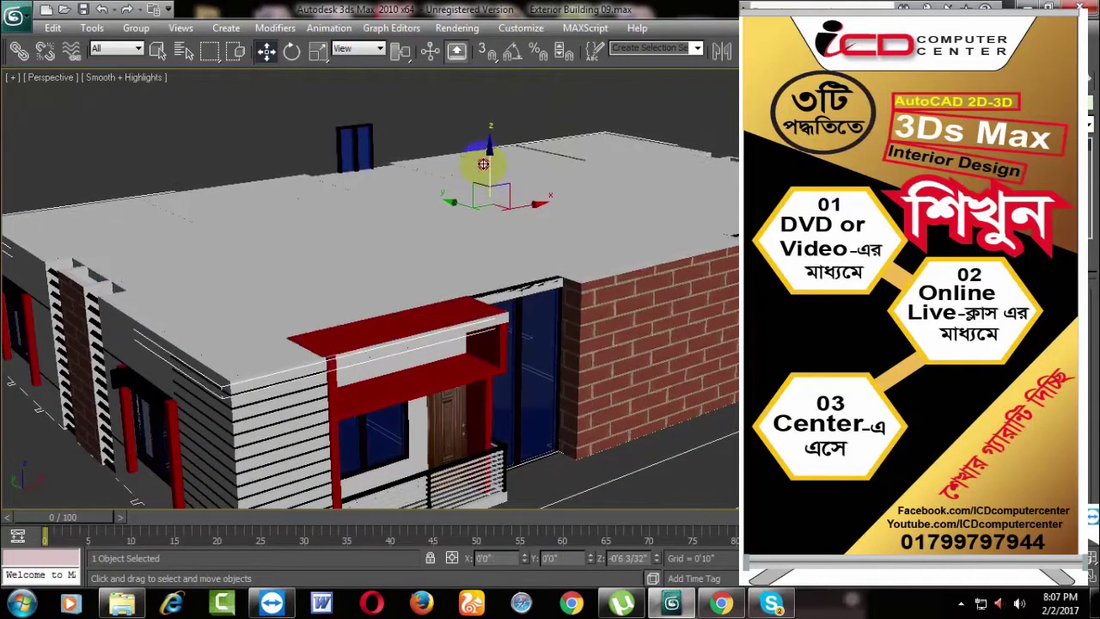
Step: Reselect the slab and nudge it down to about 9'5" to expose the red canopies
scroll(545, 334, "up", 5)
middle_click_drag(626, 369, 604, 350, "alt")
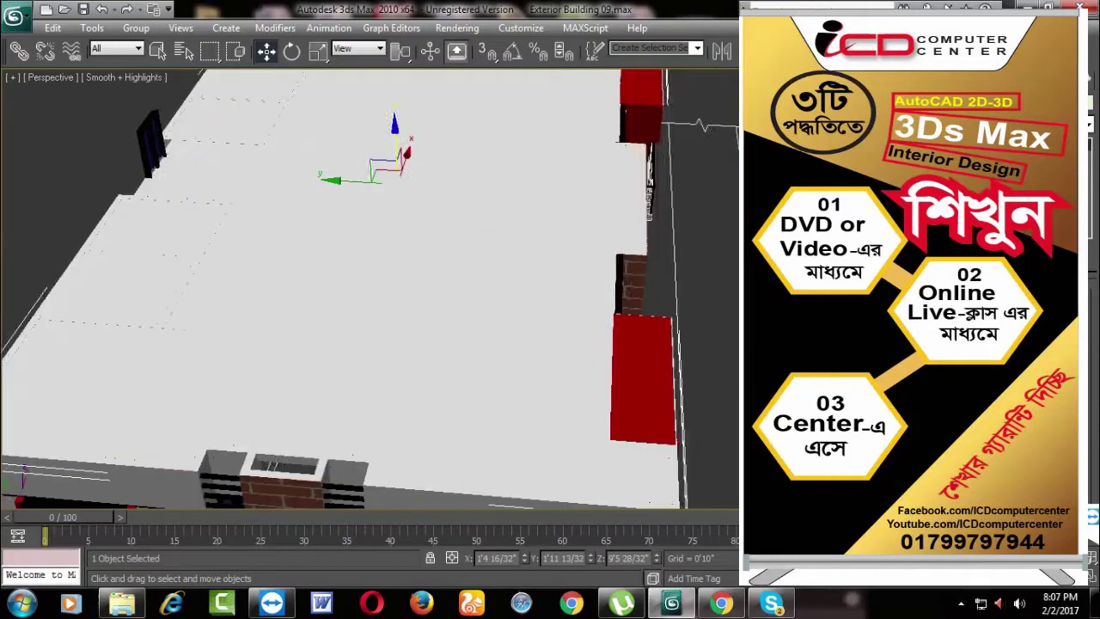
key("ctrl+d")
scroll(370, 290, "down", 5)
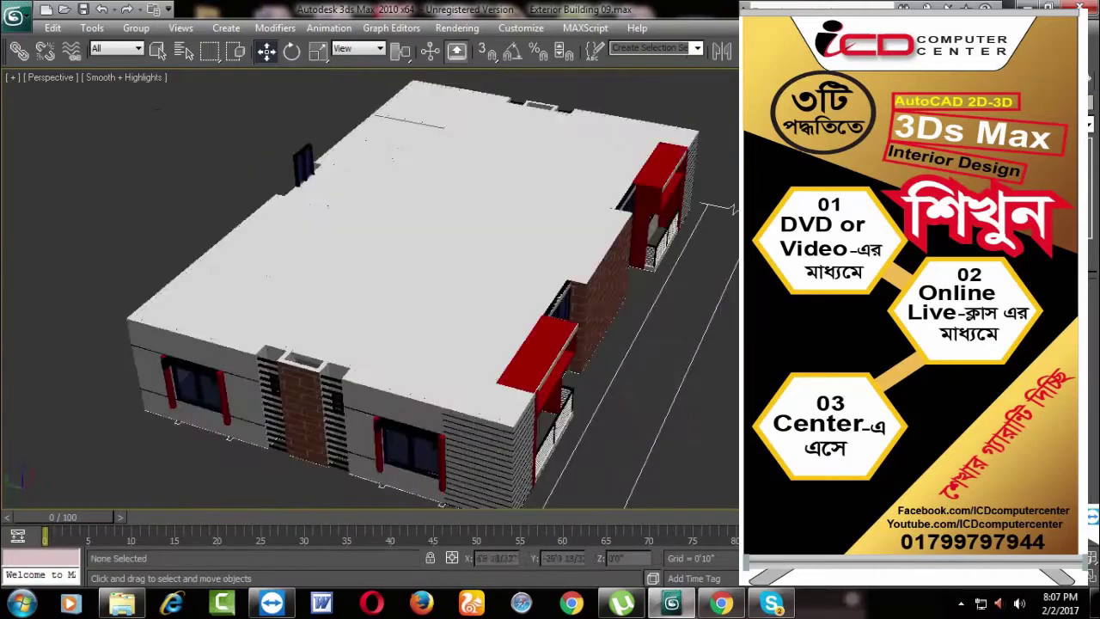
left_click(448, 205)
left_click_drag(448, 205, 450, 210)
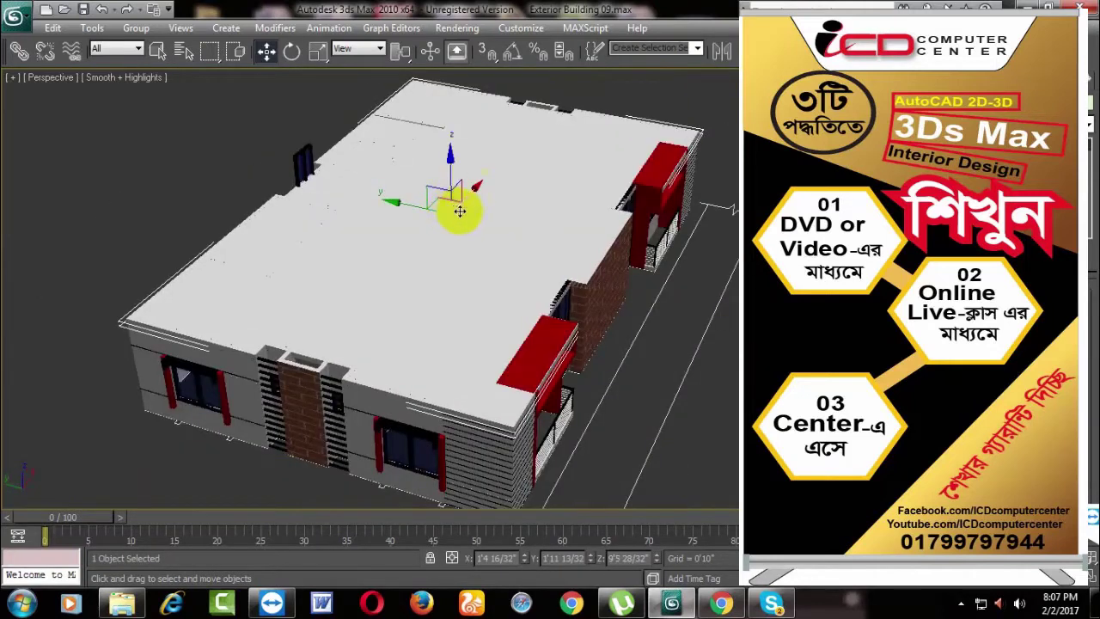
Step: Switch to the Top view with wireframe display
key("t")
scroll(588, 315, "down", 2)
key("alt+x")
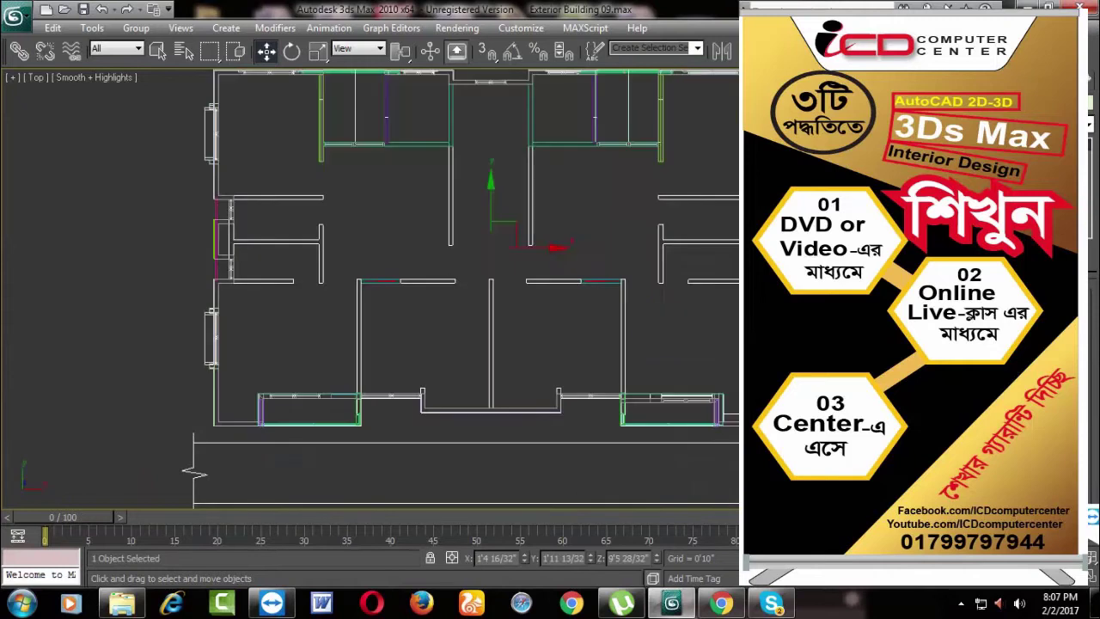
key("F3")
scroll(369, 318, "up", 3)
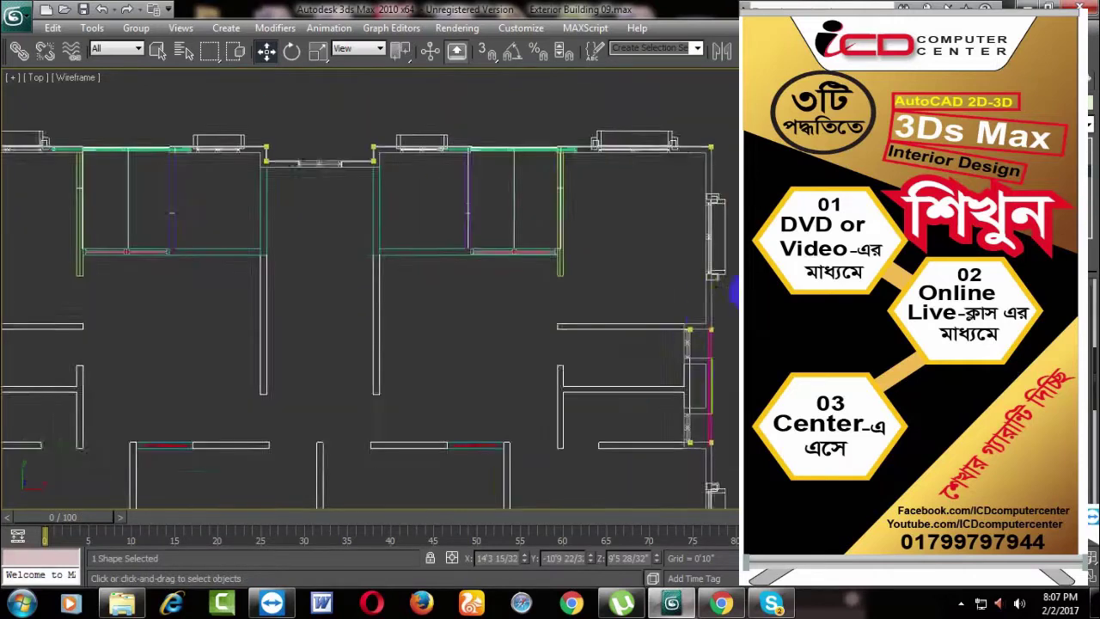
Step: Select a wall shape on the right of the plan and its corner points
left_click_drag(649, 140, 725, 355)
scroll(679, 378, "up", 3)
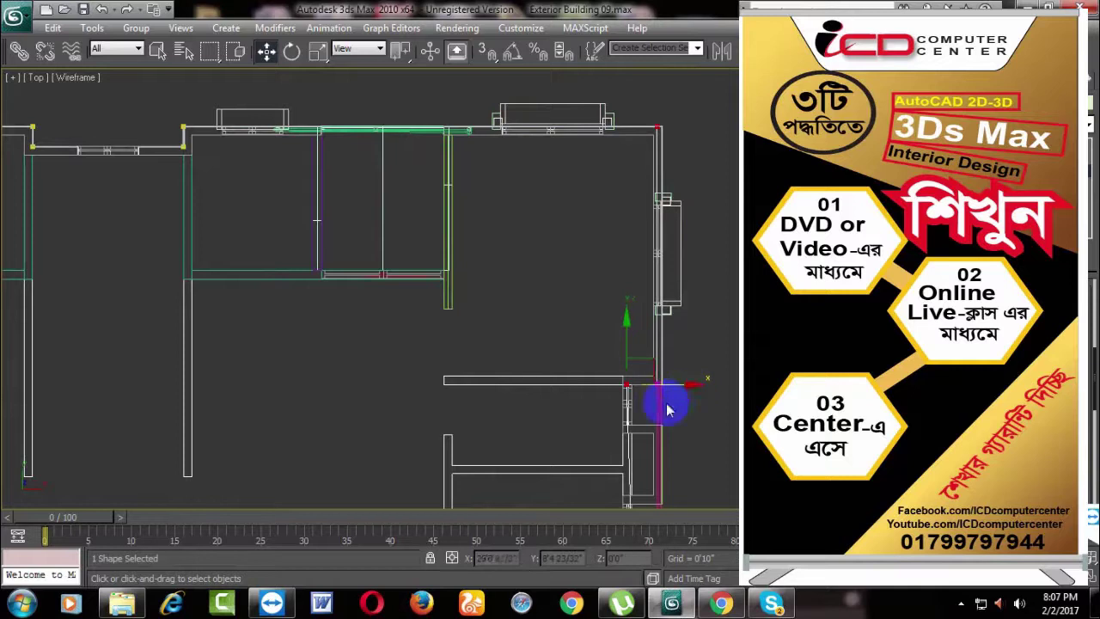
middle_click_drag(668, 400, 645, 252)
left_click_drag(553, 223, 613, 436)
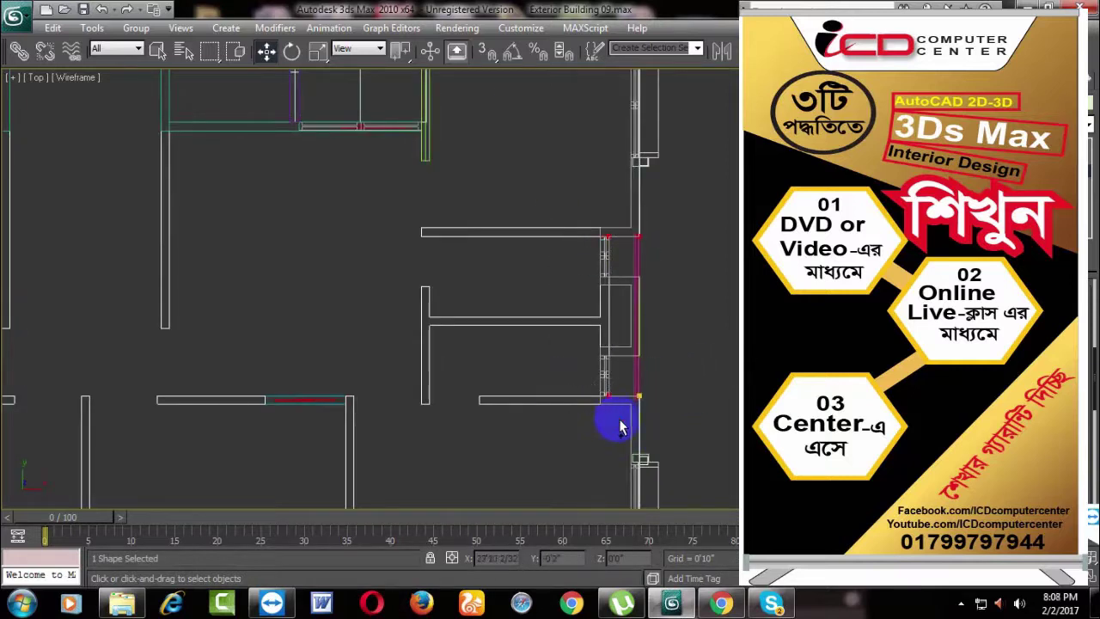
scroll(663, 426, "down", 3)
scroll(664, 425, "up", 2)
scroll(663, 349, "up", 2)
scroll(639, 442, "up", 2)
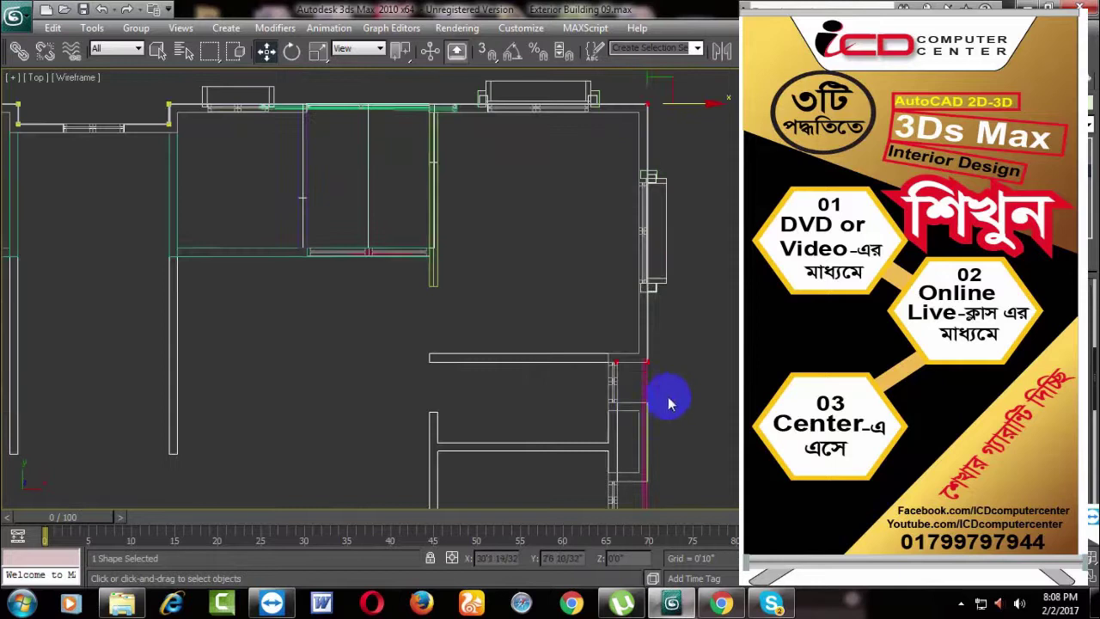
scroll(667, 398, "up", 1)
Step: Select the lower wall corner and points along the right-hand wall instead
middle_click_drag(653, 375, 644, 240)
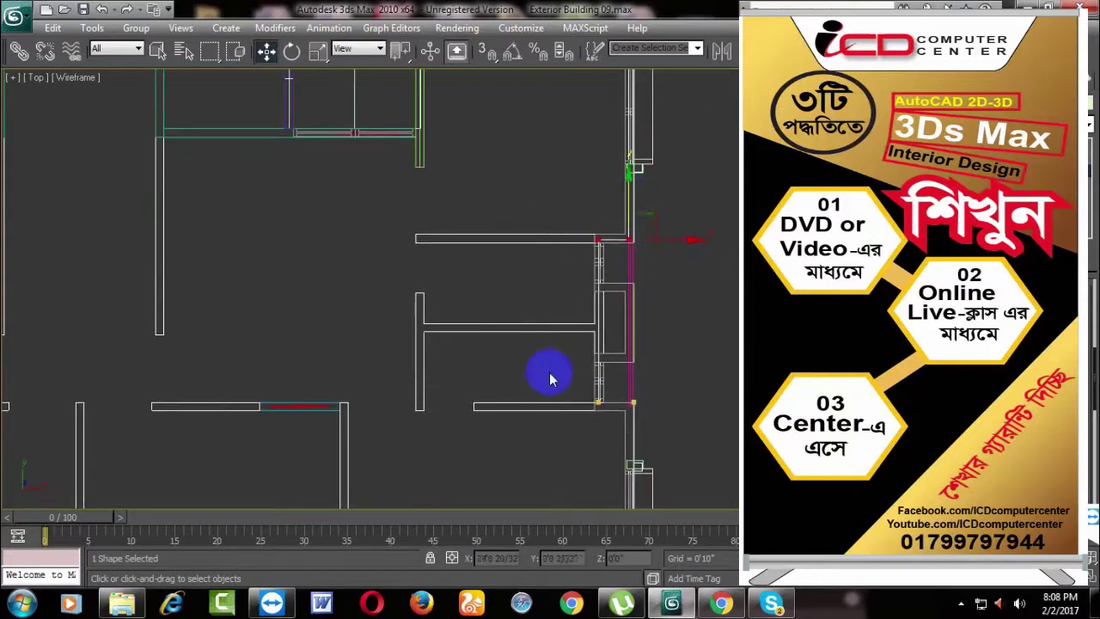
left_click_drag(584, 421, 630, 378)
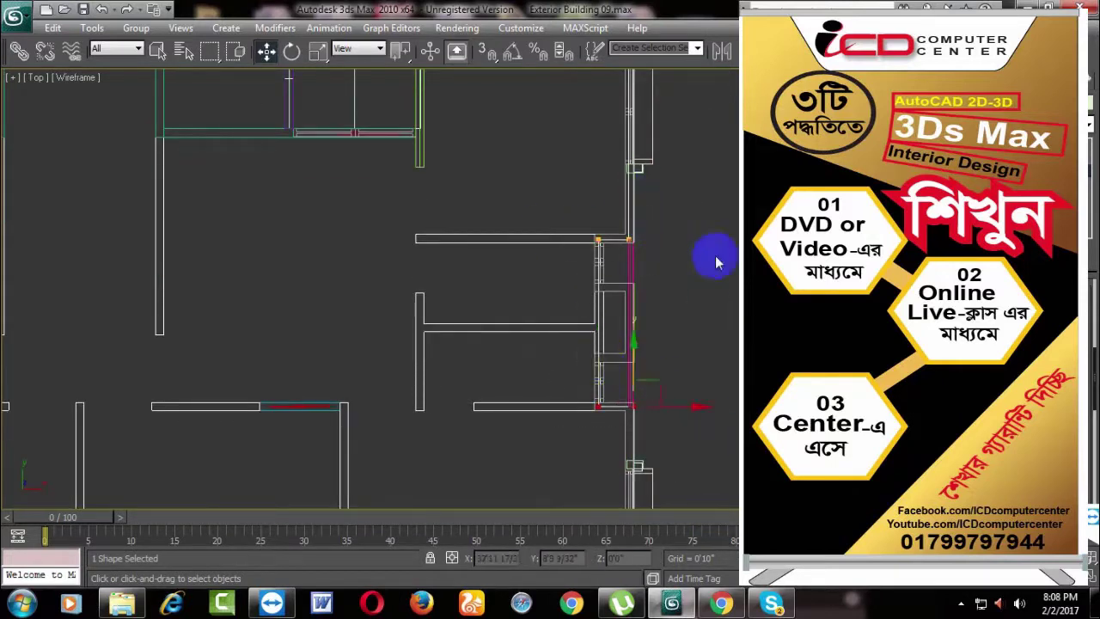
scroll(713, 256, "down", 1)
middle_click_drag(717, 307, 699, 209)
mouse_move(705, 174)
left_mouse_down()
mouse_move(612, 465)
mouse_move(614, 447)
left_mouse_up()
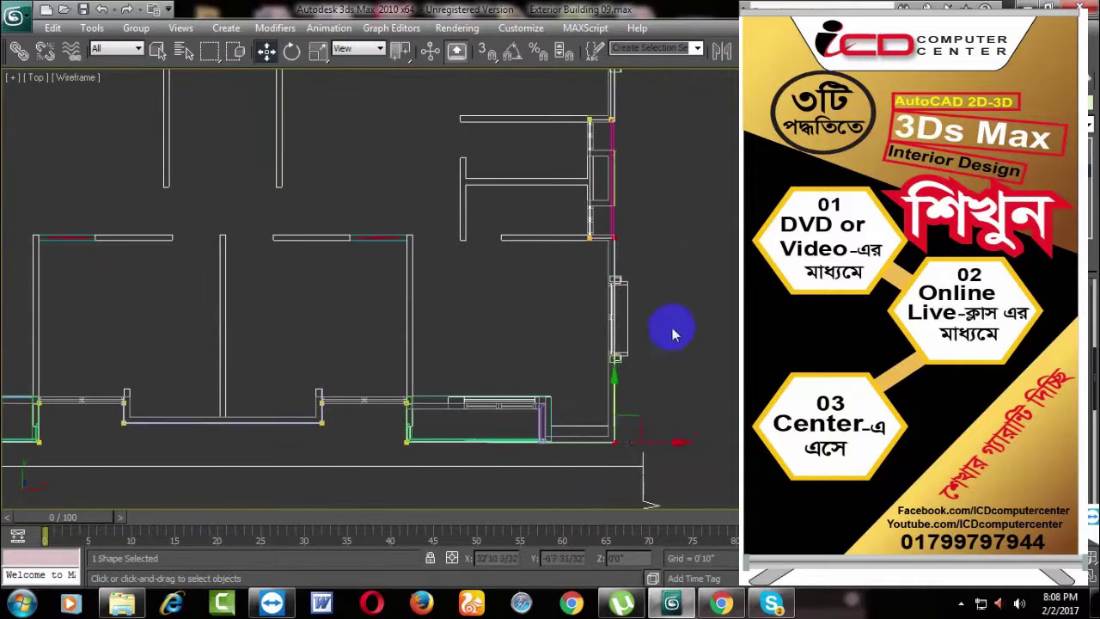
Step: Center the lower balcony walls and select the balcony corner's wall outline shape
middle_click_drag(657, 443, 663, 410)
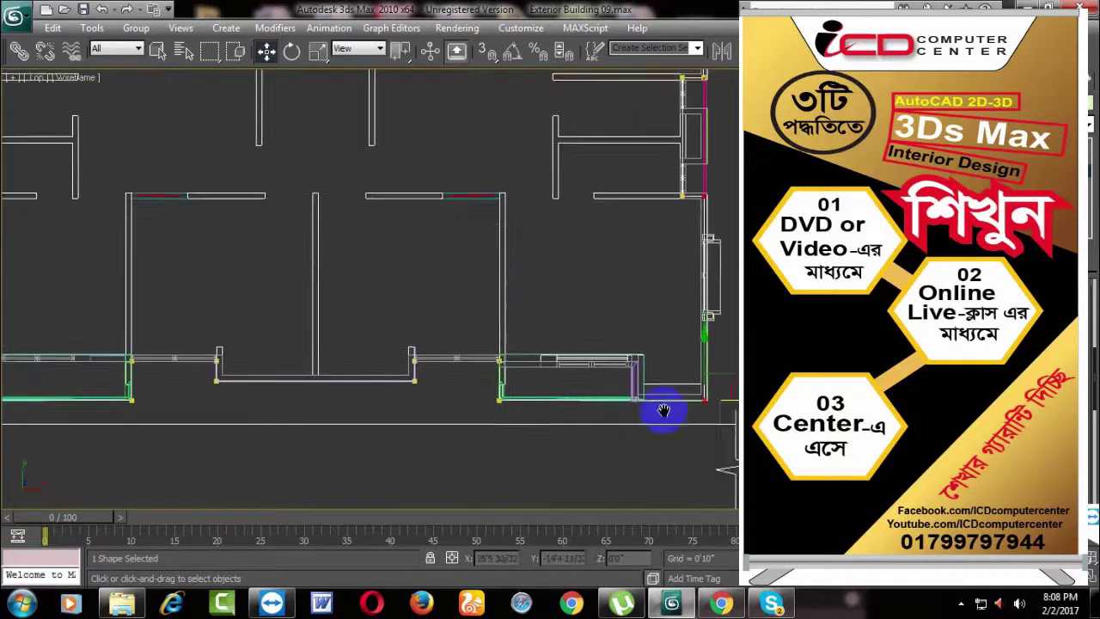
mouse_move(545, 433)
middle_mouse_down()
mouse_move(609, 440)
mouse_move(645, 467)
middle_mouse_up()
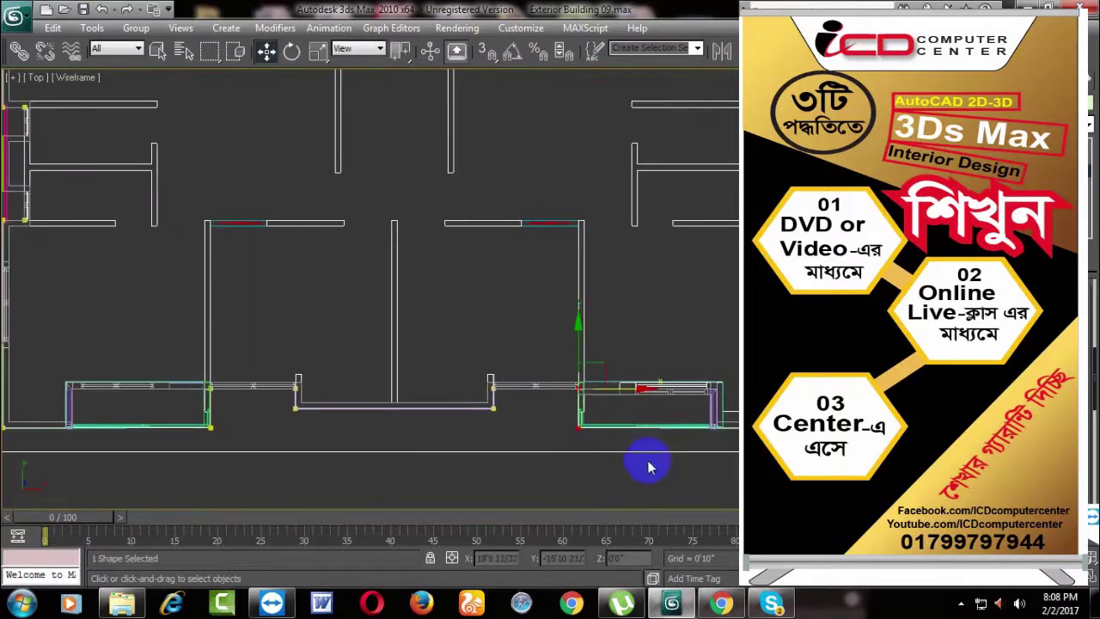
scroll(537, 388, "up", 2)
mouse_move(536, 388)
middle_mouse_down()
mouse_move(548, 343)
mouse_move(521, 361)
middle_mouse_up()
scroll(498, 355, "up", 2)
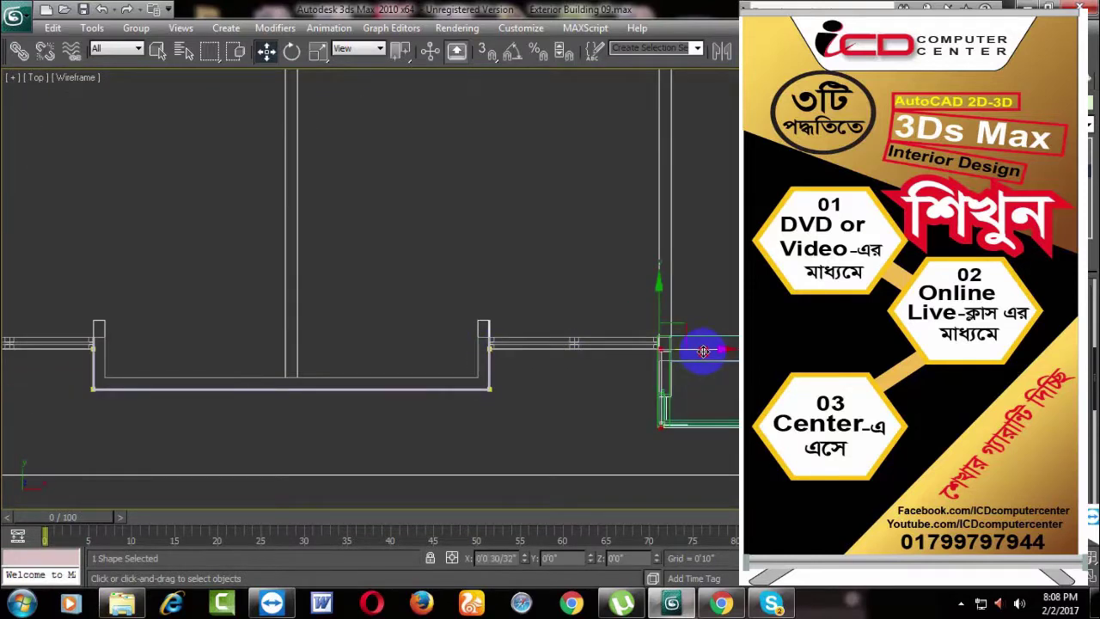
middle_click_drag(631, 393, 472, 375)
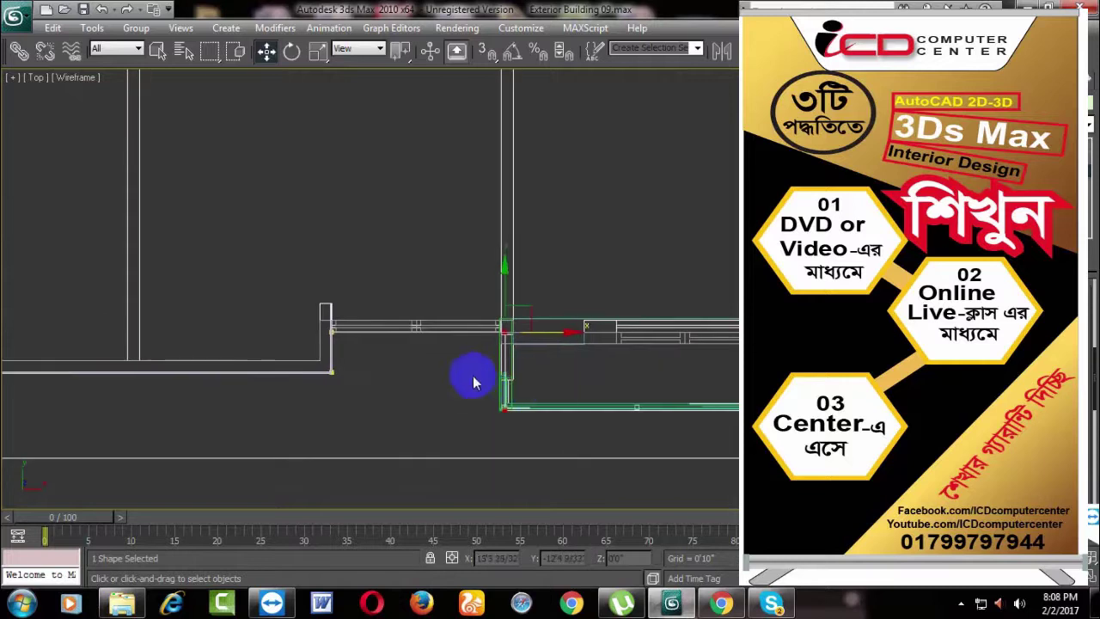
left_click(512, 355)
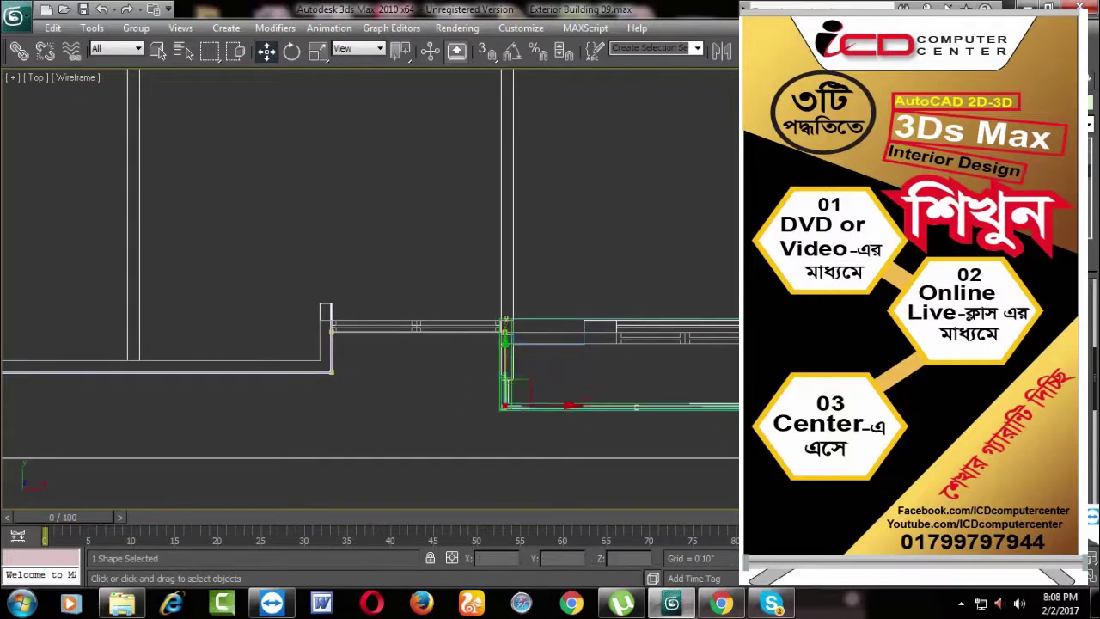
left_click(626, 375)
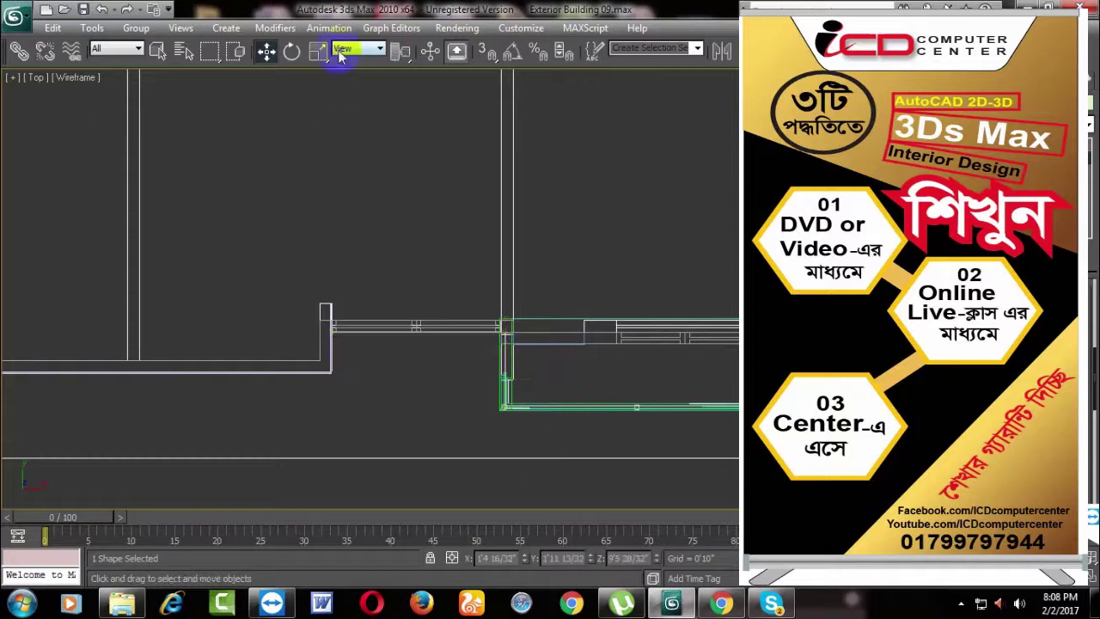
Step: Uniformly scale the outline shape to 95 percent with the Scale Transform Type-In
right_click(313, 52)
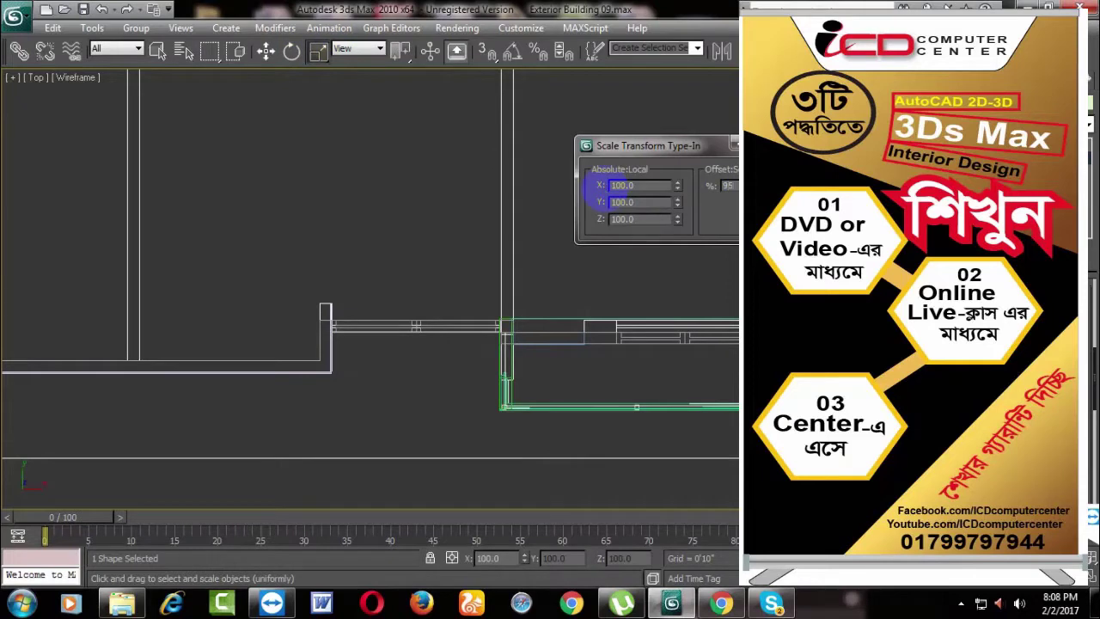
key("Return")
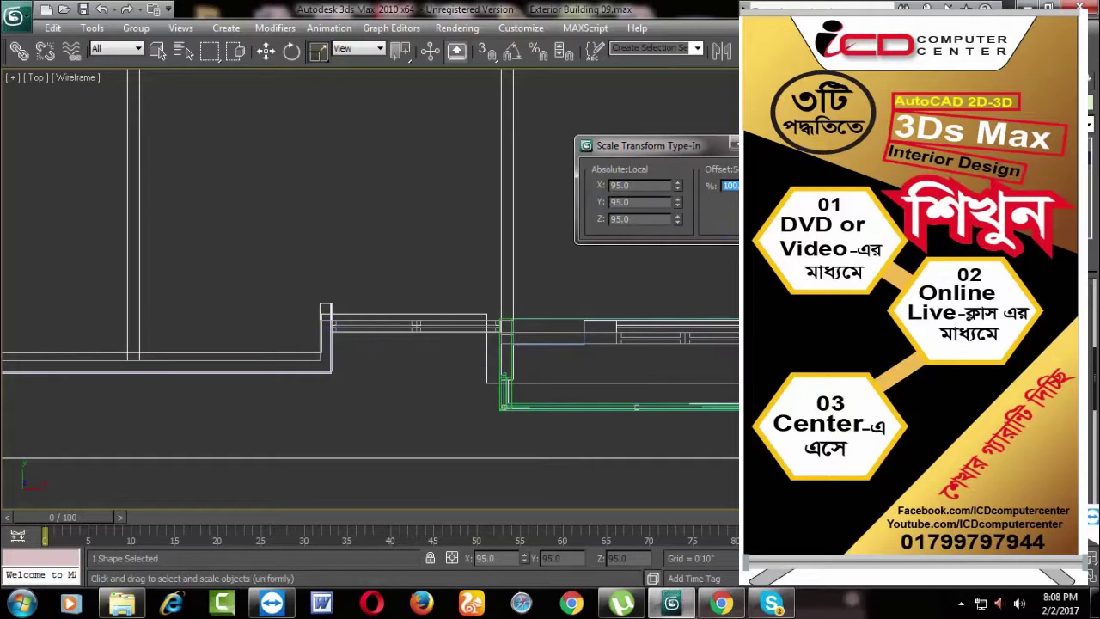
key("F12")
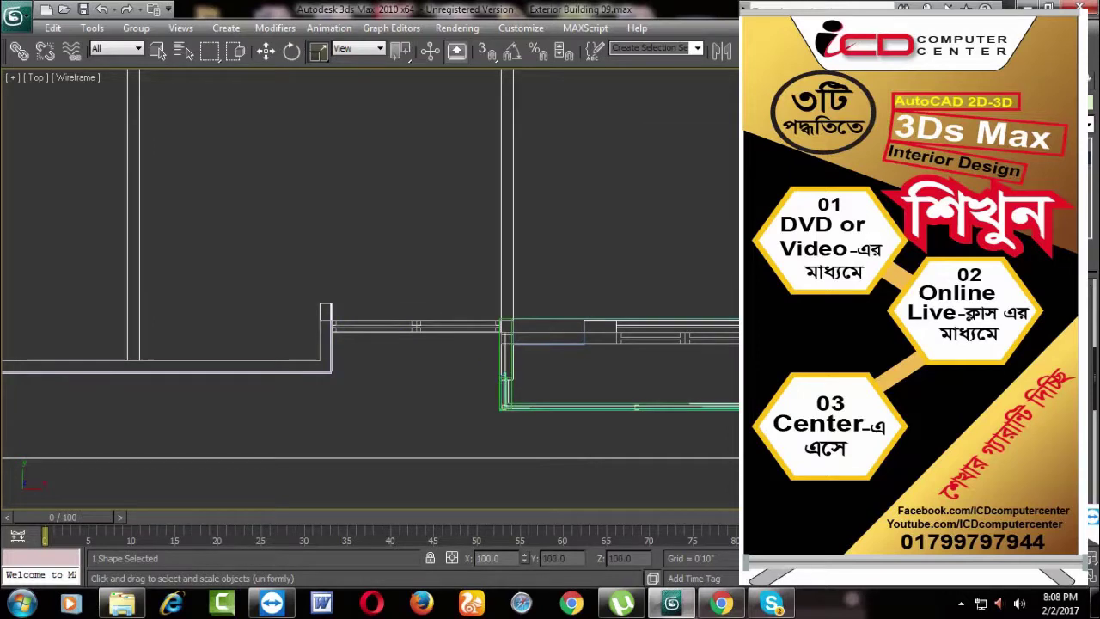
middle_click_drag(688, 348, 498, 356)
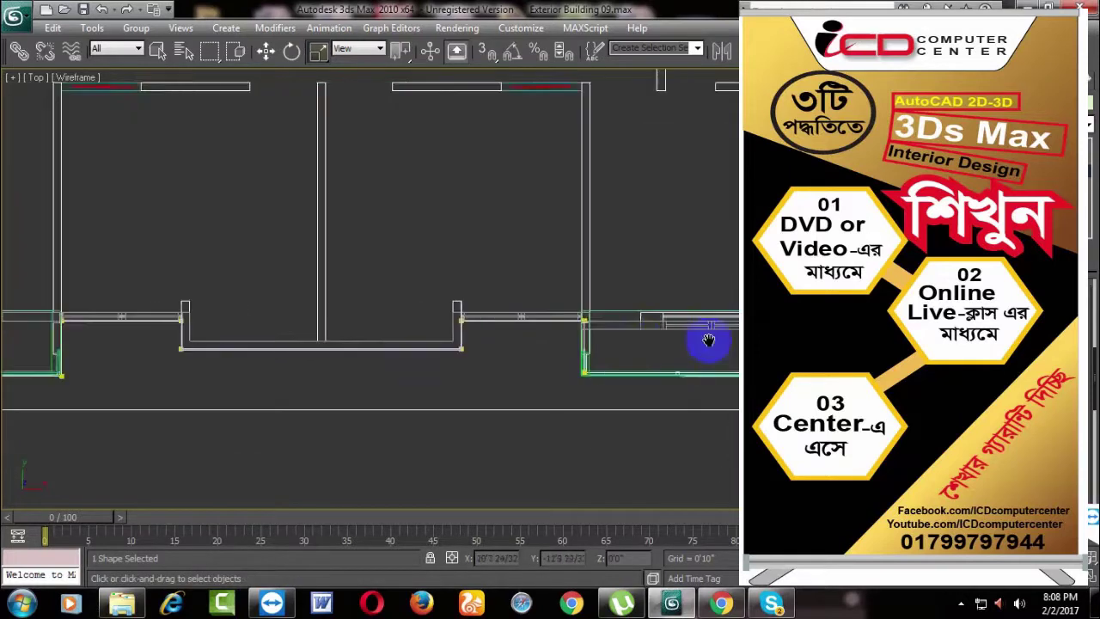
Step: Snap the slab outline's bottom-wall and left corner points onto the outer wall corners
mouse_move(708, 344)
middle_mouse_down()
mouse_move(510, 304)
mouse_move(578, 369)
middle_mouse_up()
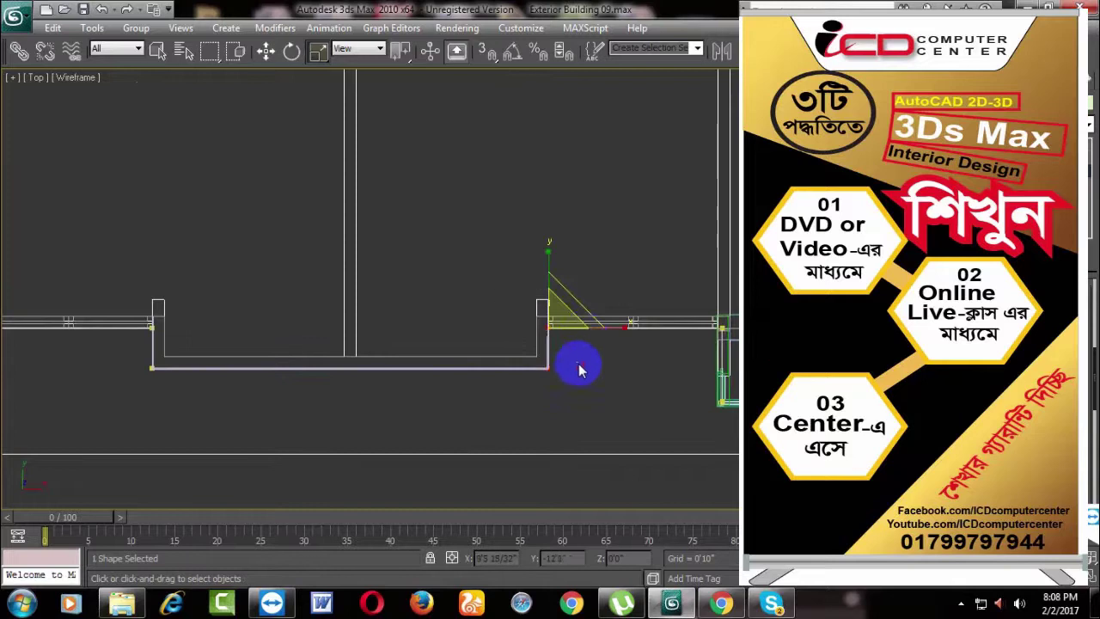
left_click(266, 50)
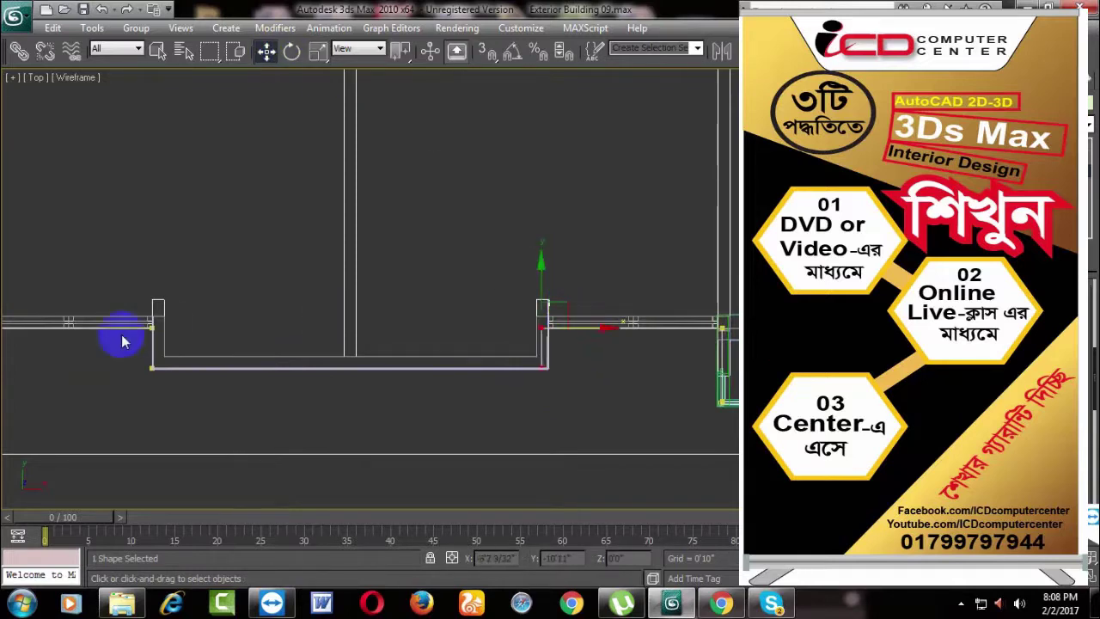
left_click_drag(118, 344, 593, 451)
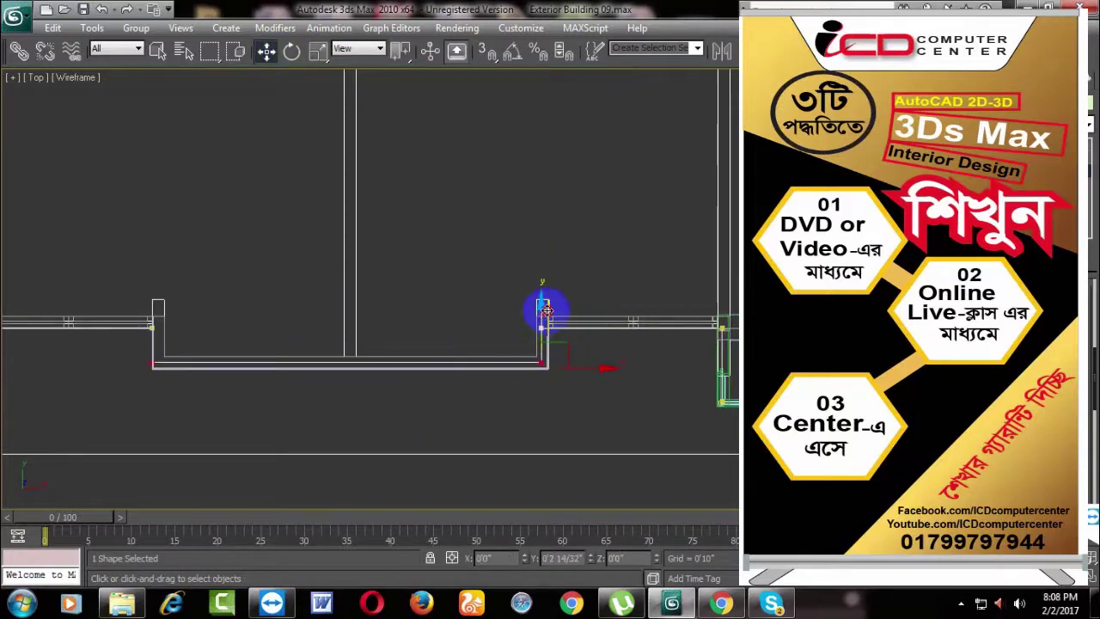
mouse_move(547, 312)
middle_mouse_down()
mouse_move(405, 343)
mouse_move(454, 282)
middle_mouse_up()
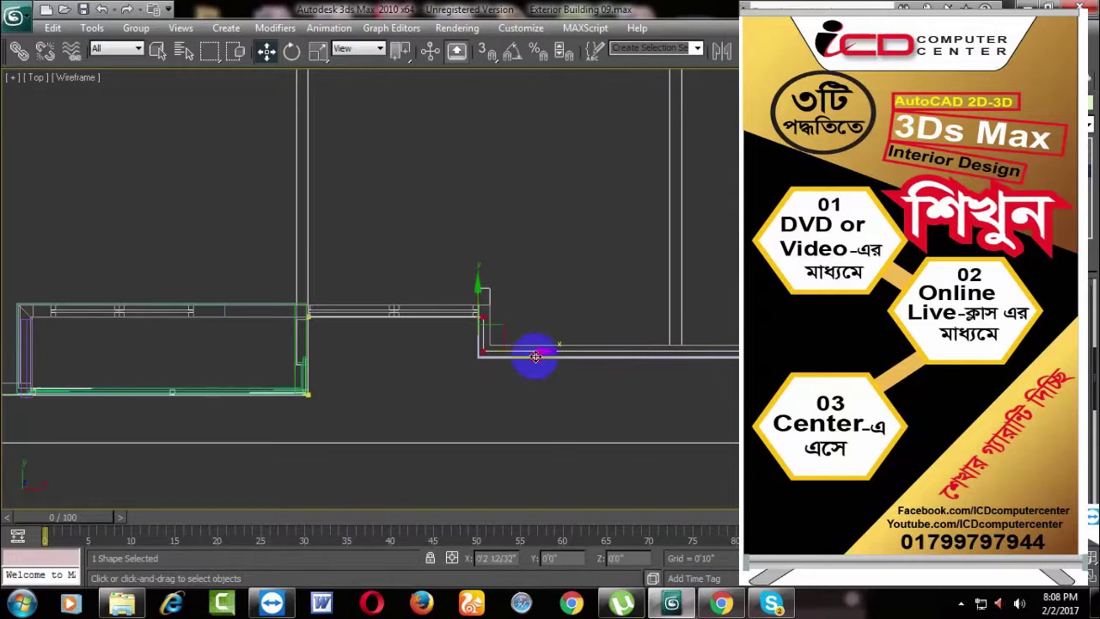
left_click_drag(220, 257, 570, 326)
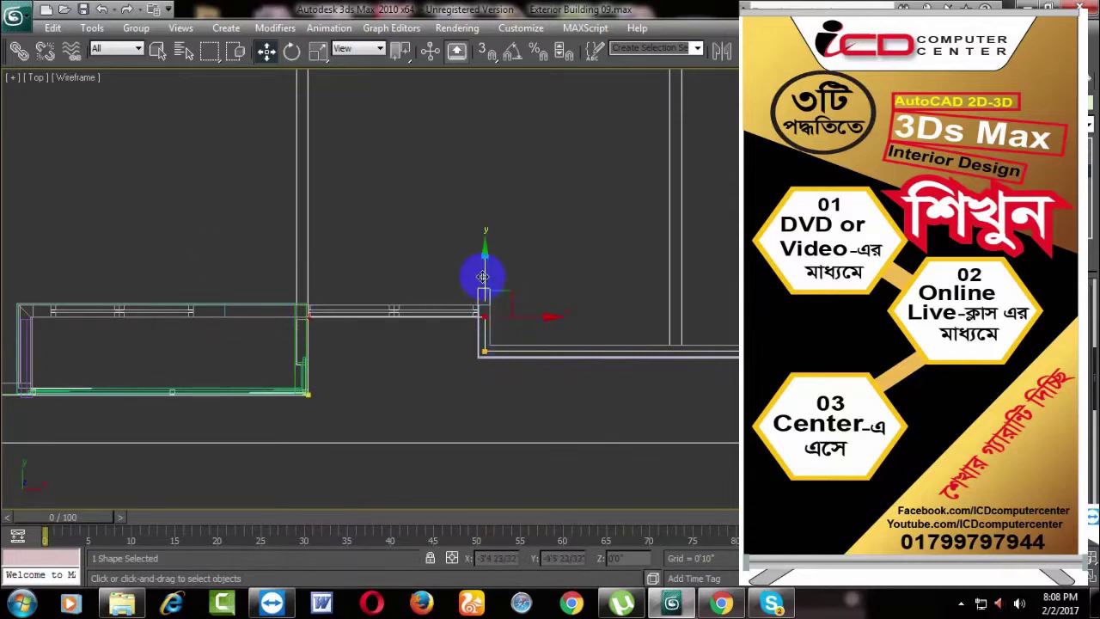
middle_click_drag(363, 373, 490, 339)
left_click_drag(341, 229, 470, 334)
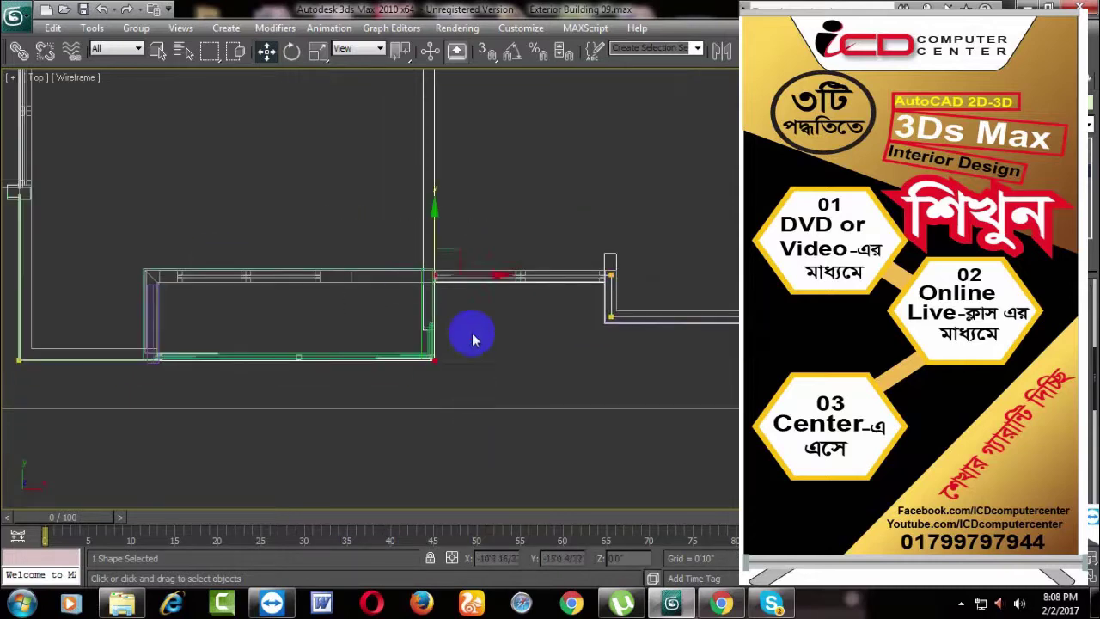
Step: Select the outline points near the left wall and inspect the lower part of that wall
middle_click_drag(34, 336, 226, 324)
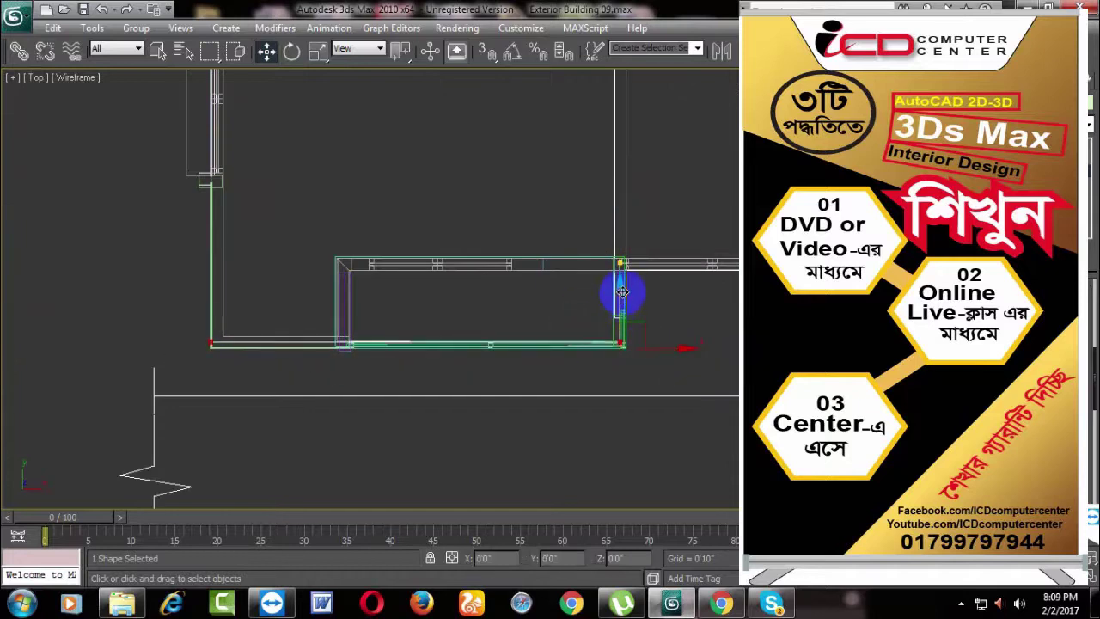
scroll(520, 410, "down", 5)
scroll(475, 327, "down", 2)
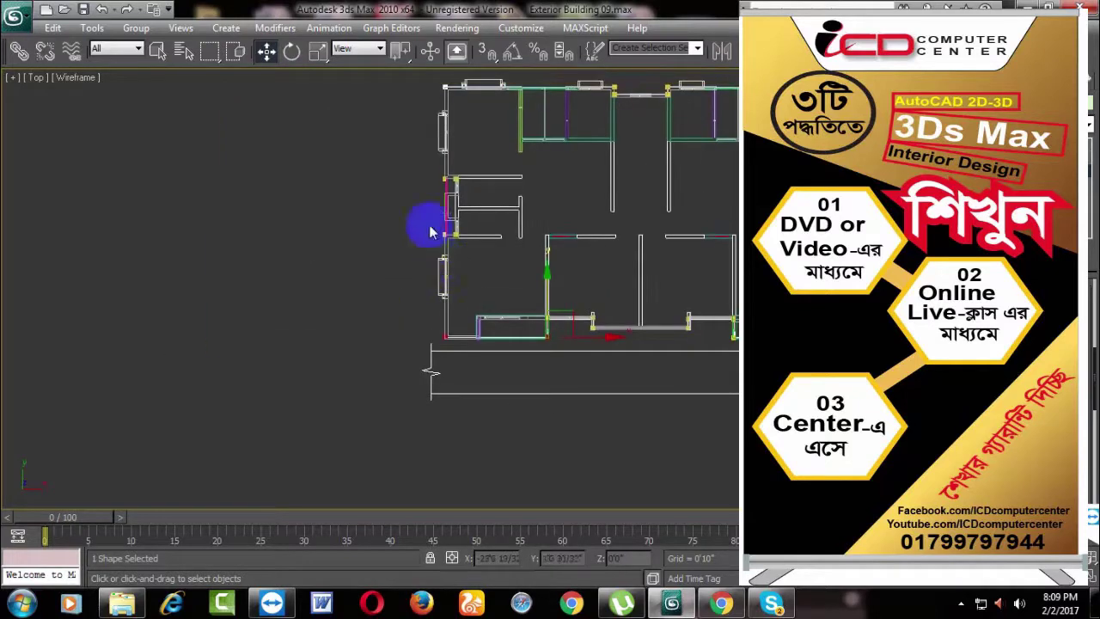
left_click_drag(422, 213, 451, 339)
scroll(450, 344, "up", 2)
scroll(464, 300, "up", 1)
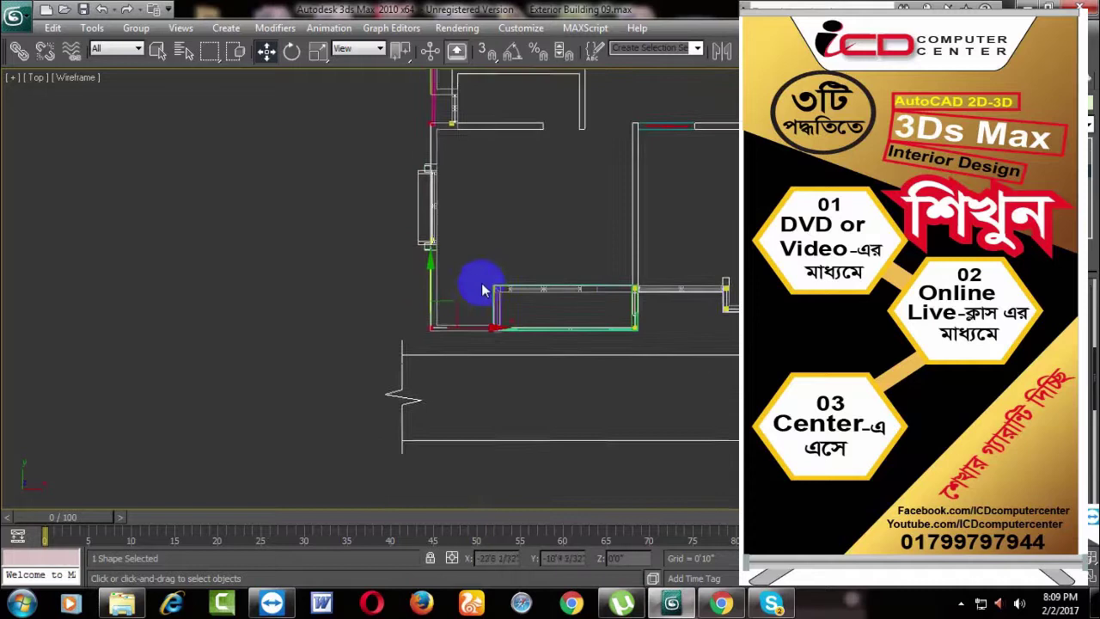
scroll(473, 318, "up", 1)
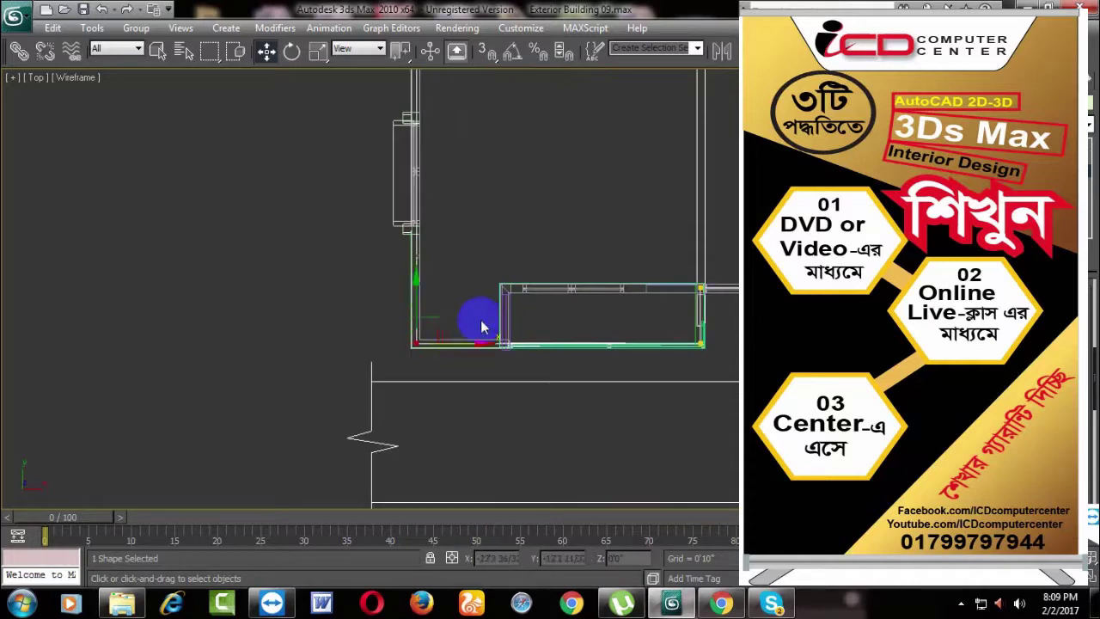
scroll(515, 340, "down", 1)
scroll(473, 326, "up", 2)
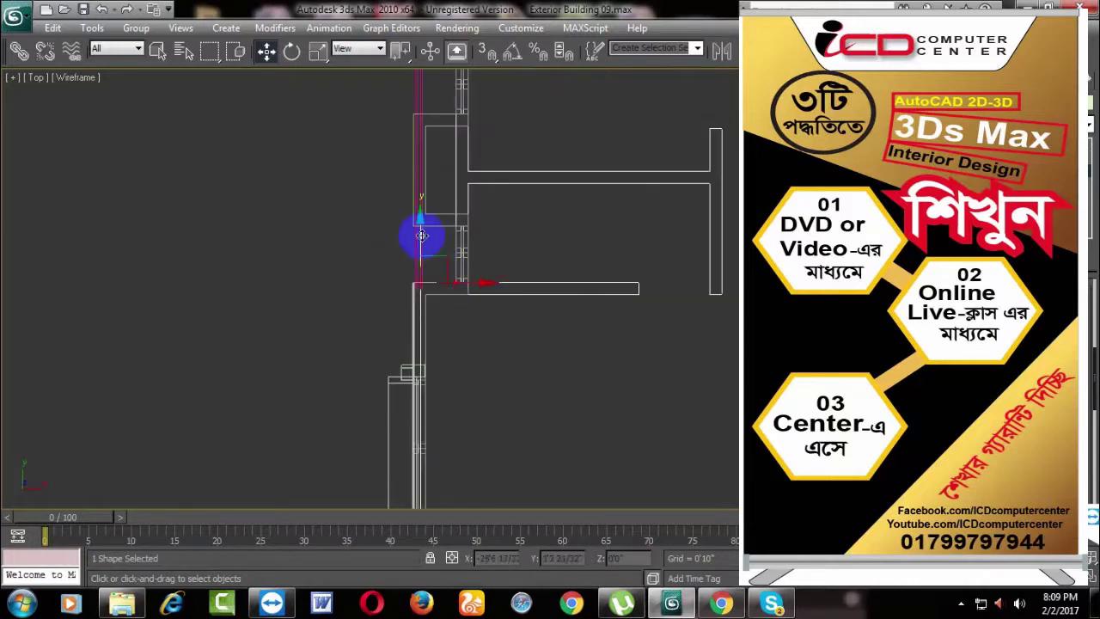
middle_click_drag(432, 246, 491, 405)
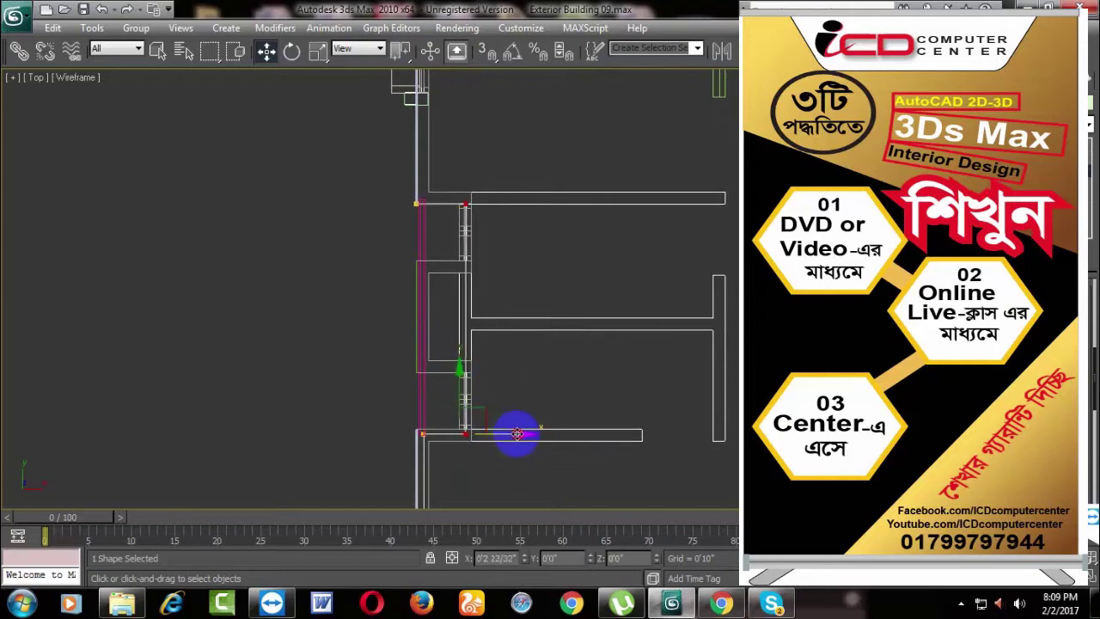
middle_click_drag(467, 302, 467, 405)
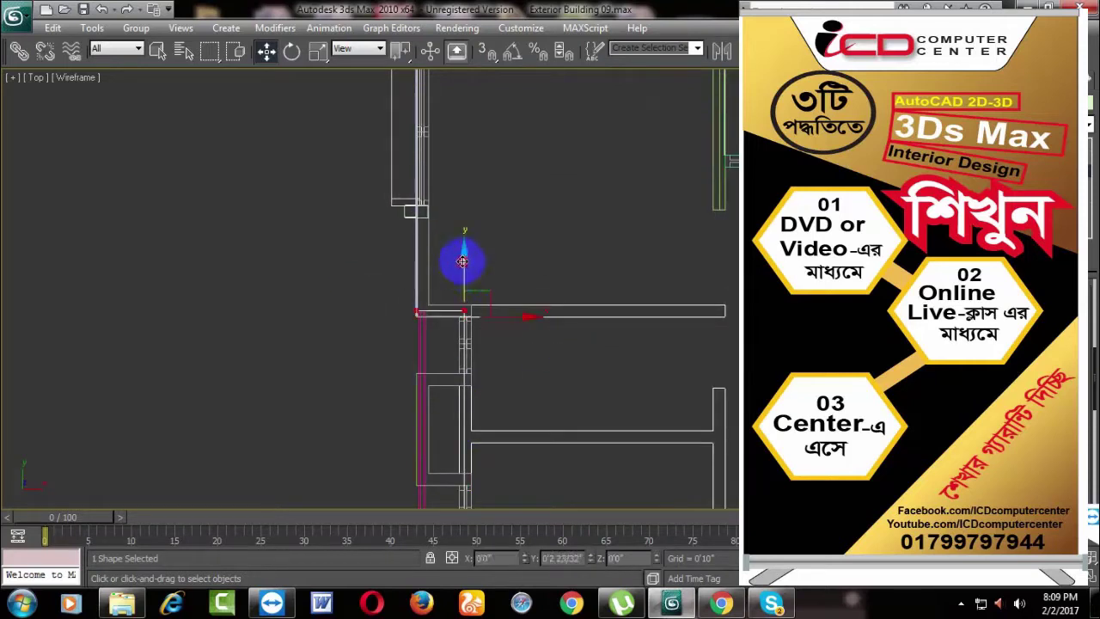
scroll(494, 326, "down", 3)
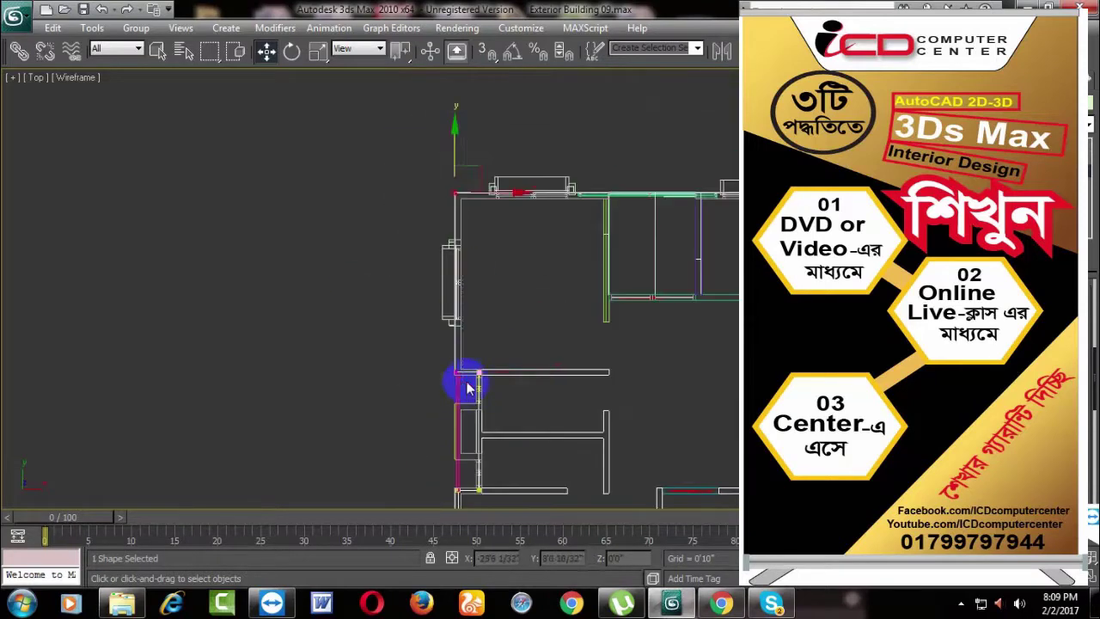
scroll(481, 290, "up", 2)
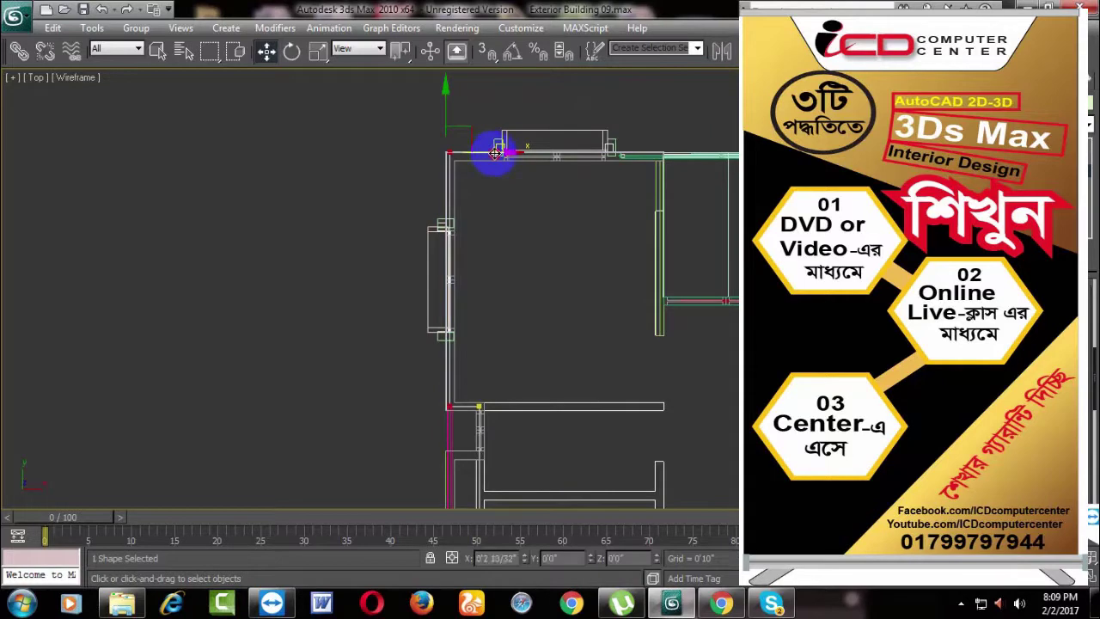
Step: Align the top-wall outline points with the recess's right corner, then deselect the points
middle_click_drag(584, 313, 363, 364)
mouse_move(169, 154)
left_mouse_down()
mouse_move(560, 228)
mouse_move(738, 203)
left_mouse_up()
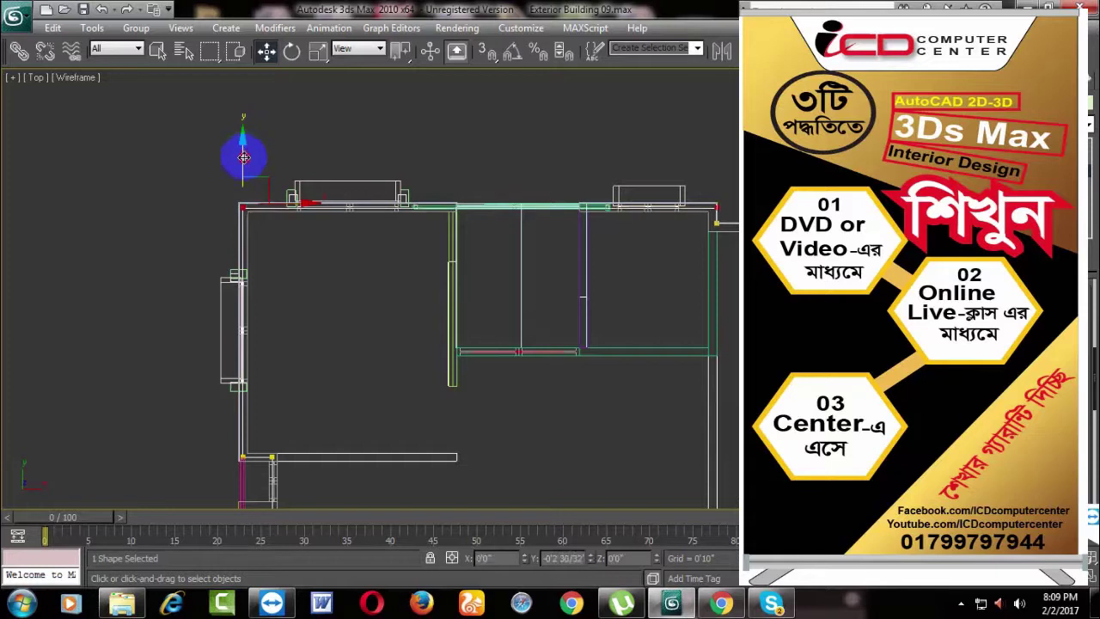
scroll(344, 258, "up", 1)
scroll(545, 270, "up", 1)
scroll(395, 266, "down", 2)
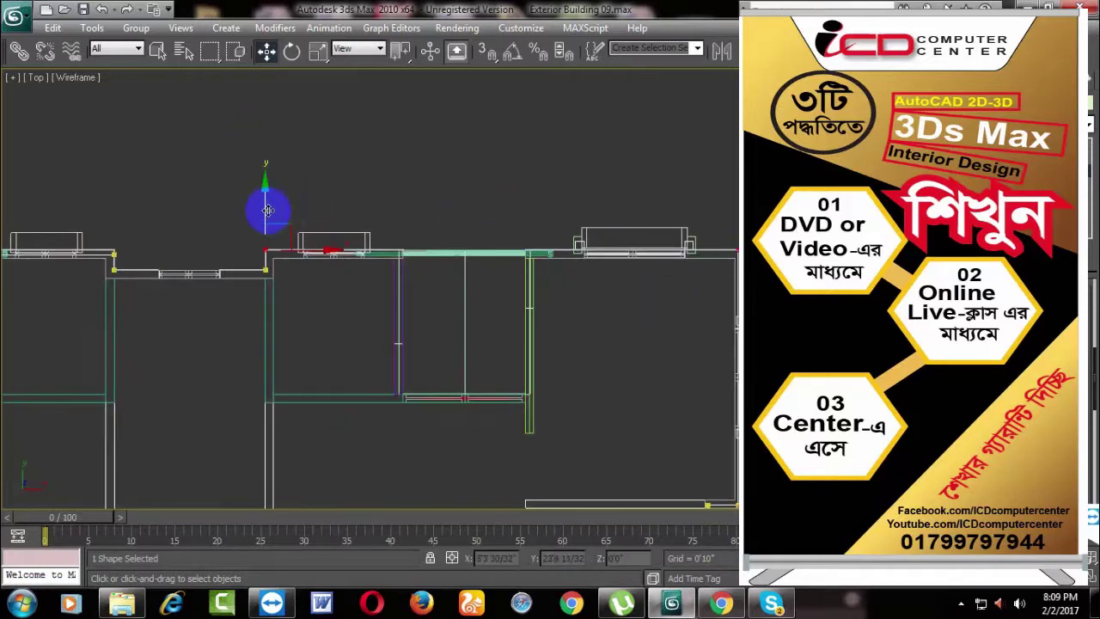
middle_click_drag(365, 307, 616, 352)
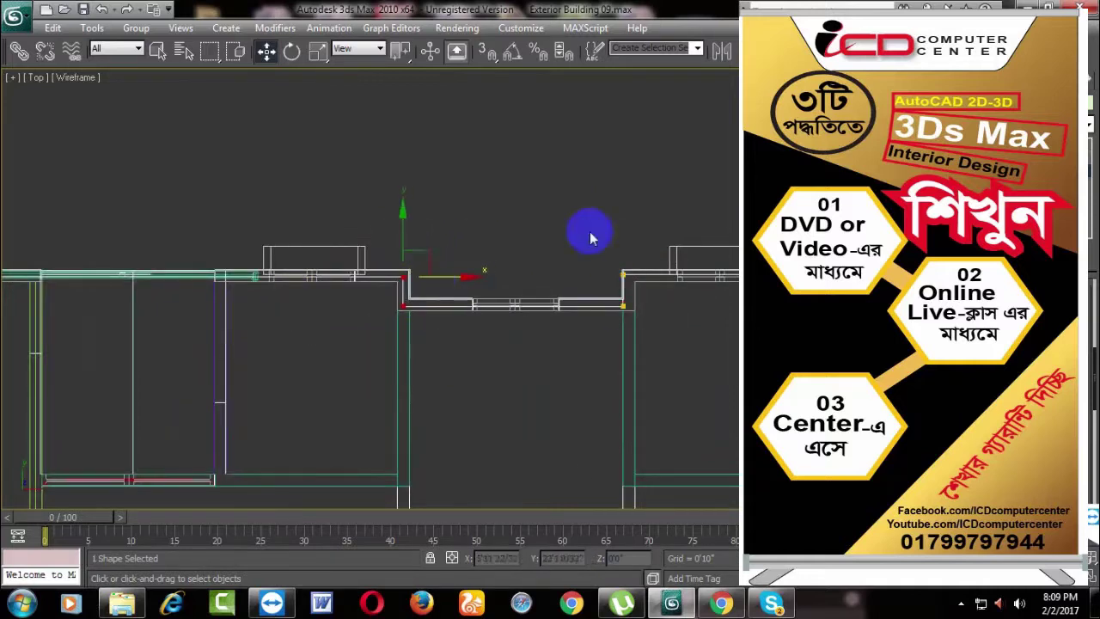
mouse_move(584, 233)
left_mouse_down()
mouse_move(649, 303)
mouse_move(674, 307)
left_mouse_up()
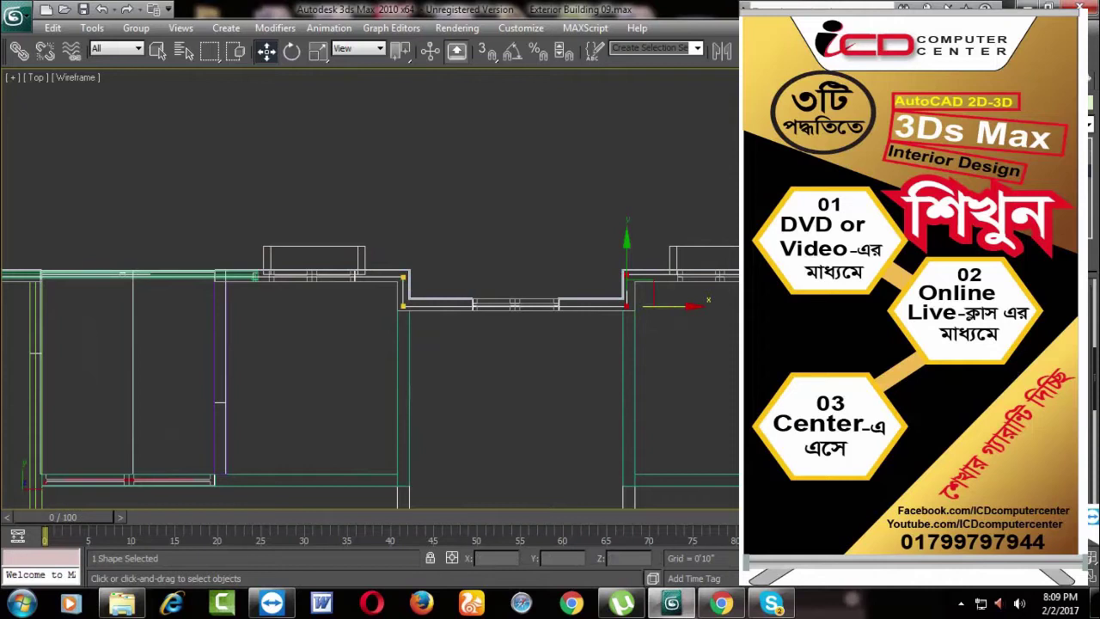
key("ctrl+d")
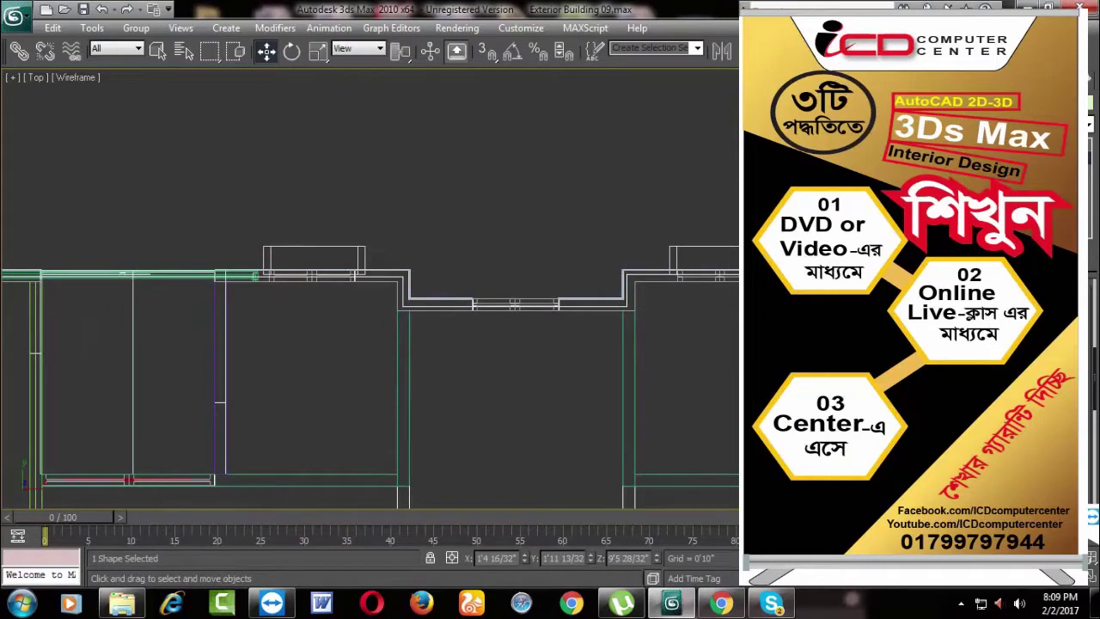
Step: Inspect the building in a shaded Perspective view and select the roof slab
key("p")
middle_click_drag(602, 344, 688, 361, "alt")
scroll(683, 357, "down", 3)
key("F3")
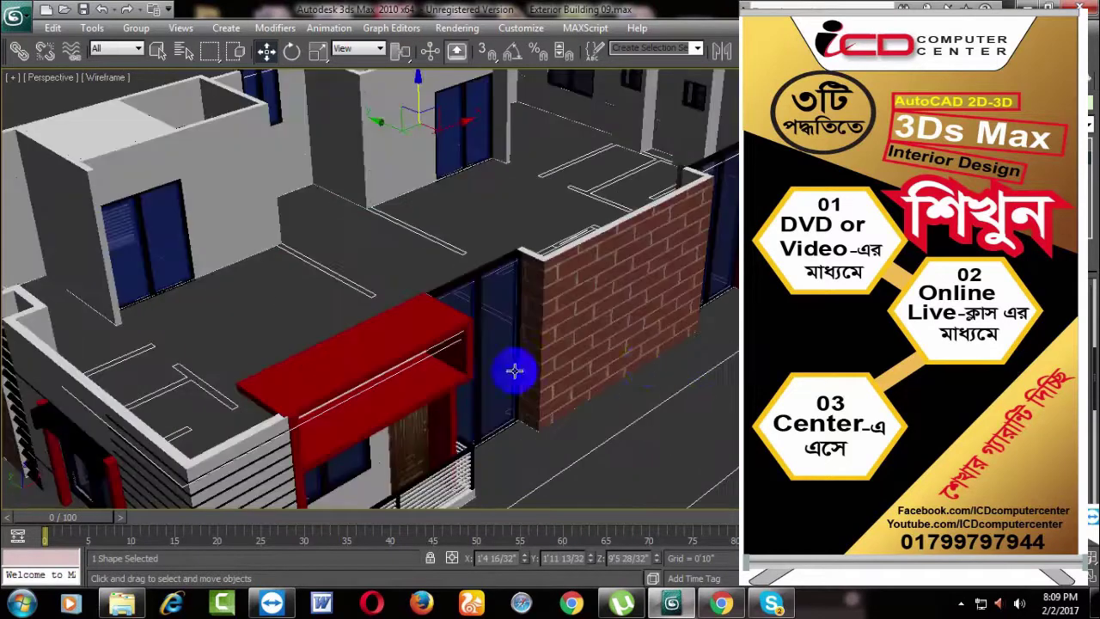
middle_click_drag(514, 371, 555, 373, "alt")
mouse_move(653, 275)
middle_mouse_down("alt")
mouse_move(675, 270)
mouse_move(550, 359)
middle_mouse_up("alt")
scroll(550, 359, "up", 2)
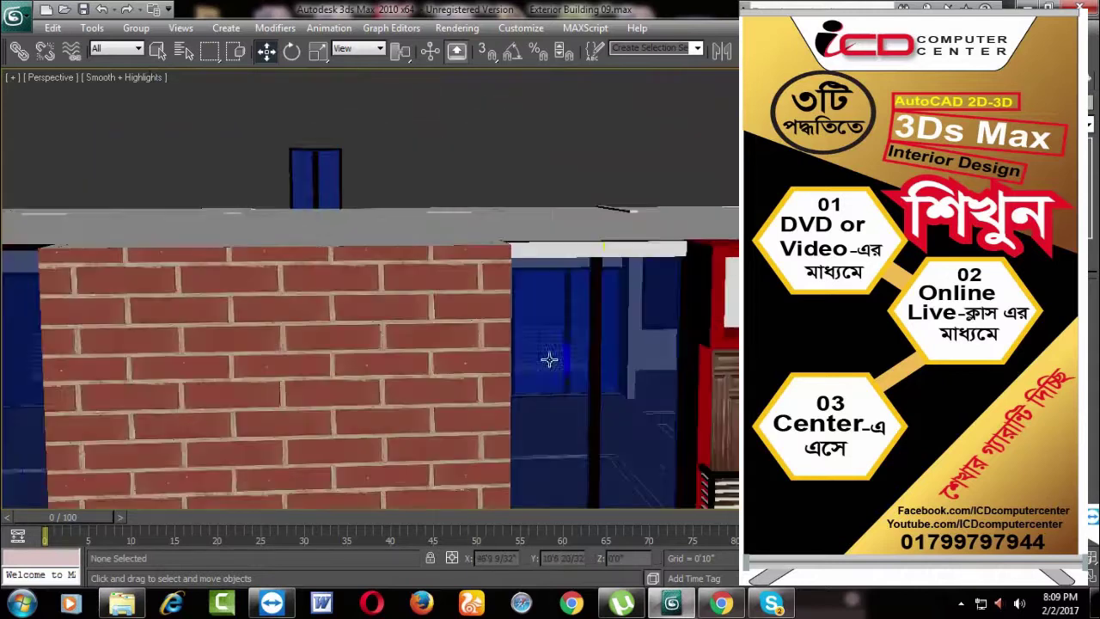
left_click(636, 257)
middle_click_drag(636, 258, 630, 314, "alt")
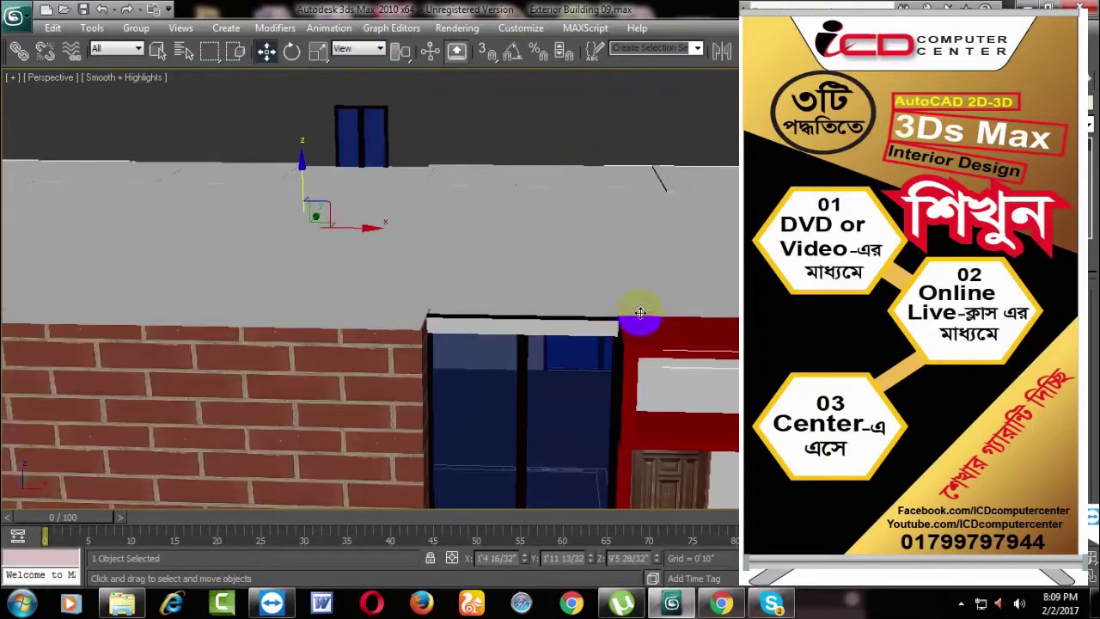
scroll(639, 314, "down", 3)
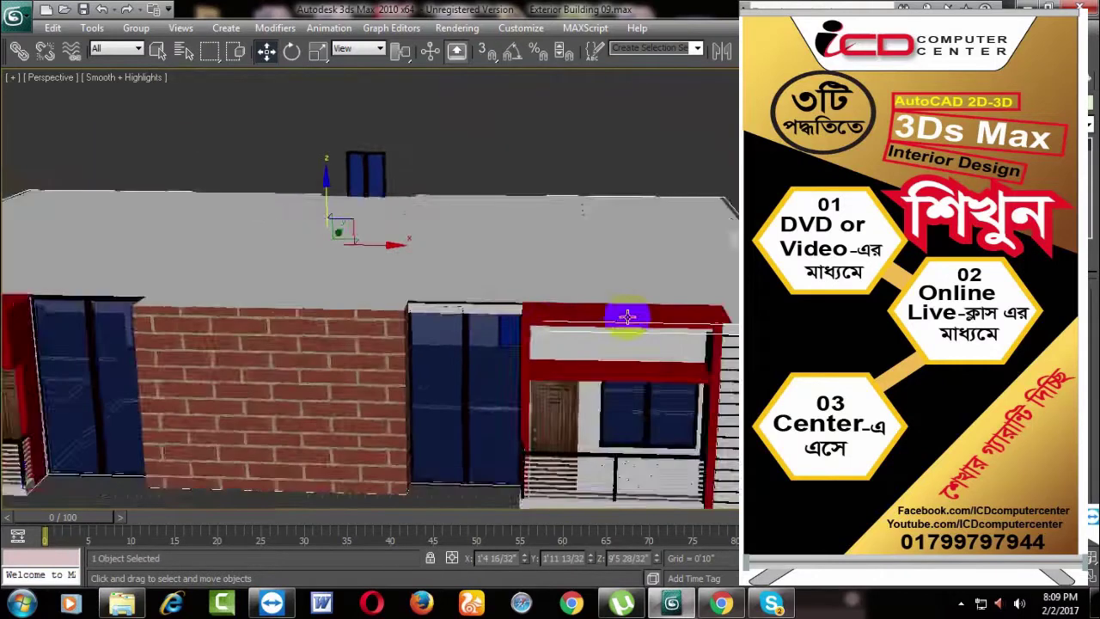
scroll(653, 322, "up", 1)
mouse_move(654, 323)
middle_mouse_down("alt")
mouse_move(644, 238)
mouse_move(658, 300)
mouse_move(713, 340)
middle_mouse_up("alt")
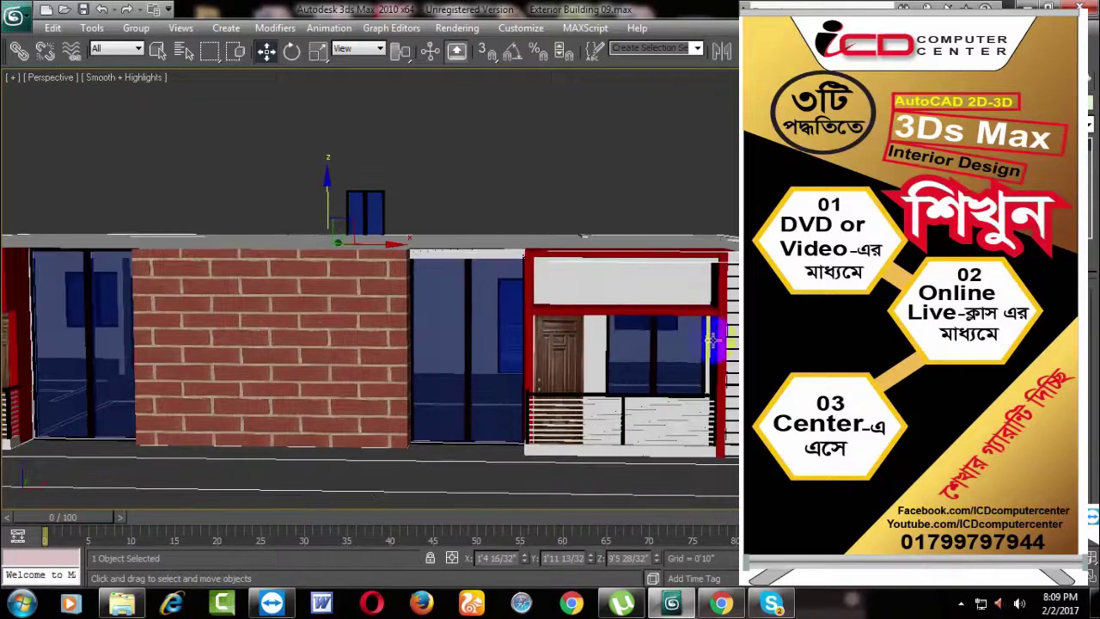
Step: In the wireframe Front view, frame the slab edge and nudge the selected piece slightly
key("f")
scroll(566, 329, "up", 3)
scroll(565, 329, "down", 3)
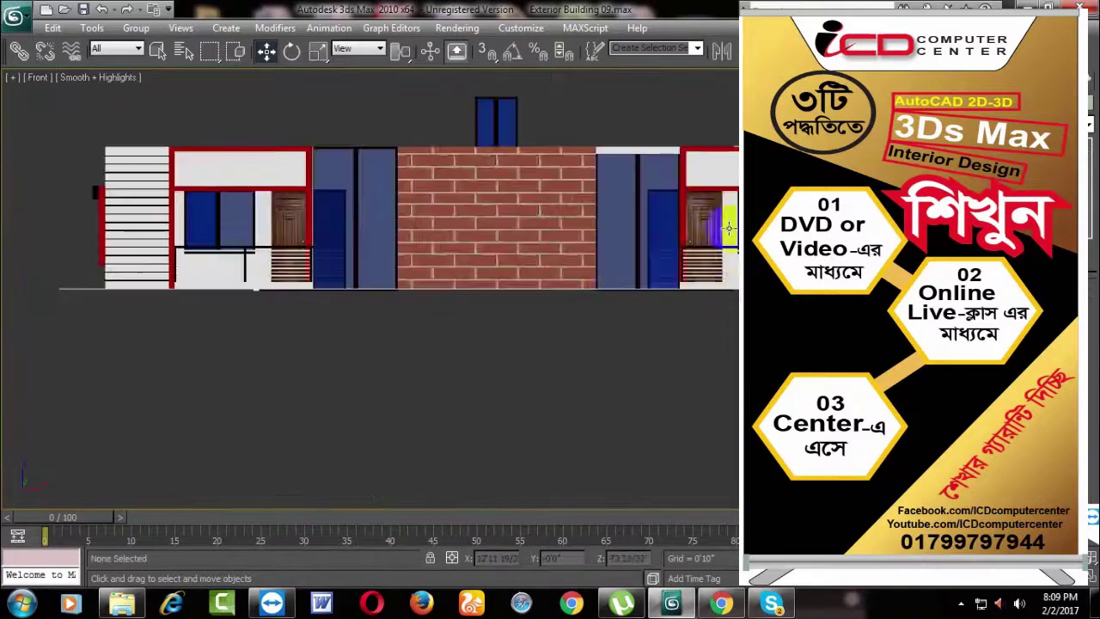
scroll(565, 329, "up", 3)
scroll(565, 329, "up", 1)
mouse_move(559, 186)
middle_mouse_down()
mouse_move(644, 327)
mouse_move(386, 314)
middle_mouse_up()
scroll(643, 326, "down", 2)
left_click(703, 321)
mouse_move(595, 314)
middle_mouse_down()
mouse_move(418, 318)
mouse_move(607, 371)
middle_mouse_up()
key("F3")
scroll(576, 368, "down", 2)
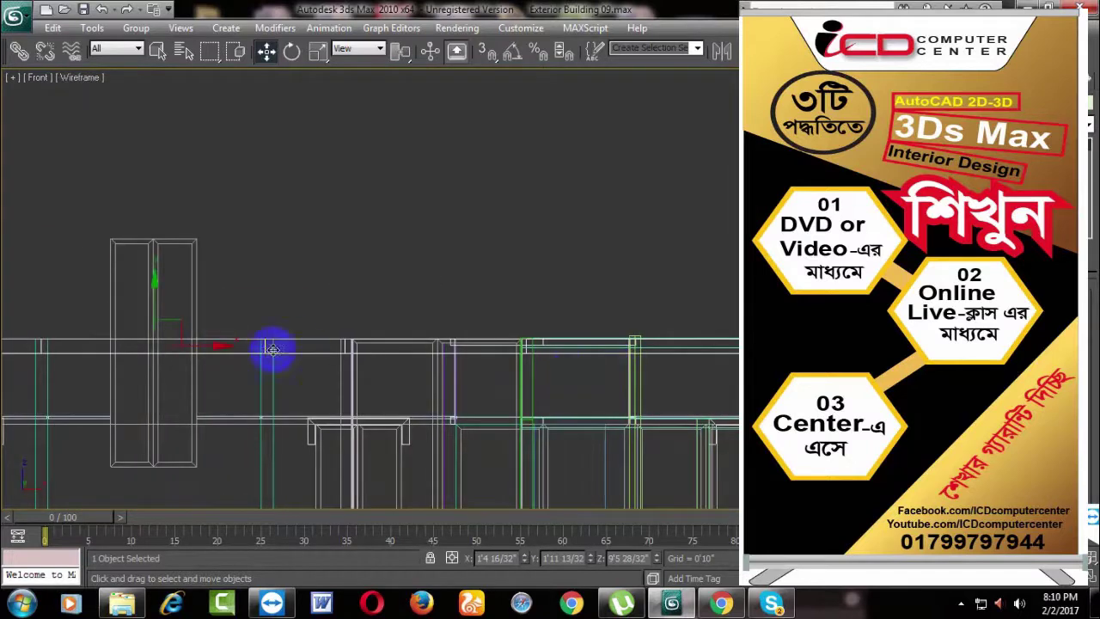
scroll(430, 353, "up", 2)
scroll(386, 366, "up", 2)
mouse_move(385, 366)
middle_mouse_down()
mouse_move(631, 299)
mouse_move(503, 326)
middle_mouse_up()
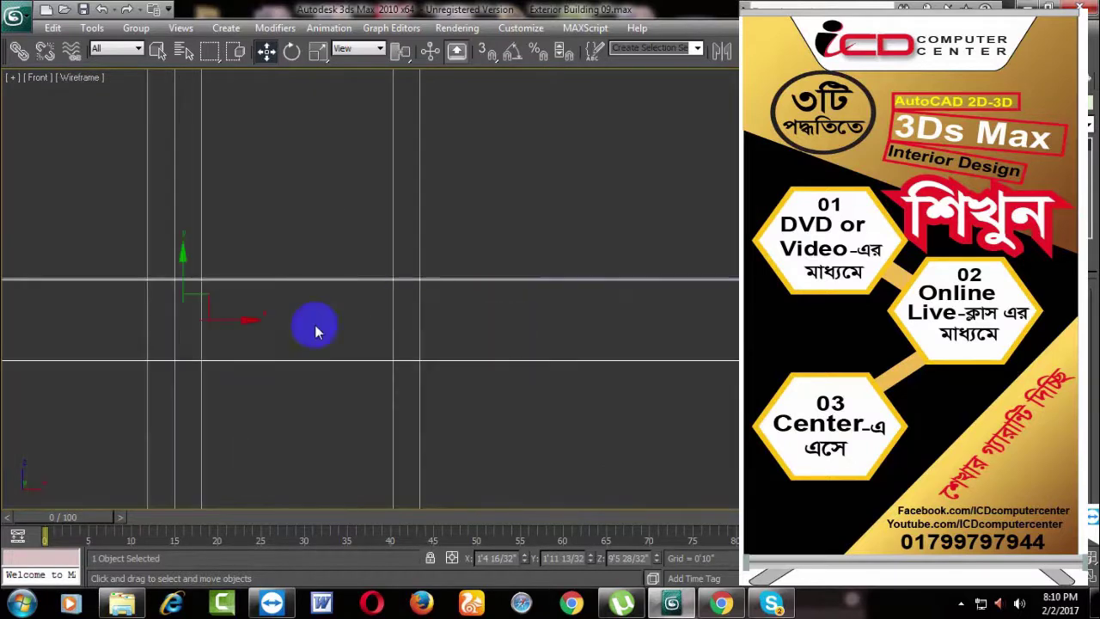
scroll(315, 327, "up", 1)
middle_click_drag(314, 326, 666, 339)
scroll(482, 348, "up", 2)
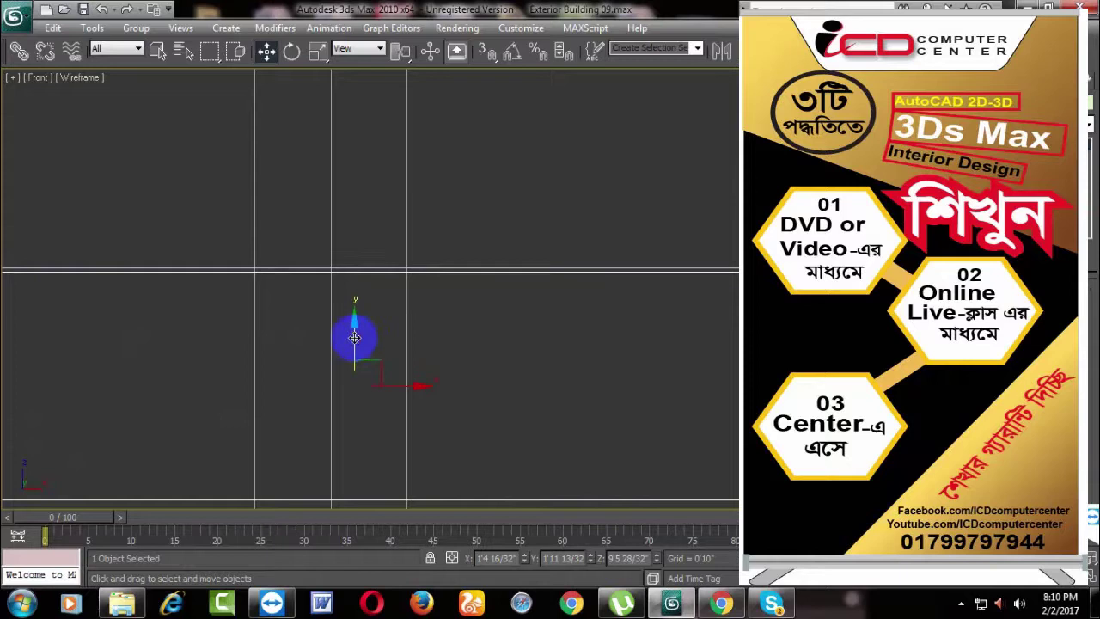
left_click_drag(355, 338, 359, 334)
left_click(341, 271)
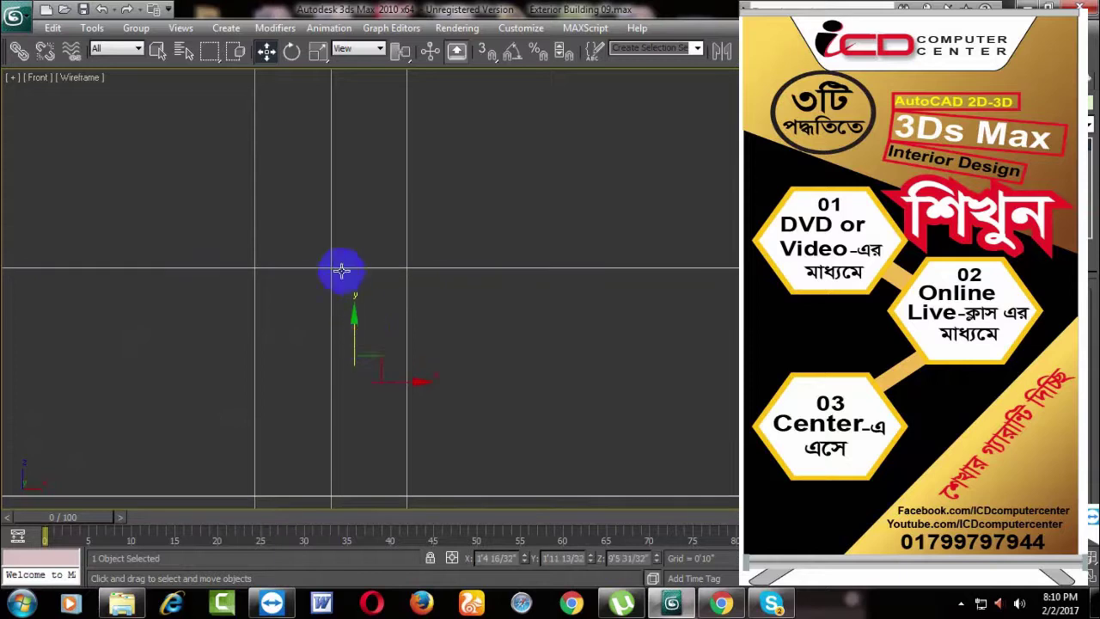
scroll(579, 356, "down", 3)
scroll(606, 353, "down", 4)
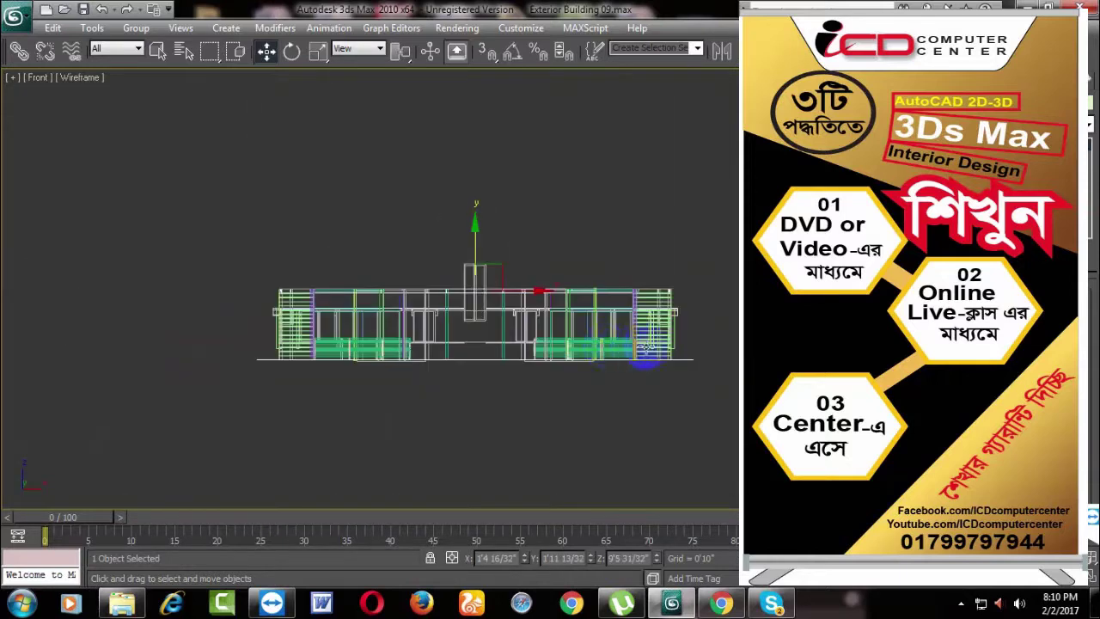
Step: Back in Perspective, select the white lintel above the blue window and check its fit
key("p")
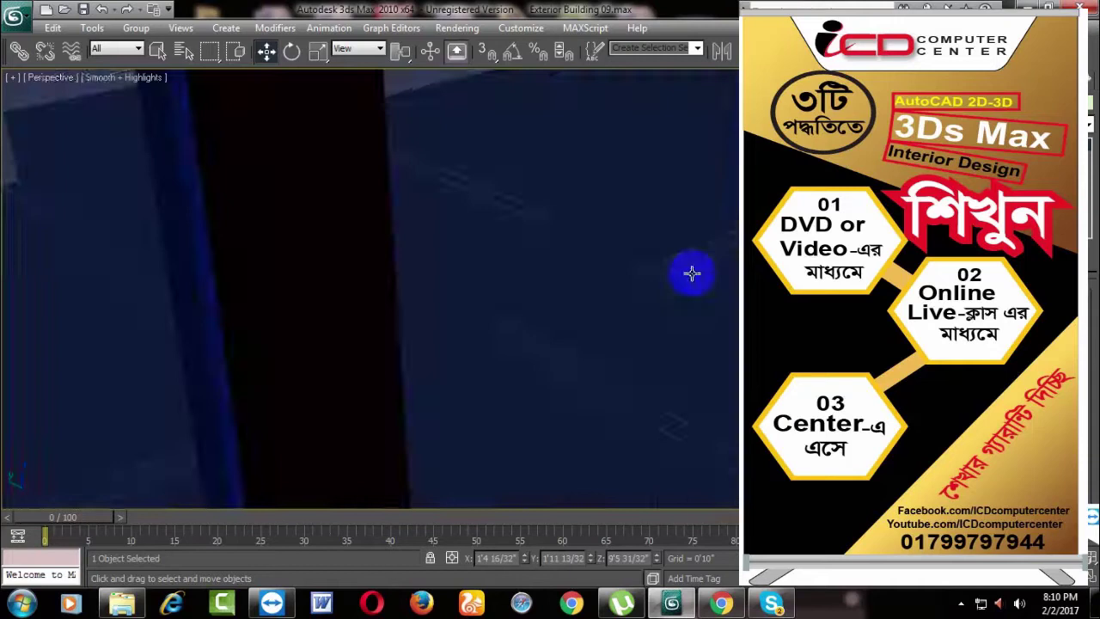
mouse_move(692, 270)
middle_mouse_down("alt")
mouse_move(486, 496)
mouse_move(636, 437)
mouse_move(551, 414)
middle_mouse_up("alt")
scroll(551, 414, "up", 5)
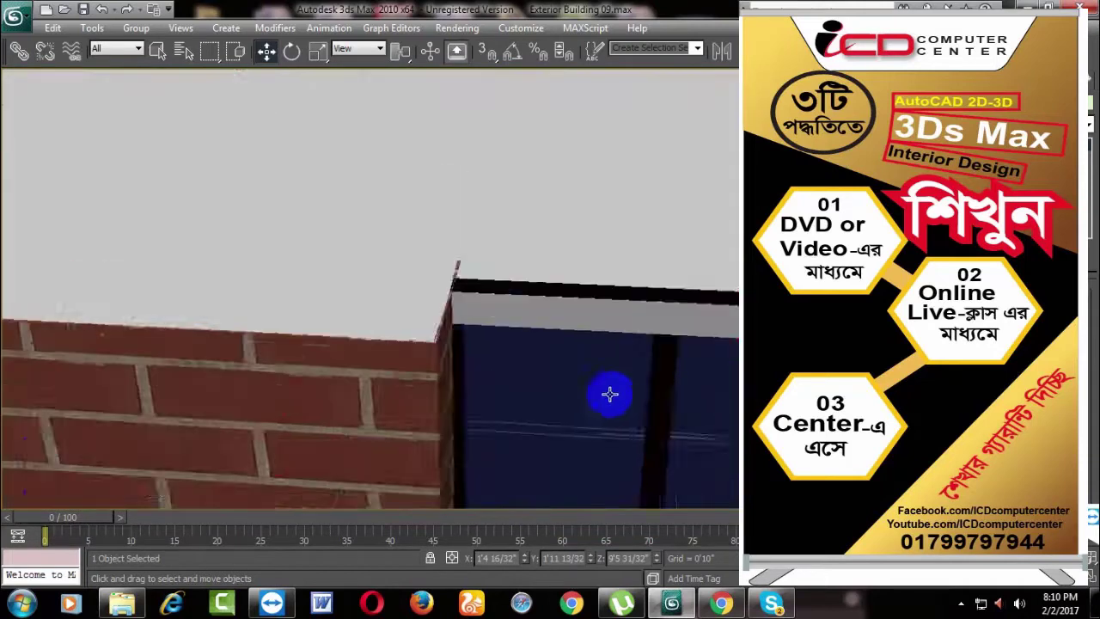
scroll(545, 445, "up", 2)
scroll(651, 400, "up", 3)
middle_click_drag(731, 366, 640, 385)
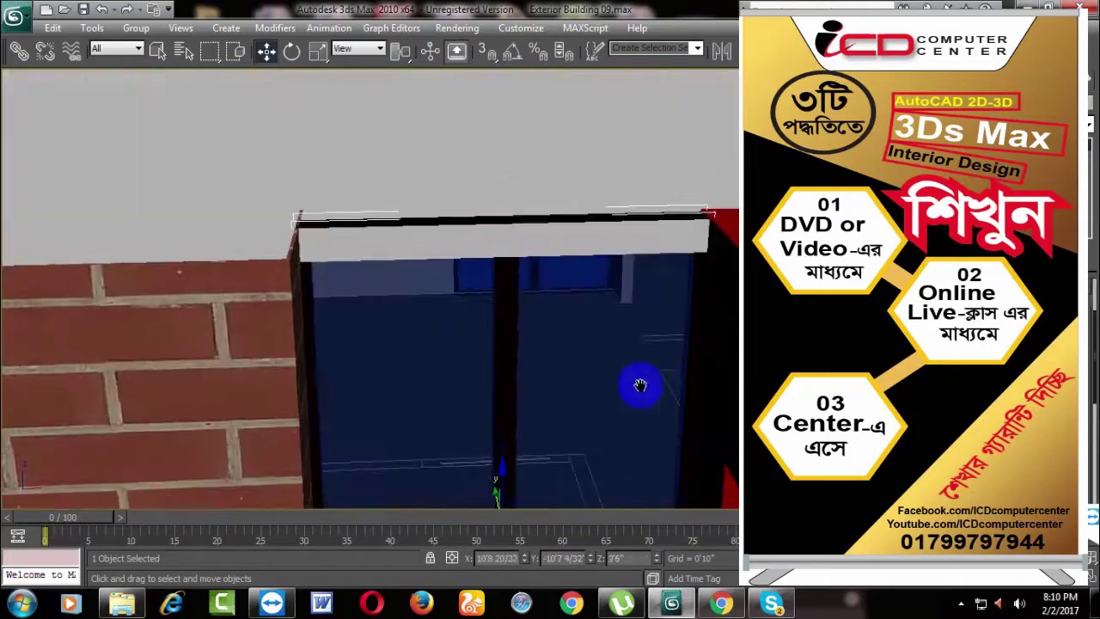
left_click(516, 225)
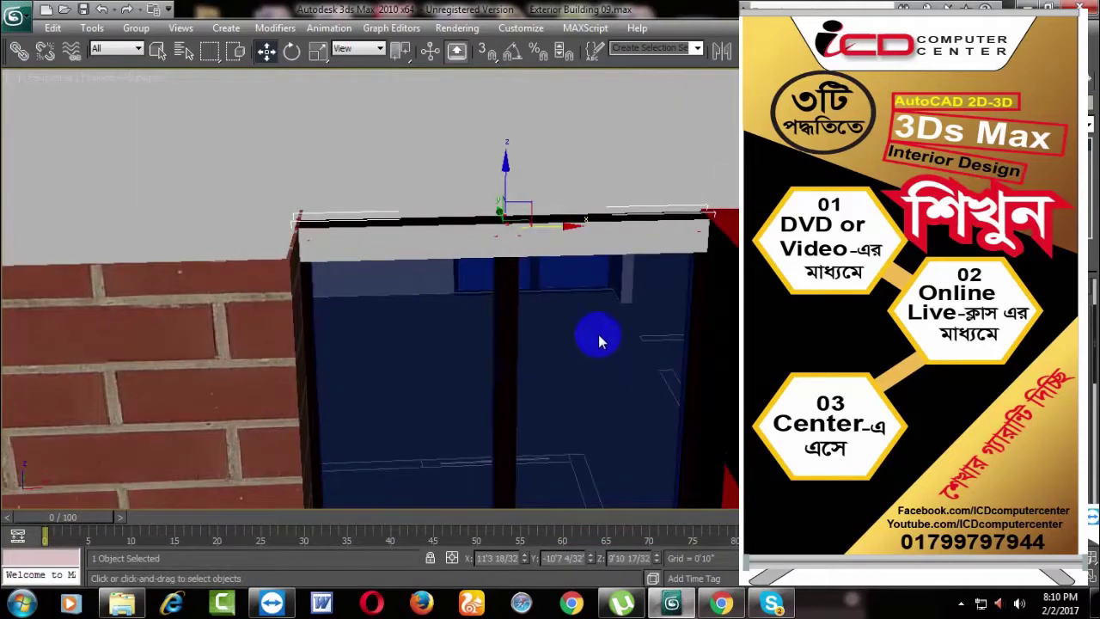
key("F3")
mouse_move(707, 279)
middle_mouse_down("alt")
mouse_move(714, 296)
mouse_move(721, 275)
middle_mouse_up("alt")
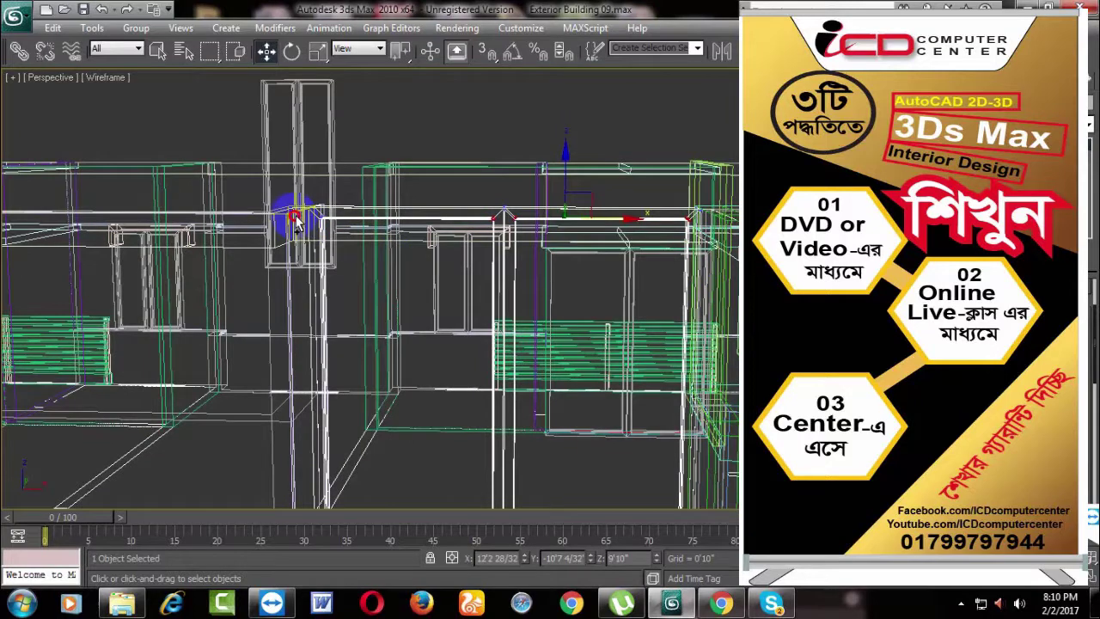
key("F3")
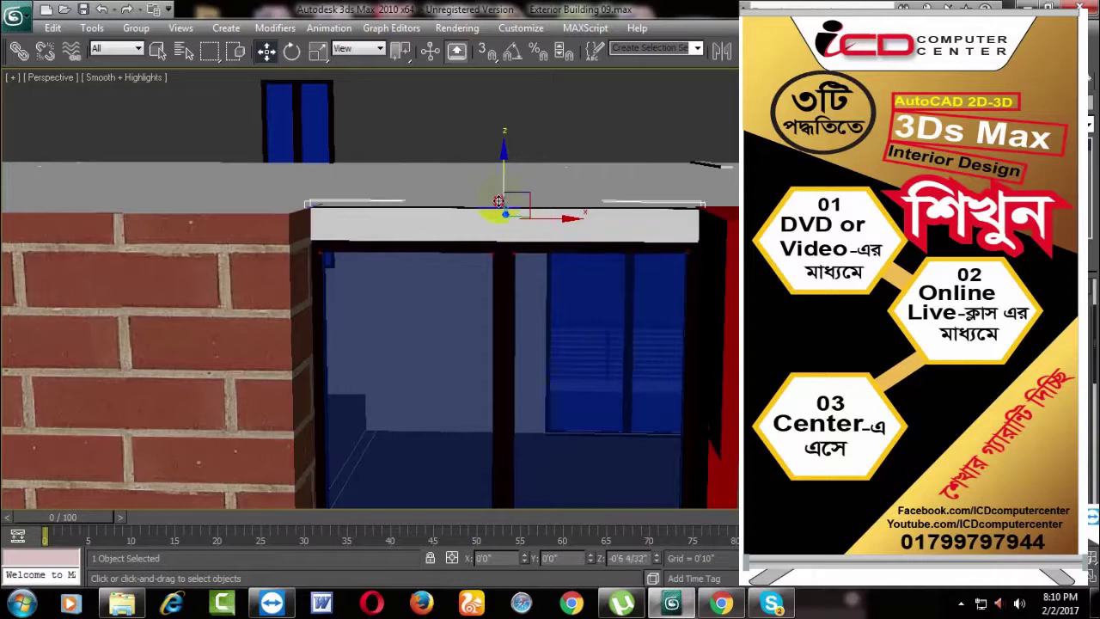
Step: Lower the lintel along Z so it sits under the roof slab
left_click_drag(499, 201, 499, 237)
mouse_move(503, 237)
middle_mouse_down("alt")
mouse_move(671, 336)
mouse_move(555, 327)
mouse_move(598, 409)
middle_mouse_up("alt")
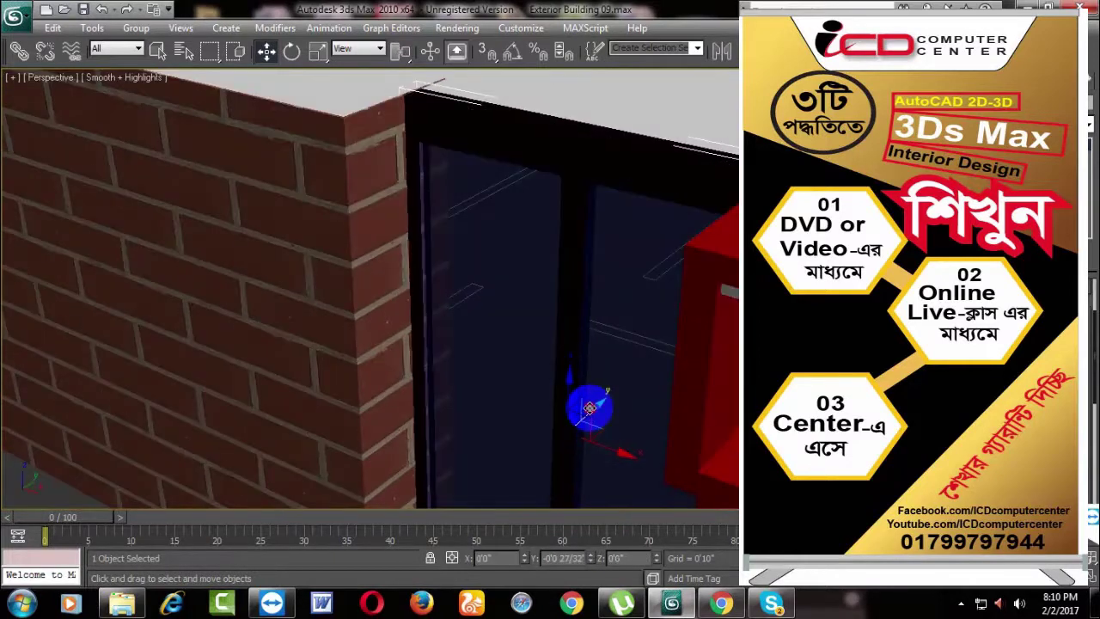
left_click_drag(597, 409, 591, 406)
mouse_move(590, 406)
middle_mouse_down("alt")
mouse_move(628, 418)
mouse_move(658, 398)
mouse_move(676, 369)
mouse_move(652, 357)
mouse_move(715, 295)
mouse_move(469, 384)
mouse_move(545, 292)
mouse_move(575, 319)
mouse_move(555, 327)
mouse_move(567, 340)
mouse_move(557, 307)
middle_mouse_up("alt")
scroll(651, 357, "down", 5)
Step: Nudge the window next to the red balcony slightly to close its gap
left_click(556, 326)
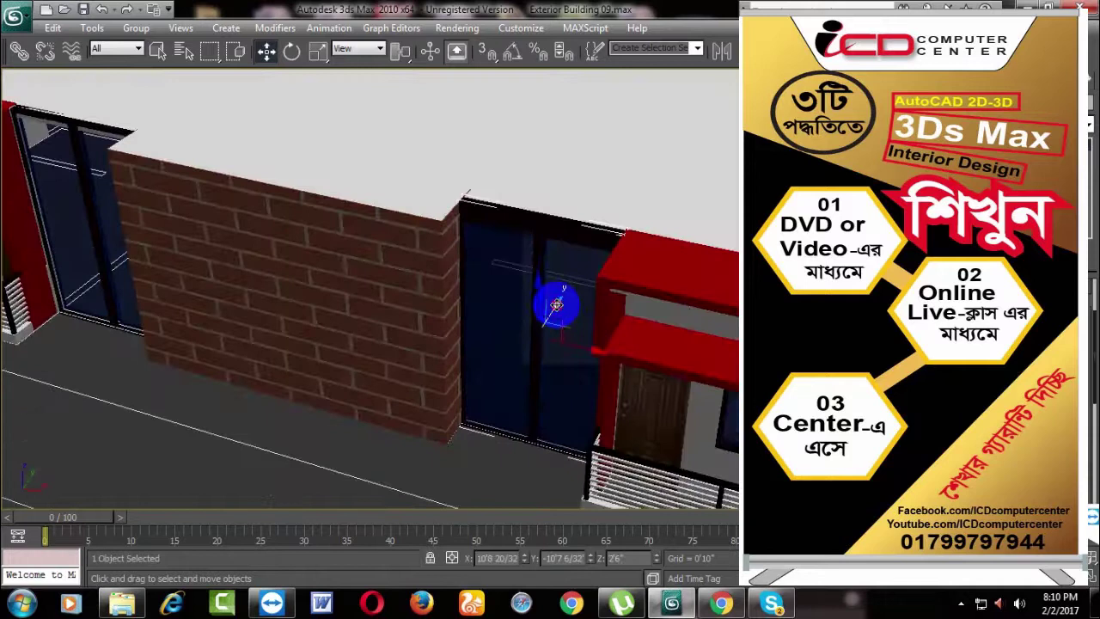
left_click(484, 449)
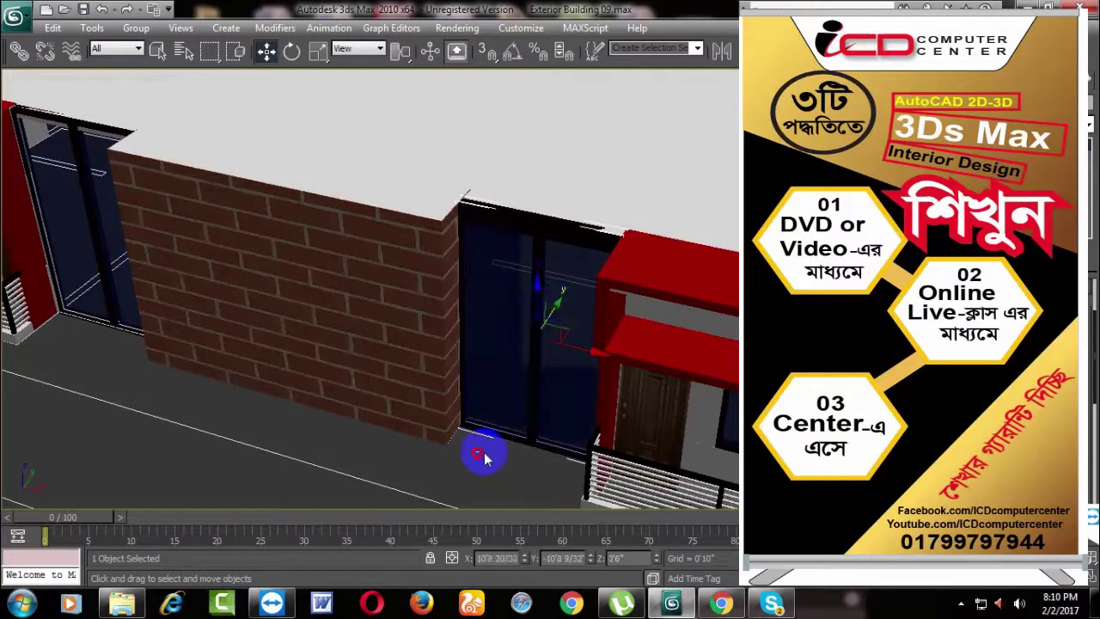
mouse_move(484, 450)
middle_mouse_down("alt")
mouse_move(545, 432)
mouse_move(617, 437)
mouse_move(550, 386)
mouse_move(644, 370)
mouse_move(678, 390)
mouse_move(460, 371)
mouse_move(464, 326)
mouse_move(523, 334)
mouse_move(510, 236)
mouse_move(579, 247)
mouse_move(530, 331)
mouse_move(459, 349)
mouse_move(441, 401)
mouse_move(400, 405)
mouse_move(418, 380)
mouse_move(430, 405)
middle_mouse_up("alt")
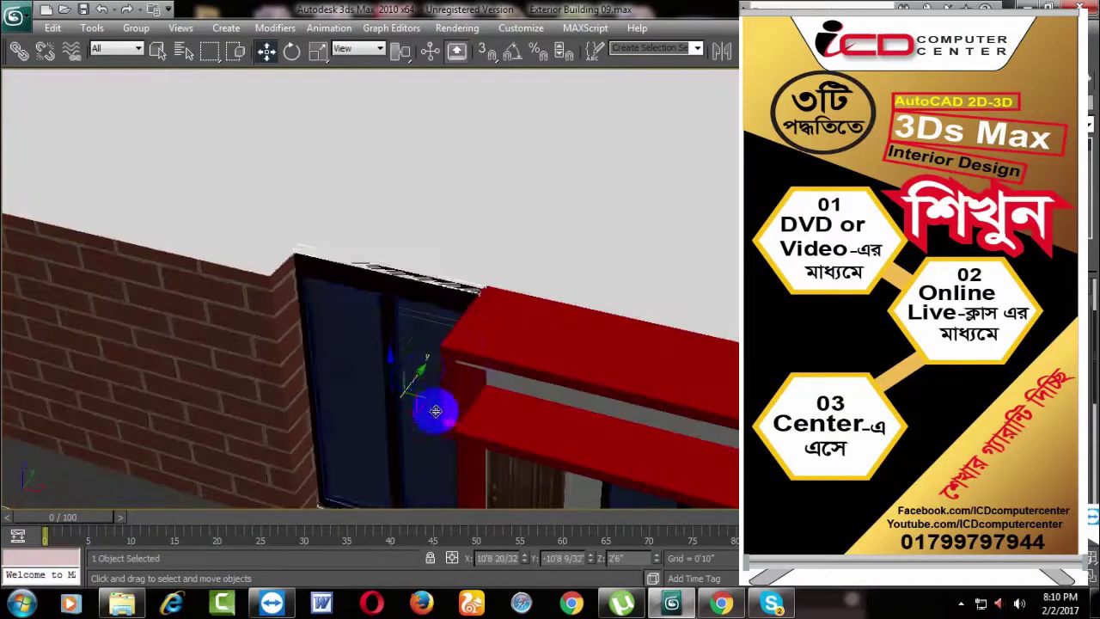
left_click(423, 368)
left_click_drag(424, 368, 425, 369)
Step: Pan and orbit around the red balcony and roof slab edge to check the fit
scroll(471, 372, "down", 3)
middle_click_drag(536, 422, 536, 393, "alt")
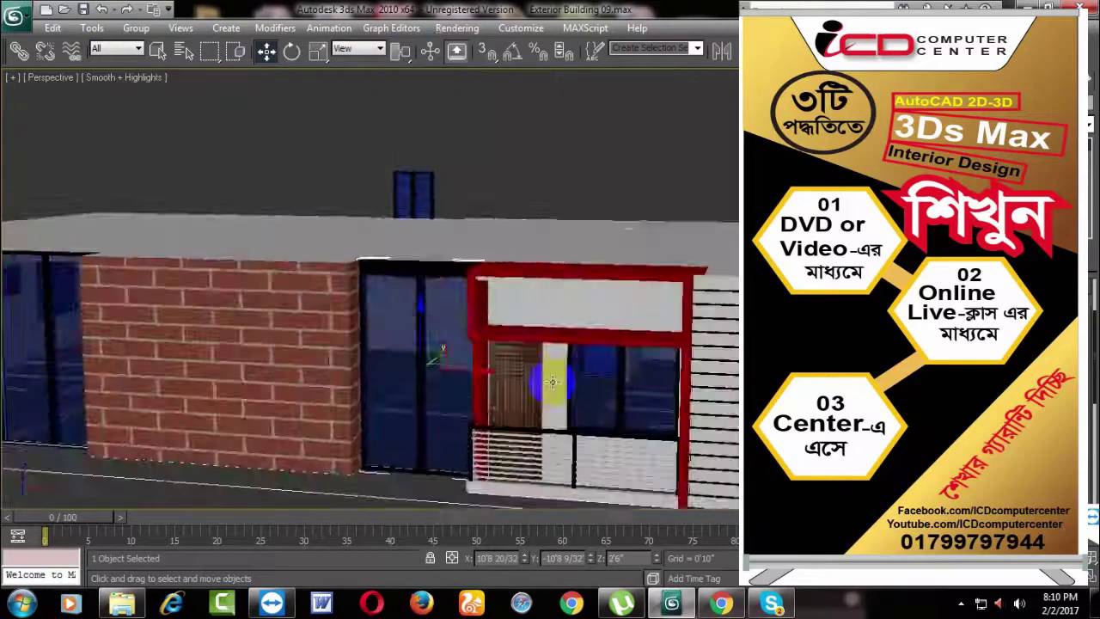
scroll(535, 392, "up", 3)
middle_click_drag(573, 300, 439, 367)
scroll(464, 344, "down", 1)
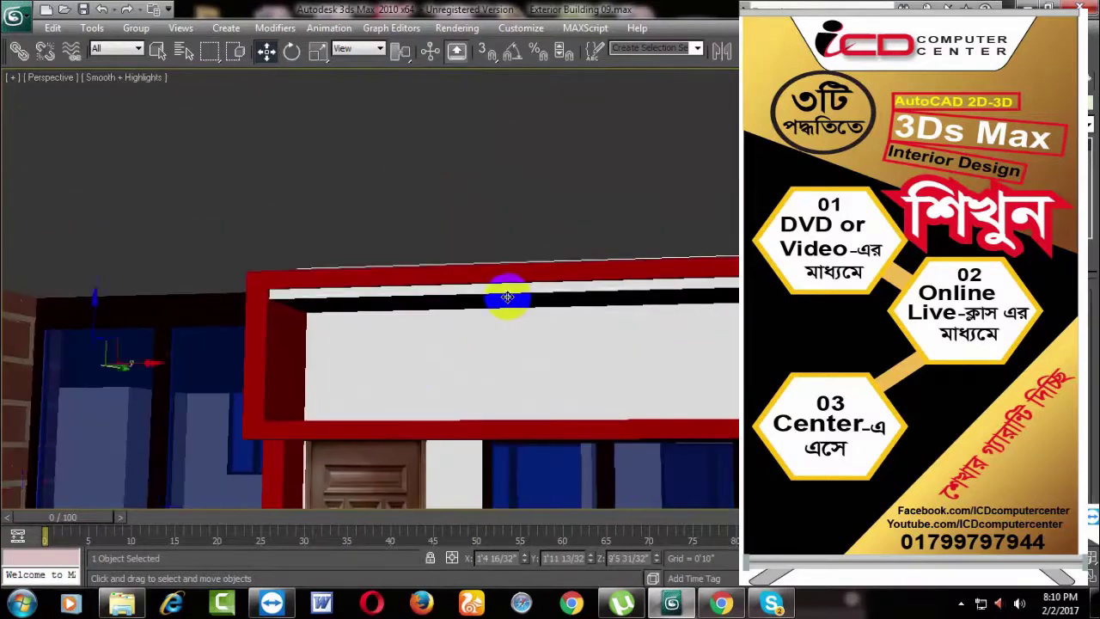
scroll(525, 309, "down", 2)
middle_click_drag(545, 315, 580, 405)
scroll(542, 290, "down", 2)
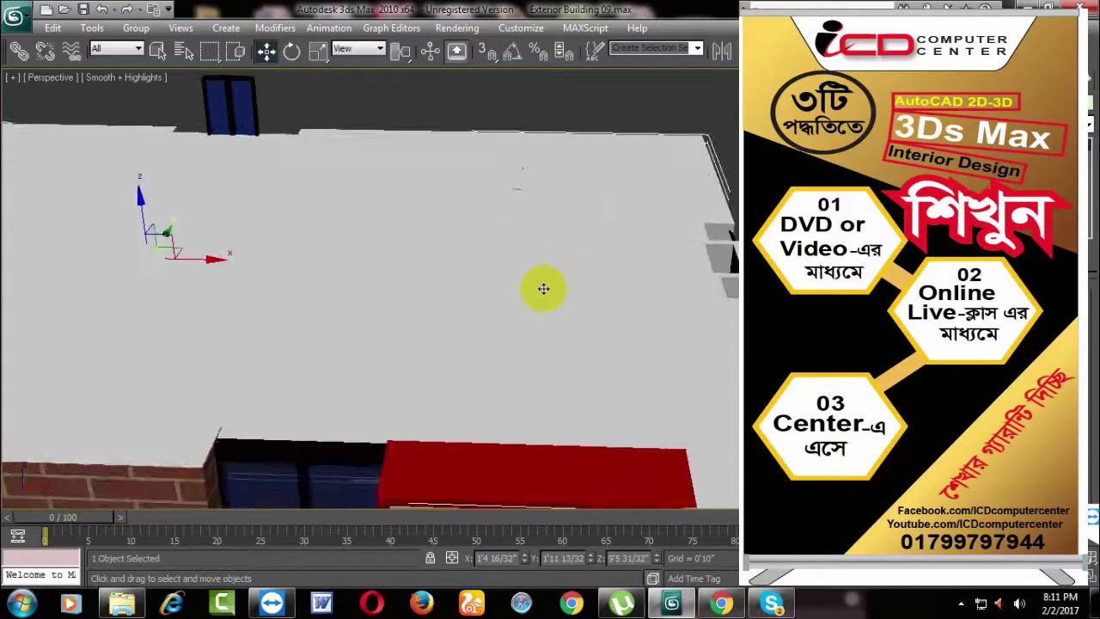
mouse_move(542, 290)
middle_mouse_down("alt")
mouse_move(560, 364)
mouse_move(590, 344)
middle_mouse_up("alt")
scroll(560, 327, "up", 1)
scroll(625, 363, "up", 2)
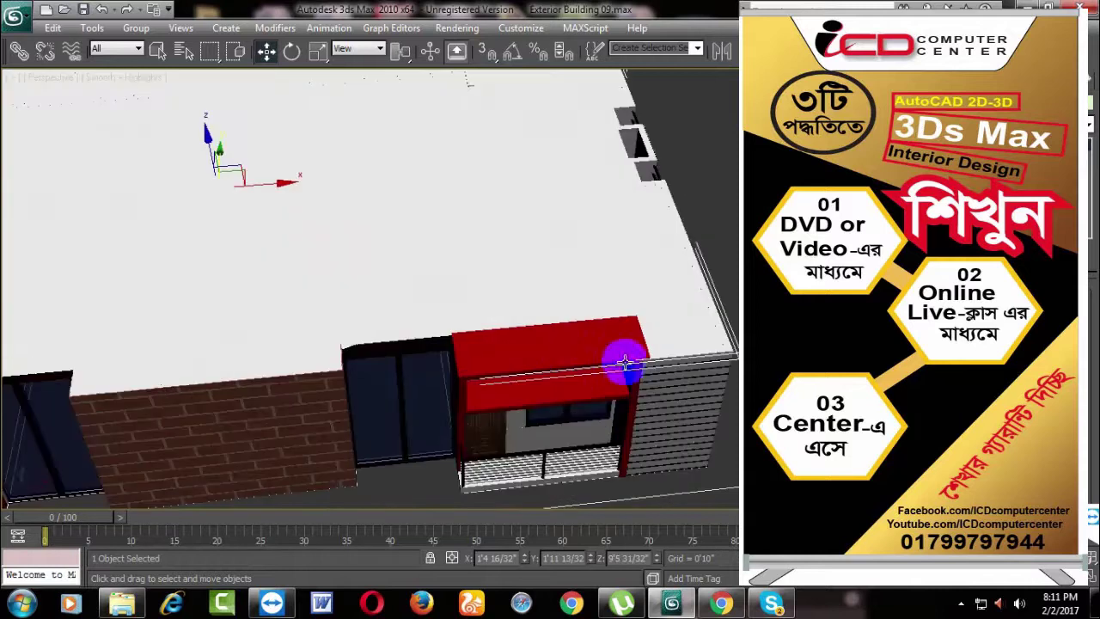
Step: In wireframe with snapping on, drag the roof outline's corner vertex onto the wall corner
key("ctrl+z")
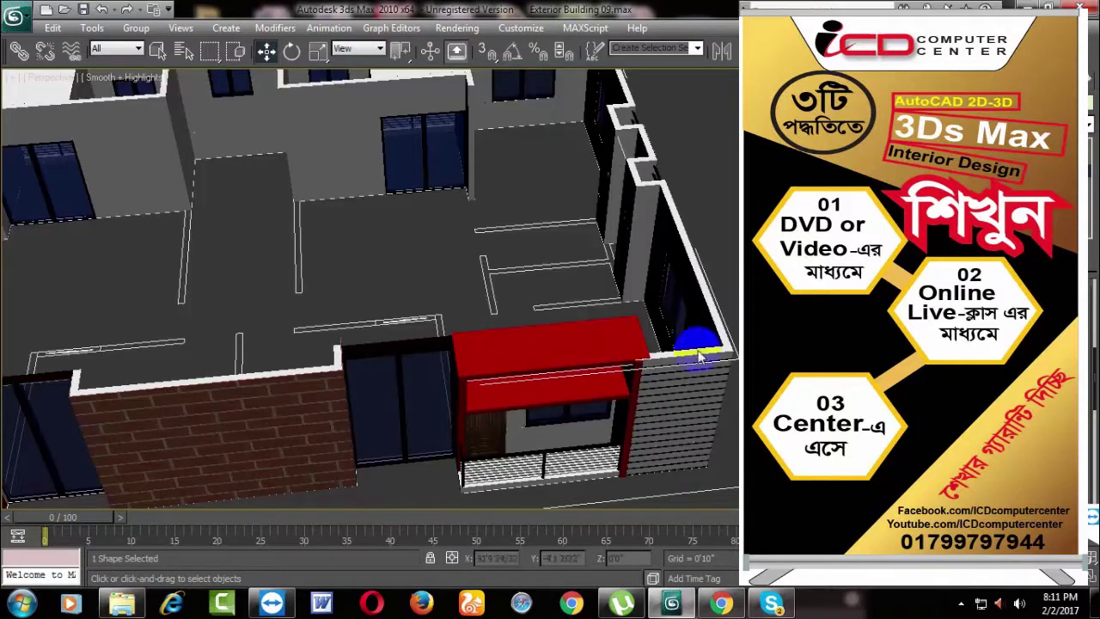
middle_click_drag(687, 381, 606, 344)
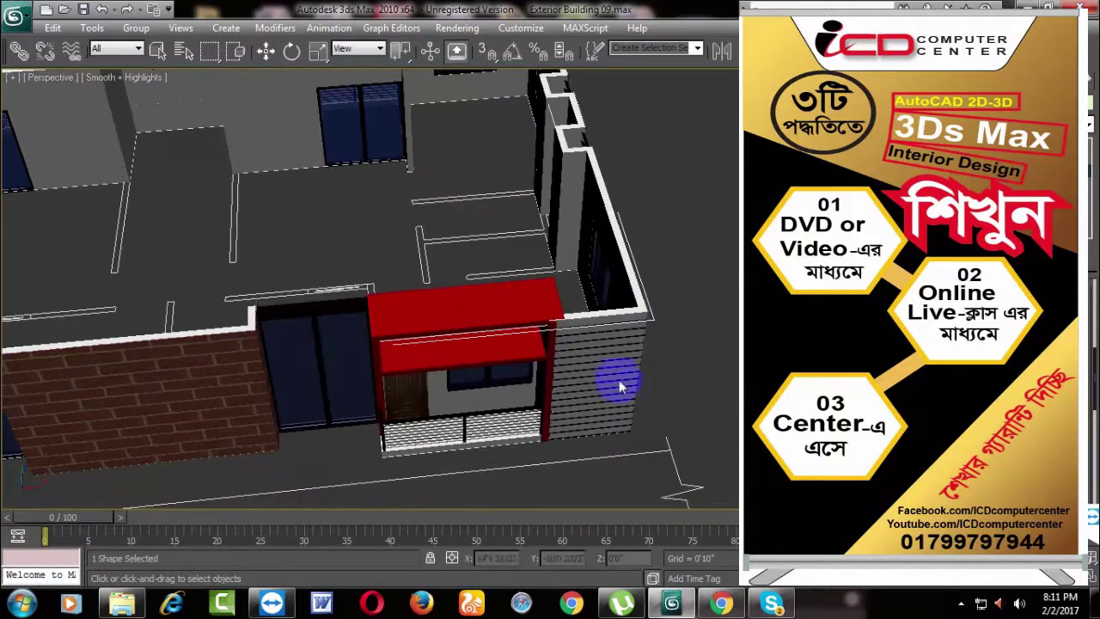
scroll(620, 387, "up", 1)
scroll(516, 361, "up", 1)
scroll(572, 373, "up", 2)
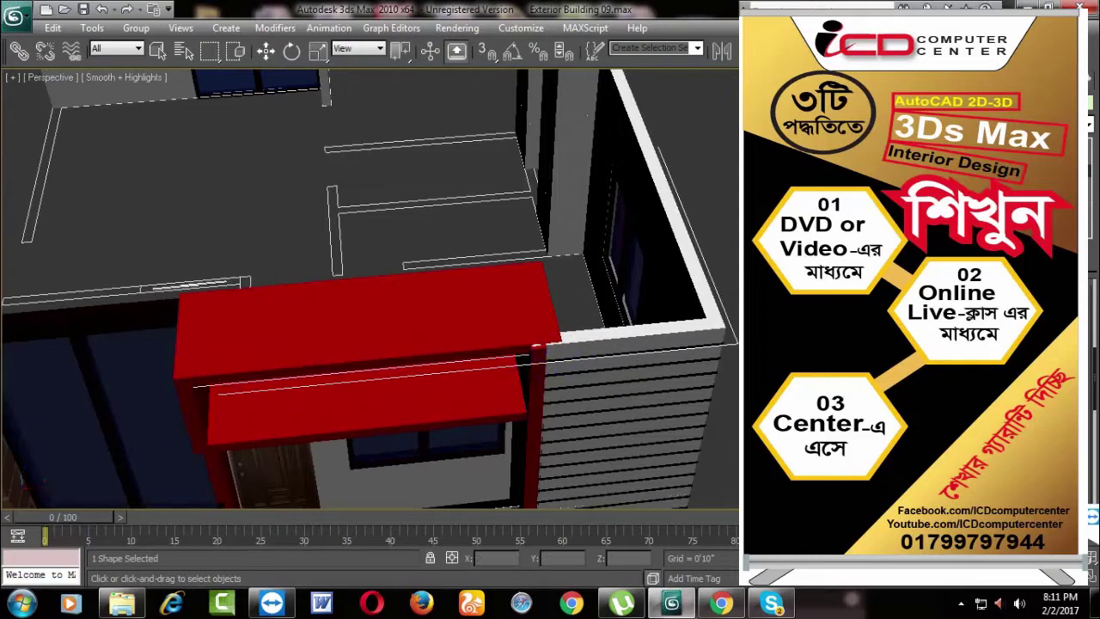
key("F3")
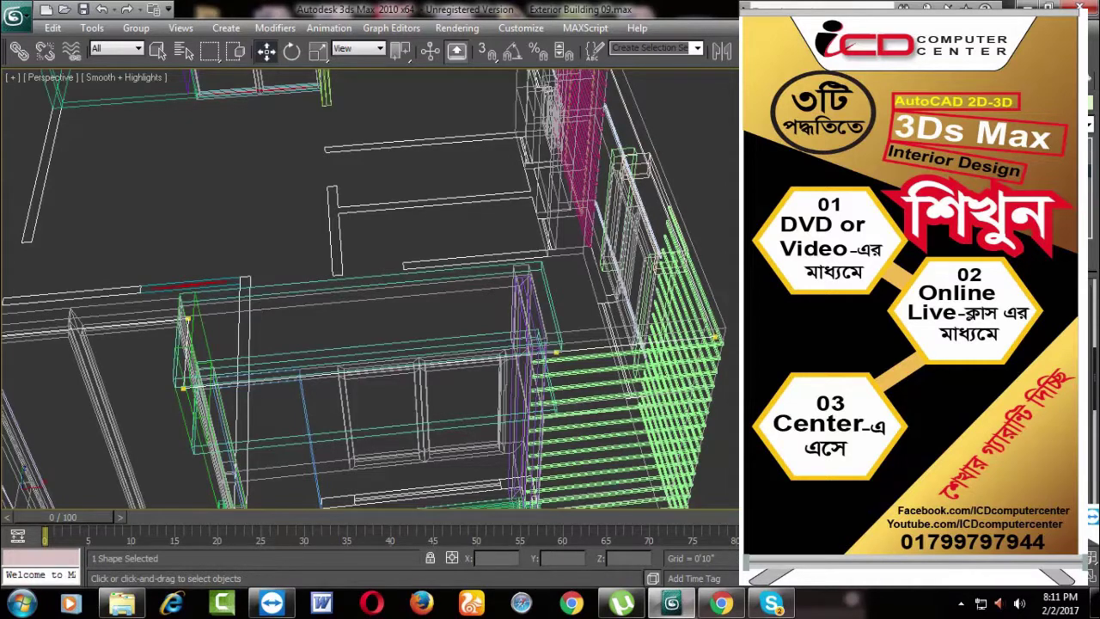
key("q")
key("F3")
key("w")
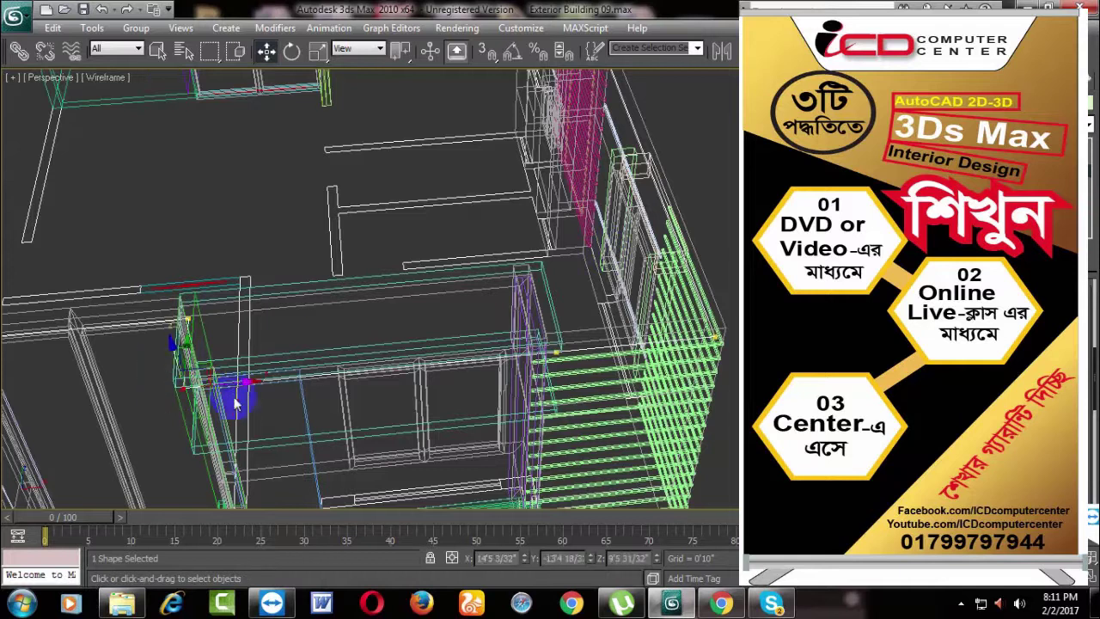
mouse_move(242, 383)
left_mouse_down()
mouse_move(533, 353)
mouse_move(550, 323)
mouse_move(540, 233)
left_mouse_up()
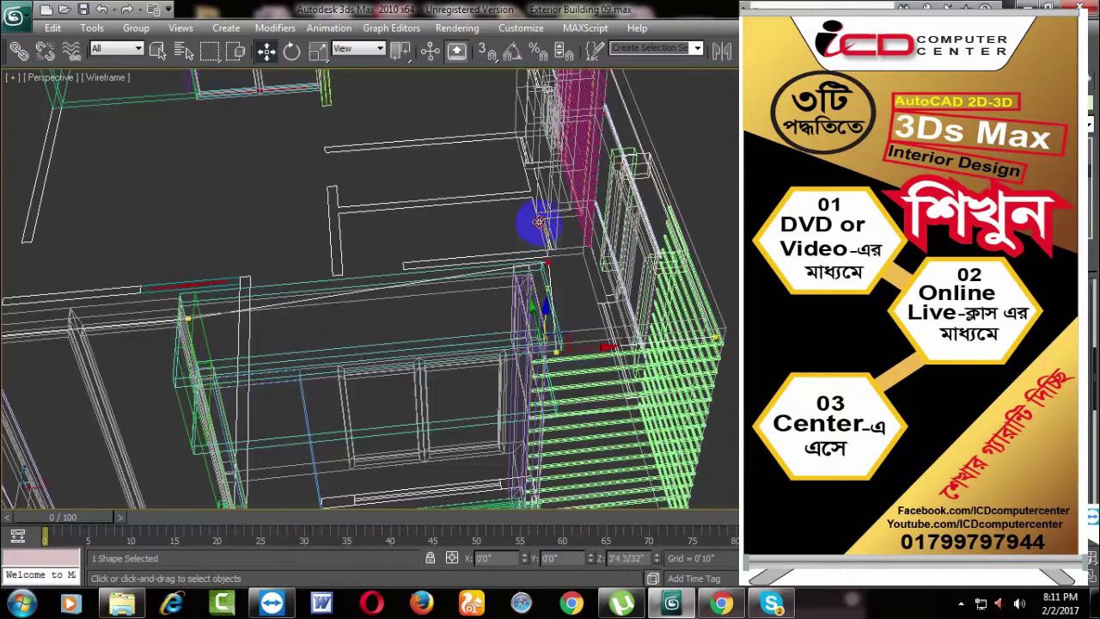
Step: Orbit around the building to check the corner balcony, then return to shaded display
mouse_move(565, 361)
middle_mouse_down("alt")
mouse_move(646, 349)
mouse_move(572, 559)
middle_mouse_up("alt")
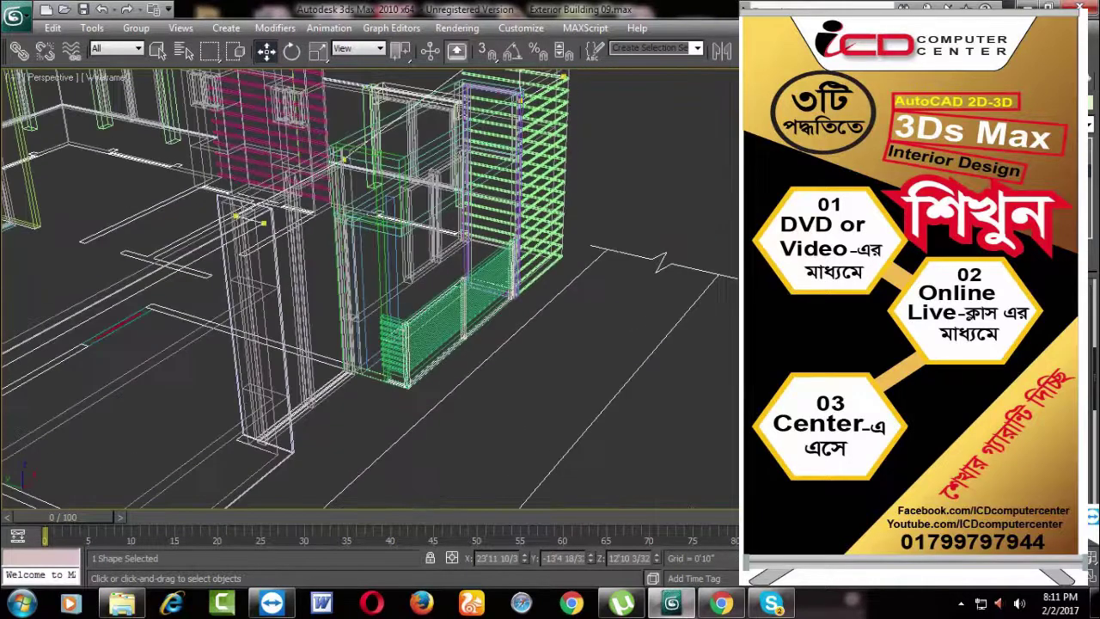
scroll(577, 209, "up", 5)
middle_click_drag(578, 209, 318, 442, "alt")
scroll(627, 373, "down", 10)
mouse_move(627, 373)
middle_mouse_down("alt")
mouse_move(528, 401)
mouse_move(607, 373)
mouse_move(578, 384)
middle_mouse_up("alt")
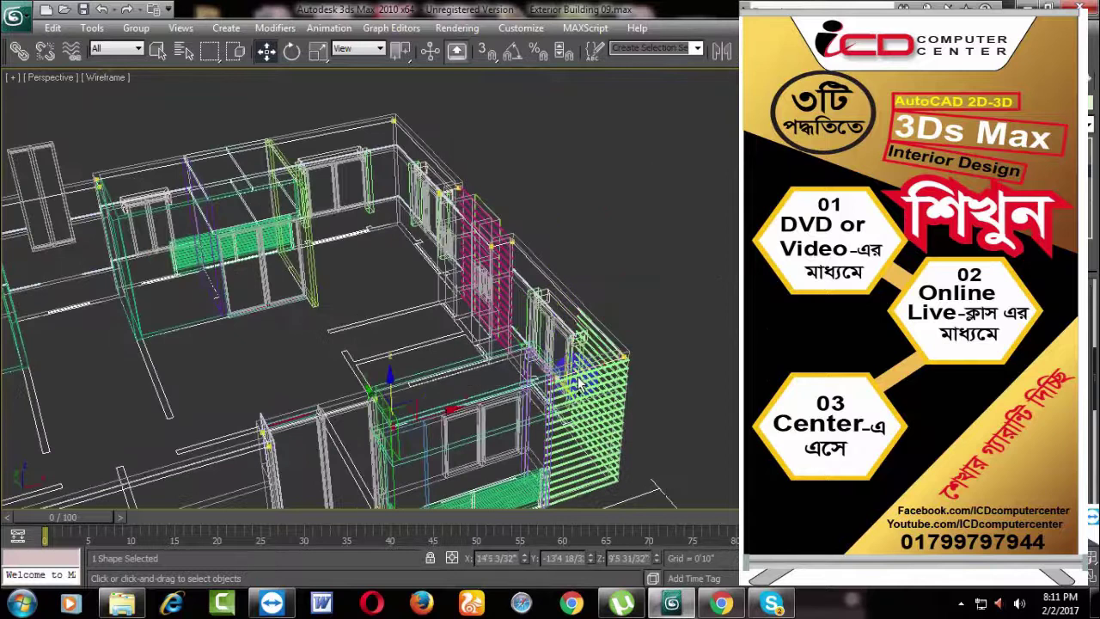
middle_click_drag(446, 413, 439, 393, "alt")
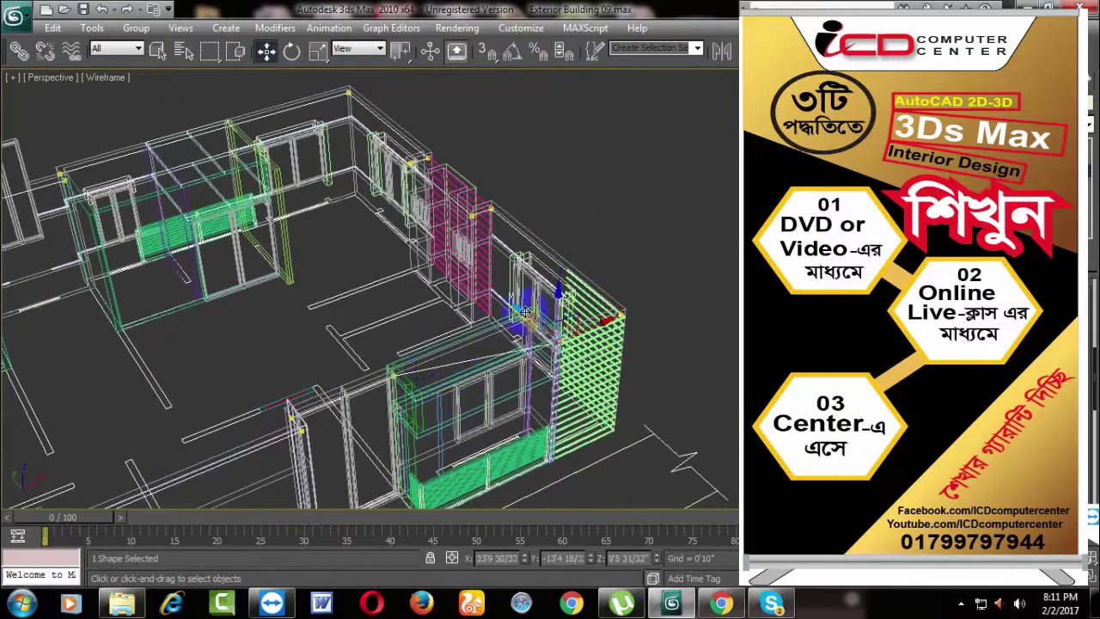
mouse_move(506, 289)
middle_mouse_down("alt")
mouse_move(536, 398)
mouse_move(562, 432)
mouse_move(525, 413)
mouse_move(513, 485)
mouse_move(548, 405)
mouse_move(530, 395)
mouse_move(559, 459)
mouse_move(589, 369)
mouse_move(559, 331)
mouse_move(547, 290)
mouse_move(557, 361)
middle_mouse_up("alt")
key("F3")
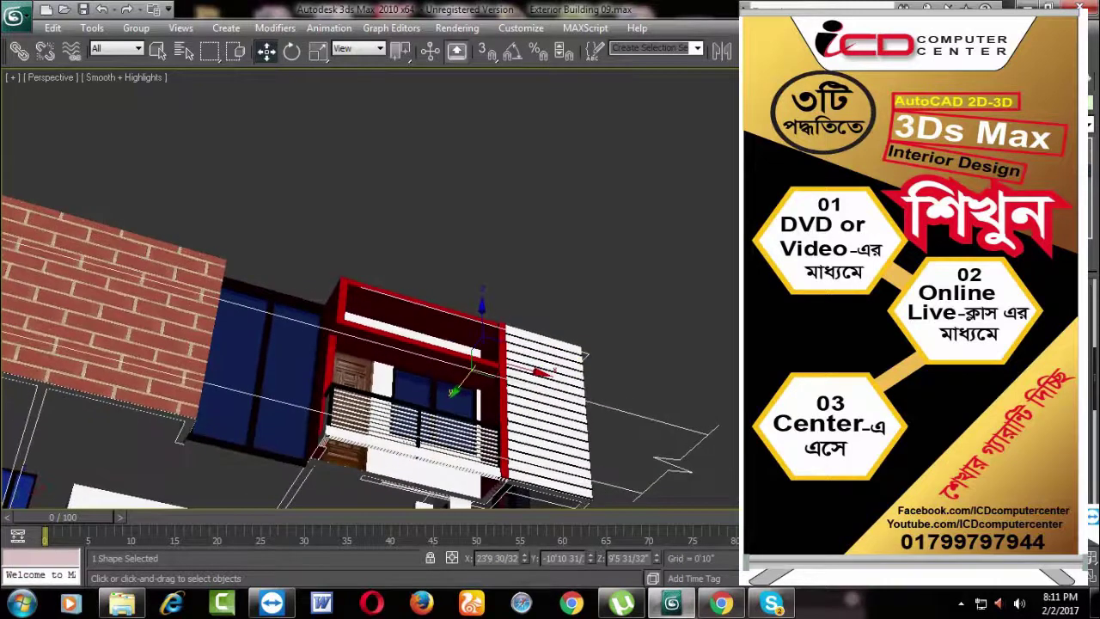
left_click(557, 361)
mouse_move(696, 343)
middle_mouse_down("alt")
mouse_move(602, 386)
mouse_move(567, 361)
middle_mouse_up("alt")
scroll(567, 361, "down", 3)
scroll(567, 361, "down", 3)
mouse_move(554, 404)
middle_mouse_down("alt")
mouse_move(589, 450)
mouse_move(638, 393)
mouse_move(516, 332)
middle_mouse_up("alt")
scroll(616, 361, "up", 2)
scroll(616, 376, "up", 2)
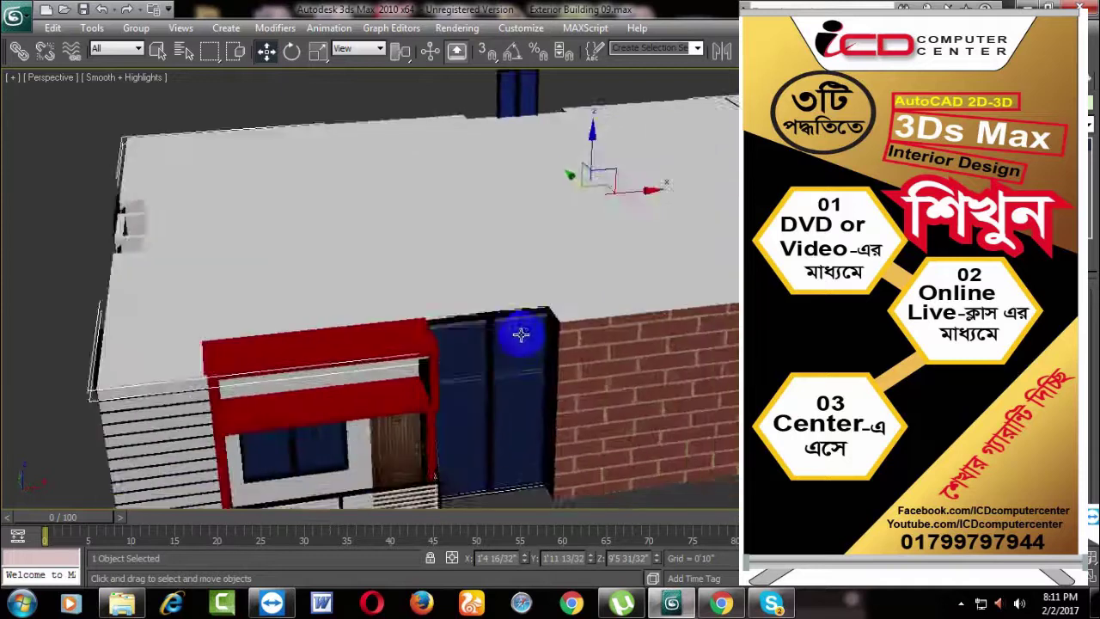
scroll(461, 359, "up", 3)
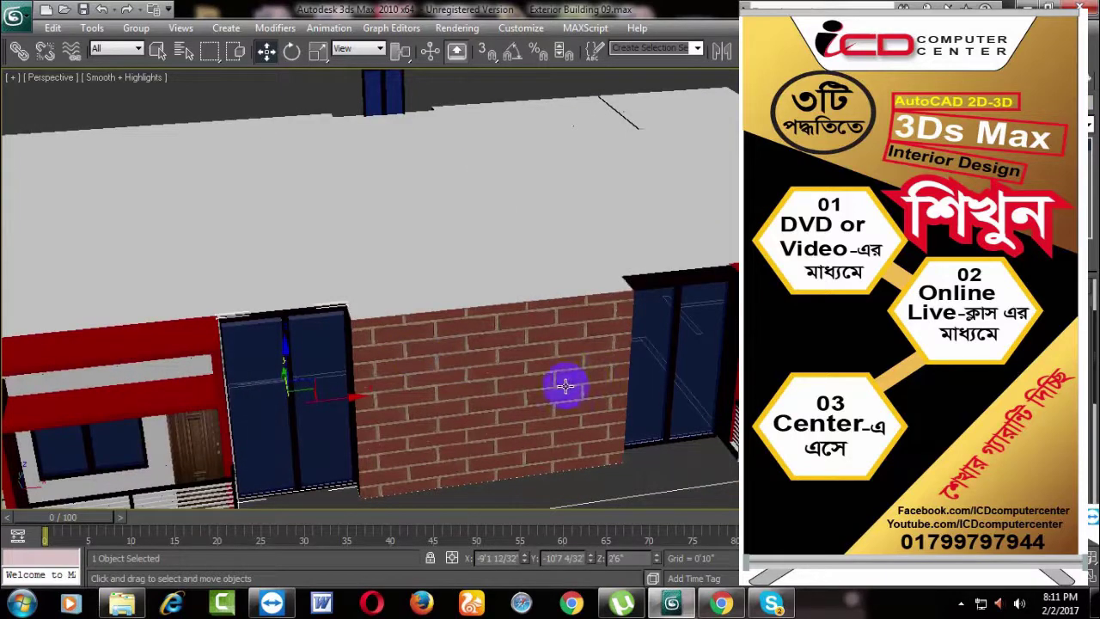
left_click_drag(335, 404, 369, 386, "shift")
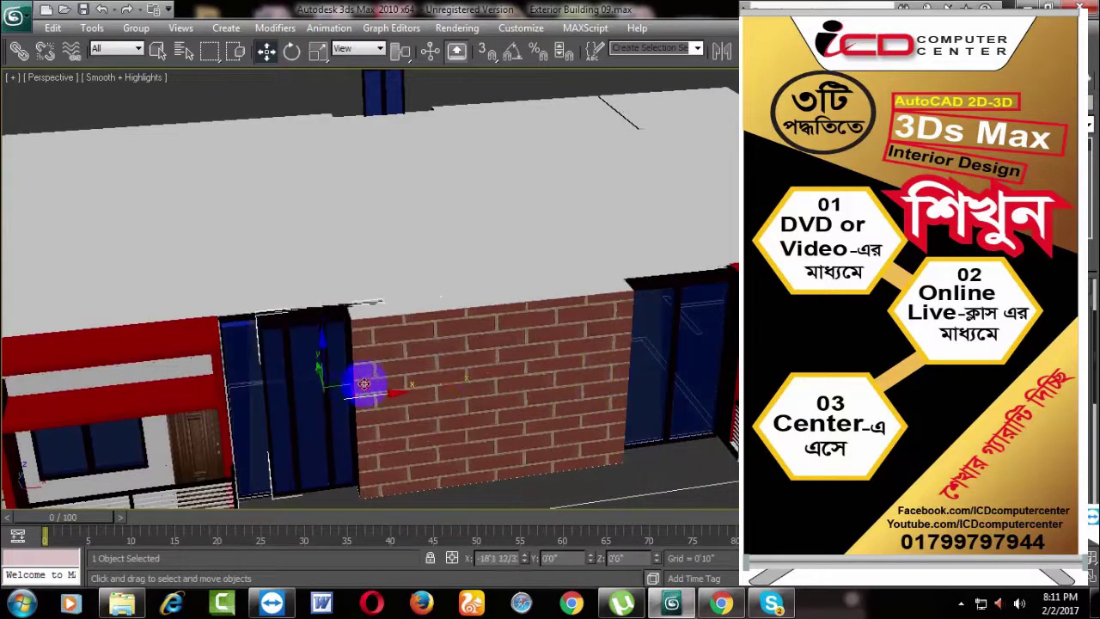
key("Return")
scroll(589, 354, "down", 3)
scroll(535, 398, "up", 3)
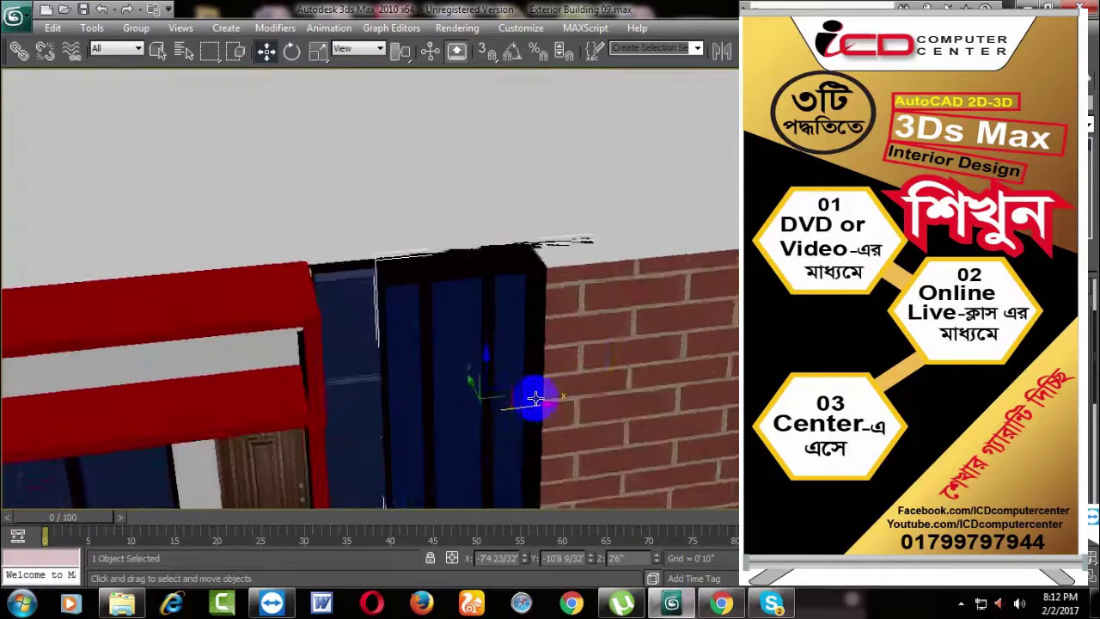
scroll(494, 420, "up", 1)
scroll(494, 421, "up", 2)
scroll(559, 368, "up", 2)
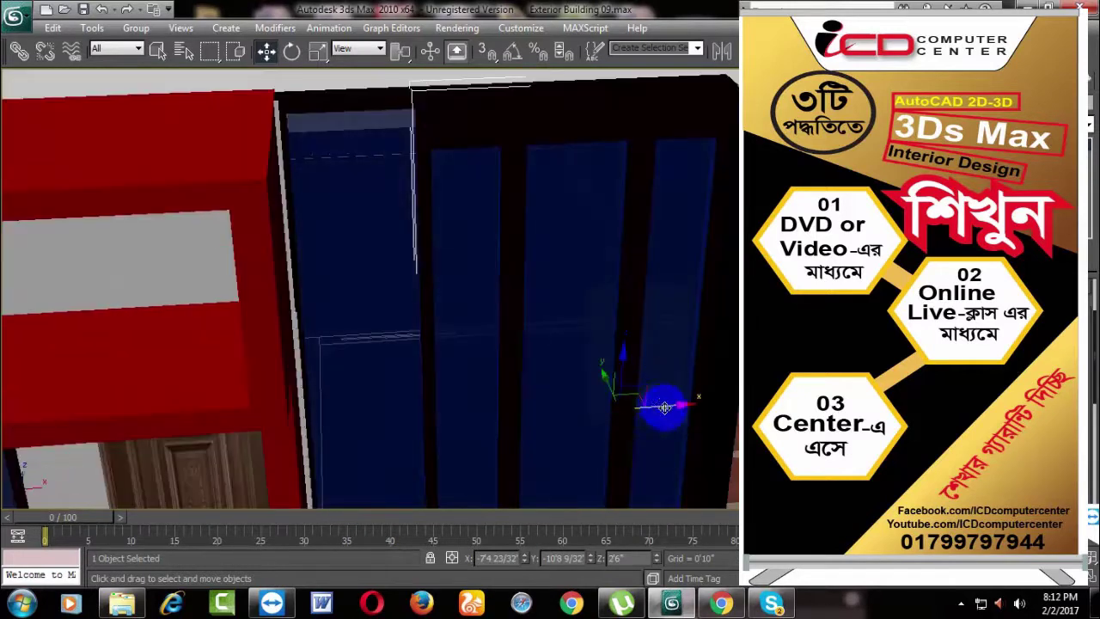
left_click_drag(664, 407, 548, 410)
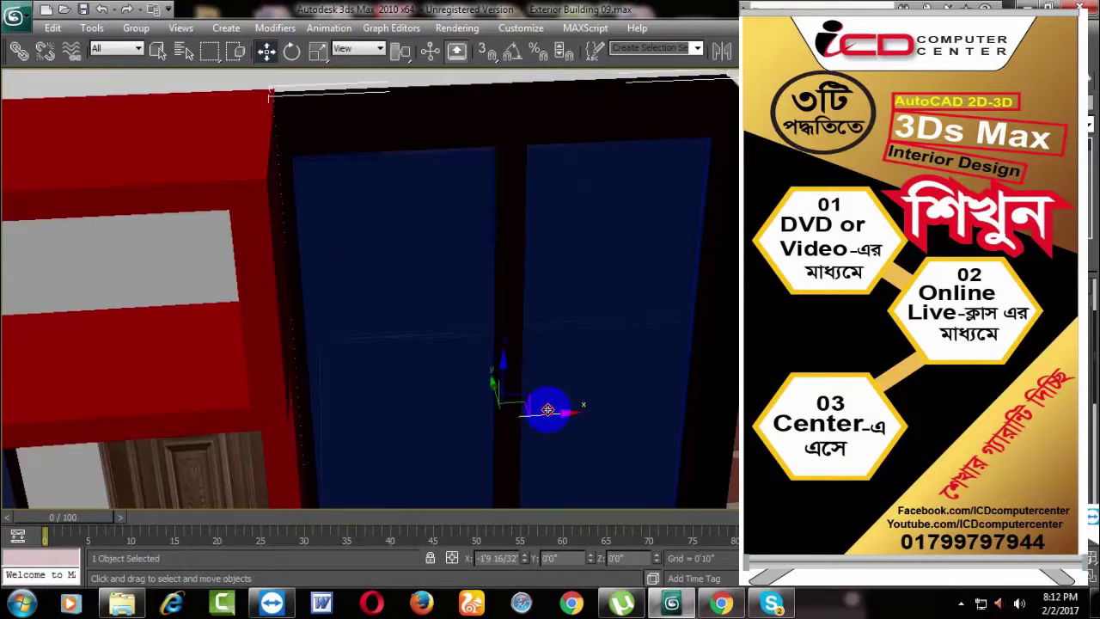
scroll(548, 408, "down", 4)
scroll(558, 407, "up", 1)
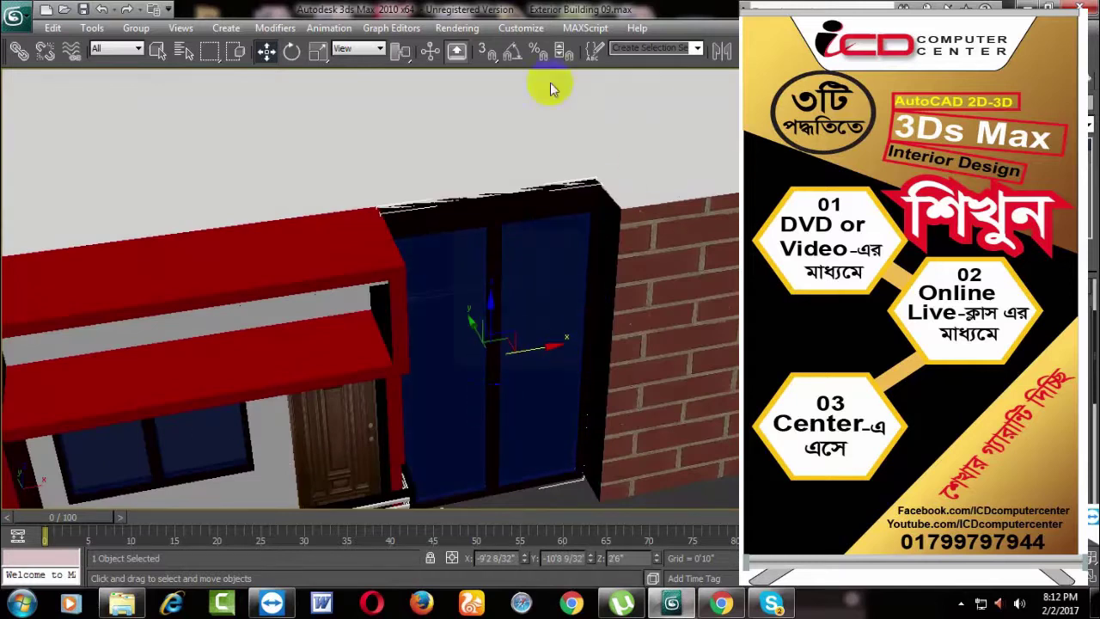
right_click(535, 292)
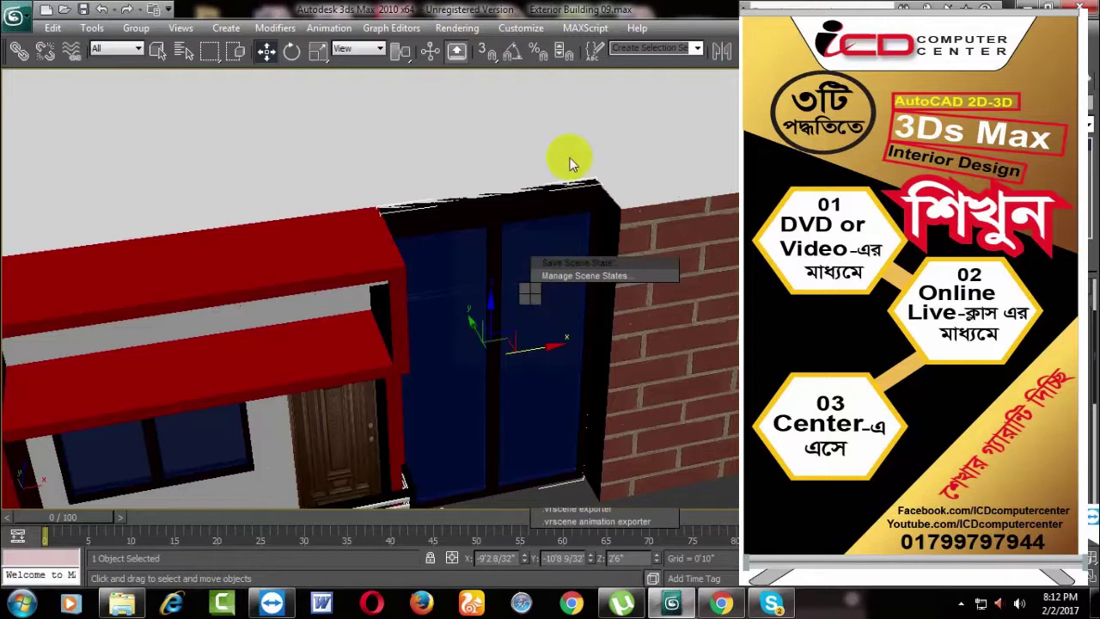
left_click(586, 388)
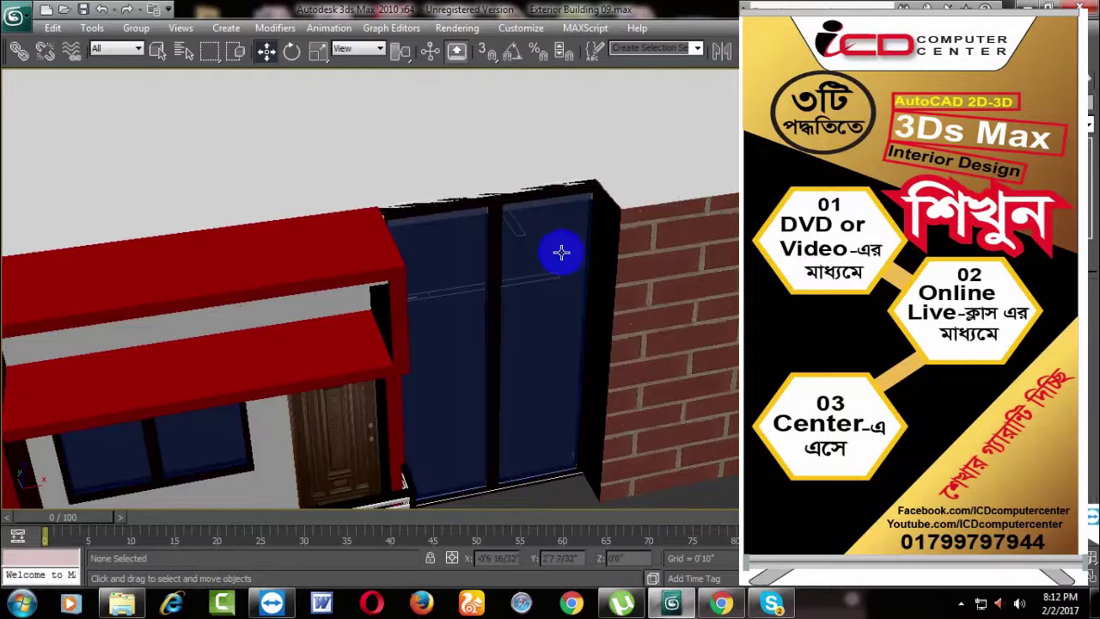
key("Delete")
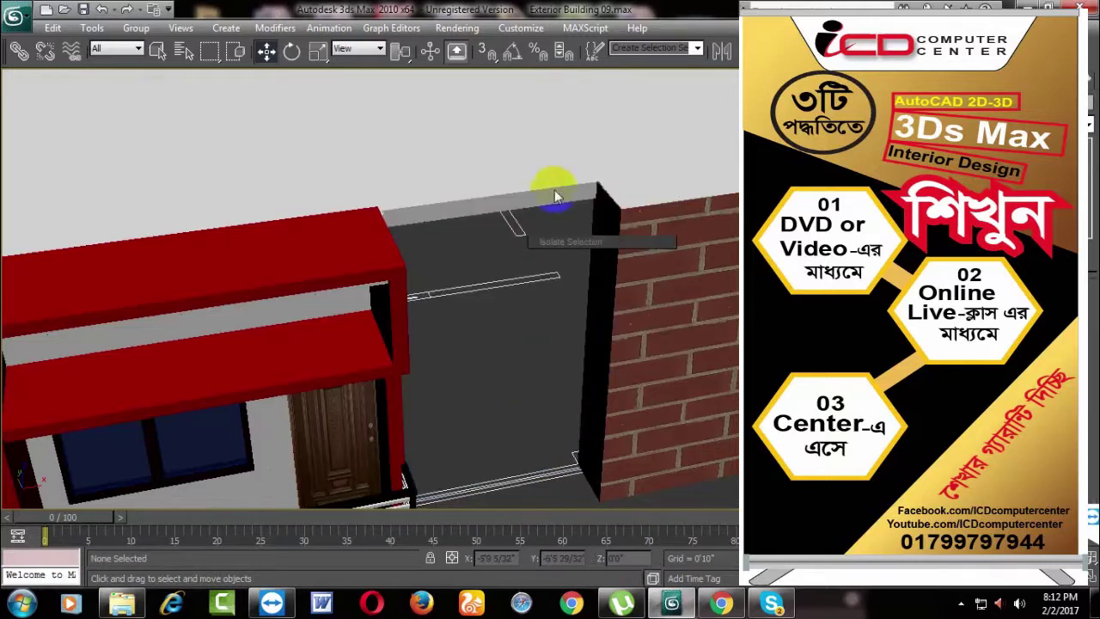
right_click(481, 361)
left_click(565, 297)
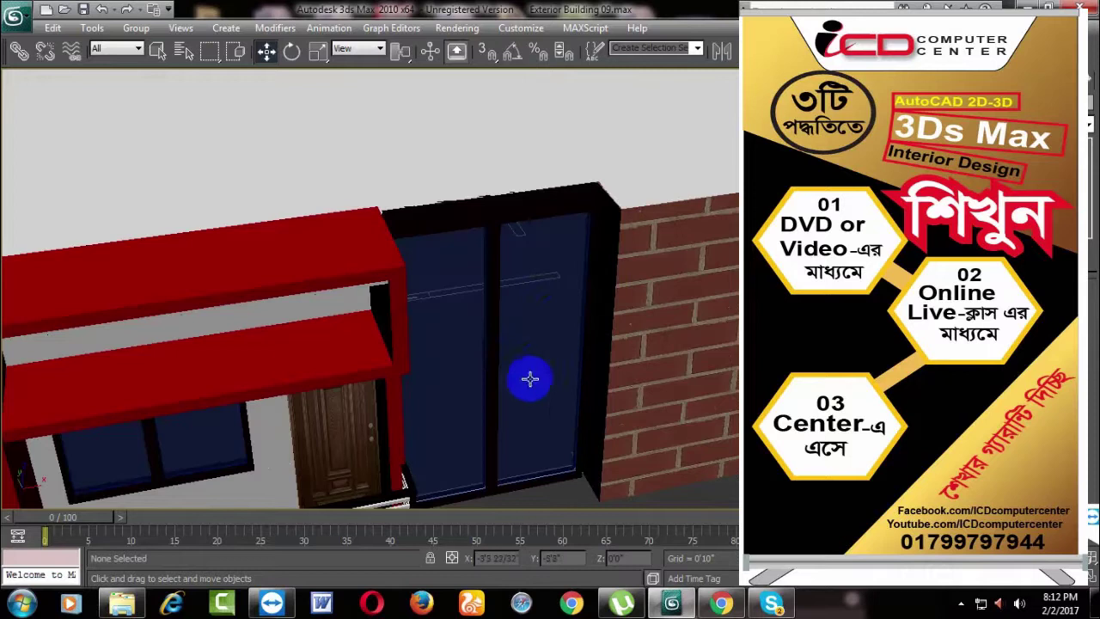
scroll(529, 378, "down", 5)
mouse_move(530, 393)
middle_mouse_down("alt")
mouse_move(435, 395)
mouse_move(538, 437)
mouse_move(557, 387)
mouse_move(559, 454)
middle_mouse_up("alt")
scroll(516, 369, "up", 5)
mouse_move(516, 368)
middle_mouse_down("alt")
mouse_move(508, 413)
mouse_move(561, 360)
middle_mouse_up("alt")
Step: Hide the roof slab and switch the view to wireframe
scroll(508, 412, "up", 3)
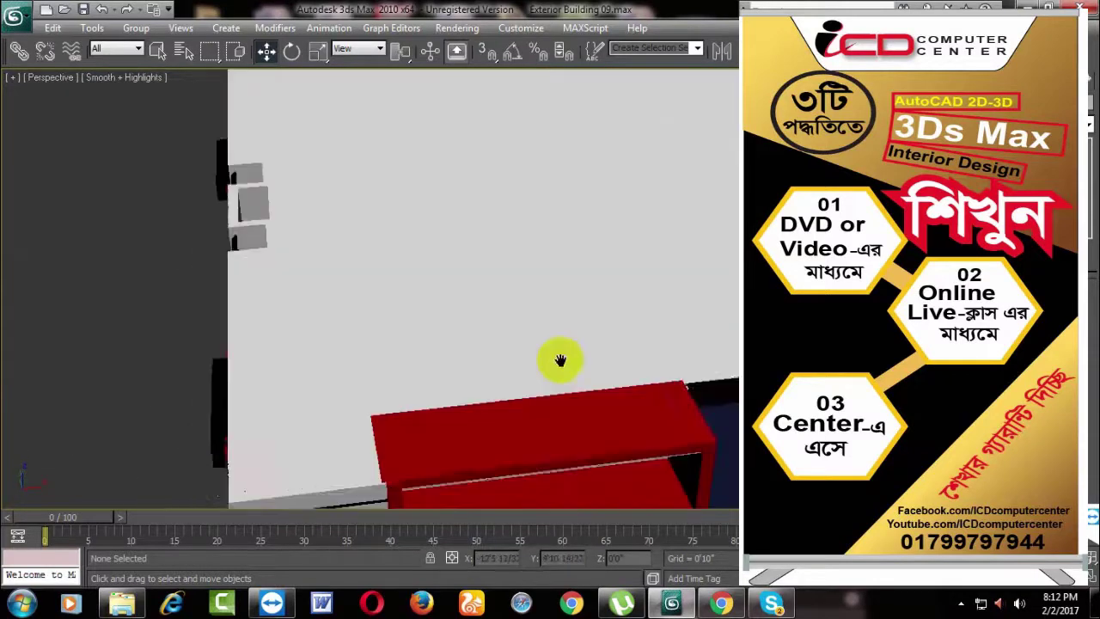
scroll(523, 373, "down", 2)
left_click(583, 408)
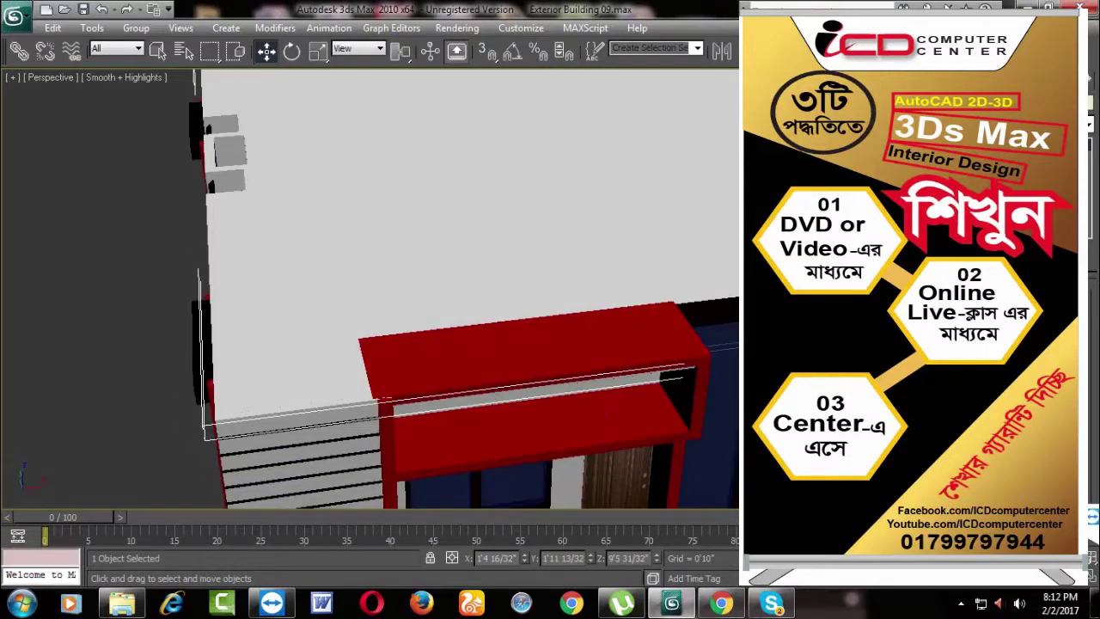
left_click(455, 319)
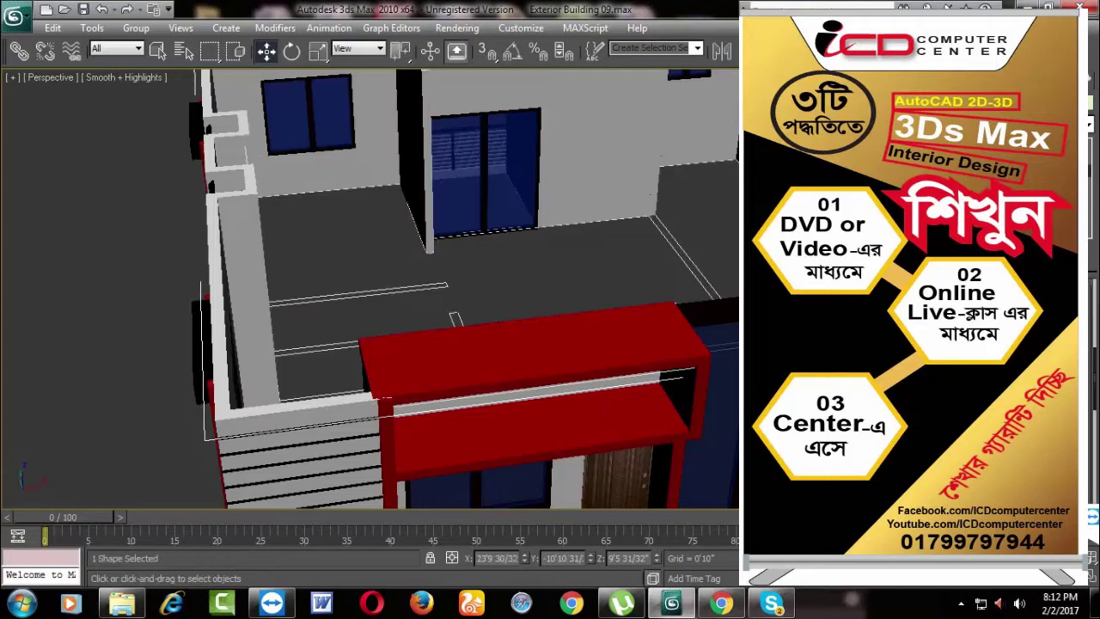
left_click(395, 427)
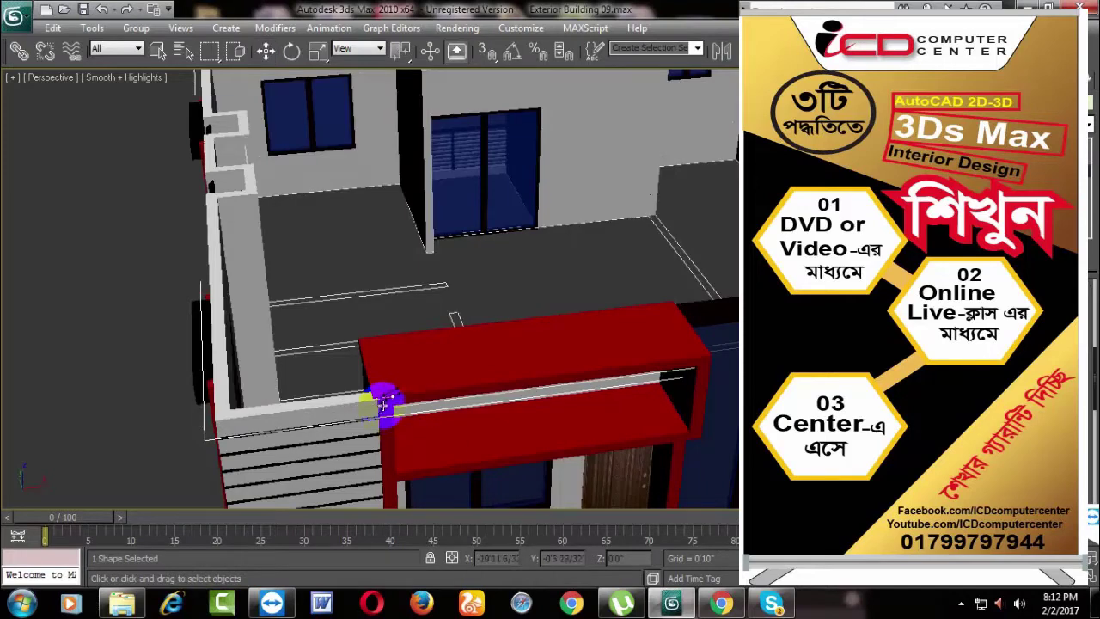
key("w")
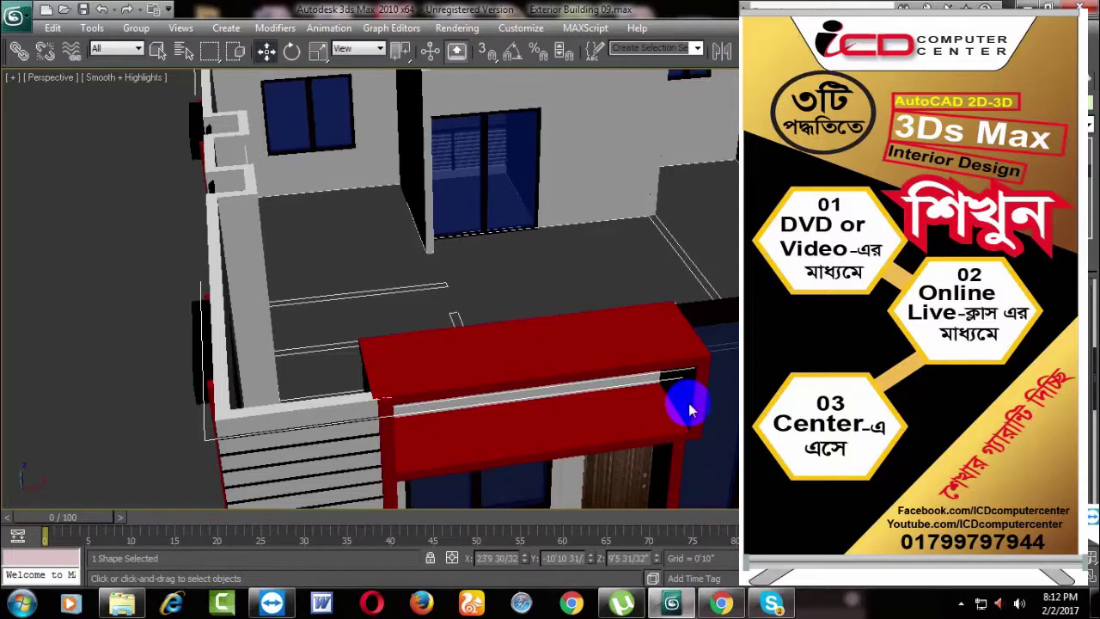
key("F3")
Step: Draw a line spline with two points across the balcony floor
middle_click_drag(713, 369, 713, 447, "alt")
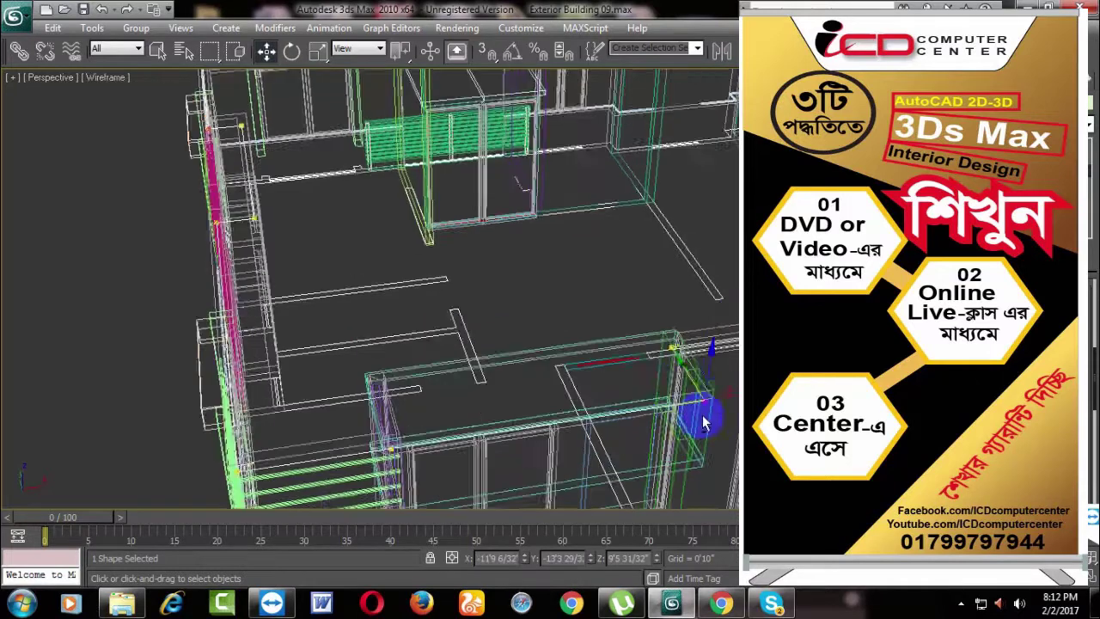
left_click(729, 420)
left_click(459, 446)
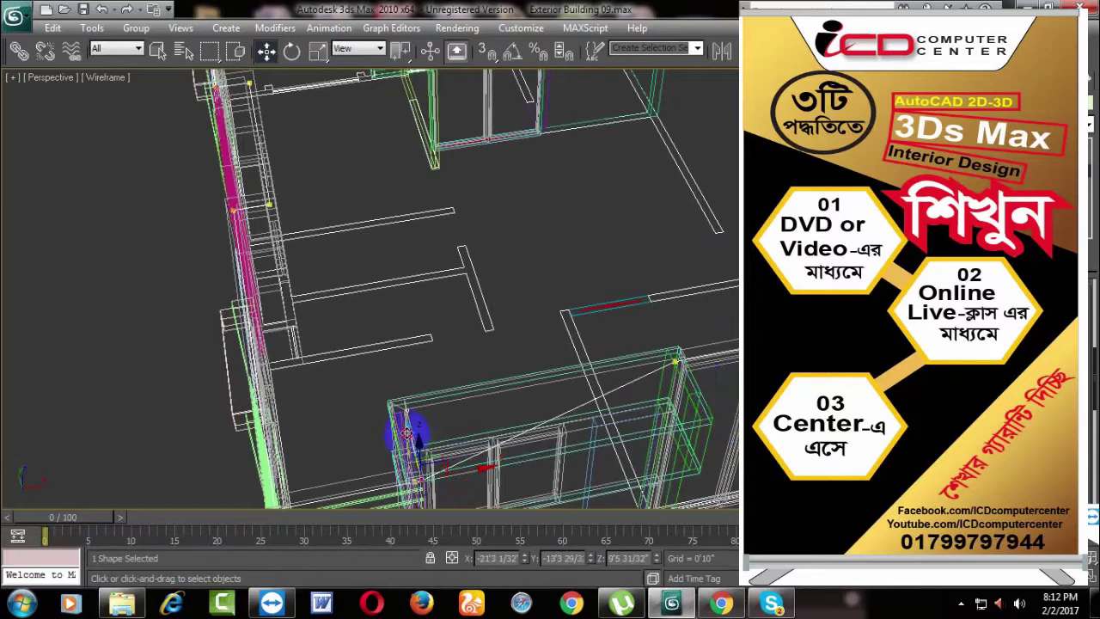
right_click(391, 350)
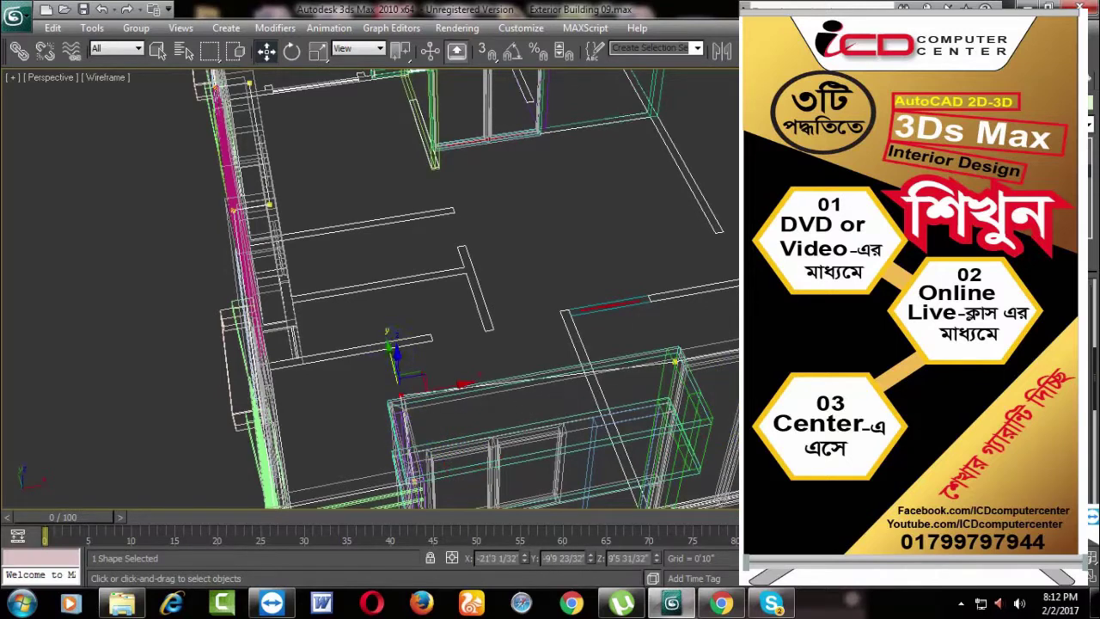
Step: Return the viewport to shaded display and raise the window-top ledge slightly
mouse_move(695, 294)
middle_mouse_down("alt")
mouse_move(651, 338)
mouse_move(633, 285)
middle_mouse_up("alt")
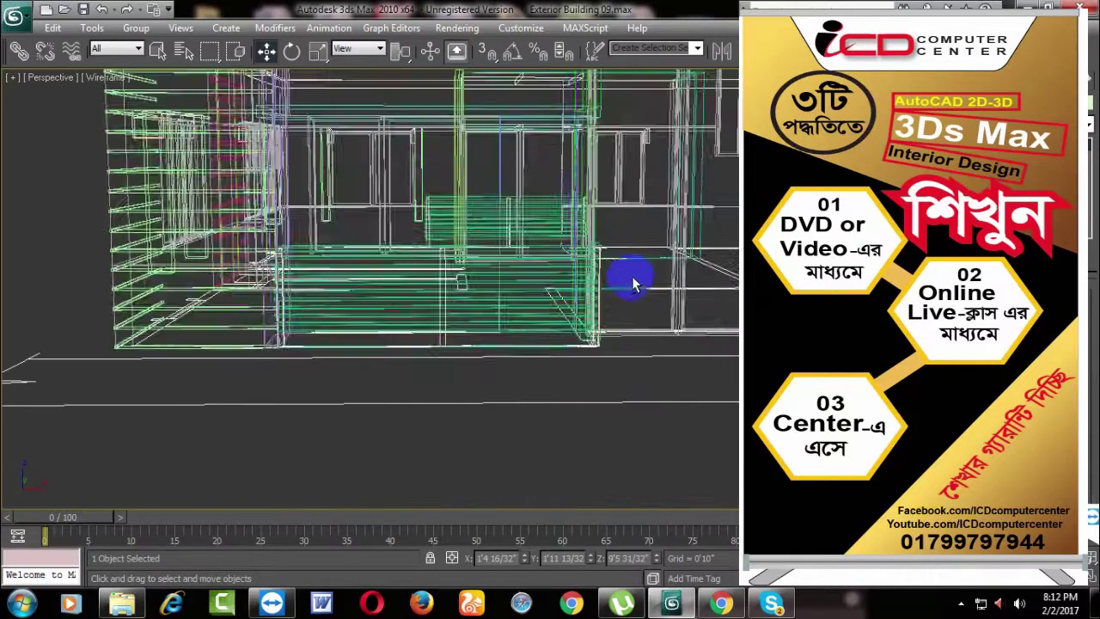
key("F3")
mouse_move(634, 339)
middle_mouse_down("alt")
mouse_move(610, 373)
mouse_move(712, 369)
mouse_move(519, 407)
mouse_move(563, 406)
mouse_move(577, 385)
mouse_move(596, 418)
mouse_move(676, 380)
mouse_move(657, 387)
mouse_move(717, 383)
mouse_move(723, 369)
middle_mouse_up("alt")
scroll(614, 405, "up", 2)
scroll(592, 325, "up", 2)
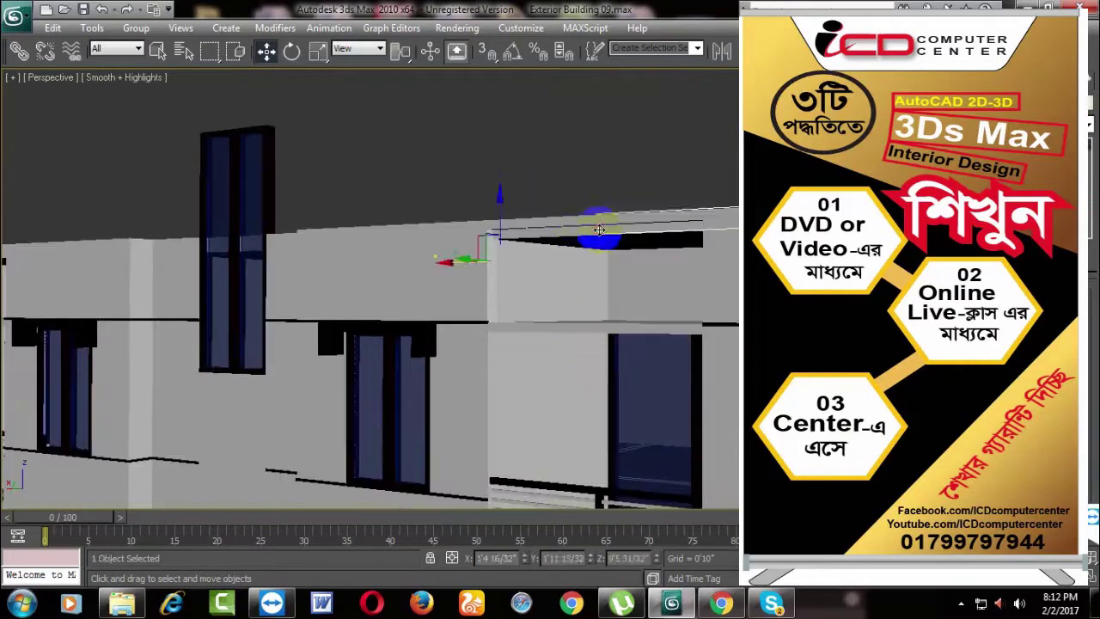
left_click(561, 260)
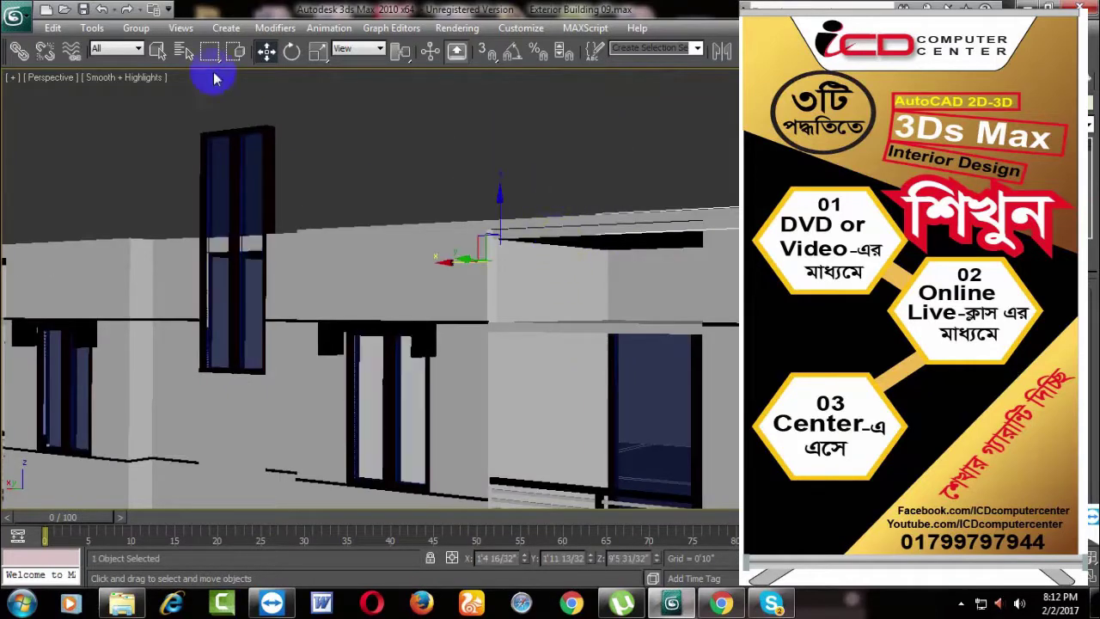
left_click(136, 27)
left_click(533, 255)
left_click_drag(532, 254, 533, 241)
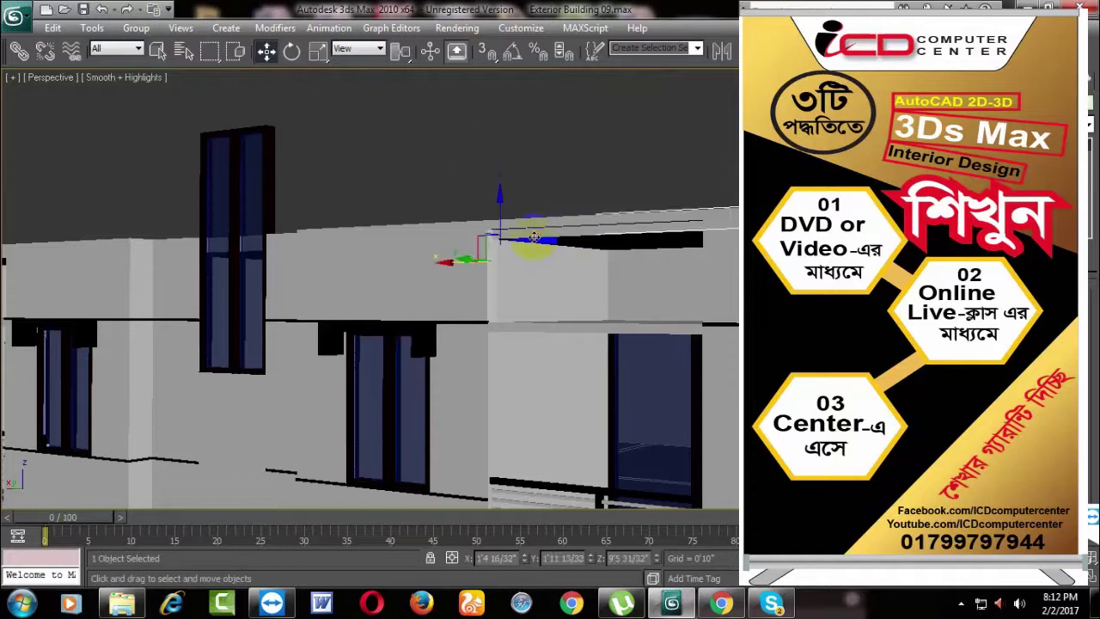
Step: Ungroup the balcony group on the facade, then select the left balcony group
middle_click_drag(366, 296, 483, 358, "alt")
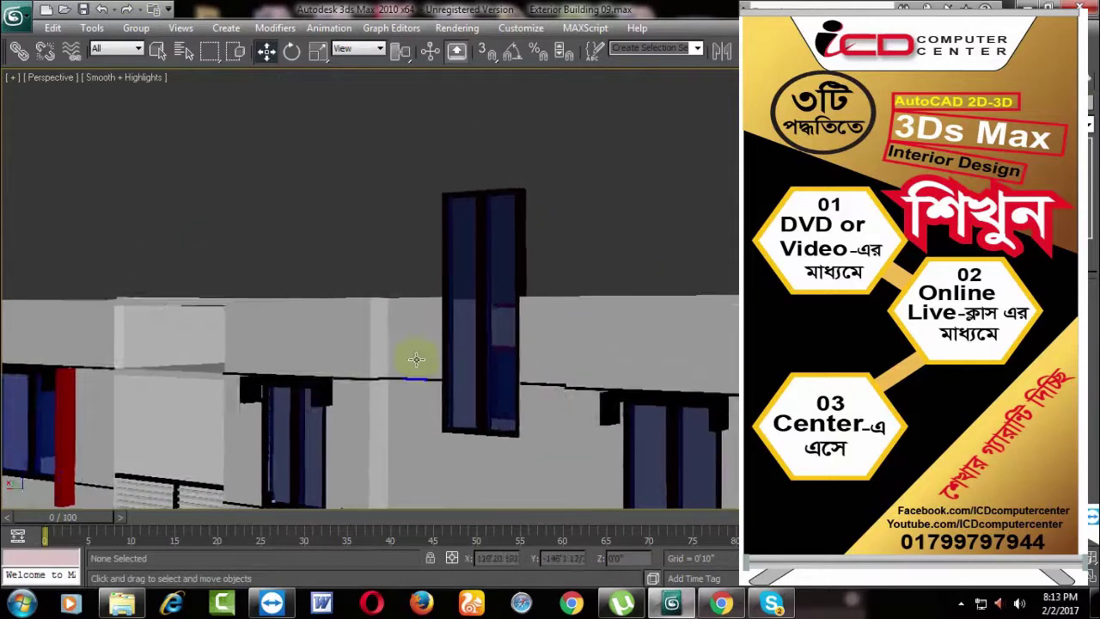
scroll(484, 355, "down", 4)
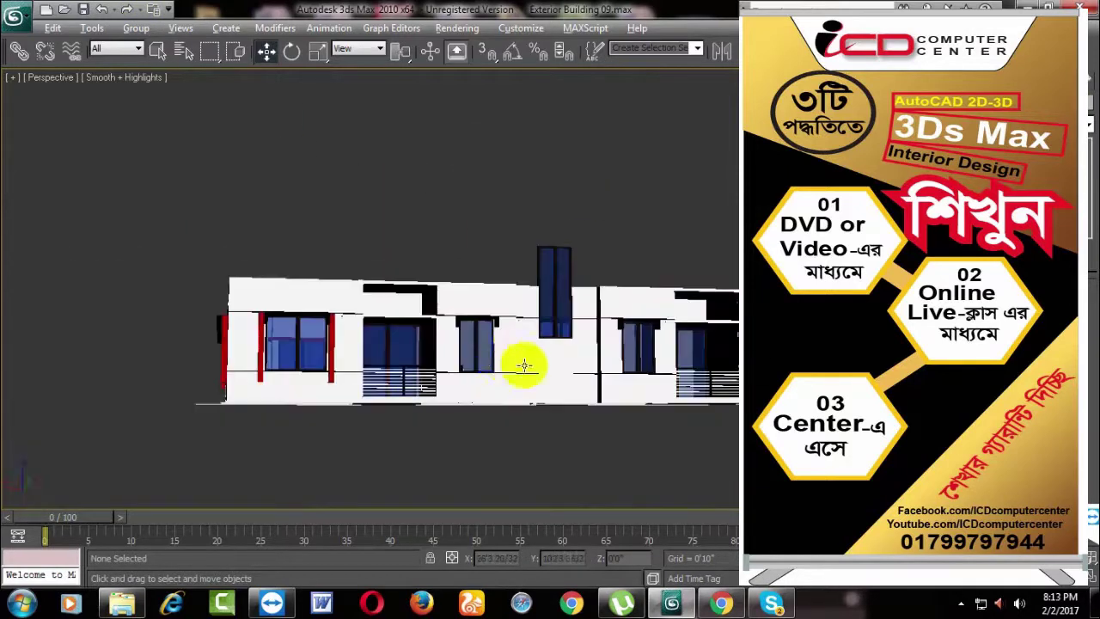
mouse_move(523, 363)
middle_mouse_down("alt")
mouse_move(490, 422)
mouse_move(576, 376)
middle_mouse_up("alt")
left_click(503, 421)
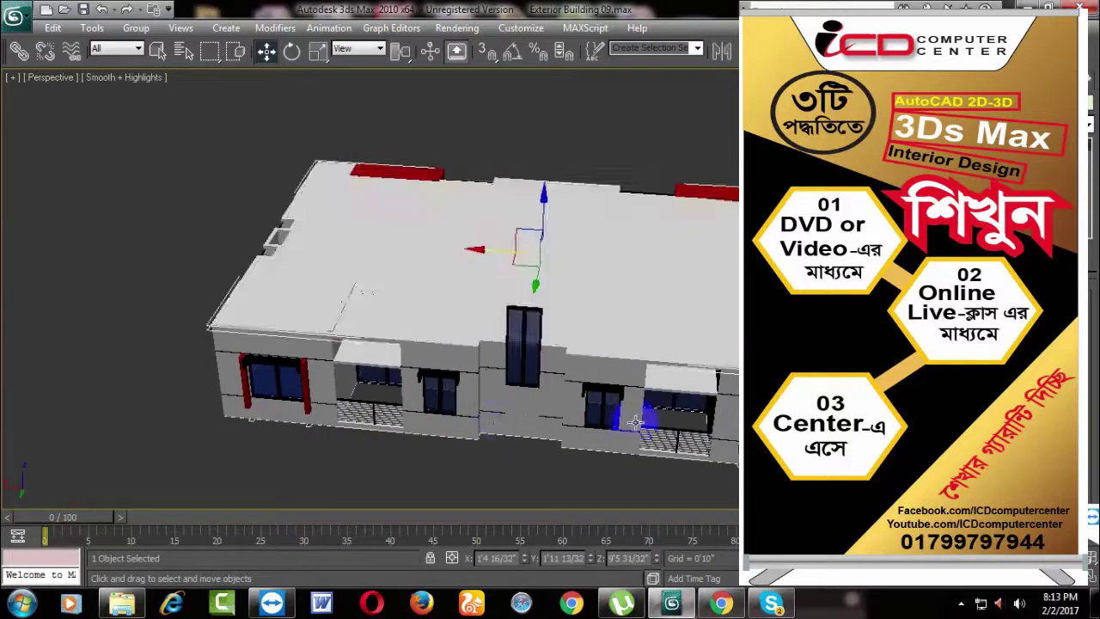
scroll(658, 263, "up", 3)
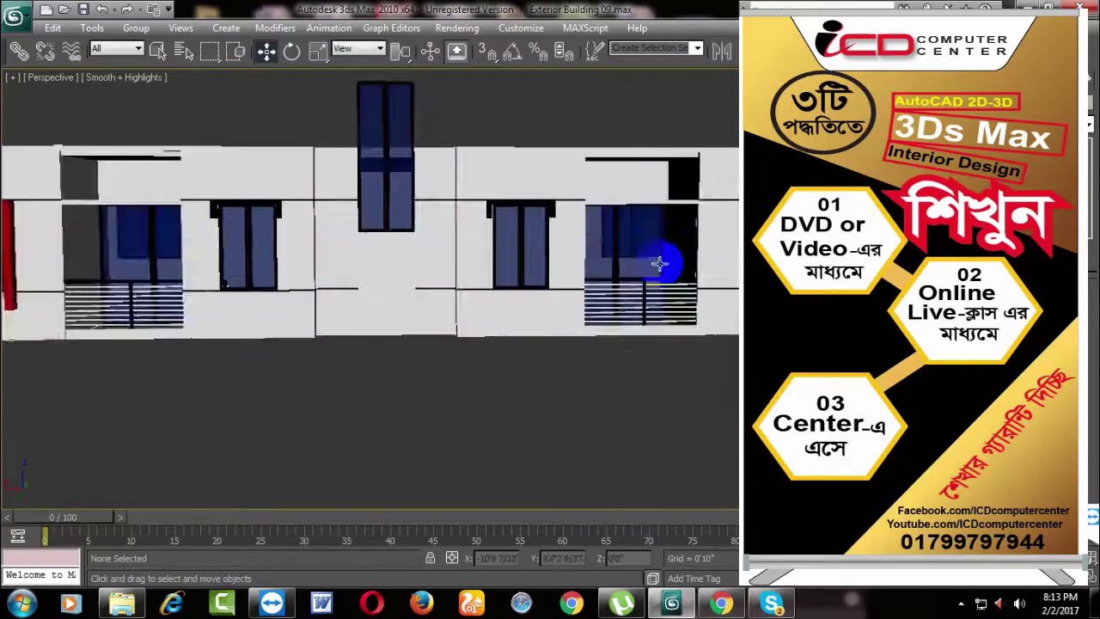
mouse_move(658, 263)
middle_mouse_down("alt")
mouse_move(528, 381)
mouse_move(523, 304)
middle_mouse_up("alt")
left_click(514, 291)
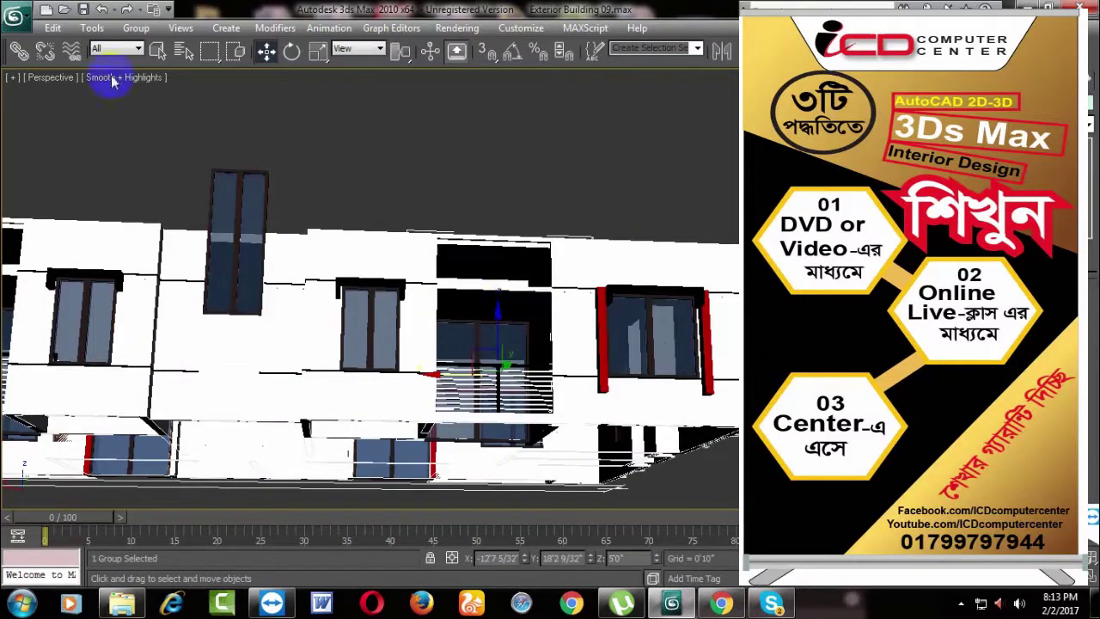
left_click(144, 31)
left_click(157, 66)
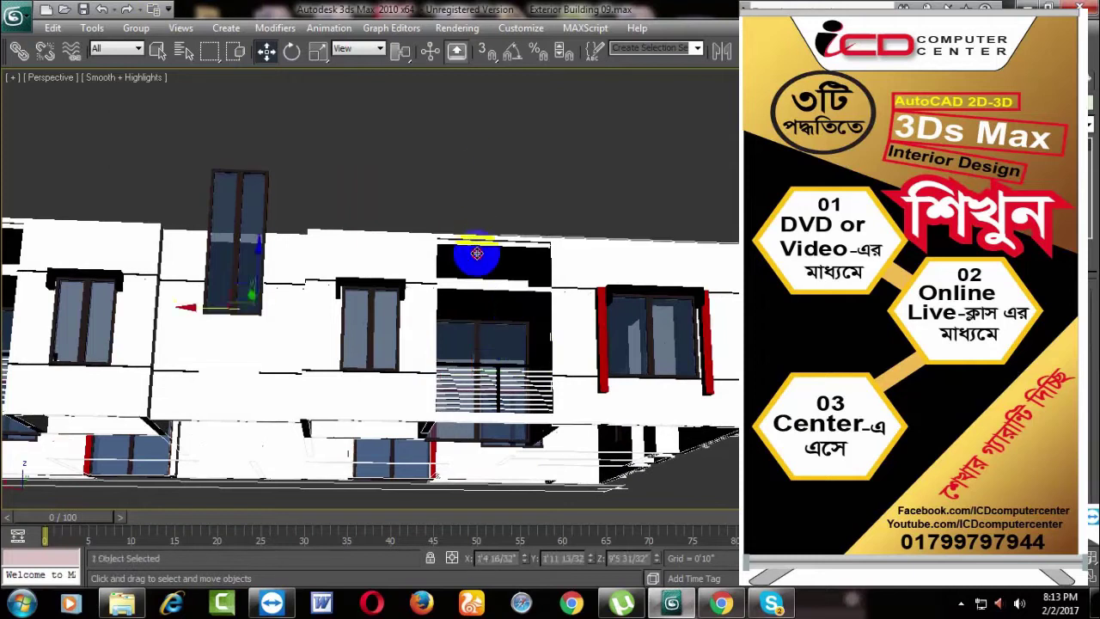
mouse_move(422, 260)
middle_mouse_down("alt")
mouse_move(633, 300)
mouse_move(250, 287)
middle_mouse_up("alt")
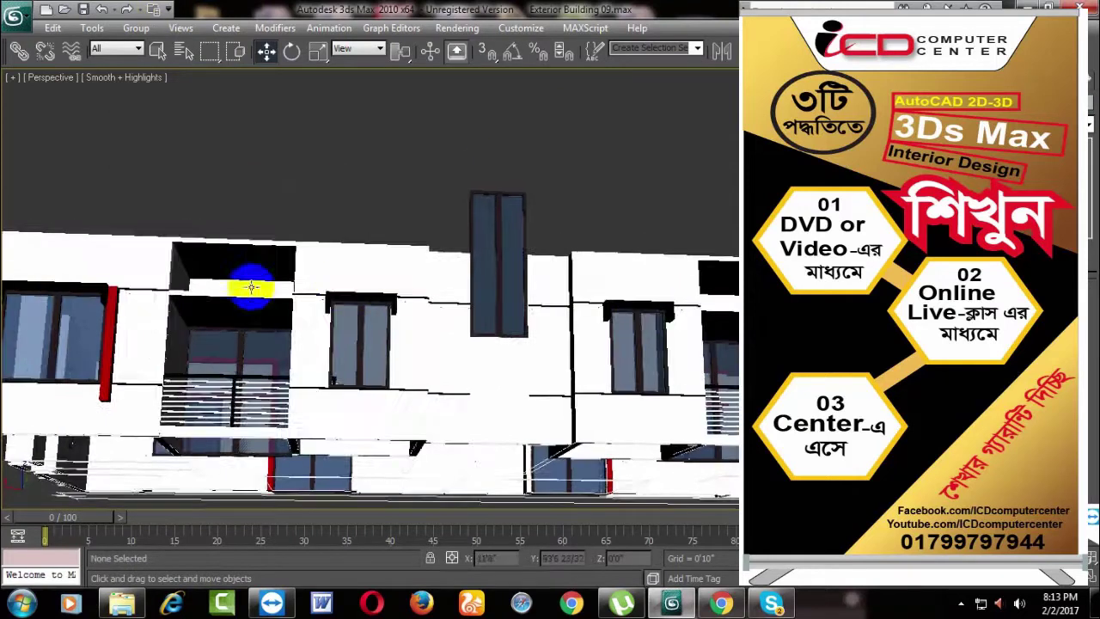
left_click_drag(233, 302, 233, 249)
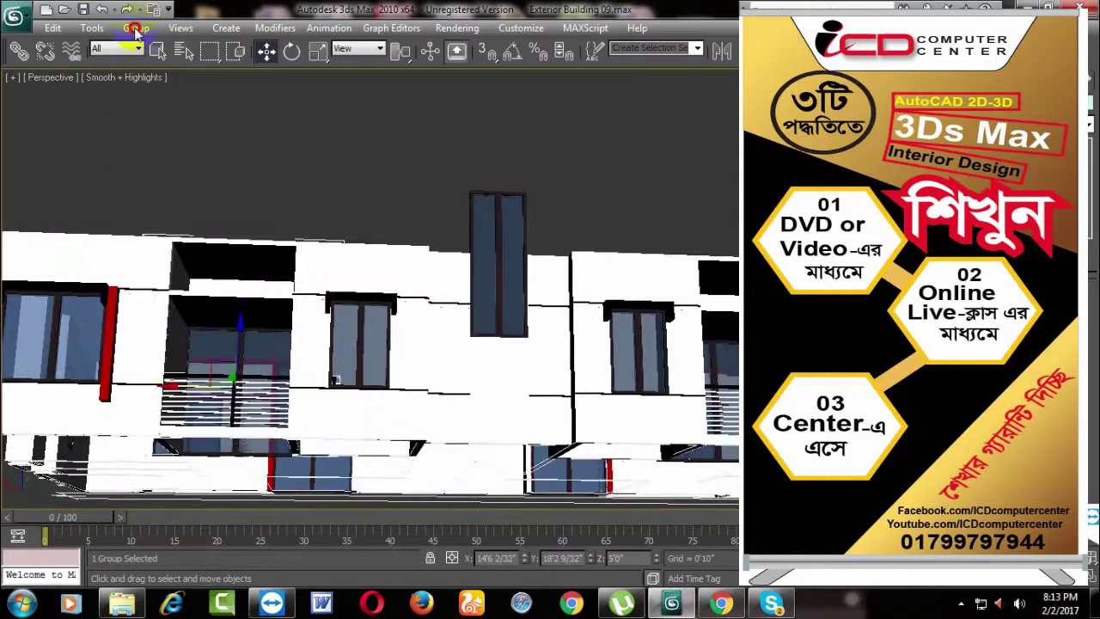
Step: Ungroup the selected left balcony group
left_click(137, 30)
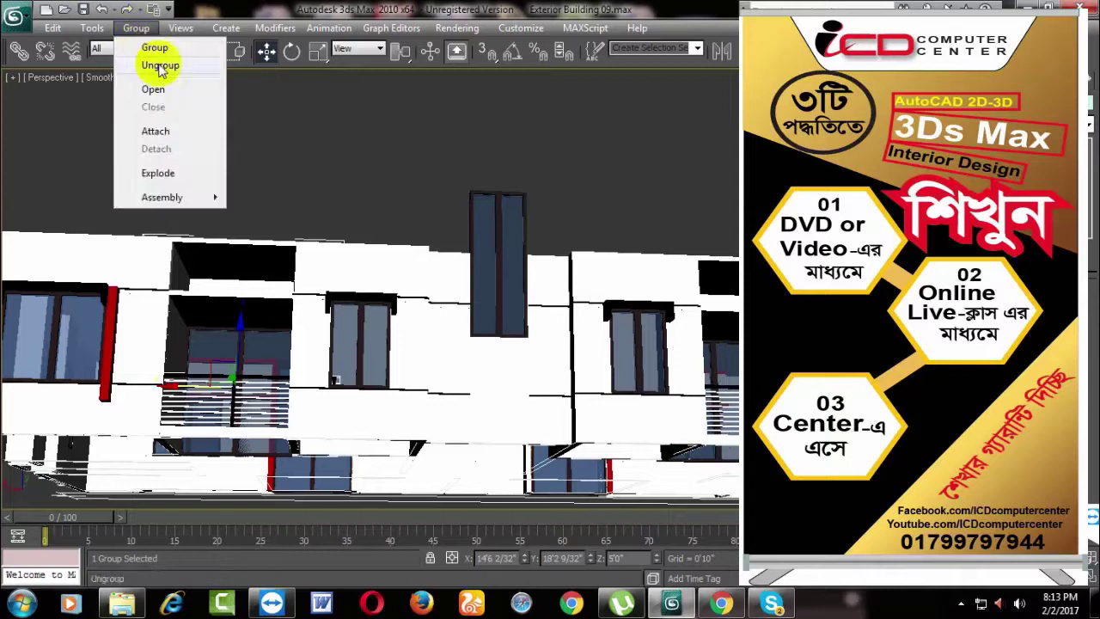
left_click(157, 63)
mouse_move(319, 146)
middle_mouse_down("alt")
mouse_move(277, 315)
mouse_move(279, 400)
mouse_move(306, 386)
middle_mouse_up("alt")
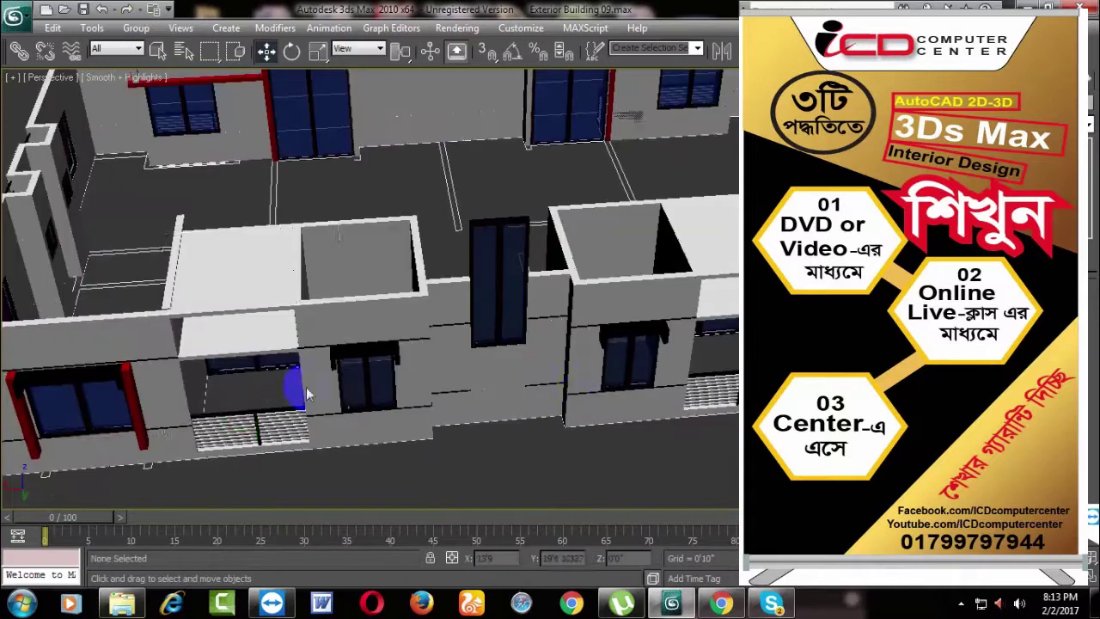
left_click(669, 458)
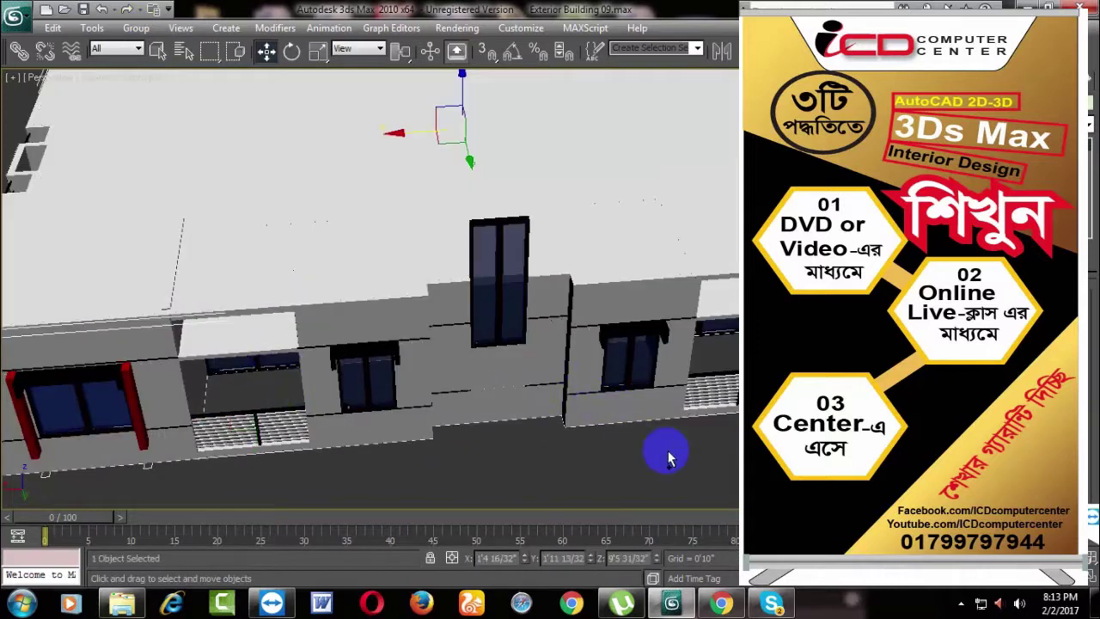
left_click(717, 473)
mouse_move(717, 472)
middle_mouse_down("alt")
mouse_move(543, 395)
mouse_move(569, 323)
middle_mouse_up("alt")
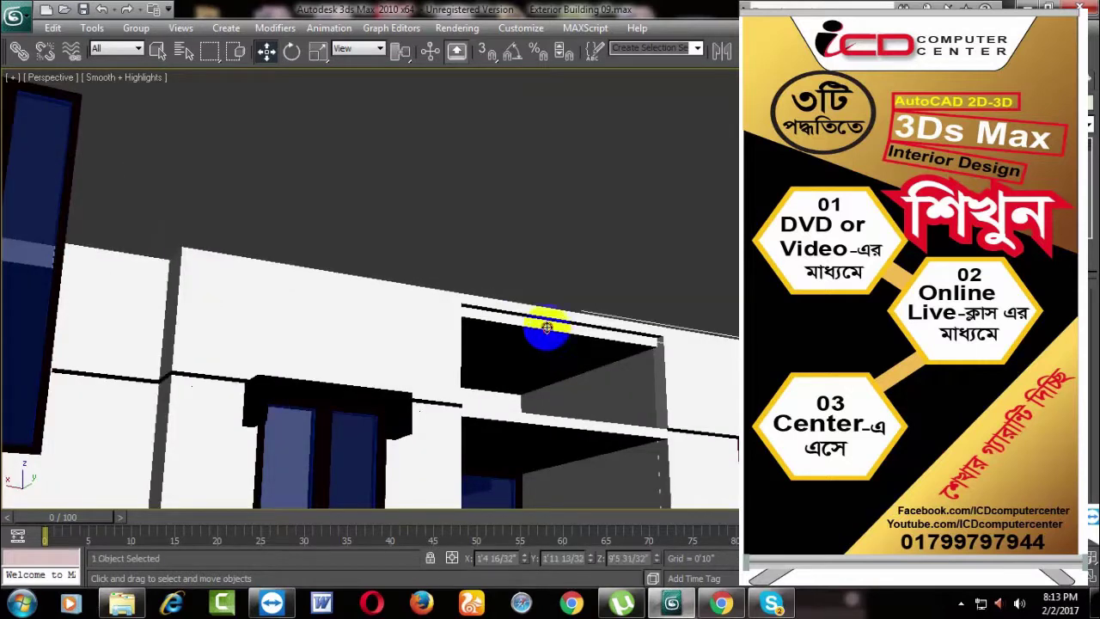
scroll(582, 353, "down", 3)
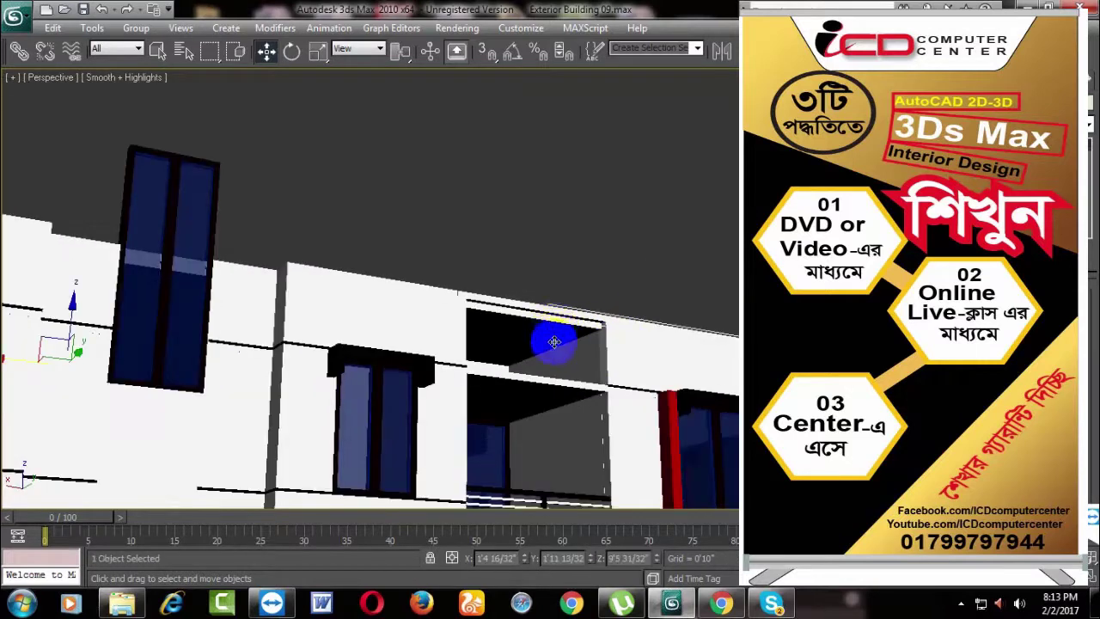
Step: Move the thin bar further down inside the balcony opening and clear the selection
mouse_move(555, 322)
middle_mouse_down("alt")
mouse_move(516, 378)
mouse_move(511, 369)
mouse_move(587, 321)
mouse_move(515, 314)
middle_mouse_up("alt")
left_click(503, 398)
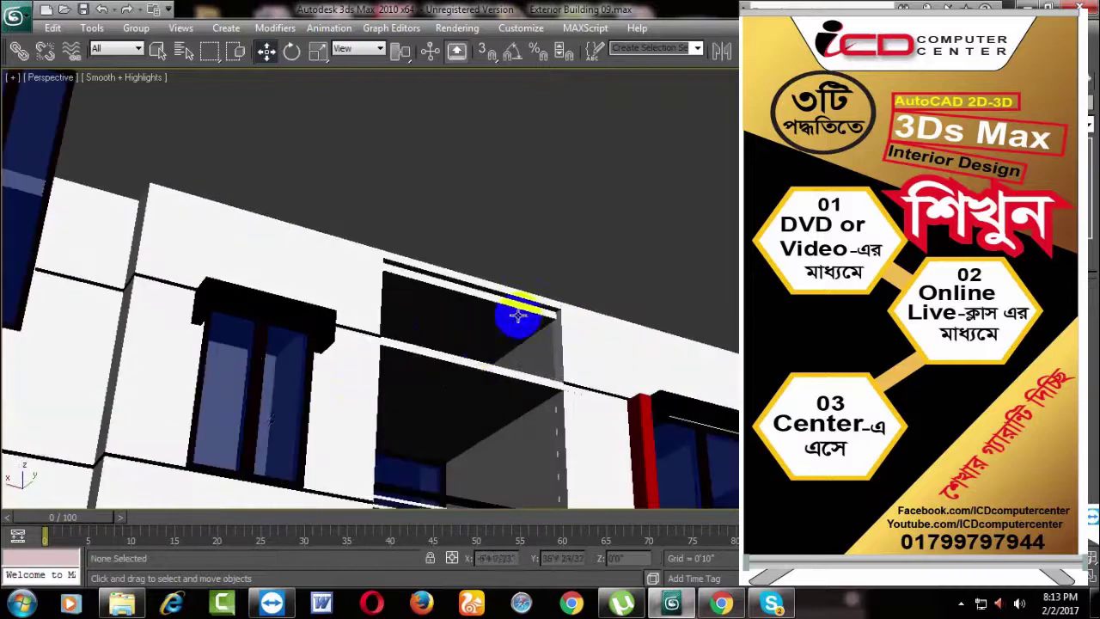
left_click(467, 369)
middle_click_drag(466, 373, 453, 344, "alt")
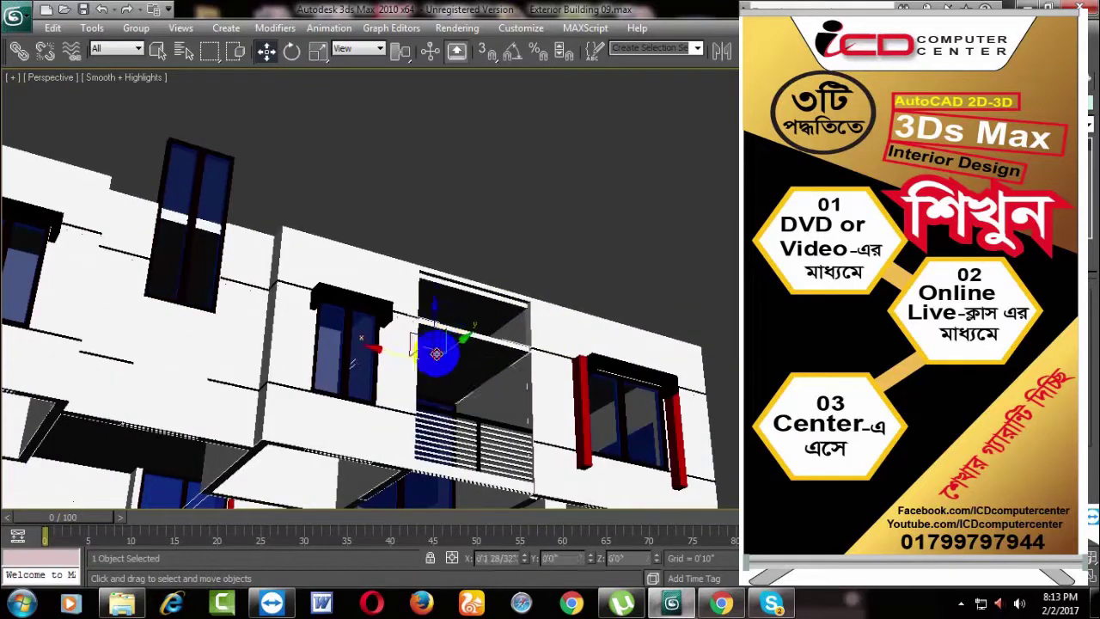
left_click_drag(442, 343, 449, 290)
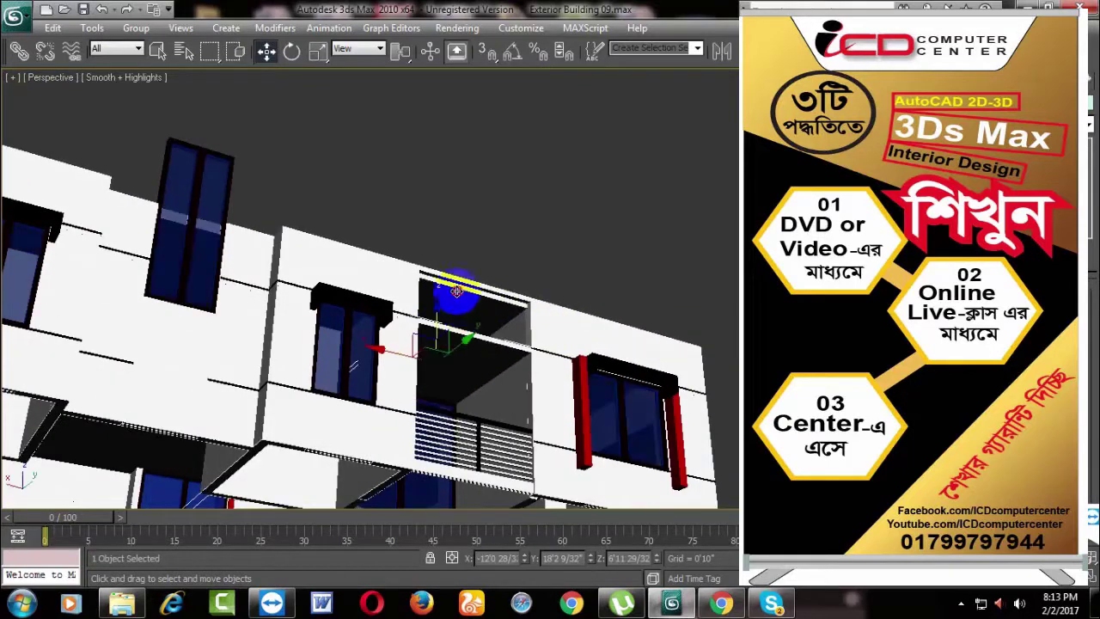
scroll(477, 307, "up", 2)
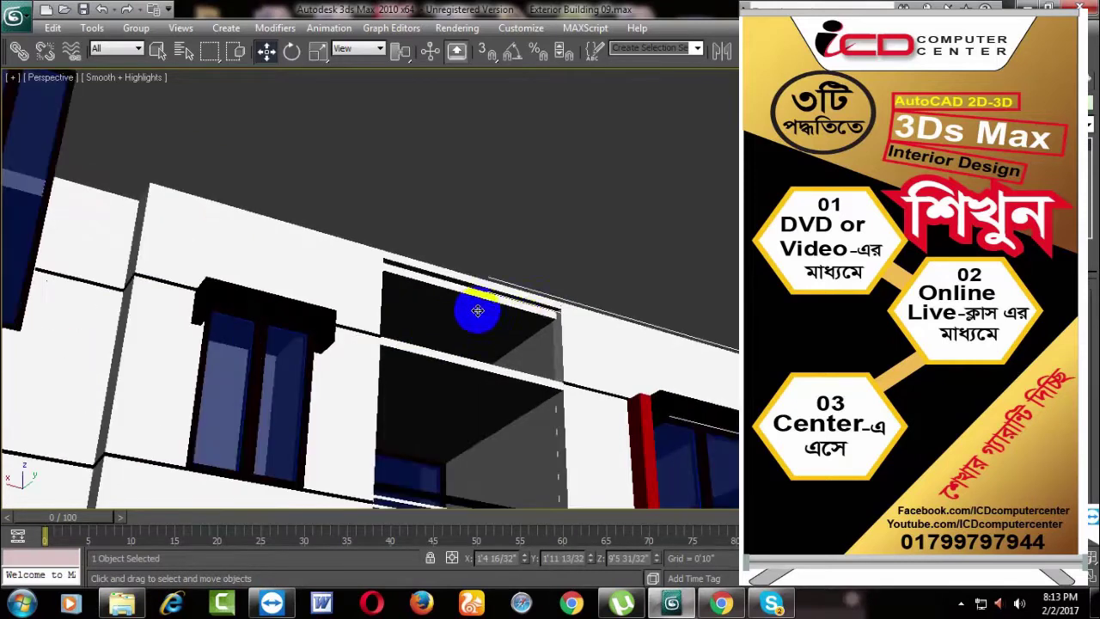
scroll(507, 319, "up", 2)
left_click(523, 273)
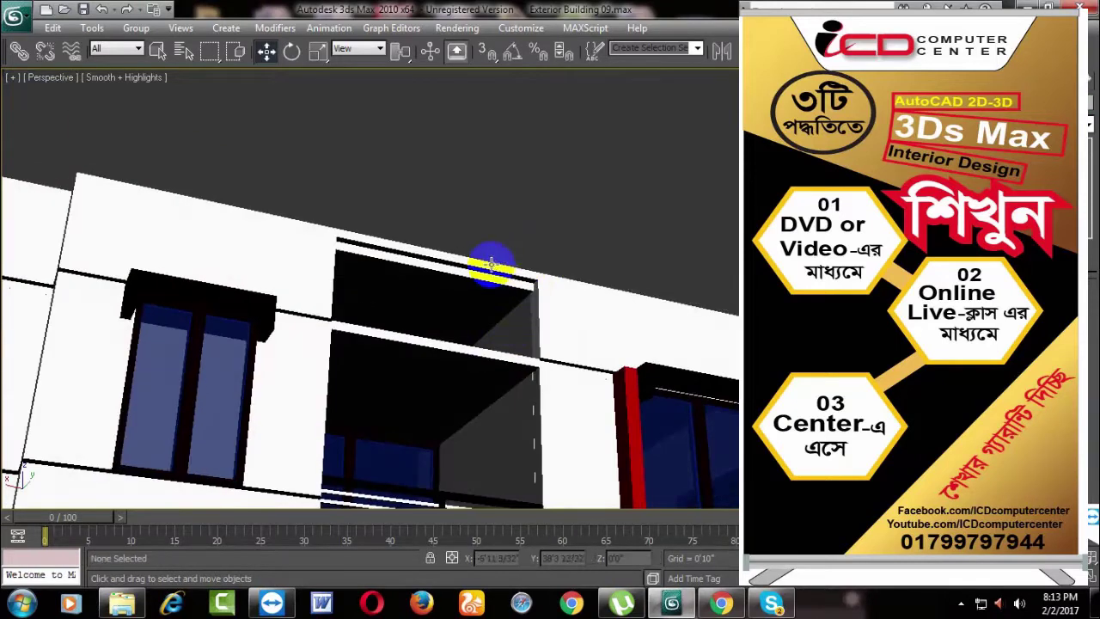
Step: Raise the thin bar over the balcony up to the top wall stripe
right_click(491, 260)
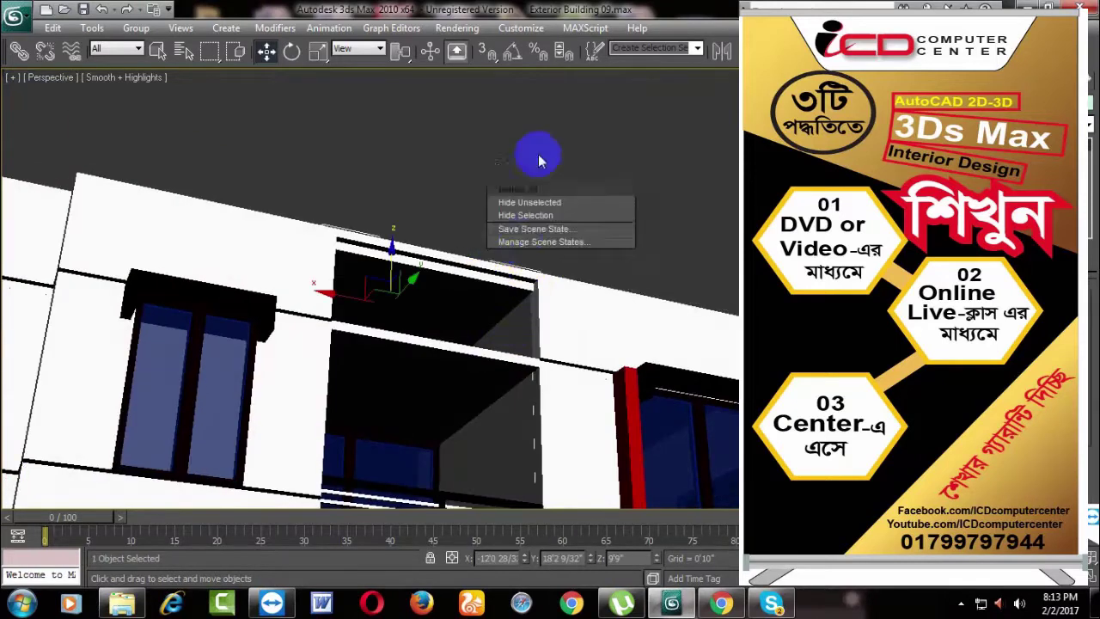
left_click(522, 221)
mouse_move(489, 293)
middle_mouse_down("alt")
mouse_move(484, 361)
mouse_move(449, 410)
mouse_move(481, 311)
middle_mouse_up("alt")
mouse_move(607, 233)
middle_mouse_down("alt")
mouse_move(565, 368)
mouse_move(585, 314)
mouse_move(578, 354)
middle_mouse_up("alt")
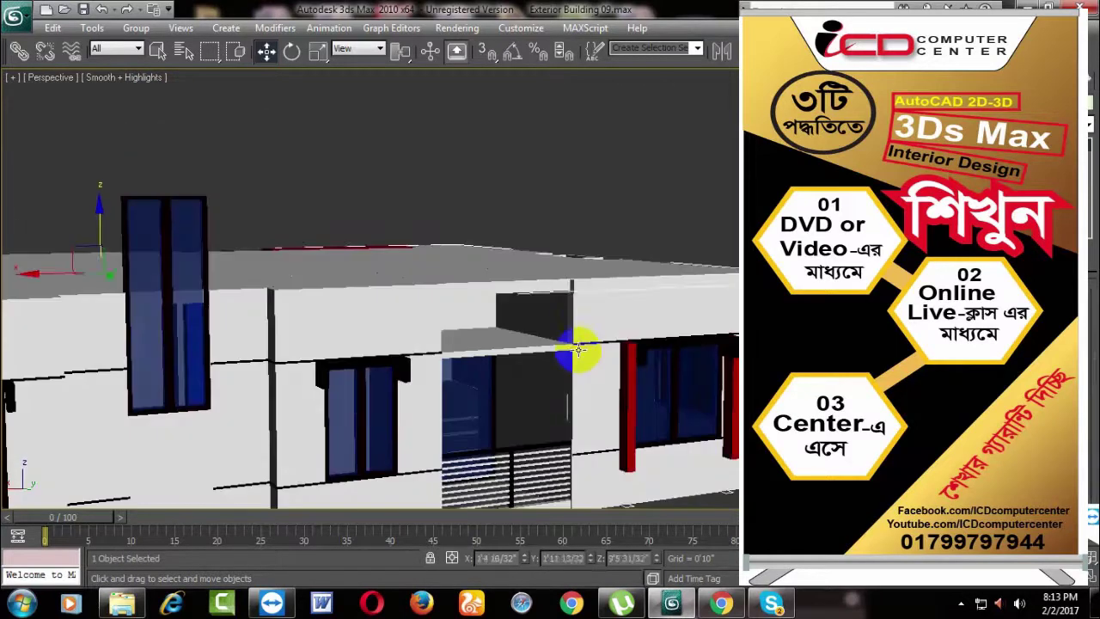
left_click(627, 324)
mouse_move(626, 324)
middle_mouse_down("alt")
mouse_move(663, 336)
mouse_move(656, 278)
mouse_move(579, 386)
middle_mouse_up("alt")
scroll(584, 389, "up", 3)
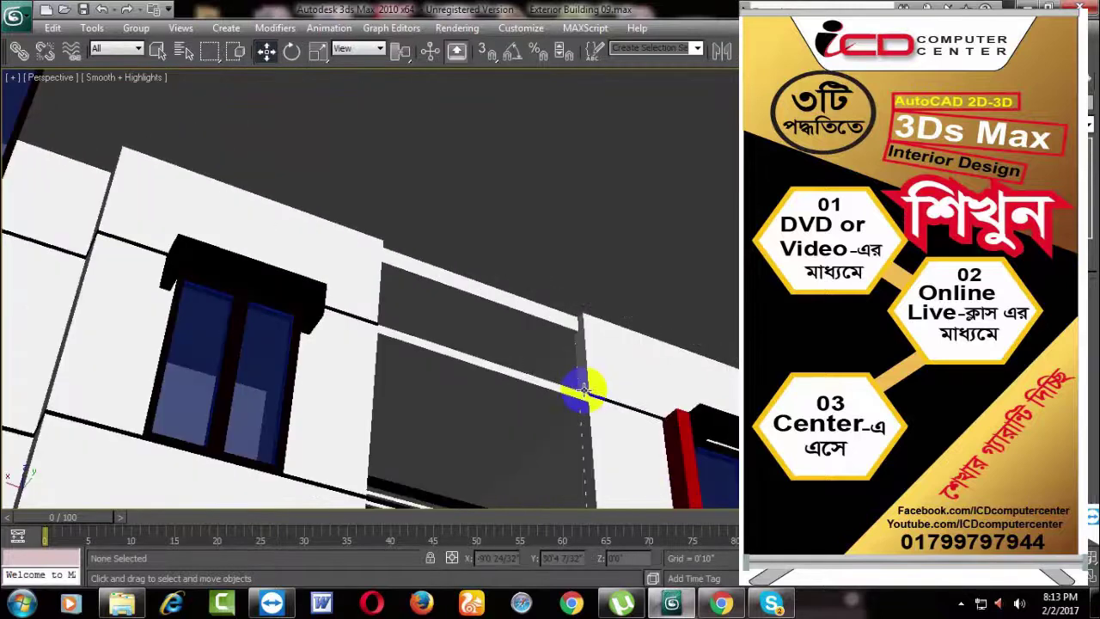
left_click_drag(585, 390, 599, 344)
left_click(660, 276)
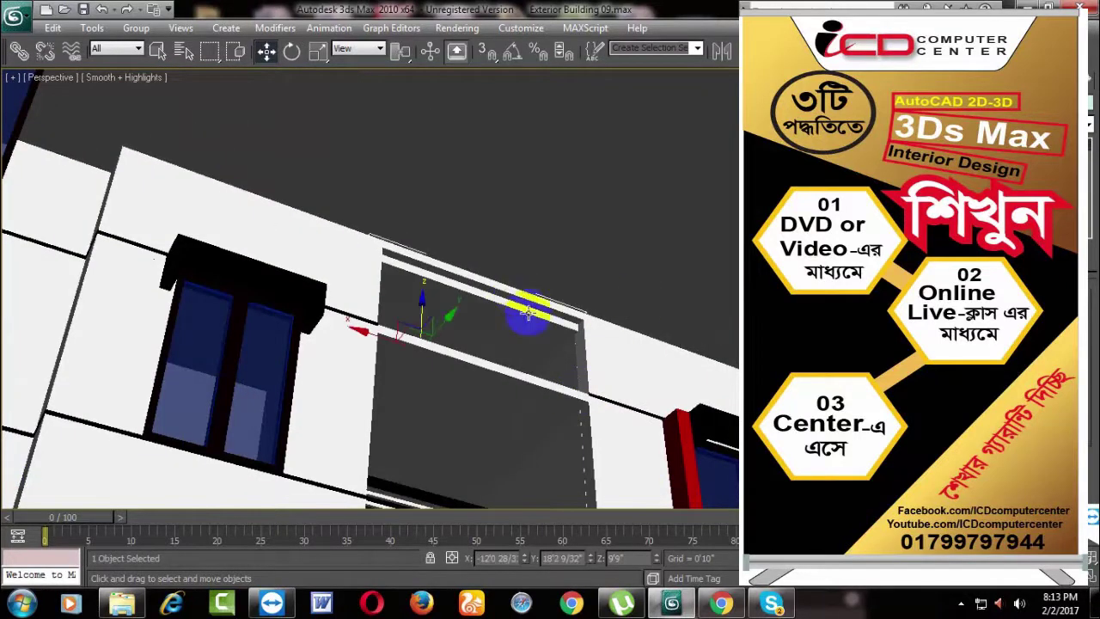
Step: Select the group holding the upper wall above the balcony and ungroup it
middle_click_drag(522, 312, 536, 364, "alt")
scroll(624, 326, "down", 5)
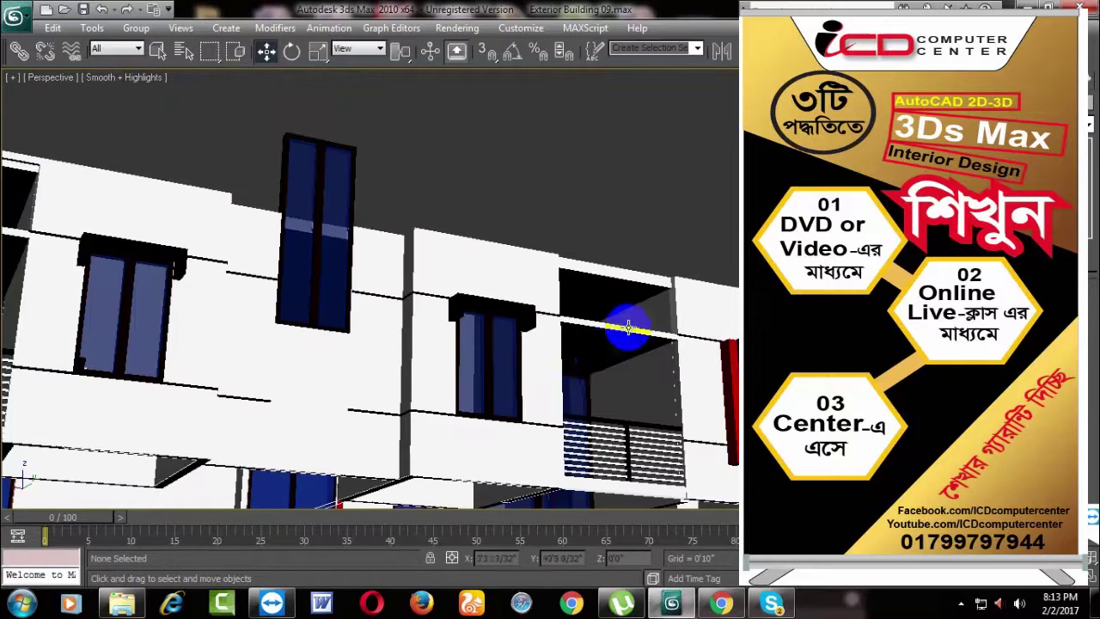
middle_click_drag(624, 327, 508, 437, "alt")
scroll(501, 351, "up", 3)
scroll(501, 350, "down", 3)
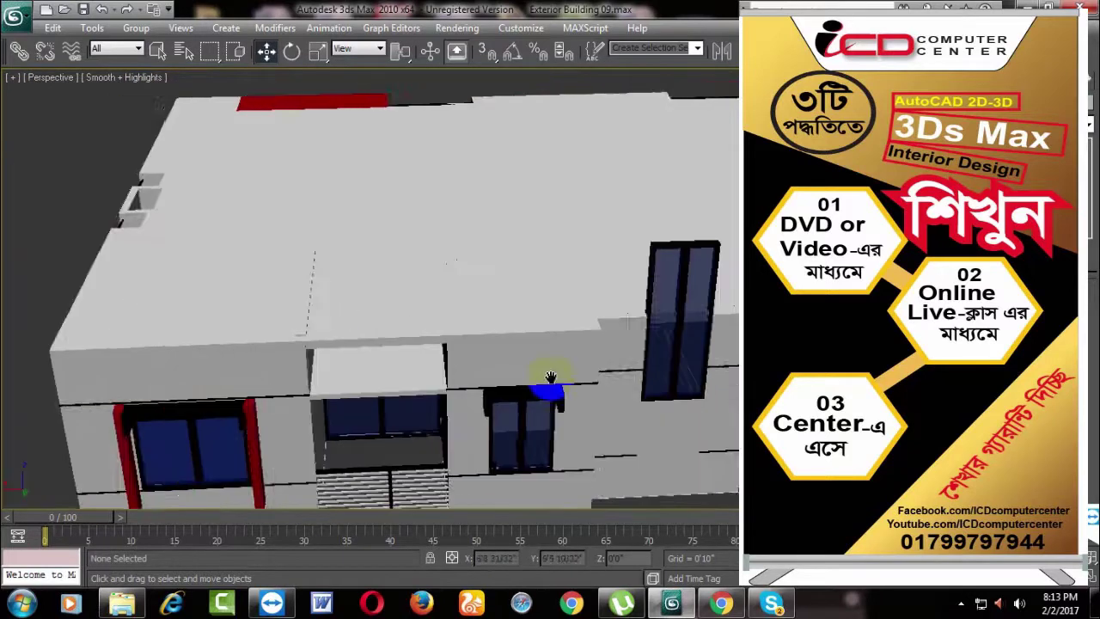
mouse_move(429, 369)
middle_mouse_down("alt")
mouse_move(481, 369)
mouse_move(466, 239)
middle_mouse_up("alt")
scroll(465, 335, "up", 3)
scroll(476, 278, "up", 2)
scroll(470, 235, "up", 2)
left_click(470, 232)
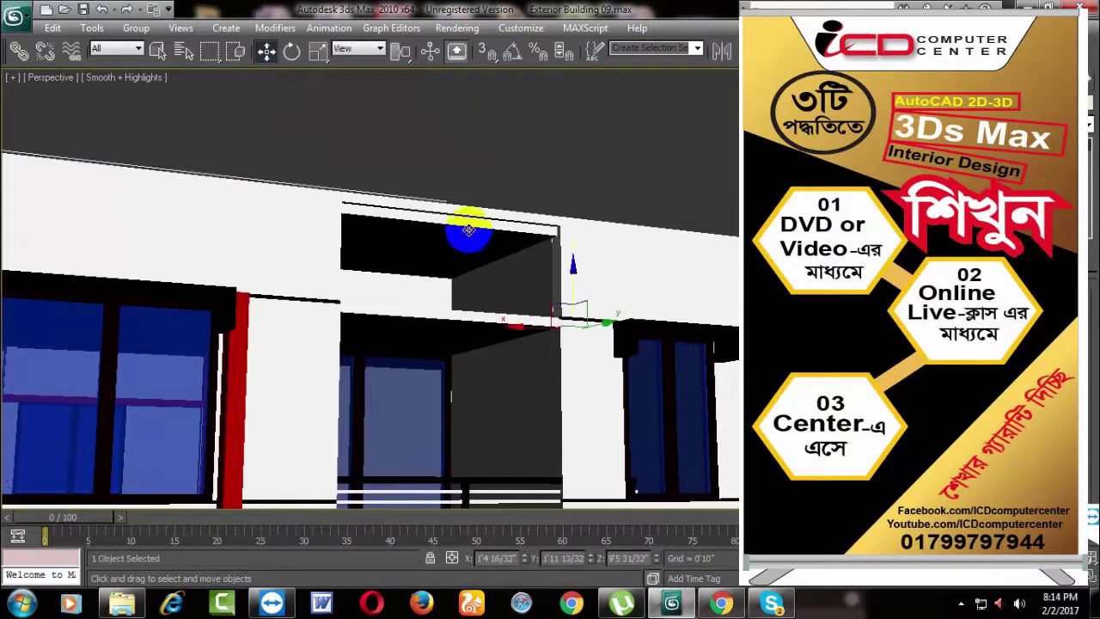
left_click(484, 222)
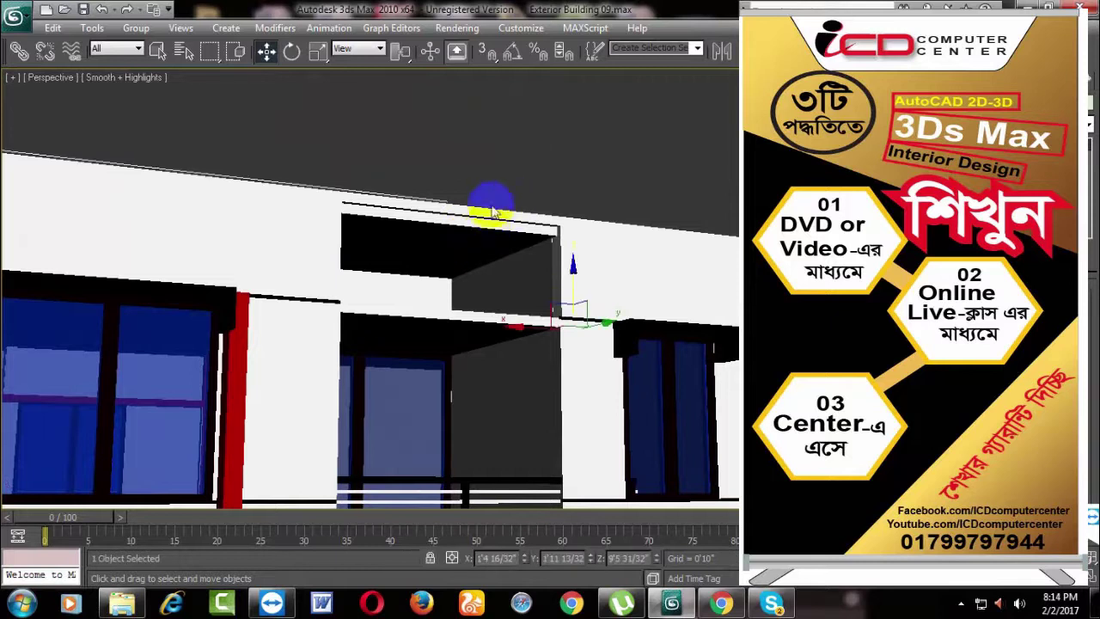
left_click(494, 209)
mouse_move(536, 233)
middle_mouse_down("alt")
mouse_move(538, 320)
mouse_move(395, 223)
middle_mouse_up("alt")
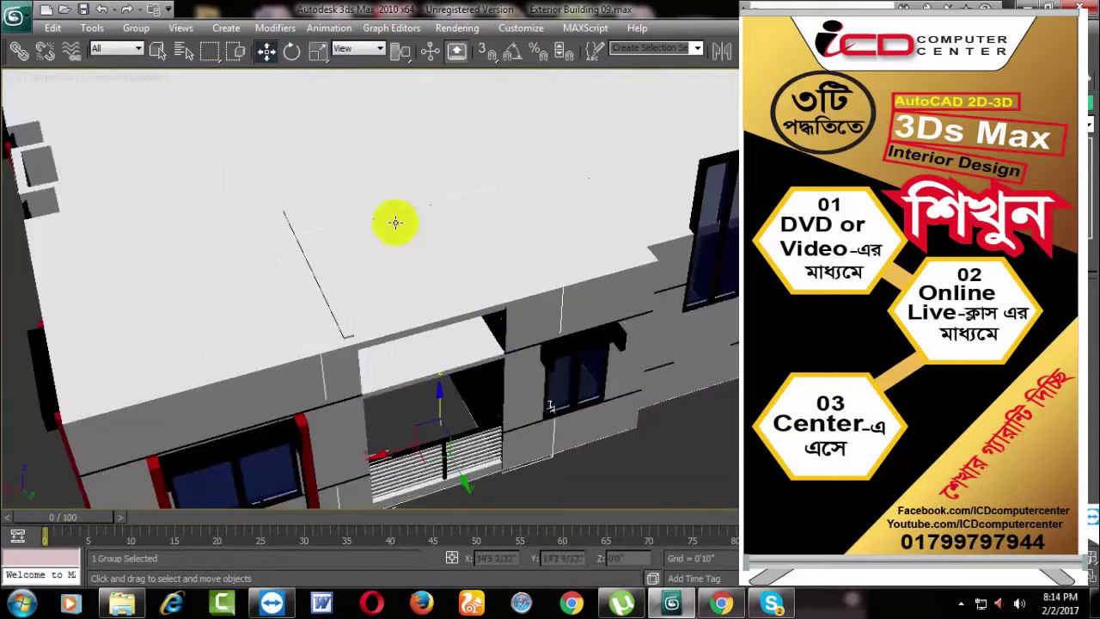
left_click(135, 27)
left_click(146, 68)
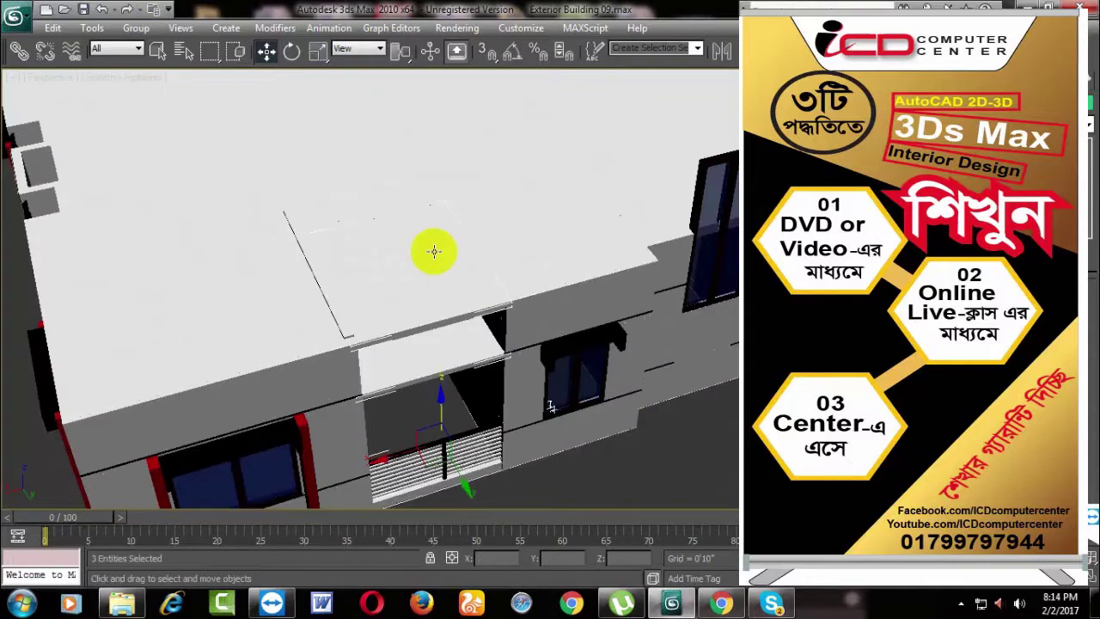
Step: Delete the strip running along the roof edge
left_click(696, 475)
left_click(454, 318)
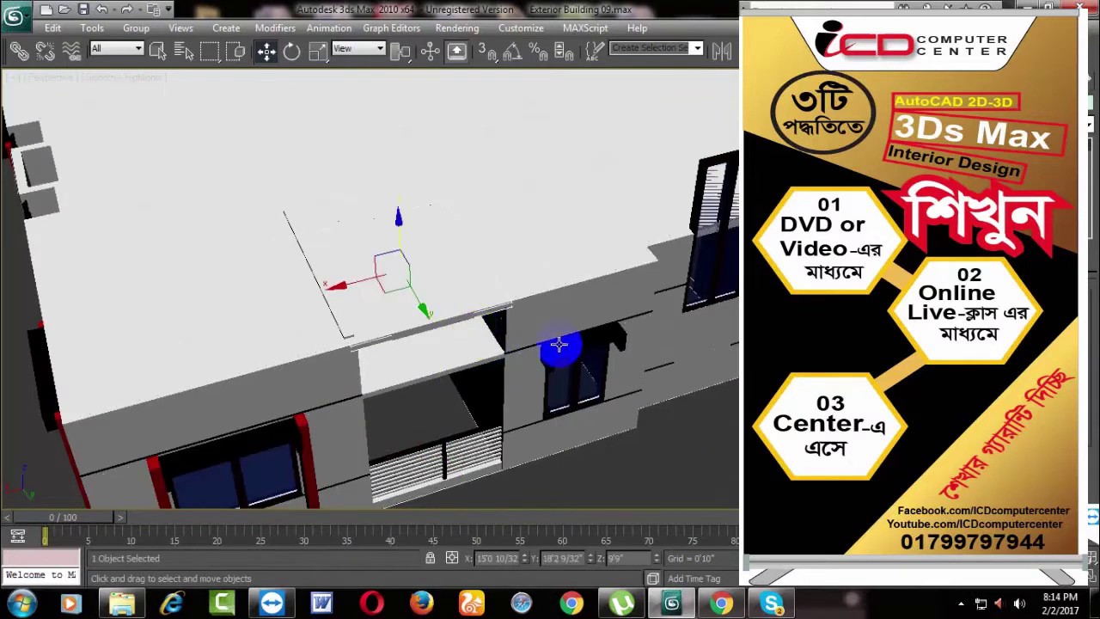
key("Delete")
Step: Select pieces on the roof and facade to check the remaining roof-edge objects
left_click(465, 347)
left_click(650, 459)
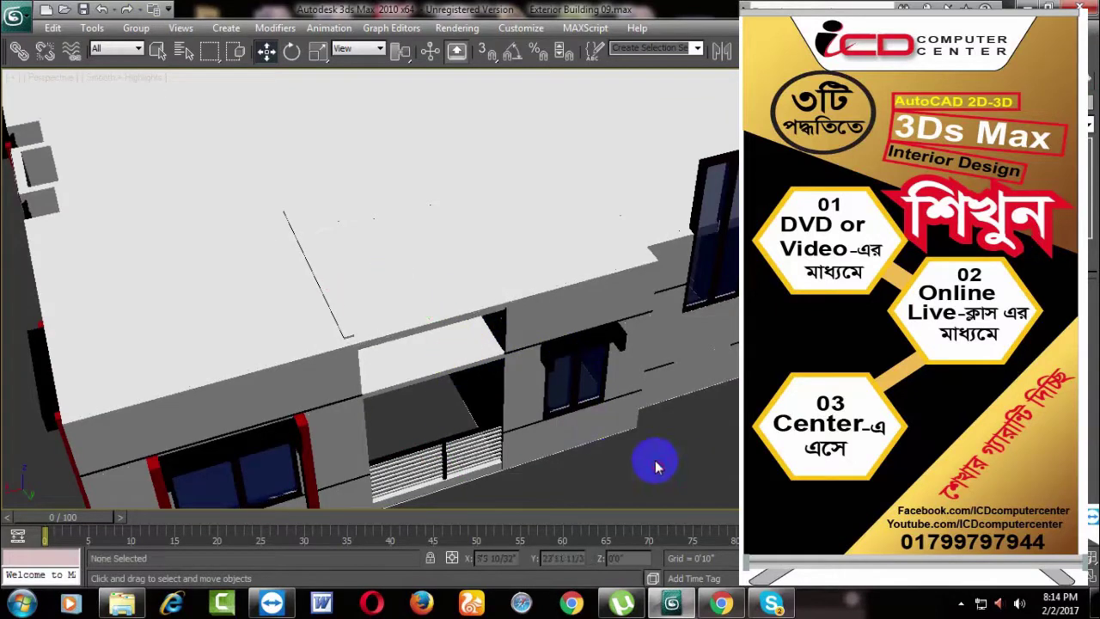
mouse_move(651, 459)
middle_mouse_down("alt")
mouse_move(619, 440)
mouse_move(491, 250)
middle_mouse_up("alt")
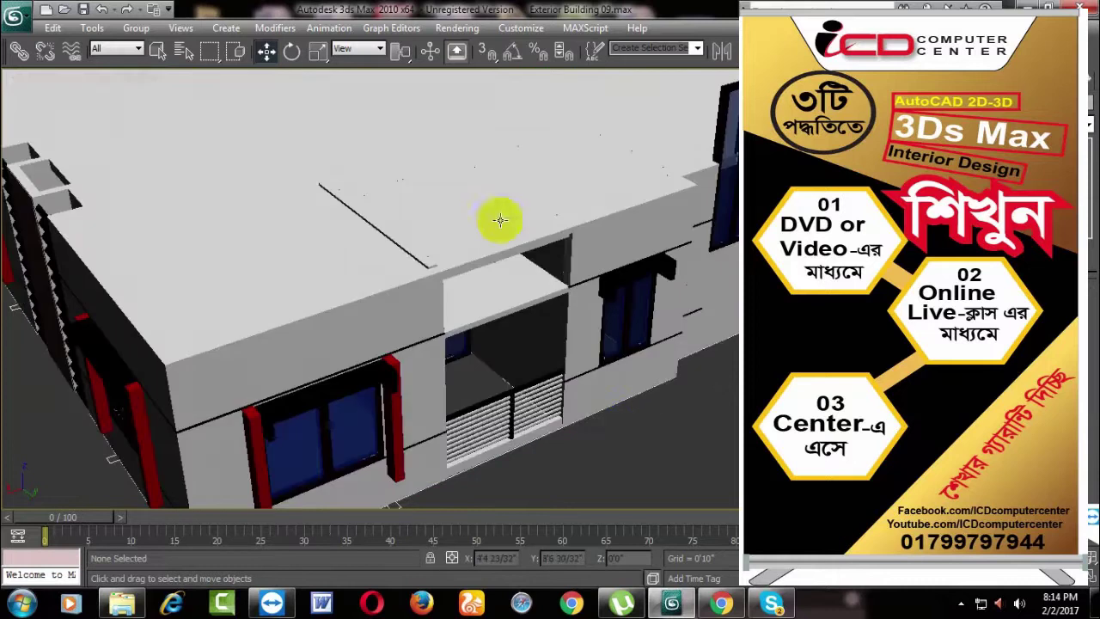
mouse_move(532, 290)
middle_mouse_down("alt")
mouse_move(510, 253)
mouse_move(518, 315)
middle_mouse_up("alt")
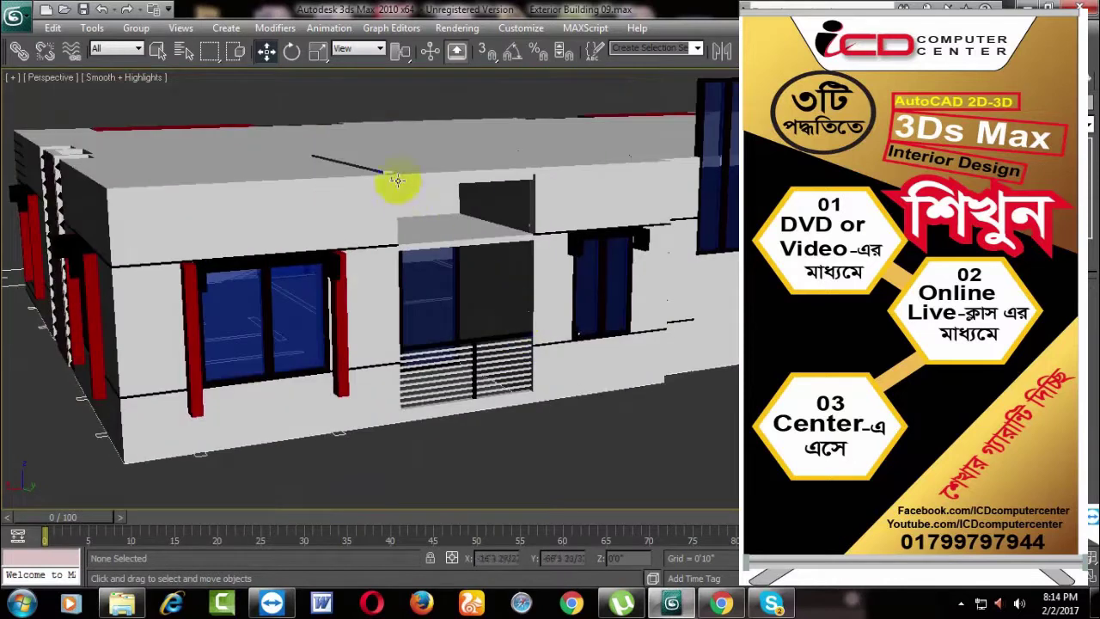
left_click(446, 174)
mouse_move(516, 197)
middle_mouse_down("alt")
mouse_move(547, 349)
mouse_move(543, 335)
mouse_move(570, 341)
mouse_move(597, 363)
mouse_move(605, 394)
mouse_move(516, 369)
mouse_move(598, 414)
mouse_move(599, 363)
mouse_move(615, 382)
middle_mouse_up("alt")
left_click(605, 394)
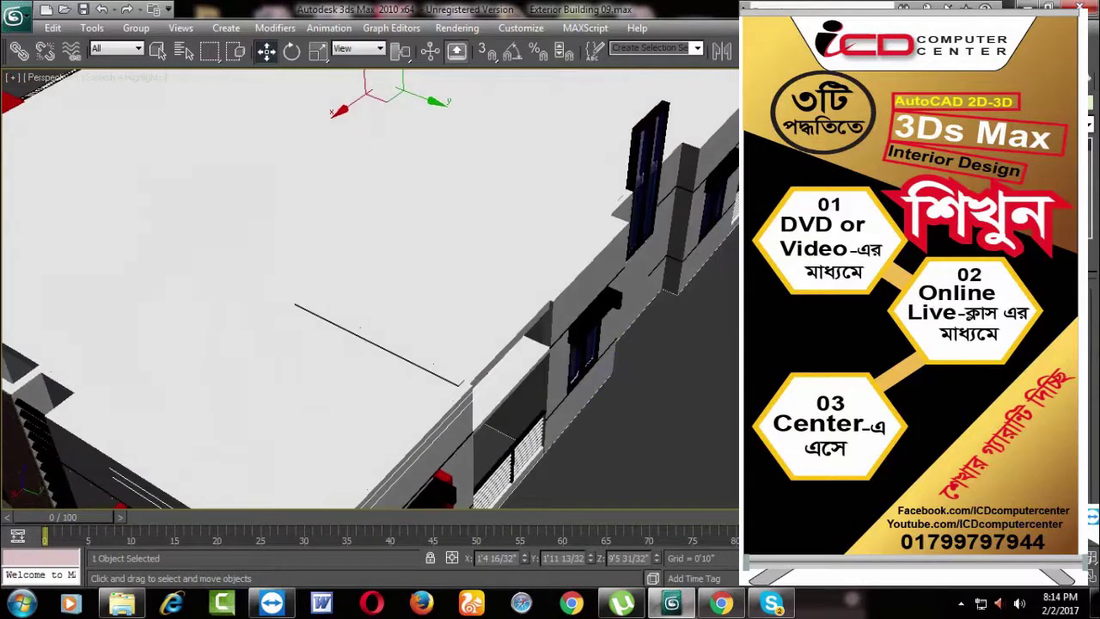
Step: Hide the large white roof slab and inspect the exposed open-topped walls and window
scroll(719, 295, "down", 5)
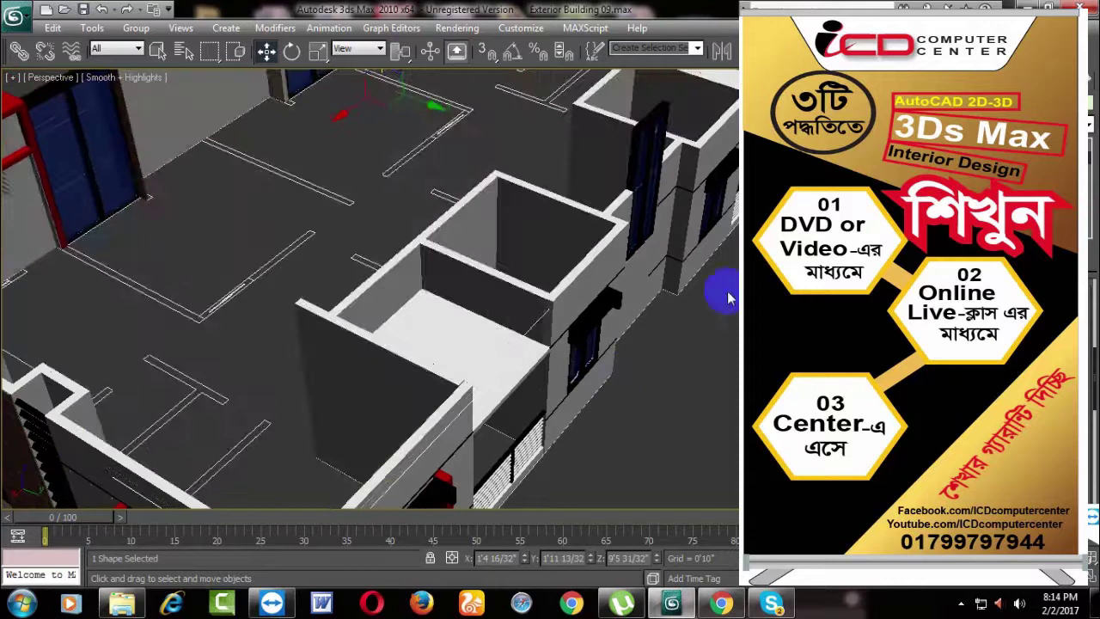
middle_click_drag(720, 295, 713, 305, "alt")
scroll(640, 297, "up", 5)
left_click(640, 297)
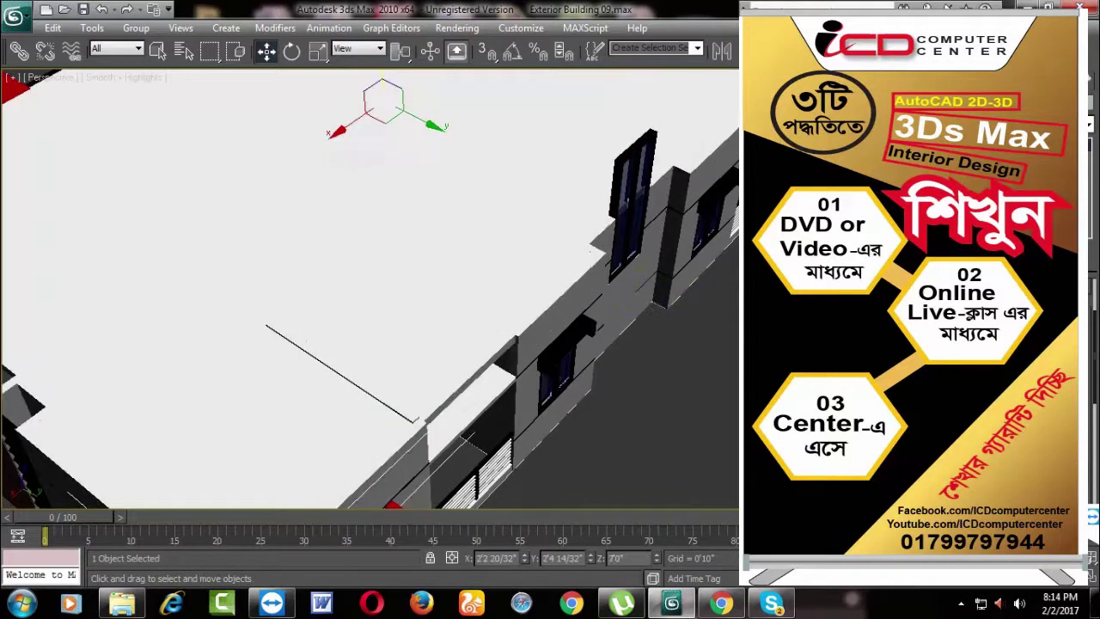
left_click(554, 289)
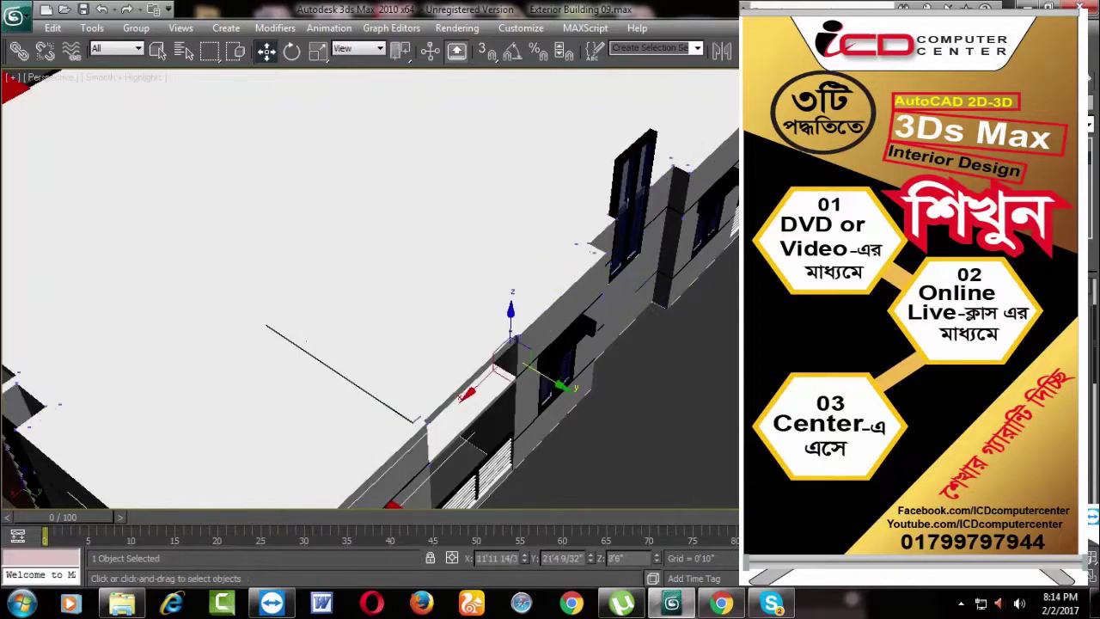
left_click(382, 256)
key("Delete")
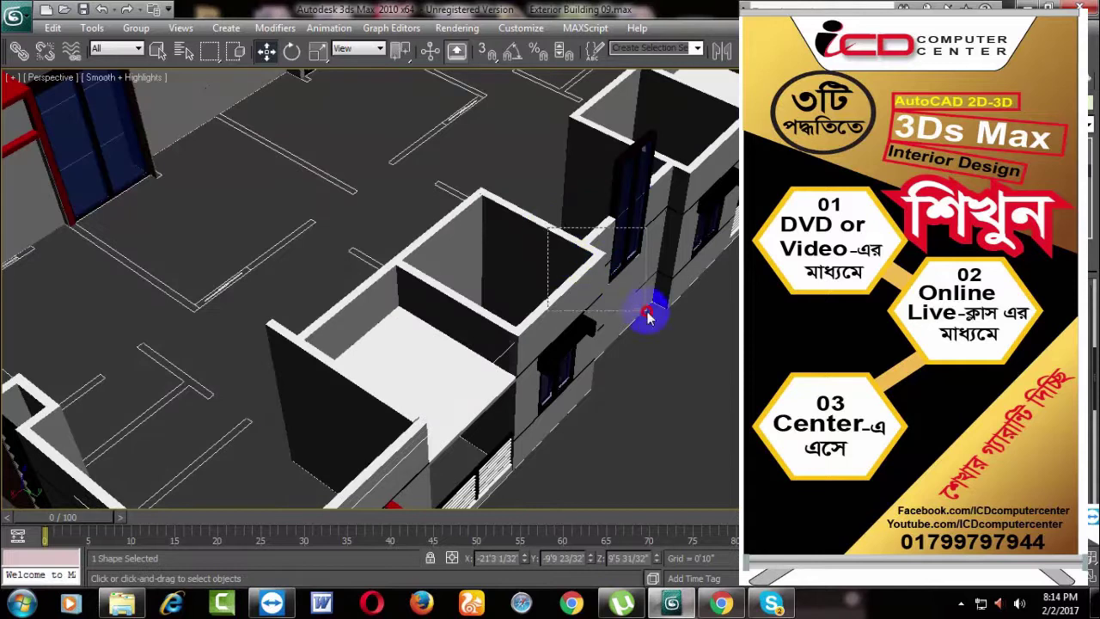
middle_click_drag(558, 375, 430, 327, "alt")
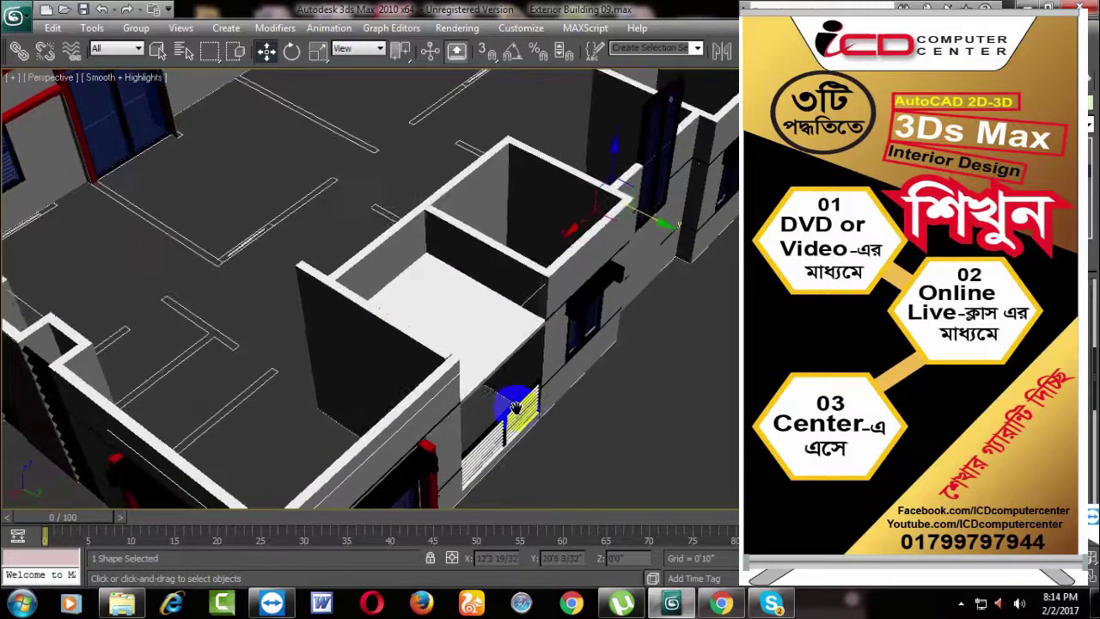
middle_click_drag(507, 393, 544, 342, "alt")
middle_click_drag(511, 393, 543, 408)
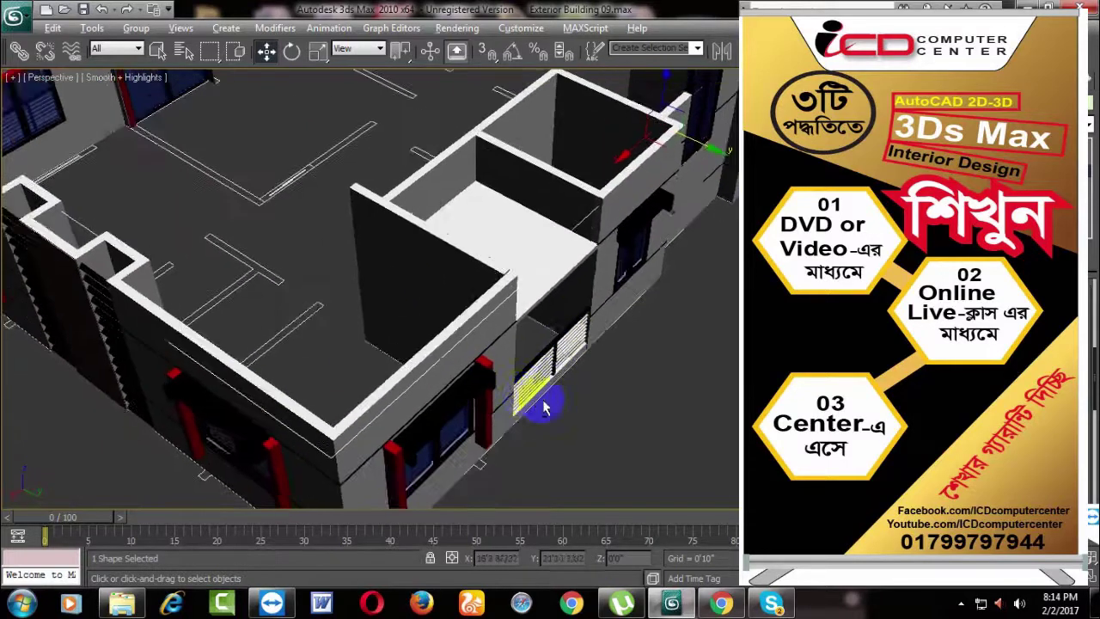
mouse_move(606, 366)
middle_mouse_down("alt")
mouse_move(655, 361)
mouse_move(589, 349)
mouse_move(624, 355)
middle_mouse_up("alt")
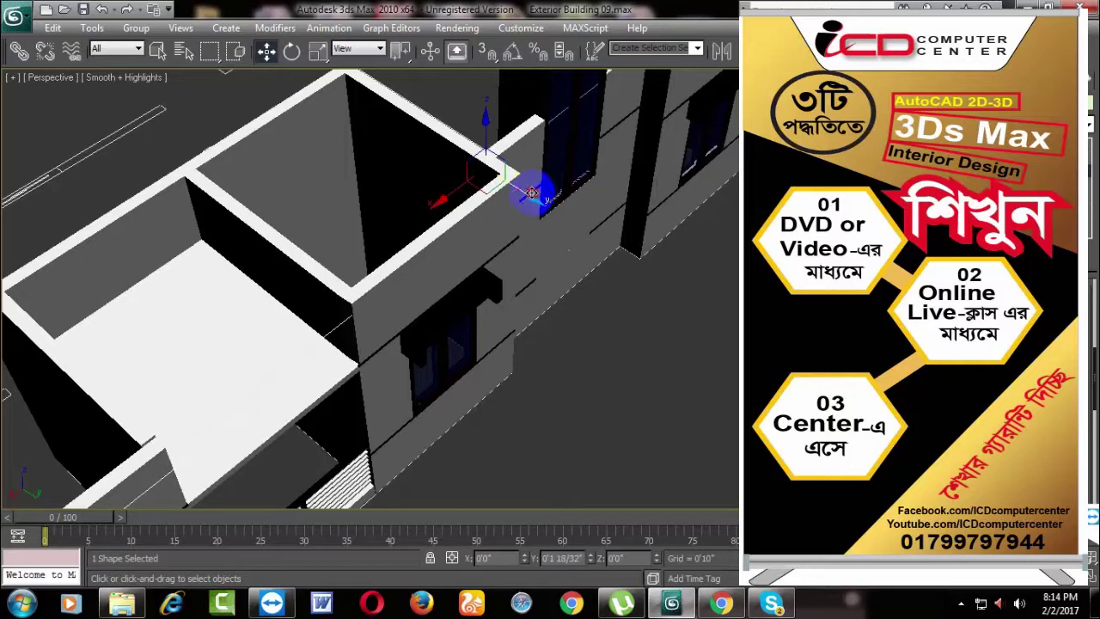
Step: Nudge the front railing shape slightly along Y, then orbit out to an exterior view of the building
mouse_move(490, 172)
middle_mouse_down("alt")
mouse_move(535, 405)
mouse_move(646, 300)
mouse_move(499, 376)
mouse_move(509, 284)
middle_mouse_up("alt")
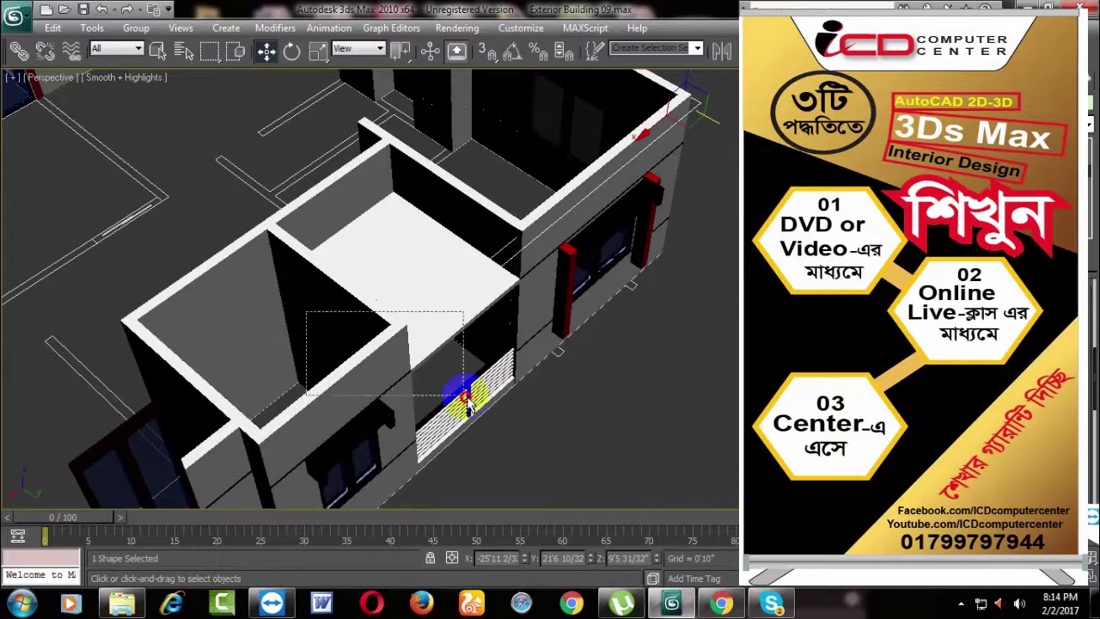
middle_click_drag(456, 386, 698, 203, "alt")
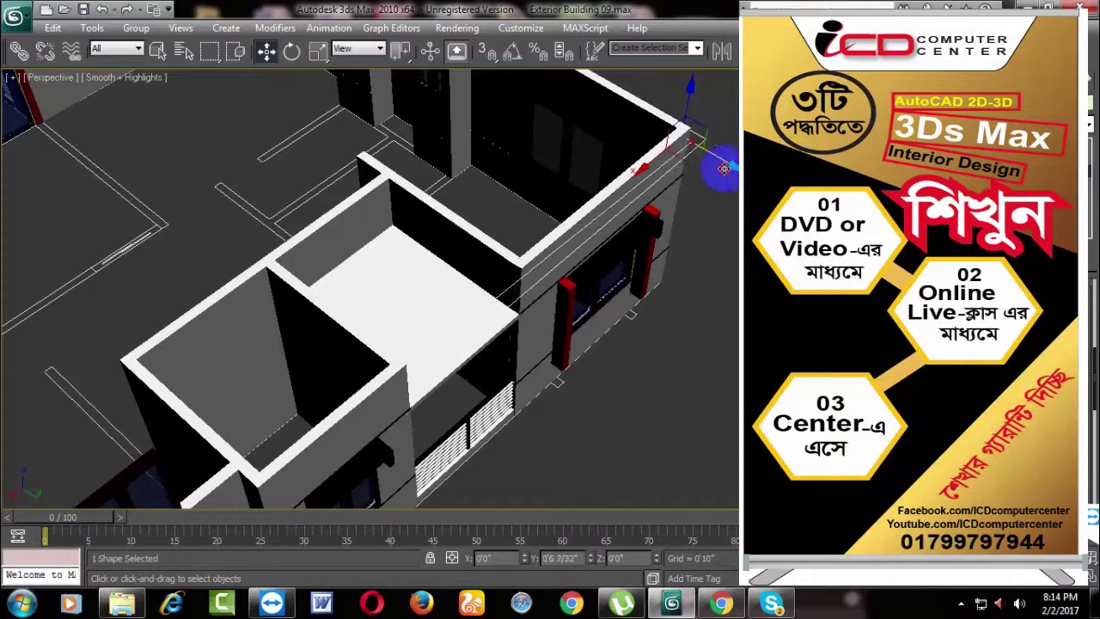
middle_click_drag(461, 399, 498, 343)
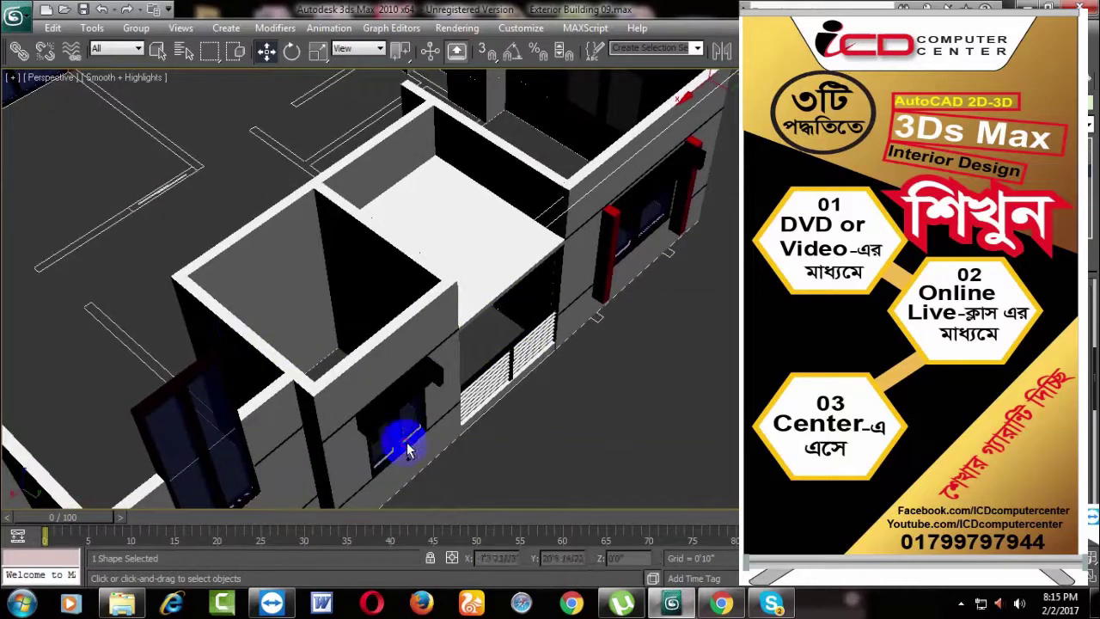
left_click_drag(389, 246, 530, 376)
middle_click_drag(531, 377, 550, 417, "alt")
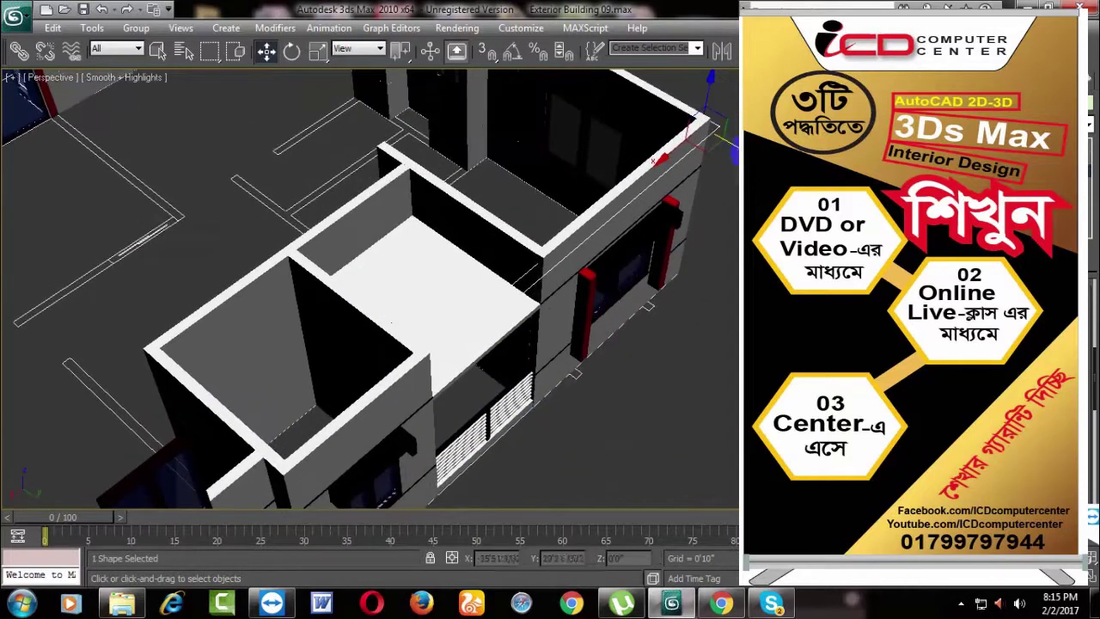
left_click_drag(550, 258, 550, 262)
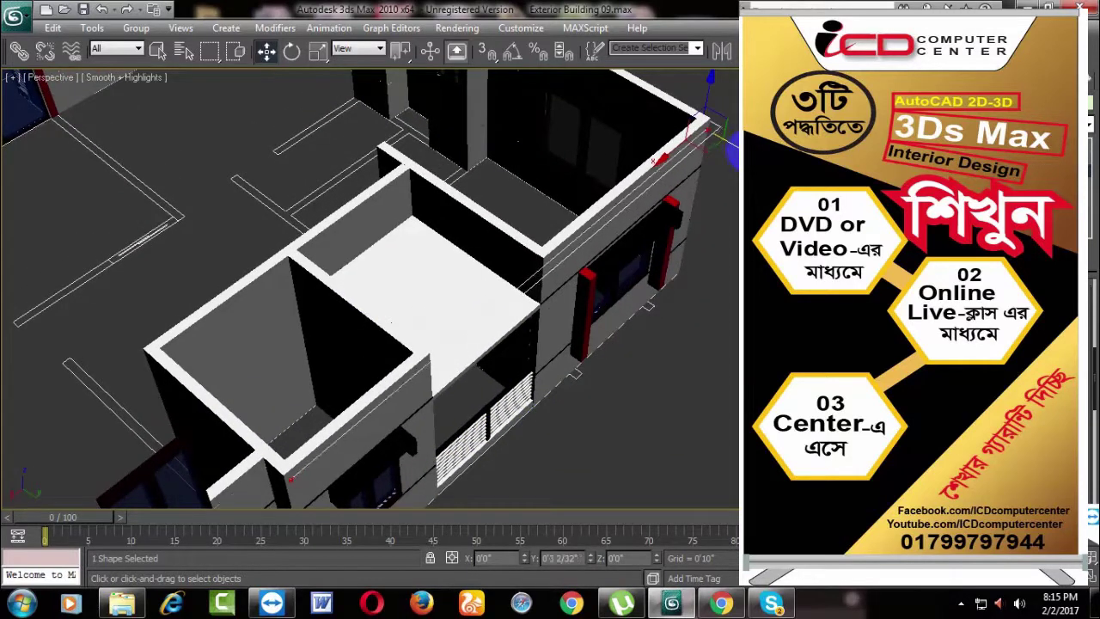
mouse_move(551, 344)
middle_mouse_down("alt")
mouse_move(567, 327)
mouse_move(703, 365)
mouse_move(157, 76)
middle_mouse_up("alt")
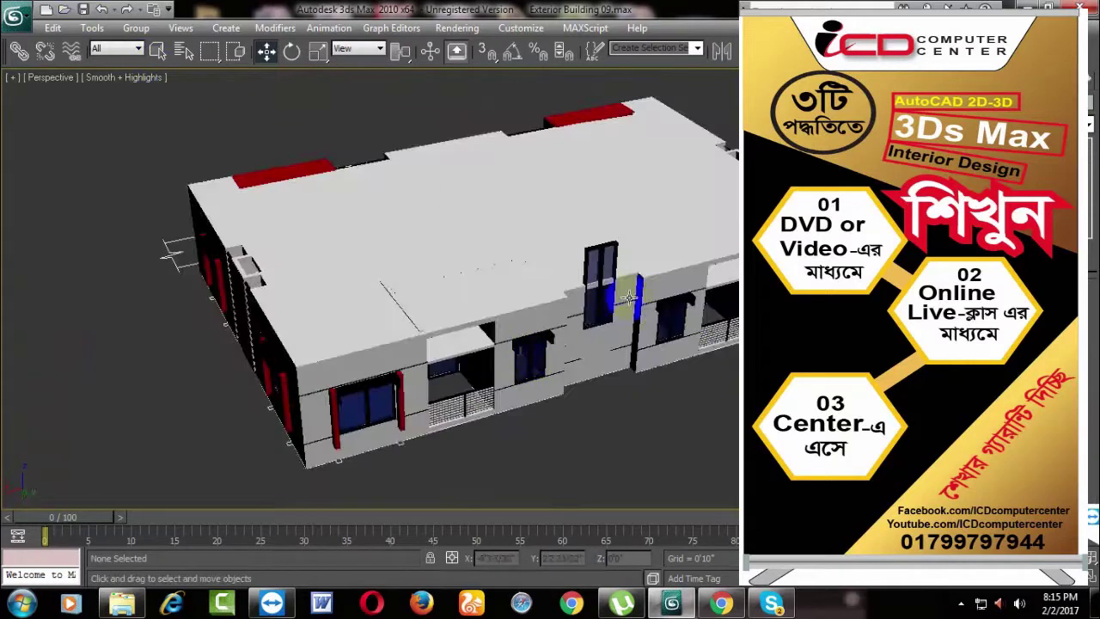
Step: Shift-drag the roof slab down 8'6" to make a Copy of it
left_click(666, 230)
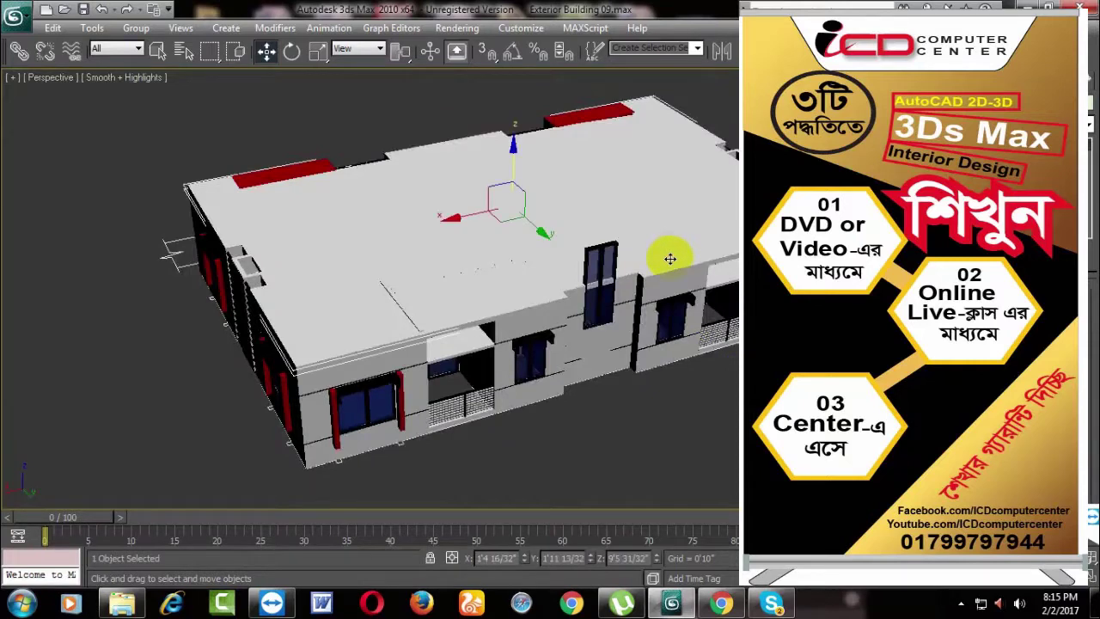
middle_click_drag(583, 330, 560, 284, "alt")
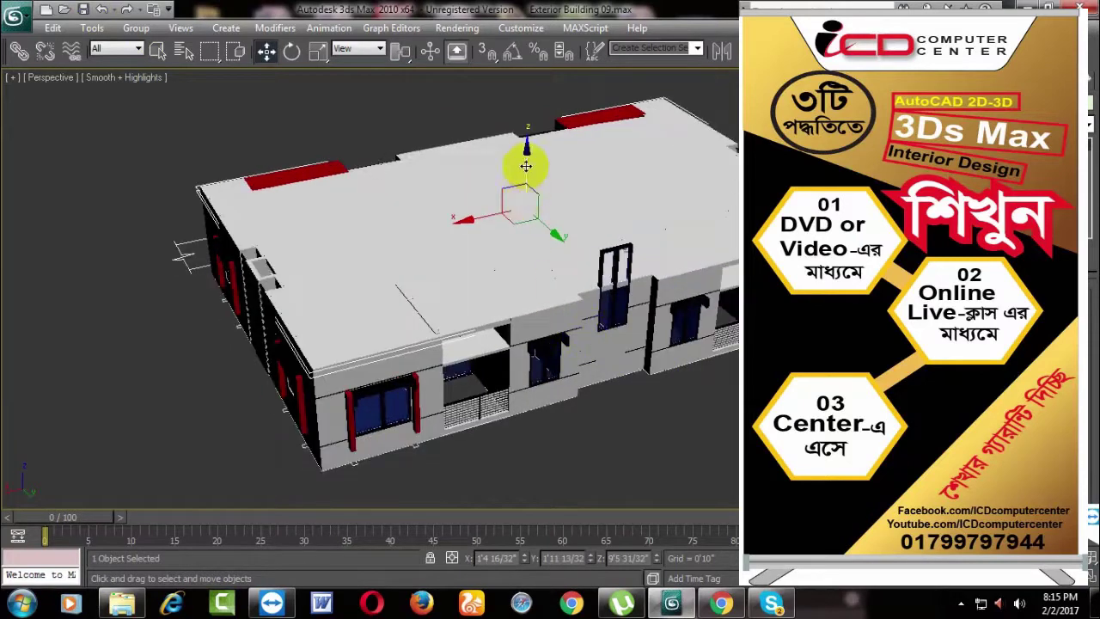
left_click_drag(524, 164, 525, 248)
left_click(553, 369)
mouse_move(658, 351)
middle_mouse_down("alt")
mouse_move(668, 344)
mouse_move(552, 389)
mouse_move(520, 363)
mouse_move(536, 381)
middle_mouse_up("alt")
scroll(521, 363, "up", 3)
scroll(592, 350, "up", 1)
Step: Set the copied slab's Z position to 0'0" so it sits at ground level
left_click_drag(494, 233, 501, 226)
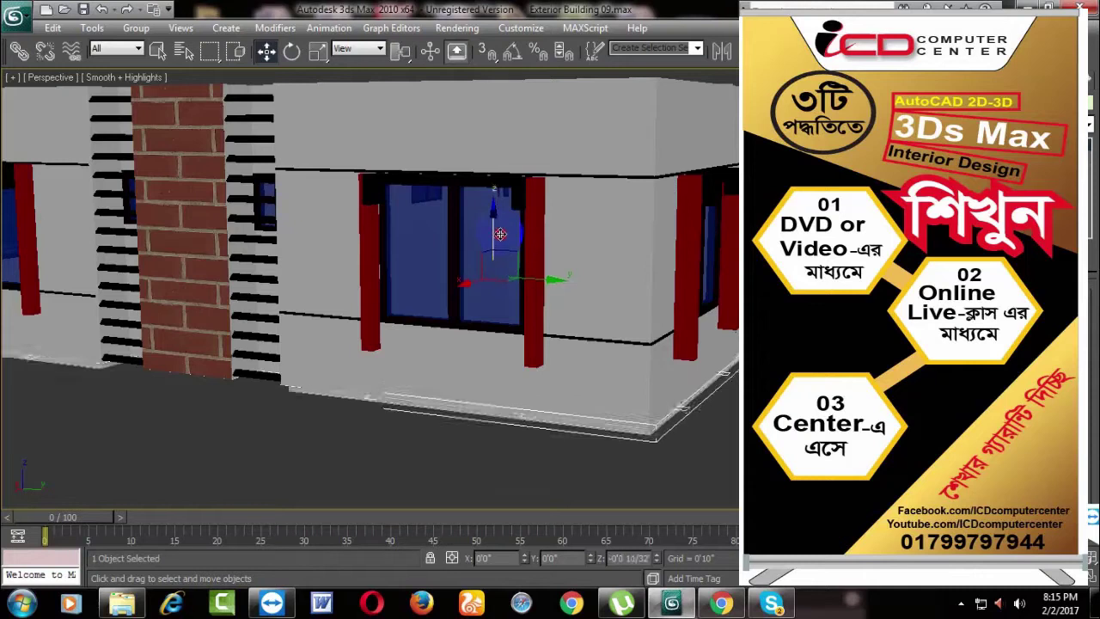
left_click(556, 557)
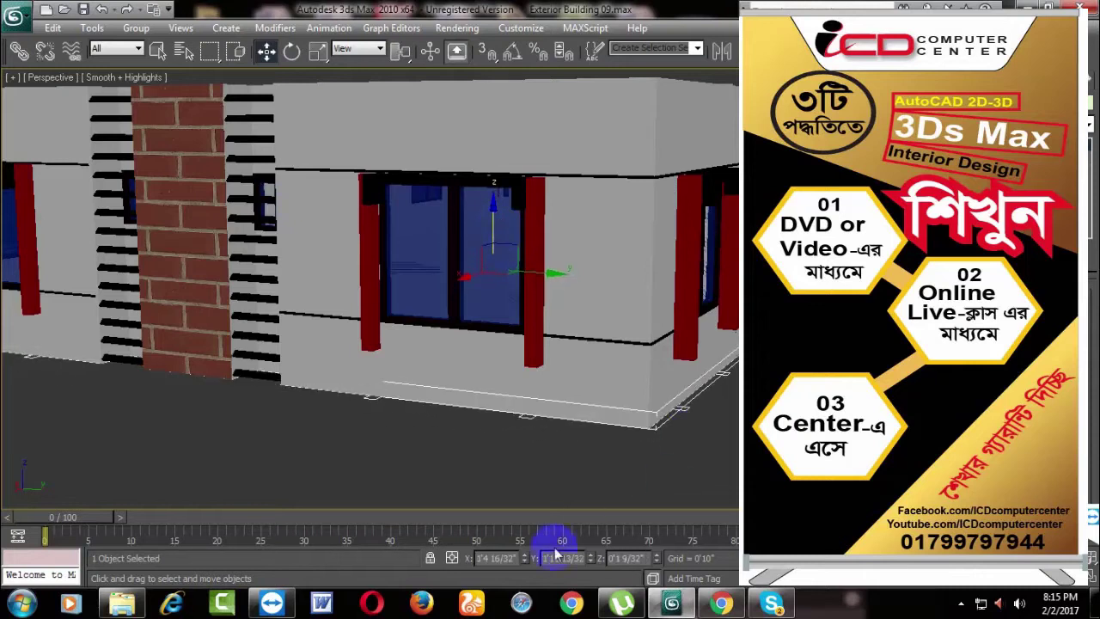
type("0")
key("Return")
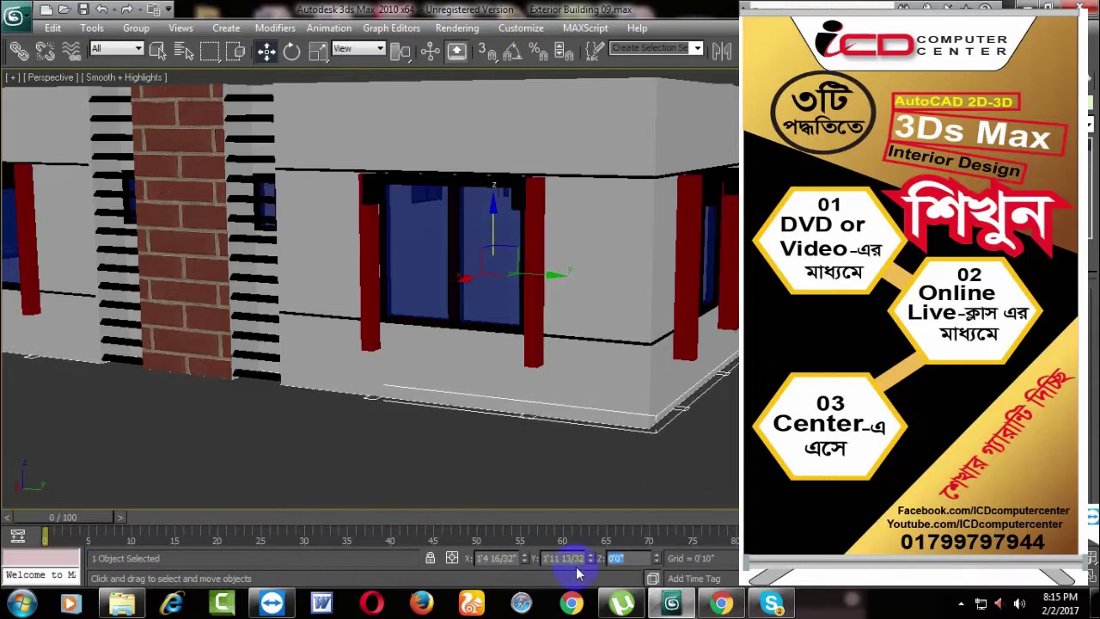
middle_click_drag(369, 258, 283, 258, "alt")
left_click(381, 409)
mouse_move(380, 409)
middle_mouse_down("alt")
mouse_move(380, 344)
mouse_move(381, 409)
mouse_move(644, 376)
mouse_move(634, 368)
mouse_move(722, 373)
mouse_move(679, 391)
mouse_move(555, 373)
mouse_move(691, 422)
mouse_move(474, 373)
mouse_move(656, 388)
mouse_move(496, 395)
mouse_move(559, 386)
mouse_move(405, 415)
middle_mouse_up("alt")
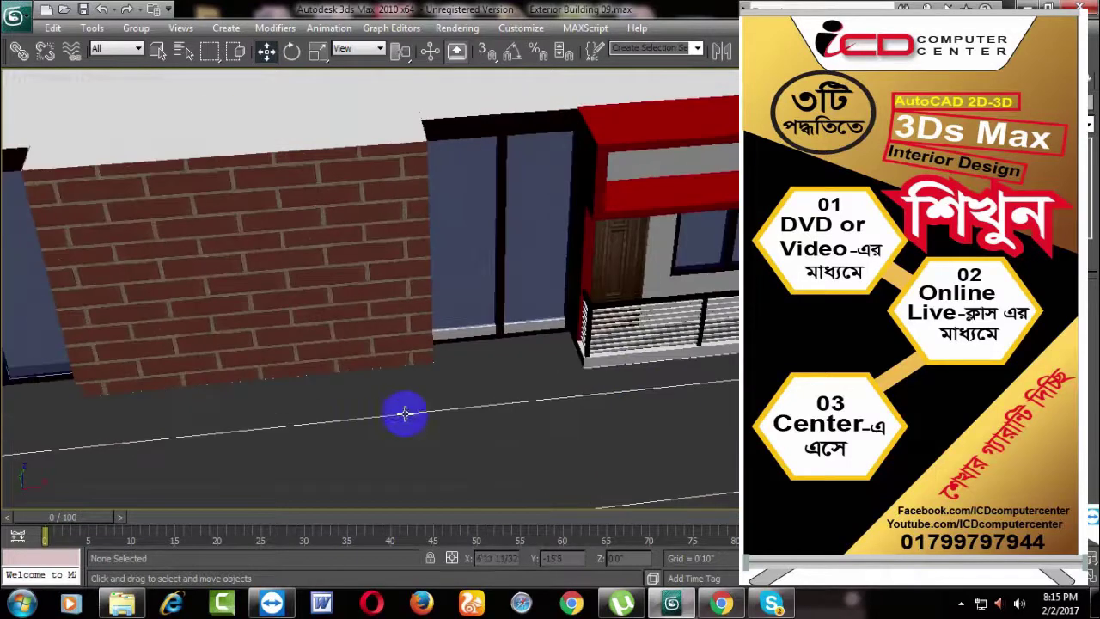
Step: Slide the first window frame right along X and lift it about 6 inches
mouse_move(611, 404)
middle_mouse_down("alt")
mouse_move(579, 387)
mouse_move(554, 443)
middle_mouse_up("alt")
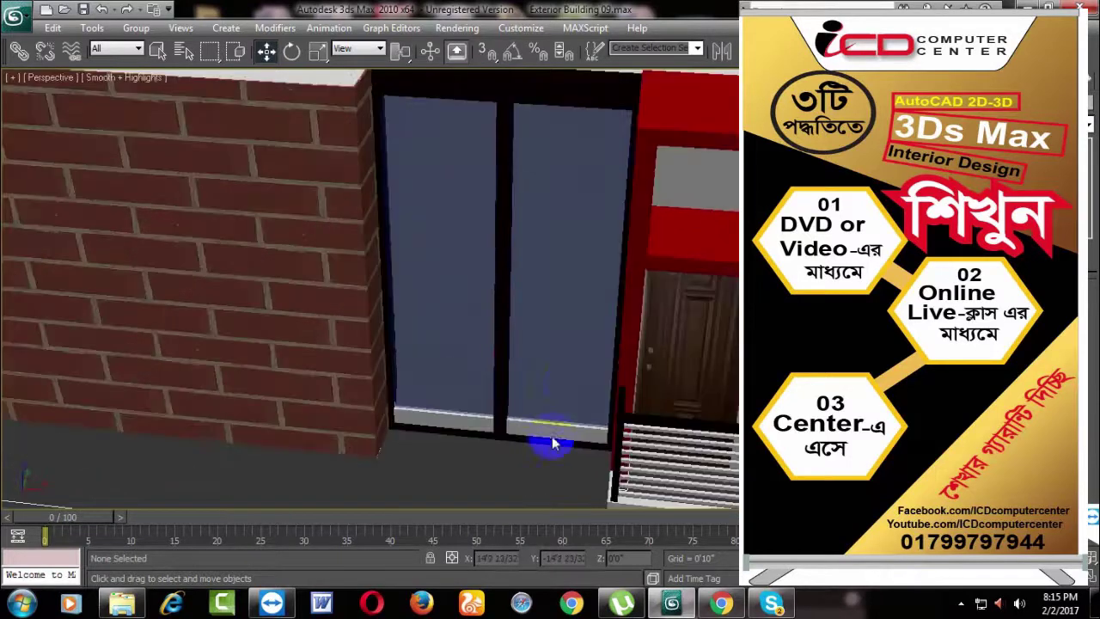
mouse_move(566, 384)
middle_mouse_down("alt")
mouse_move(550, 416)
mouse_move(567, 407)
mouse_move(568, 386)
middle_mouse_up("alt")
left_click(517, 369)
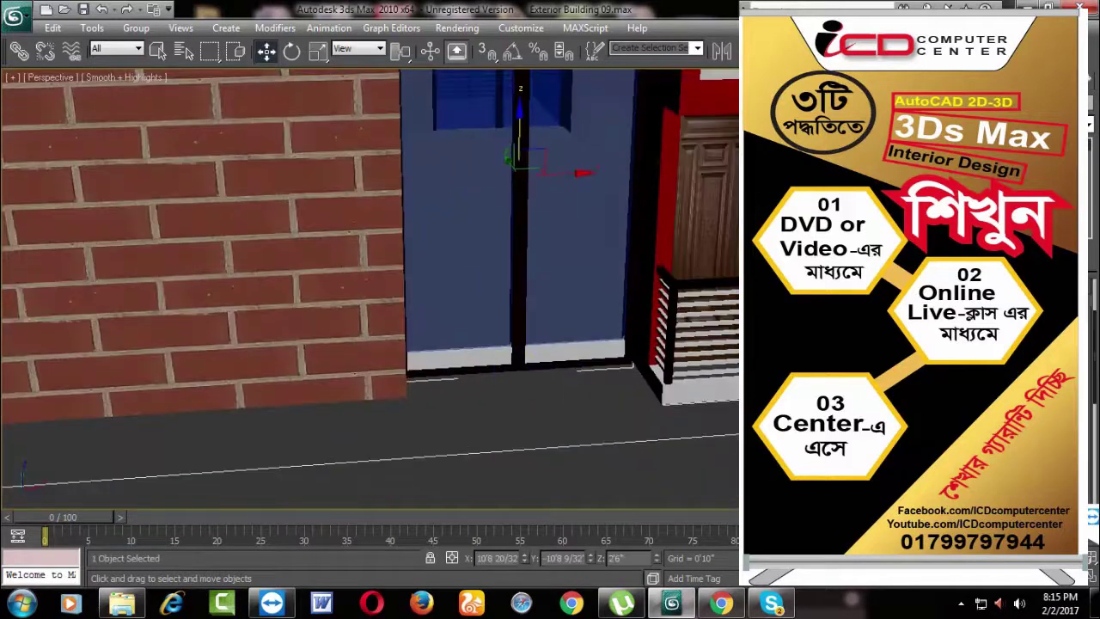
scroll(634, 447, "up", 2)
scroll(635, 426, "up", 2)
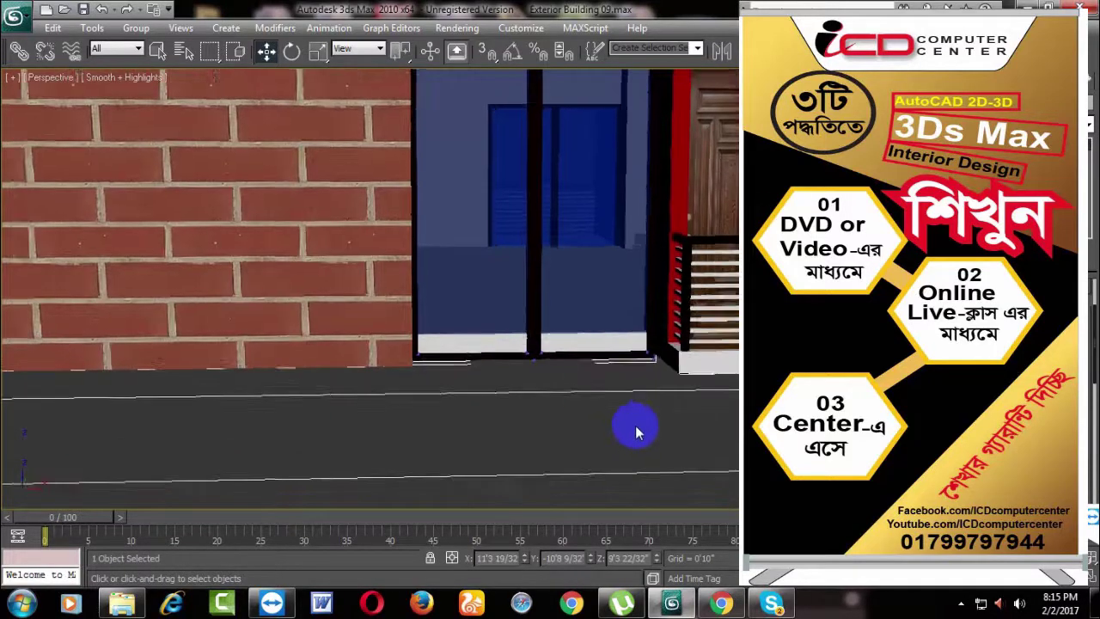
scroll(635, 426, "up", 2)
scroll(632, 429, "down", 2)
left_click_drag(214, 348, 277, 392)
left_click_drag(488, 391, 625, 362)
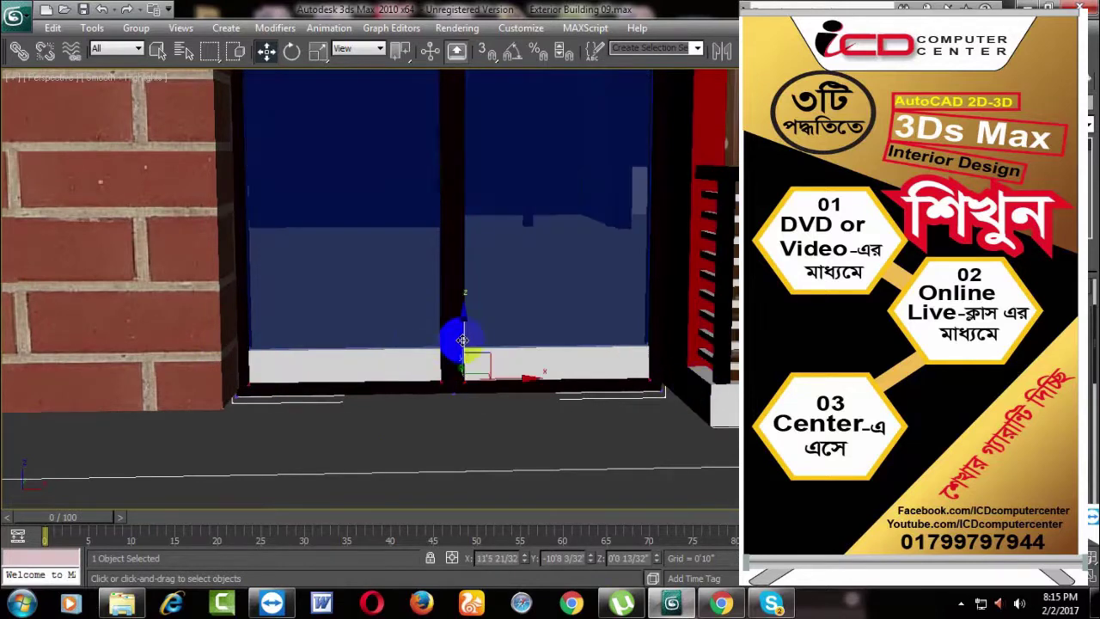
left_click_drag(456, 330, 464, 300)
scroll(481, 292, "down", 3)
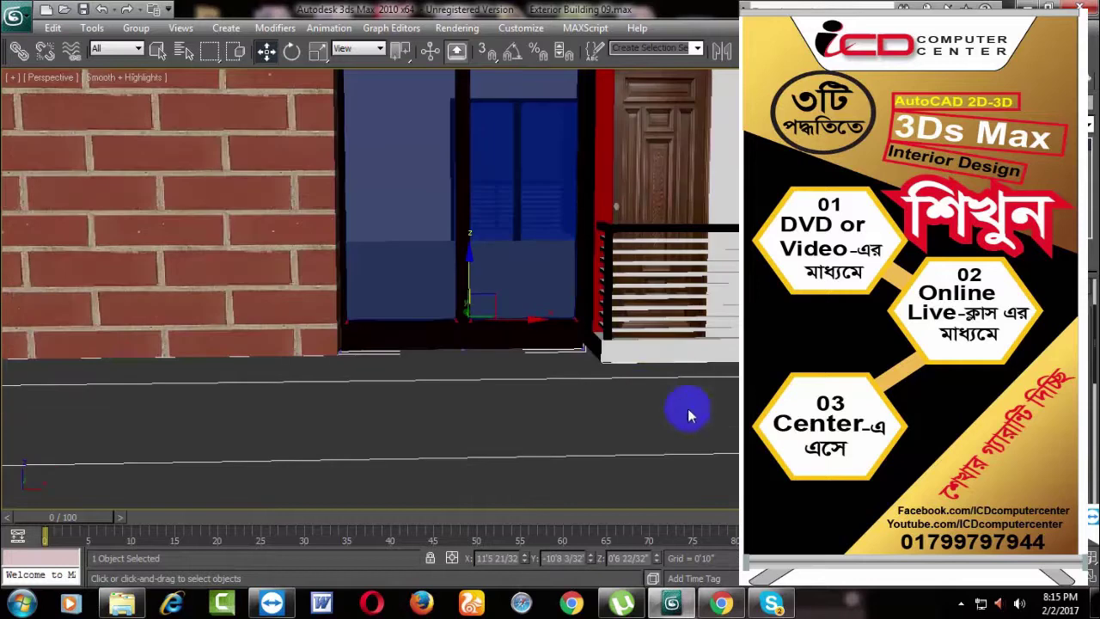
middle_click_drag(585, 349, 659, 376)
scroll(658, 376, "down", 4)
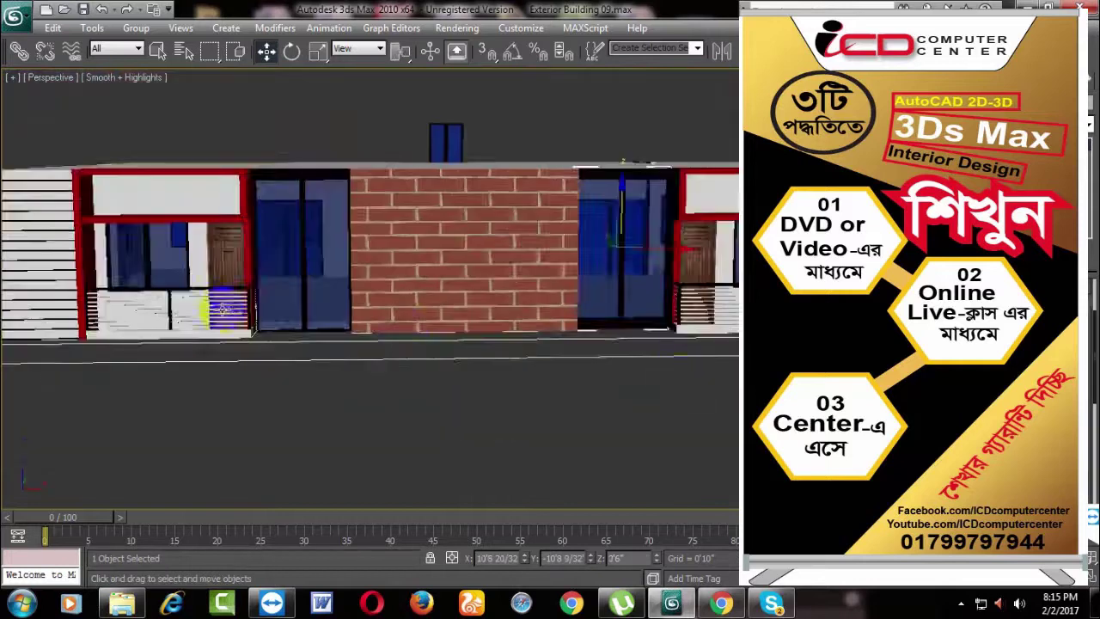
scroll(442, 336, "up", 4)
scroll(505, 323, "up", 2)
Step: Move the other window's frame parts right into place and raise them about 5 inches
left_click(505, 323)
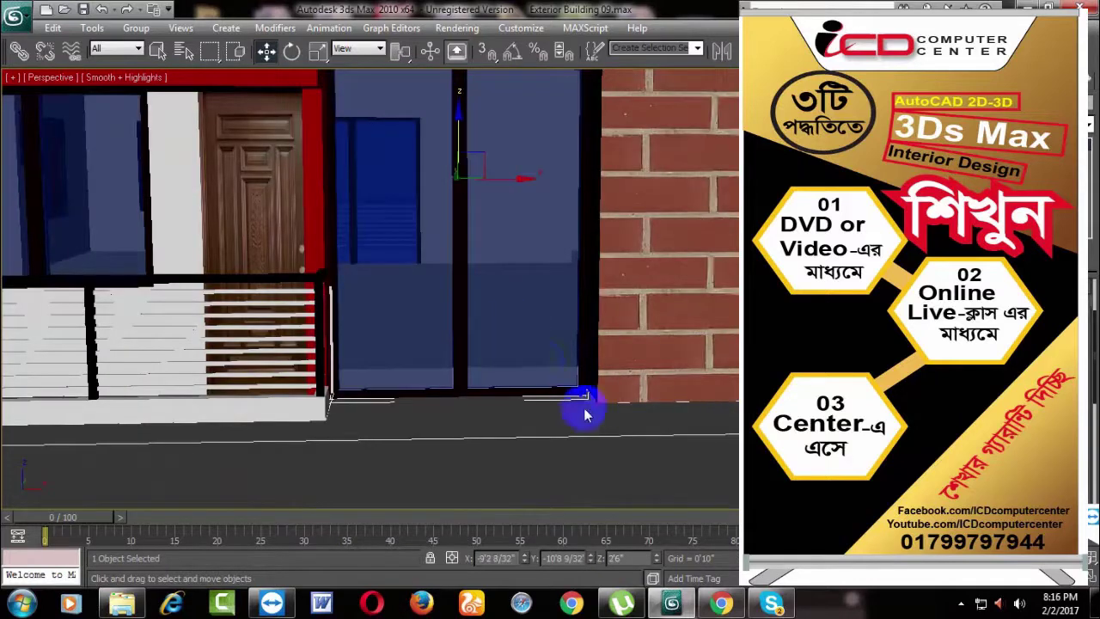
scroll(585, 415, "down", 2)
scroll(576, 432, "down", 2)
mouse_move(597, 430)
middle_mouse_down()
mouse_move(508, 398)
mouse_move(693, 398)
mouse_move(315, 422)
mouse_move(413, 422)
mouse_move(249, 444)
mouse_move(428, 388)
mouse_move(429, 311)
middle_mouse_up()
scroll(427, 388, "up", 2)
scroll(319, 339, "up", 2)
scroll(438, 373, "up", 2)
scroll(413, 369, "up", 2)
scroll(429, 311, "down", 3)
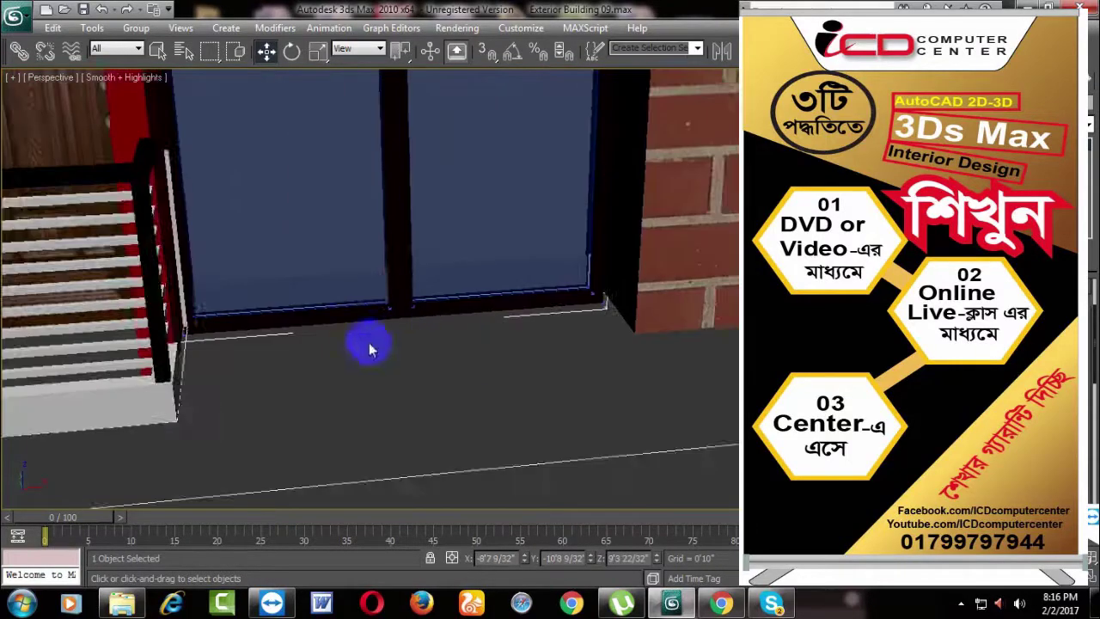
left_click_drag(153, 299, 249, 351)
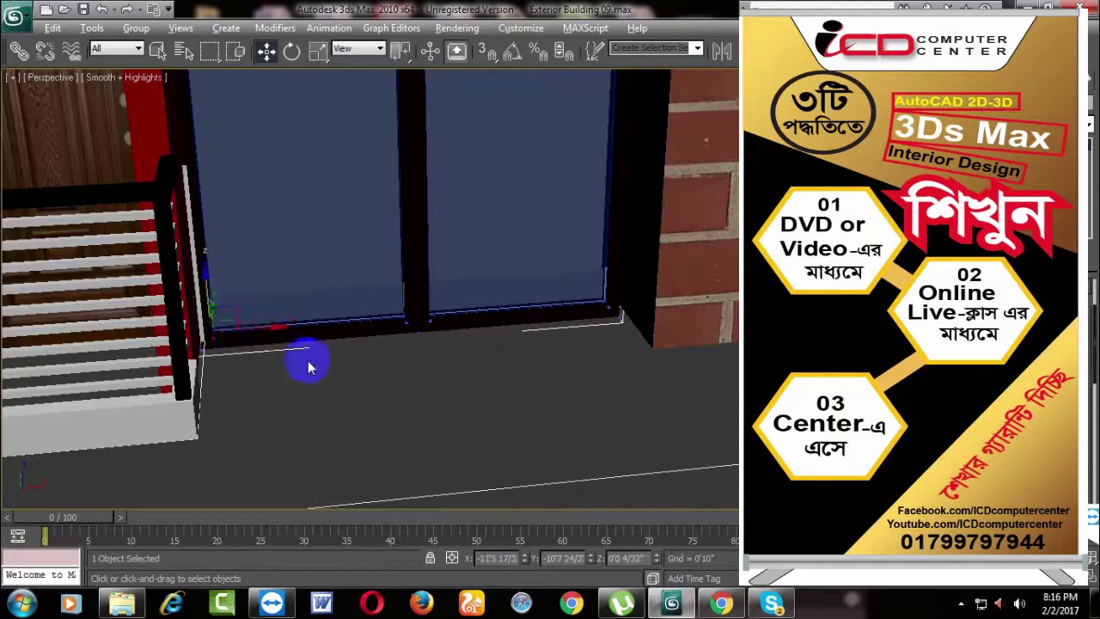
scroll(304, 364, "up", 2)
middle_click_drag(304, 351, 304, 341, "alt")
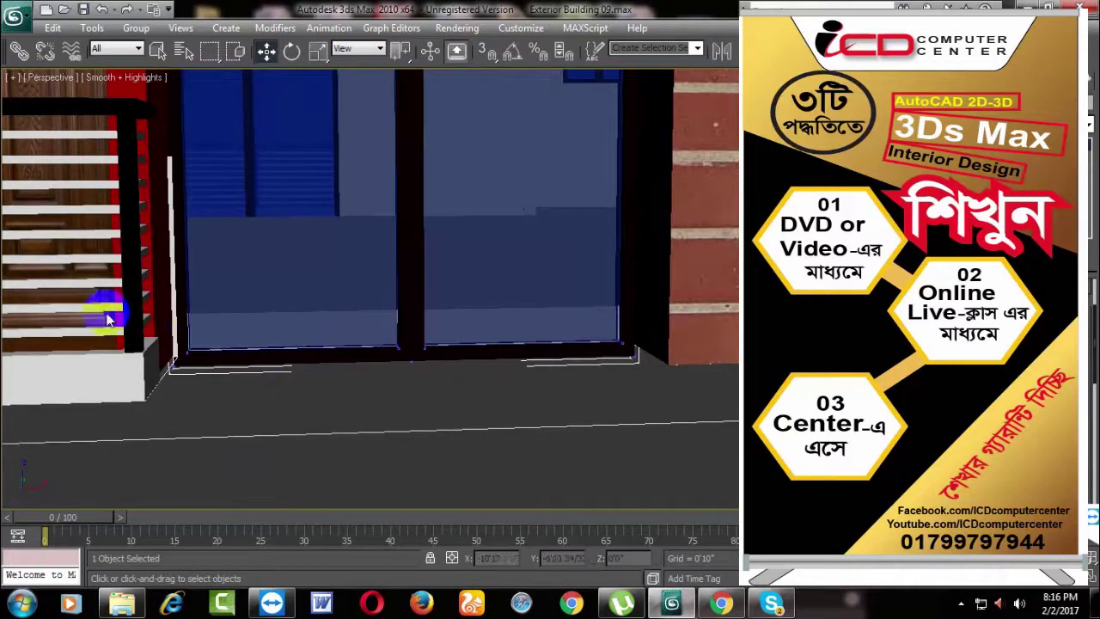
left_click_drag(226, 363, 334, 315)
left_click_drag(439, 357, 567, 352)
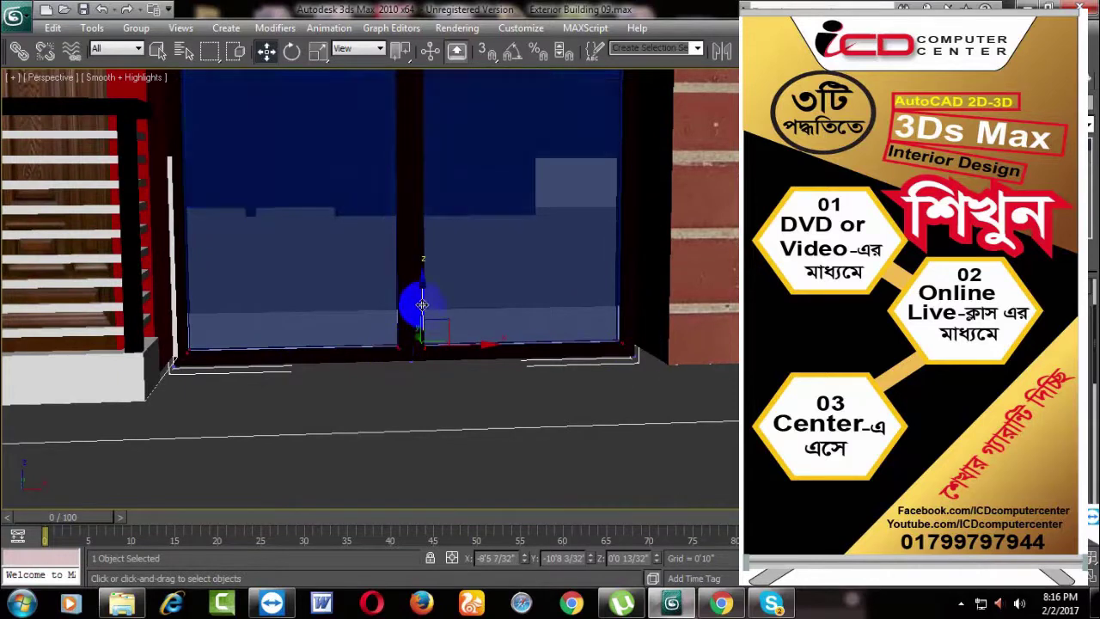
left_click_drag(418, 301, 418, 237)
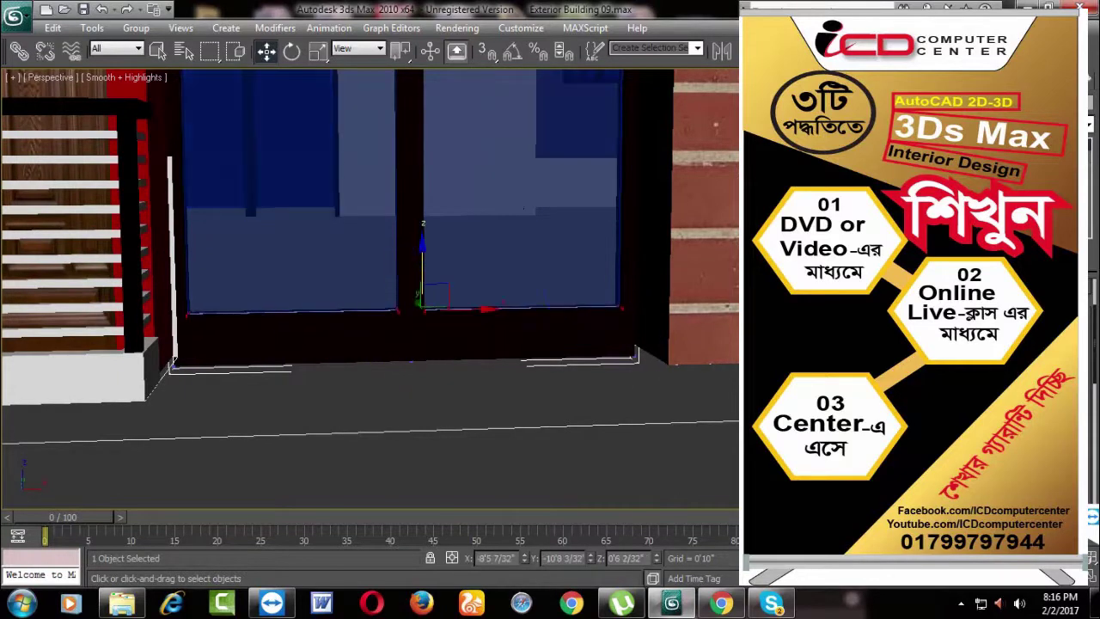
Step: Deselect everything and orbit around to view the roof and the building's other side
scroll(725, 393, "down", 8)
left_click(724, 393)
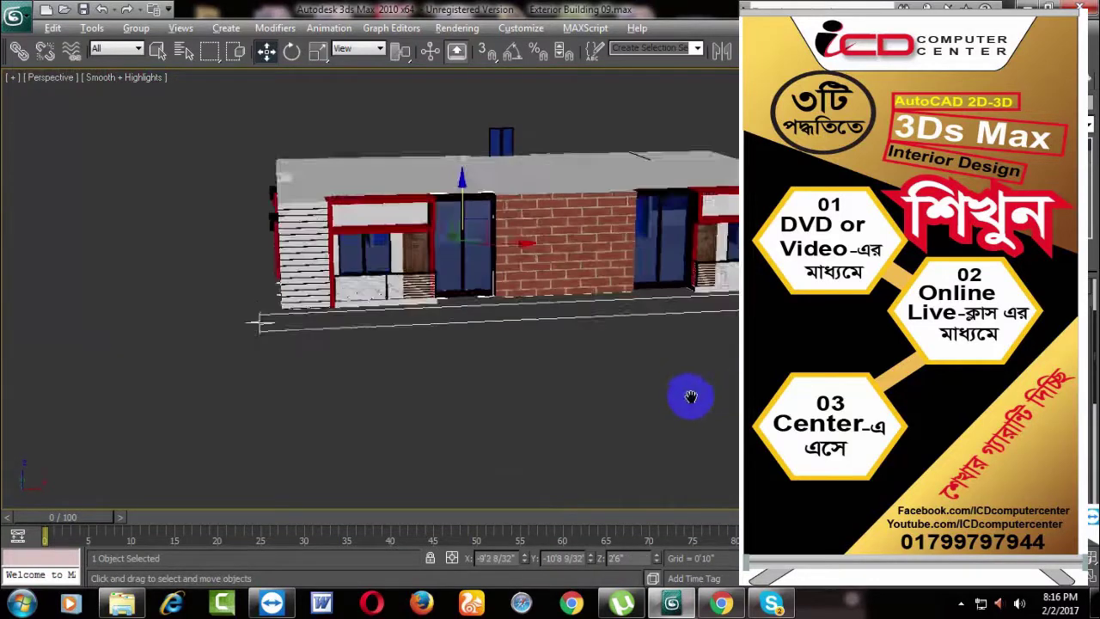
middle_click_drag(696, 406, 731, 421, "alt")
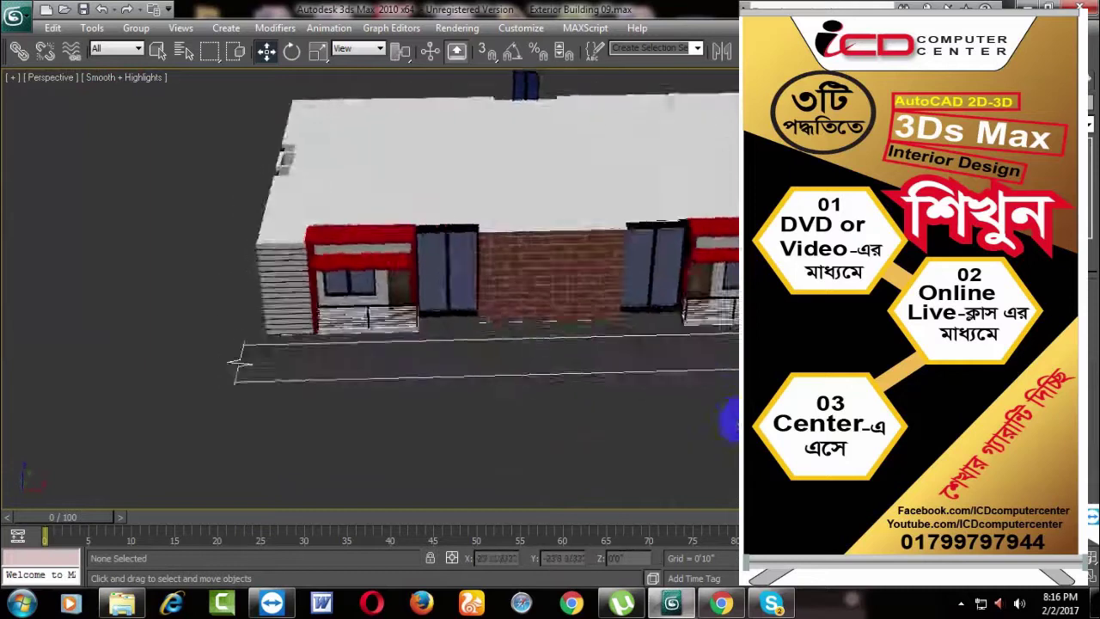
middle_click_drag(729, 479, 610, 386, "alt")
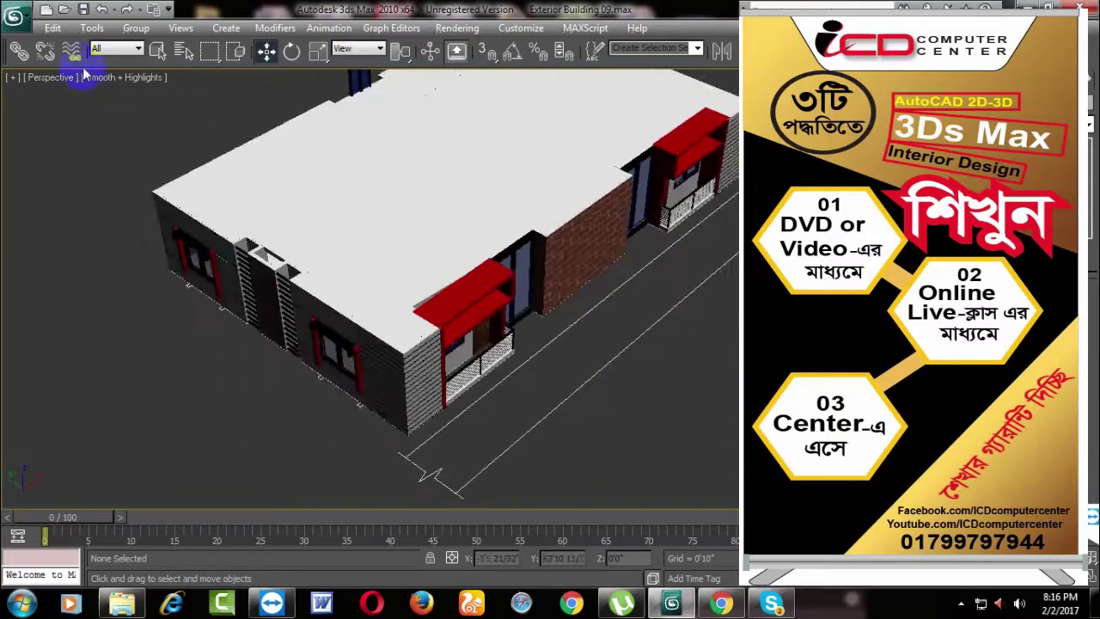
left_click(601, 325)
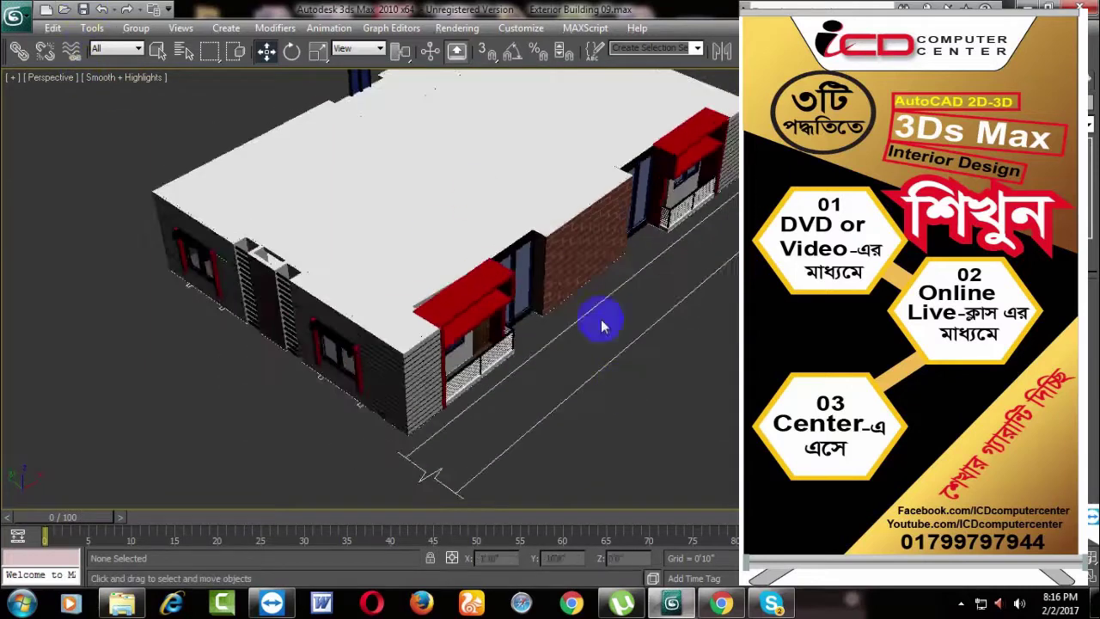
Step: Save the scene as Exterior Building 10 and orbit to inspect the roof
left_click(25, 15)
left_click(74, 197)
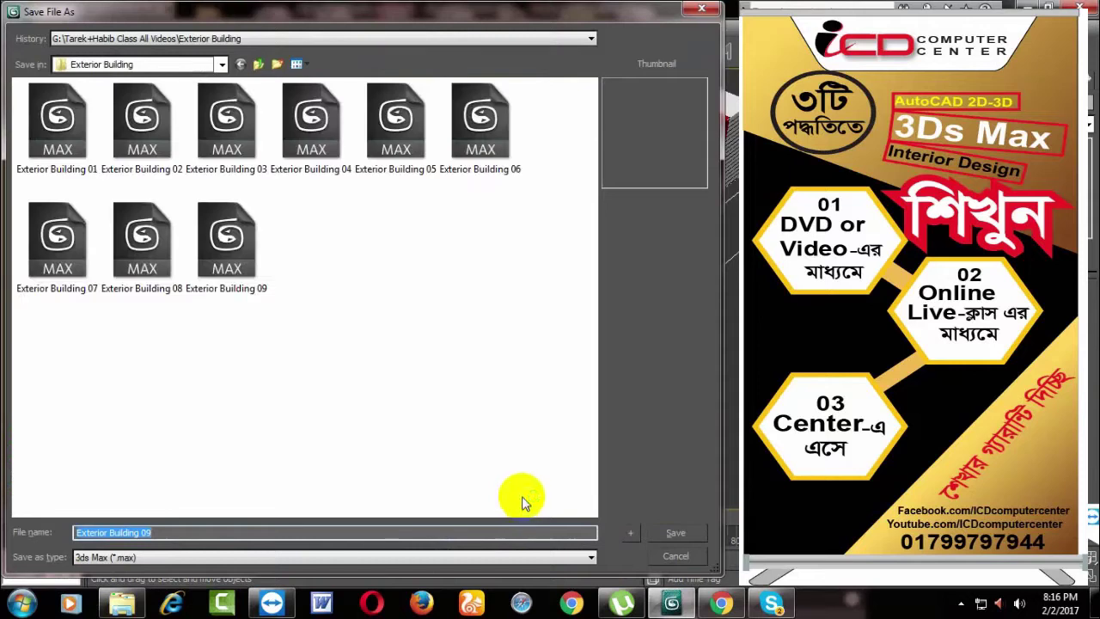
left_click(630, 534)
mouse_move(711, 392)
middle_mouse_down("alt")
mouse_move(596, 407)
mouse_move(585, 395)
middle_mouse_up("alt")
left_click(492, 204)
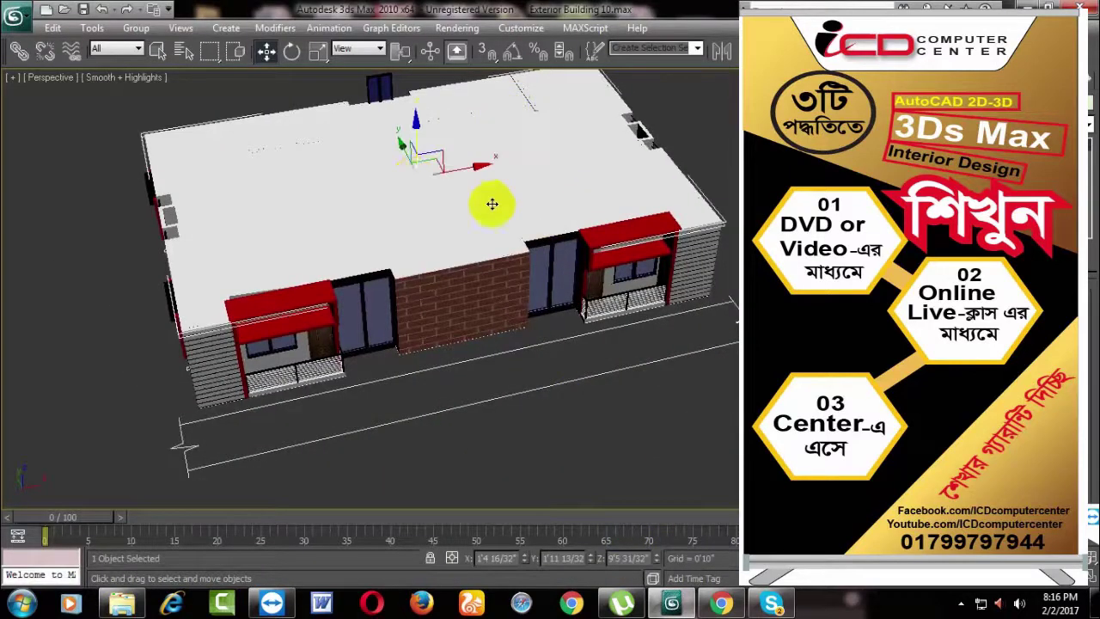
mouse_move(490, 373)
middle_mouse_down("alt")
mouse_move(560, 412)
mouse_move(597, 400)
middle_mouse_up("alt")
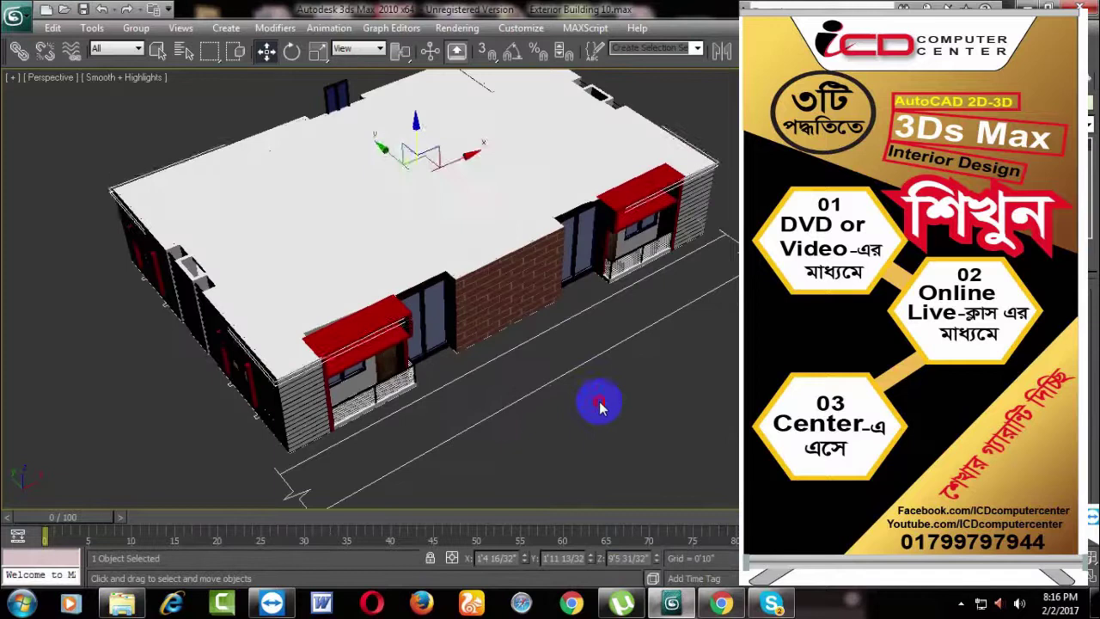
left_click(609, 404)
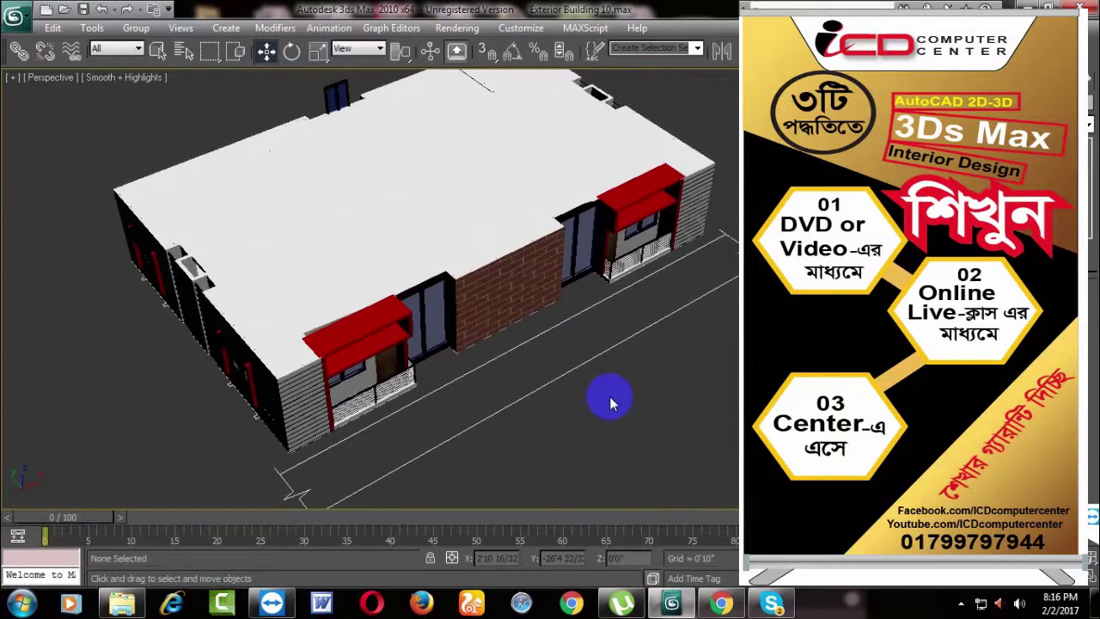
Step: Save the scene as 'Exterior Building Typical Floor Final'
left_click(17, 17)
left_click(77, 194)
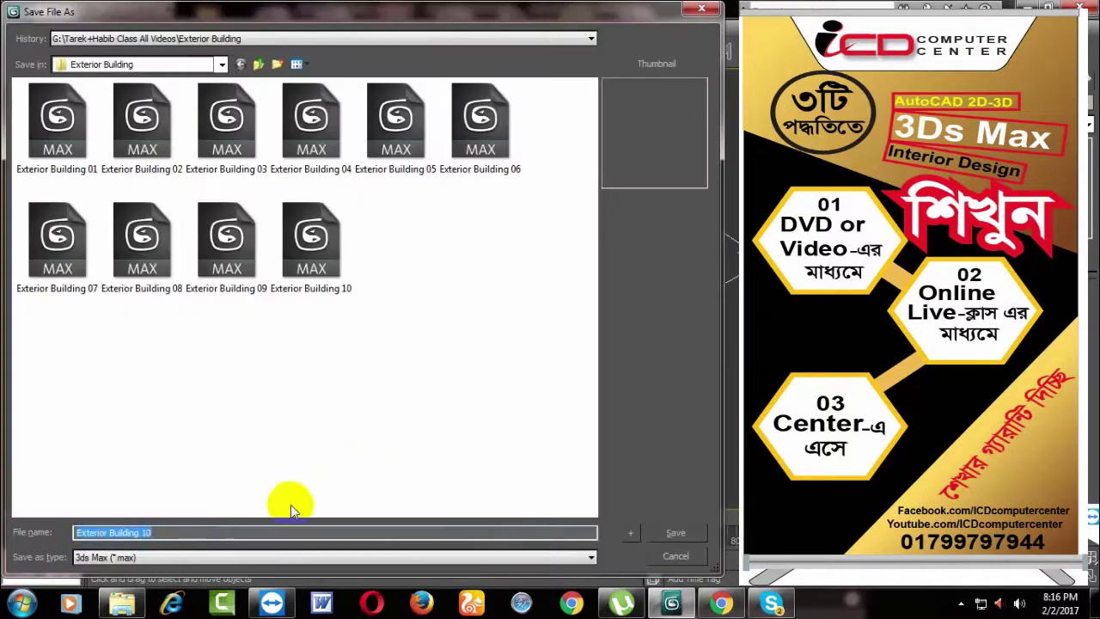
key("BackSpace")
key("BackSpace")
key("BackSpace")
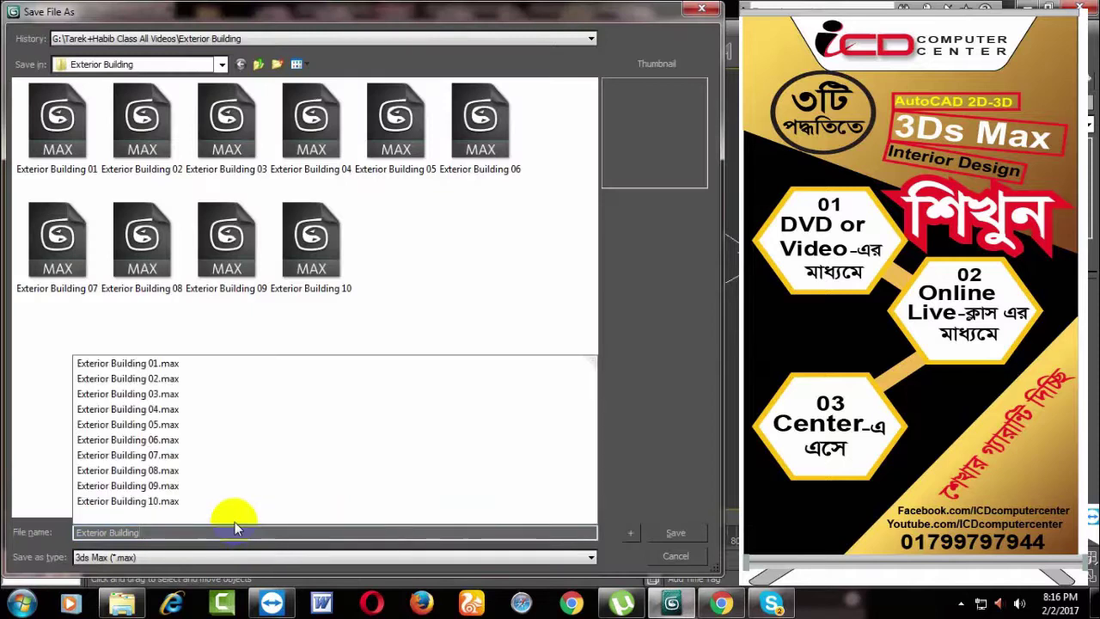
type("Typi")
type("cal Floor Final")
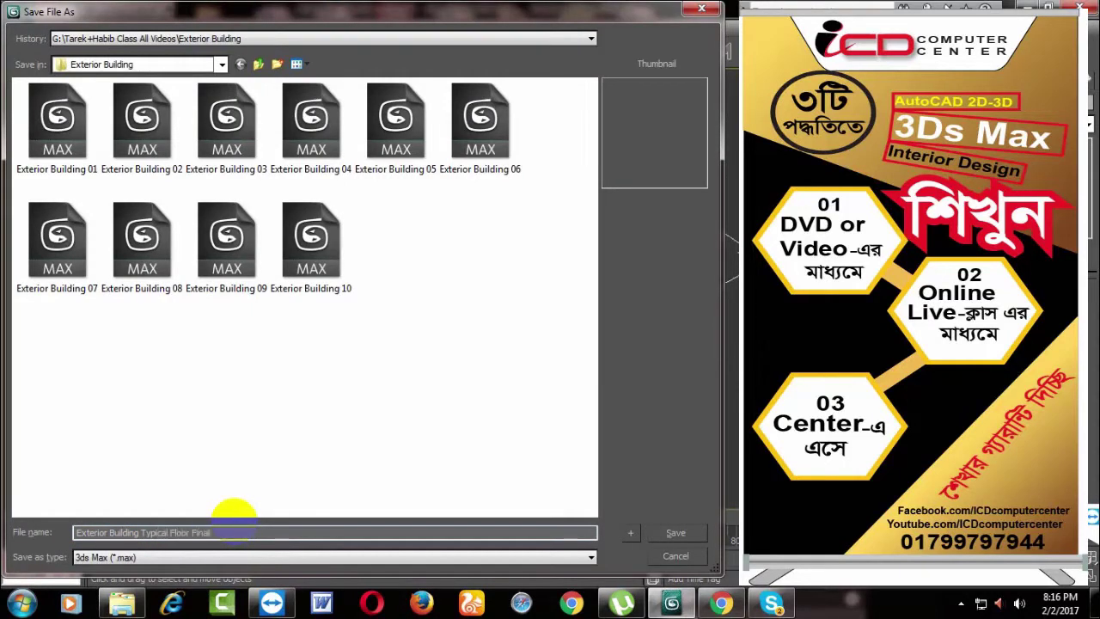
left_click(677, 534)
Step: Save the scene again as 'Exterior Building Ground Floor Final'
left_click(15, 17)
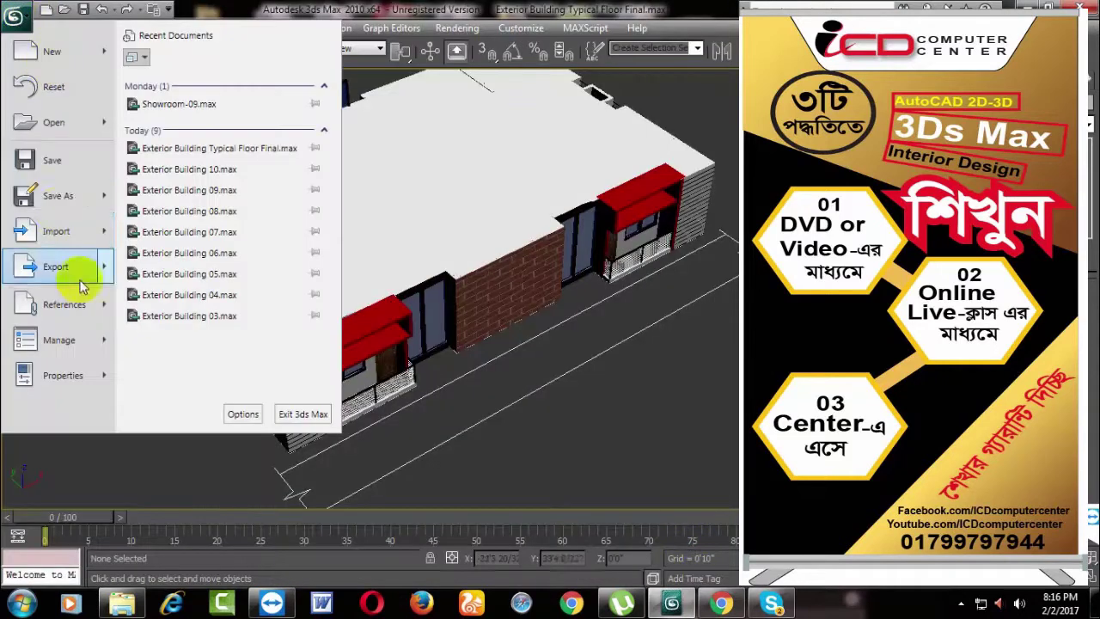
left_click(55, 196)
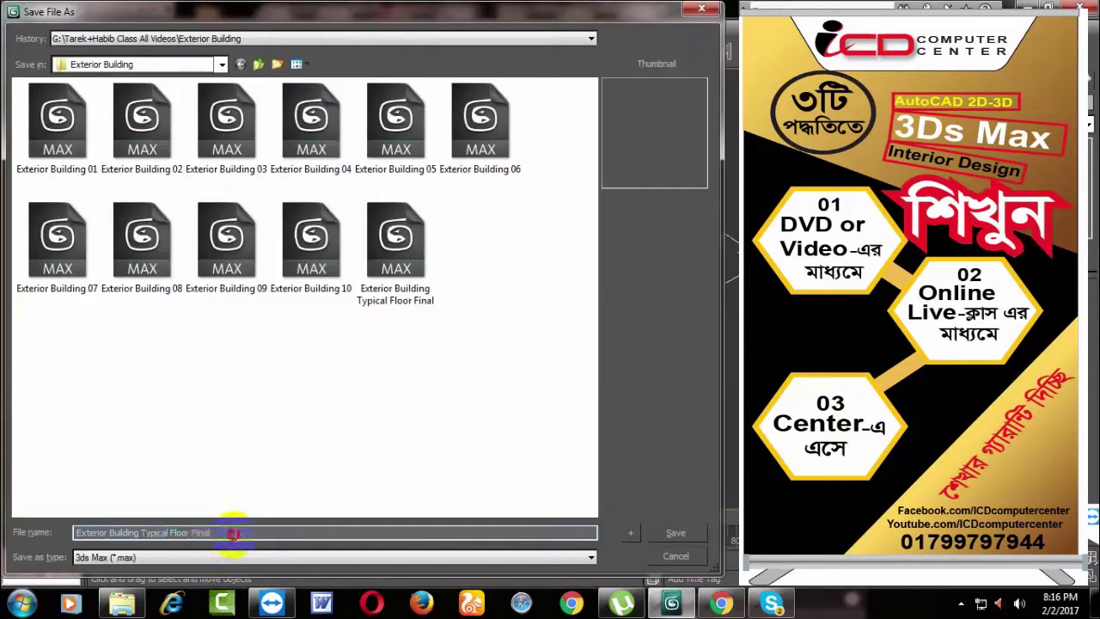
left_click_drag(229, 532, 134, 533)
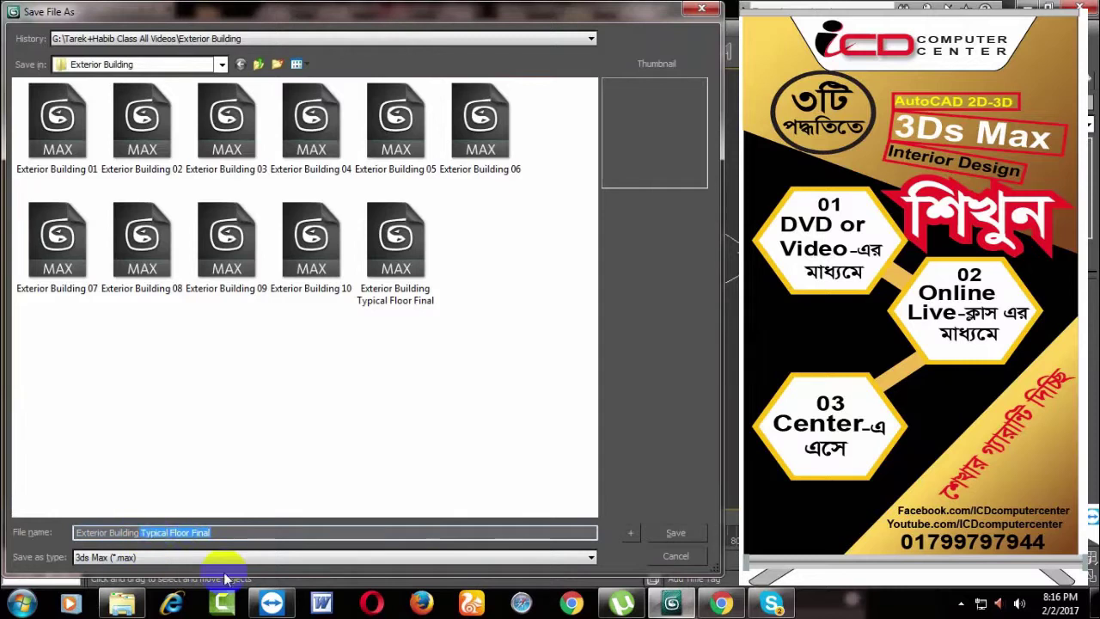
type("Ground")
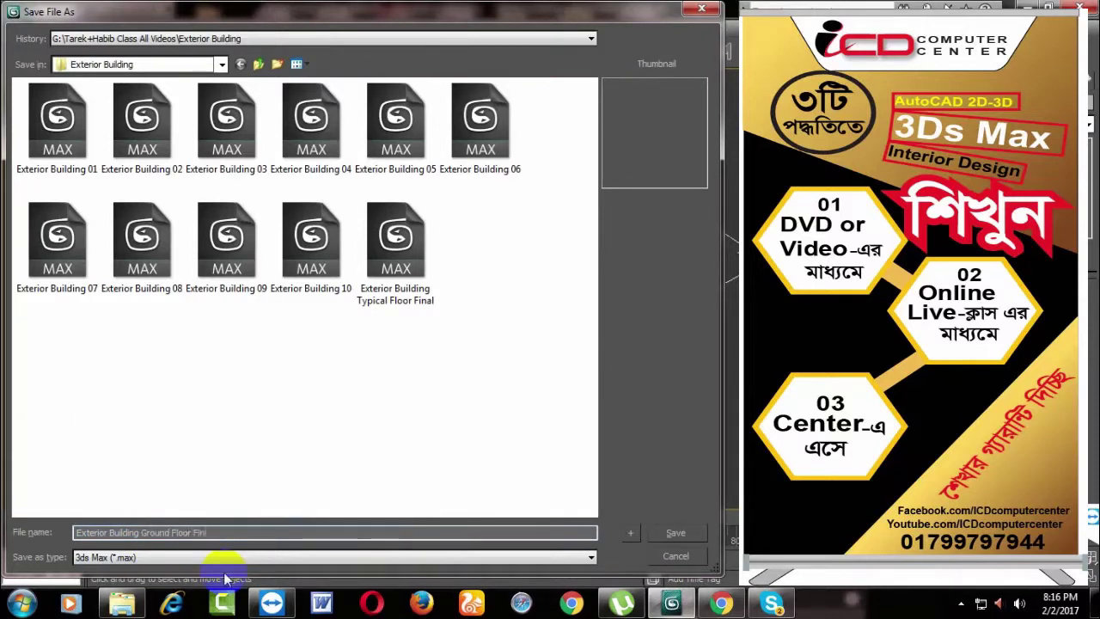
key("Return")
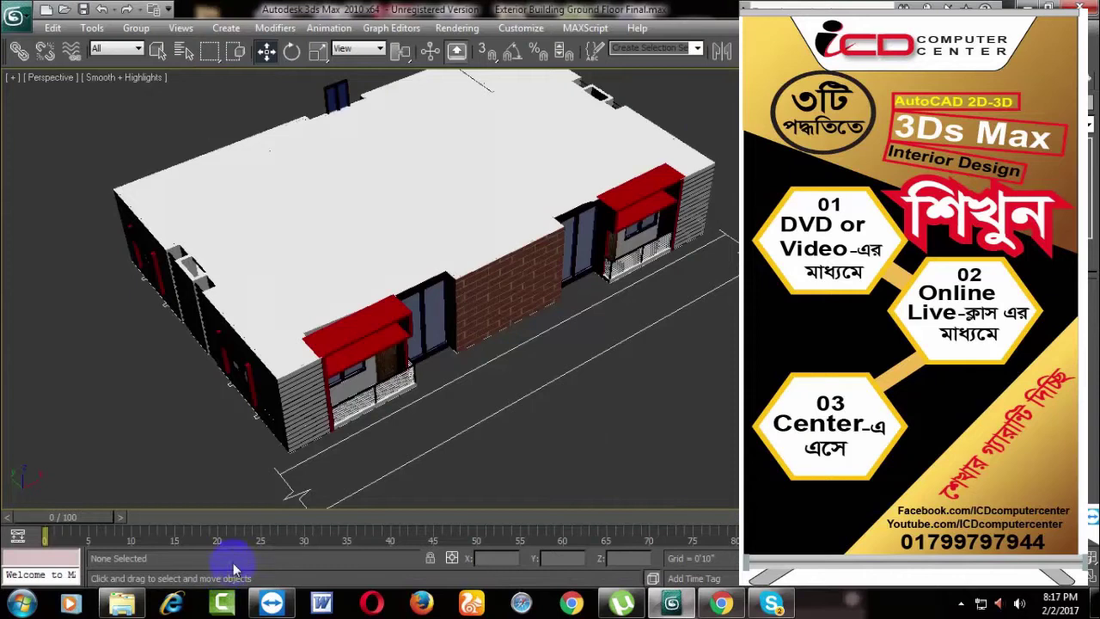
Step: With vertex snapping on, draw the walkway slab along the street between the facade ends
scroll(520, 250, "up", 3)
left_click(511, 240)
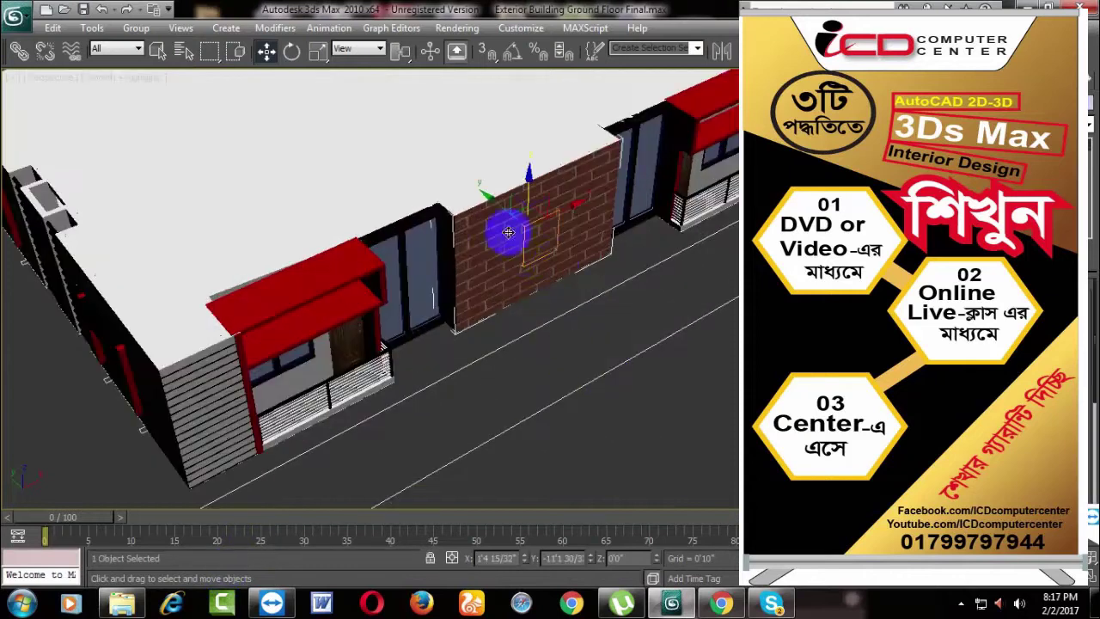
middle_click_drag(650, 334, 609, 315)
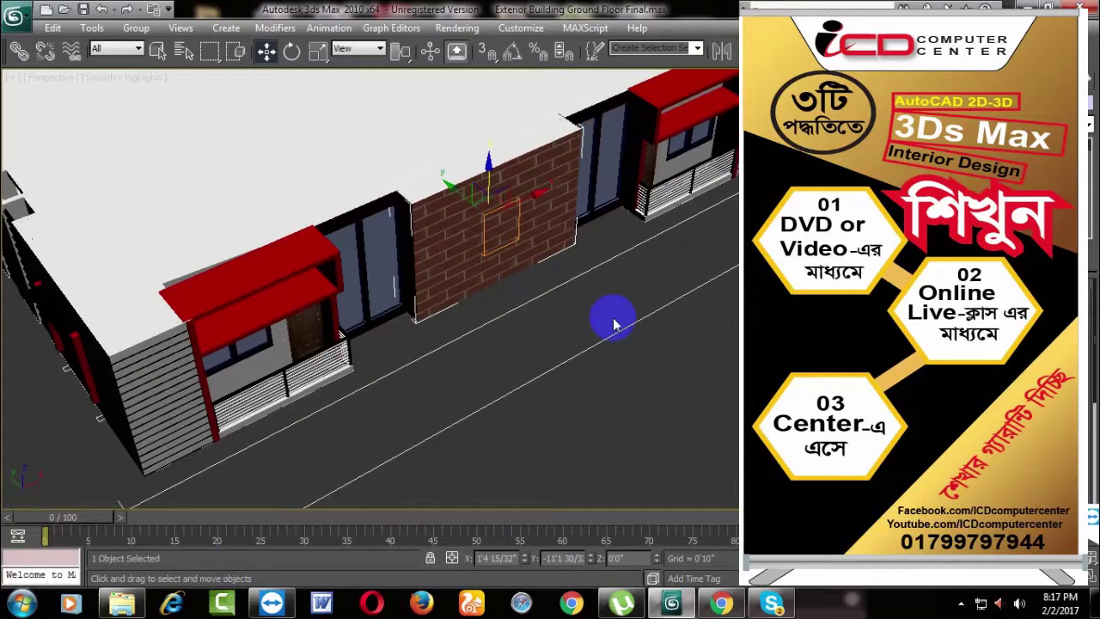
left_click(705, 346)
middle_click_drag(585, 146, 554, 121)
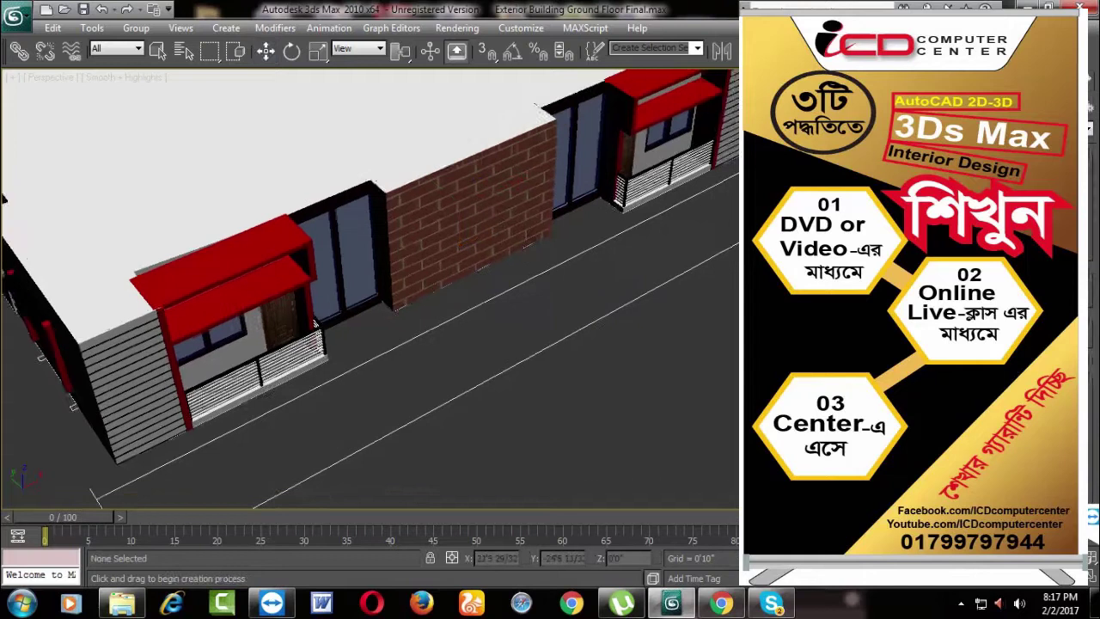
left_click(486, 67)
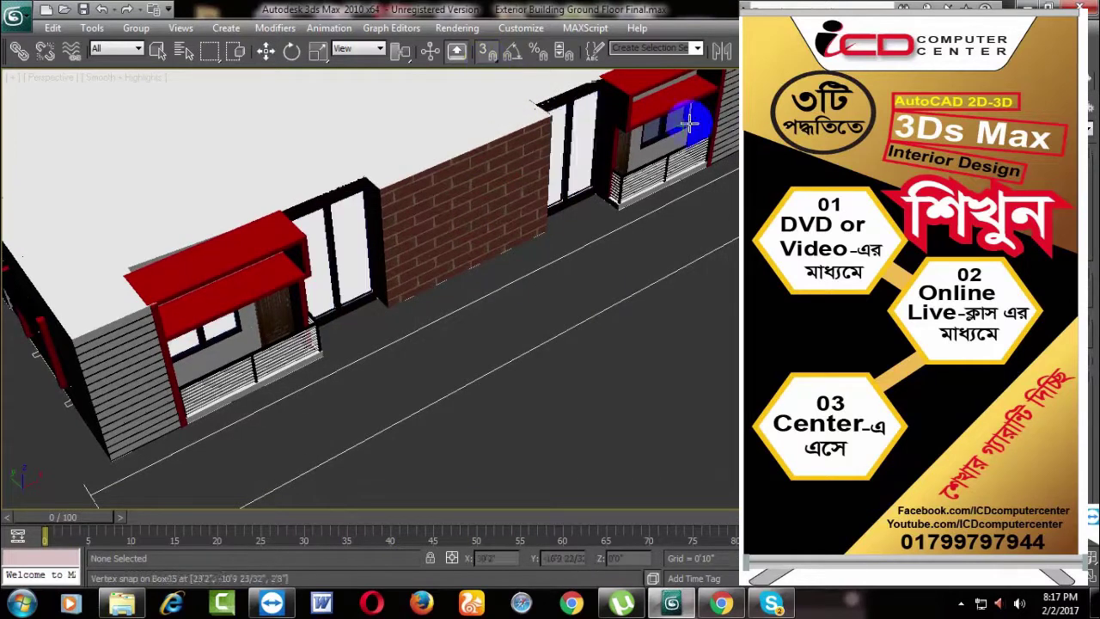
left_click(258, 410)
scroll(275, 407, "down", 3)
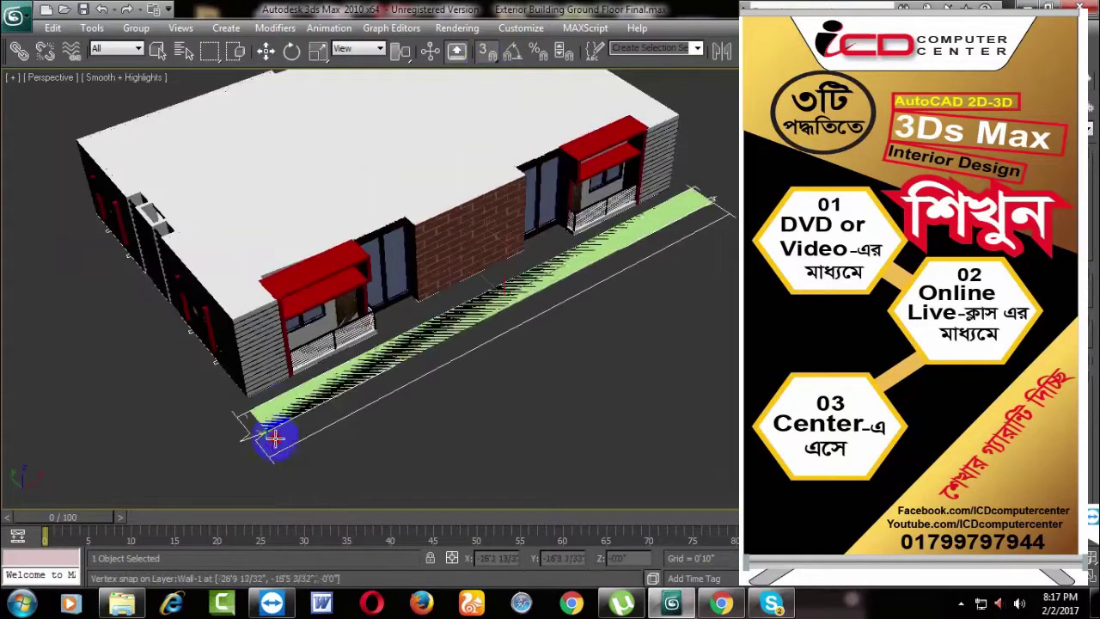
left_click(268, 445)
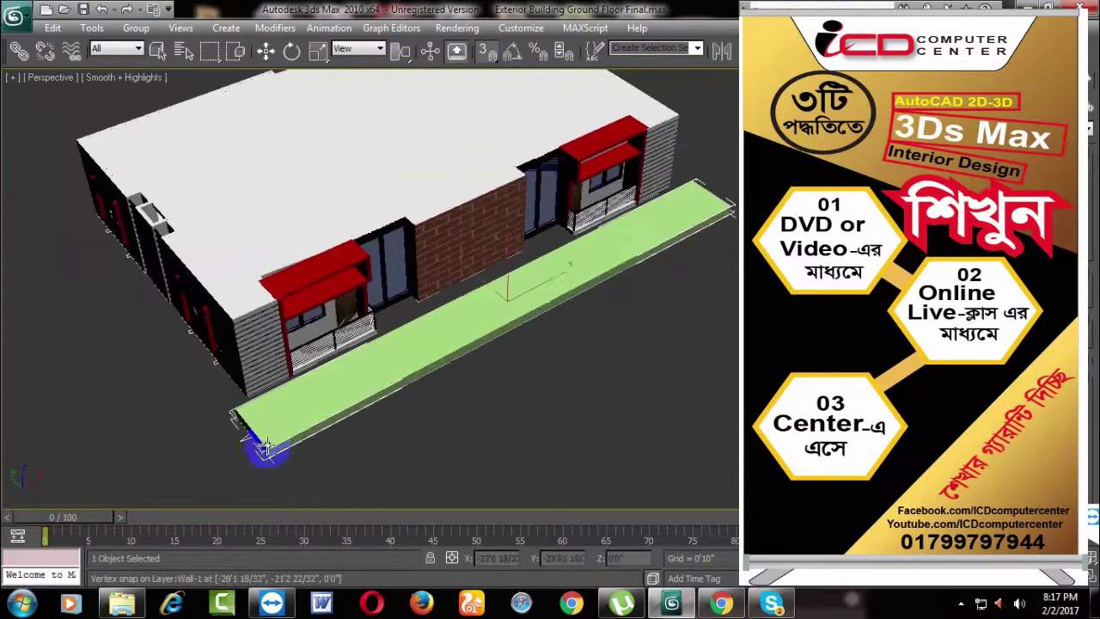
left_click(265, 51)
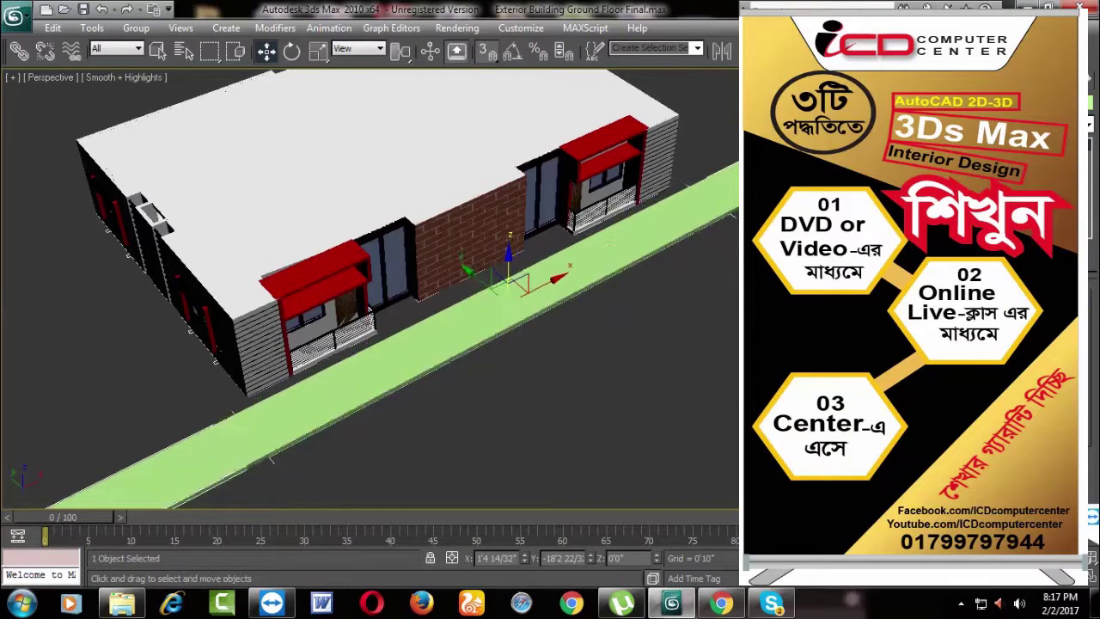
Step: Orbit around the building to check the new walkway slab
scroll(485, 209, "down", 1)
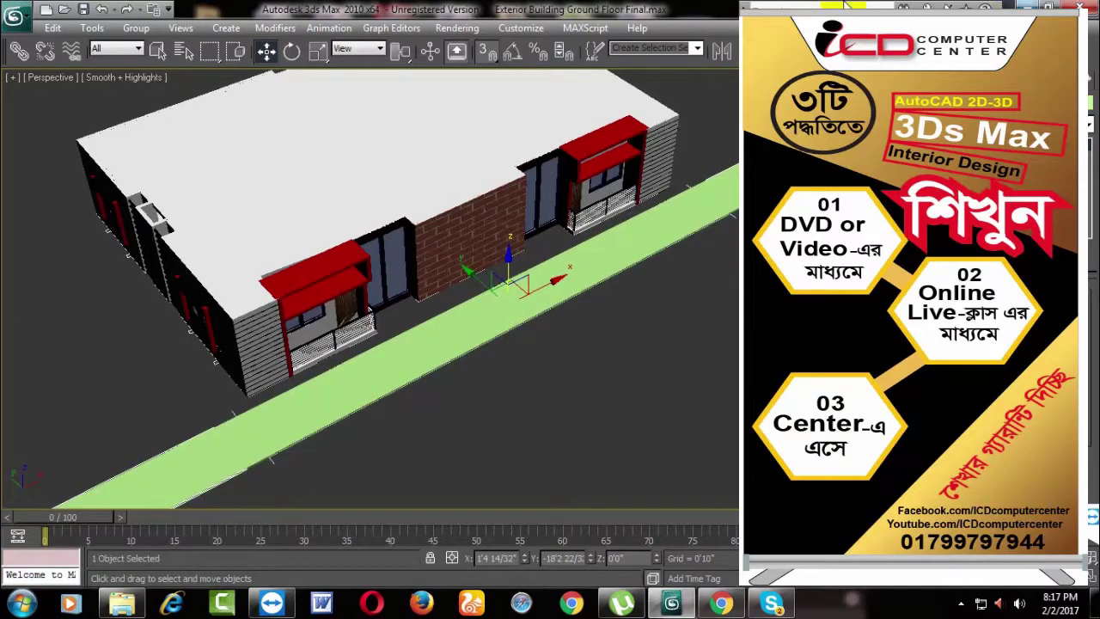
scroll(486, 209, "down", 2)
scroll(486, 209, "down", 2)
middle_click_drag(464, 258, 523, 265, "alt")
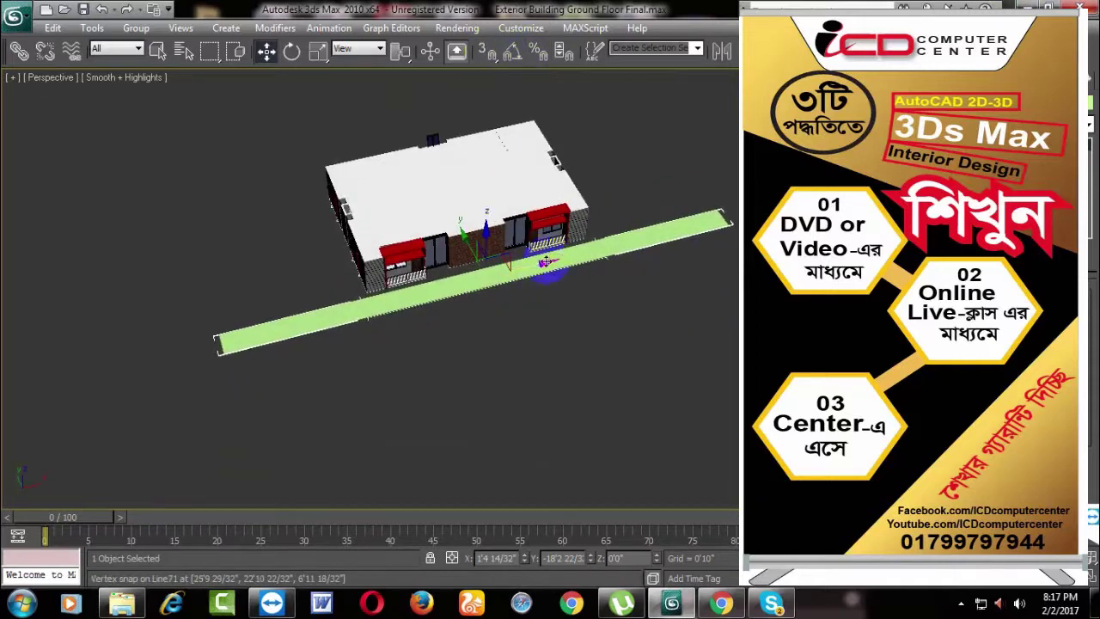
scroll(567, 284, "up", 5)
mouse_move(584, 344)
middle_mouse_down("alt")
mouse_move(511, 395)
mouse_move(521, 319)
mouse_move(564, 307)
middle_mouse_up("alt")
scroll(542, 301, "up", 2)
Step: Choose Unhide All from the viewport quad menu and orbit to inspect the interior walls
scroll(565, 307, "up", 3)
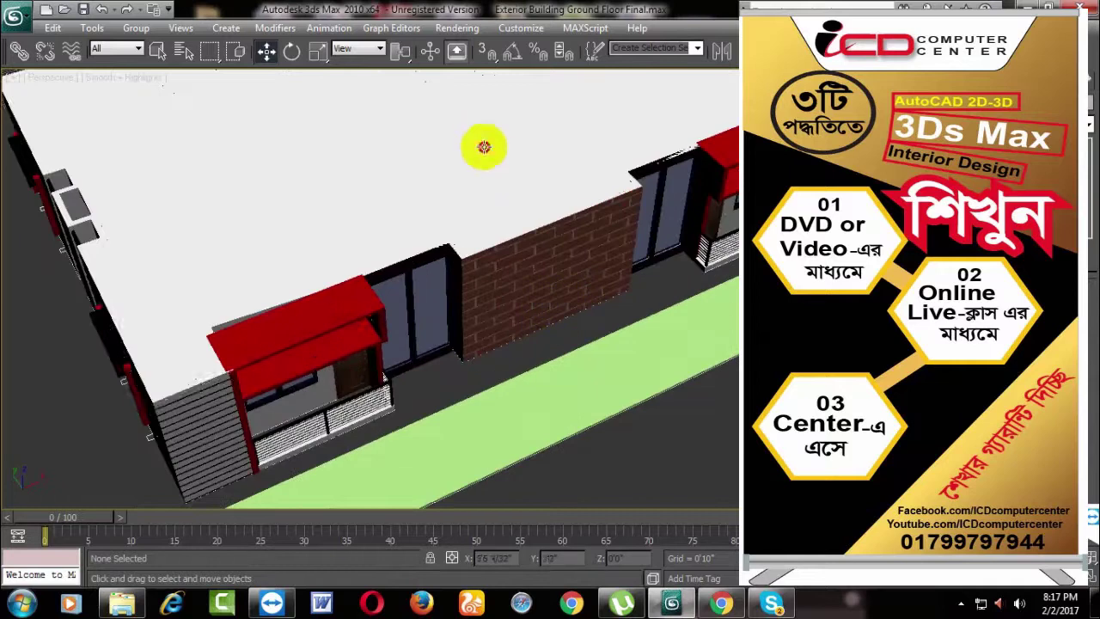
right_click(482, 153)
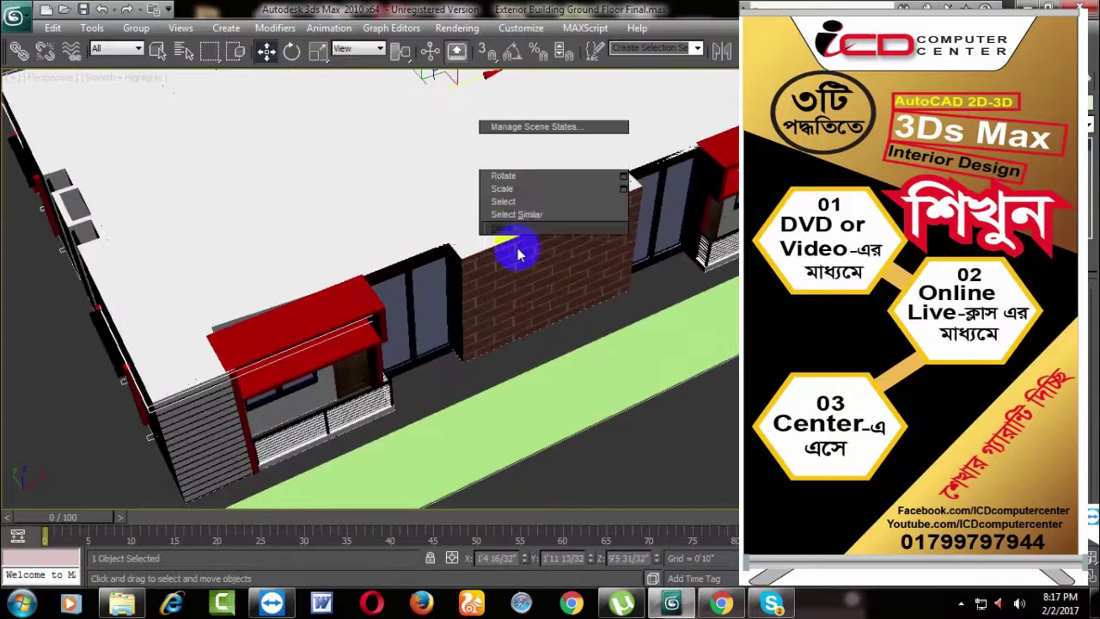
left_click(515, 248)
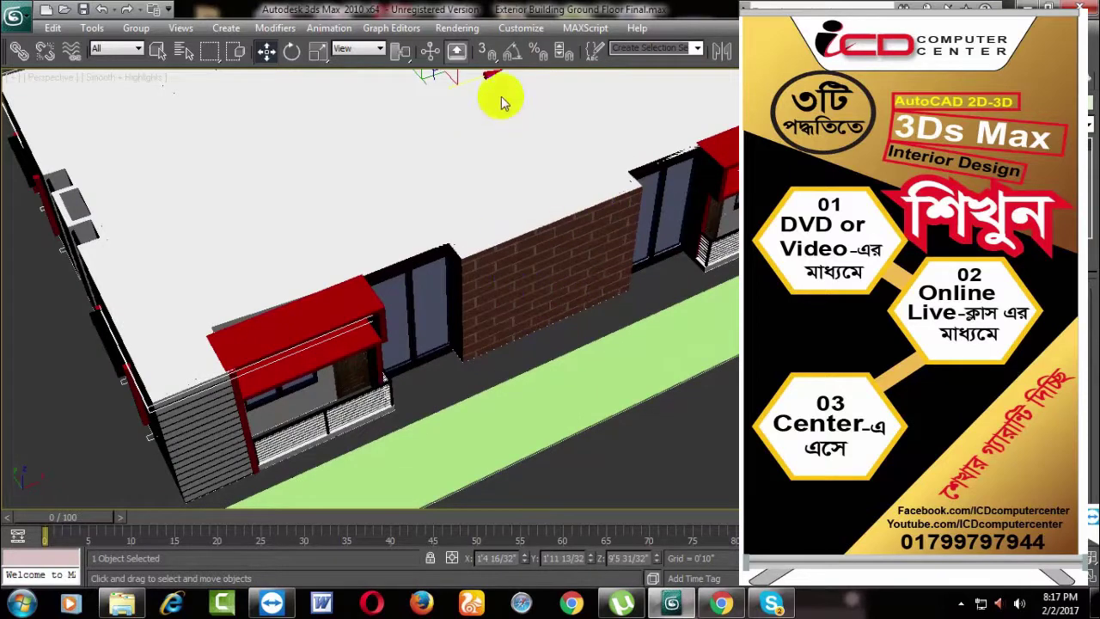
middle_click_drag(704, 339, 658, 352, "alt")
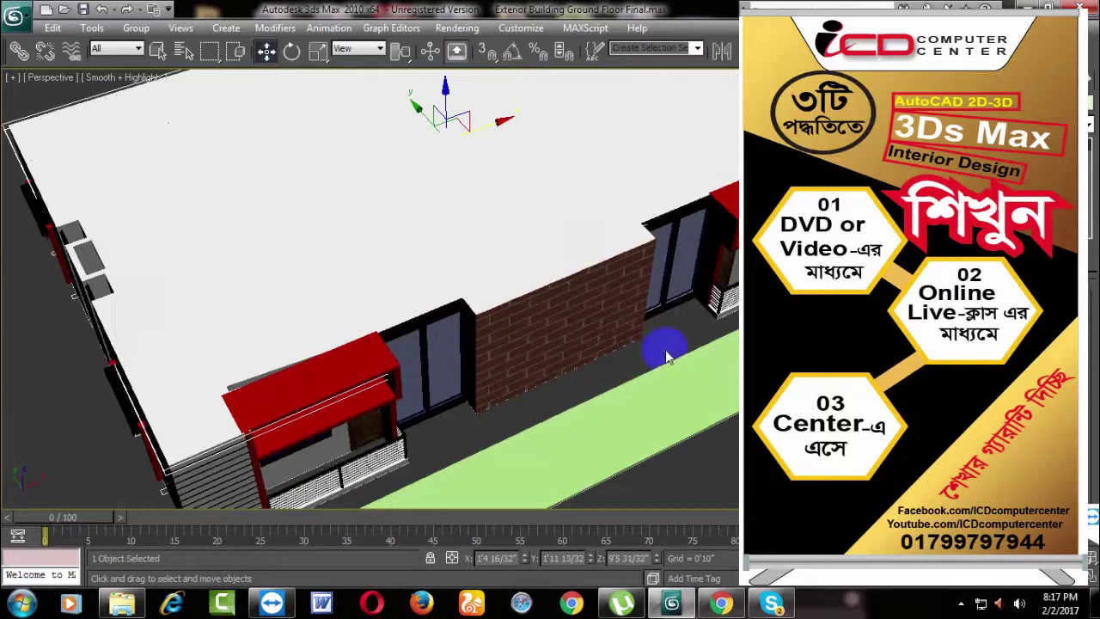
right_click(529, 206)
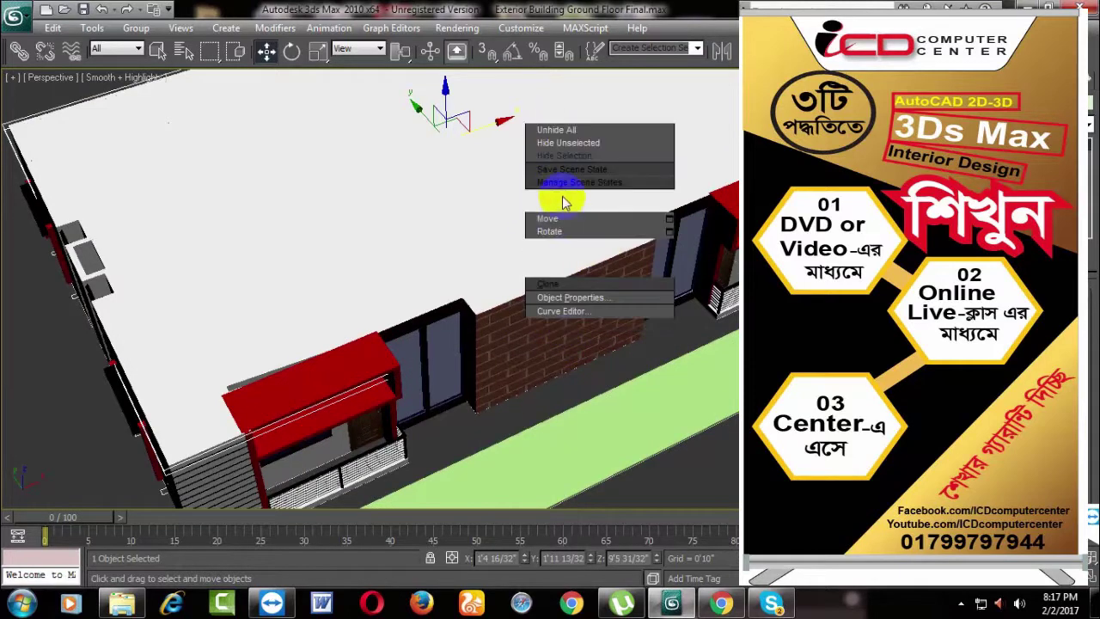
left_click(557, 130)
middle_click_drag(609, 339, 663, 336, "alt")
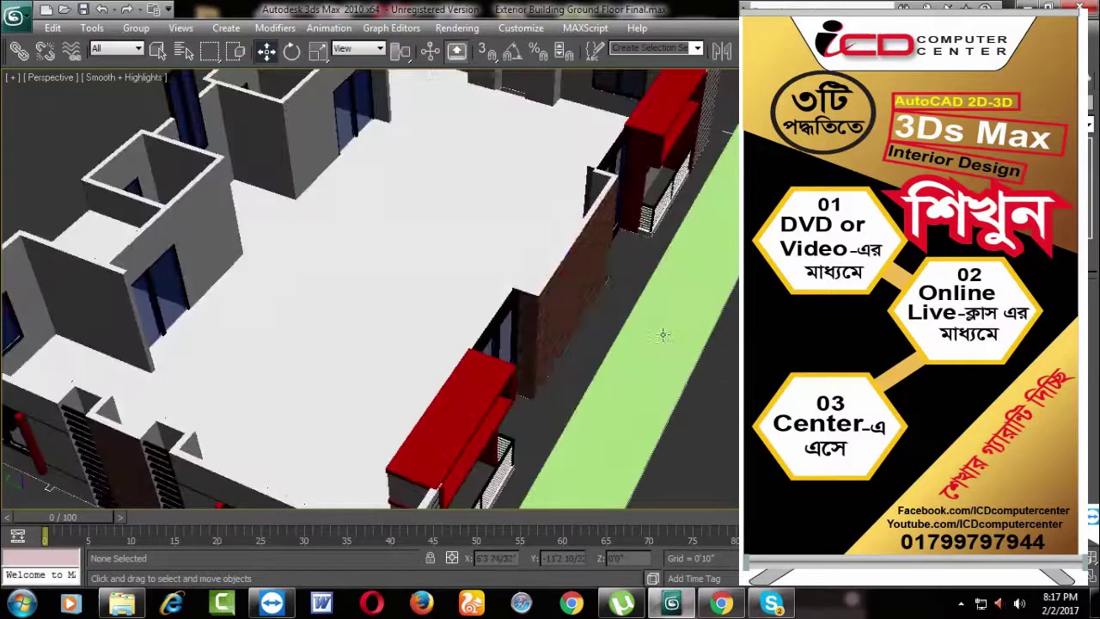
Step: Switch to the Top view in wireframe and pan the floor plan upward
key("t")
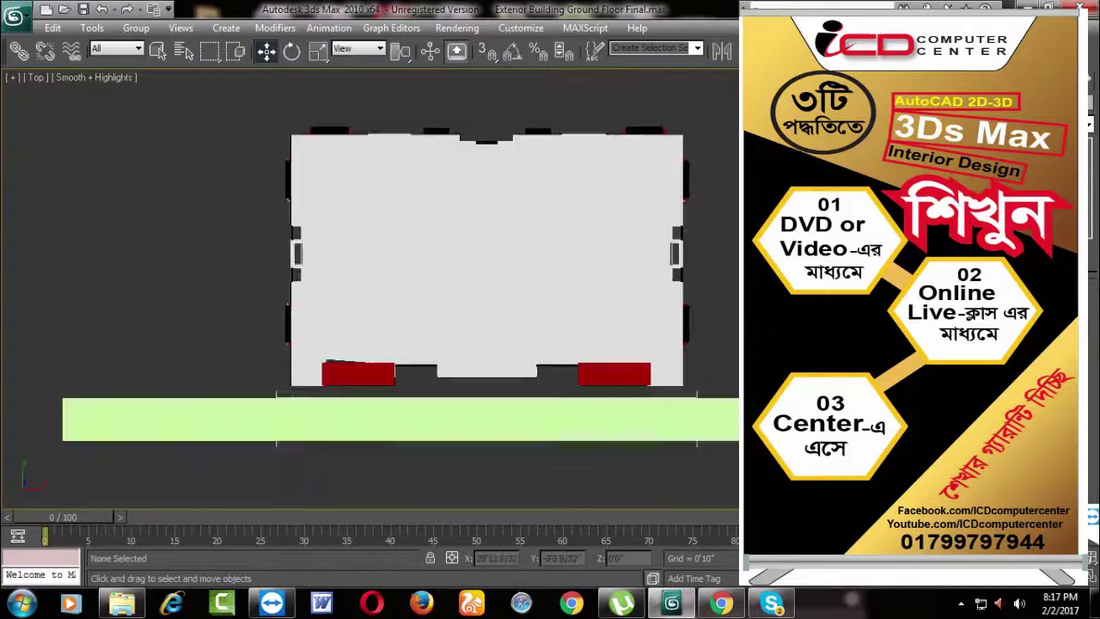
scroll(609, 369, "down", 3)
key("F3")
scroll(585, 373, "up", 4)
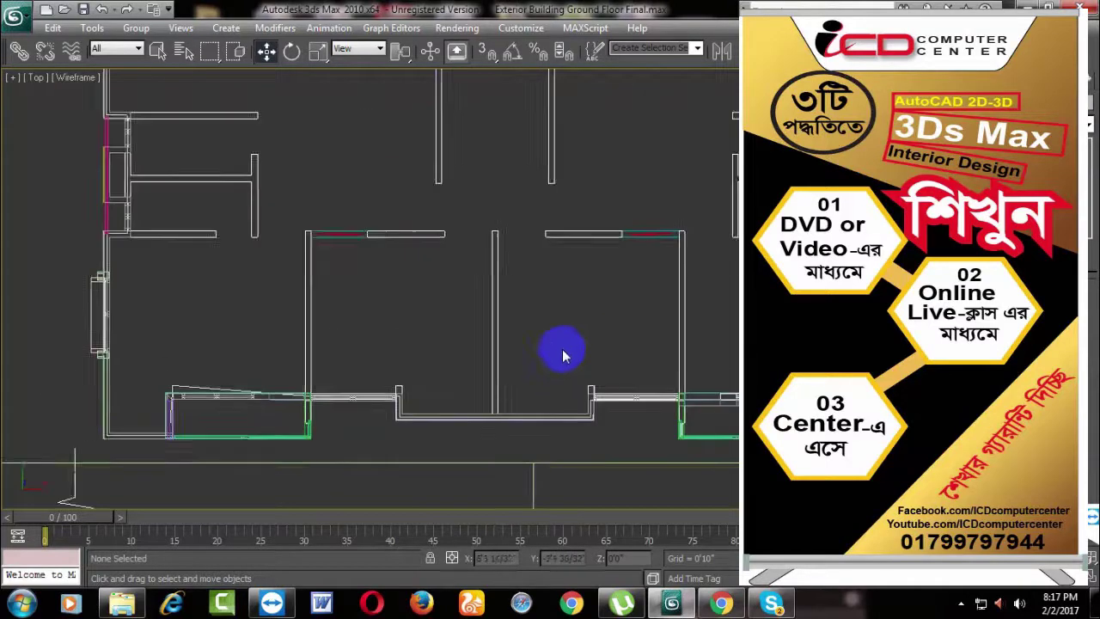
middle_click_drag(562, 349, 558, 321)
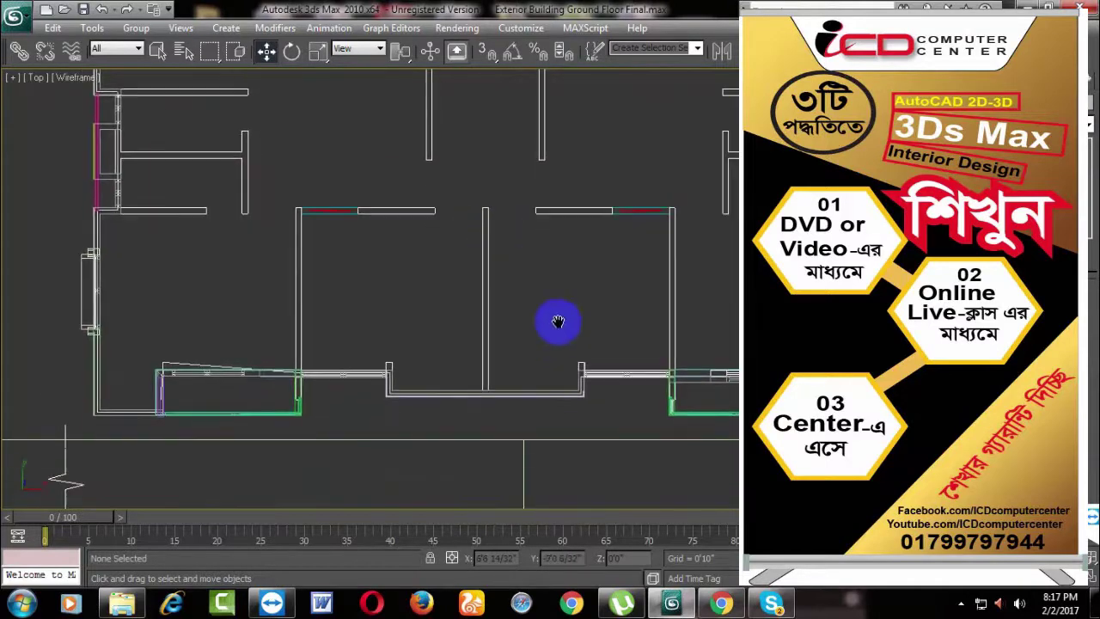
Step: Snap a narrow box into the front wall's middle gap and narrow its width
left_click(954, 146)
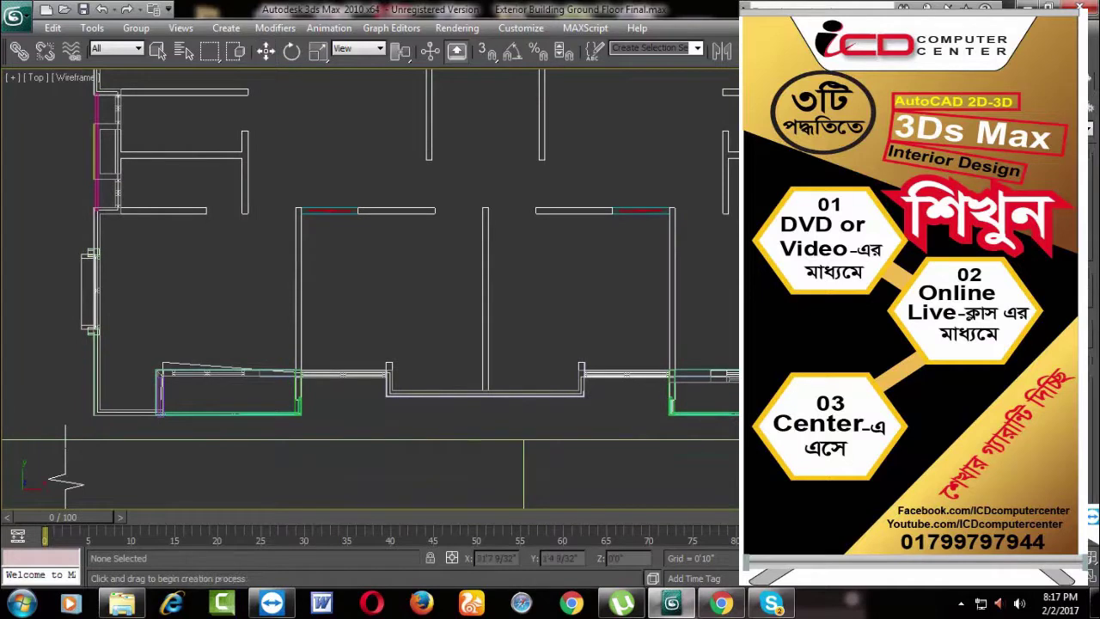
left_click(486, 50)
mouse_move(434, 208)
left_mouse_down()
mouse_move(541, 350)
mouse_move(530, 246)
mouse_move(531, 397)
left_mouse_up()
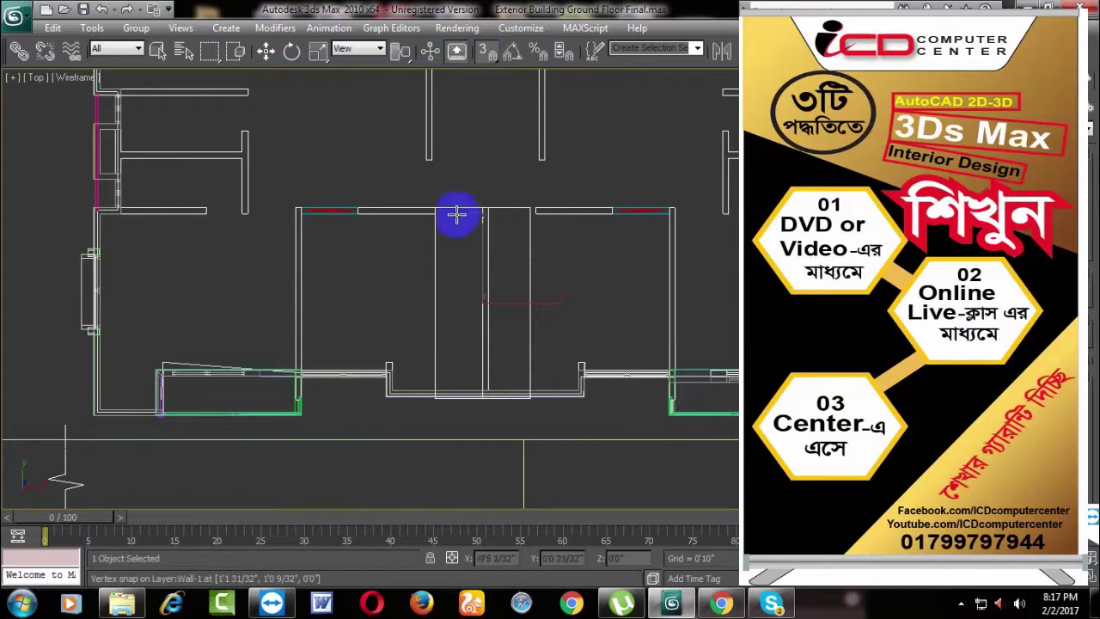
left_click(266, 50)
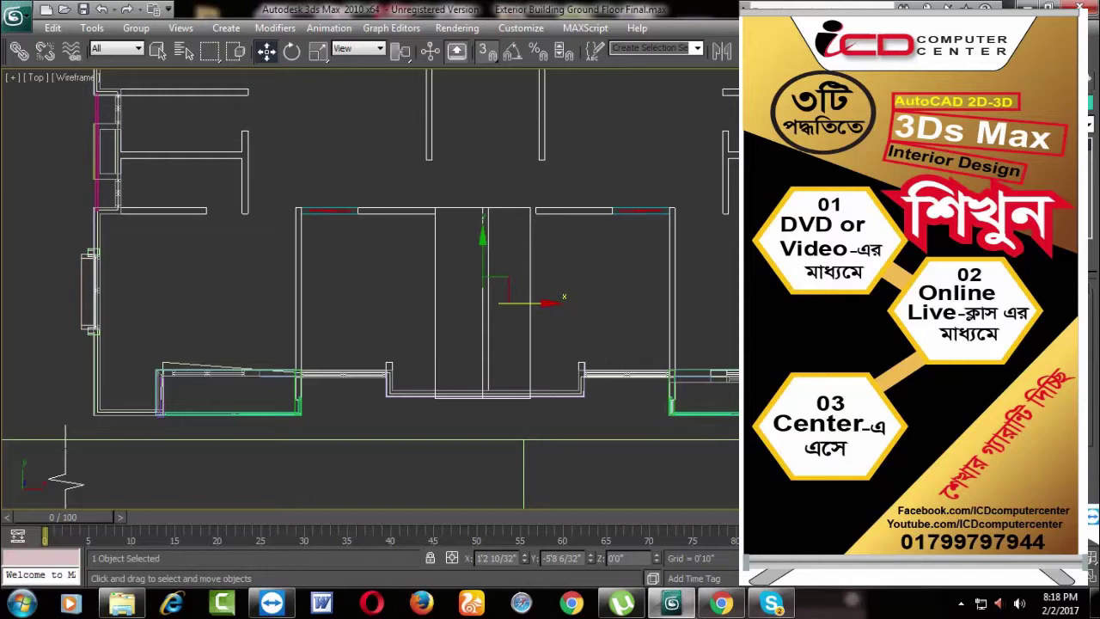
key("Return")
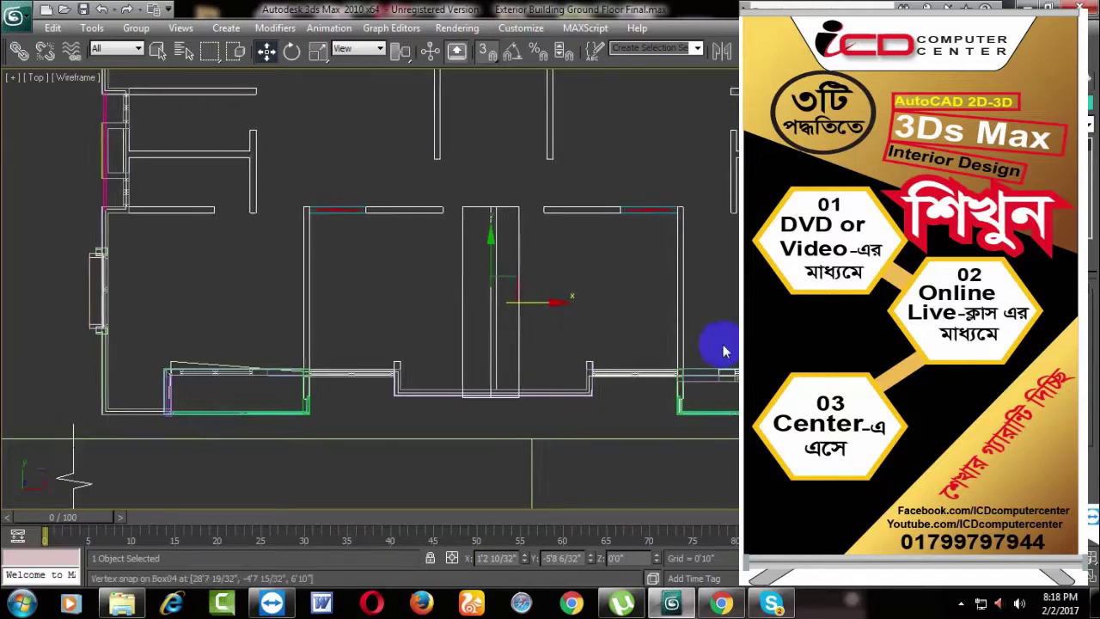
scroll(716, 344, "up", 2)
scroll(717, 342, "down", 2)
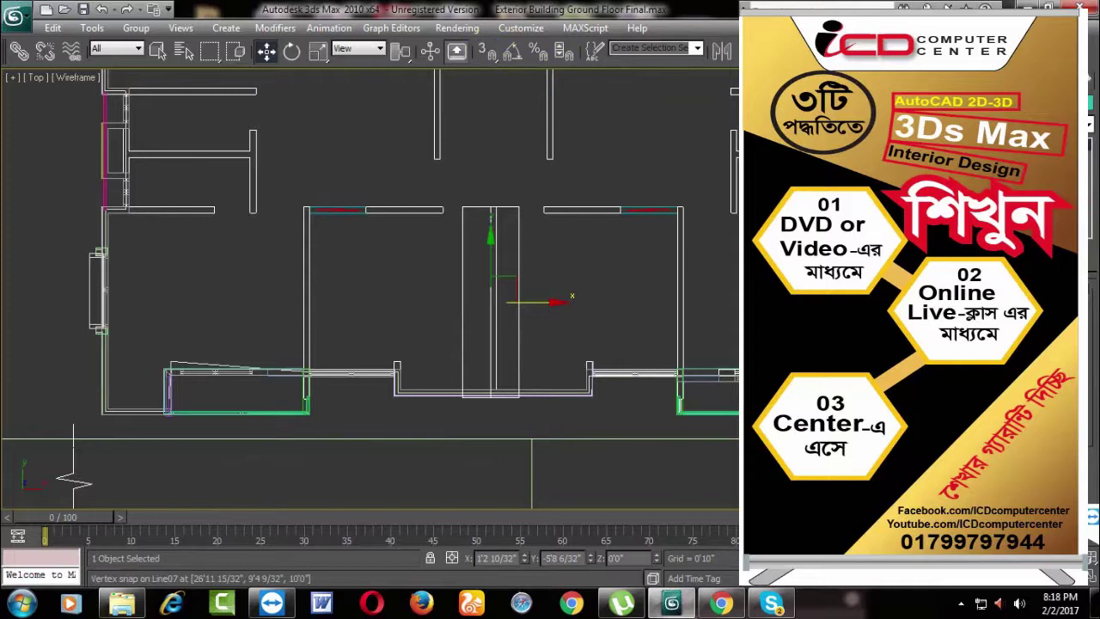
middle_click_drag(545, 115, 507, 134)
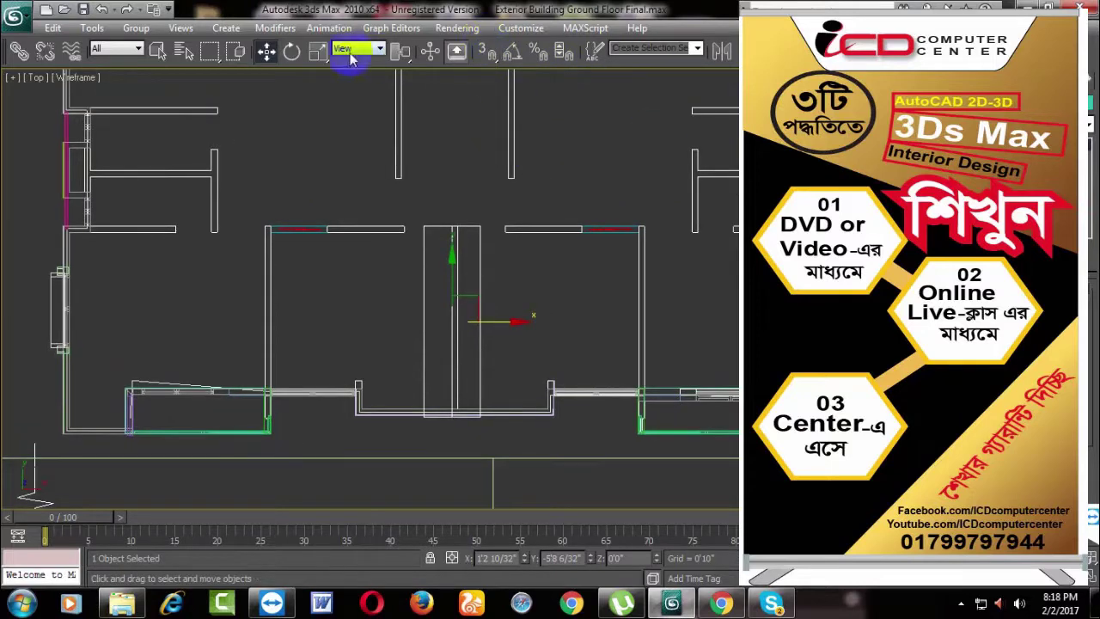
left_click(267, 53)
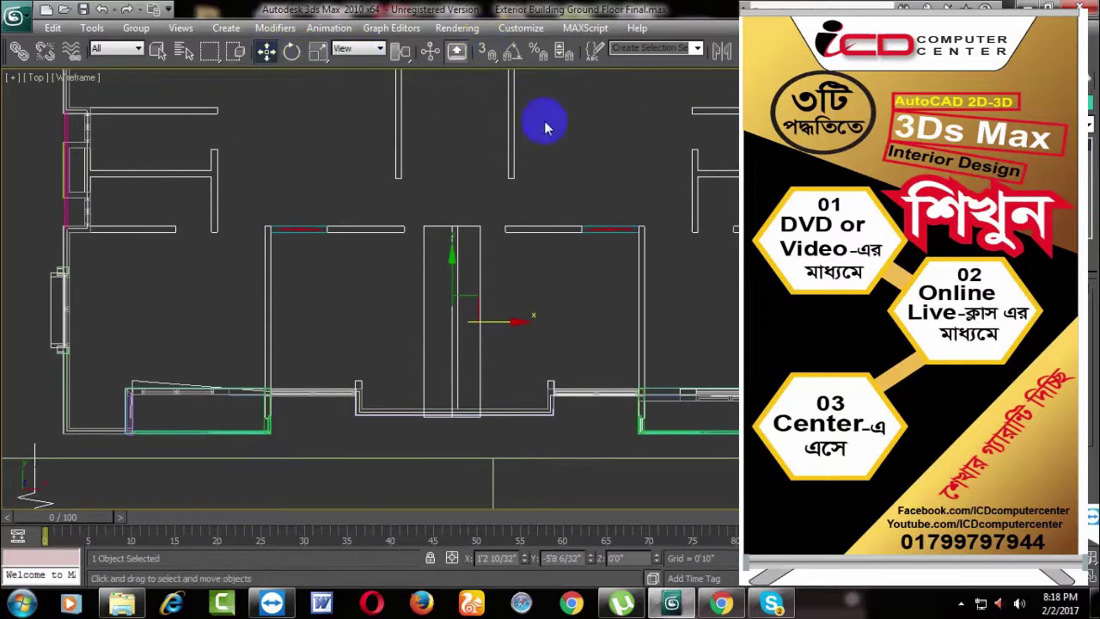
Step: Return to a shaded Perspective view and lower the teal box behind the brick wall
key("p")
scroll(682, 315, "down", 3)
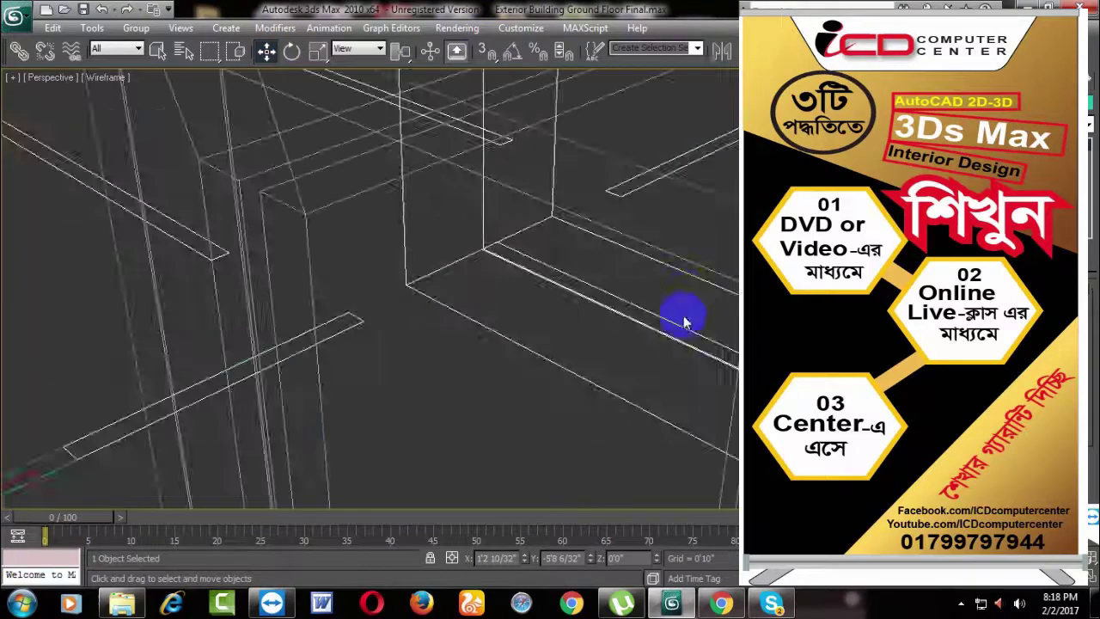
scroll(663, 307, "down", 3)
key("F3")
scroll(713, 417, "down", 5)
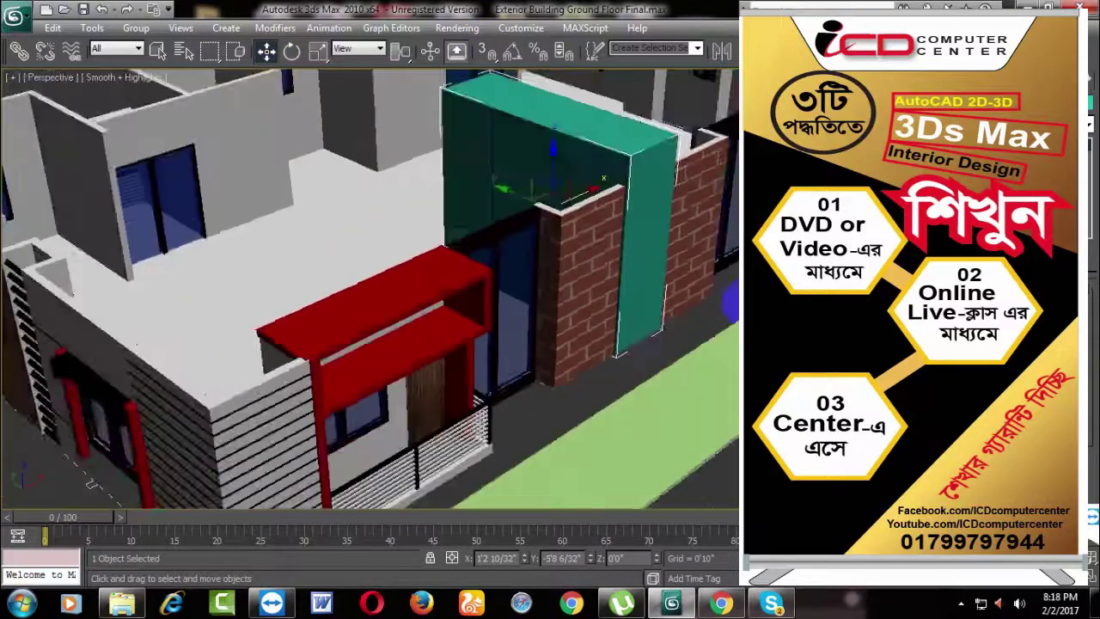
scroll(604, 357, "up", 2)
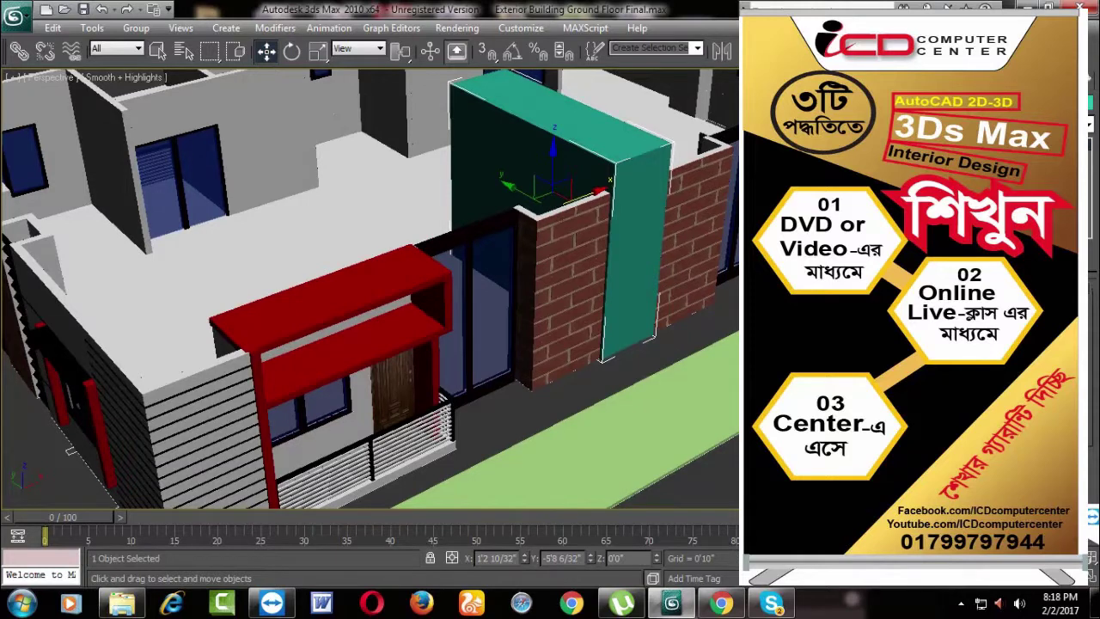
left_click_drag(554, 151, 551, 182)
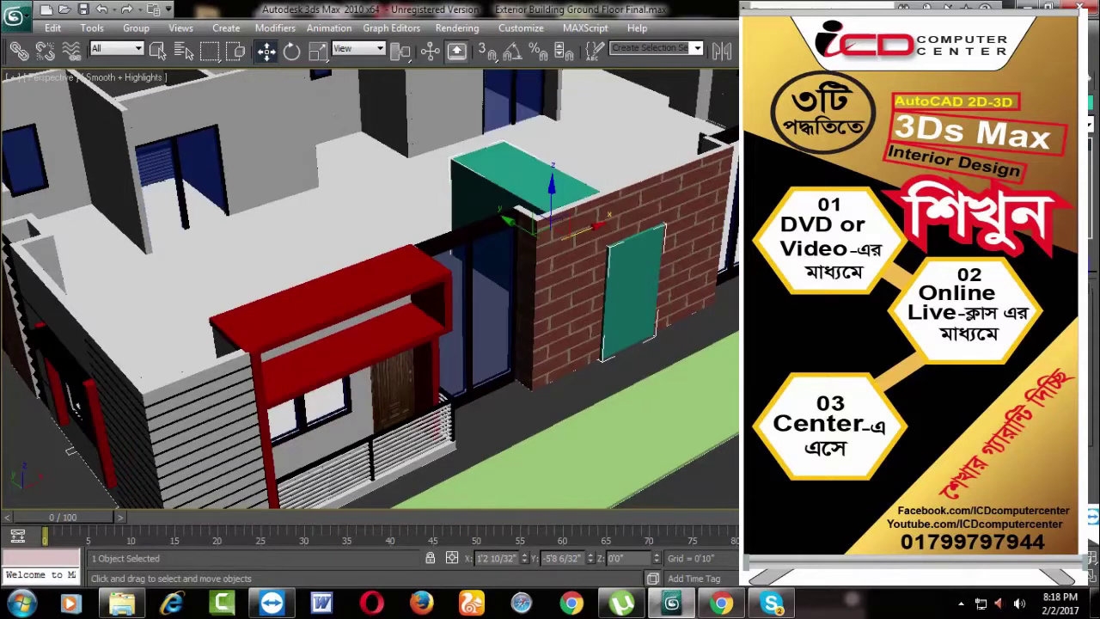
Step: Clone the teal door panel as copies (Box32, Box33, Box34)
mouse_move(730, 327)
middle_mouse_down("alt")
mouse_move(693, 342)
mouse_move(704, 341)
middle_mouse_up("alt")
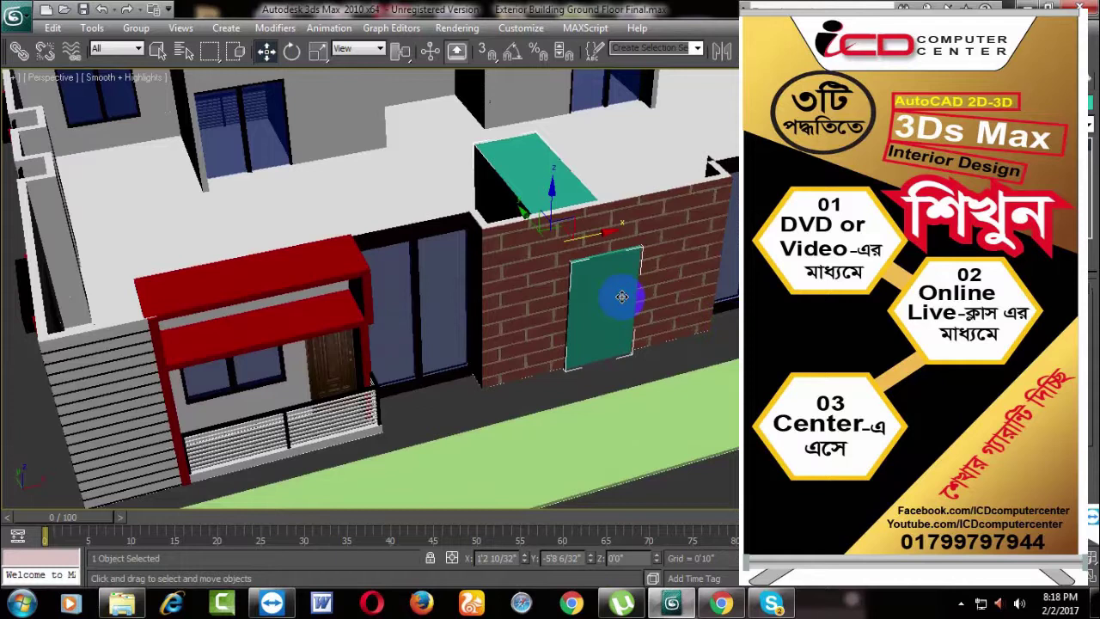
left_click_drag(622, 296, 612, 291, "shift")
left_click(515, 289)
left_click(535, 362)
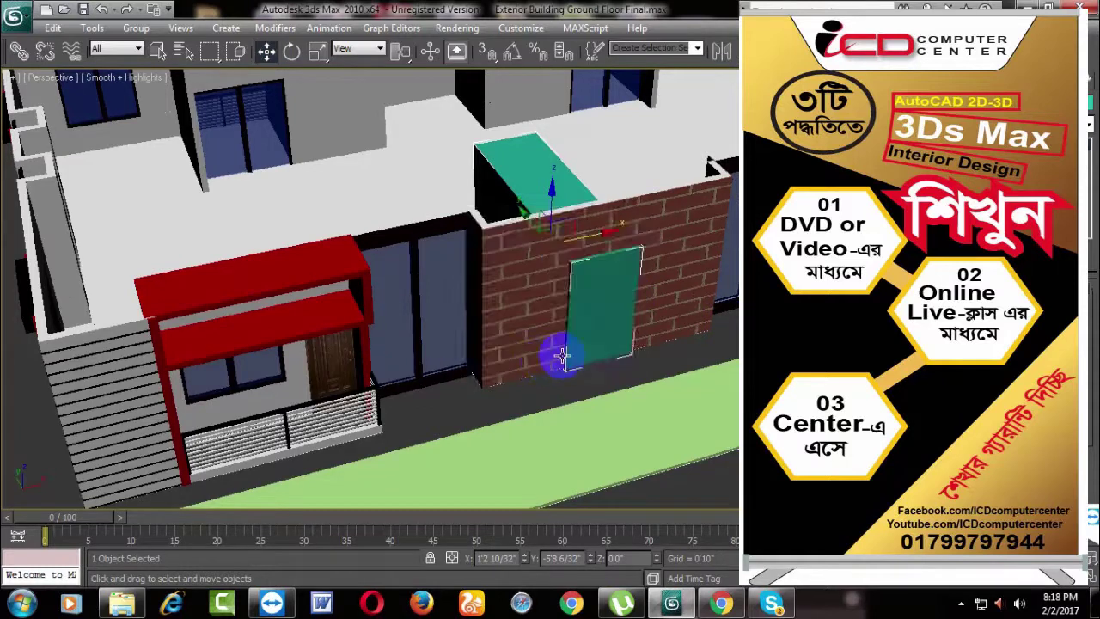
left_click_drag(561, 355, 593, 359, "shift")
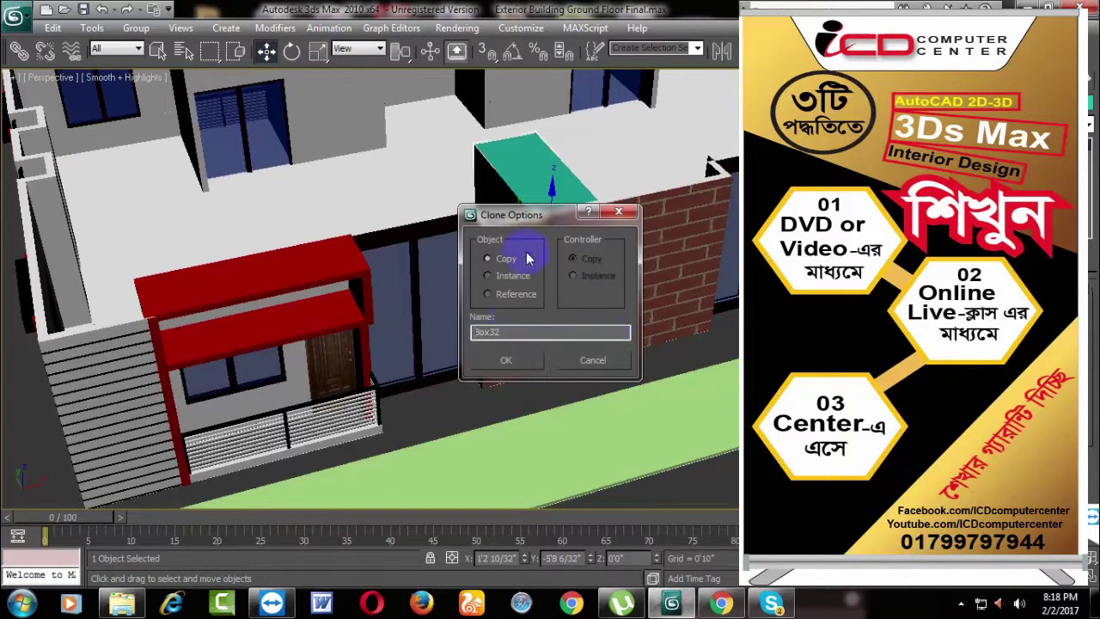
left_click(525, 363)
scroll(659, 349, "up", 3)
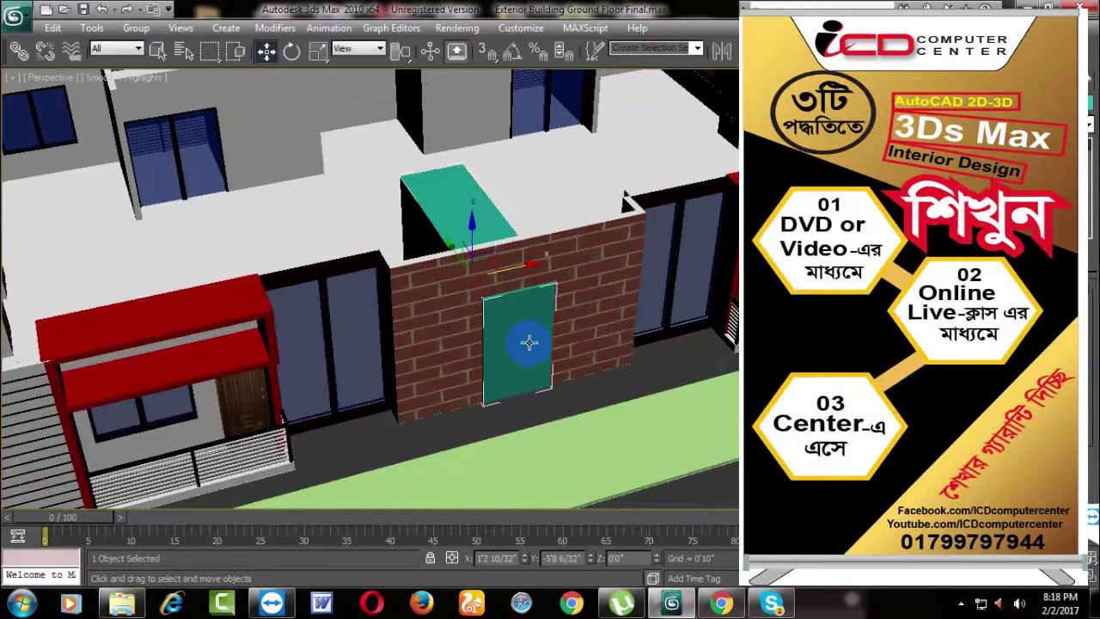
left_click_drag(529, 342, 542, 330, "shift")
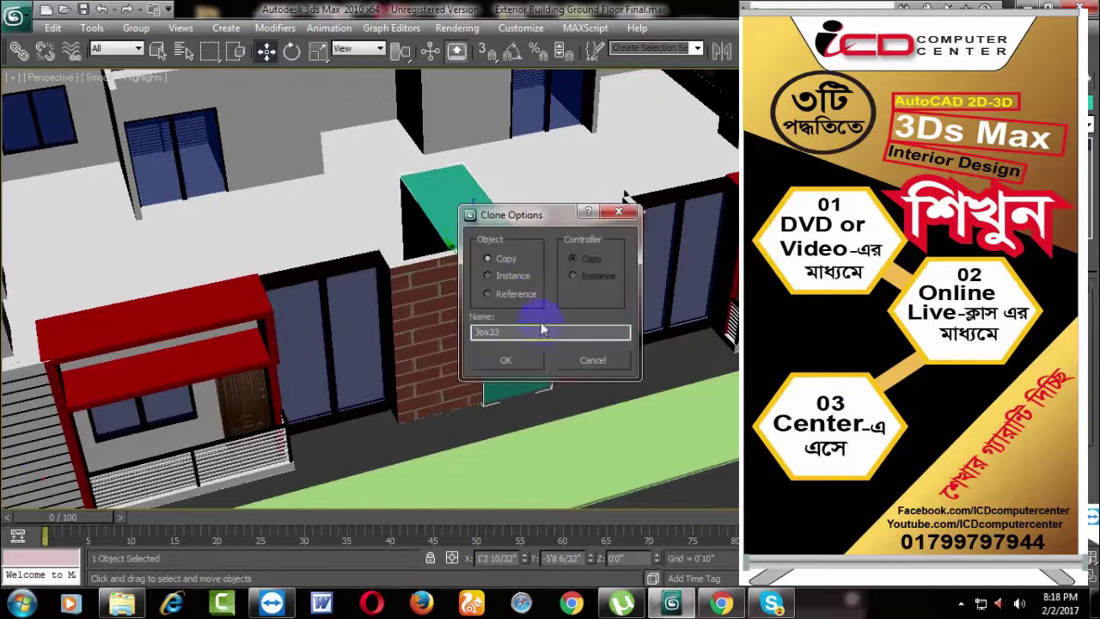
left_click(507, 360)
left_click_drag(531, 341, 533, 338, "shift")
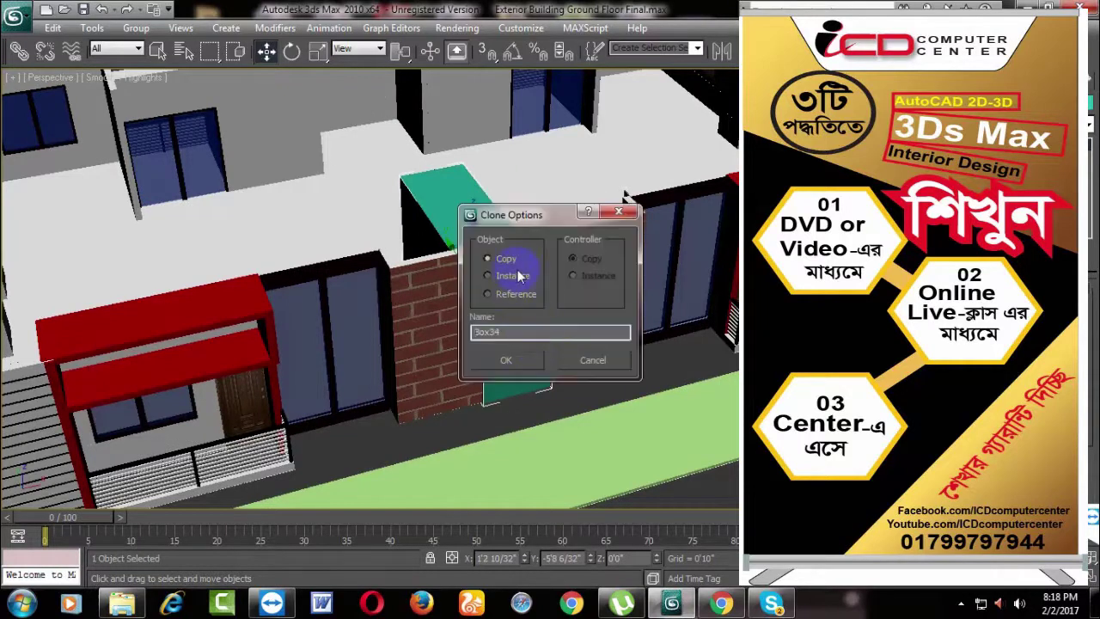
left_click(523, 352)
Step: Boolean-subtract the door panel from the brick wall to cut the entrance opening
mouse_move(597, 312)
middle_mouse_down("alt")
mouse_move(523, 352)
mouse_move(638, 352)
middle_mouse_up("alt")
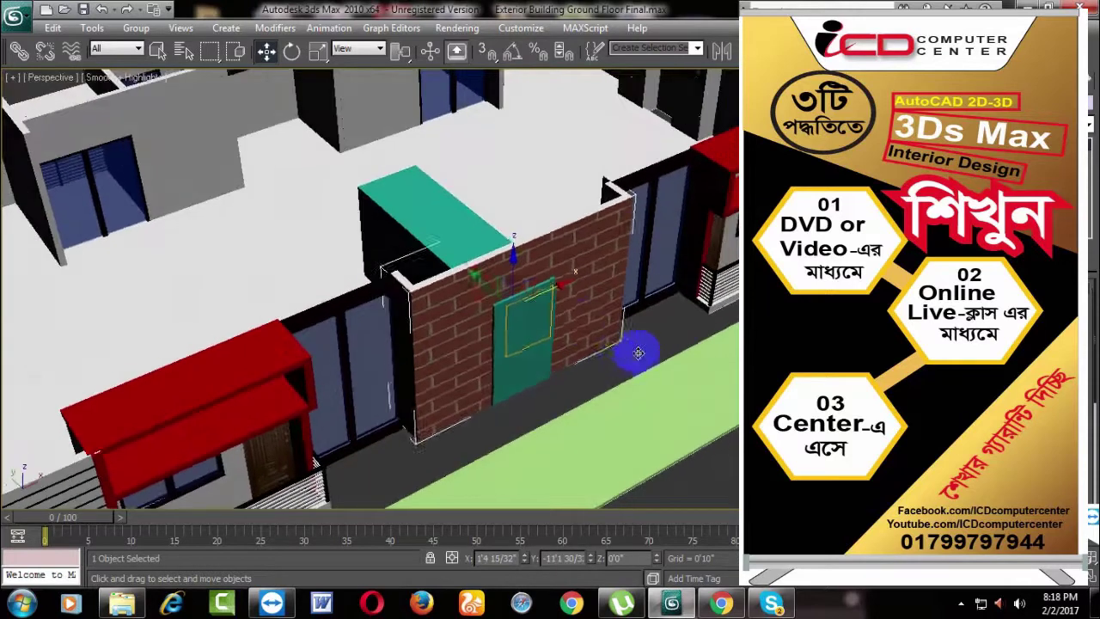
scroll(633, 351, "up", 3)
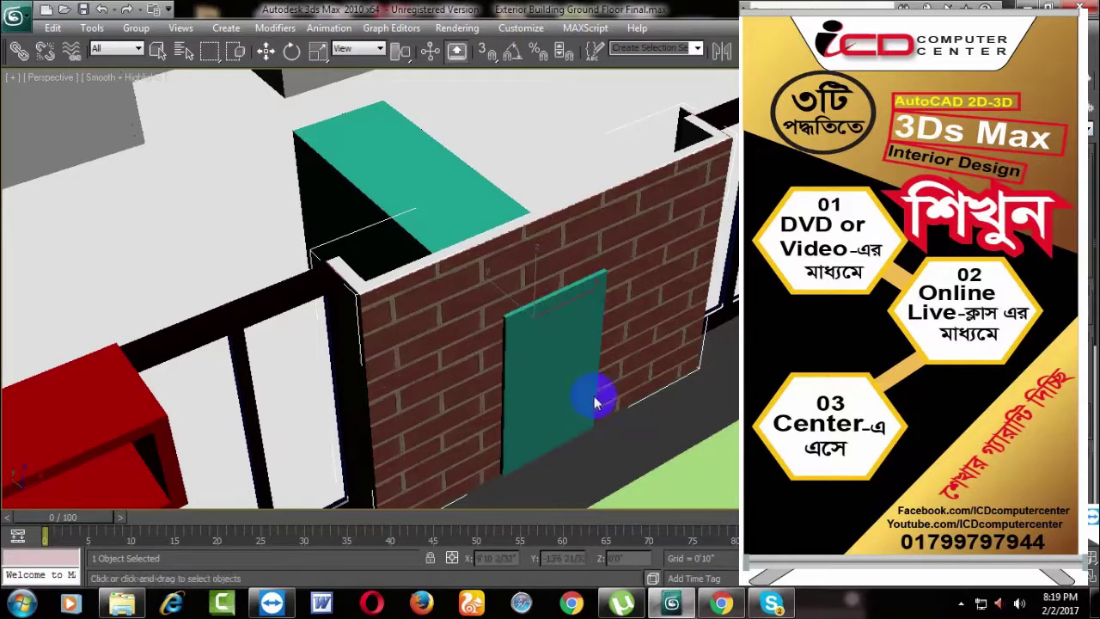
left_click(565, 388)
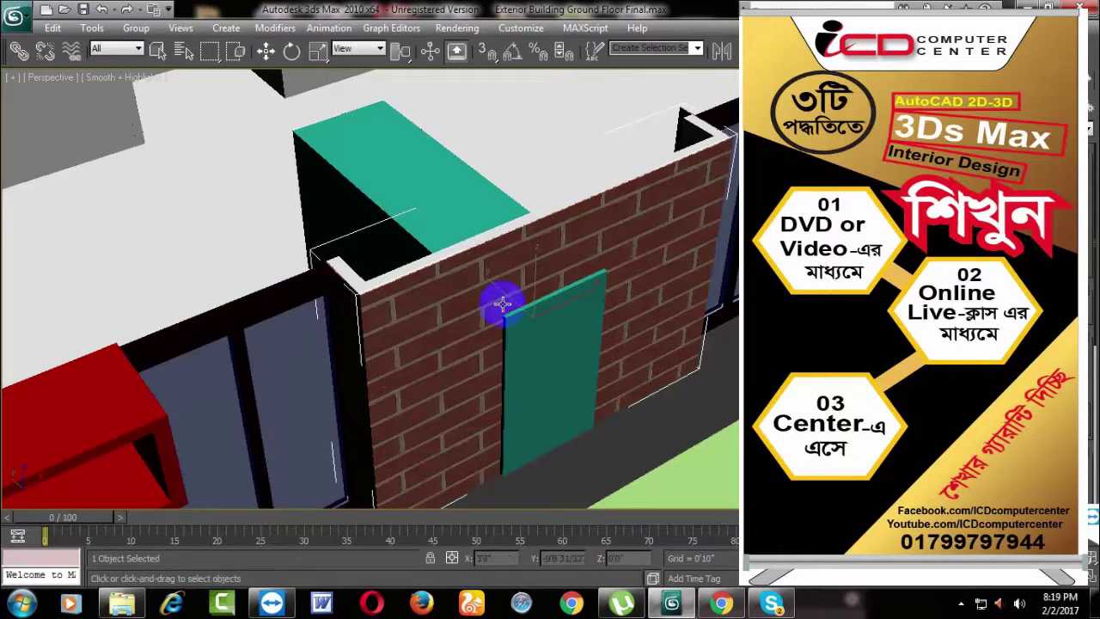
left_click(266, 51)
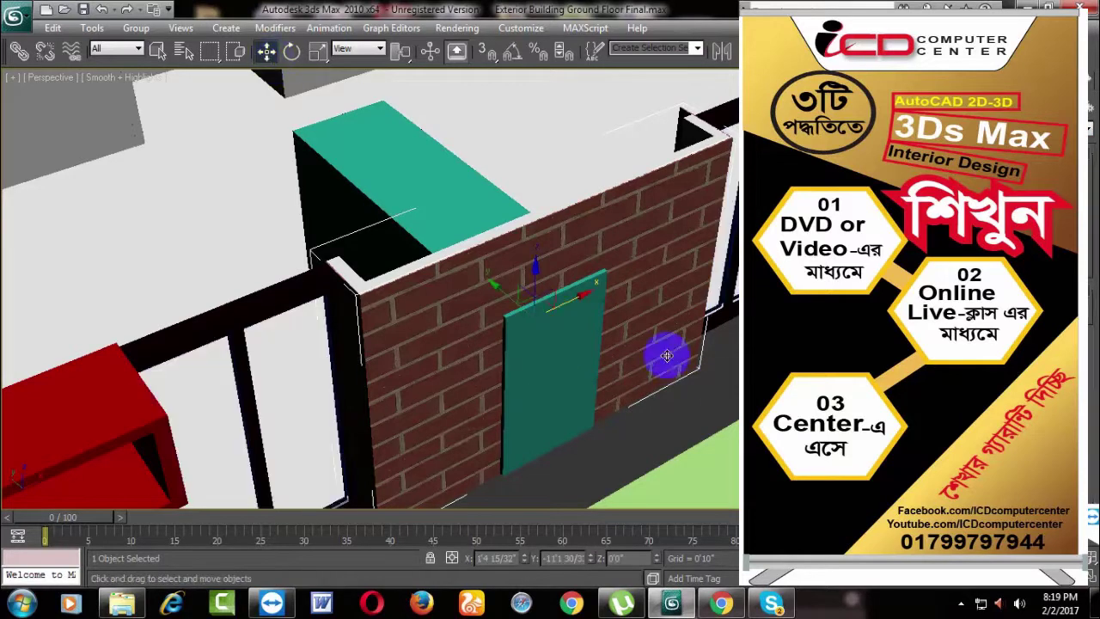
right_click(651, 267)
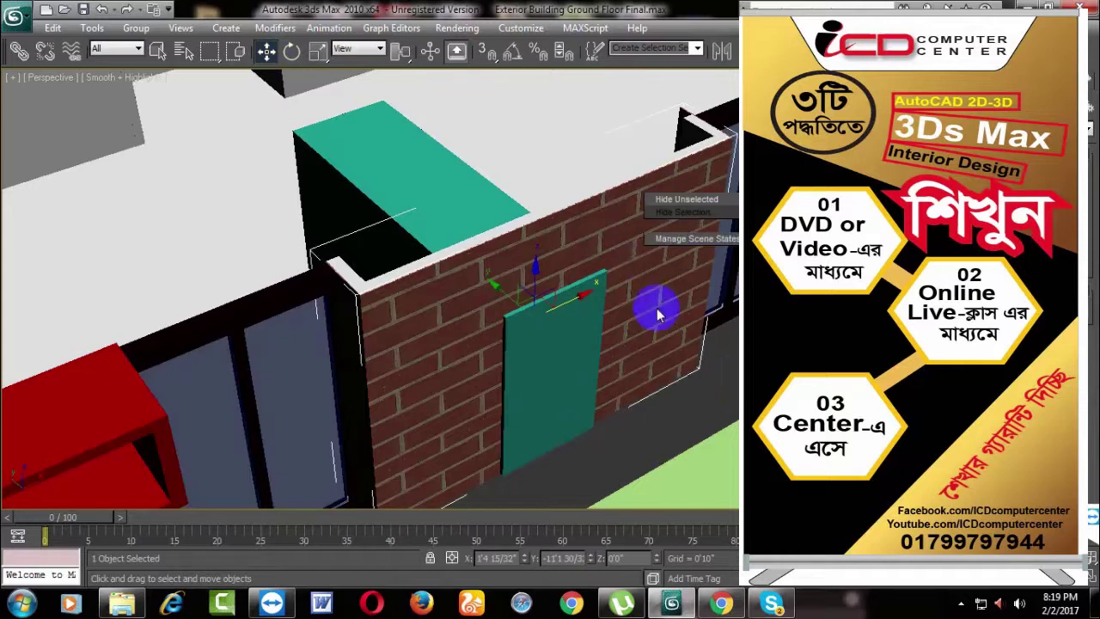
Step: Hide the brick facade and select the plain grey wall behind it
left_click(685, 215)
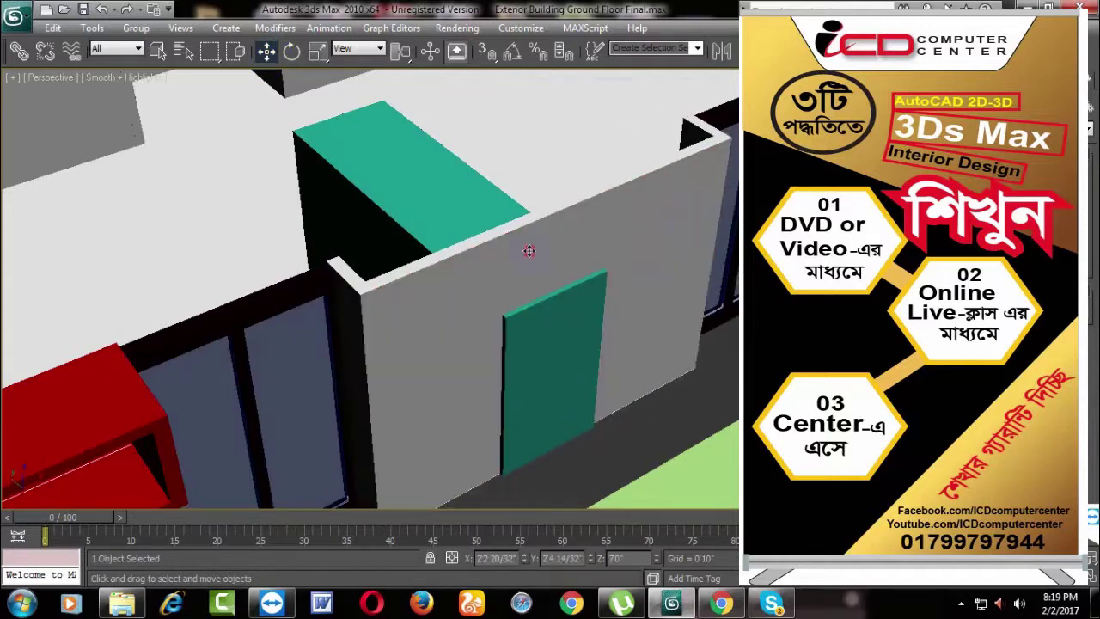
left_click(674, 379)
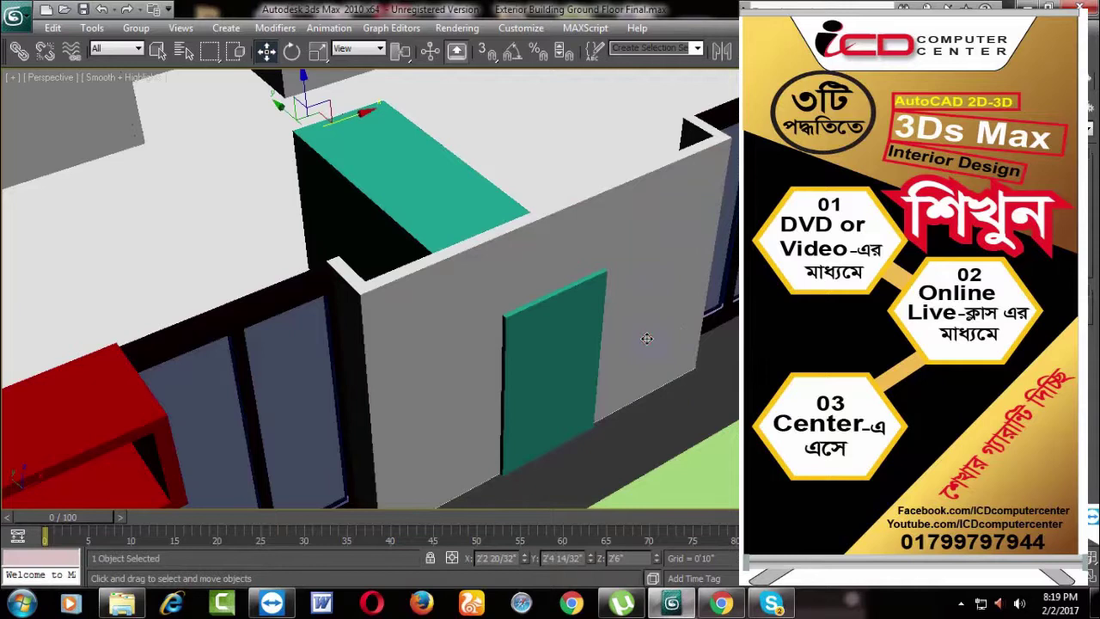
scroll(674, 379, "down", 3)
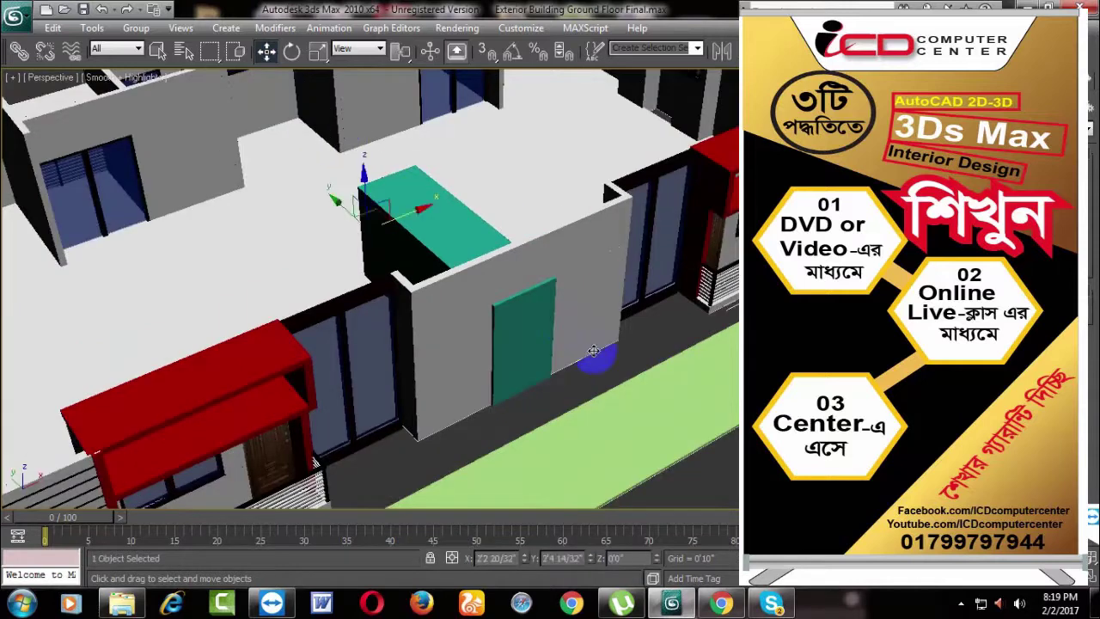
scroll(593, 351, "up", 2)
middle_click_drag(617, 373, 597, 361)
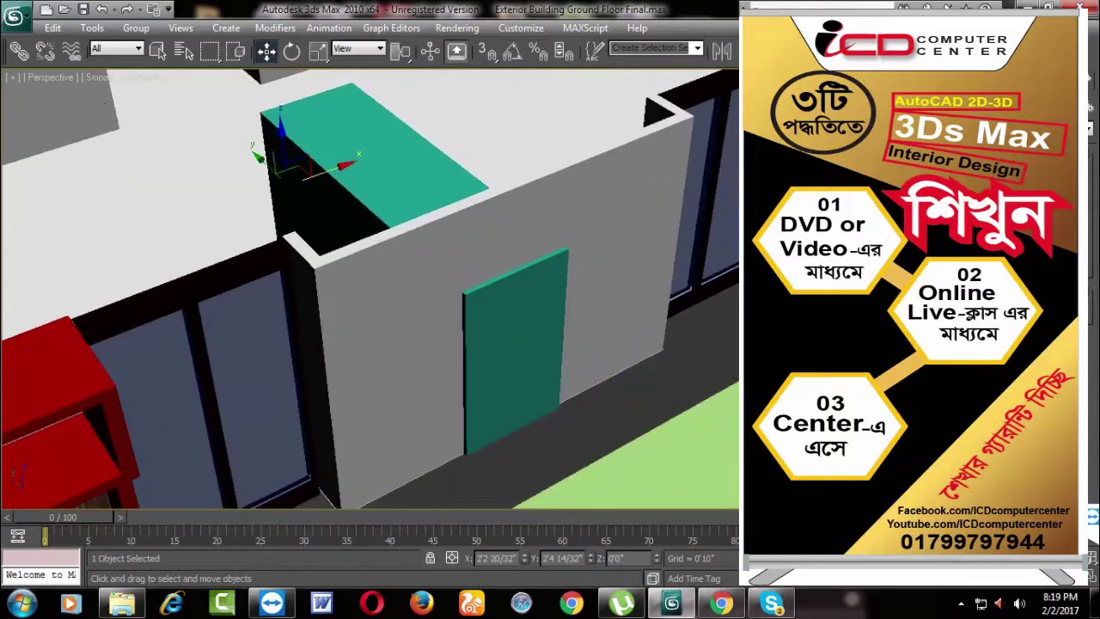
Step: Raise the grey wall 2'6" along Z and Boolean-subtract the door panel copy from it
key("q")
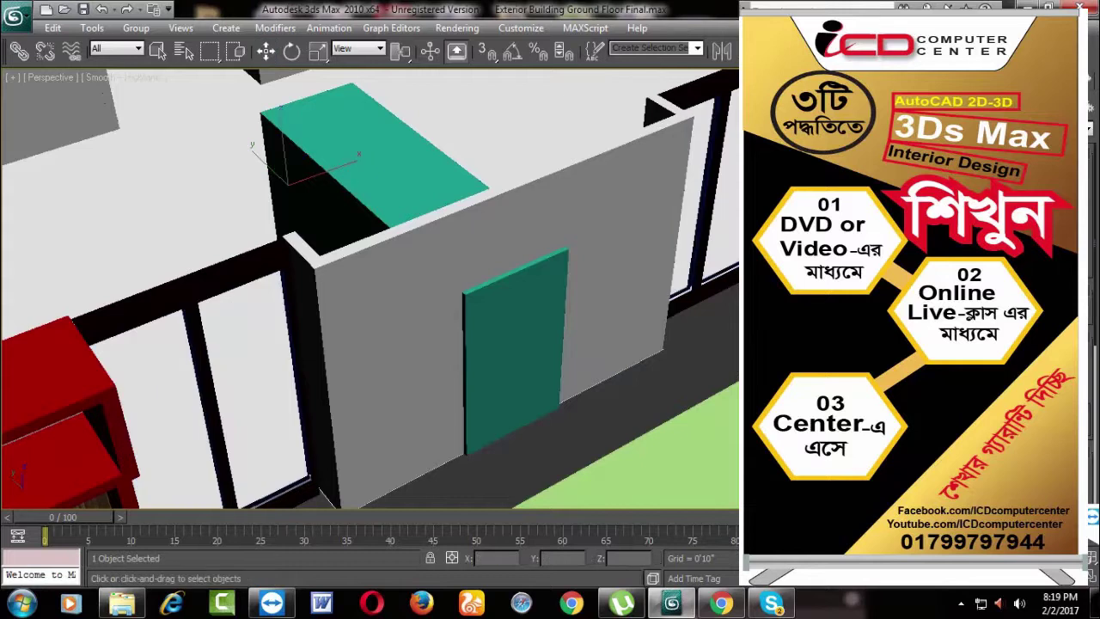
key("w")
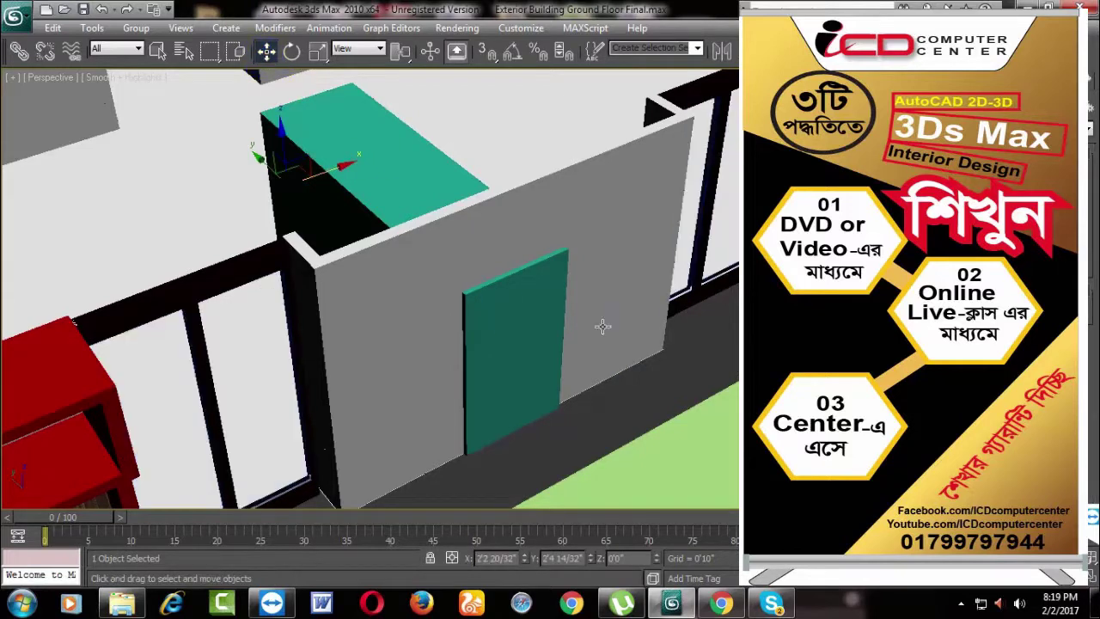
left_click_drag(659, 386, 604, 251)
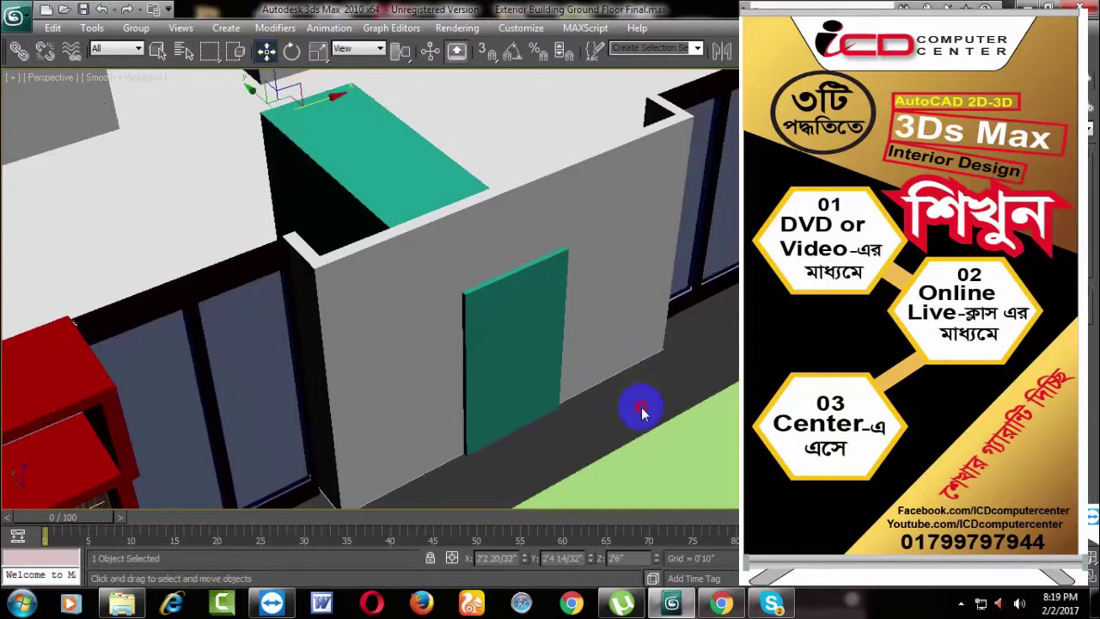
scroll(617, 321, "down", 5)
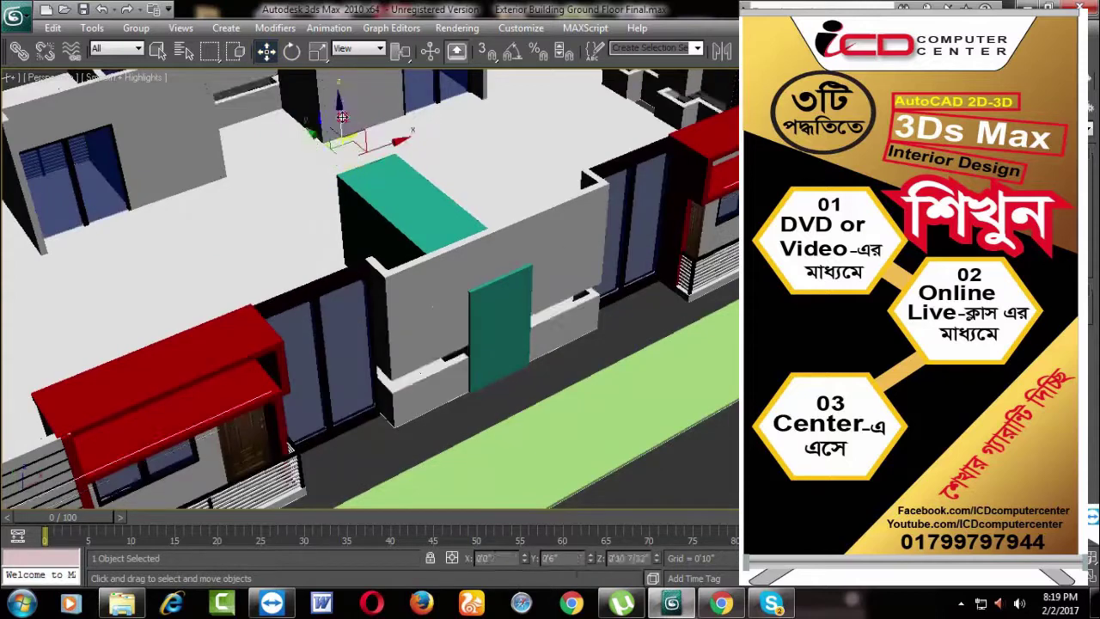
left_click(498, 209)
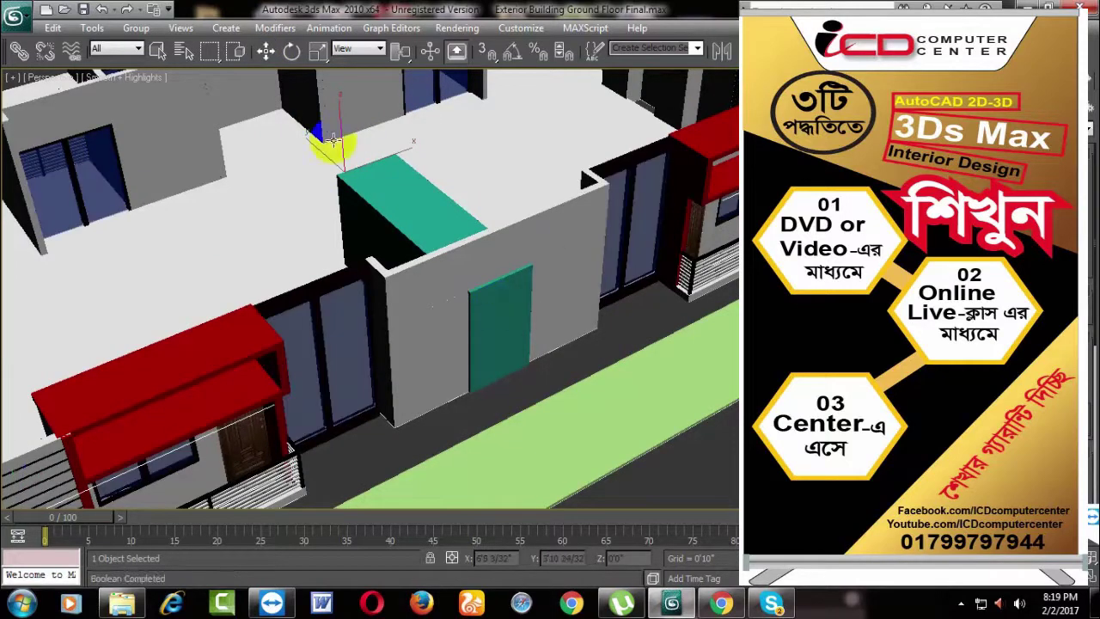
Step: Slide the green door panel right along the wall into line with the opening, undoing one wrong move
left_click(265, 50)
left_click(501, 330)
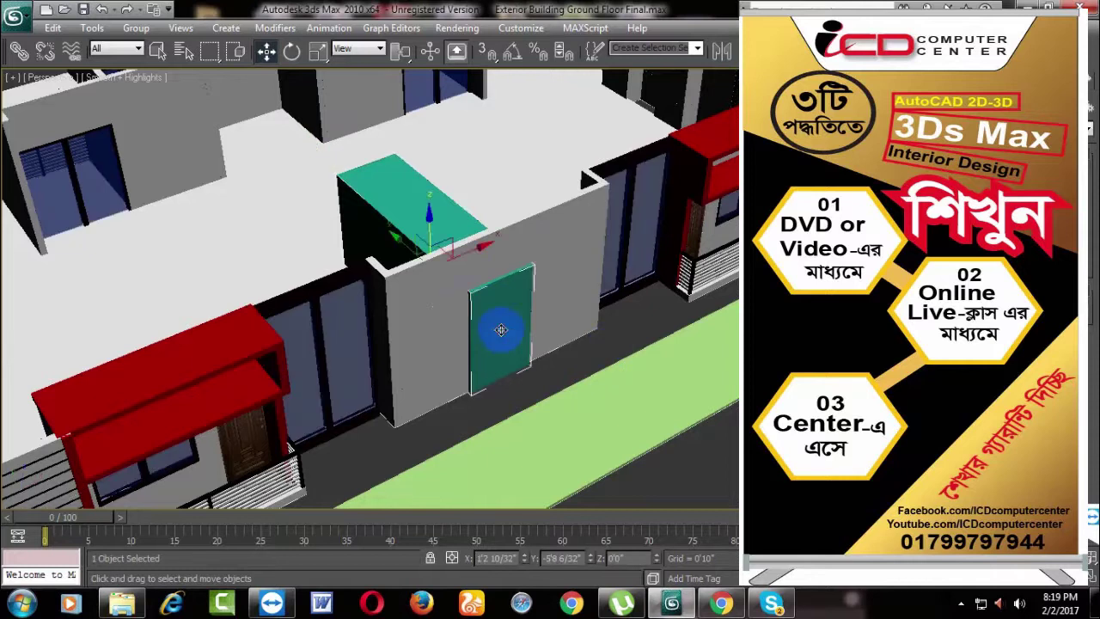
left_click_drag(466, 270, 585, 217)
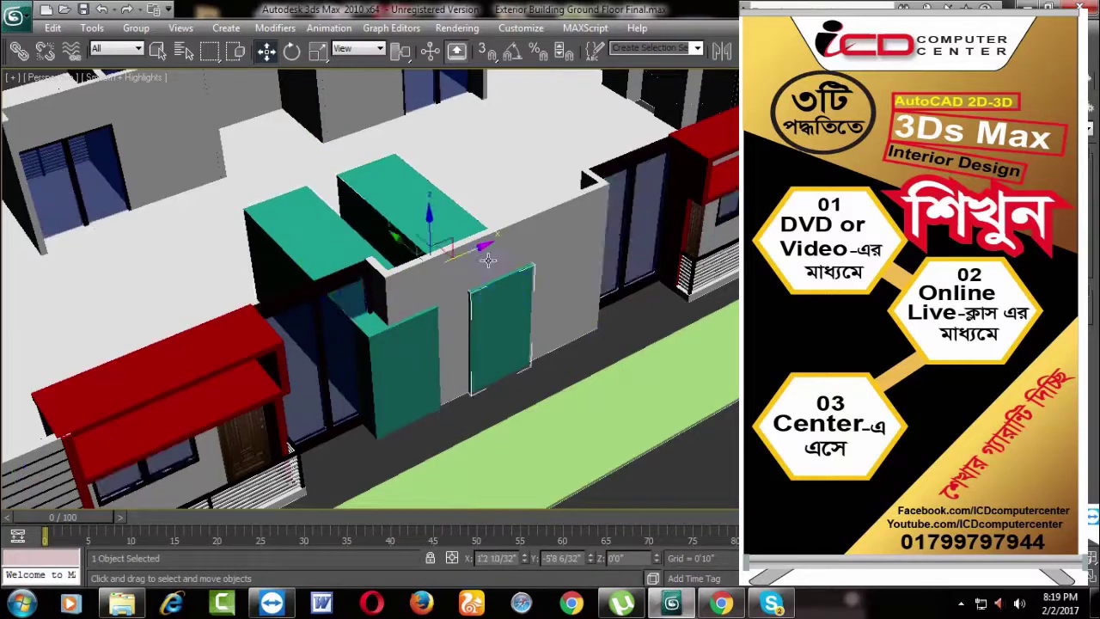
key("ctrl+z")
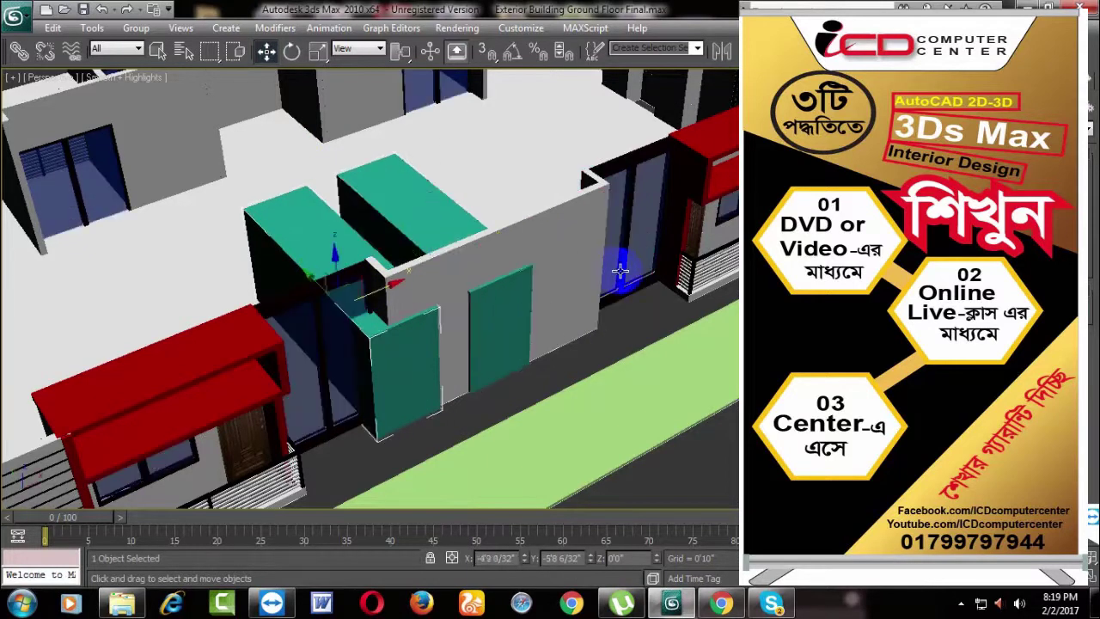
middle_click_drag(593, 335, 583, 369)
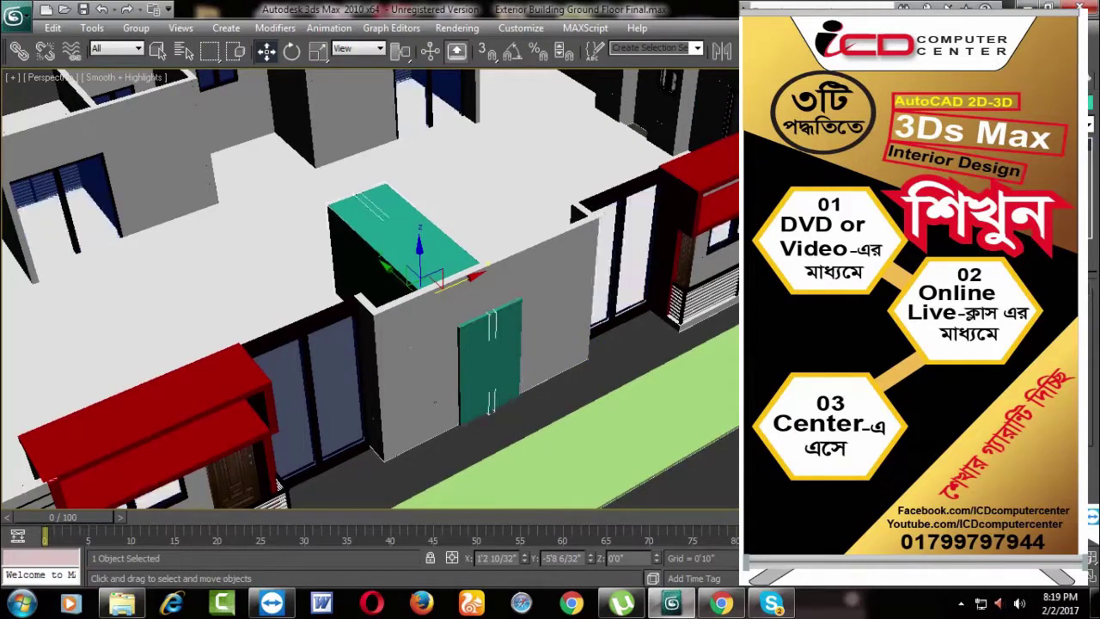
left_click_drag(458, 280, 482, 273)
left_click(493, 344)
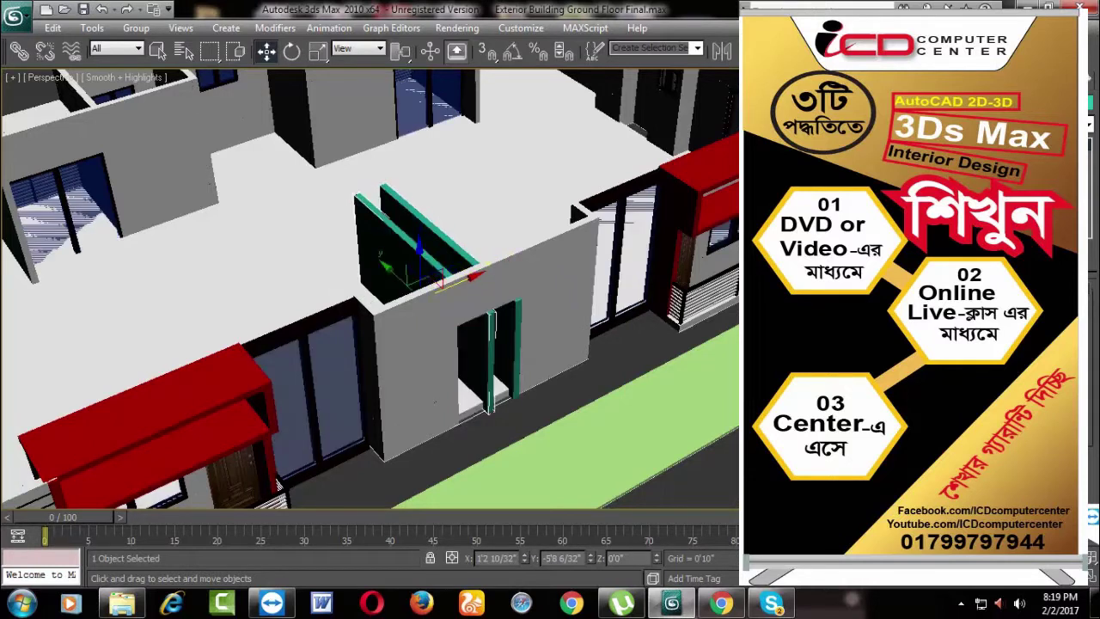
Step: With wireframe display and 3D vertex snap on, snap the first door frame piece to the opening's edge
left_click_drag(454, 278, 433, 287)
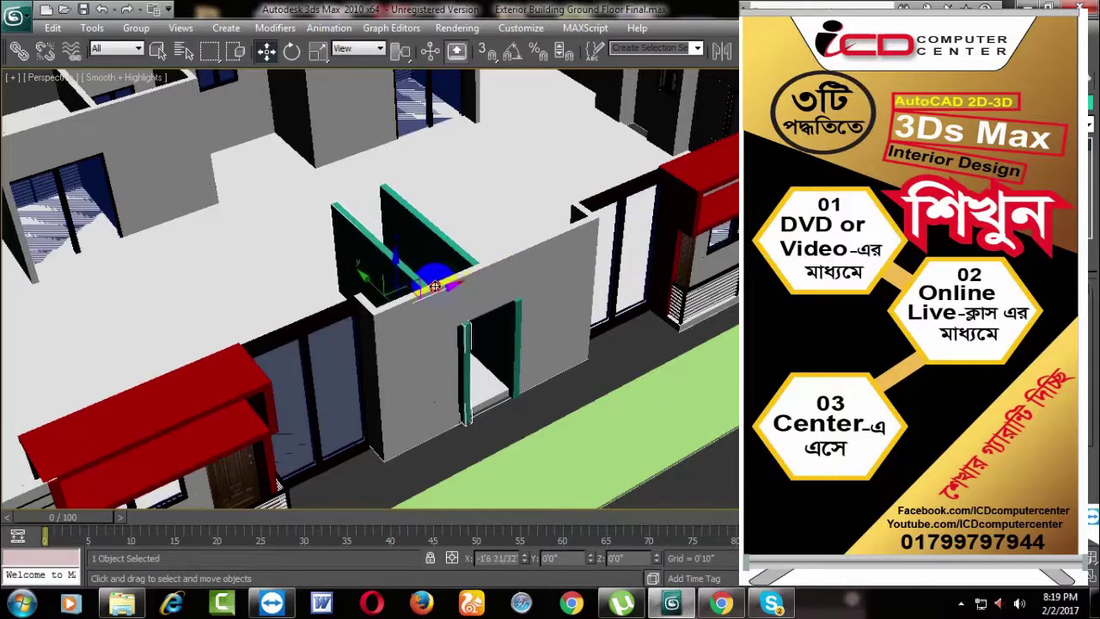
middle_click_drag(432, 287, 464, 268, "alt")
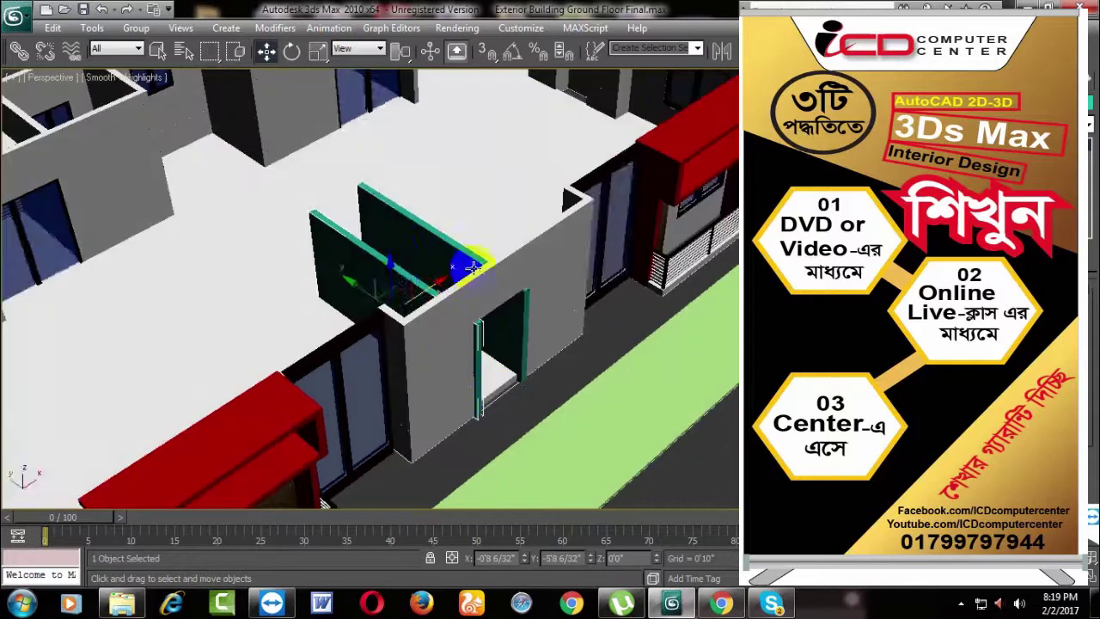
left_click_drag(465, 268, 370, 273)
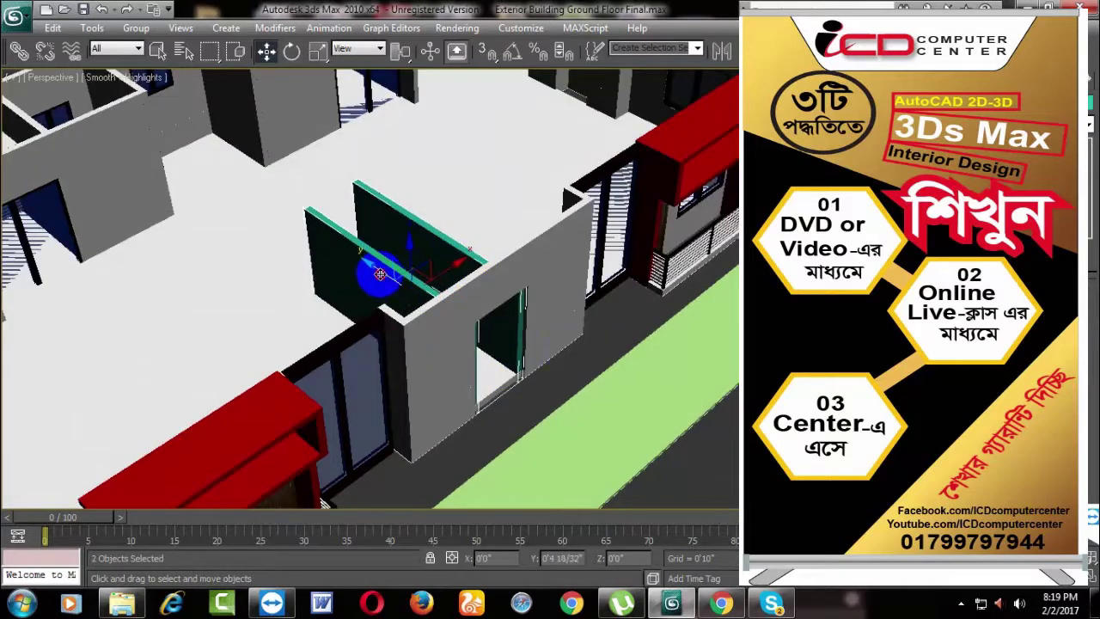
scroll(568, 359, "up", 5)
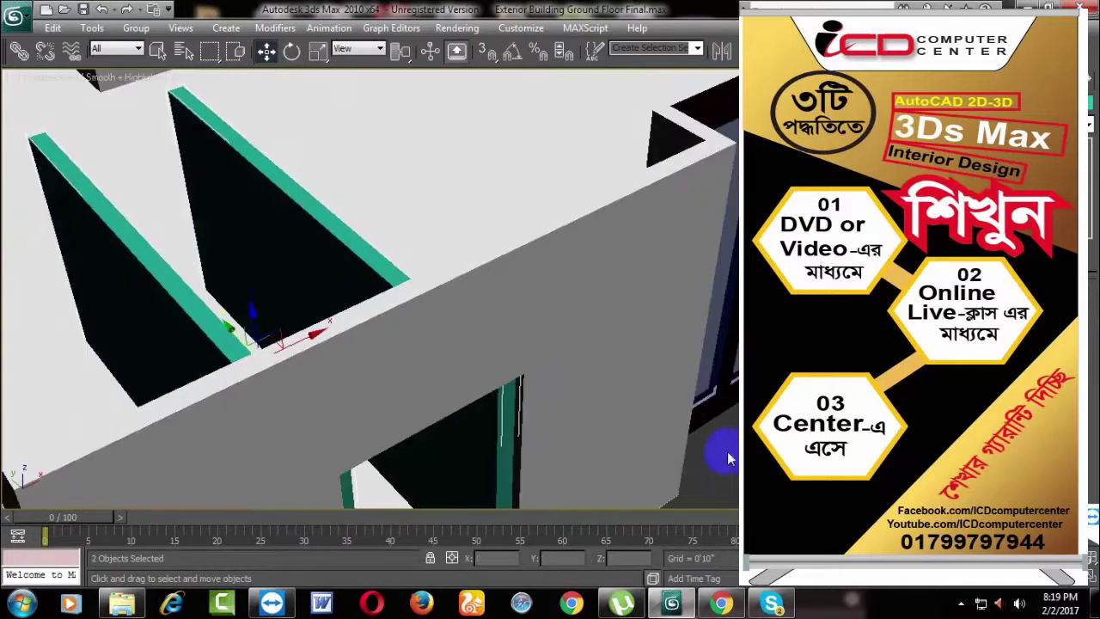
middle_click_drag(698, 413, 508, 344)
left_click(484, 336)
key("F3")
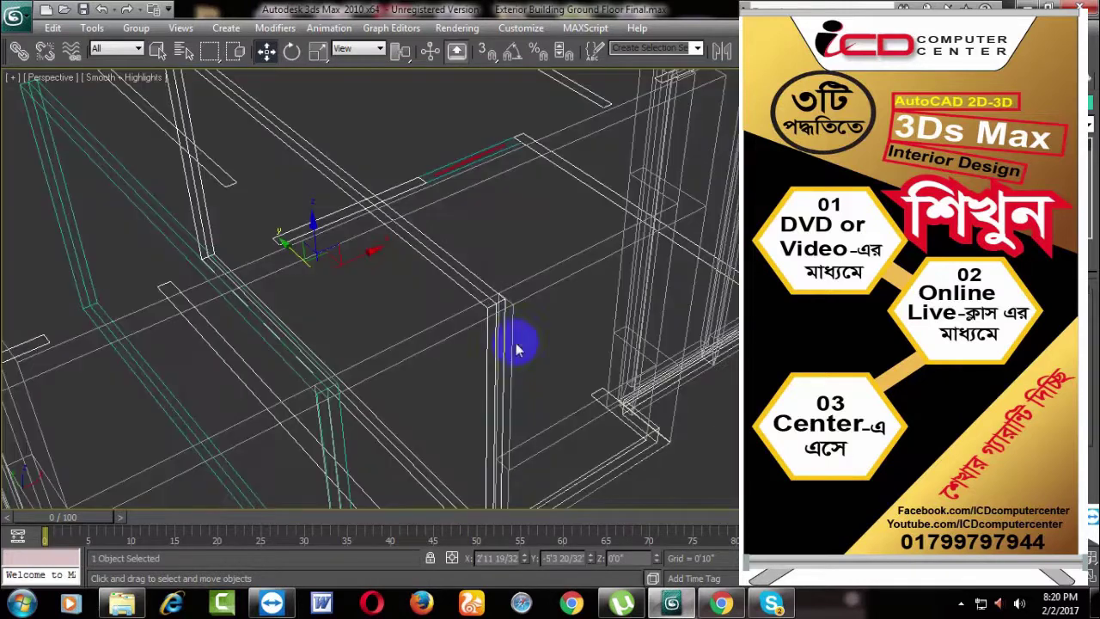
left_click(488, 51)
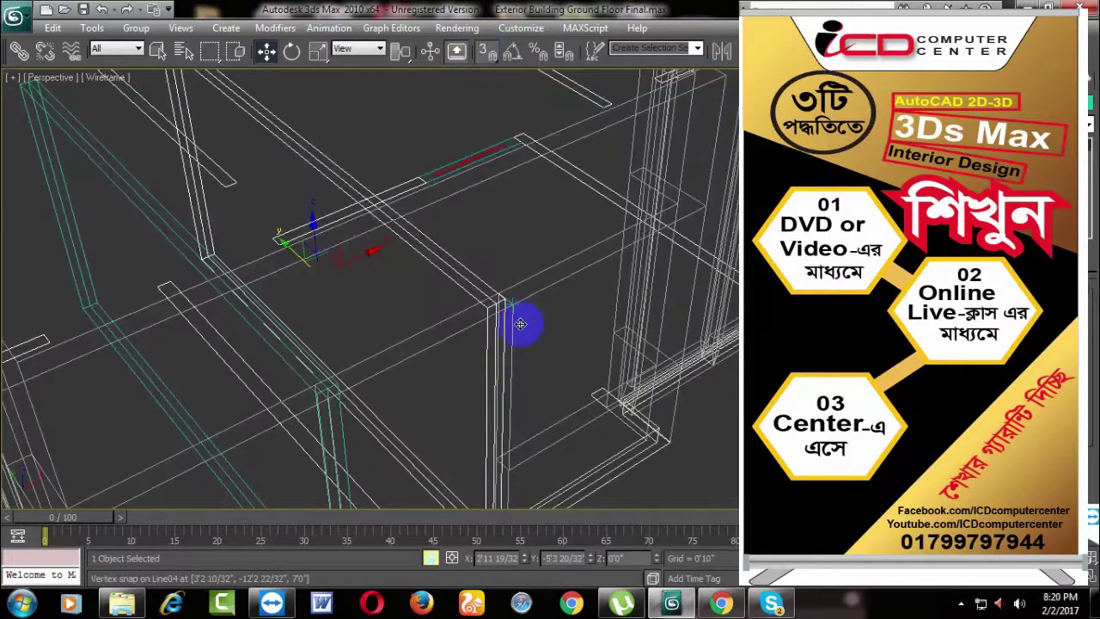
left_click_drag(499, 301, 513, 303)
key("F3")
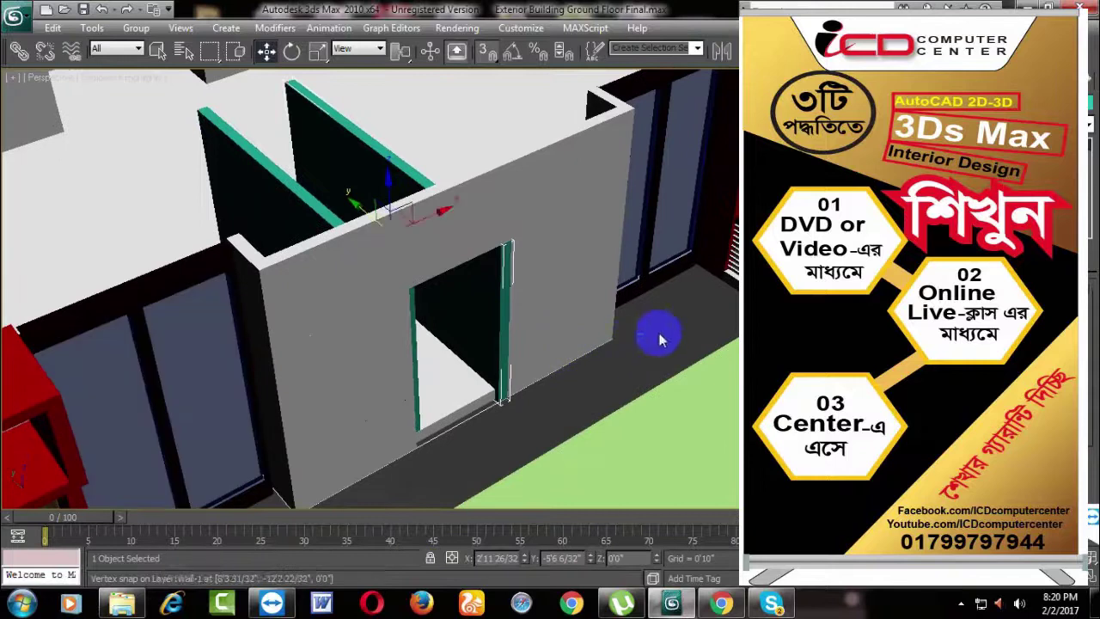
Step: Snap the second door frame piece down onto the opening's corner in wireframe
left_click(414, 308)
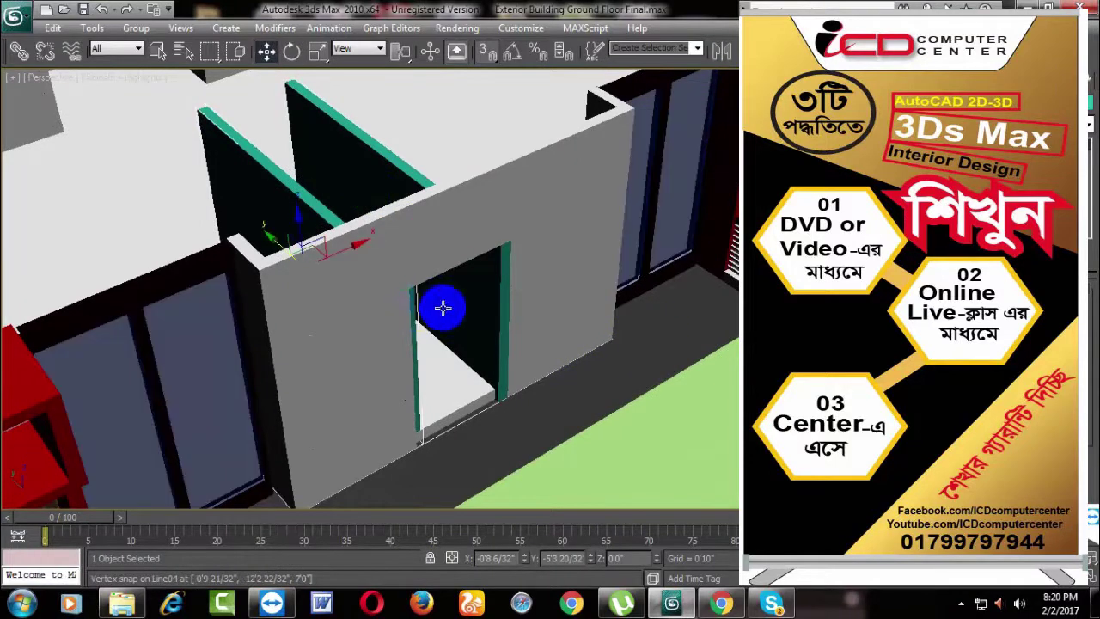
mouse_move(540, 336)
middle_mouse_down("alt")
mouse_move(454, 341)
mouse_move(545, 333)
middle_mouse_up("alt")
scroll(544, 333, "up", 2)
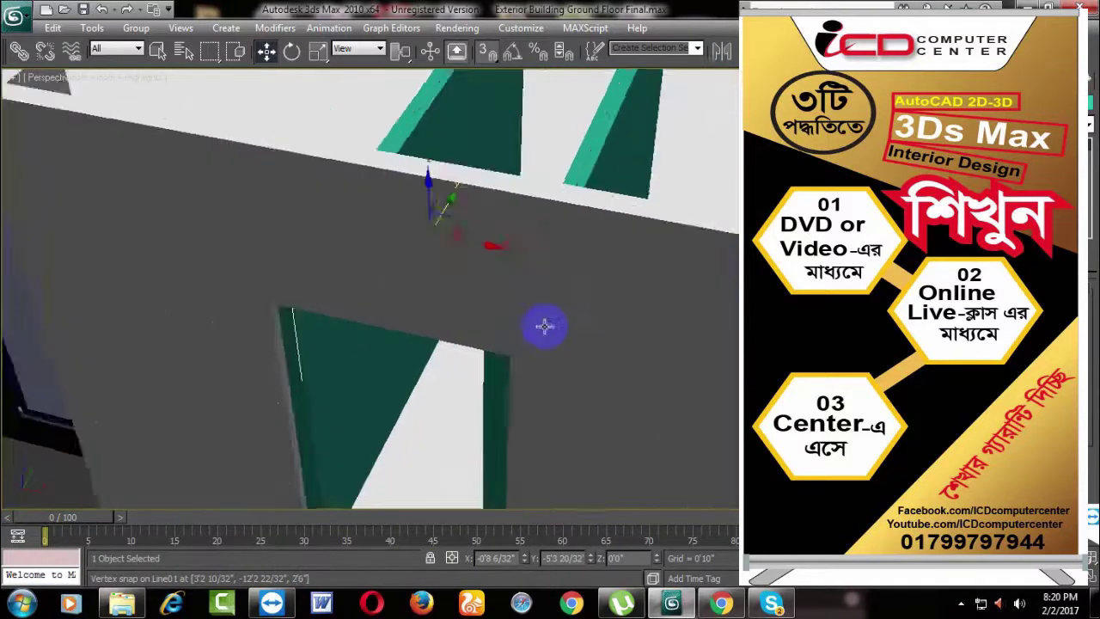
key("F3")
scroll(475, 348, "down", 1)
mouse_move(475, 348)
middle_mouse_down("alt")
mouse_move(447, 334)
mouse_move(496, 336)
middle_mouse_up("alt")
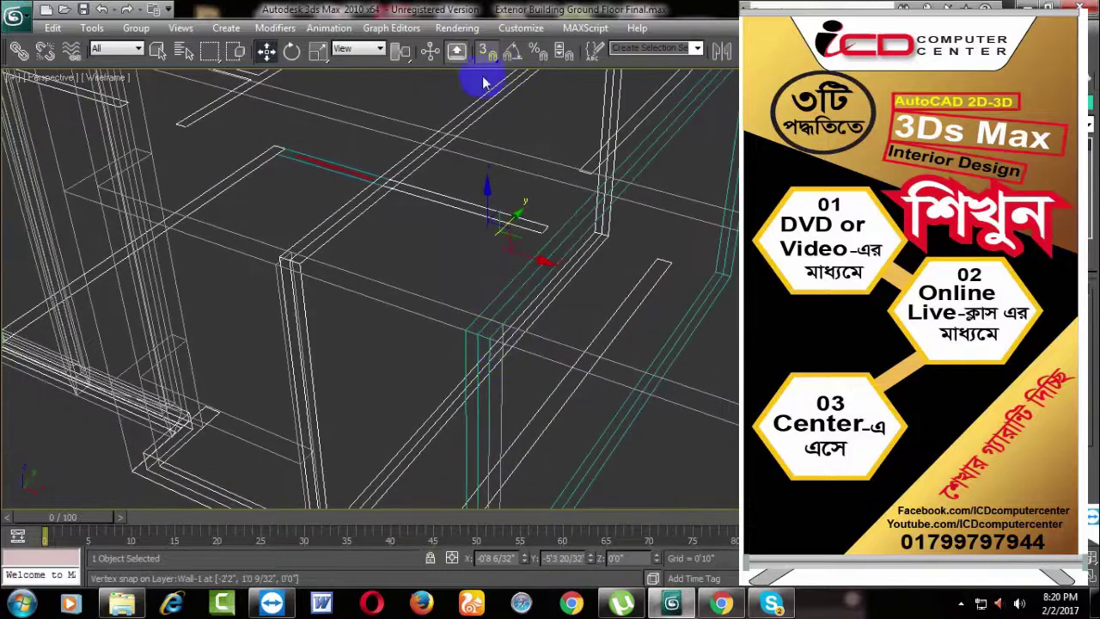
left_click_drag(278, 255, 273, 255)
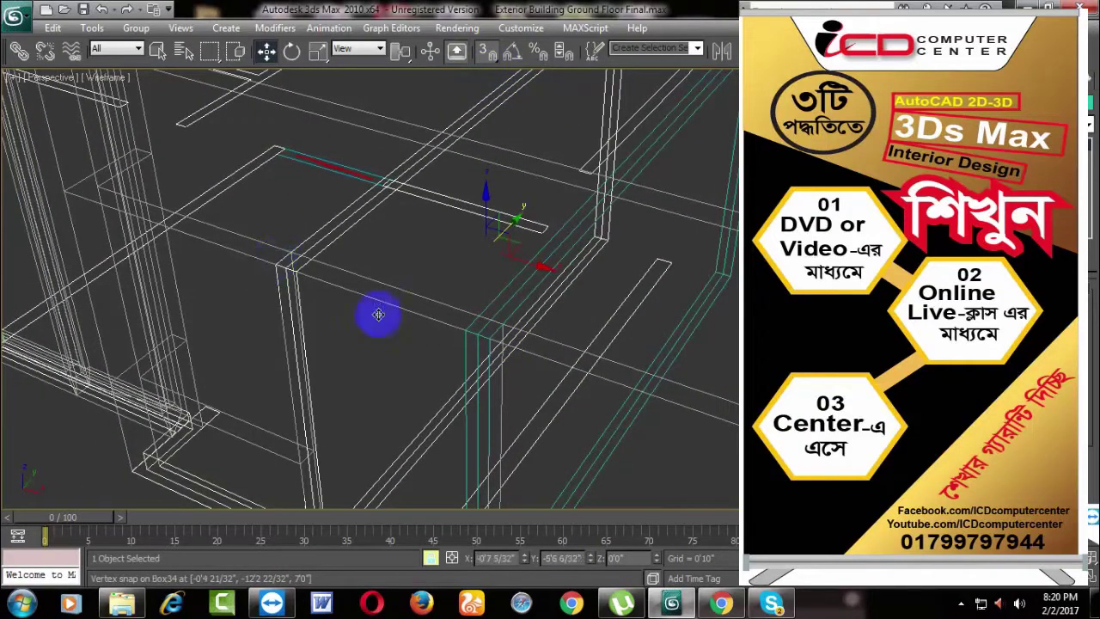
key("F3")
scroll(422, 333, "down", 3)
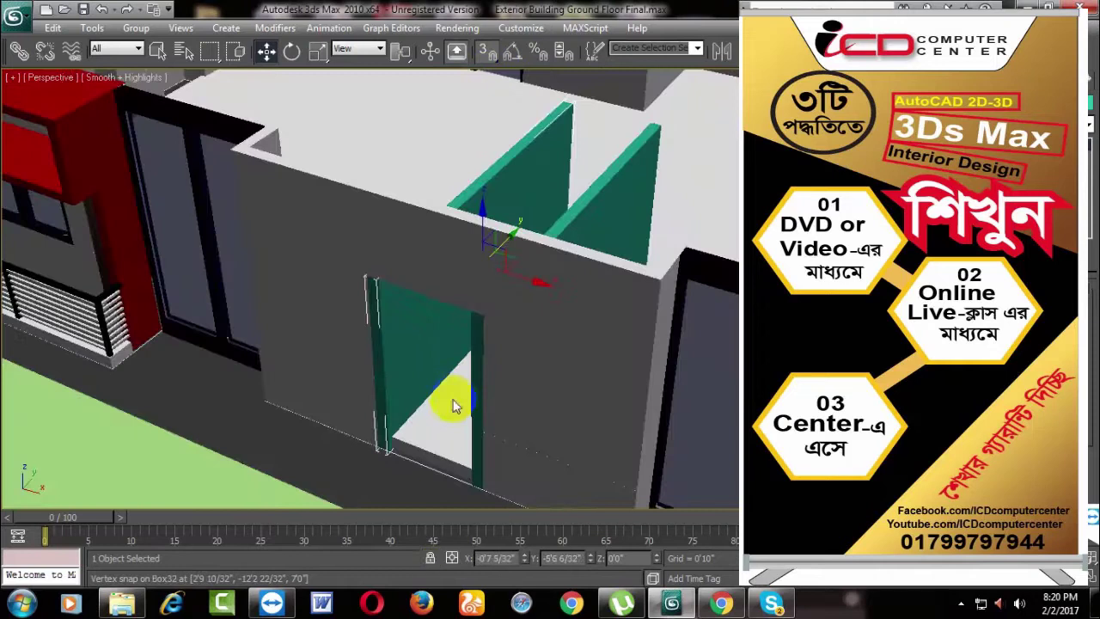
Step: Select both door frame pieces and group them under the default group name
mouse_move(456, 406)
middle_mouse_down("alt")
mouse_move(462, 422)
mouse_move(524, 416)
middle_mouse_up("alt")
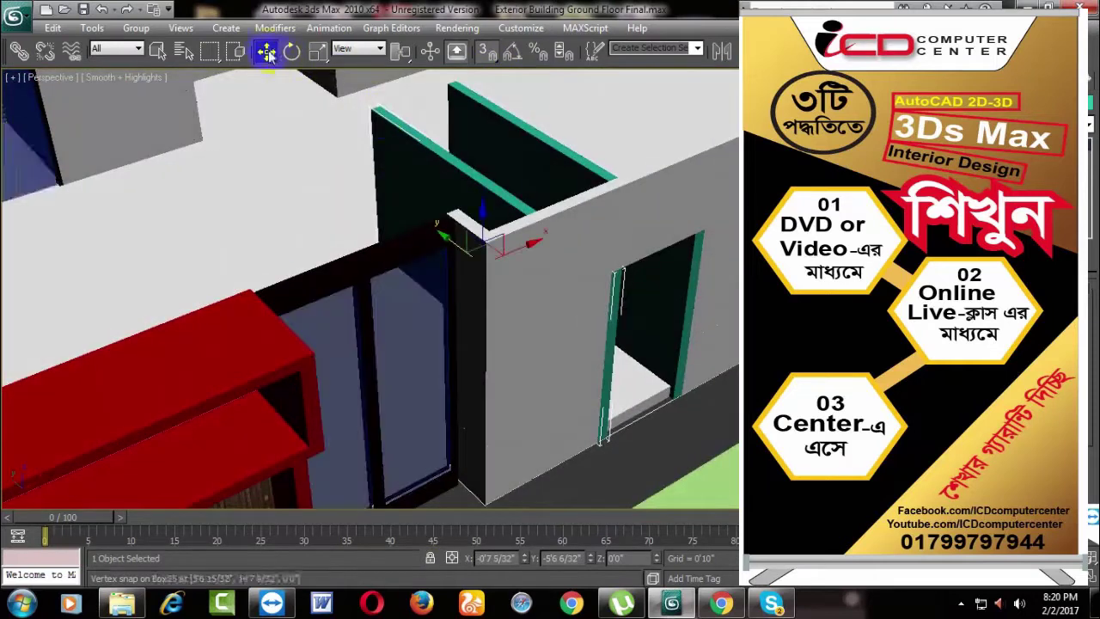
key("ctrl+d")
scroll(438, 299, "down", 2)
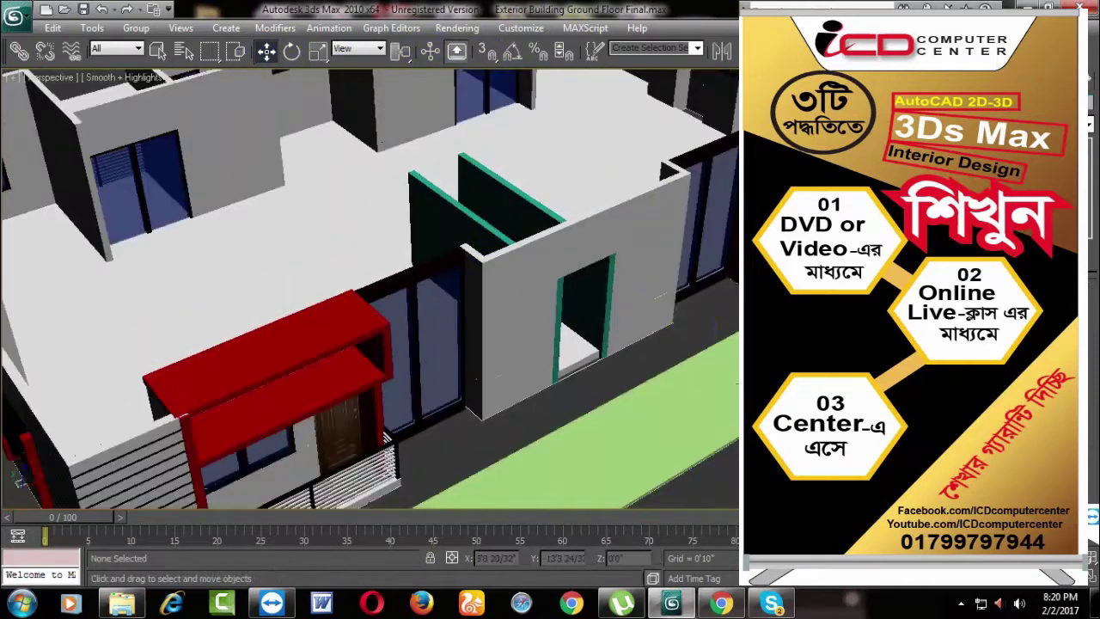
right_click(694, 327)
left_click(504, 189)
left_click(602, 273)
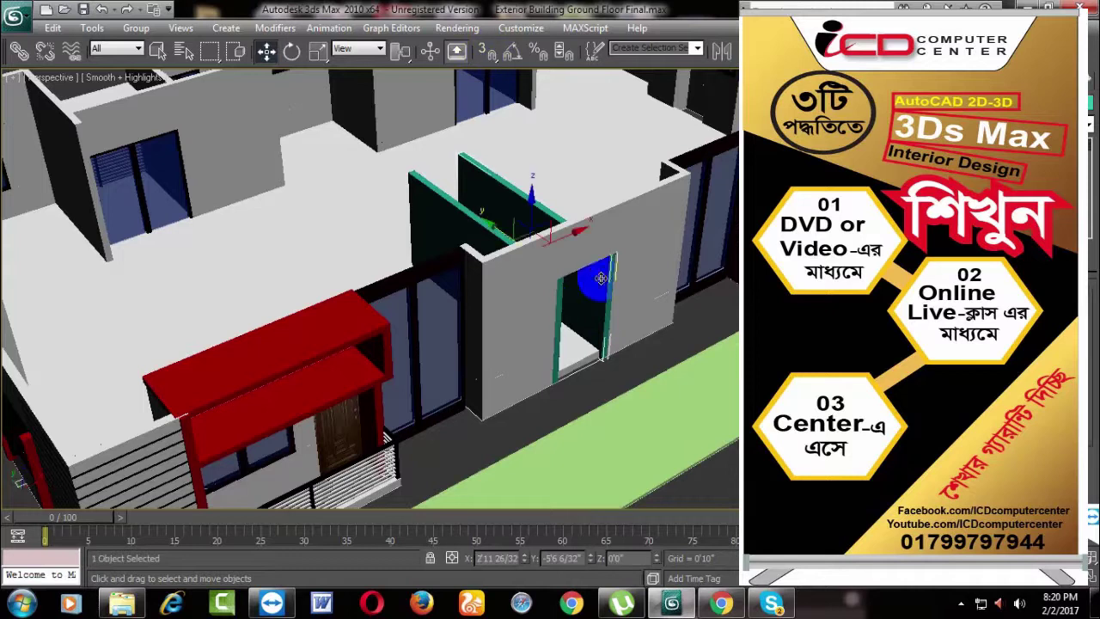
left_click(559, 299, "ctrl")
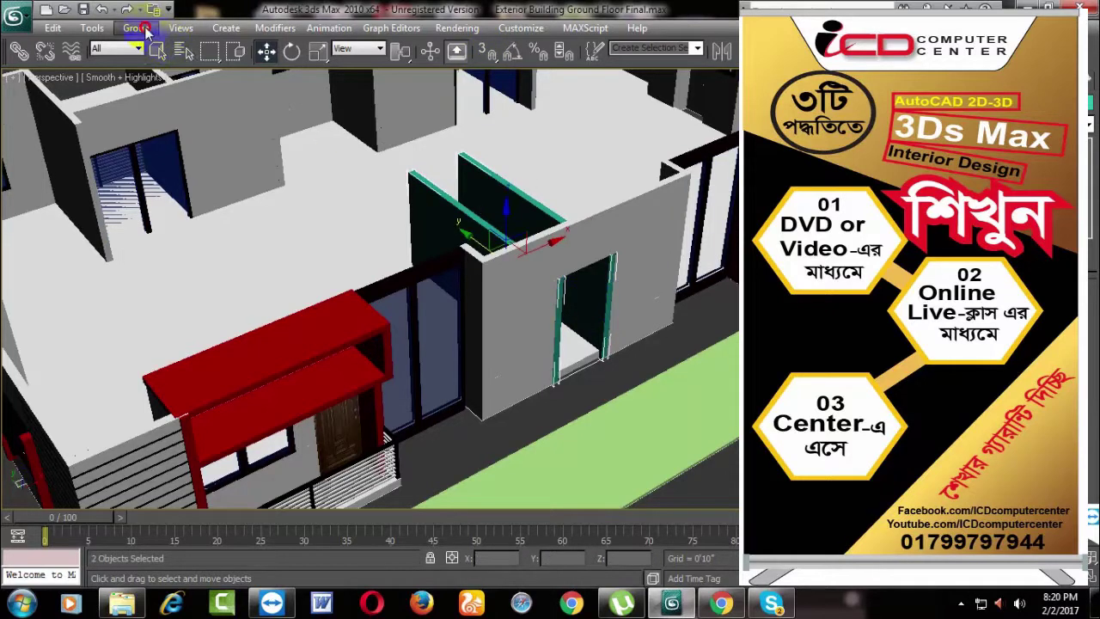
left_click(142, 28)
left_click(154, 44)
key("Return")
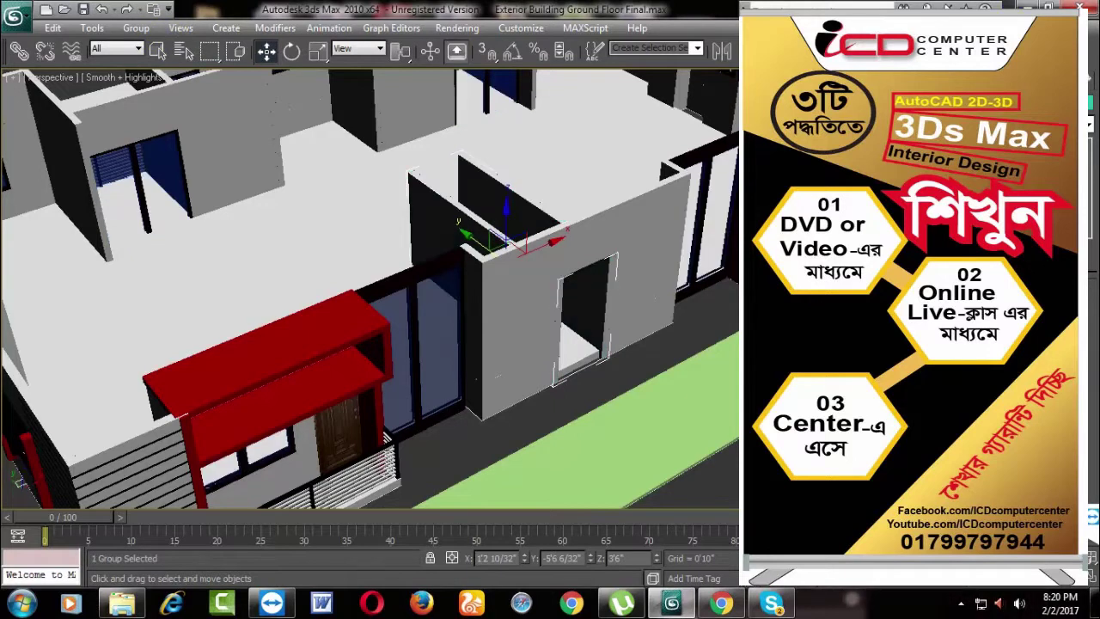
Step: Orbit around the brick doorway to inspect the grouped door frame from front and oblique views
middle_click_drag(653, 344, 698, 407, "alt")
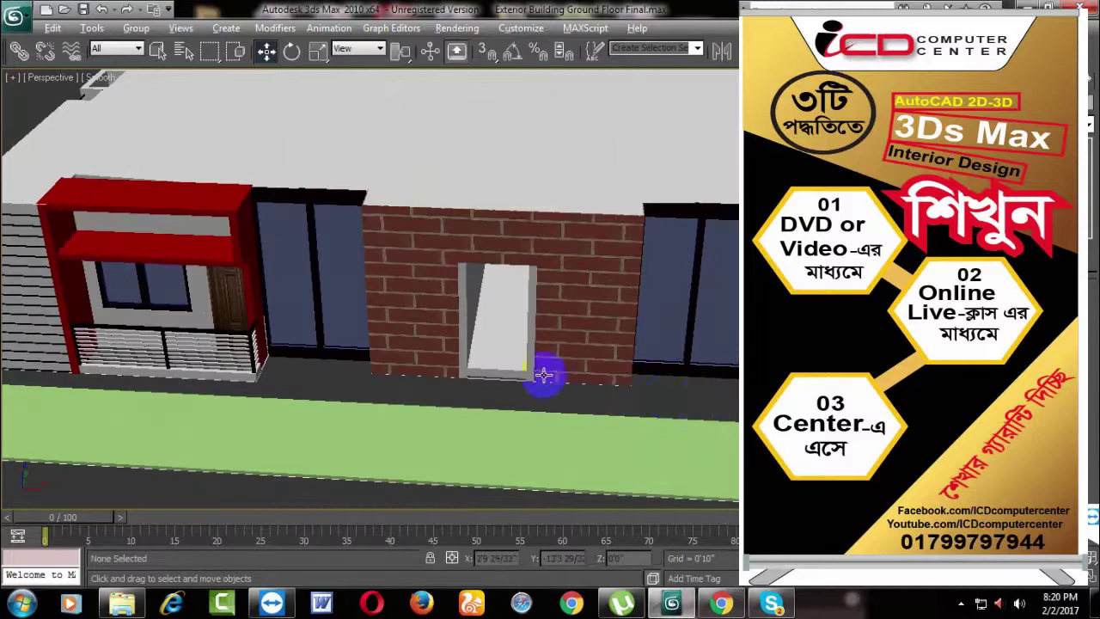
mouse_move(545, 373)
middle_mouse_down("alt")
mouse_move(499, 349)
mouse_move(577, 373)
mouse_move(617, 371)
mouse_move(570, 361)
mouse_move(589, 352)
mouse_move(545, 336)
mouse_move(575, 331)
mouse_move(533, 315)
middle_mouse_up("alt")
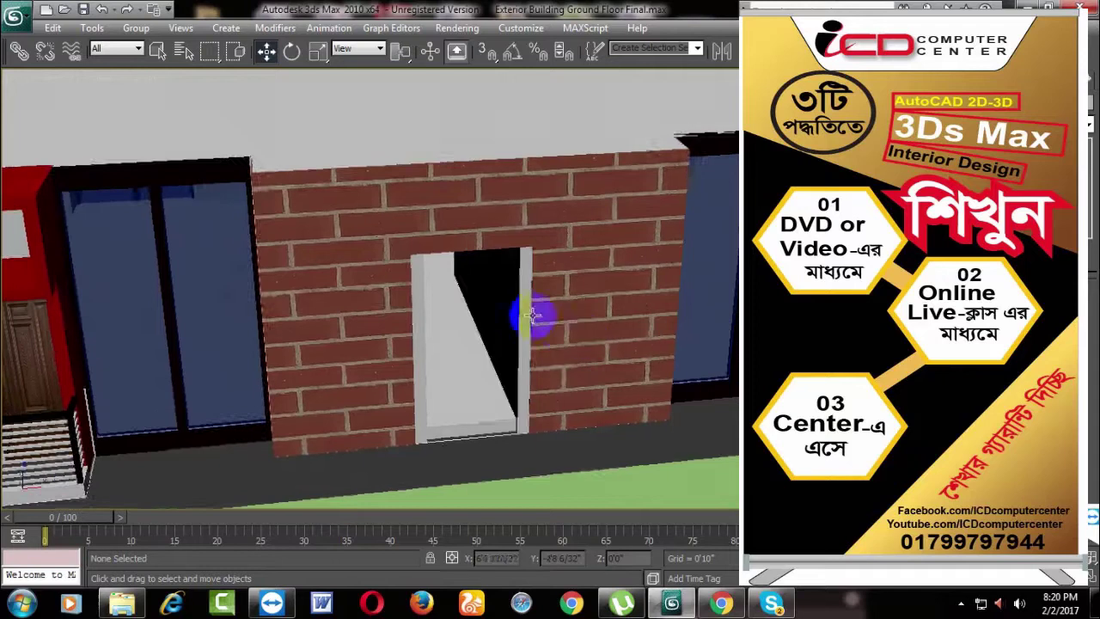
left_click(526, 315)
mouse_move(590, 351)
middle_mouse_down("alt")
mouse_move(504, 338)
mouse_move(513, 341)
middle_mouse_up("alt")
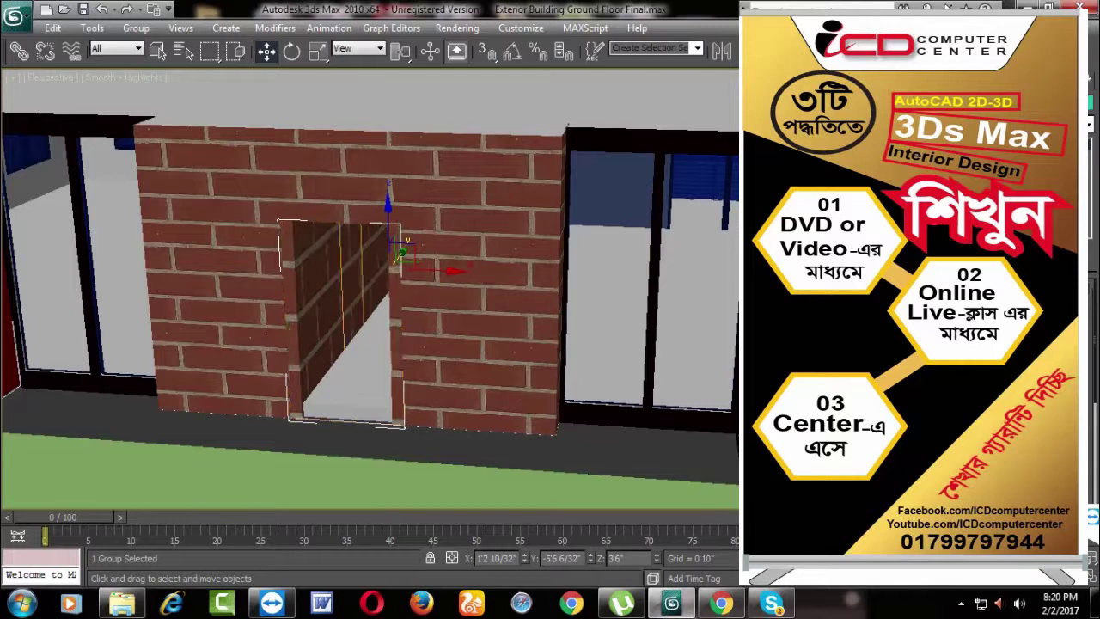
left_click(516, 299, "ctrl")
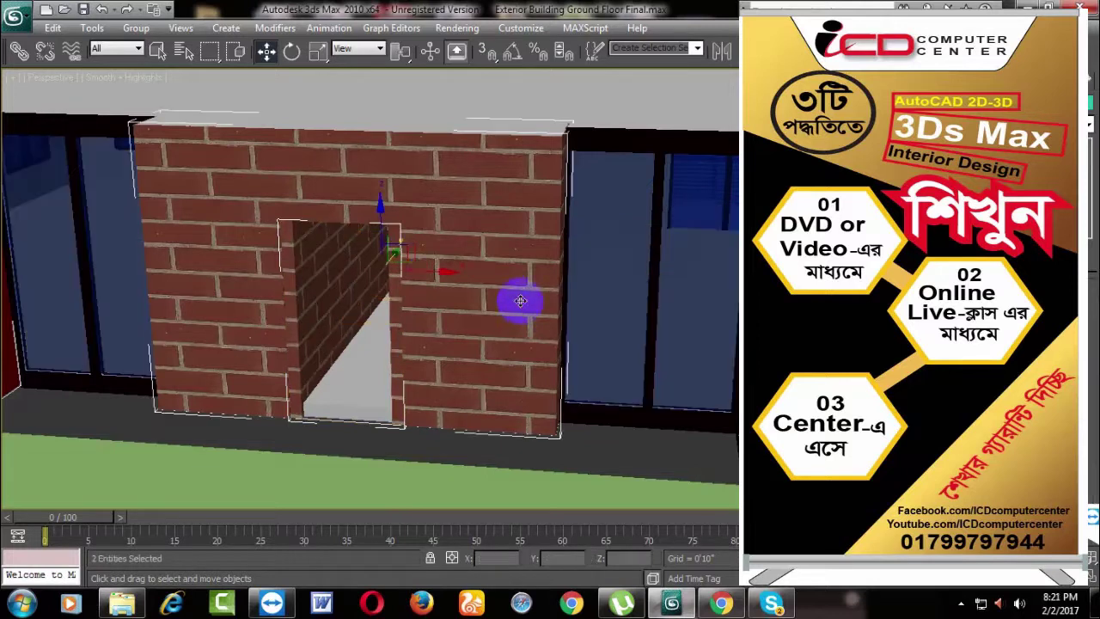
left_click_drag(422, 273, 315, 258)
middle_click_drag(314, 258, 404, 266, "alt")
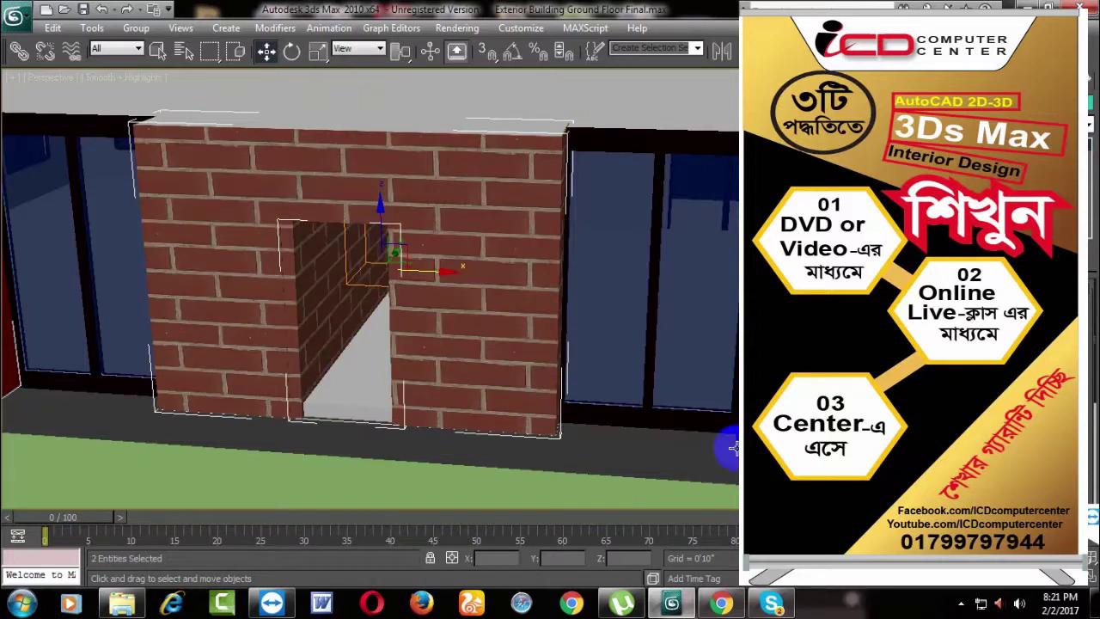
middle_click_drag(731, 447, 697, 395, "alt")
left_click(369, 381)
scroll(405, 381, "up", 2)
scroll(421, 384, "up", 2)
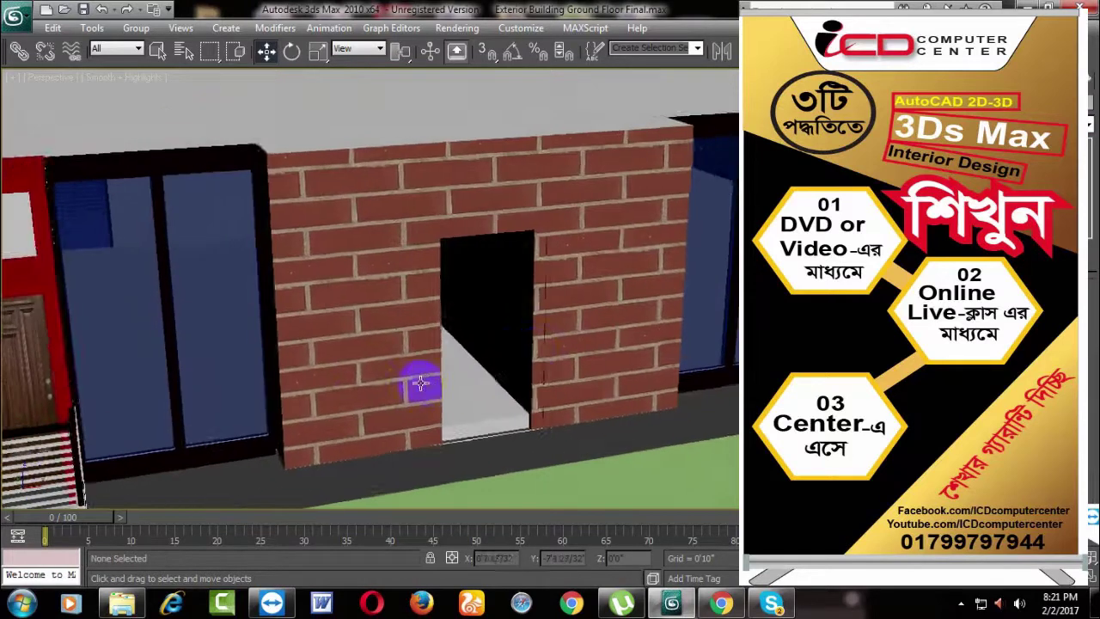
scroll(420, 384, "down", 2)
scroll(528, 344, "down", 2)
scroll(481, 344, "down", 2)
mouse_move(521, 349)
middle_mouse_down("alt")
mouse_move(479, 370)
mouse_move(413, 363)
mouse_move(538, 339)
mouse_move(519, 314)
mouse_move(484, 318)
mouse_move(516, 312)
mouse_move(530, 360)
mouse_move(555, 373)
mouse_move(536, 388)
mouse_move(538, 418)
middle_mouse_up("alt")
scroll(536, 395, "down", 5)
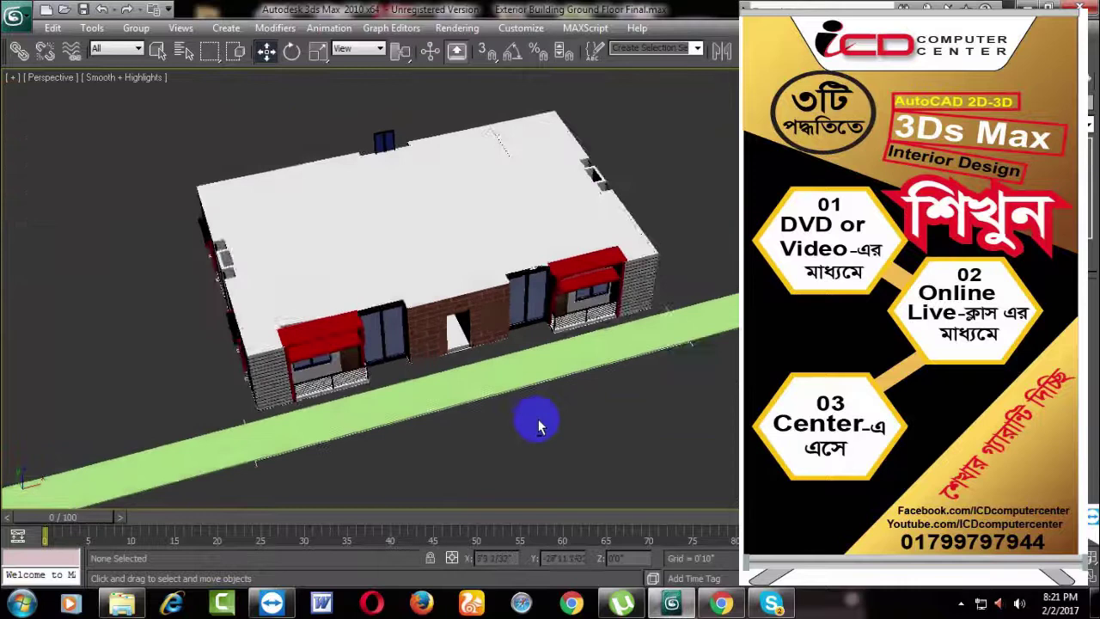
Step: Inspect the storefront's green walkway and left and right glass doors from a frontal view
scroll(538, 404, "up", 3)
scroll(542, 387, "up", 1)
left_click(545, 381)
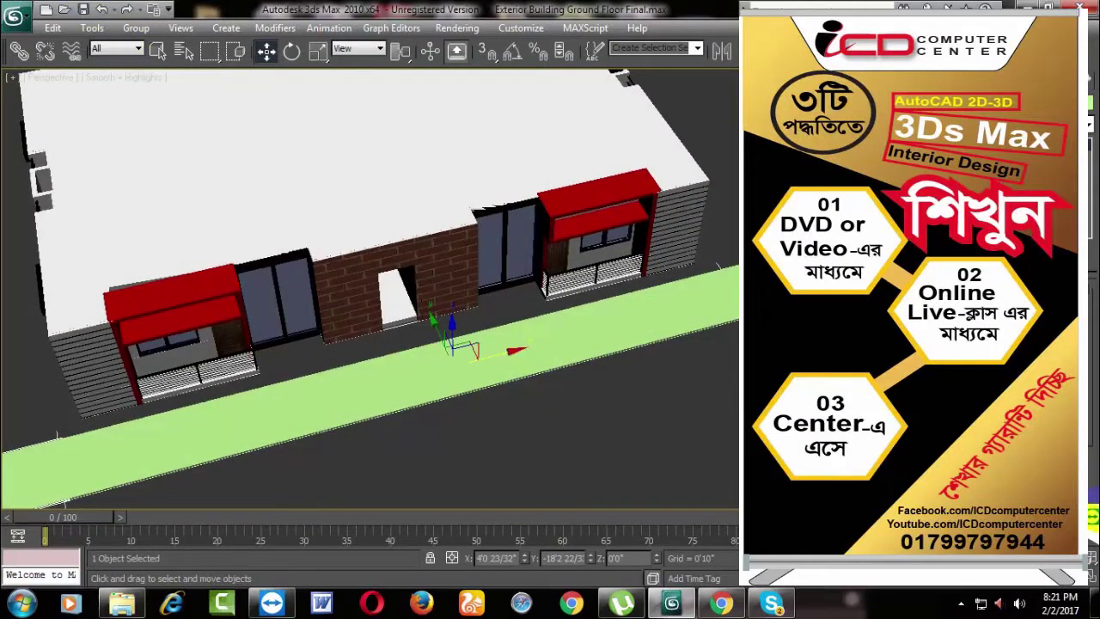
scroll(647, 256, "up", 2)
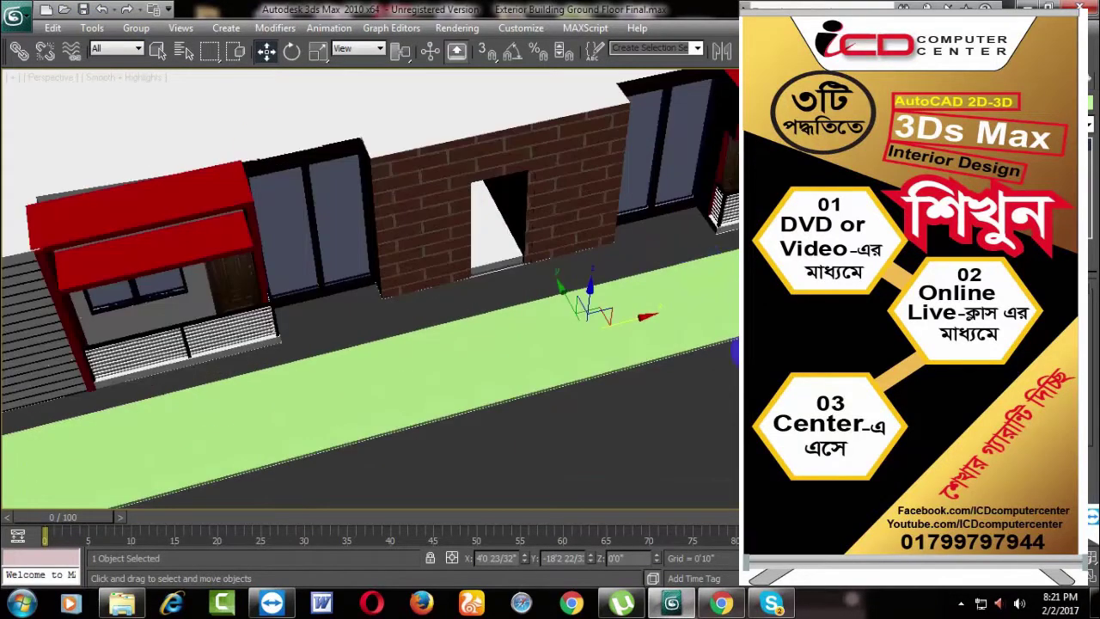
key("ctrl+d")
mouse_move(711, 253)
middle_mouse_down("alt")
mouse_move(688, 300)
mouse_move(584, 314)
mouse_move(637, 213)
middle_mouse_up("alt")
left_click(637, 210)
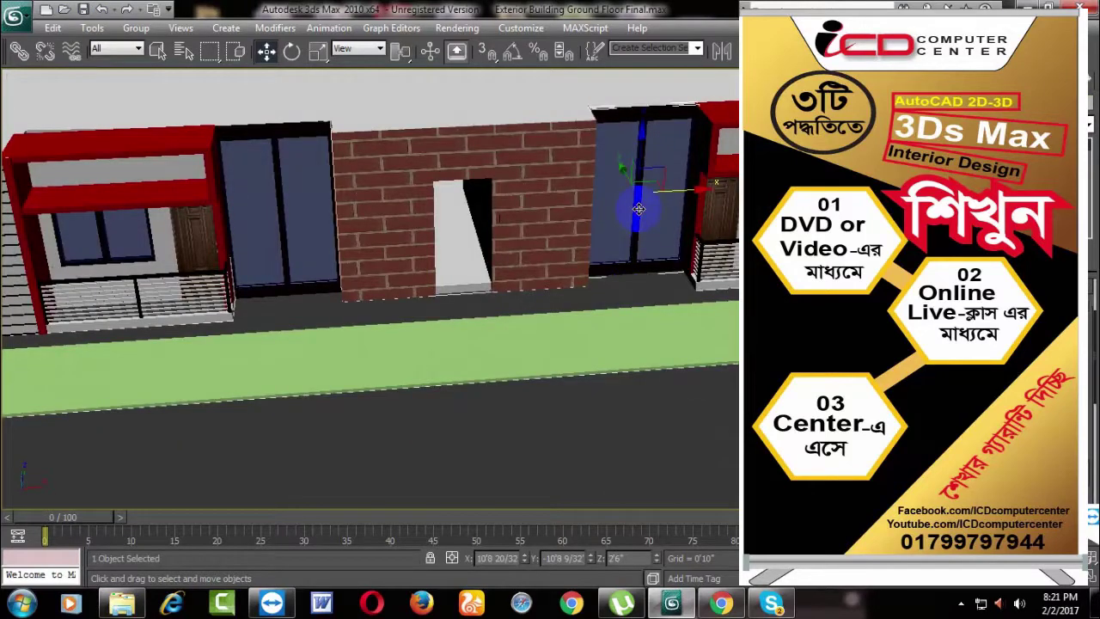
left_click(295, 192)
middle_click_drag(397, 278, 433, 278, "alt")
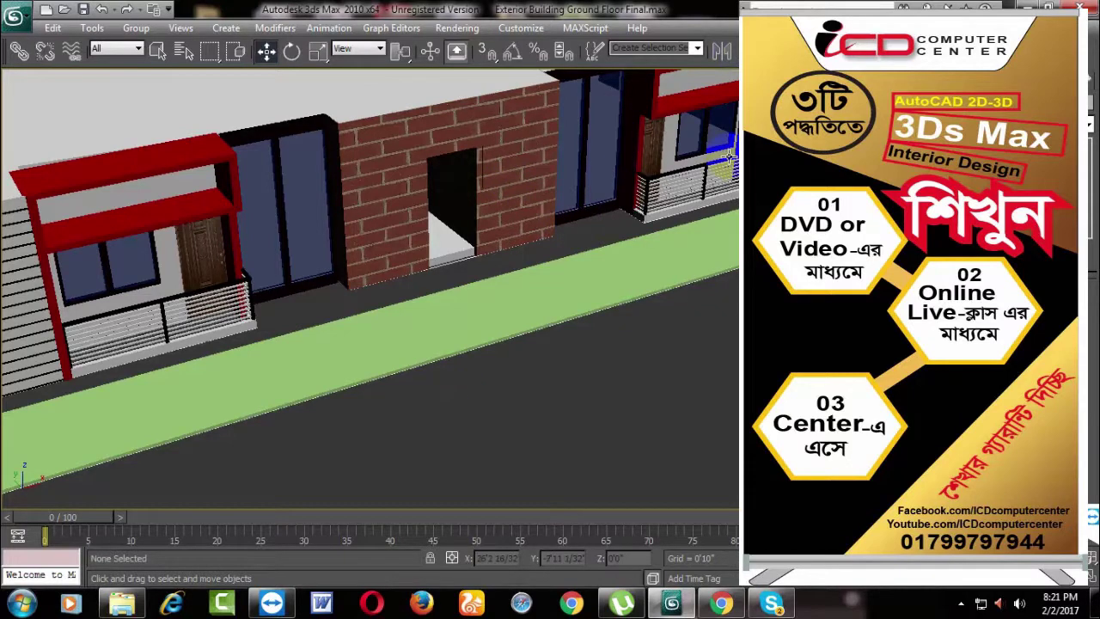
middle_click_drag(729, 156, 643, 254)
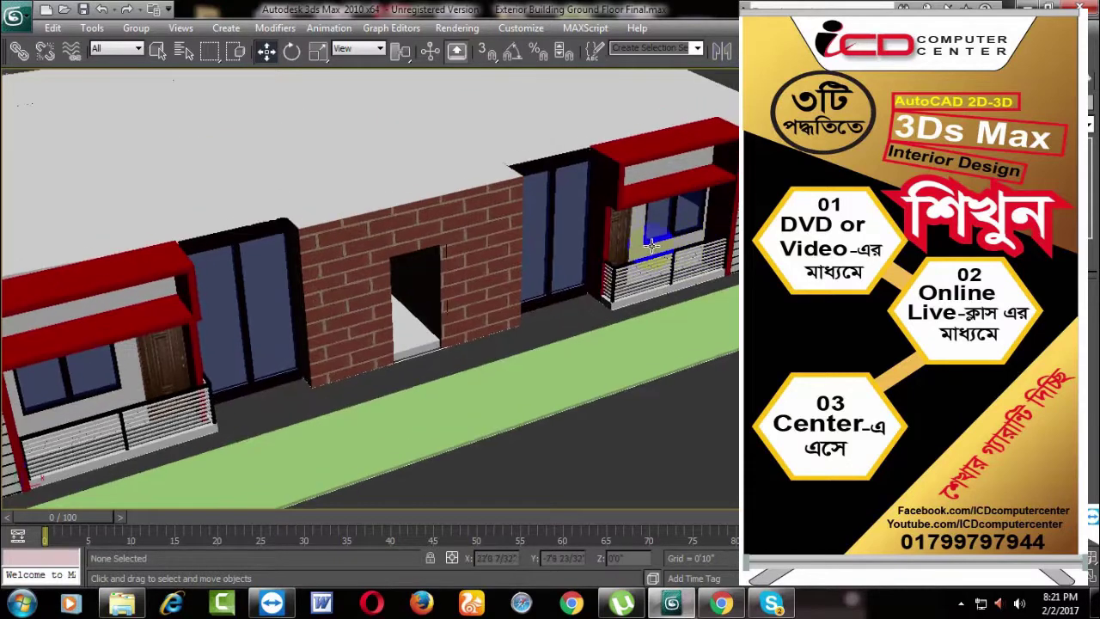
scroll(651, 245, "up", 2)
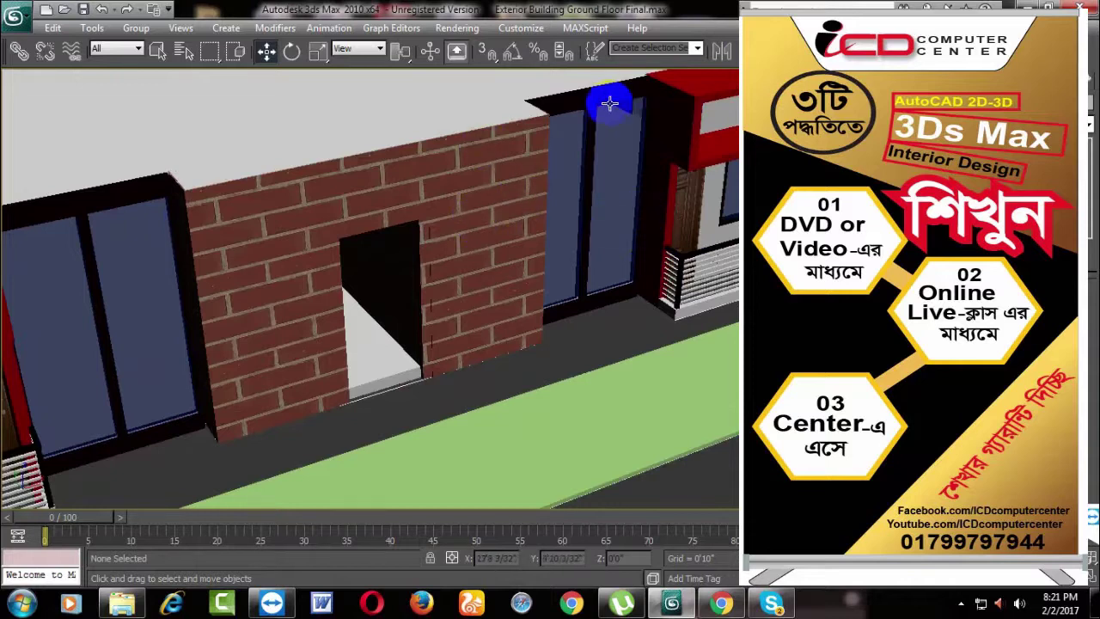
scroll(645, 137, "down", 2)
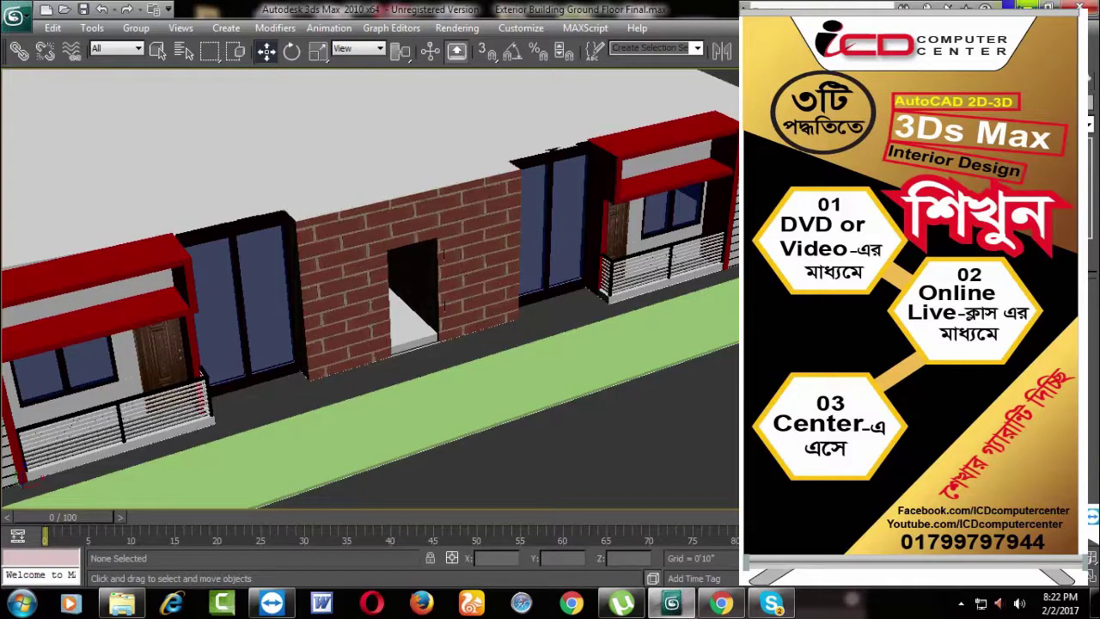
Step: Minimize 3ds Max, quit AutoCAD 2007, and restore the 3ds Max window
left_click(1027, 5)
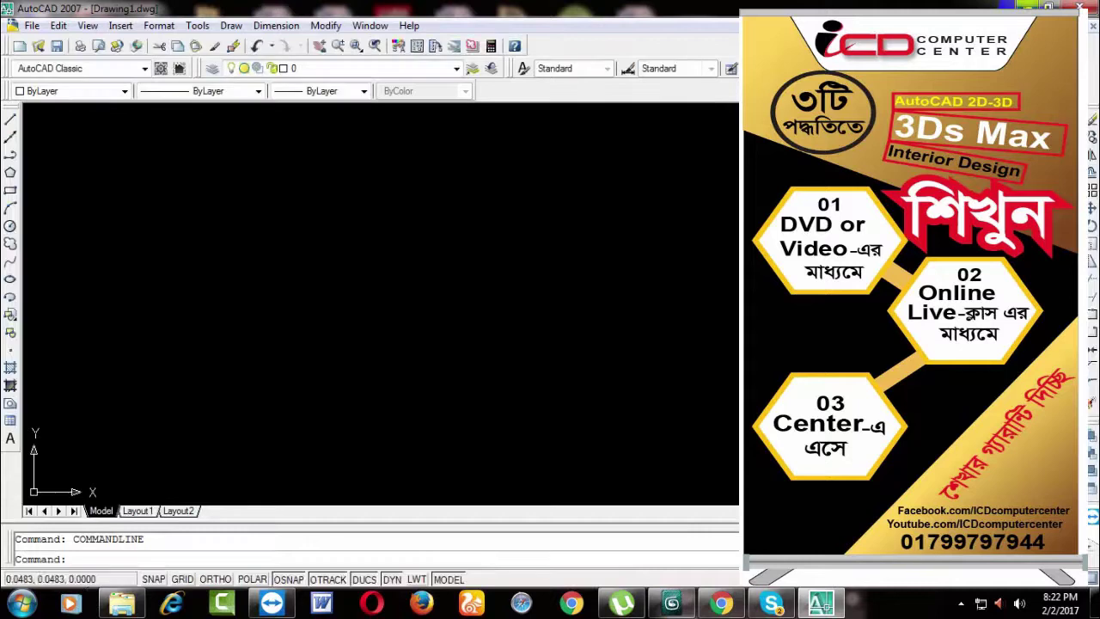
key("alt+F4")
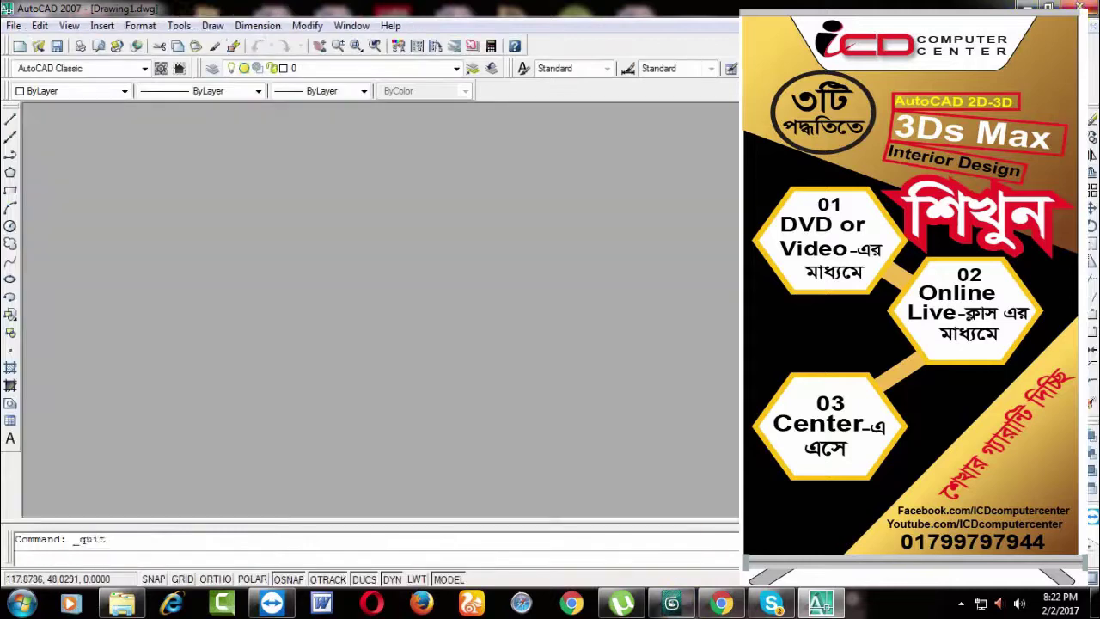
left_click(671, 604)
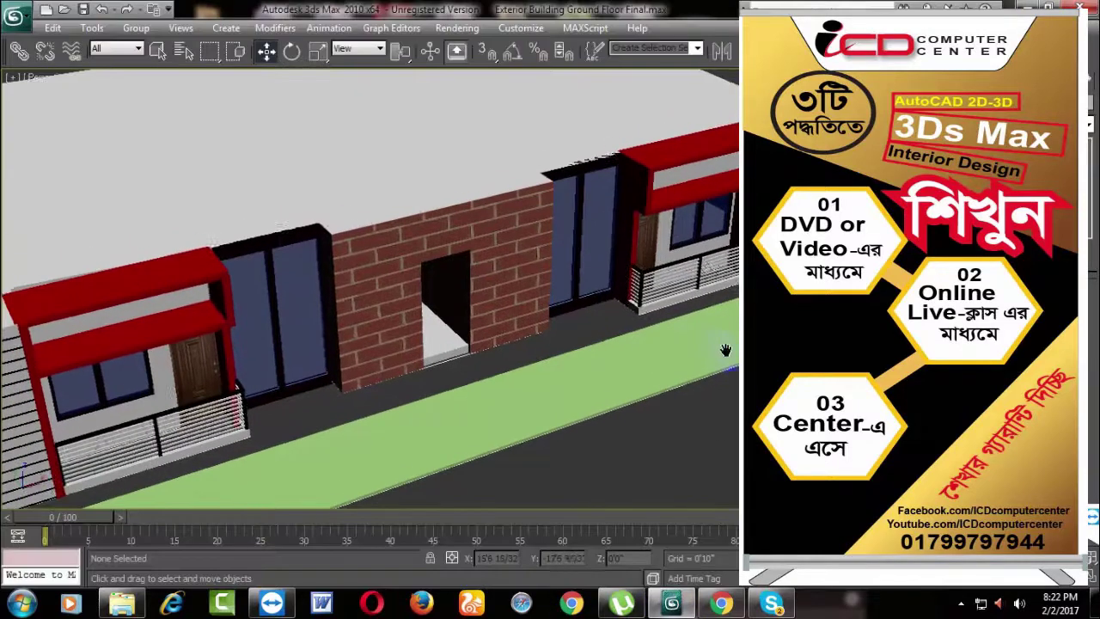
mouse_move(714, 306)
middle_mouse_down("alt")
mouse_move(594, 339)
mouse_move(614, 343)
mouse_move(584, 340)
middle_mouse_up("alt")
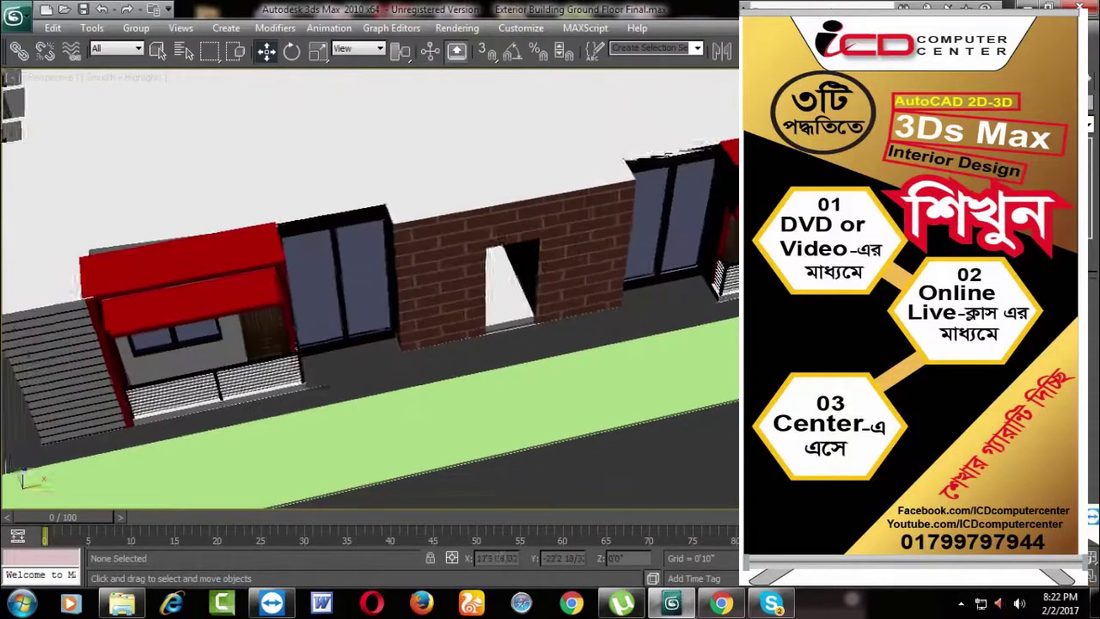
mouse_move(728, 384)
middle_mouse_down("alt")
mouse_move(723, 365)
mouse_move(634, 489)
mouse_move(262, 320)
middle_mouse_up("alt")
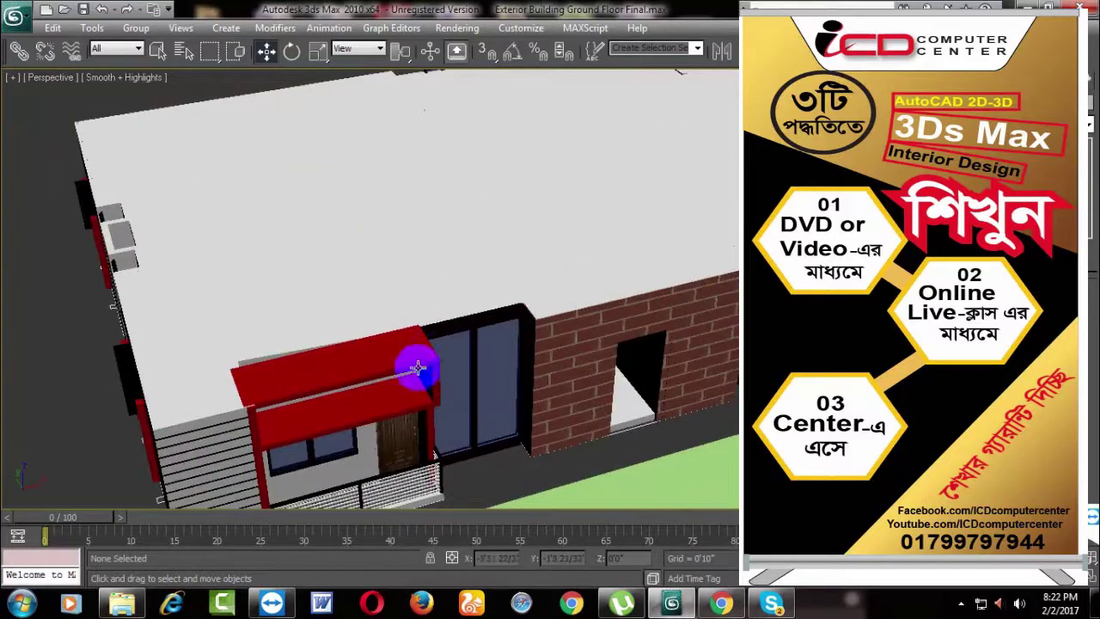
scroll(428, 360, "down", 3)
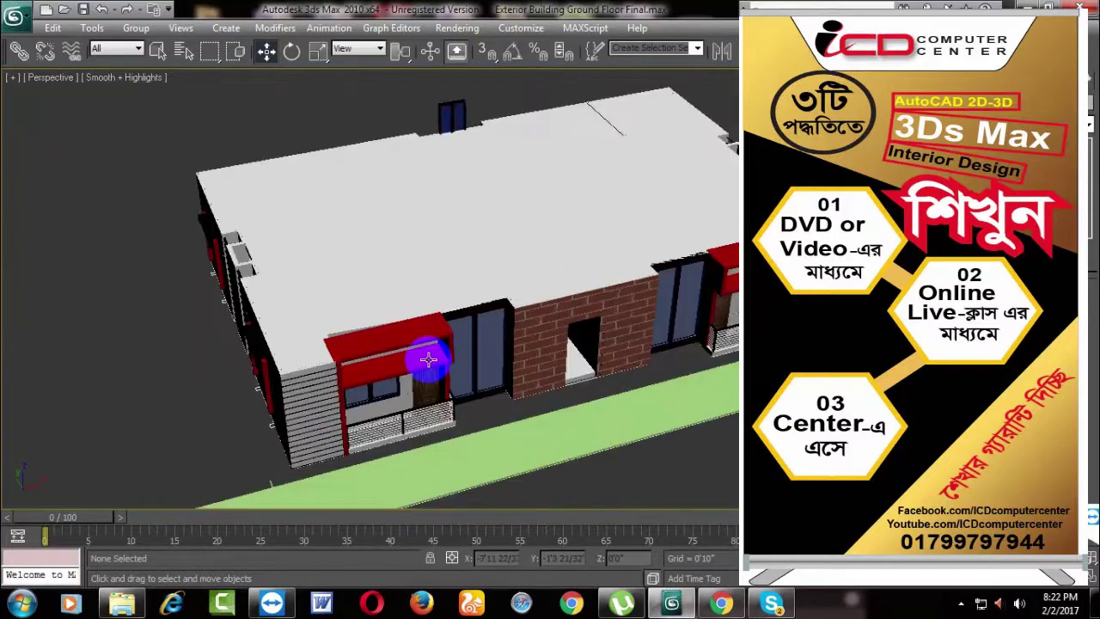
mouse_move(428, 360)
middle_mouse_down("alt")
mouse_move(521, 352)
mouse_move(488, 340)
middle_mouse_up("alt")
middle_click_drag(474, 386, 420, 406, "alt")
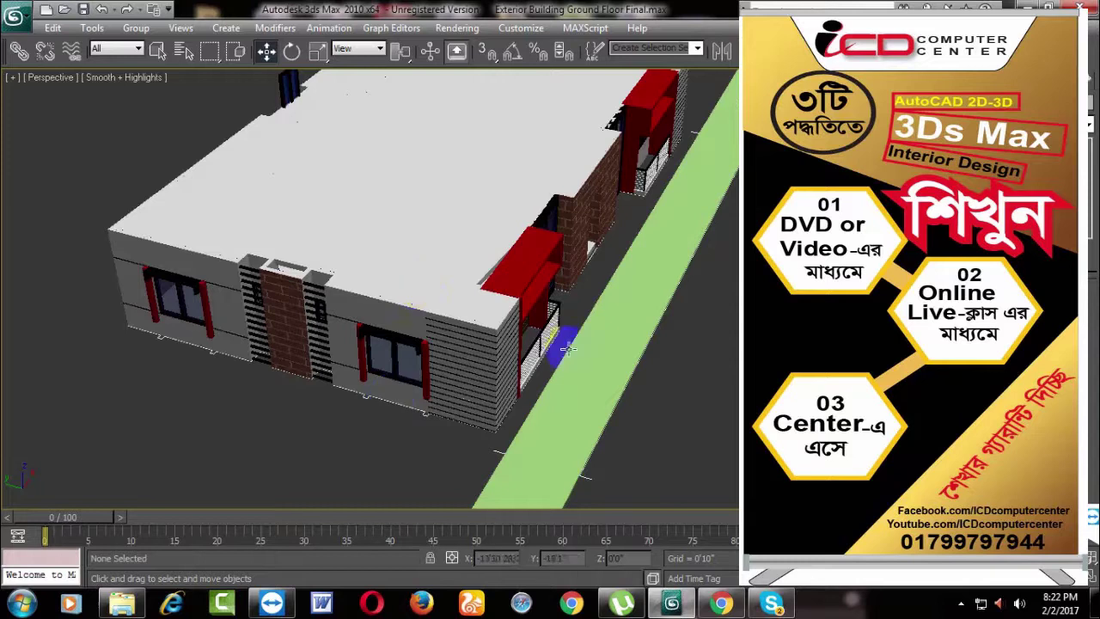
mouse_move(464, 344)
middle_mouse_down("alt")
mouse_move(634, 315)
mouse_move(476, 318)
mouse_move(627, 287)
mouse_move(536, 349)
mouse_move(600, 348)
mouse_move(536, 336)
mouse_move(597, 302)
mouse_move(582, 323)
mouse_move(616, 360)
middle_mouse_up("alt")
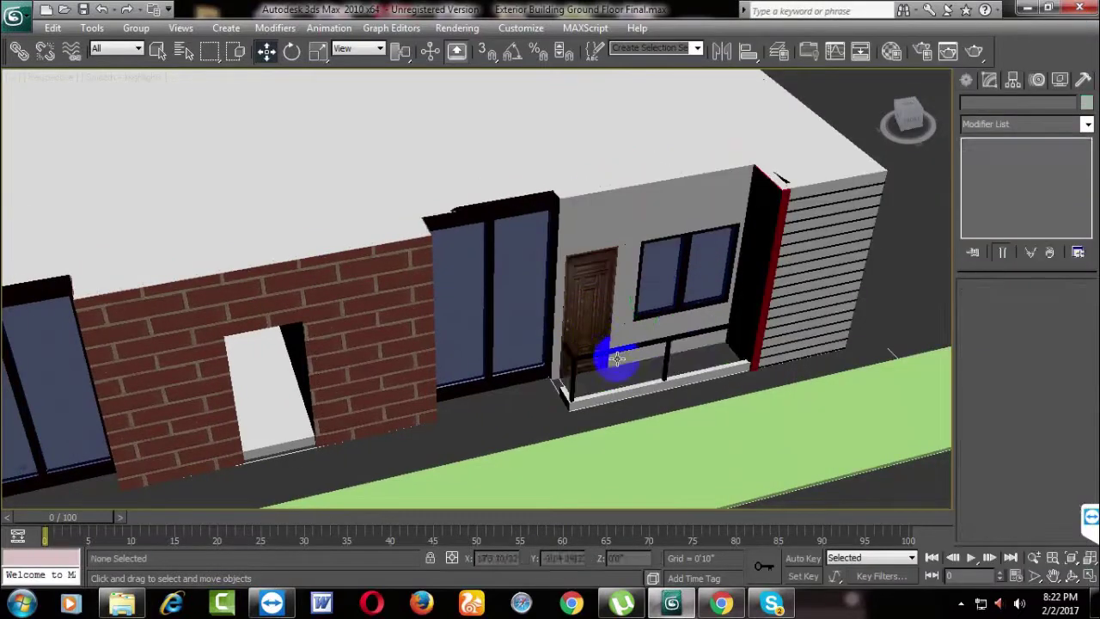
Step: Delete the wooden door beside the window and the first balcony railing rails
left_click(603, 356)
key("Delete")
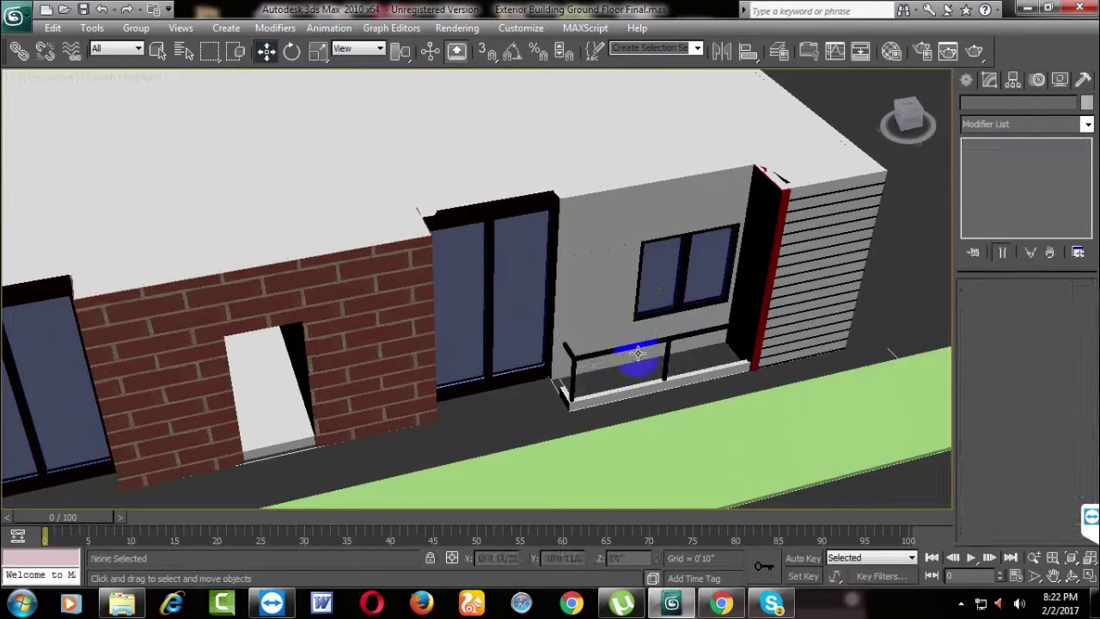
left_click(636, 348)
left_click(652, 383)
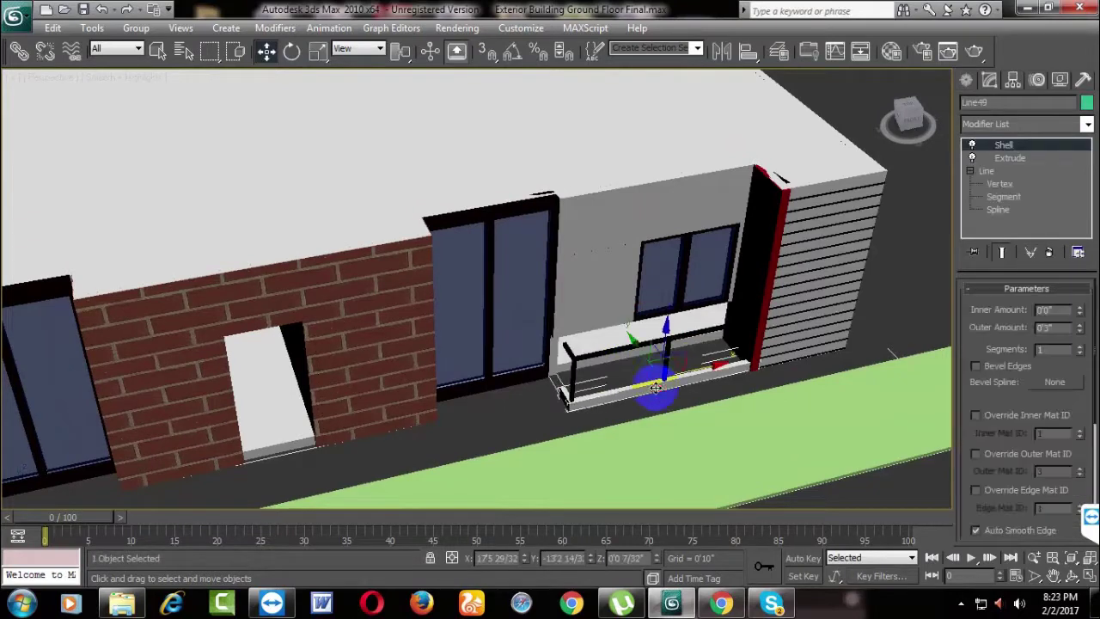
key("Delete")
left_click(798, 356)
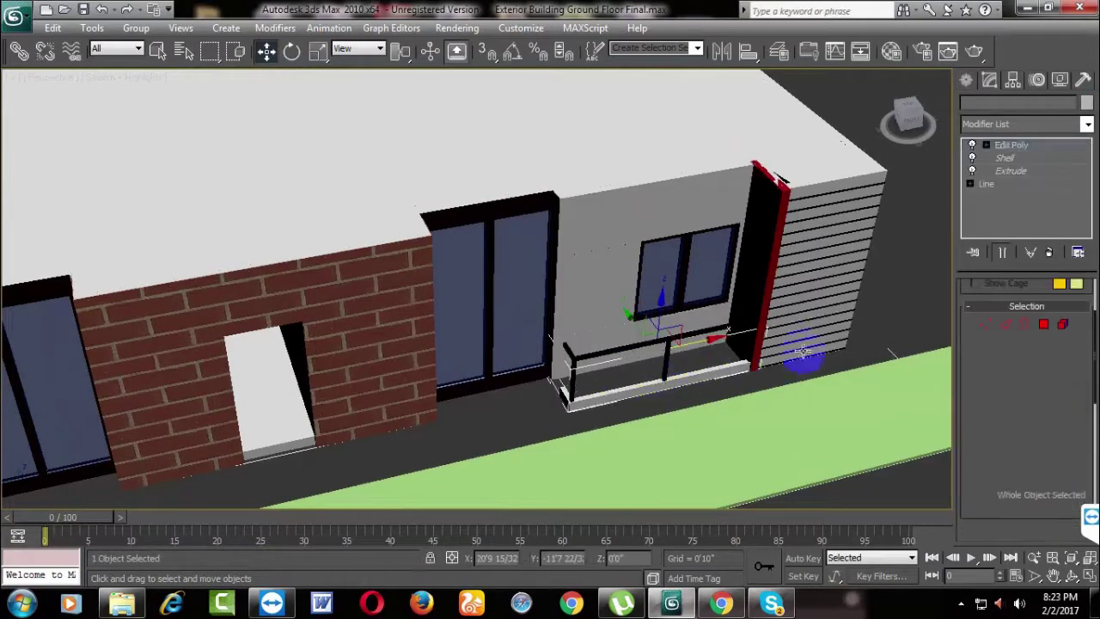
left_click(888, 318)
left_click(701, 371)
key("Delete")
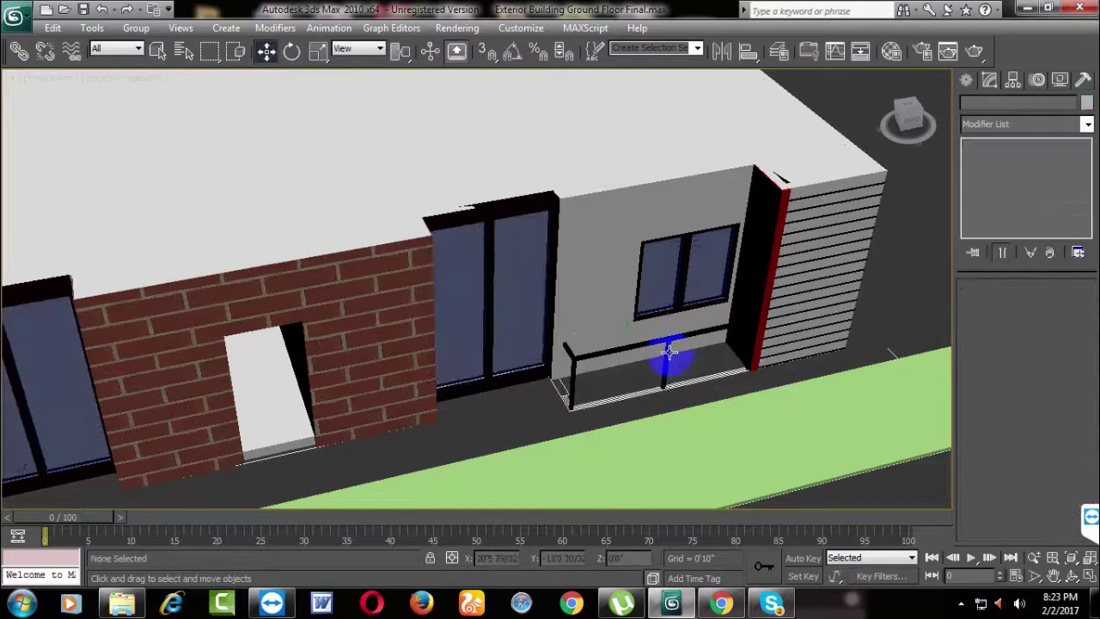
left_click(660, 345)
key("Delete")
Step: Delete the remaining railing, its post, and the small black post by the door
left_click(678, 366)
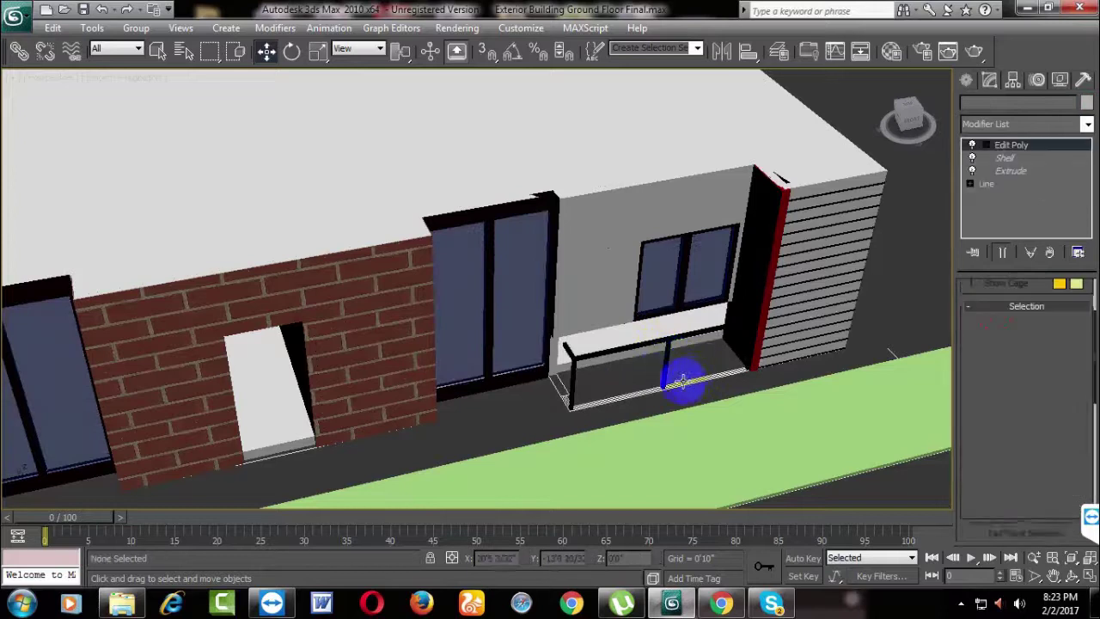
middle_click_drag(678, 379, 733, 383, "alt")
left_click(858, 271)
scroll(799, 301, "up", 3)
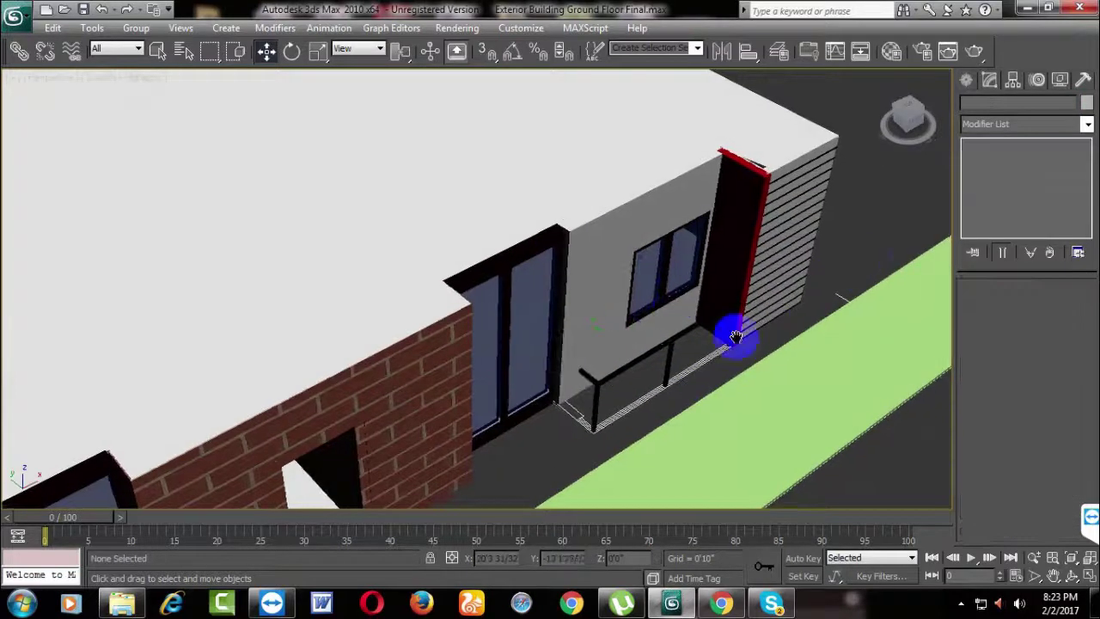
scroll(736, 331, "up", 4)
left_click(636, 375)
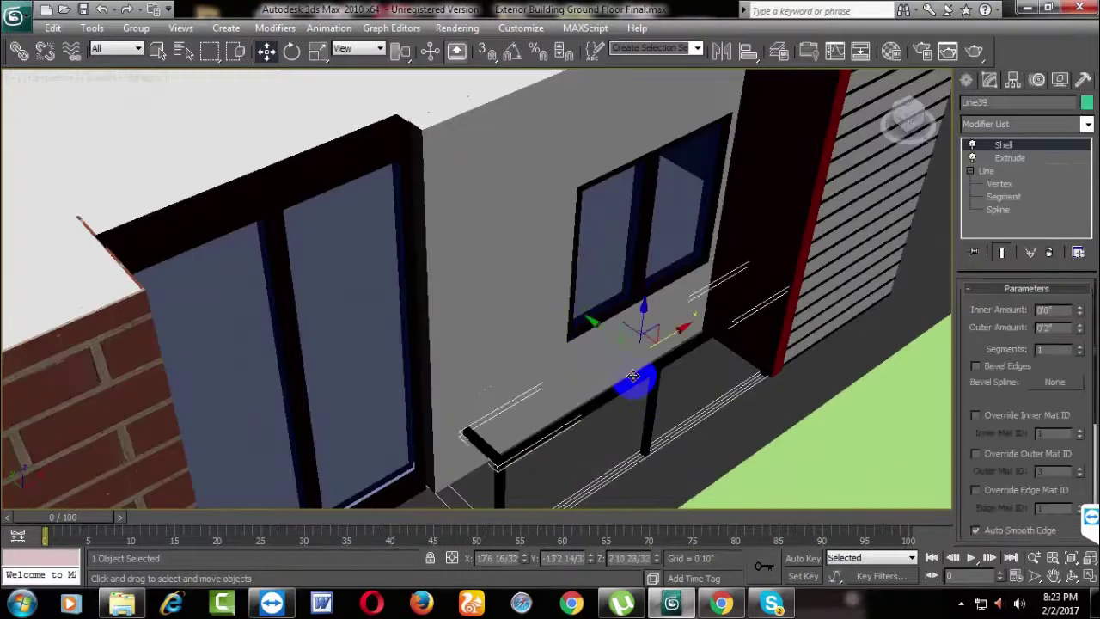
key("Delete")
left_click(650, 400)
key("Delete")
middle_click_drag(651, 405, 539, 427, "alt")
left_click(511, 442)
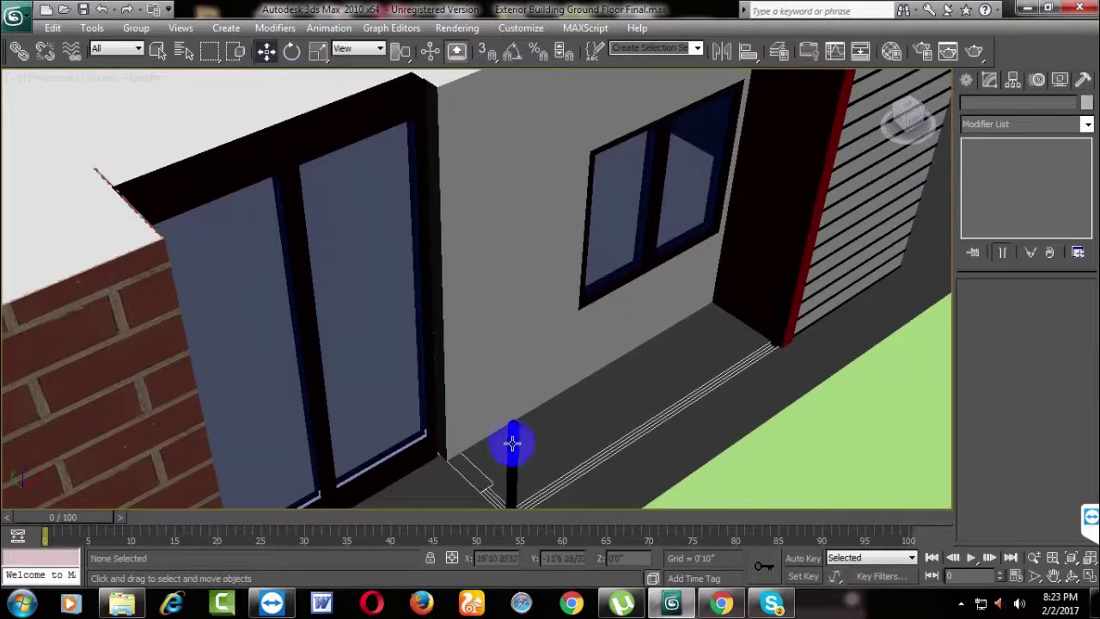
key("Delete")
Step: Delete the louvered slat group from the tall corner block
scroll(730, 343, "down", 4)
scroll(782, 338, "down", 2)
left_click(663, 215)
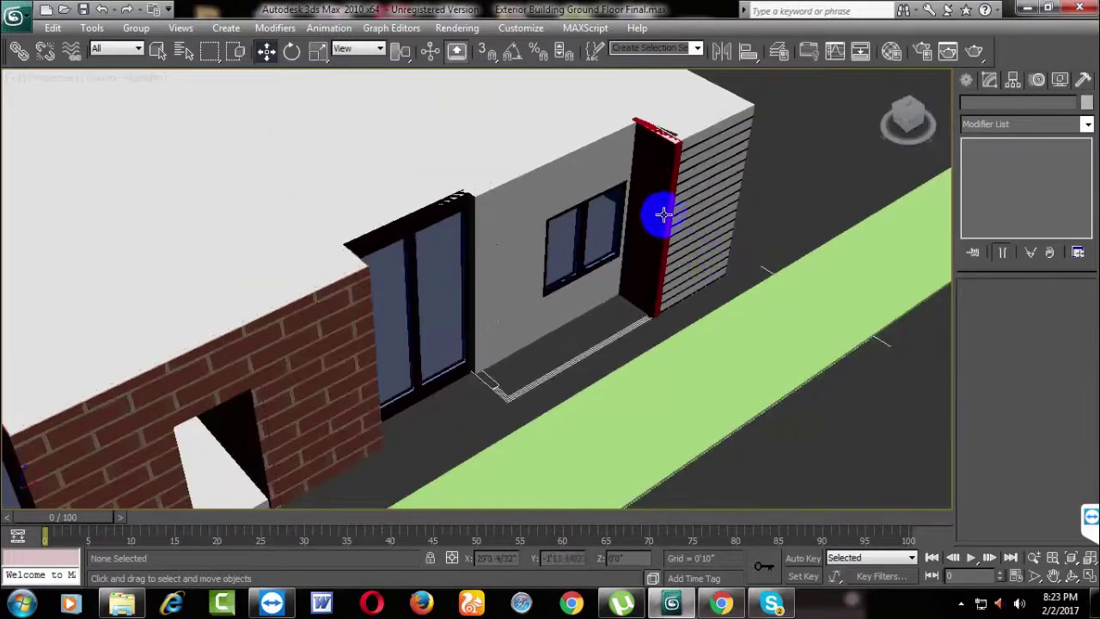
left_click(800, 192)
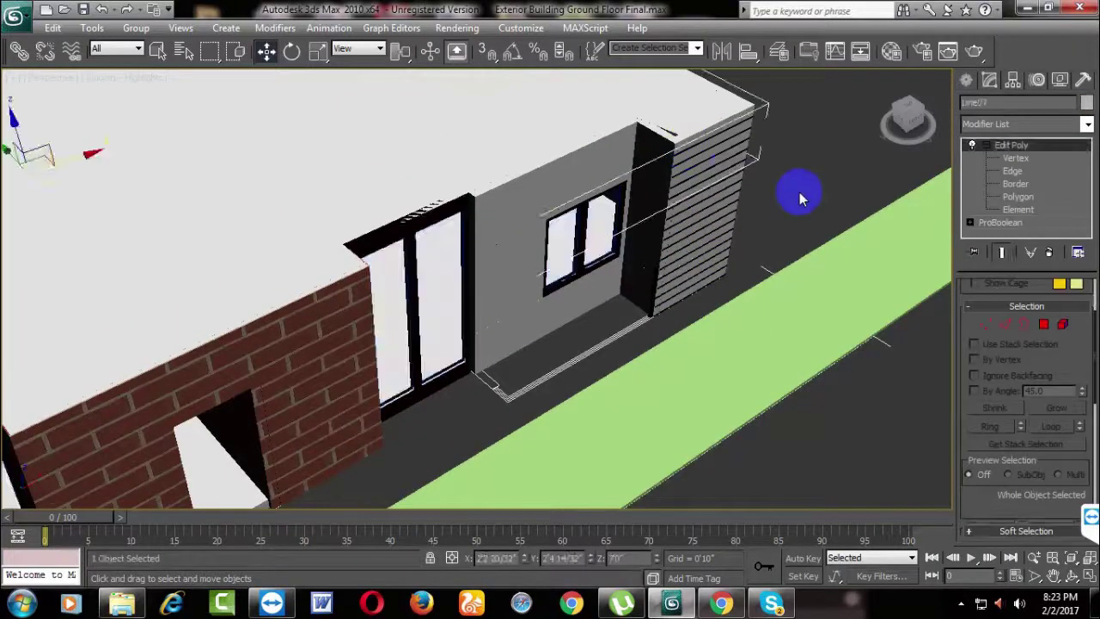
scroll(802, 196, "up", 3)
middle_click_drag(802, 196, 478, 356)
scroll(531, 249, "up", 3)
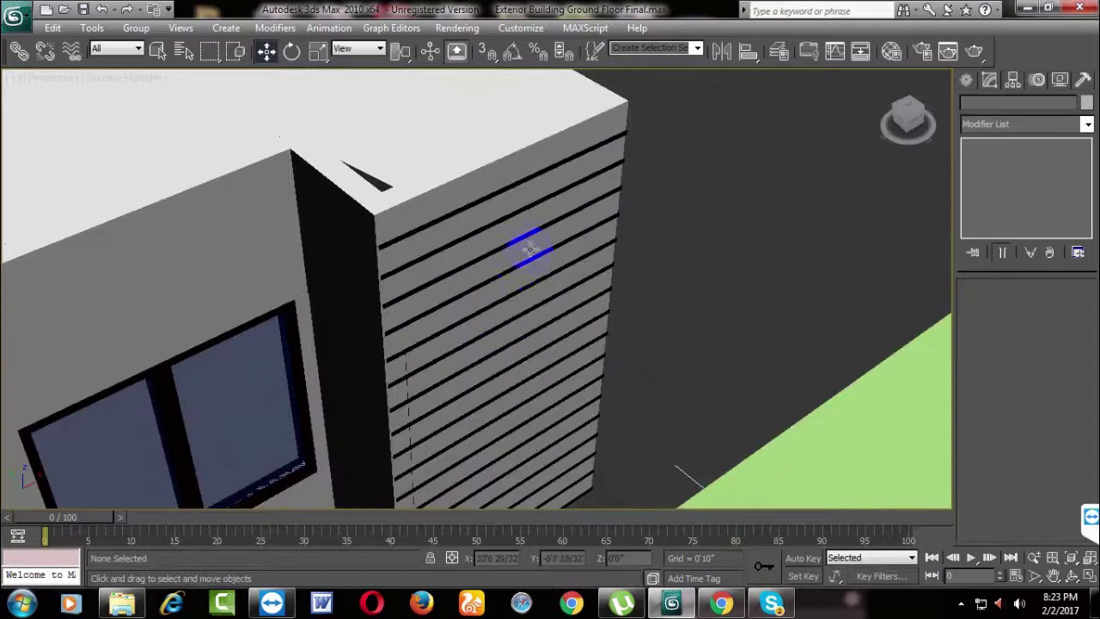
left_click(537, 203)
key("Delete")
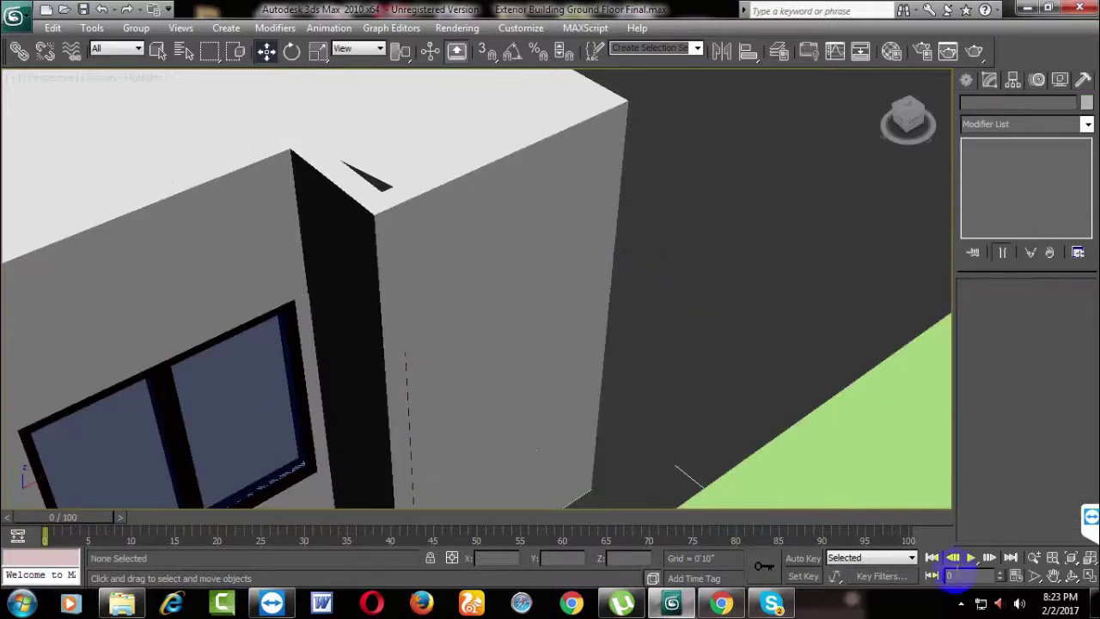